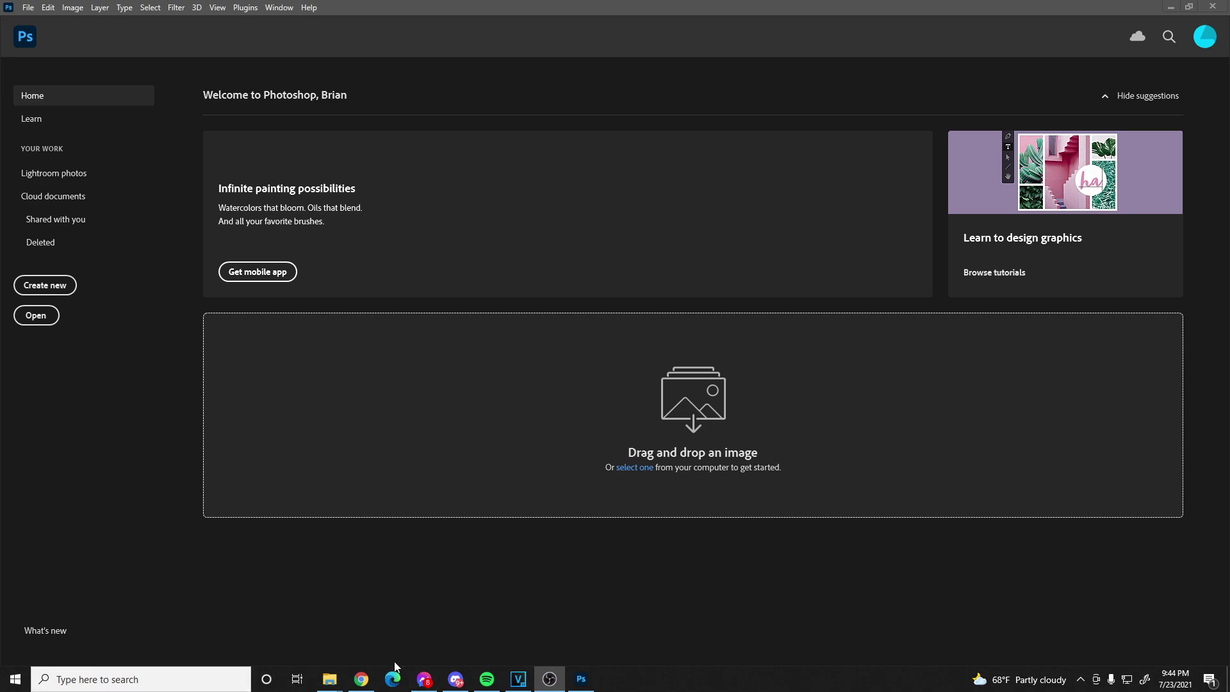
{"action": "left_click", "coordinate": [524, 684]}
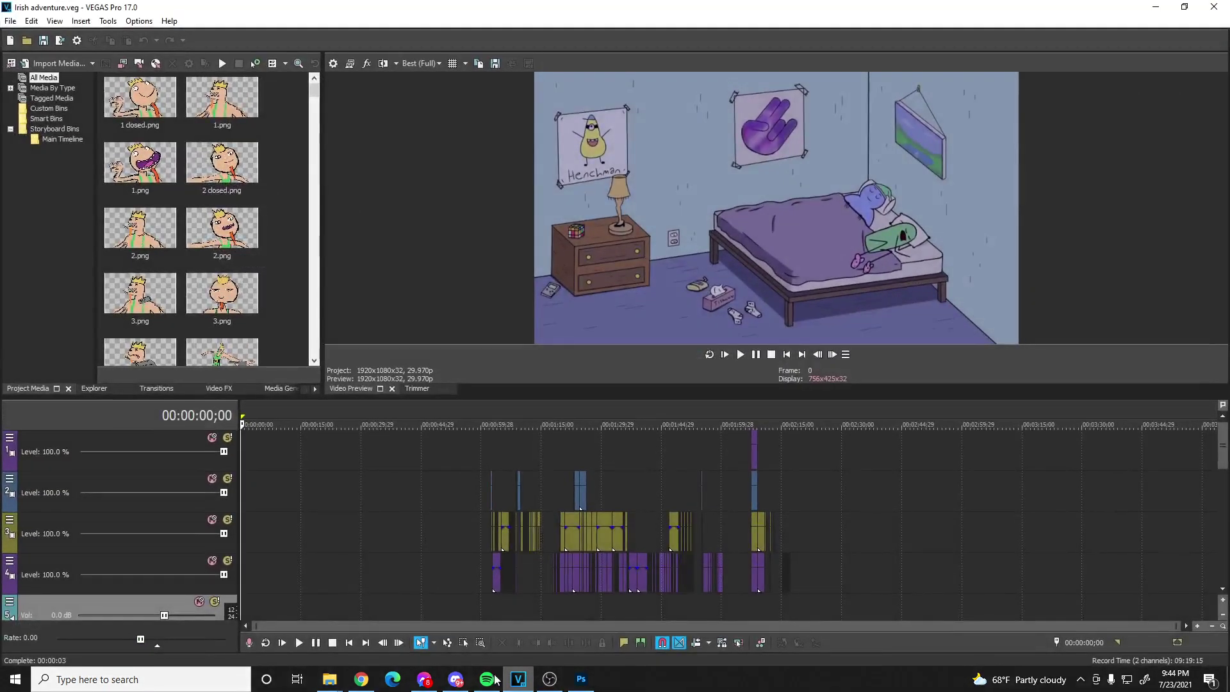
{"action": "left_click_drag", "start_coordinate": [438, 11], "coordinate": [1229, 103]}
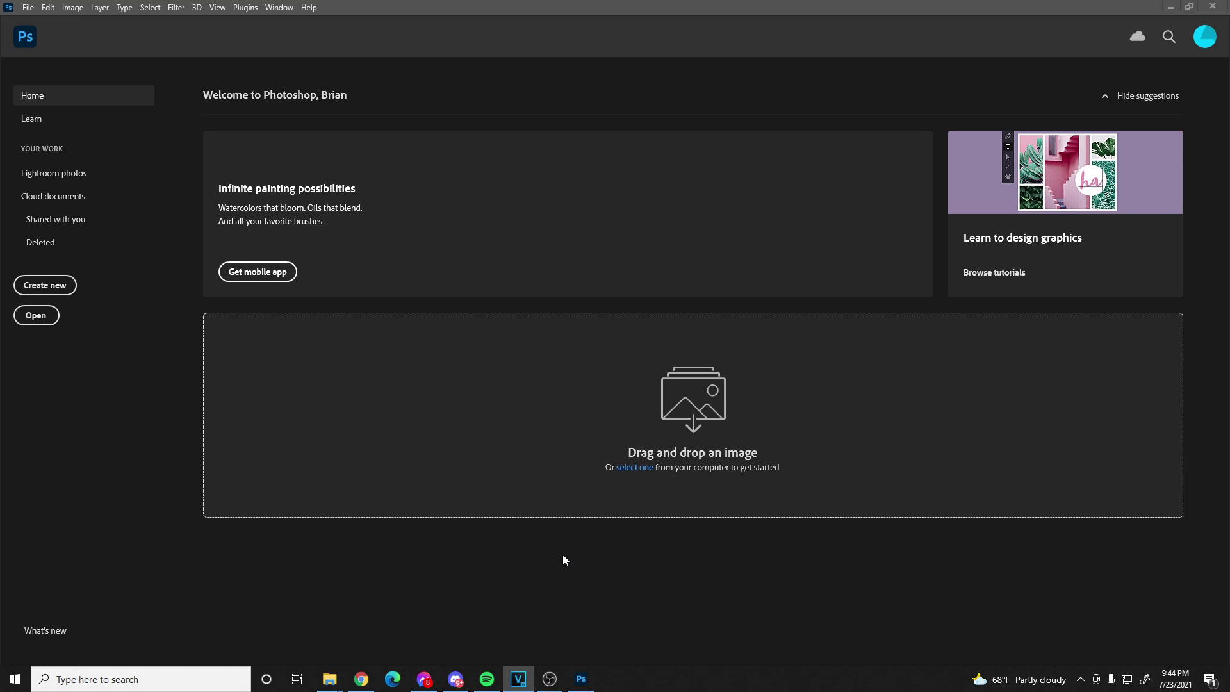
{"action": "left_click", "coordinate": [581, 680]}
{"action": "left_click", "coordinate": [581, 679]}
{"action": "left_click", "coordinate": [581, 679]}
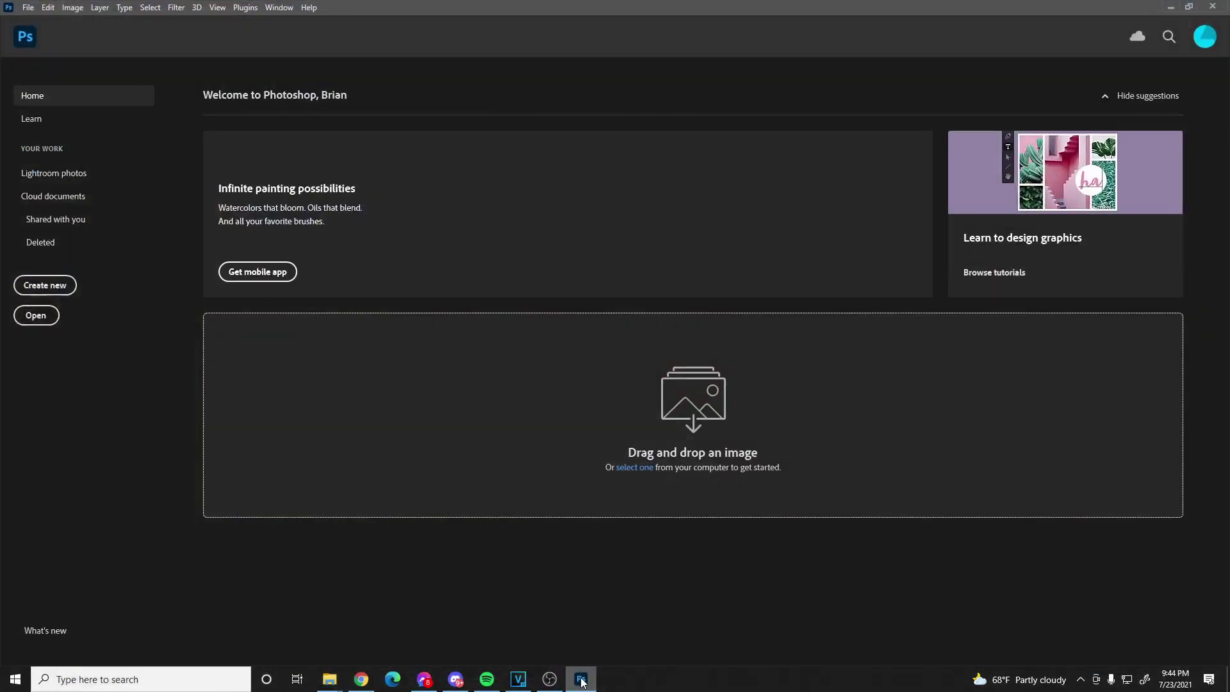
- Create a new 1920 x 1080 pixel RGB document at 72 pixels/inch with a white background
{"action": "left_click", "coordinate": [27, 7]}
{"action": "left_click", "coordinate": [28, 7]}
{"action": "left_click", "coordinate": [27, 7]}
{"action": "left_click", "coordinate": [54, 23]}
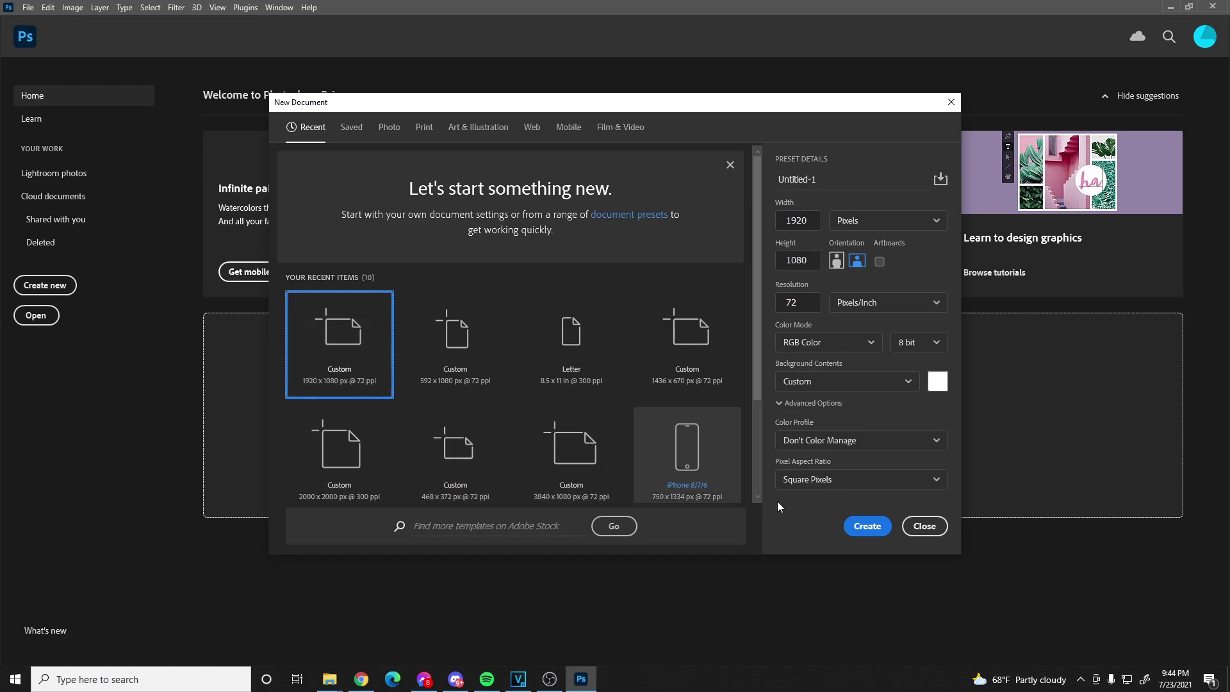
{"action": "left_click", "coordinate": [852, 527]}
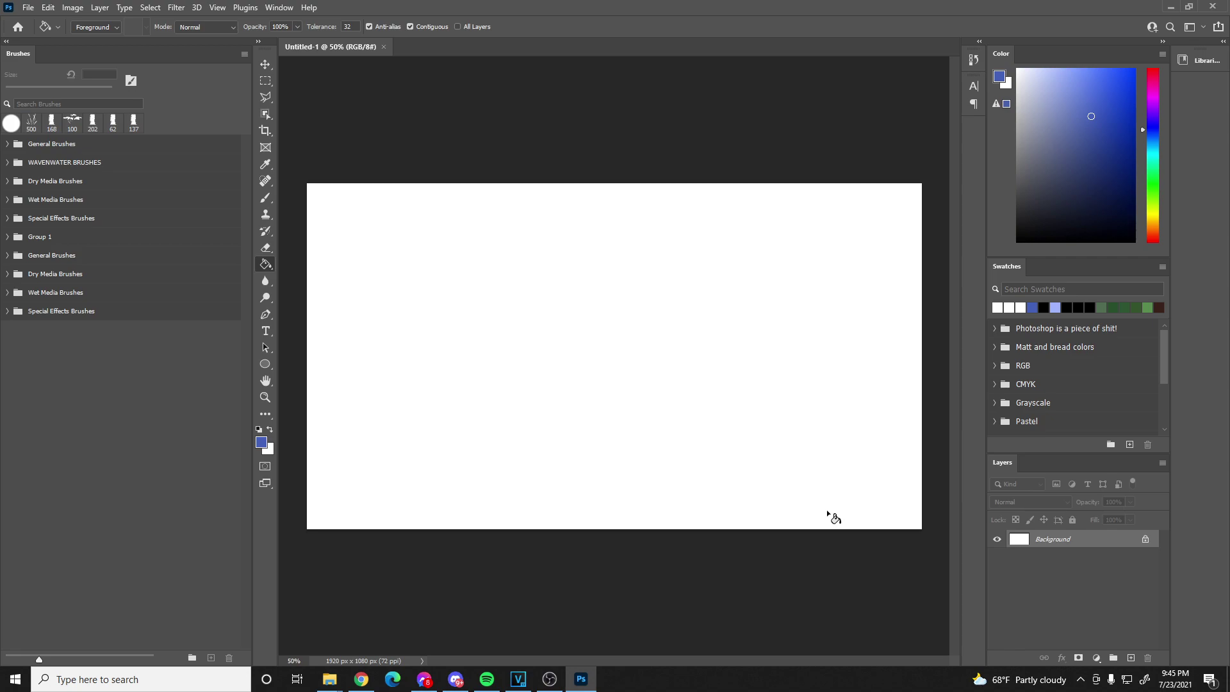
- Add a new layer above the Background and reset the foreground and background colors to black and white
{"action": "left_click", "coordinate": [616, 296]}
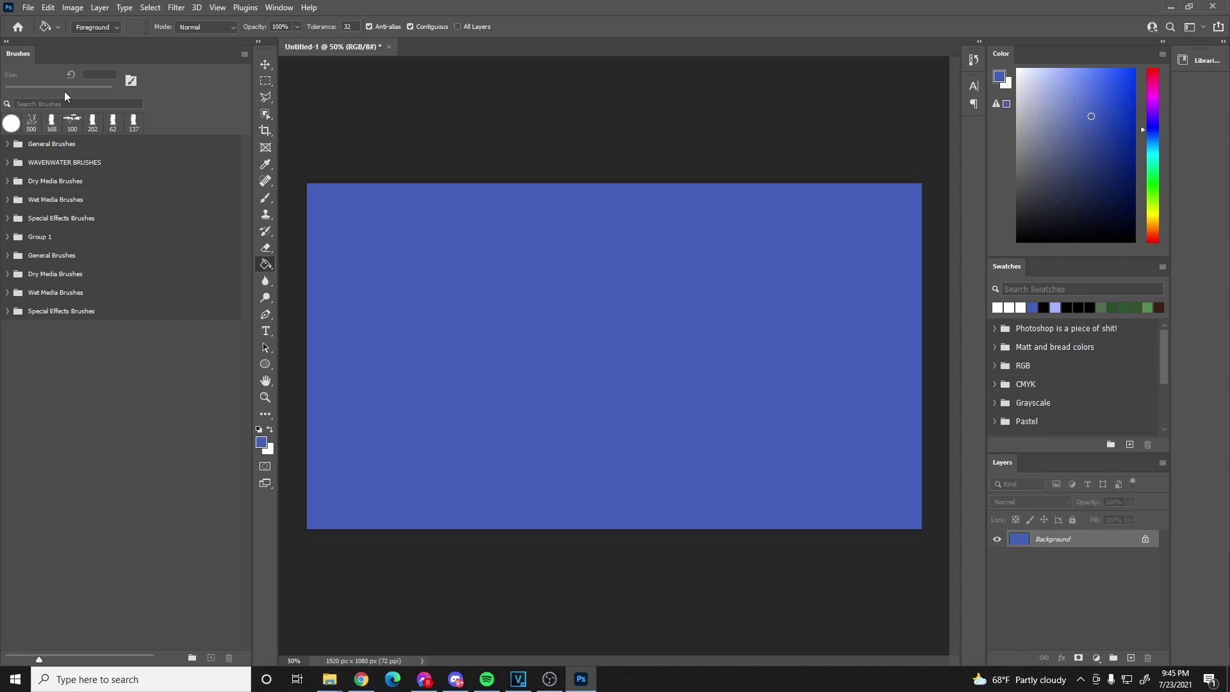
{"action": "key", "text": "ctrl+z"}
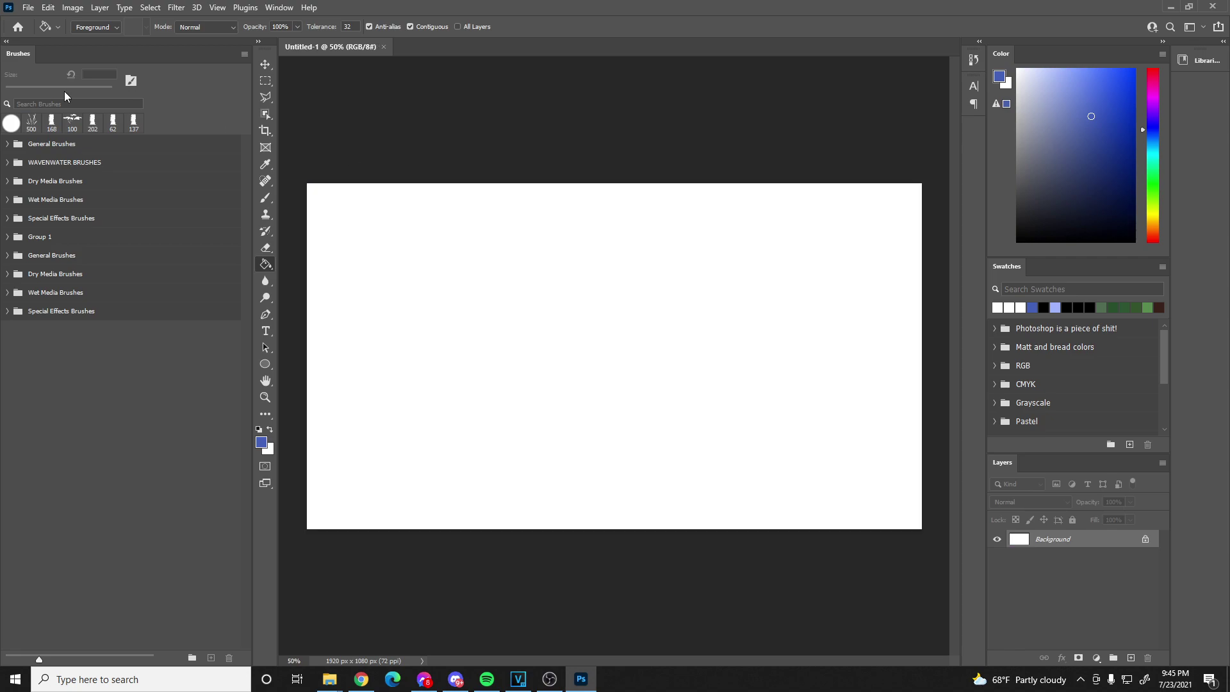
{"action": "left_click", "coordinate": [1131, 656]}
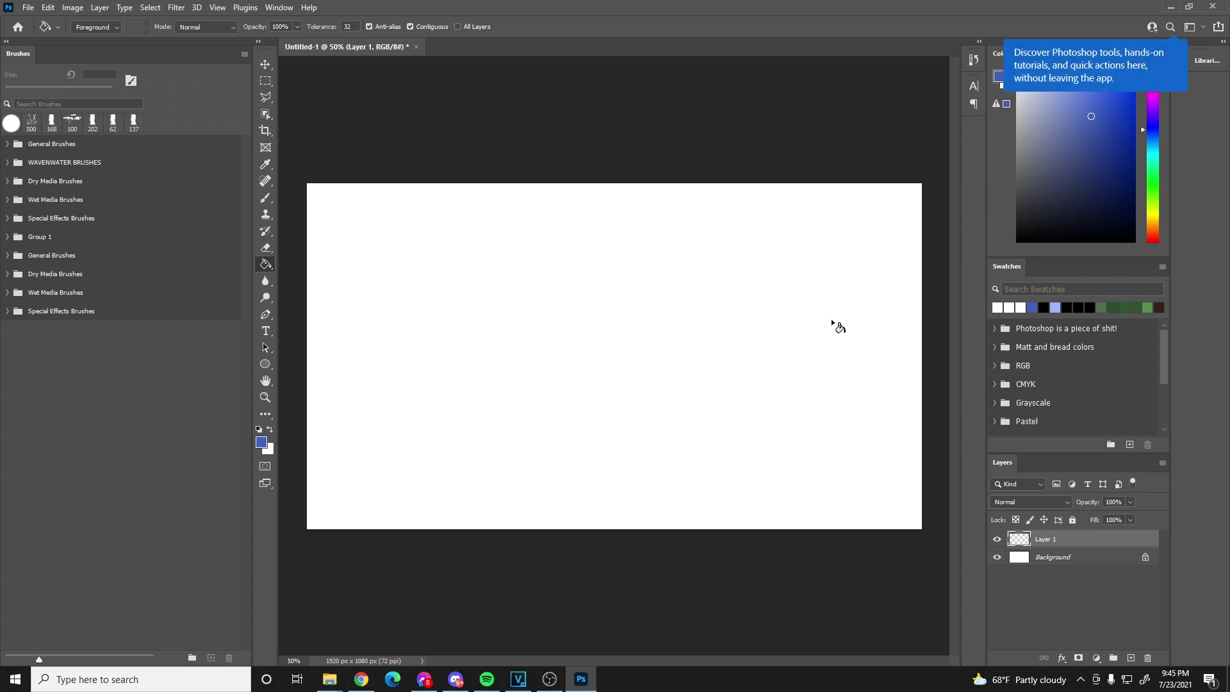
{"action": "left_click", "coordinate": [1035, 53]}
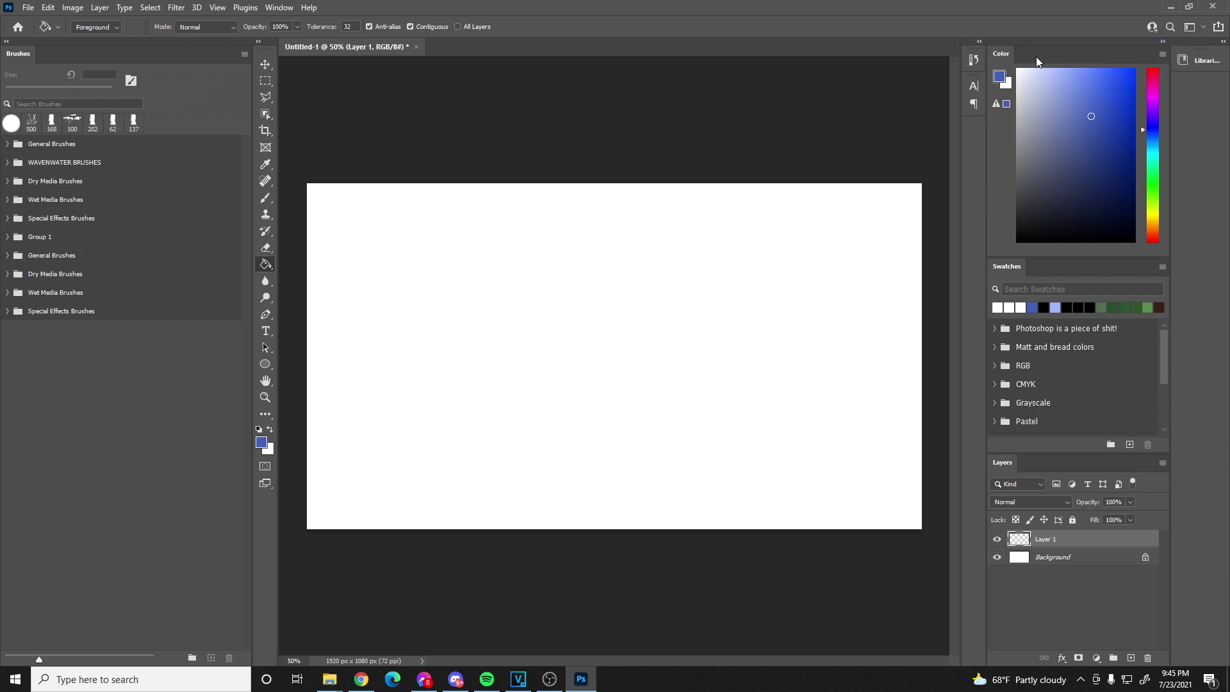
{"action": "key", "text": "d"}
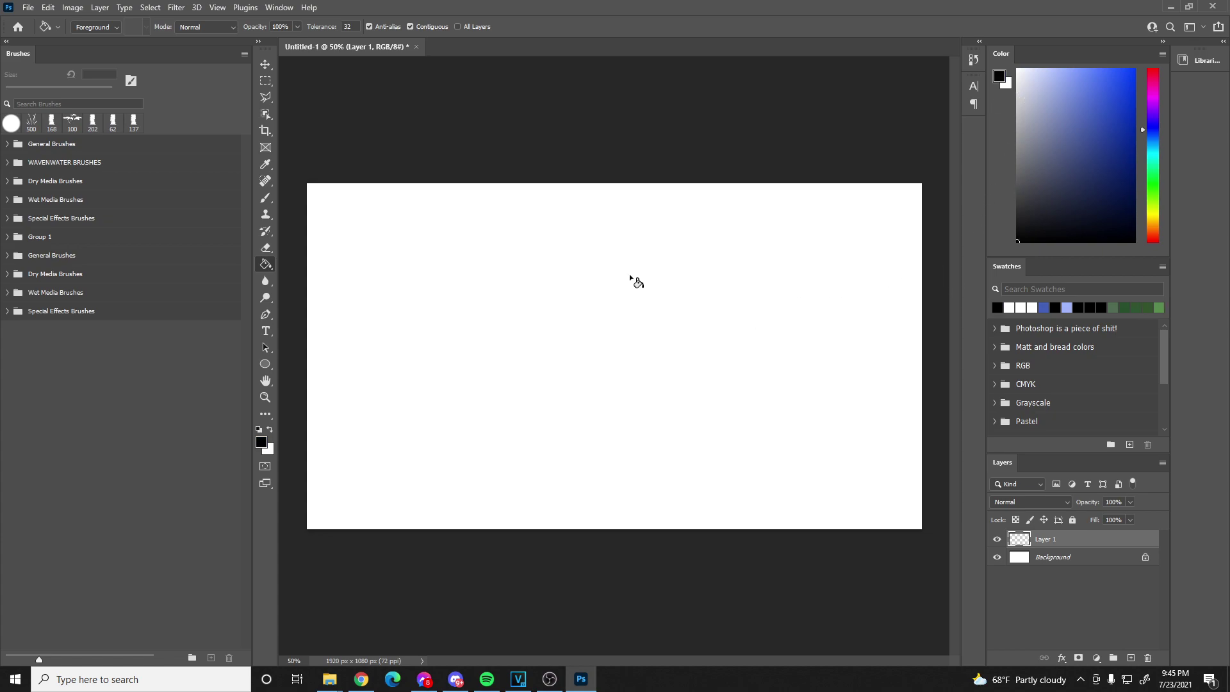
- Narrow the brush list area and sketch a large open dome with overlapping black 10 px strokes in the lower middle of the canvas
{"action": "key", "text": "b"}
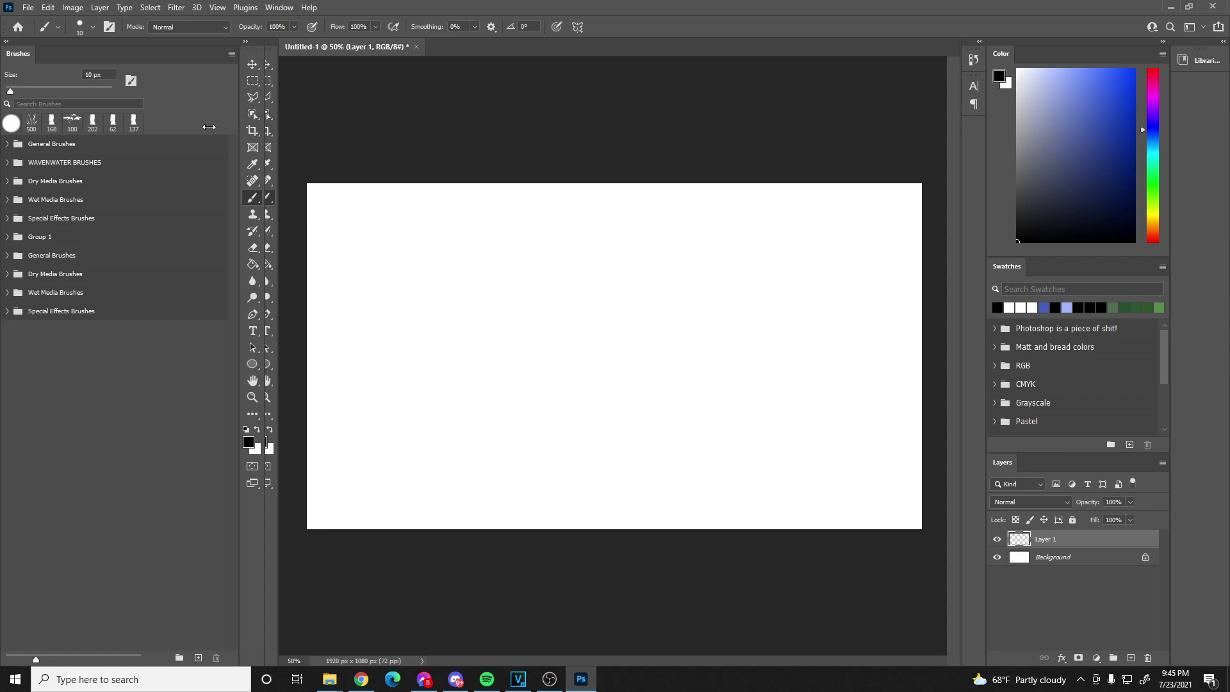
{"action": "left_click_drag", "start_coordinate": [250, 128], "coordinate": [144, 129]}
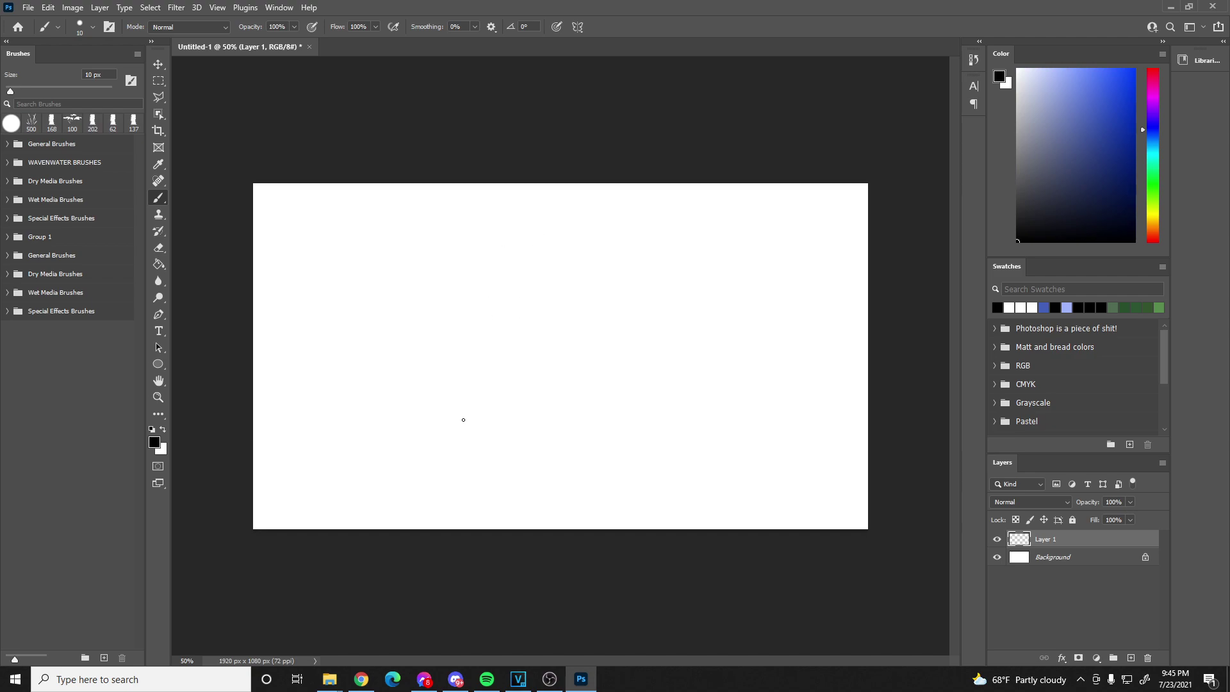
{"action": "mouse_move", "coordinate": [458, 401]}
{"action": "left_mouse_down"}
{"action": "mouse_move", "coordinate": [490, 349]}
{"action": "mouse_move", "coordinate": [522, 332]}
{"action": "mouse_move", "coordinate": [637, 325]}
{"action": "mouse_move", "coordinate": [711, 381]}
{"action": "mouse_move", "coordinate": [715, 442]}
{"action": "left_mouse_up"}
{"action": "left_click_drag", "start_coordinate": [694, 487], "coordinate": [712, 437]}
{"action": "mouse_move", "coordinate": [690, 359]}
{"action": "left_mouse_down"}
{"action": "mouse_move", "coordinate": [563, 313]}
{"action": "mouse_move", "coordinate": [511, 328]}
{"action": "mouse_move", "coordinate": [467, 364]}
{"action": "mouse_move", "coordinate": [452, 419]}
{"action": "mouse_move", "coordinate": [474, 481]}
{"action": "left_mouse_up"}
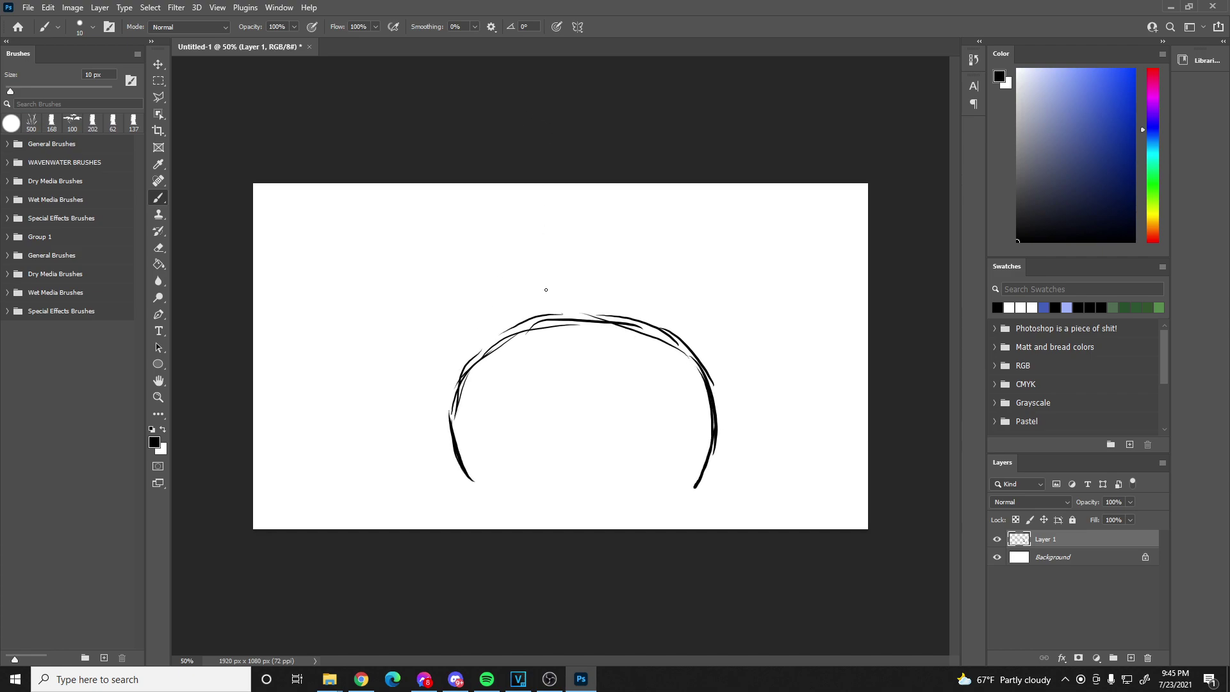
- Sketch a wide tilted hat shape across the top of the dome, with curved lobes rising at both ends
{"action": "mouse_move", "coordinate": [647, 310]}
{"action": "left_mouse_down"}
{"action": "mouse_move", "coordinate": [500, 369]}
{"action": "mouse_move", "coordinate": [448, 376]}
{"action": "mouse_move", "coordinate": [399, 366]}
{"action": "mouse_move", "coordinate": [388, 333]}
{"action": "mouse_move", "coordinate": [494, 257]}
{"action": "mouse_move", "coordinate": [582, 250]}
{"action": "mouse_move", "coordinate": [659, 288]}
{"action": "mouse_move", "coordinate": [640, 325]}
{"action": "mouse_move", "coordinate": [656, 294]}
{"action": "left_mouse_up"}
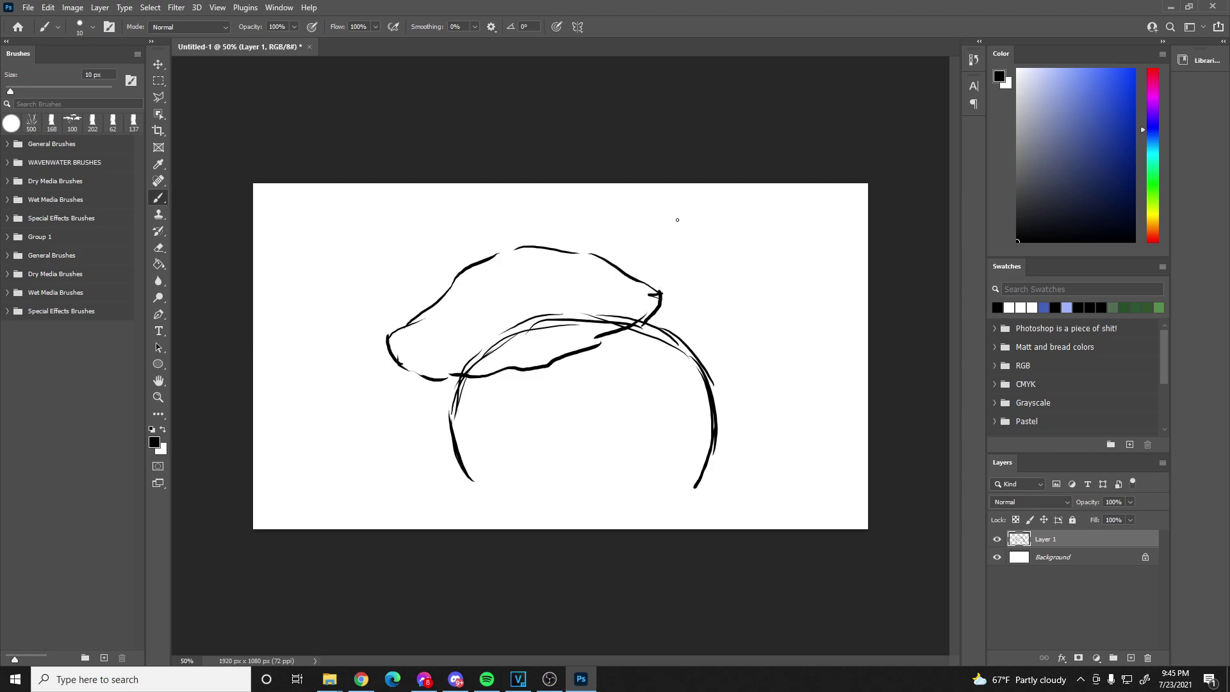
{"action": "left_click_drag", "start_coordinate": [370, 282], "coordinate": [410, 324]}
{"action": "left_click_drag", "start_coordinate": [391, 317], "coordinate": [431, 336]}
{"action": "key", "text": "ctrl+z"}
{"action": "key", "text": "ctrl+z"}
{"action": "mouse_move", "coordinate": [380, 292]}
{"action": "left_mouse_down"}
{"action": "mouse_move", "coordinate": [383, 340]}
{"action": "mouse_move", "coordinate": [429, 358]}
{"action": "mouse_move", "coordinate": [446, 351]}
{"action": "mouse_move", "coordinate": [437, 312]}
{"action": "left_mouse_up"}
{"action": "mouse_move", "coordinate": [657, 249]}
{"action": "left_mouse_down"}
{"action": "mouse_move", "coordinate": [674, 307]}
{"action": "mouse_move", "coordinate": [648, 317]}
{"action": "mouse_move", "coordinate": [619, 255]}
{"action": "mouse_move", "coordinate": [605, 274]}
{"action": "mouse_move", "coordinate": [610, 255]}
{"action": "mouse_move", "coordinate": [594, 254]}
{"action": "mouse_move", "coordinate": [609, 248]}
{"action": "mouse_move", "coordinate": [577, 253]}
{"action": "mouse_move", "coordinate": [630, 281]}
{"action": "left_mouse_up"}
{"action": "key", "text": "ctrl+z"}
{"action": "mouse_move", "coordinate": [433, 282]}
{"action": "left_mouse_down"}
{"action": "mouse_move", "coordinate": [453, 277]}
{"action": "mouse_move", "coordinate": [435, 317]}
{"action": "left_mouse_up"}
{"action": "left_click_drag", "start_coordinate": [376, 291], "coordinate": [404, 269]}
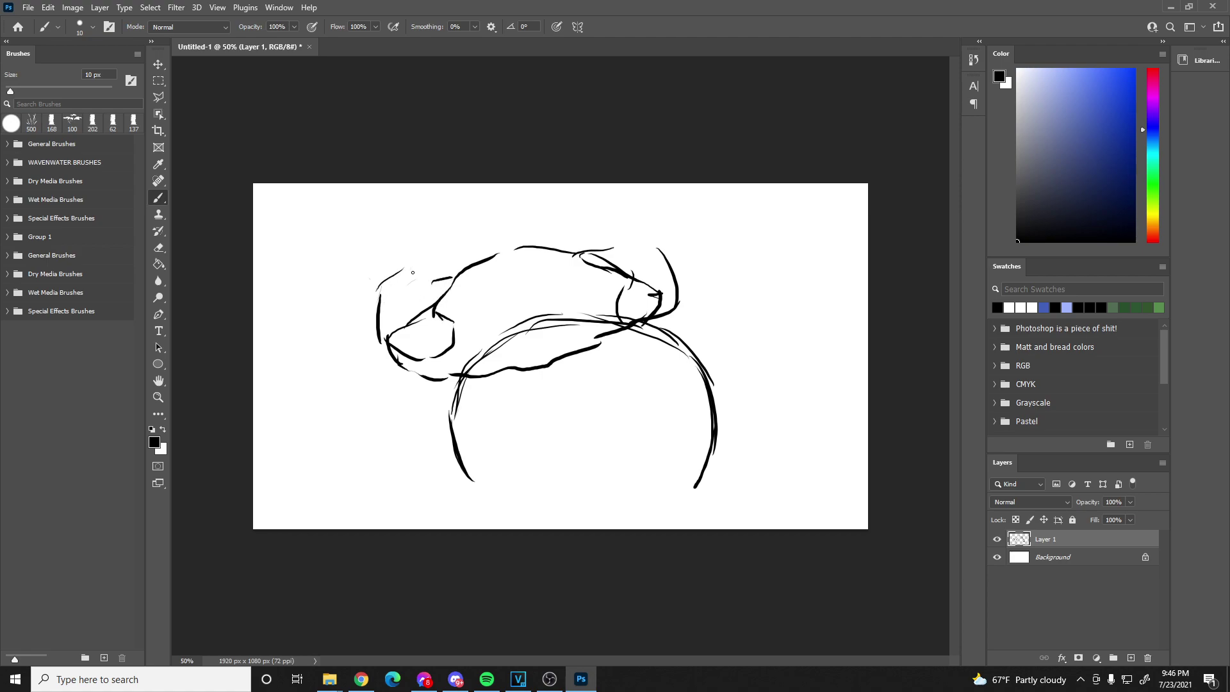
- Erase the dome's upper arc lines inside the hat shape with a 49 px eraser, then return to the brush
{"action": "key", "text": "e"}
{"action": "mouse_move", "coordinate": [460, 370]}
{"action": "left_mouse_down"}
{"action": "mouse_move", "coordinate": [482, 355]}
{"action": "mouse_move", "coordinate": [470, 359]}
{"action": "mouse_move", "coordinate": [506, 312]}
{"action": "mouse_move", "coordinate": [541, 334]}
{"action": "mouse_move", "coordinate": [573, 303]}
{"action": "mouse_move", "coordinate": [618, 320]}
{"action": "left_mouse_up"}
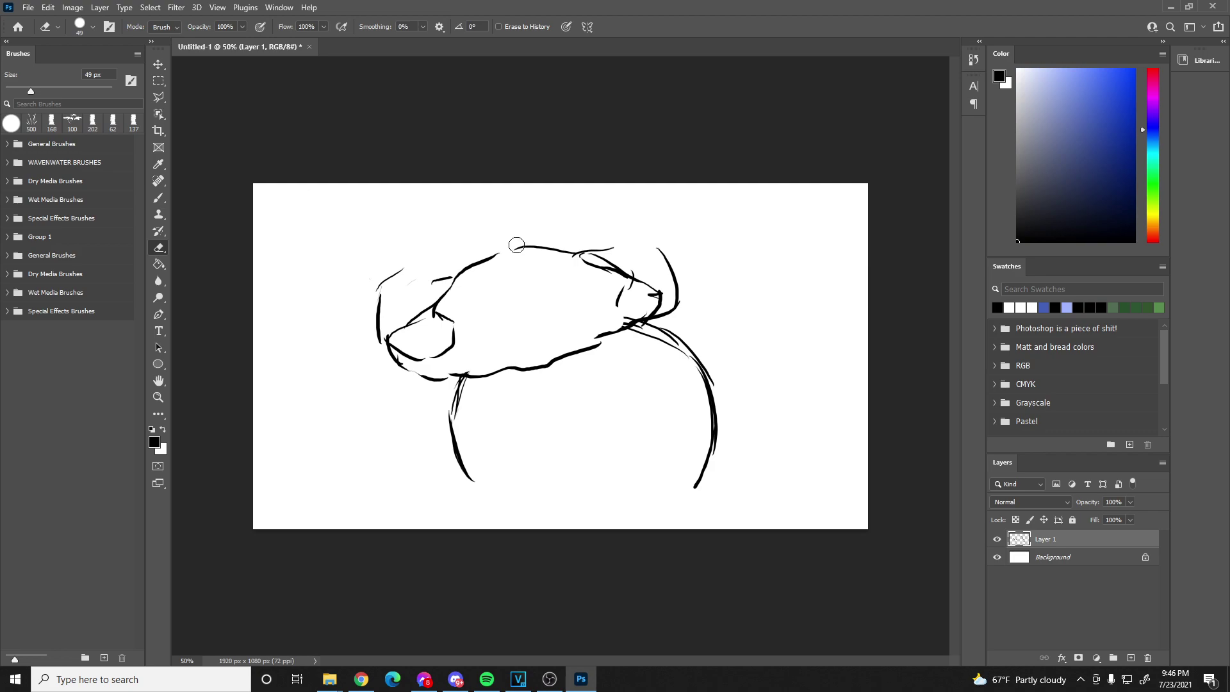
{"action": "key", "text": "b"}
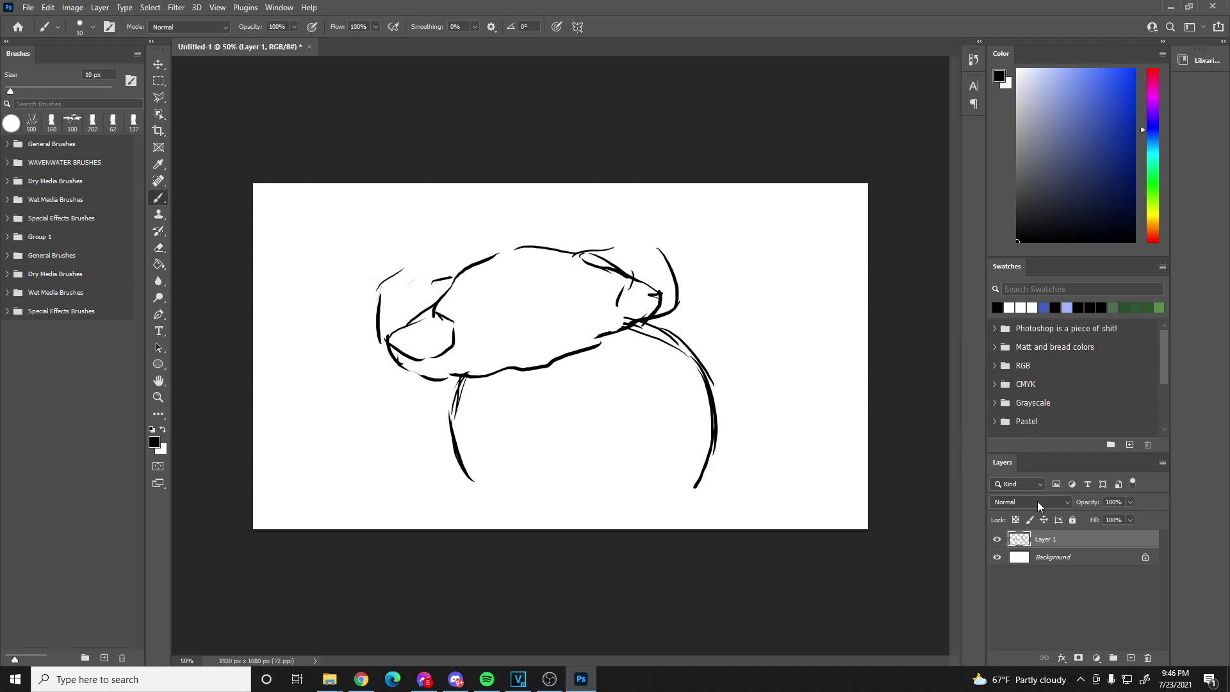
- Add a new layer between the Background and Layer 1, and fade Layer 1's opacity to a light gray guide
{"action": "left_click", "coordinate": [1053, 554]}
{"action": "left_click", "coordinate": [1131, 658]}
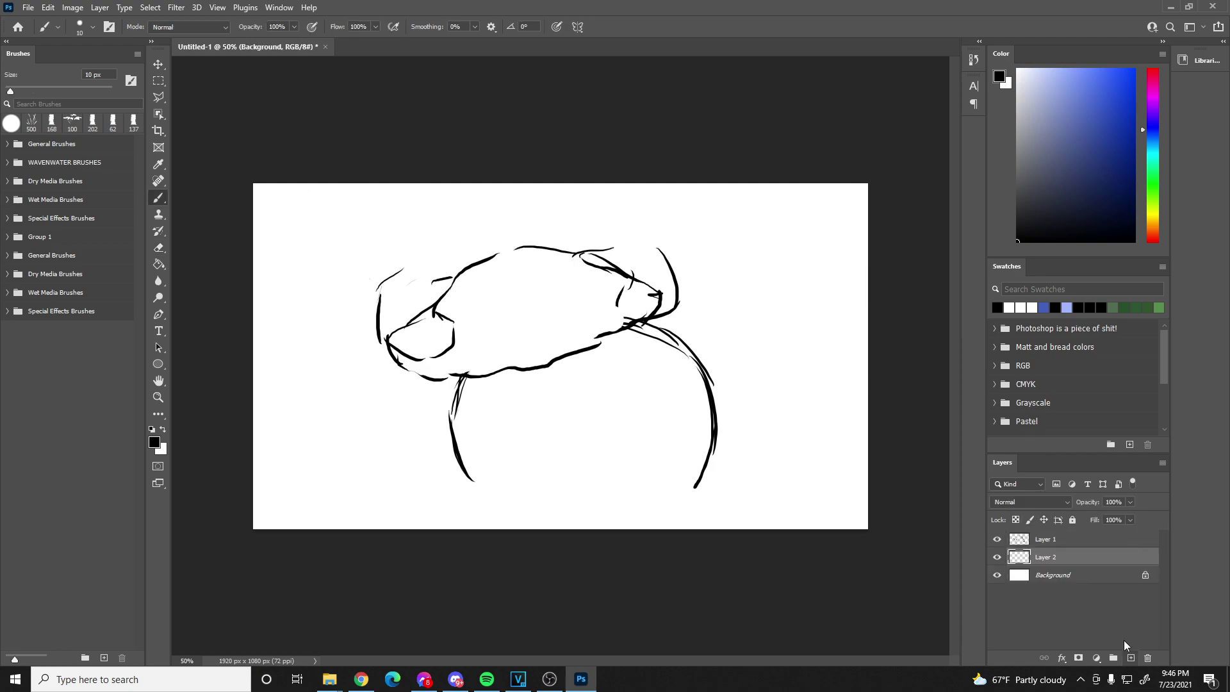
{"action": "left_click", "coordinate": [996, 539]}
{"action": "left_click", "coordinate": [1026, 540]}
{"action": "key", "text": "ctrl+comma"}
{"action": "left_click_drag", "start_coordinate": [1085, 506], "coordinate": [1088, 505]}
{"action": "left_click", "coordinate": [1064, 561]}
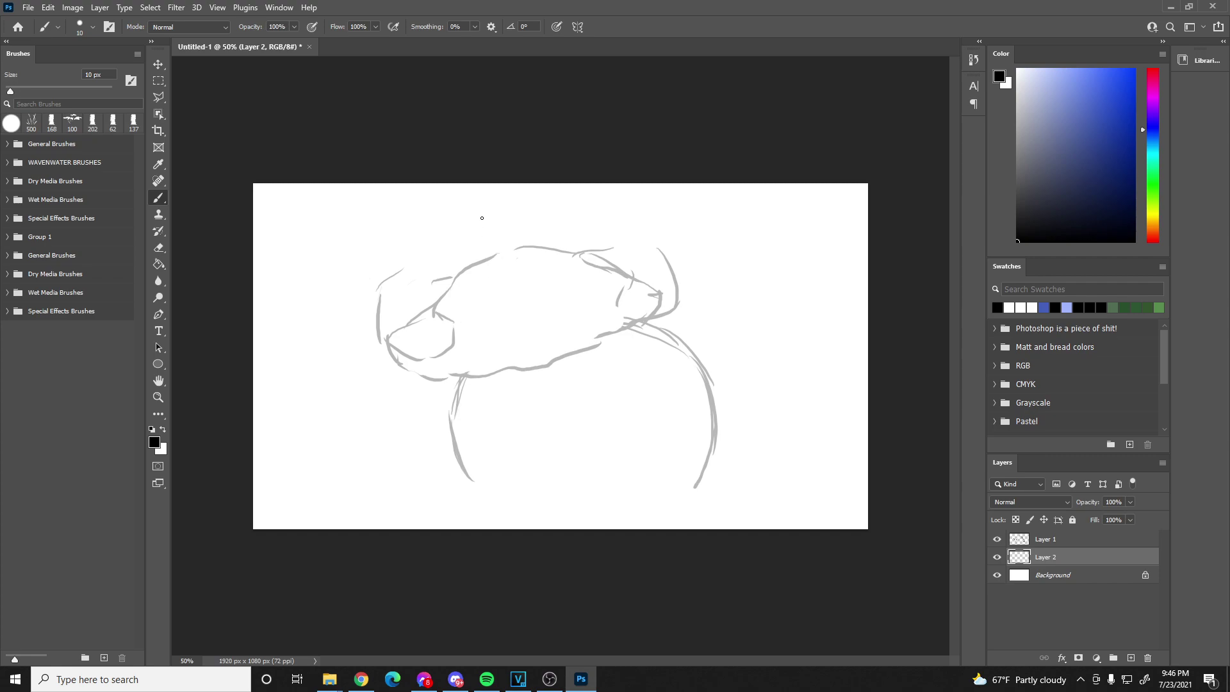
- Sketch a rounded cap tip with sloping sides above the faded hat on Layer 2, plus a circle with a curved line beneath it
{"action": "mouse_move", "coordinate": [477, 219]}
{"action": "left_mouse_down"}
{"action": "mouse_move", "coordinate": [534, 210]}
{"action": "mouse_move", "coordinate": [488, 234]}
{"action": "mouse_move", "coordinate": [475, 235]}
{"action": "mouse_move", "coordinate": [475, 214]}
{"action": "mouse_move", "coordinate": [447, 269]}
{"action": "left_mouse_up"}
{"action": "left_click_drag", "start_coordinate": [544, 219], "coordinate": [591, 250]}
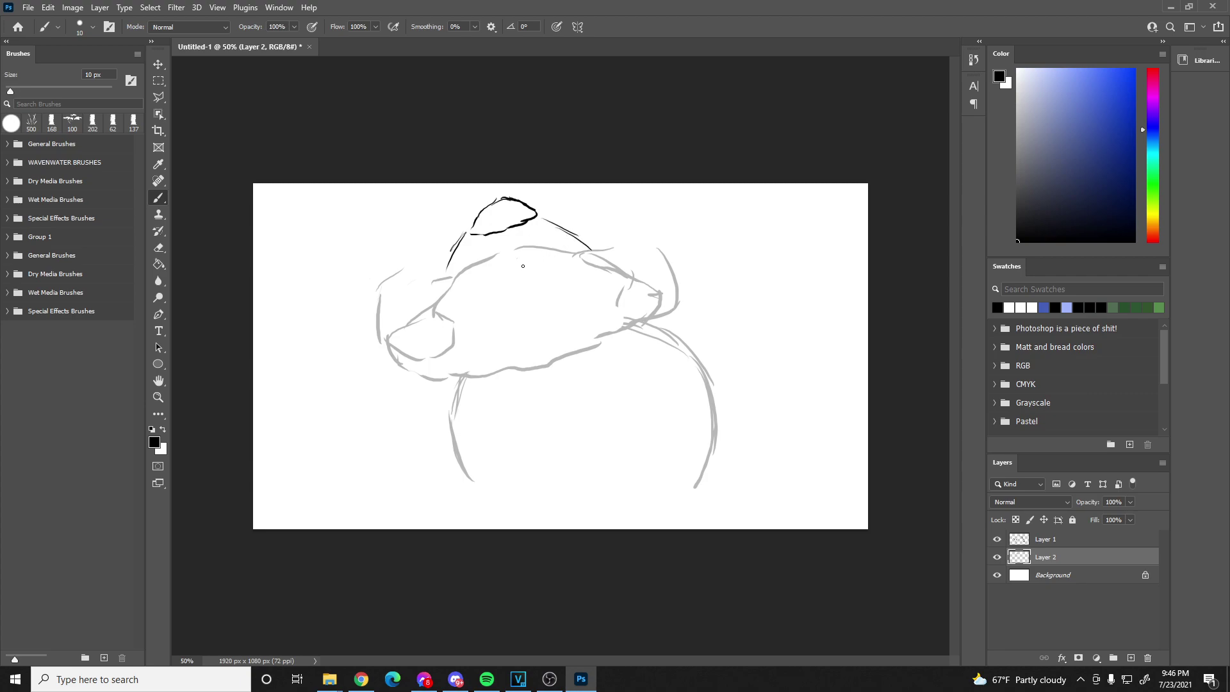
{"action": "mouse_move", "coordinate": [504, 261]}
{"action": "left_mouse_down"}
{"action": "mouse_move", "coordinate": [522, 288]}
{"action": "mouse_move", "coordinate": [496, 289]}
{"action": "left_mouse_up"}
{"action": "key", "text": "ctrl+z"}
{"action": "mouse_move", "coordinate": [511, 268]}
{"action": "left_mouse_down"}
{"action": "mouse_move", "coordinate": [533, 279]}
{"action": "mouse_move", "coordinate": [512, 306]}
{"action": "mouse_move", "coordinate": [499, 302]}
{"action": "mouse_move", "coordinate": [503, 270]}
{"action": "mouse_move", "coordinate": [487, 302]}
{"action": "mouse_move", "coordinate": [444, 295]}
{"action": "mouse_move", "coordinate": [459, 355]}
{"action": "left_mouse_up"}
{"action": "left_click_drag", "start_coordinate": [499, 301], "coordinate": [475, 318]}
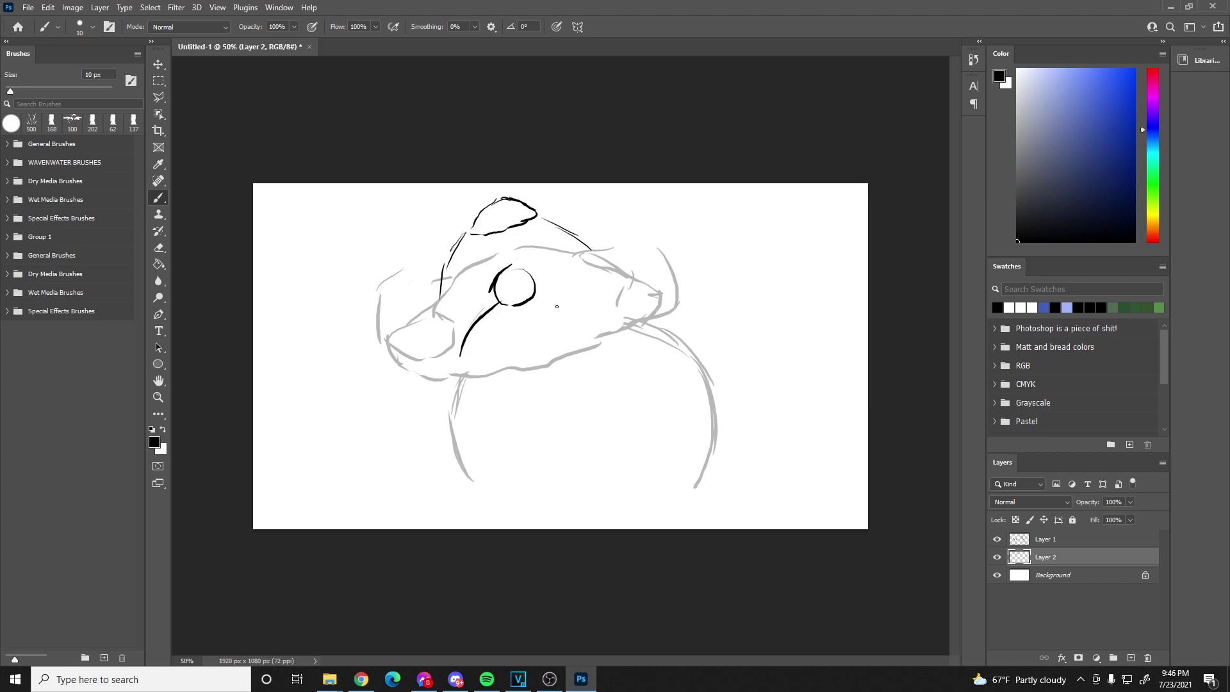
- Undo the last strokes and redraw the curved line from the circle to the cap's lower left with overlapping strokes
{"action": "key", "text": "ctrl+z"}
{"action": "key", "text": "ctrl+z"}
{"action": "left_click_drag", "start_coordinate": [496, 298], "coordinate": [461, 320]}
{"action": "left_click_drag", "start_coordinate": [490, 302], "coordinate": [449, 350]}
{"action": "left_click_drag", "start_coordinate": [498, 305], "coordinate": [453, 342]}
- Draw the arc from the circle to the cap's lower right and build up both cap sides with overlapping strokes
{"action": "mouse_move", "coordinate": [536, 291]}
{"action": "left_mouse_down"}
{"action": "mouse_move", "coordinate": [600, 320]}
{"action": "mouse_move", "coordinate": [558, 293]}
{"action": "mouse_move", "coordinate": [452, 344]}
{"action": "mouse_move", "coordinate": [441, 364]}
{"action": "mouse_move", "coordinate": [444, 282]}
{"action": "mouse_move", "coordinate": [475, 218]}
{"action": "left_mouse_up"}
{"action": "left_click_drag", "start_coordinate": [467, 238], "coordinate": [460, 333]}
{"action": "mouse_move", "coordinate": [535, 208]}
{"action": "left_mouse_down"}
{"action": "mouse_move", "coordinate": [588, 248]}
{"action": "mouse_move", "coordinate": [599, 316]}
{"action": "left_mouse_up"}
{"action": "left_click_drag", "start_coordinate": [567, 237], "coordinate": [597, 293]}
{"action": "mouse_move", "coordinate": [548, 215]}
{"action": "left_mouse_down"}
{"action": "mouse_move", "coordinate": [601, 269]}
{"action": "mouse_move", "coordinate": [615, 317]}
{"action": "left_mouse_up"}
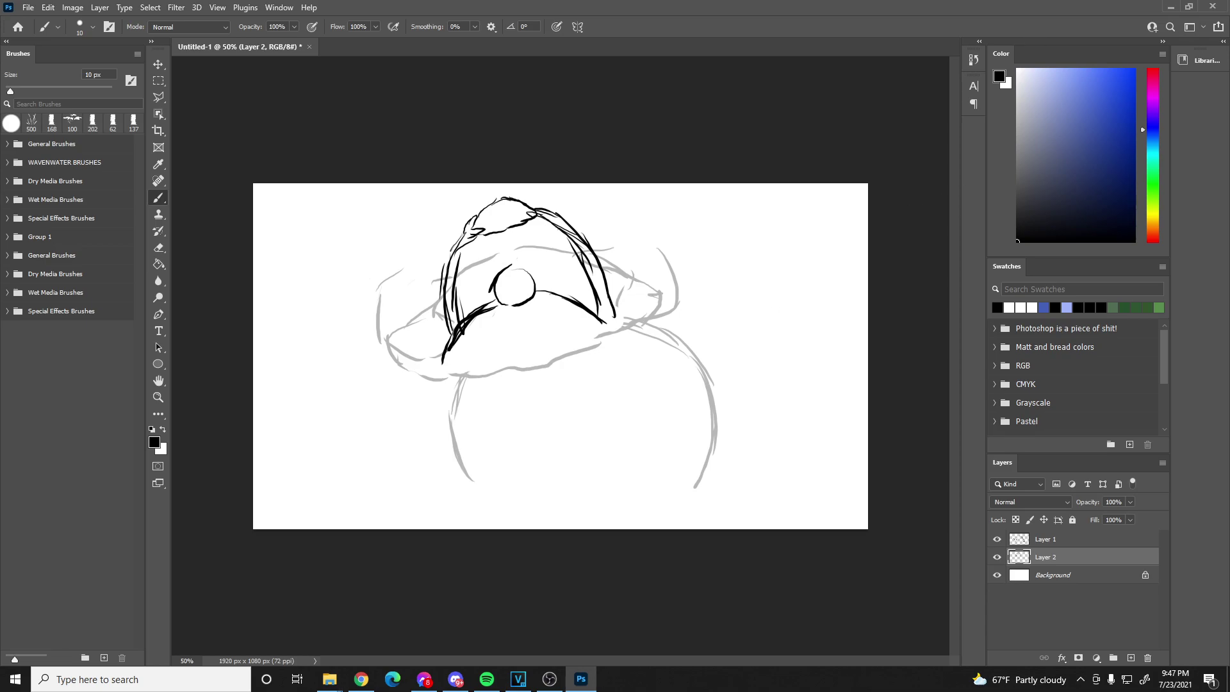
{"action": "left_click", "coordinate": [452, 680]}
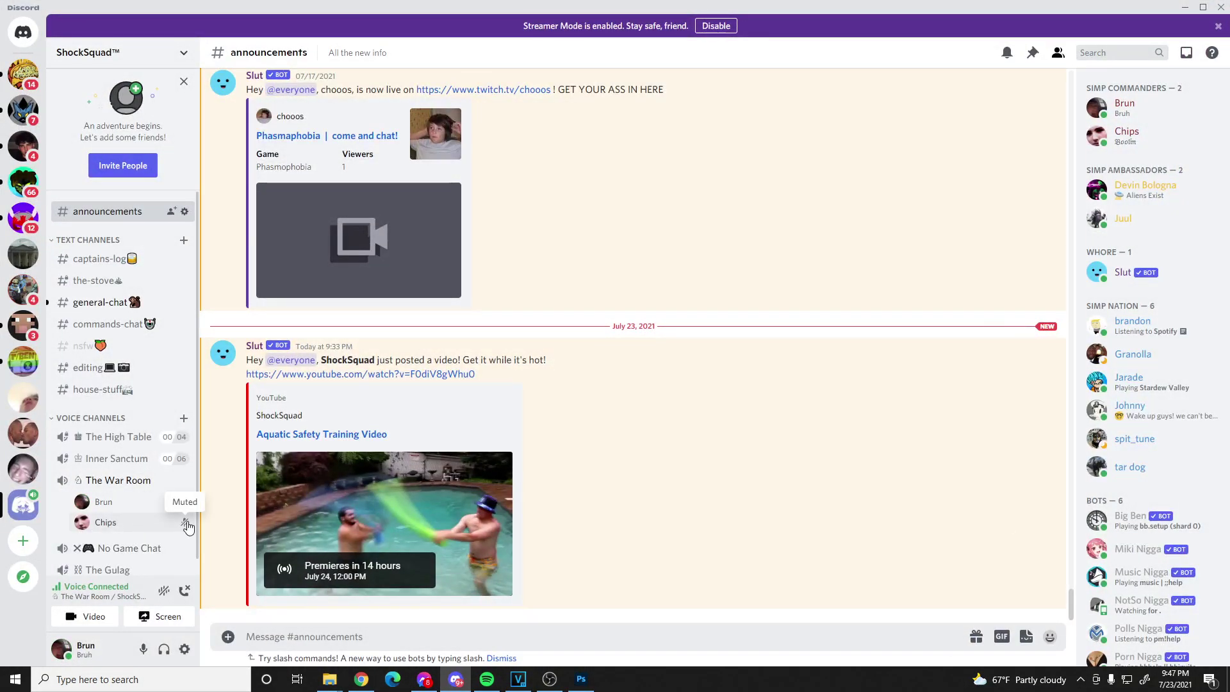
{"action": "left_click", "coordinate": [433, 678]}
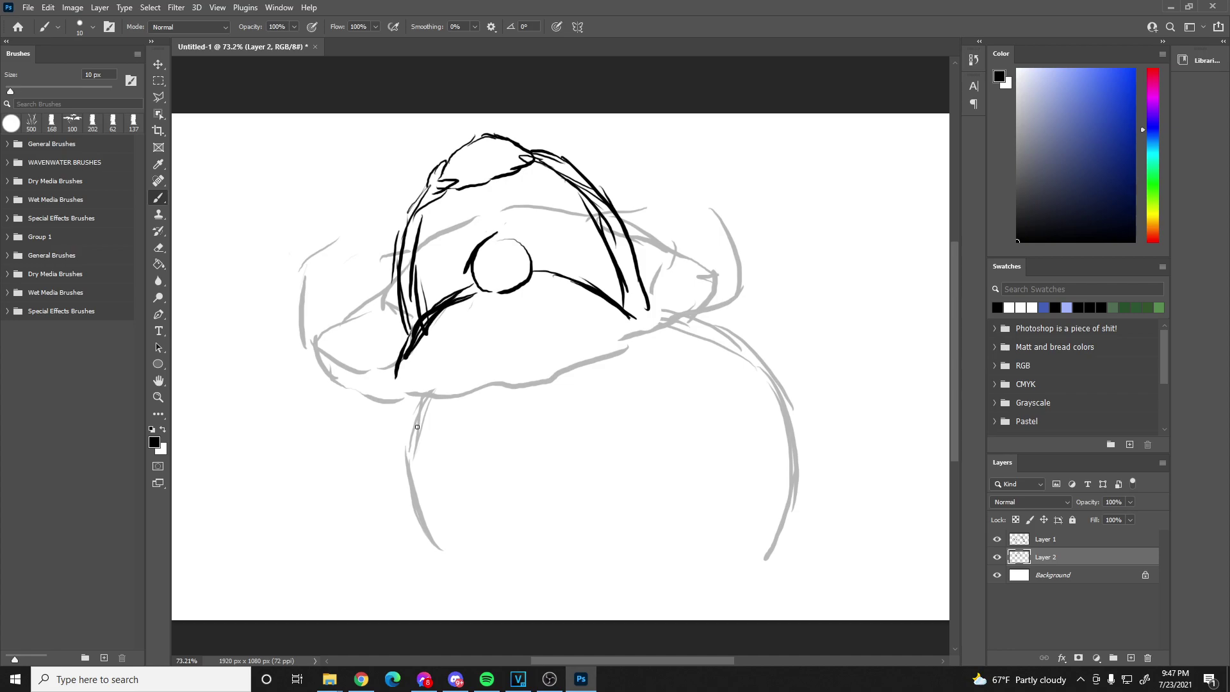
{"action": "key", "text": "ctrl+minus"}
{"action": "key", "text": "ctrl+minus"}
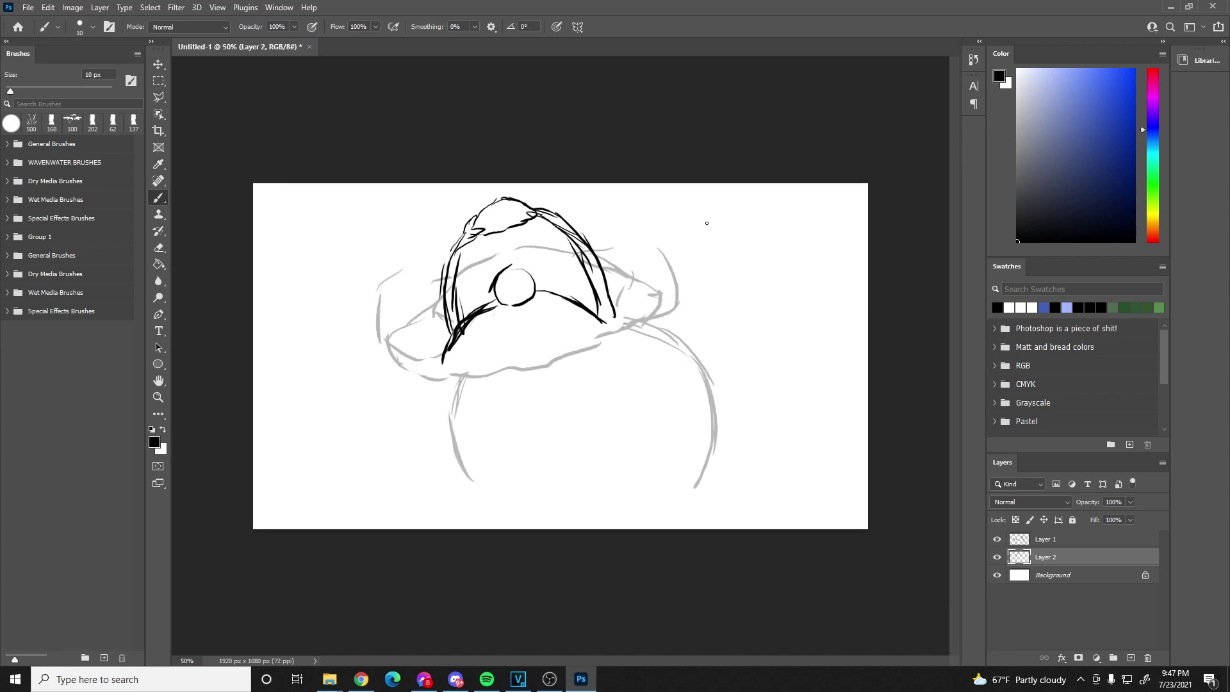
- Move the cap drawing on Layer 2 slightly upward with Free Transform
{"action": "key", "text": "ctrl+t"}
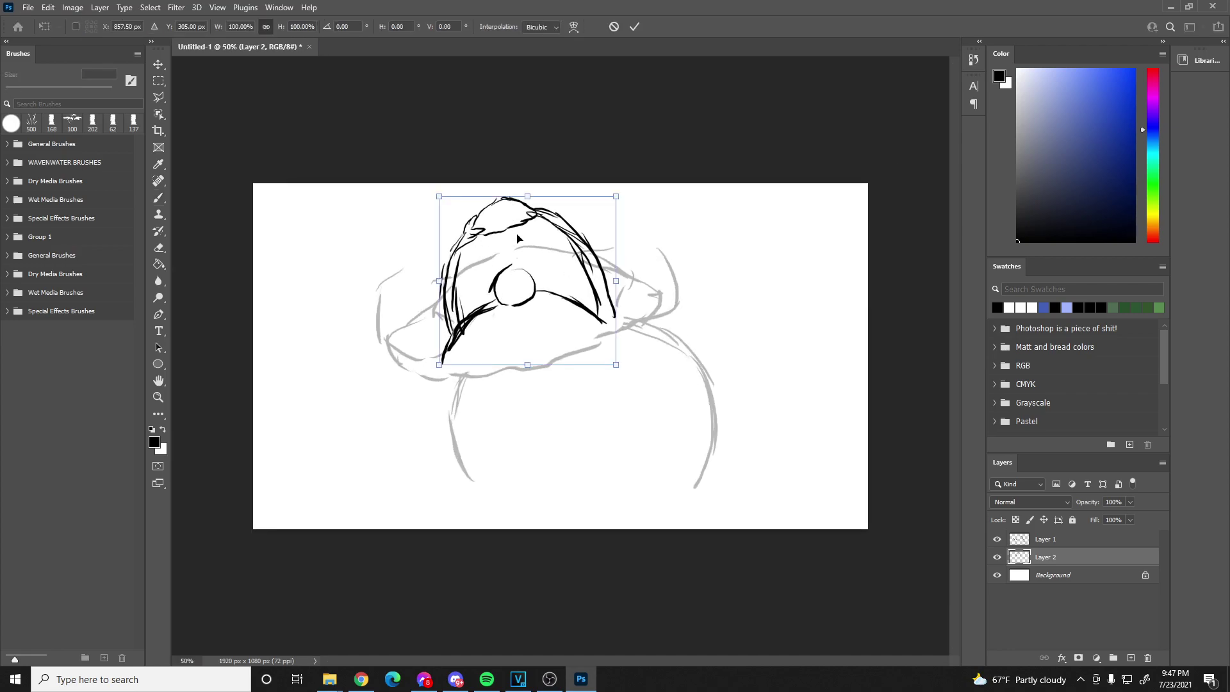
{"action": "left_click_drag", "start_coordinate": [519, 237], "coordinate": [517, 228]}
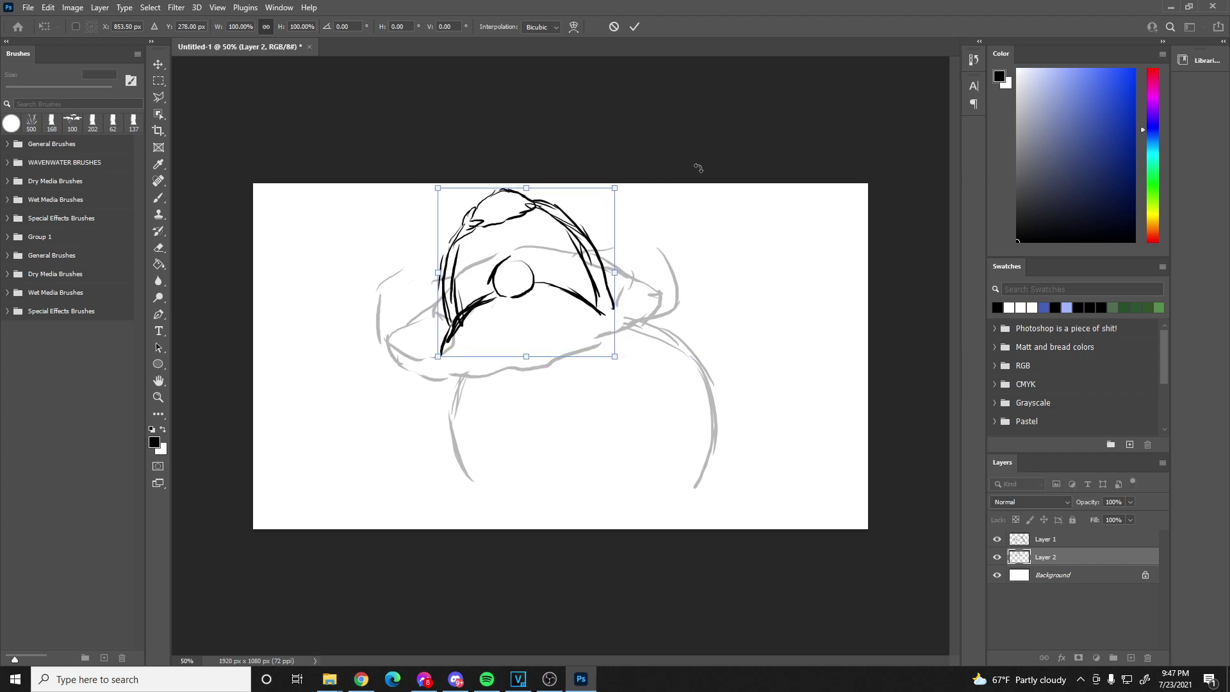
{"action": "left_click", "coordinate": [634, 27]}
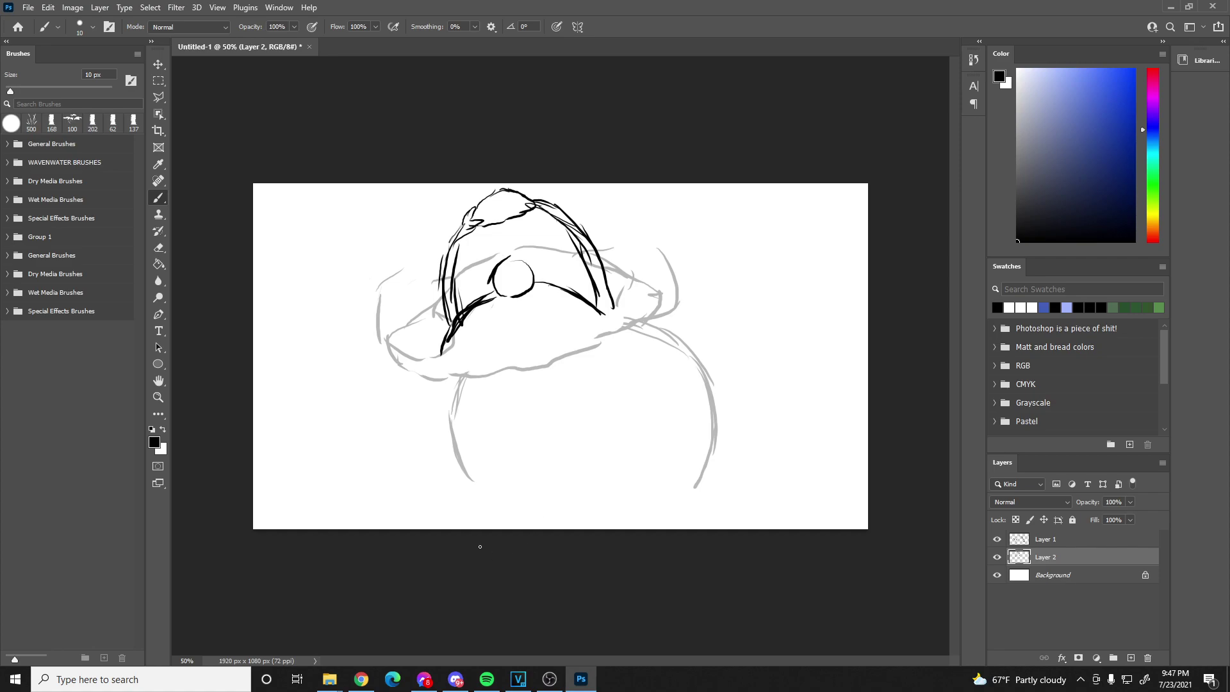
- Draw the large dome outline over the faded guide with bold overlapping strokes, closing its top beneath the cap
{"action": "mouse_move", "coordinate": [472, 526]}
{"action": "left_mouse_down"}
{"action": "mouse_move", "coordinate": [451, 464]}
{"action": "mouse_move", "coordinate": [495, 510]}
{"action": "mouse_move", "coordinate": [447, 391]}
{"action": "left_mouse_up"}
{"action": "mouse_move", "coordinate": [474, 504]}
{"action": "left_mouse_down"}
{"action": "mouse_move", "coordinate": [456, 406]}
{"action": "mouse_move", "coordinate": [451, 432]}
{"action": "mouse_move", "coordinate": [481, 347]}
{"action": "left_mouse_up"}
{"action": "mouse_move", "coordinate": [443, 416]}
{"action": "left_mouse_down"}
{"action": "mouse_move", "coordinate": [511, 321]}
{"action": "mouse_move", "coordinate": [454, 381]}
{"action": "left_mouse_up"}
{"action": "mouse_move", "coordinate": [528, 328]}
{"action": "left_mouse_down"}
{"action": "mouse_move", "coordinate": [622, 302]}
{"action": "mouse_move", "coordinate": [698, 351]}
{"action": "left_mouse_up"}
{"action": "mouse_move", "coordinate": [652, 317]}
{"action": "left_mouse_down"}
{"action": "mouse_move", "coordinate": [710, 423]}
{"action": "mouse_move", "coordinate": [698, 504]}
{"action": "mouse_move", "coordinate": [680, 330]}
{"action": "left_mouse_up"}
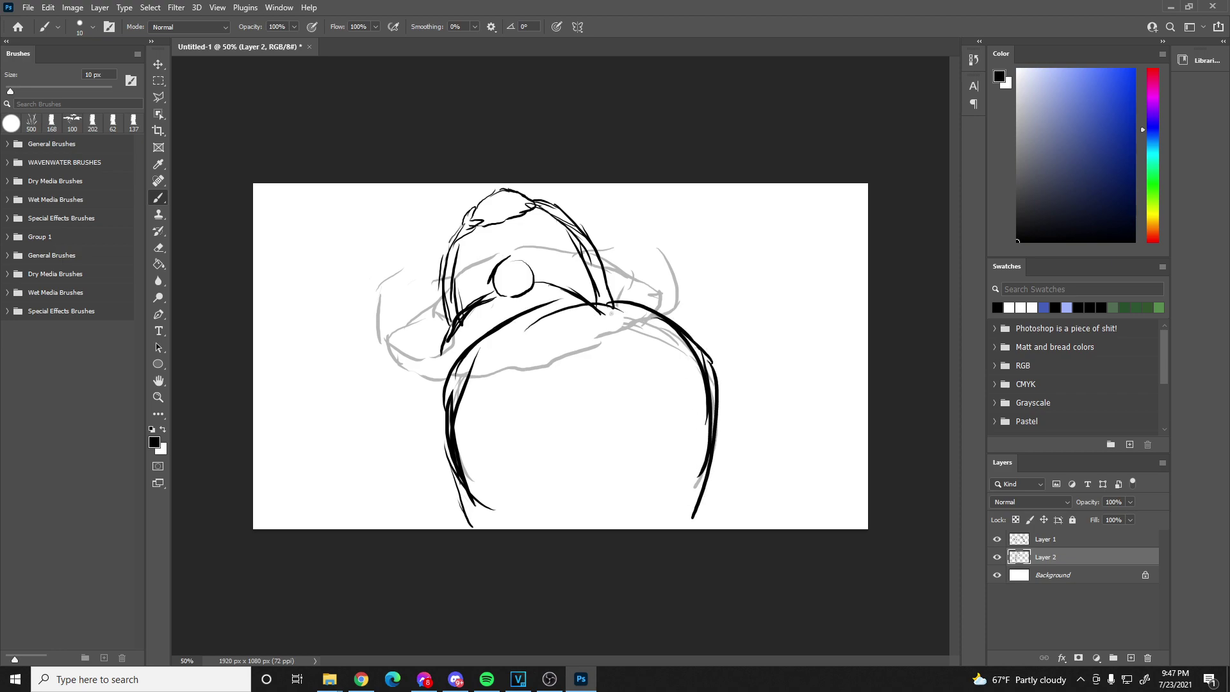
- Connect the cap's lower left edge to the dome and thicken the dome's left side with extra strokes
{"action": "mouse_move", "coordinate": [527, 308]}
{"action": "left_mouse_down"}
{"action": "mouse_move", "coordinate": [481, 352]}
{"action": "mouse_move", "coordinate": [453, 430]}
{"action": "left_mouse_up"}
{"action": "mouse_move", "coordinate": [435, 347]}
{"action": "left_mouse_down"}
{"action": "mouse_move", "coordinate": [443, 375]}
{"action": "mouse_move", "coordinate": [457, 330]}
{"action": "left_mouse_up"}
{"action": "mouse_move", "coordinate": [446, 346]}
{"action": "left_mouse_down"}
{"action": "mouse_move", "coordinate": [449, 372]}
{"action": "mouse_move", "coordinate": [445, 360]}
{"action": "left_mouse_up"}
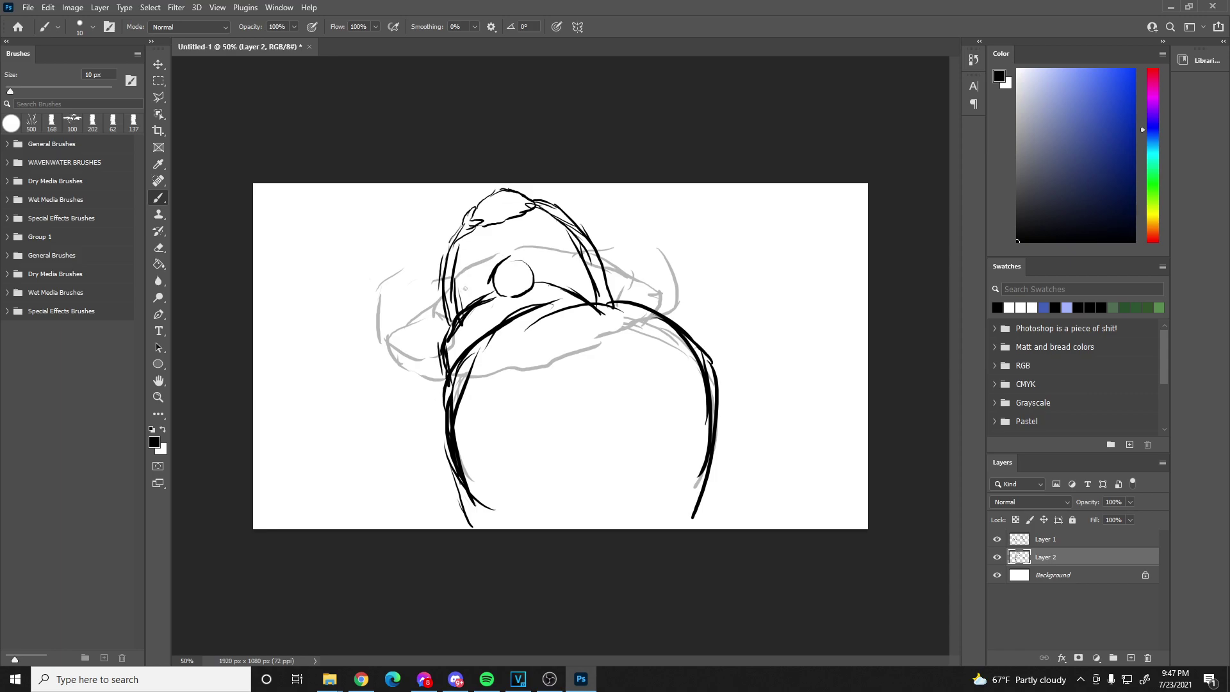
{"action": "mouse_move", "coordinate": [444, 392]}
{"action": "left_mouse_down"}
{"action": "mouse_move", "coordinate": [452, 496]}
{"action": "mouse_move", "coordinate": [471, 519]}
{"action": "left_mouse_up"}
{"action": "left_click_drag", "start_coordinate": [441, 500], "coordinate": [448, 431]}
- Draw a spiky crown-like shape on the dome's upper right and erase the cap and dome lines inside it with the 49 px eraser
{"action": "mouse_move", "coordinate": [570, 297]}
{"action": "left_mouse_down"}
{"action": "mouse_move", "coordinate": [582, 242]}
{"action": "mouse_move", "coordinate": [599, 264]}
{"action": "mouse_move", "coordinate": [615, 237]}
{"action": "mouse_move", "coordinate": [626, 273]}
{"action": "mouse_move", "coordinate": [644, 253]}
{"action": "mouse_move", "coordinate": [651, 280]}
{"action": "mouse_move", "coordinate": [673, 273]}
{"action": "mouse_move", "coordinate": [676, 315]}
{"action": "left_mouse_up"}
{"action": "mouse_move", "coordinate": [570, 309]}
{"action": "left_mouse_down"}
{"action": "mouse_move", "coordinate": [609, 337]}
{"action": "mouse_move", "coordinate": [665, 322]}
{"action": "mouse_move", "coordinate": [602, 342]}
{"action": "left_mouse_up"}
{"action": "key", "text": "e"}
{"action": "mouse_move", "coordinate": [570, 295]}
{"action": "left_mouse_down"}
{"action": "mouse_move", "coordinate": [585, 306]}
{"action": "mouse_move", "coordinate": [591, 276]}
{"action": "left_mouse_up"}
{"action": "key", "text": "ctrl+z"}
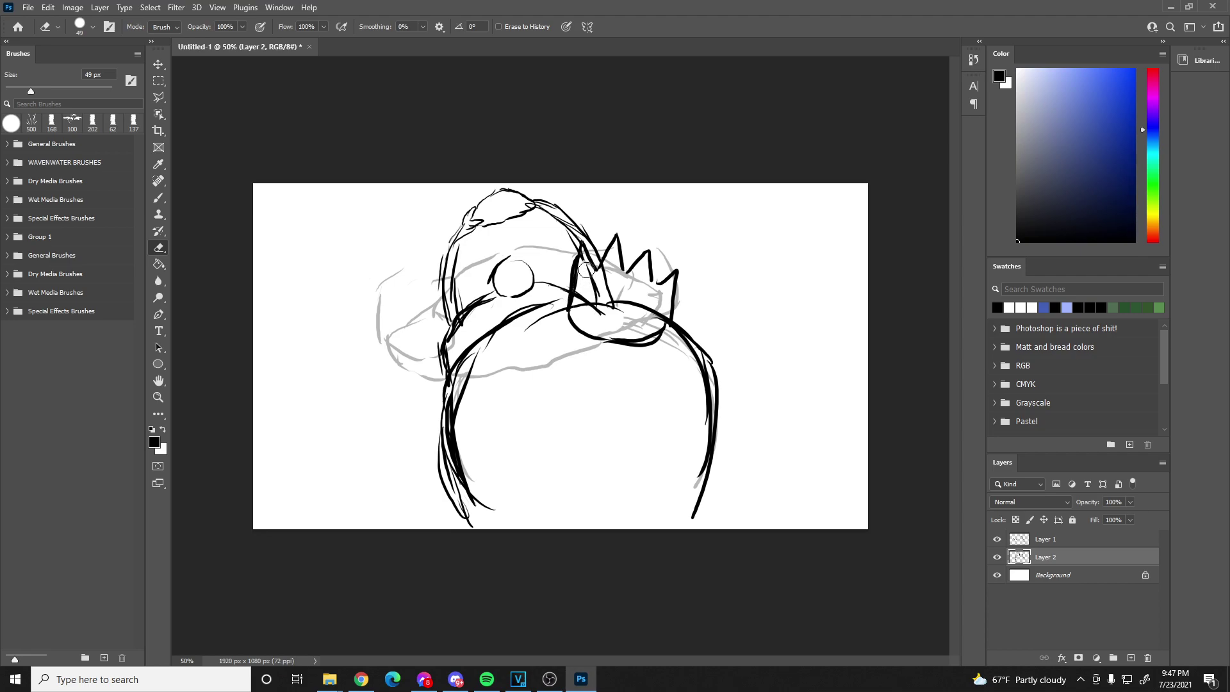
{"action": "mouse_move", "coordinate": [583, 271]}
{"action": "left_mouse_down"}
{"action": "mouse_move", "coordinate": [596, 307]}
{"action": "mouse_move", "coordinate": [605, 271]}
{"action": "mouse_move", "coordinate": [609, 305]}
{"action": "mouse_move", "coordinate": [630, 318]}
{"action": "mouse_move", "coordinate": [648, 303]}
{"action": "mouse_move", "coordinate": [636, 319]}
{"action": "mouse_move", "coordinate": [658, 317]}
{"action": "mouse_move", "coordinate": [582, 311]}
{"action": "left_mouse_up"}
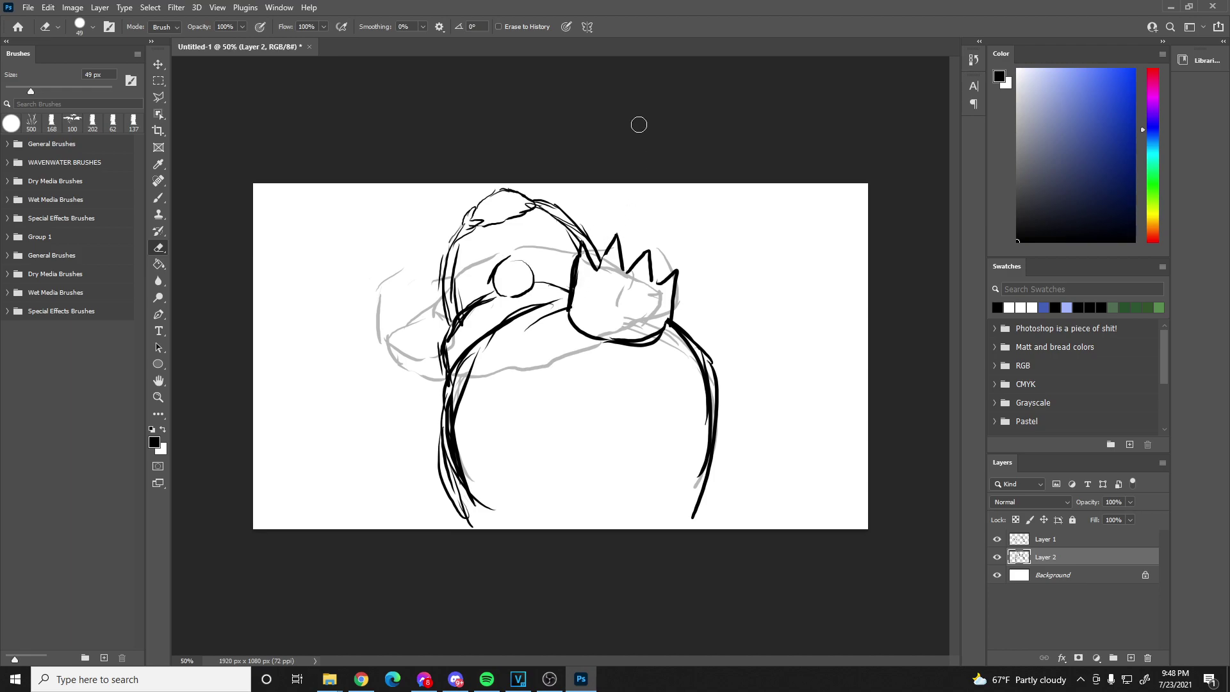
- Toggle Layer 2's visibility to compare the refined drawing with the faded rough sketch
{"action": "key", "text": "b"}
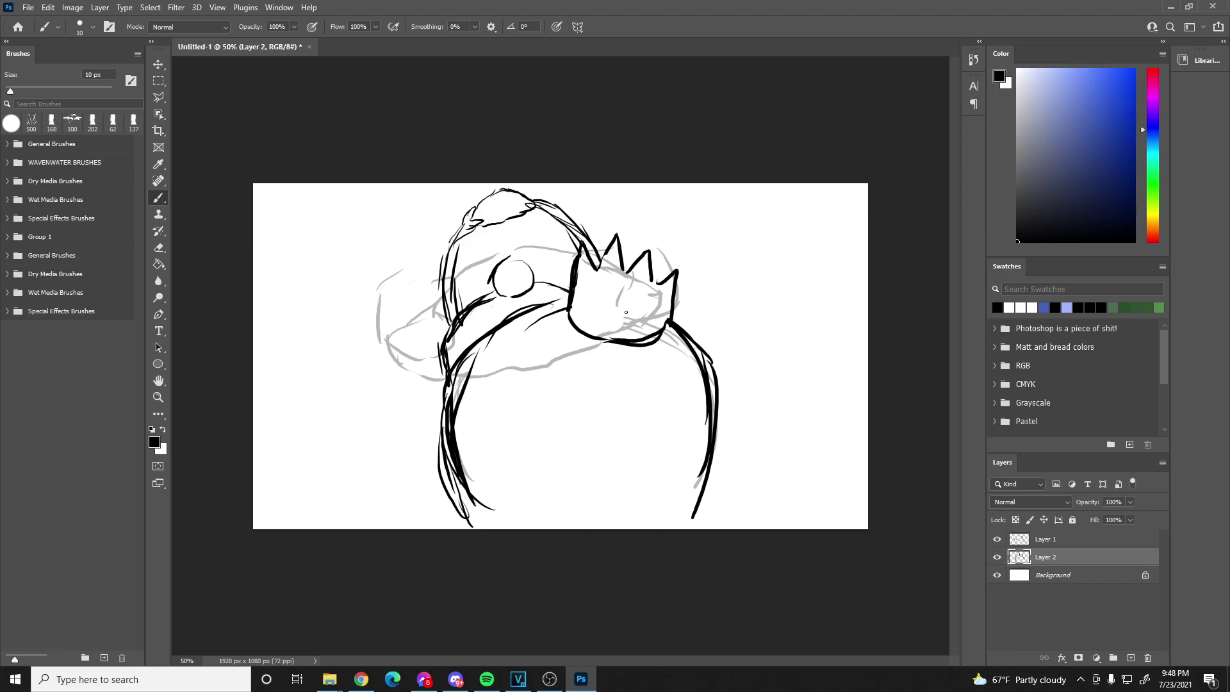
{"action": "left_click", "coordinate": [997, 557]}
{"action": "left_click", "coordinate": [996, 557]}
{"action": "left_click", "coordinate": [997, 557]}
{"action": "left_click", "coordinate": [997, 557]}
{"action": "left_click", "coordinate": [997, 557]}
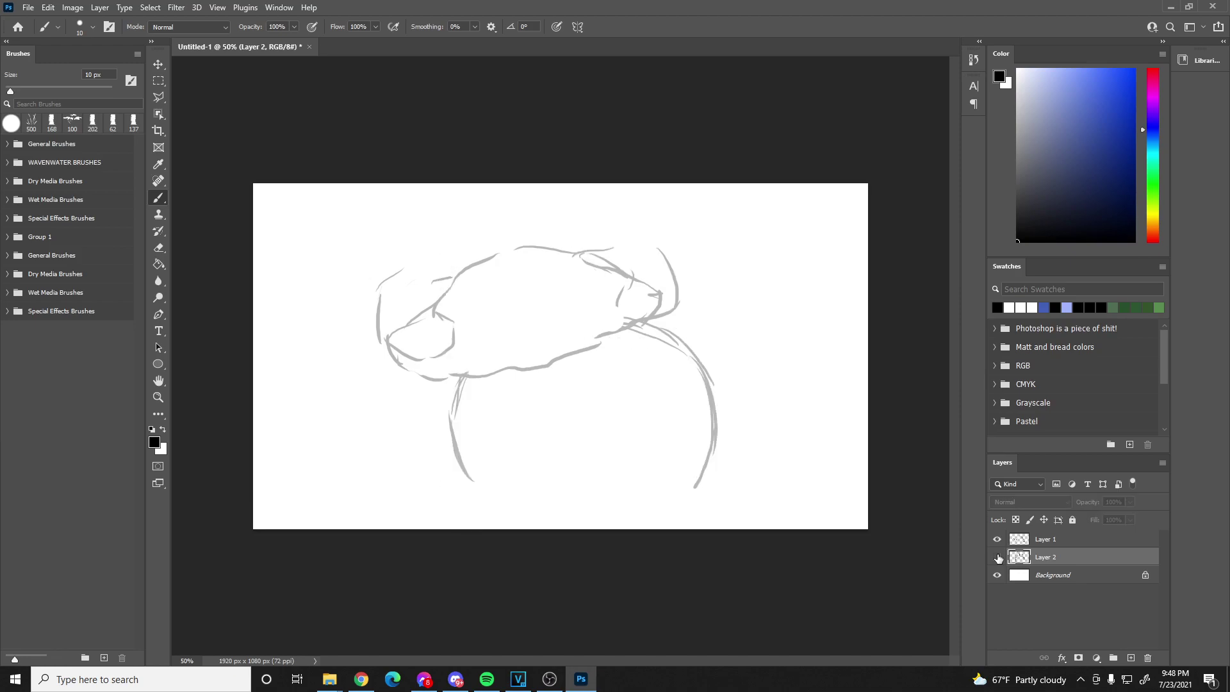
{"action": "left_click", "coordinate": [997, 557]}
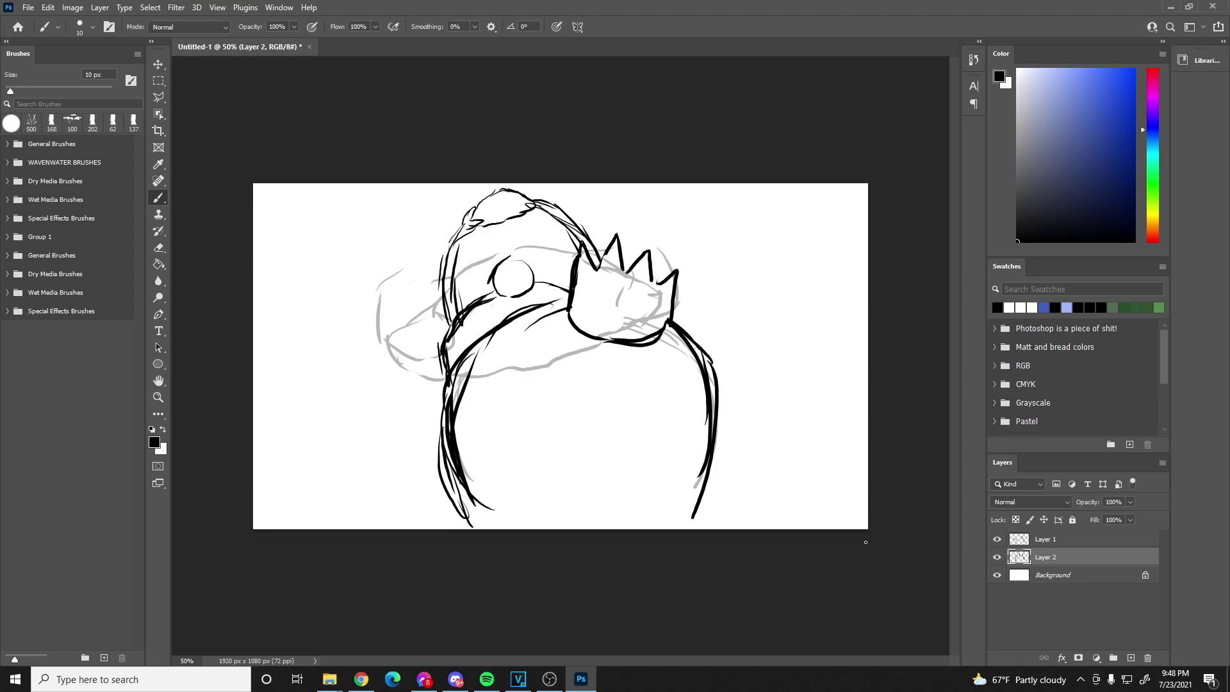
- Toggle the visibility of Layer 1 and Layer 2 to compare the two sketches
{"action": "scroll", "coordinate": [529, 304], "scroll_direction": "up", "scroll_amount": 3}
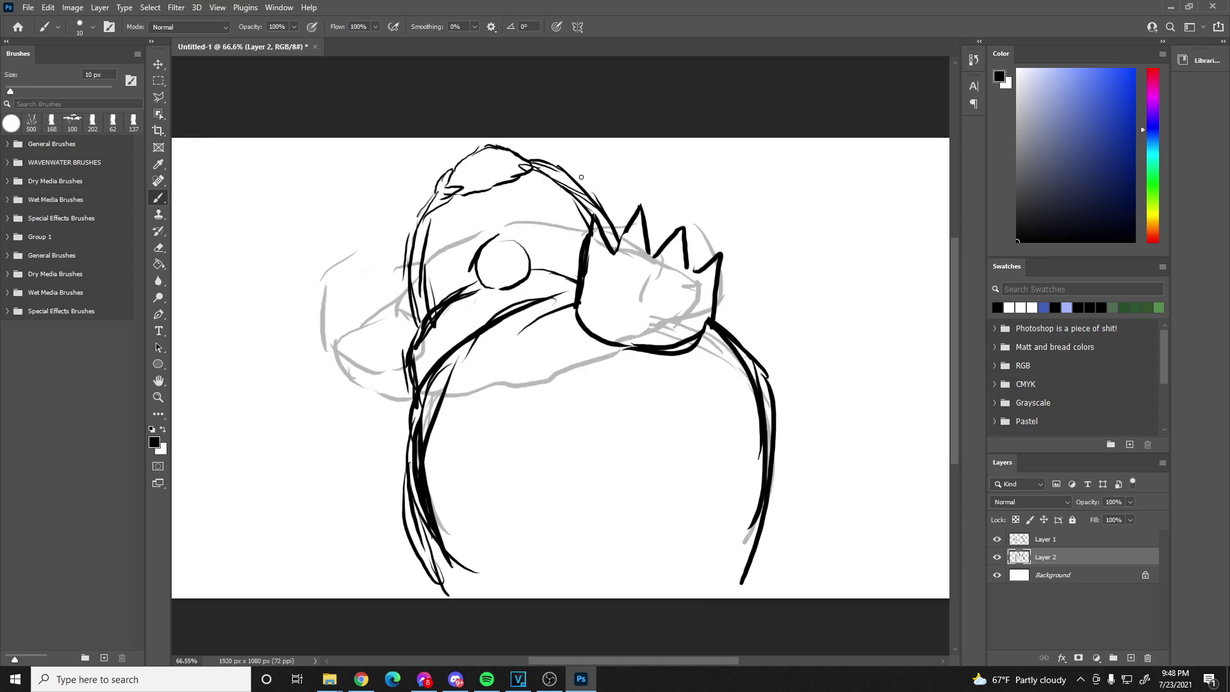
{"action": "scroll", "coordinate": [529, 304], "scroll_direction": "up", "scroll_amount": 1}
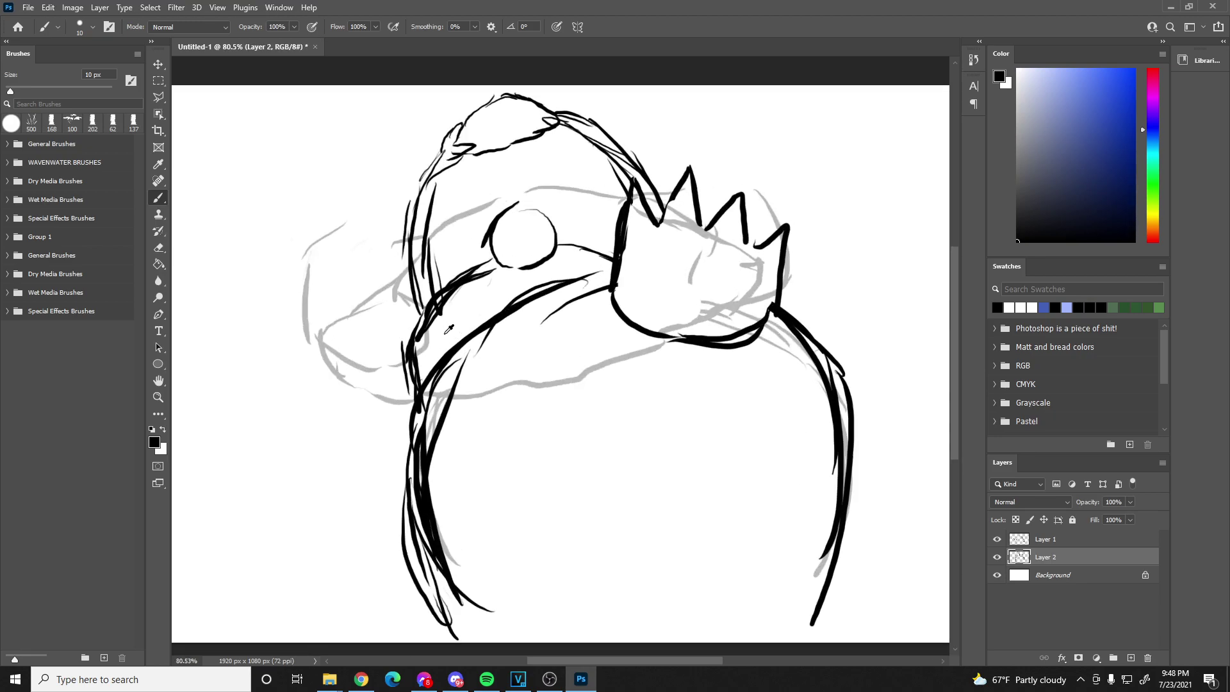
{"action": "left_click", "coordinate": [997, 557]}
{"action": "left_click", "coordinate": [997, 538]}
{"action": "left_click", "coordinate": [996, 539]}
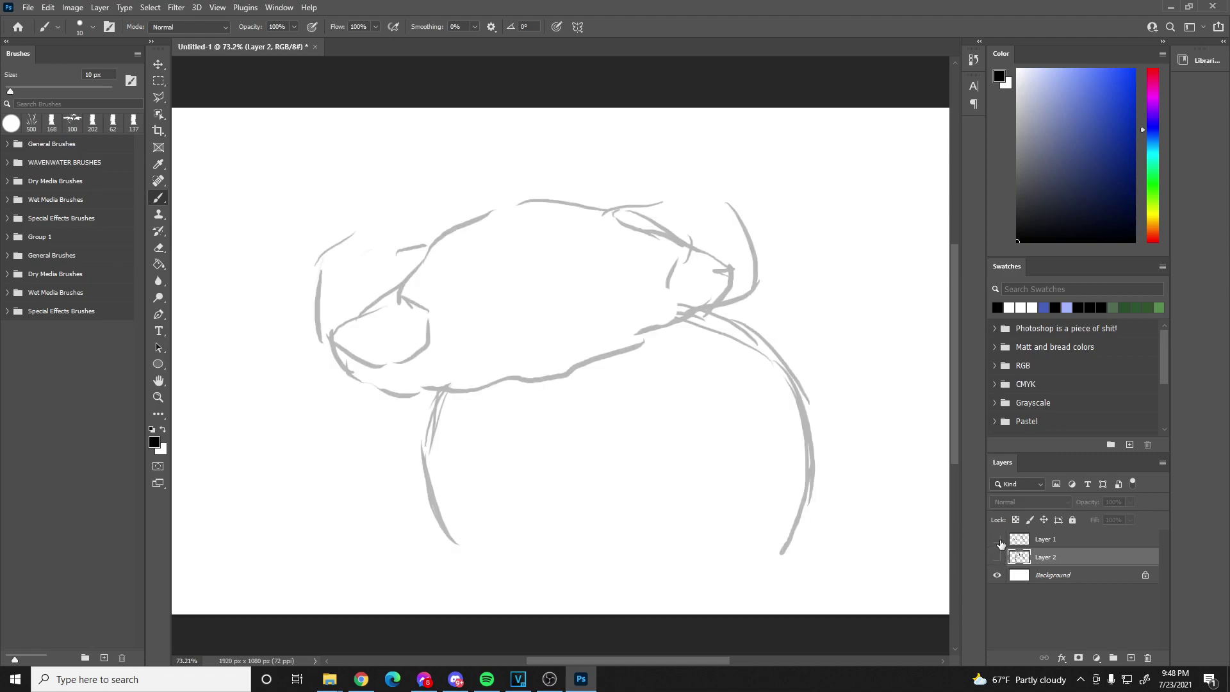
{"action": "left_click", "coordinate": [996, 556]}
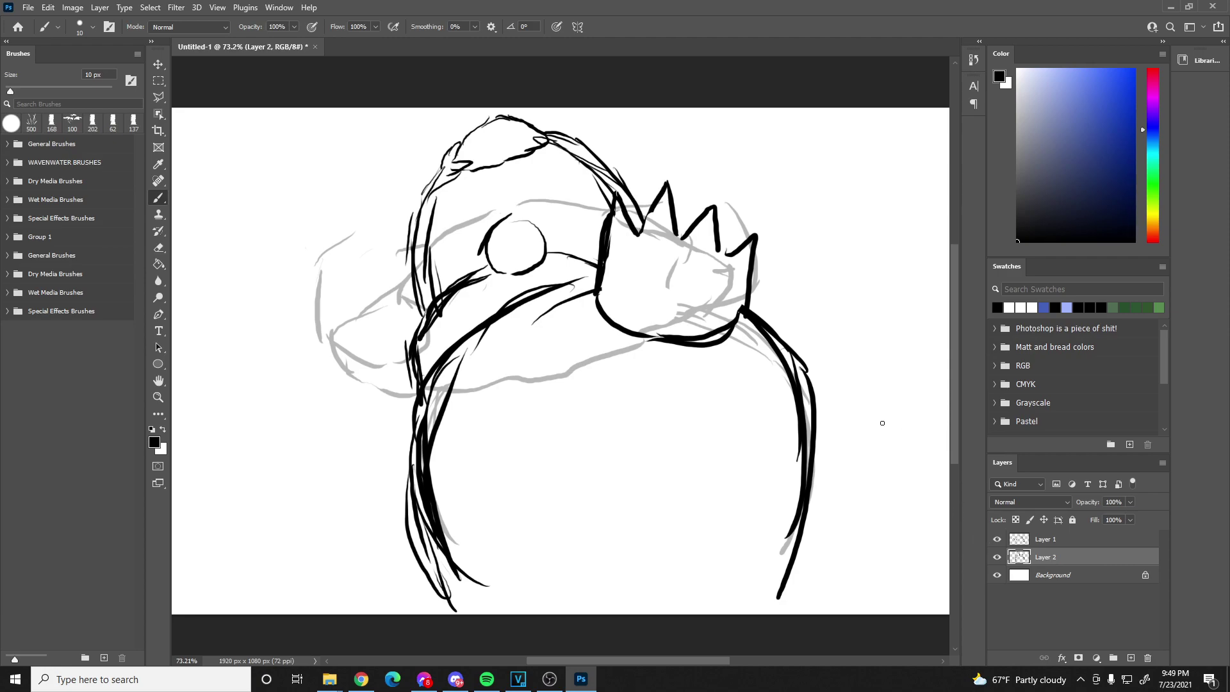
{"action": "scroll", "coordinate": [882, 423], "scroll_direction": "up", "scroll_amount": 3}
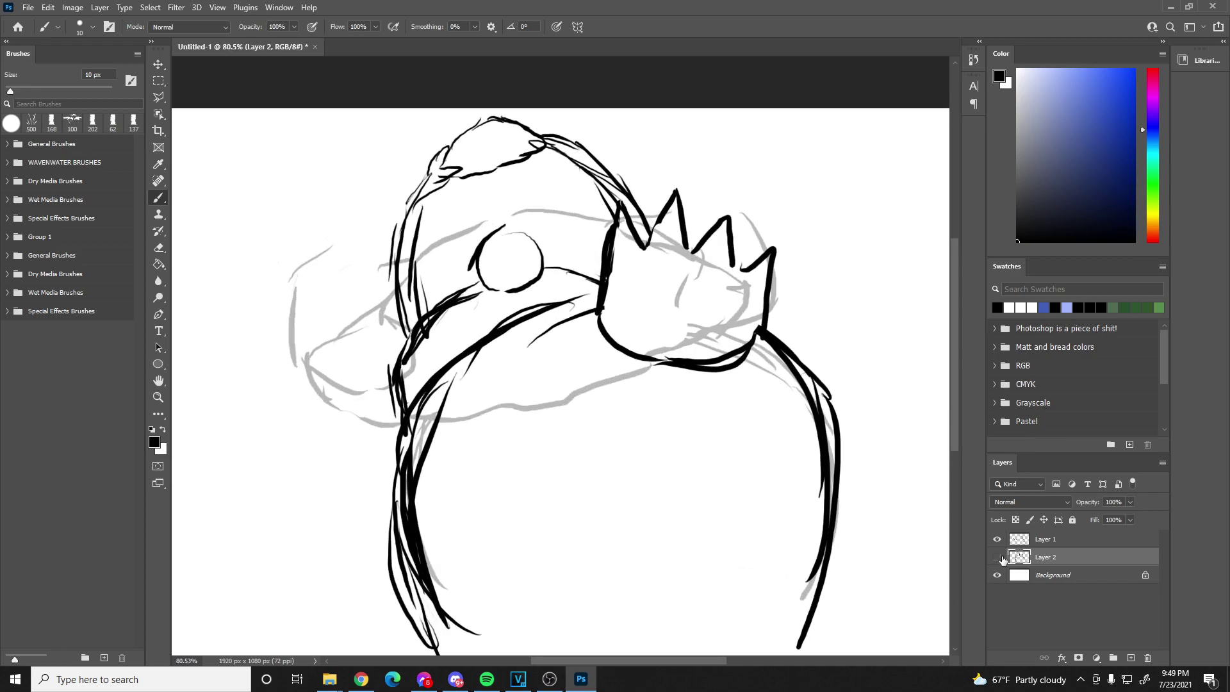
- Fade Layer 2 to 24% opacity with Layer 1 hidden, and add a new layer above it
{"action": "left_click_drag", "start_coordinate": [997, 557], "coordinate": [996, 539]}
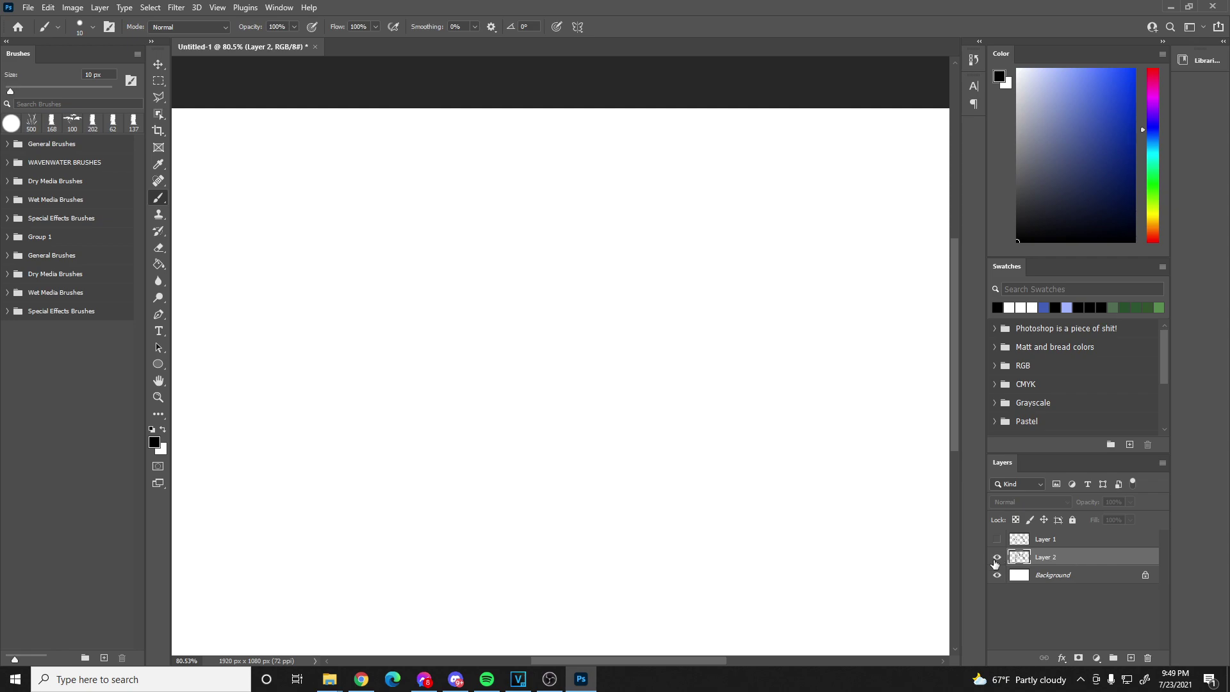
{"action": "left_click", "coordinate": [997, 557]}
{"action": "left_click_drag", "start_coordinate": [1092, 504], "coordinate": [1078, 509]}
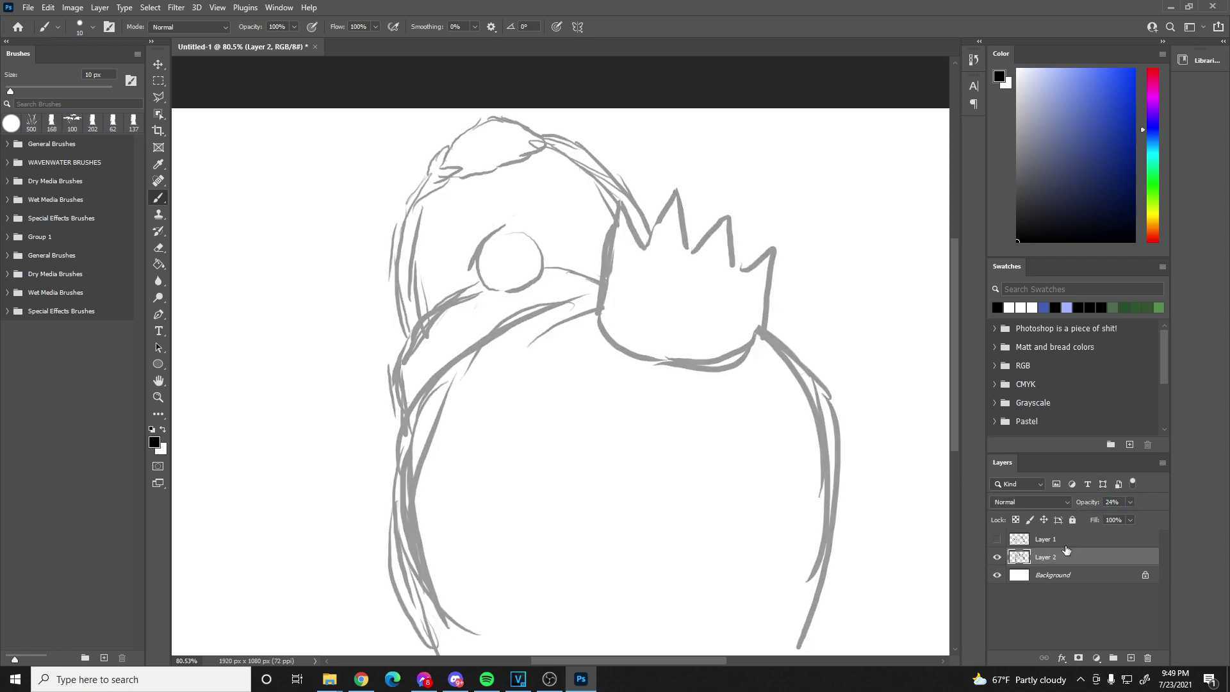
{"action": "left_click", "coordinate": [1130, 658]}
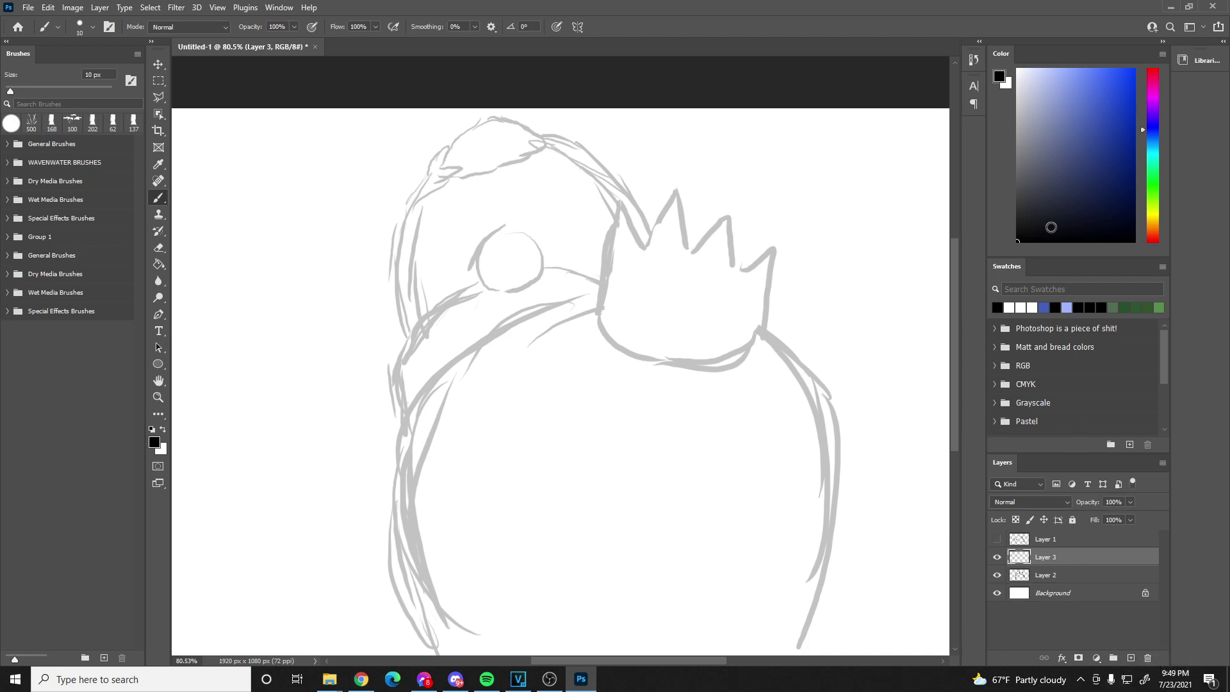
{"action": "scroll", "coordinate": [422, 224], "scroll_direction": "up", "scroll_amount": 1}
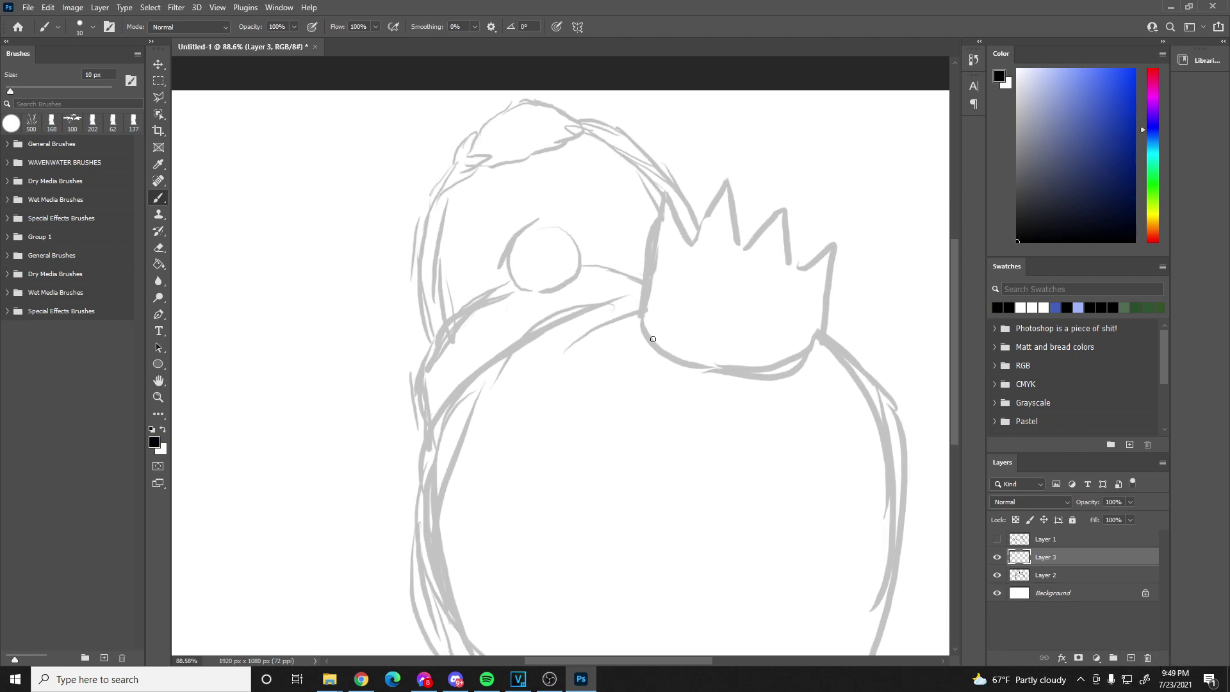
{"action": "left_click_drag", "start_coordinate": [441, 483], "coordinate": [415, 376]}
{"action": "left_click_drag", "start_coordinate": [421, 440], "coordinate": [428, 338]}
{"action": "key", "text": "ctrl+z"}
{"action": "key", "text": "ctrl+z"}
{"action": "key", "text": "ctrl+z"}
- Set the brush smoothing to 100% and draw a large round body outline over the faded dome and the cap's lower part
{"action": "left_click_drag", "start_coordinate": [426, 28], "coordinate": [494, 37]}
{"action": "mouse_move", "coordinate": [447, 481]}
{"action": "left_mouse_down"}
{"action": "mouse_move", "coordinate": [415, 386]}
{"action": "mouse_move", "coordinate": [434, 451]}
{"action": "mouse_move", "coordinate": [418, 370]}
{"action": "mouse_move", "coordinate": [456, 298]}
{"action": "left_mouse_up"}
{"action": "key", "text": "ctrl+z"}
{"action": "key", "text": "ctrl+z"}
{"action": "mouse_move", "coordinate": [460, 515]}
{"action": "left_mouse_down"}
{"action": "mouse_move", "coordinate": [437, 473]}
{"action": "mouse_move", "coordinate": [433, 384]}
{"action": "mouse_move", "coordinate": [451, 341]}
{"action": "mouse_move", "coordinate": [522, 294]}
{"action": "left_mouse_up"}
{"action": "key", "text": "ctrl+z"}
{"action": "mouse_move", "coordinate": [451, 496]}
{"action": "left_mouse_down"}
{"action": "mouse_move", "coordinate": [419, 388]}
{"action": "mouse_move", "coordinate": [443, 320]}
{"action": "mouse_move", "coordinate": [485, 281]}
{"action": "mouse_move", "coordinate": [541, 261]}
{"action": "mouse_move", "coordinate": [596, 263]}
{"action": "mouse_move", "coordinate": [648, 288]}
{"action": "mouse_move", "coordinate": [716, 365]}
{"action": "mouse_move", "coordinate": [728, 431]}
{"action": "mouse_move", "coordinate": [705, 490]}
{"action": "mouse_move", "coordinate": [666, 536]}
{"action": "mouse_move", "coordinate": [586, 562]}
{"action": "mouse_move", "coordinate": [513, 554]}
{"action": "mouse_move", "coordinate": [454, 522]}
{"action": "mouse_move", "coordinate": [439, 488]}
{"action": "left_mouse_up"}
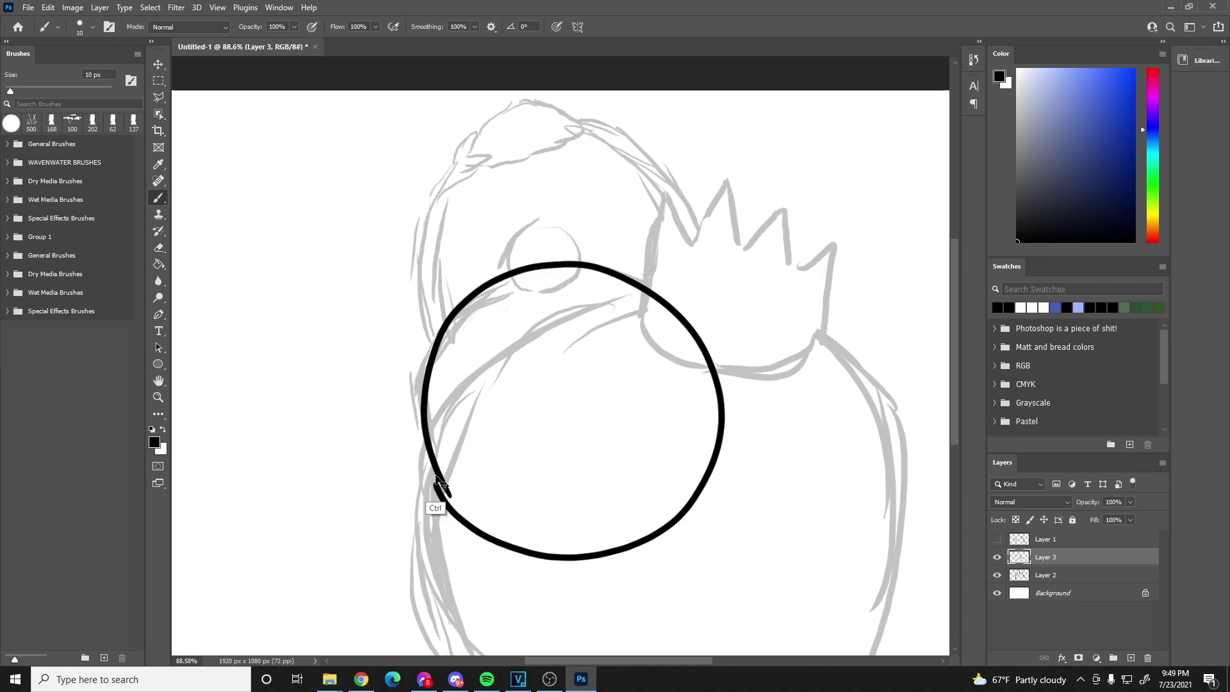
{"action": "key", "text": "ctrl+z"}
{"action": "left_click", "coordinate": [48, 7]}
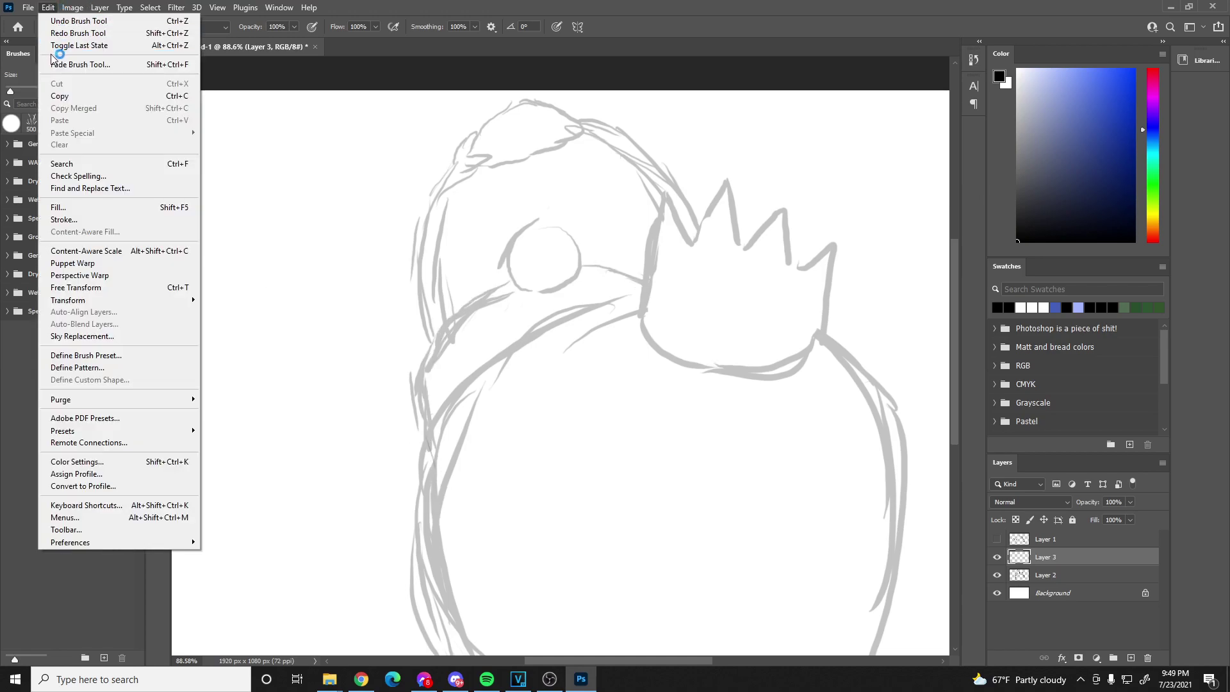
{"action": "left_click", "coordinate": [70, 34]}
- Erase the overlapping stroke ends at the circle's lower left with the 49 px eraser and redraw the outline to close it
{"action": "key", "text": "e"}
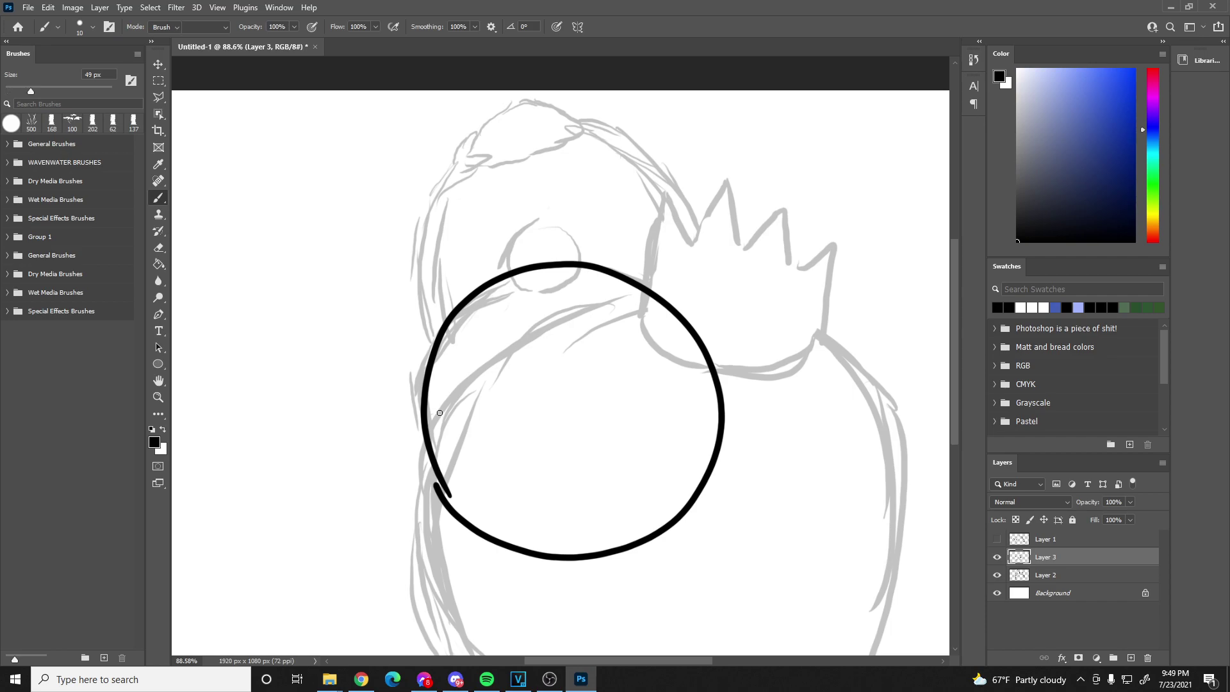
{"action": "left_click_drag", "start_coordinate": [438, 499], "coordinate": [474, 545]}
{"action": "key", "text": "b"}
{"action": "left_click_drag", "start_coordinate": [441, 485], "coordinate": [489, 533]}
{"action": "key", "text": "ctrl+z"}
{"action": "mouse_move", "coordinate": [448, 502]}
{"action": "left_mouse_down"}
{"action": "mouse_move", "coordinate": [460, 518]}
{"action": "mouse_move", "coordinate": [449, 525]}
{"action": "left_mouse_up"}
{"action": "key", "text": "ctrl+z"}
{"action": "left_click_drag", "start_coordinate": [441, 480], "coordinate": [489, 529]}
{"action": "key", "text": "ctrl+z"}
{"action": "left_click_drag", "start_coordinate": [441, 480], "coordinate": [481, 531]}
- Draw two slanted legs with pointed feet hanging from the underside of the round body
{"action": "scroll", "coordinate": [555, 206], "scroll_direction": "down", "scroll_amount": 4}
{"action": "scroll", "coordinate": [401, 315], "scroll_direction": "up", "scroll_amount": 4}
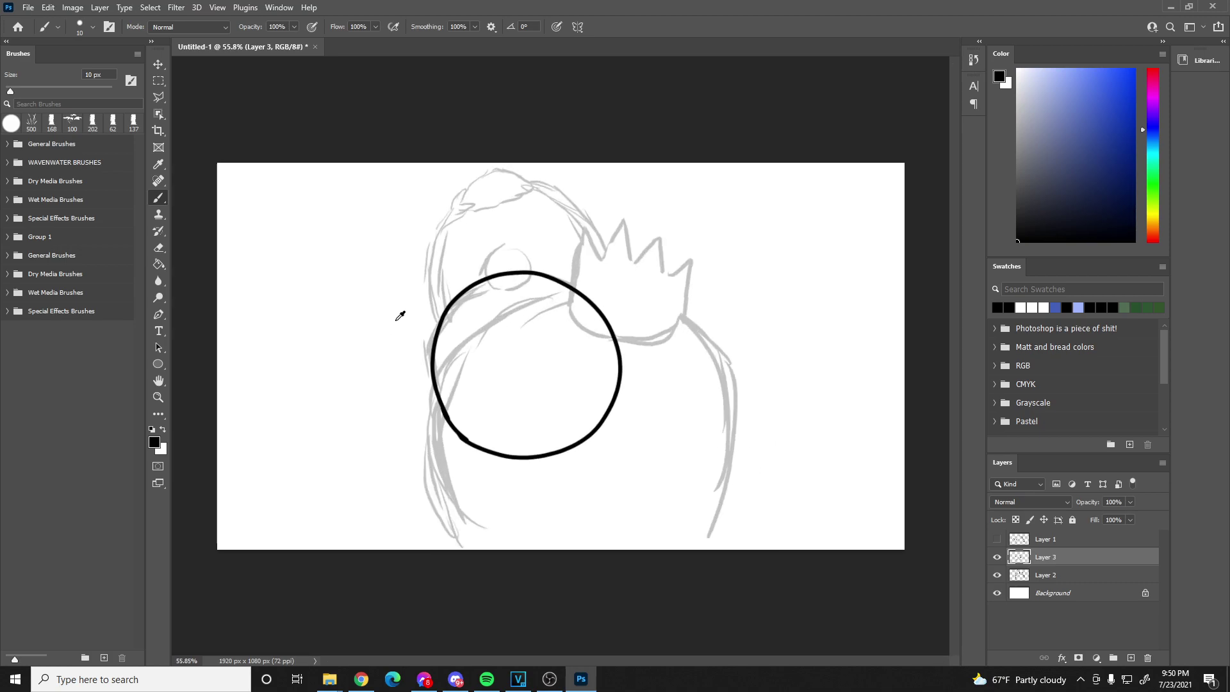
{"action": "scroll", "coordinate": [647, 512], "scroll_direction": "down", "scroll_amount": 4}
{"action": "scroll", "coordinate": [539, 375], "scroll_direction": "up", "scroll_amount": 4}
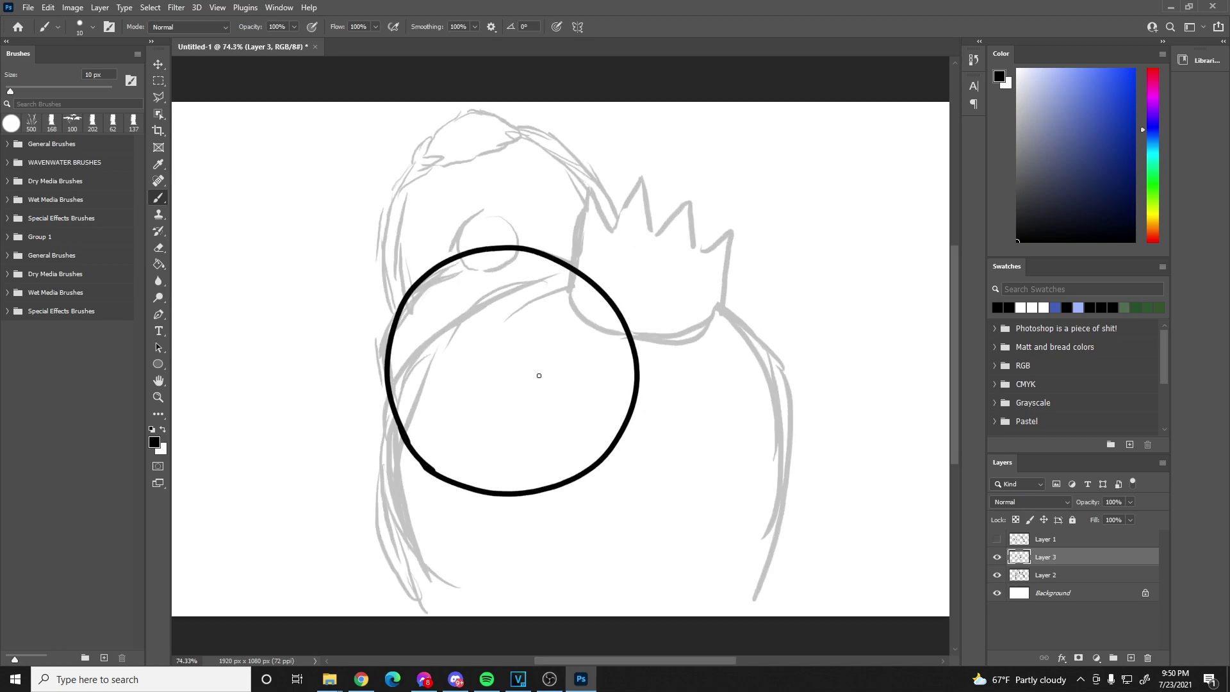
{"action": "left_click_drag", "start_coordinate": [455, 486], "coordinate": [502, 557]}
{"action": "mouse_move", "coordinate": [463, 461]}
{"action": "left_mouse_down"}
{"action": "mouse_move", "coordinate": [534, 563]}
{"action": "mouse_move", "coordinate": [520, 540]}
{"action": "mouse_move", "coordinate": [560, 513]}
{"action": "mouse_move", "coordinate": [576, 520]}
{"action": "mouse_move", "coordinate": [502, 565]}
{"action": "left_mouse_up"}
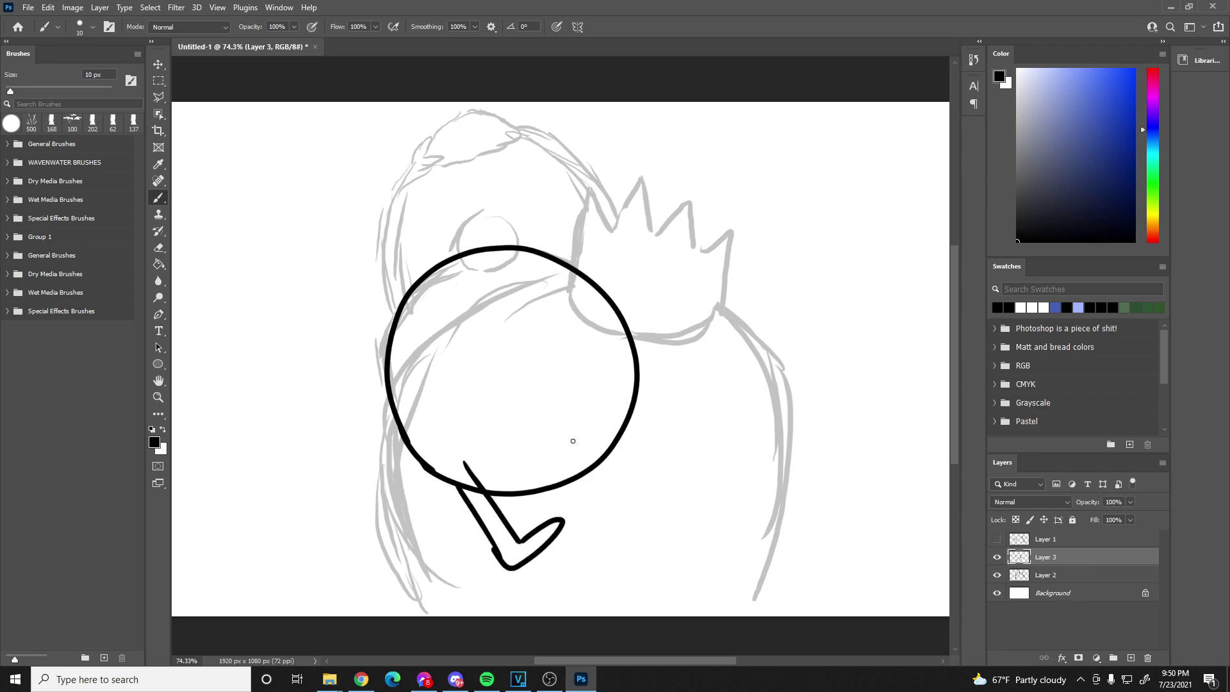
{"action": "left_click_drag", "start_coordinate": [572, 440], "coordinate": [614, 510]}
{"action": "mouse_move", "coordinate": [592, 418]}
{"action": "left_mouse_down"}
{"action": "mouse_move", "coordinate": [644, 513]}
{"action": "mouse_move", "coordinate": [624, 481]}
{"action": "mouse_move", "coordinate": [670, 463]}
{"action": "mouse_move", "coordinate": [615, 513]}
{"action": "left_mouse_up"}
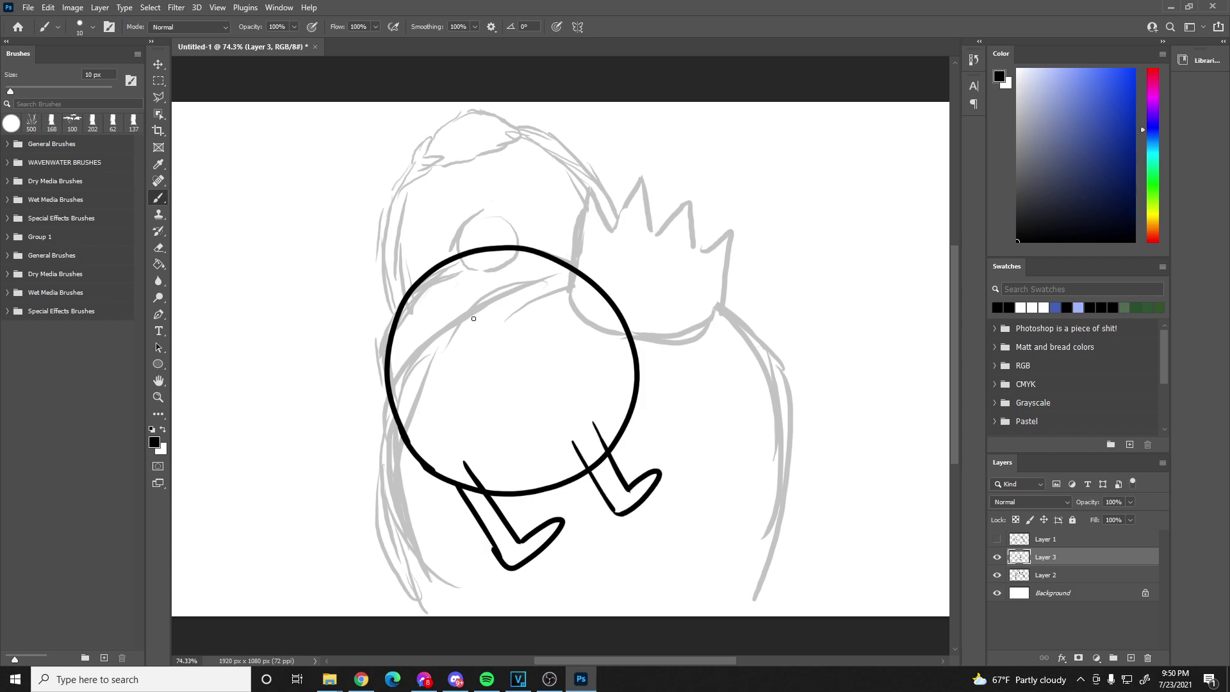
- Erase the body outline where it crosses the inside of both legs
{"action": "key", "text": "e"}
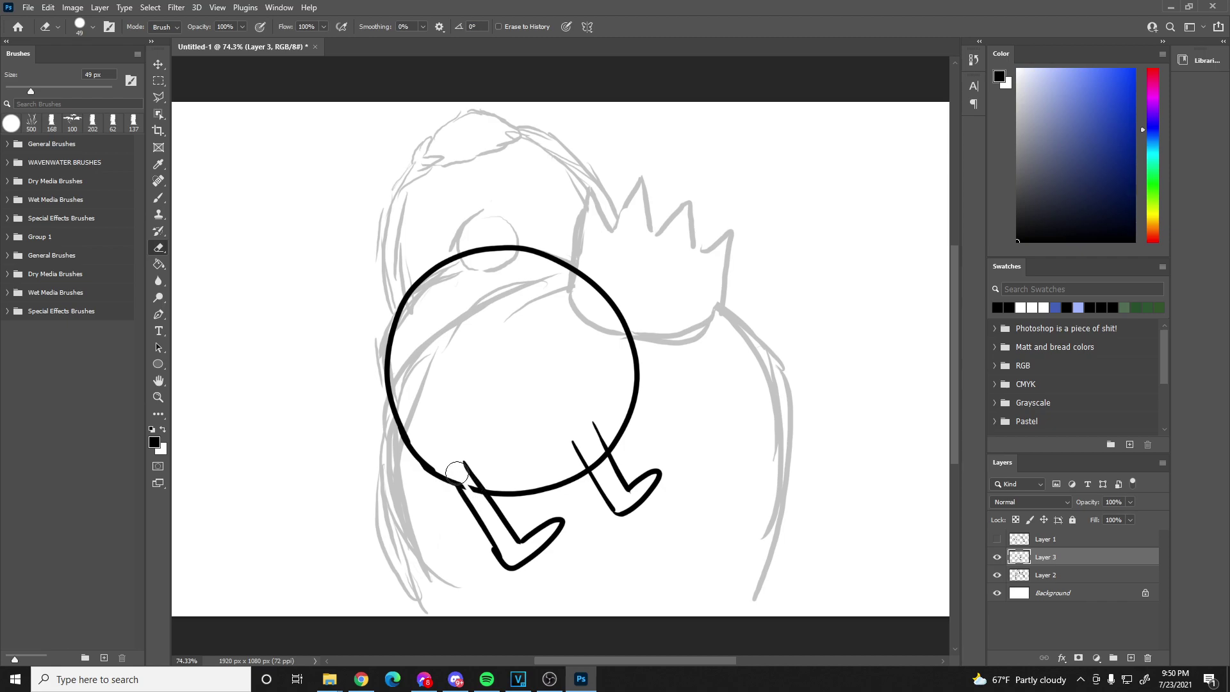
{"action": "left_click_drag", "start_coordinate": [465, 481], "coordinate": [470, 485]}
{"action": "mouse_move", "coordinate": [575, 431]}
{"action": "left_mouse_down"}
{"action": "mouse_move", "coordinate": [604, 485]}
{"action": "mouse_move", "coordinate": [594, 450]}
{"action": "left_mouse_up"}
- Draw a rounded head arc on top of the body, around the faded small circle
{"action": "key", "text": "b"}
{"action": "scroll", "coordinate": [390, 393], "scroll_direction": "up", "scroll_amount": 3}
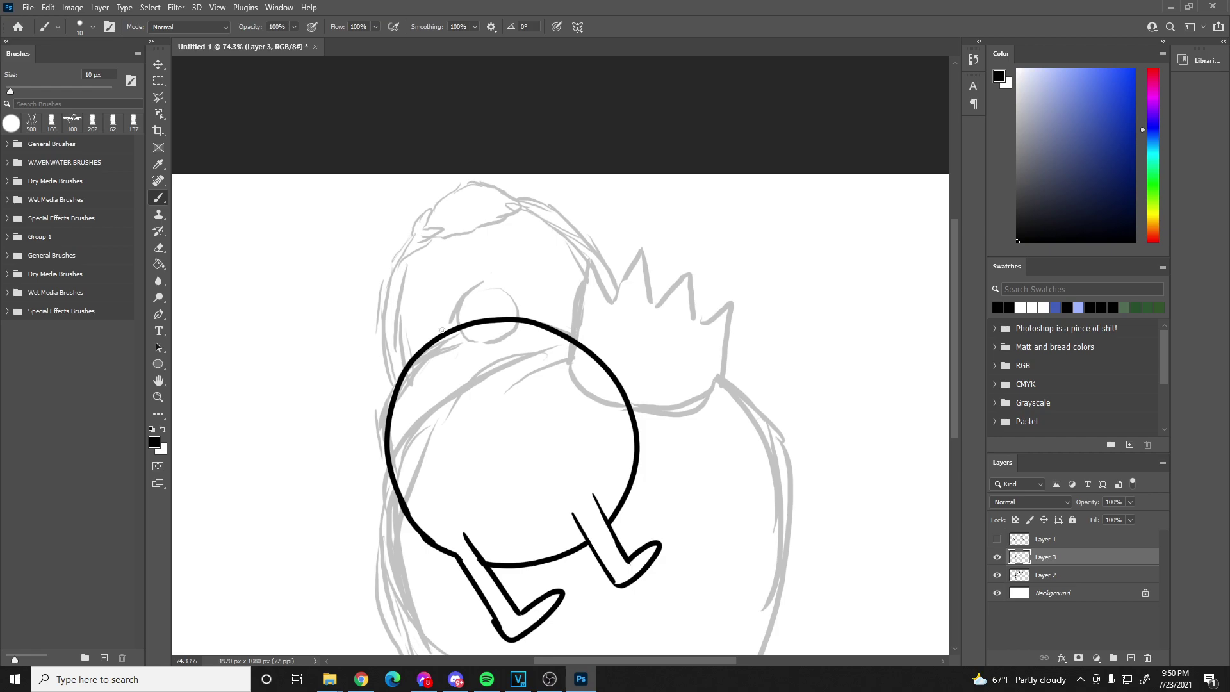
{"action": "mouse_move", "coordinate": [442, 334]}
{"action": "left_mouse_down"}
{"action": "mouse_move", "coordinate": [454, 278]}
{"action": "mouse_move", "coordinate": [486, 268]}
{"action": "mouse_move", "coordinate": [516, 276]}
{"action": "mouse_move", "coordinate": [508, 332]}
{"action": "left_mouse_up"}
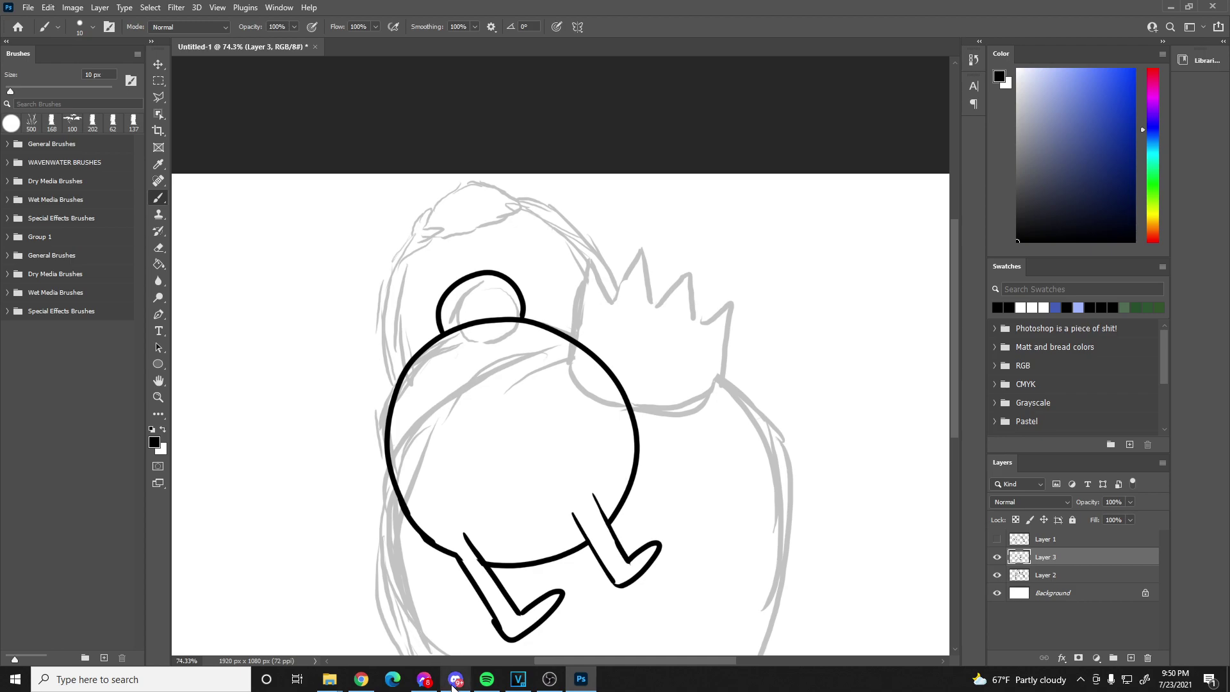
{"action": "mouse_move", "coordinate": [359, 676]}
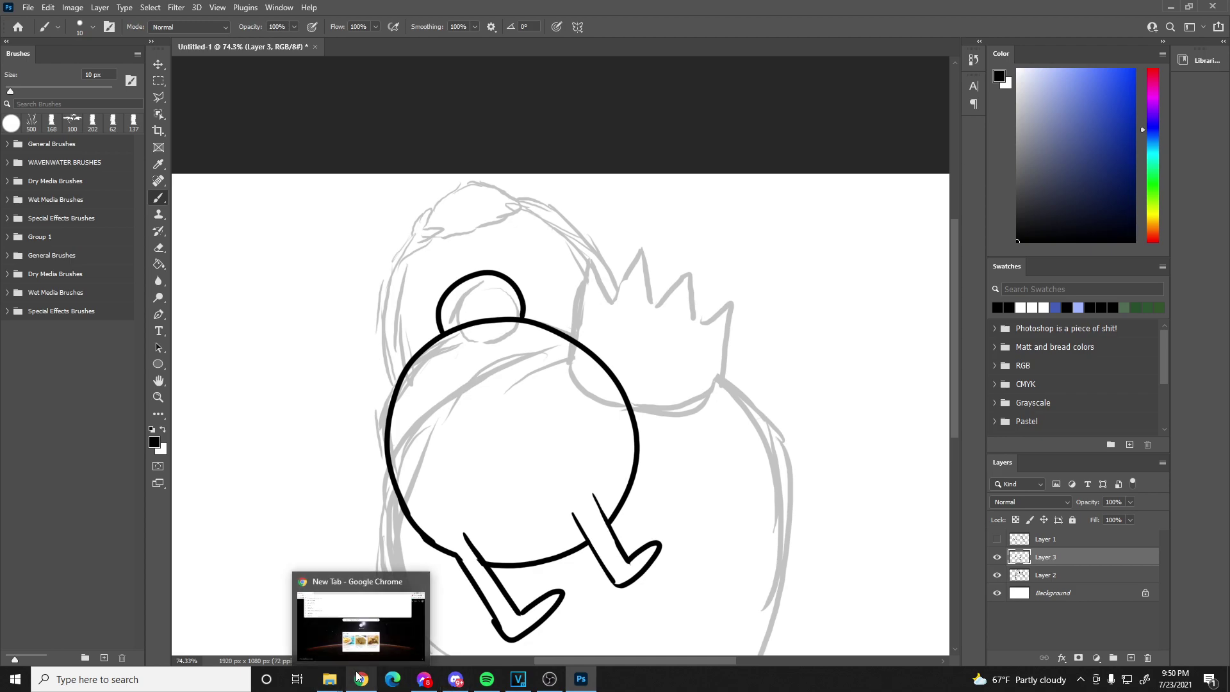
{"action": "left_click", "coordinate": [359, 676]}
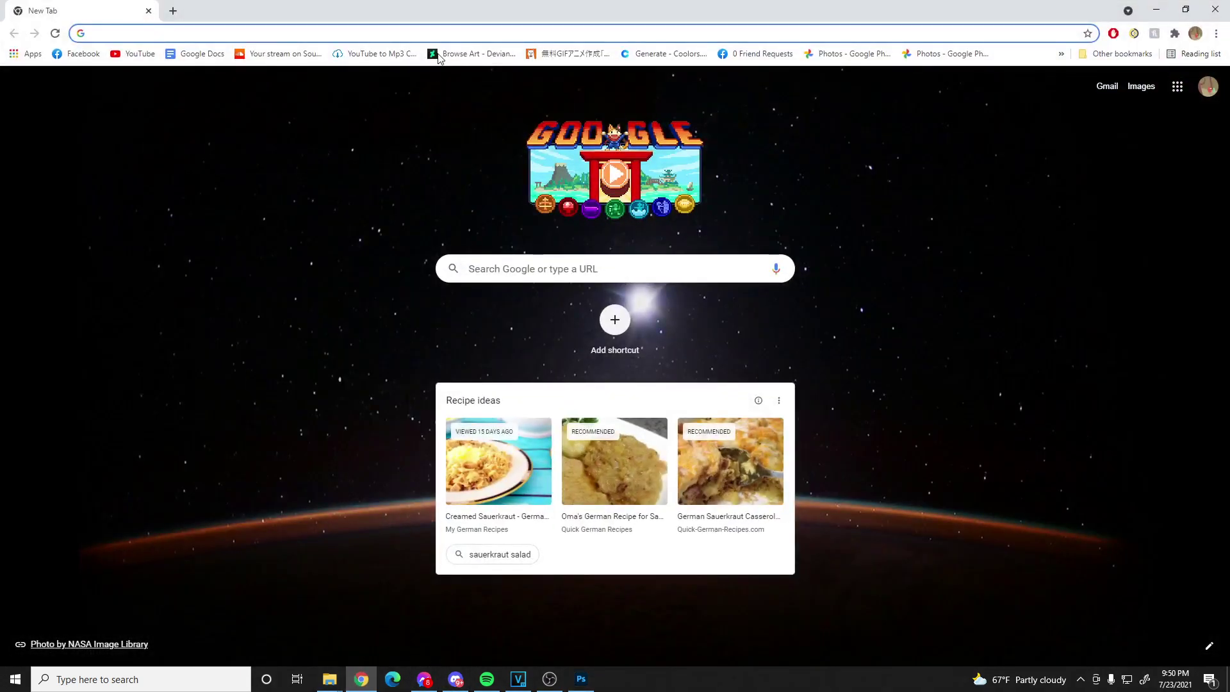
{"action": "key", "text": "alt+Tab"}
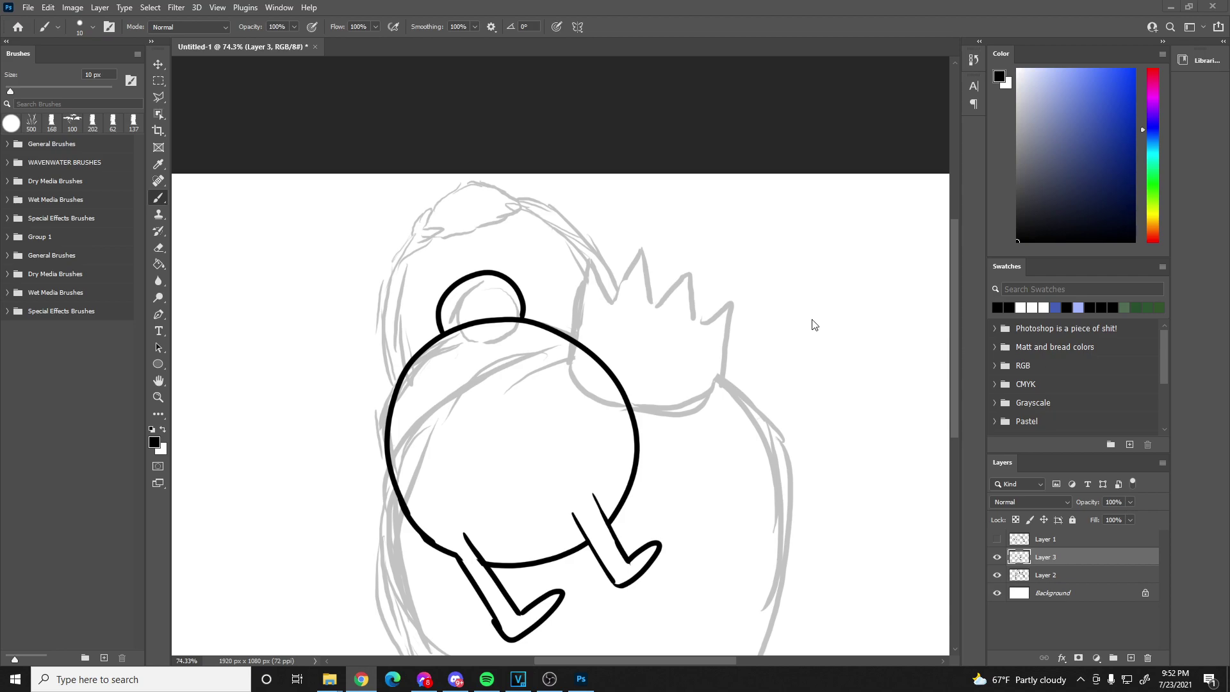
{"action": "scroll", "coordinate": [660, 281], "scroll_direction": "down", "scroll_amount": 3}
{"action": "scroll", "coordinate": [495, 280], "scroll_direction": "up", "scroll_amount": 3}
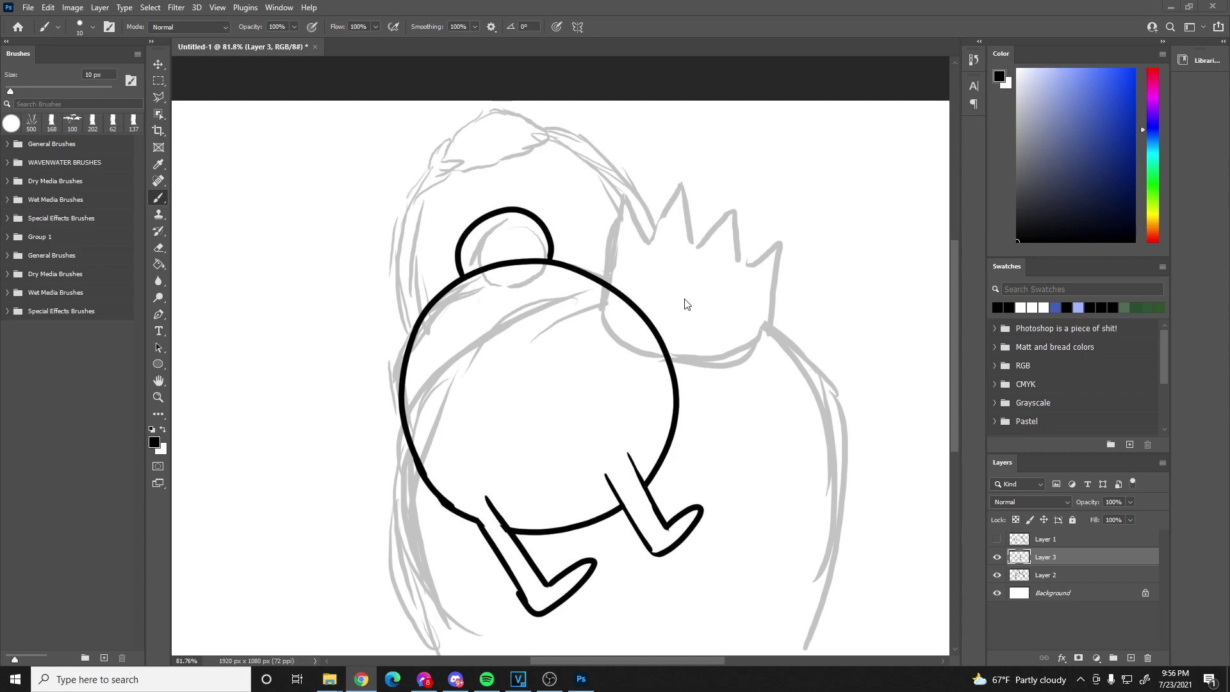
{"action": "scroll", "coordinate": [539, 271], "scroll_direction": "up", "scroll_amount": 3}
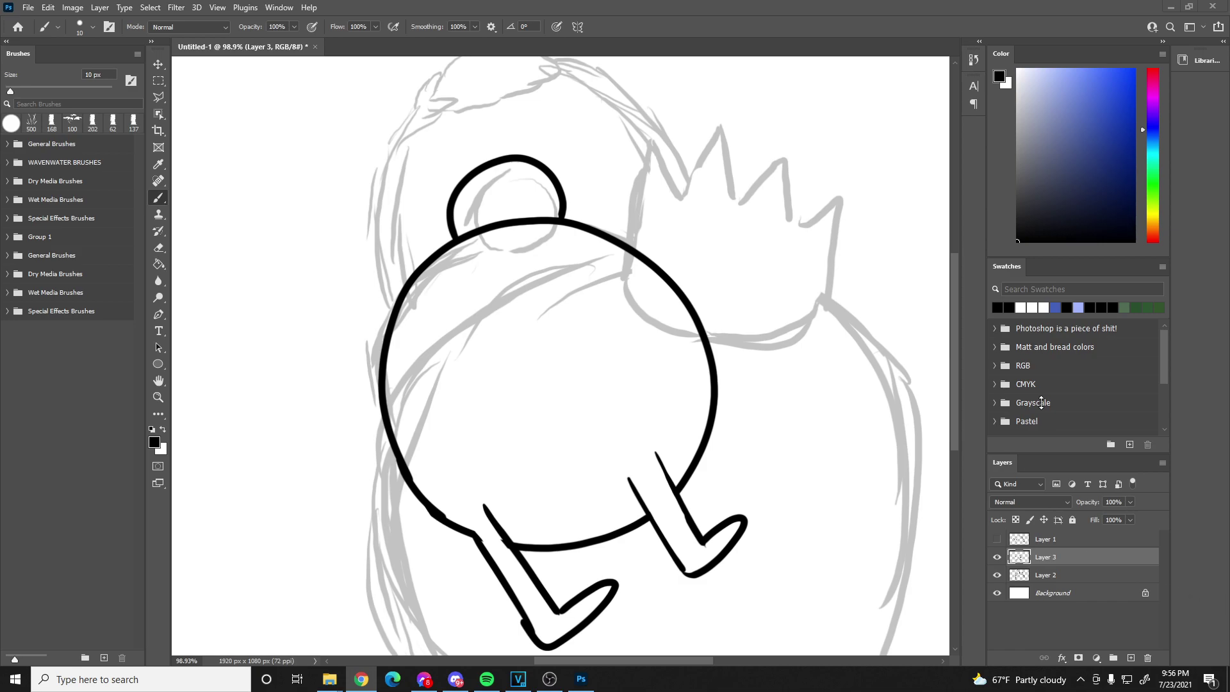
- Draw two raised arms curving up from both sides of the body past the head, each with inner and outer edges
{"action": "scroll", "coordinate": [439, 170], "scroll_direction": "down", "scroll_amount": 1}
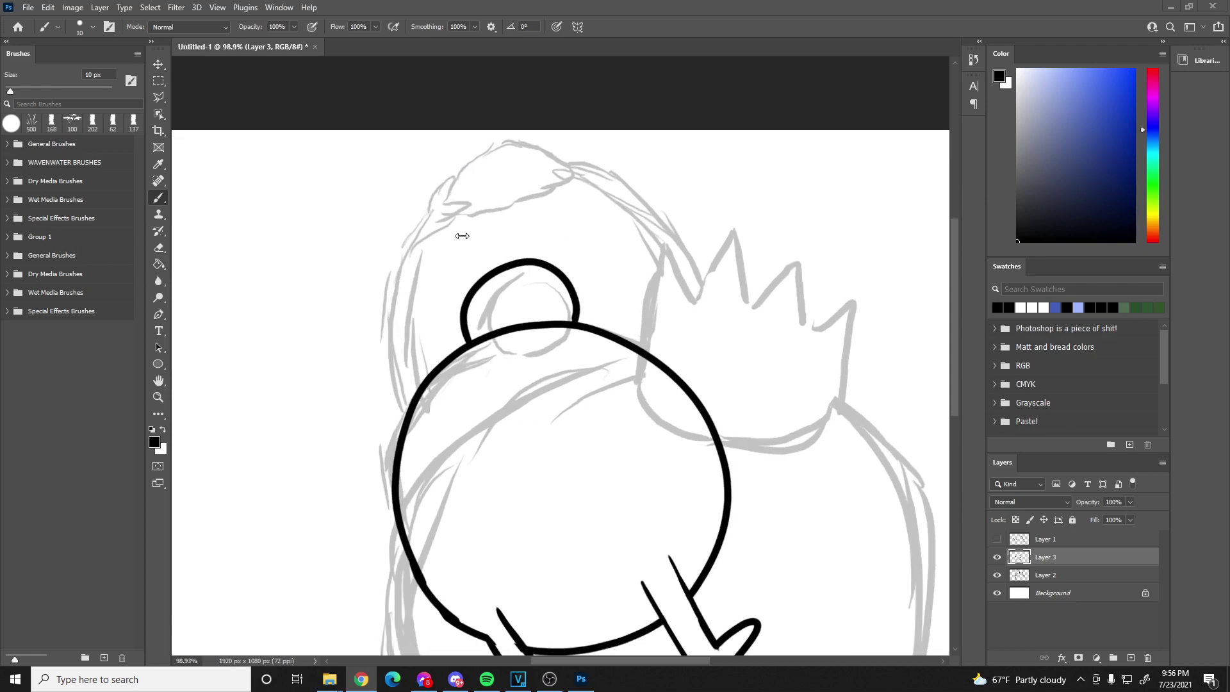
{"action": "left_click", "coordinate": [997, 557]}
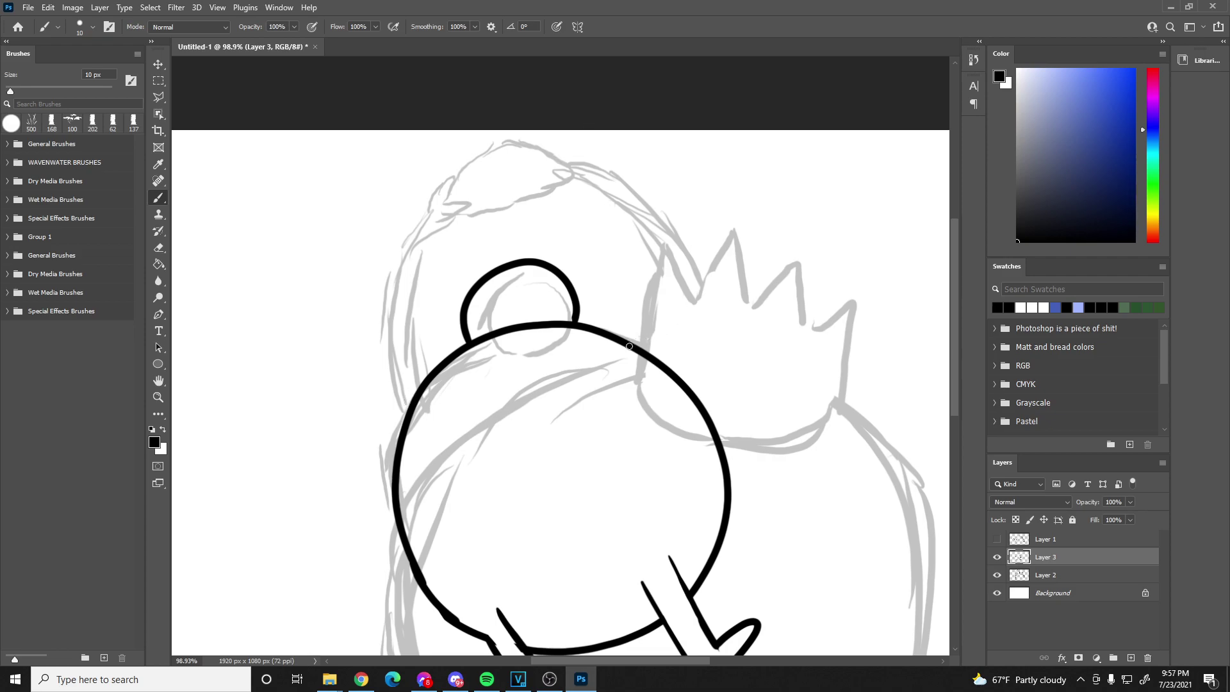
{"action": "mouse_move", "coordinate": [639, 335]}
{"action": "left_mouse_down"}
{"action": "mouse_move", "coordinate": [655, 255]}
{"action": "mouse_move", "coordinate": [537, 164]}
{"action": "mouse_move", "coordinate": [573, 183]}
{"action": "mouse_move", "coordinate": [528, 163]}
{"action": "mouse_move", "coordinate": [572, 176]}
{"action": "left_mouse_up"}
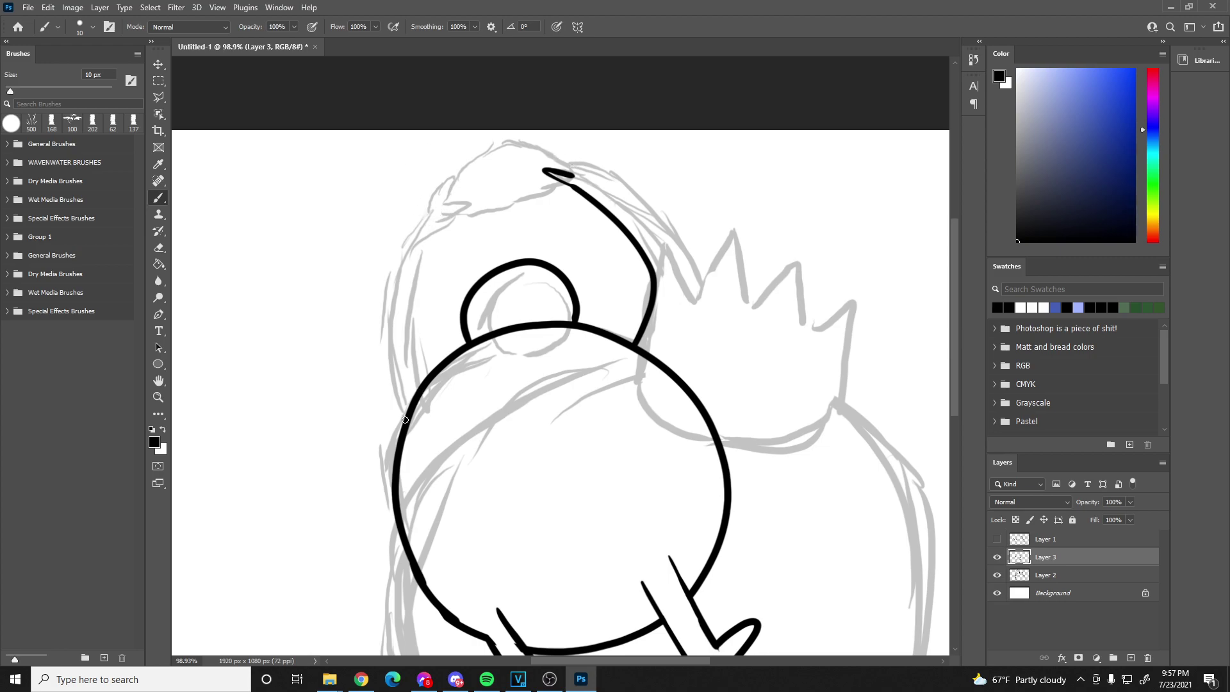
{"action": "mouse_move", "coordinate": [422, 390]}
{"action": "left_mouse_down"}
{"action": "mouse_move", "coordinate": [403, 367]}
{"action": "mouse_move", "coordinate": [398, 306]}
{"action": "mouse_move", "coordinate": [413, 266]}
{"action": "mouse_move", "coordinate": [460, 220]}
{"action": "left_mouse_up"}
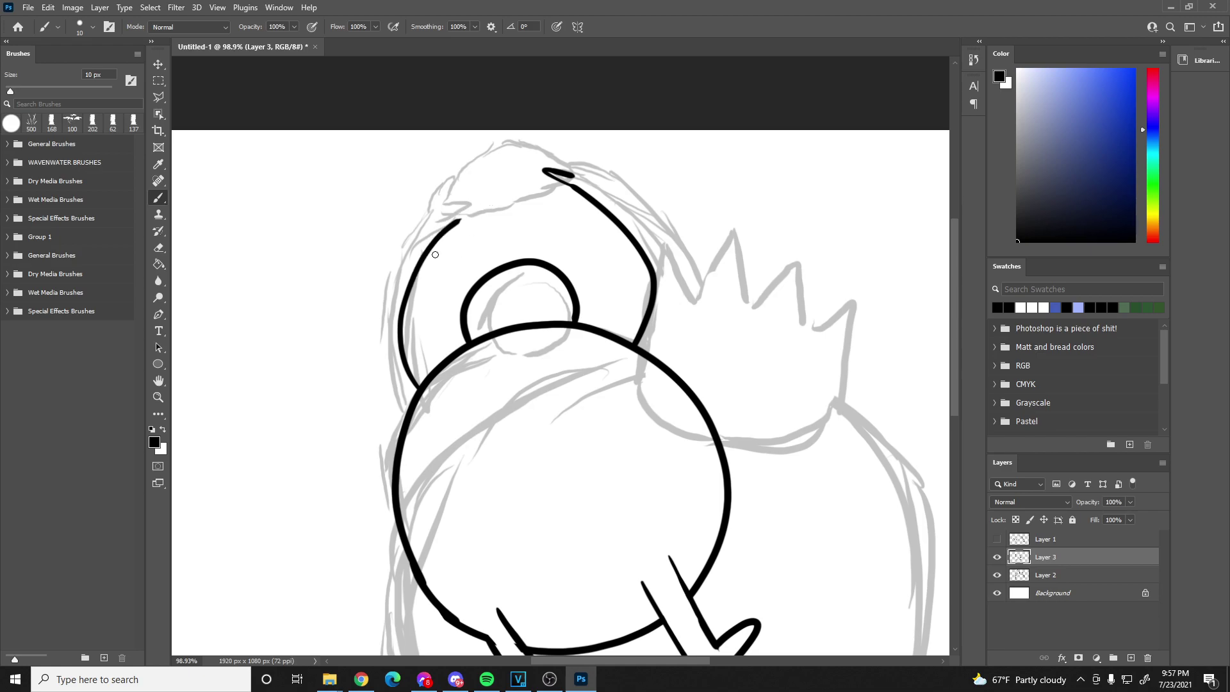
{"action": "mouse_move", "coordinate": [452, 225]}
{"action": "left_mouse_down"}
{"action": "mouse_move", "coordinate": [487, 196]}
{"action": "mouse_move", "coordinate": [427, 207]}
{"action": "mouse_move", "coordinate": [447, 201]}
{"action": "mouse_move", "coordinate": [428, 195]}
{"action": "mouse_move", "coordinate": [384, 292]}
{"action": "mouse_move", "coordinate": [377, 355]}
{"action": "mouse_move", "coordinate": [419, 442]}
{"action": "left_mouse_up"}
{"action": "mouse_move", "coordinate": [567, 160]}
{"action": "left_mouse_down"}
{"action": "mouse_move", "coordinate": [608, 172]}
{"action": "mouse_move", "coordinate": [682, 283]}
{"action": "mouse_move", "coordinate": [667, 351]}
{"action": "mouse_move", "coordinate": [645, 349]}
{"action": "left_mouse_up"}
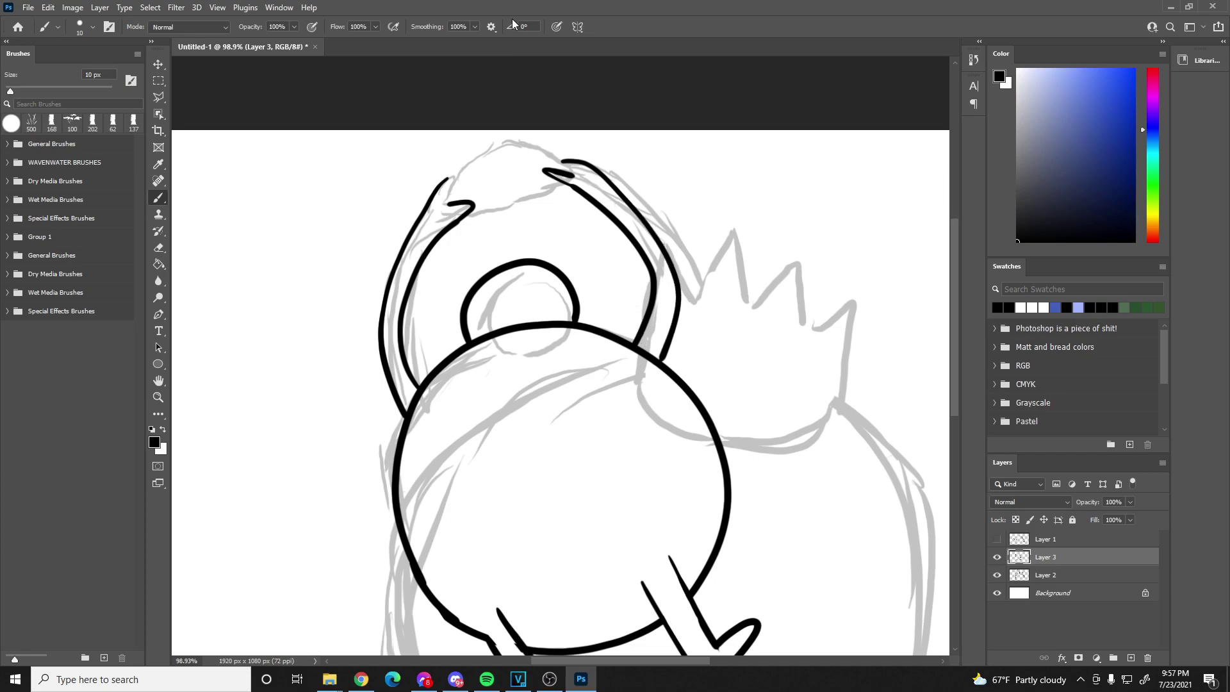
- Outline the lumpy object held between the raised hands and connect it to the left arm
{"action": "mouse_move", "coordinate": [450, 195]}
{"action": "left_mouse_down"}
{"action": "mouse_move", "coordinate": [457, 162]}
{"action": "mouse_move", "coordinate": [528, 143]}
{"action": "mouse_move", "coordinate": [556, 144]}
{"action": "mouse_move", "coordinate": [589, 186]}
{"action": "left_mouse_up"}
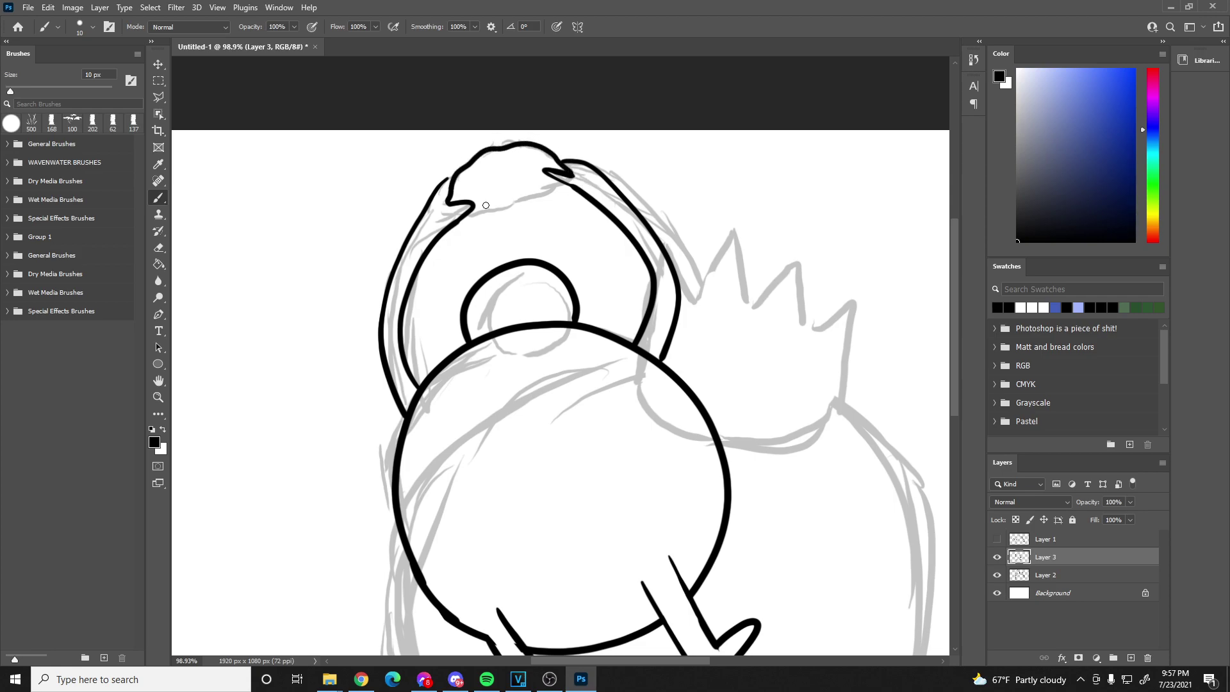
{"action": "left_click_drag", "start_coordinate": [467, 216], "coordinate": [488, 214]}
{"action": "key", "text": "ctrl+z"}
{"action": "mouse_move", "coordinate": [463, 217]}
{"action": "left_mouse_down"}
{"action": "mouse_move", "coordinate": [545, 202]}
{"action": "mouse_move", "coordinate": [551, 179]}
{"action": "mouse_move", "coordinate": [593, 185]}
{"action": "left_mouse_up"}
{"action": "left_click_drag", "start_coordinate": [447, 180], "coordinate": [456, 170]}
- Toggle the visibility of Layer 3 and Layer 1 to compare the new drawing with the earlier sketches
{"action": "scroll", "coordinate": [537, 204], "scroll_direction": "down", "scroll_amount": 3}
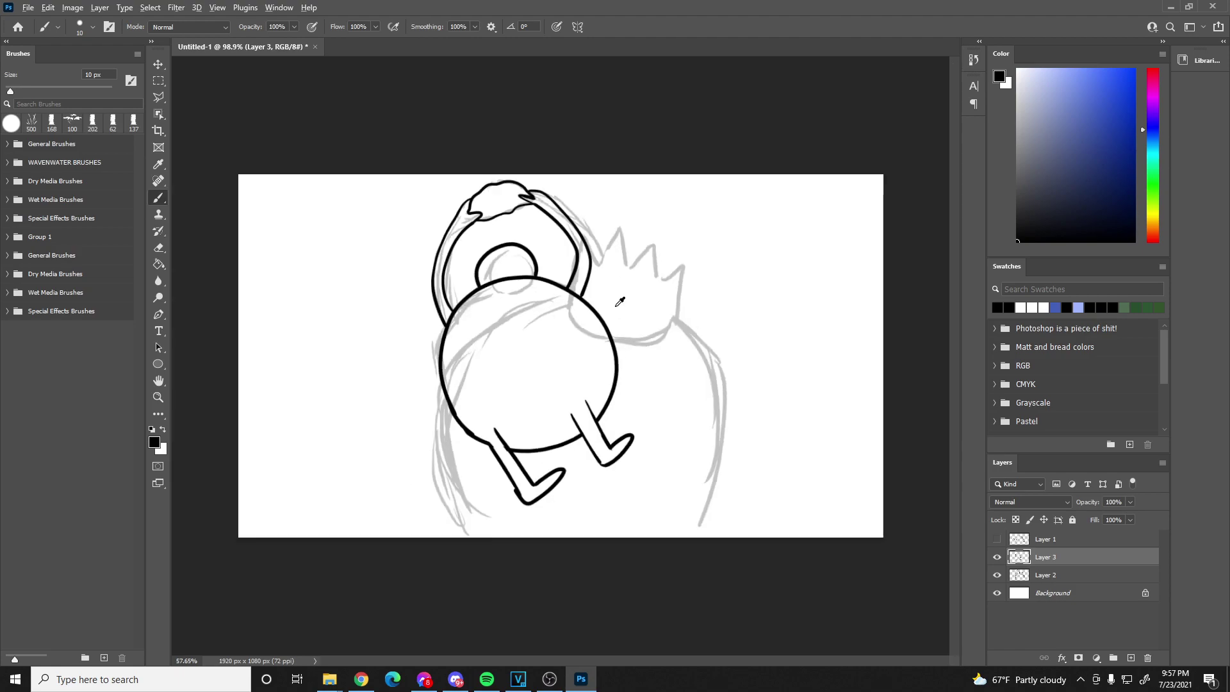
{"action": "scroll", "coordinate": [513, 255], "scroll_direction": "up", "scroll_amount": 4}
{"action": "scroll", "coordinate": [512, 255], "scroll_direction": "up", "scroll_amount": 2}
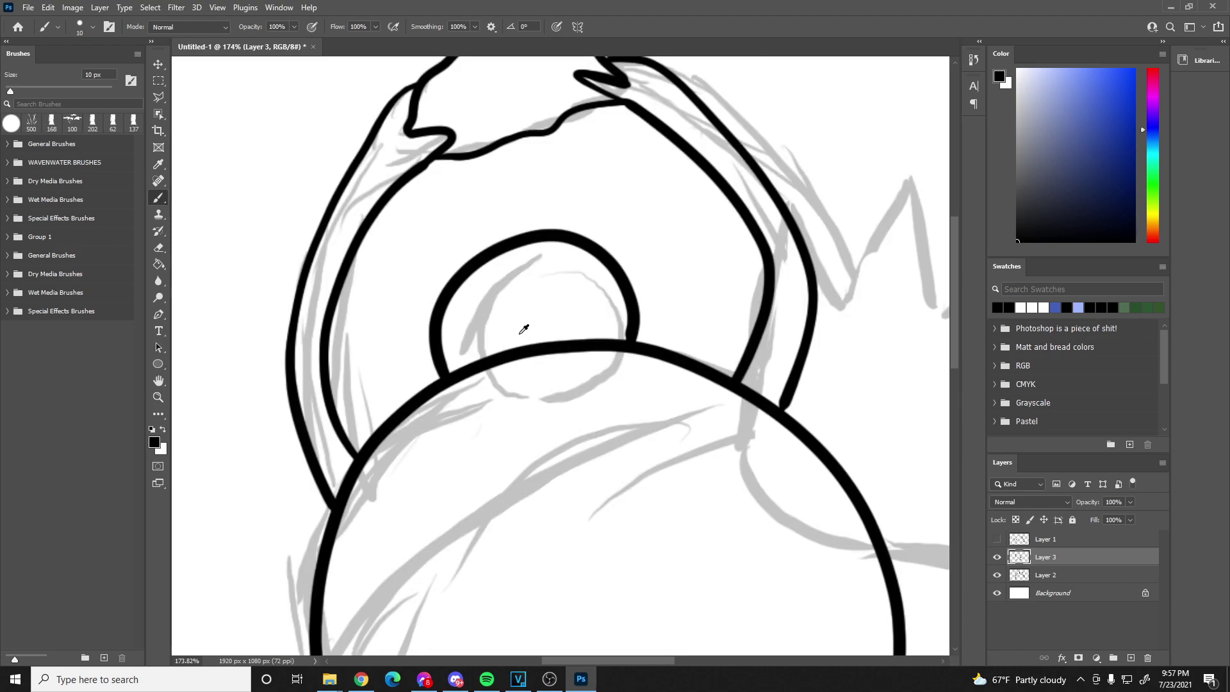
{"action": "scroll", "coordinate": [521, 329], "scroll_direction": "down", "scroll_amount": 5}
{"action": "scroll", "coordinate": [503, 192], "scroll_direction": "up", "scroll_amount": 3}
{"action": "scroll", "coordinate": [490, 209], "scroll_direction": "up", "scroll_amount": 2}
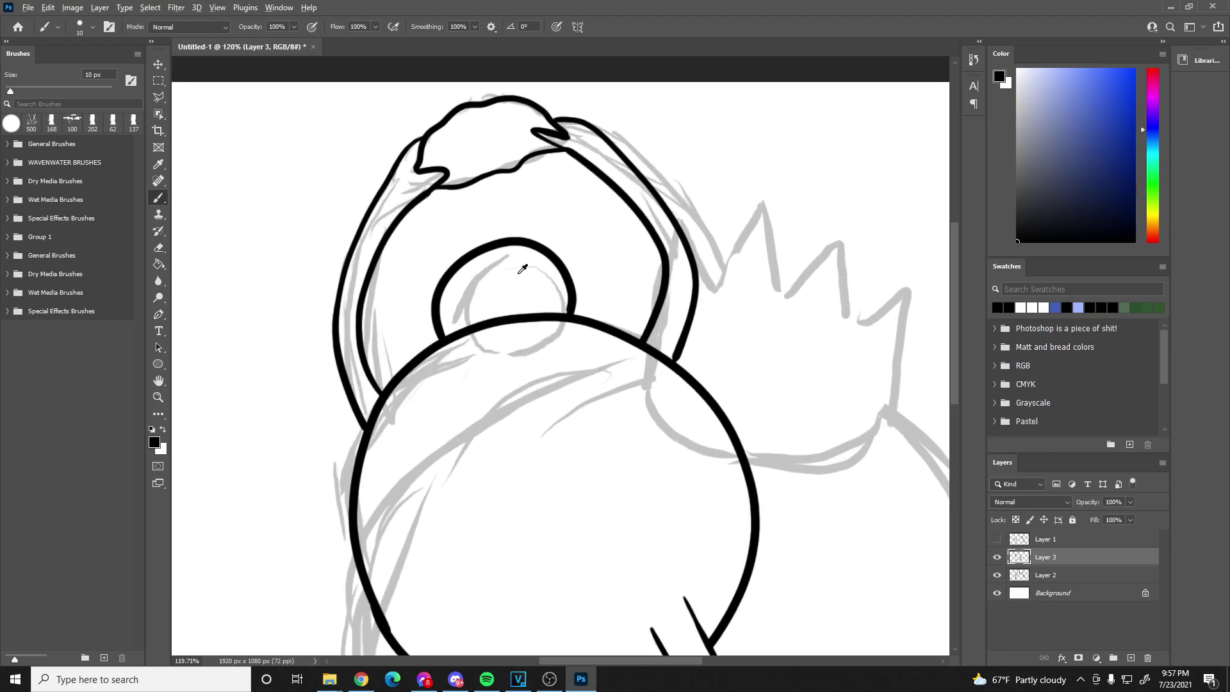
{"action": "scroll", "coordinate": [498, 359], "scroll_direction": "down", "scroll_amount": 4}
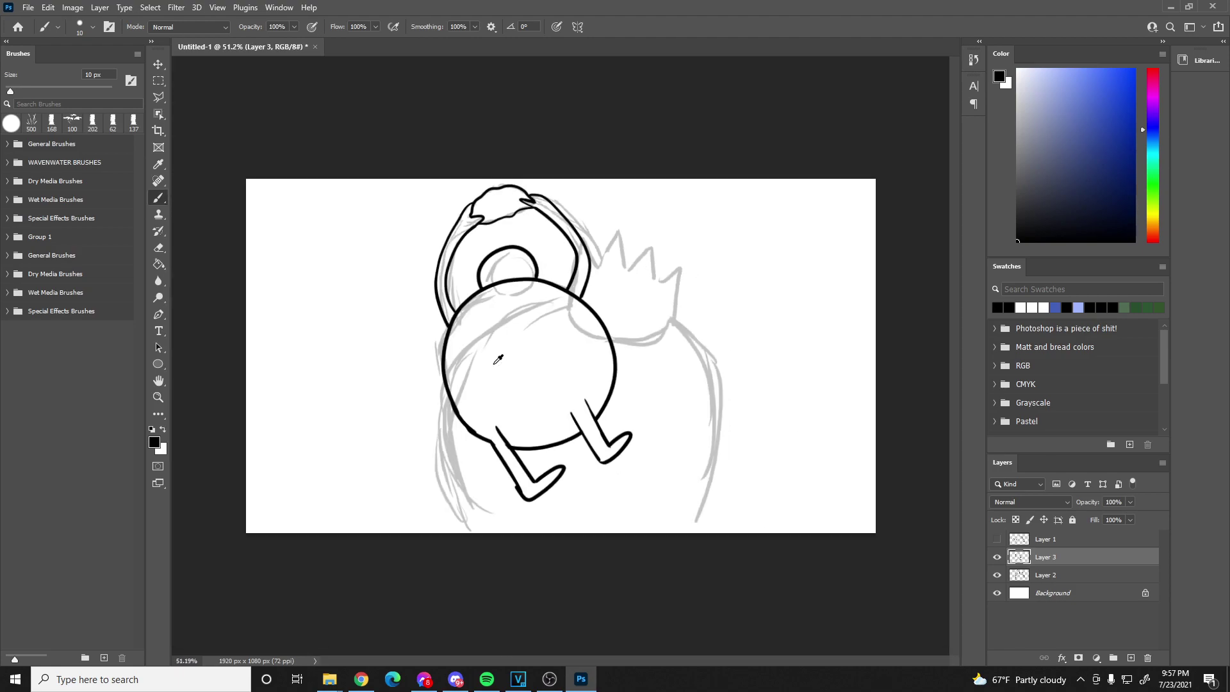
{"action": "left_click", "coordinate": [996, 558]}
{"action": "left_click", "coordinate": [996, 558]}
{"action": "left_click", "coordinate": [995, 539]}
{"action": "left_click", "coordinate": [996, 557]}
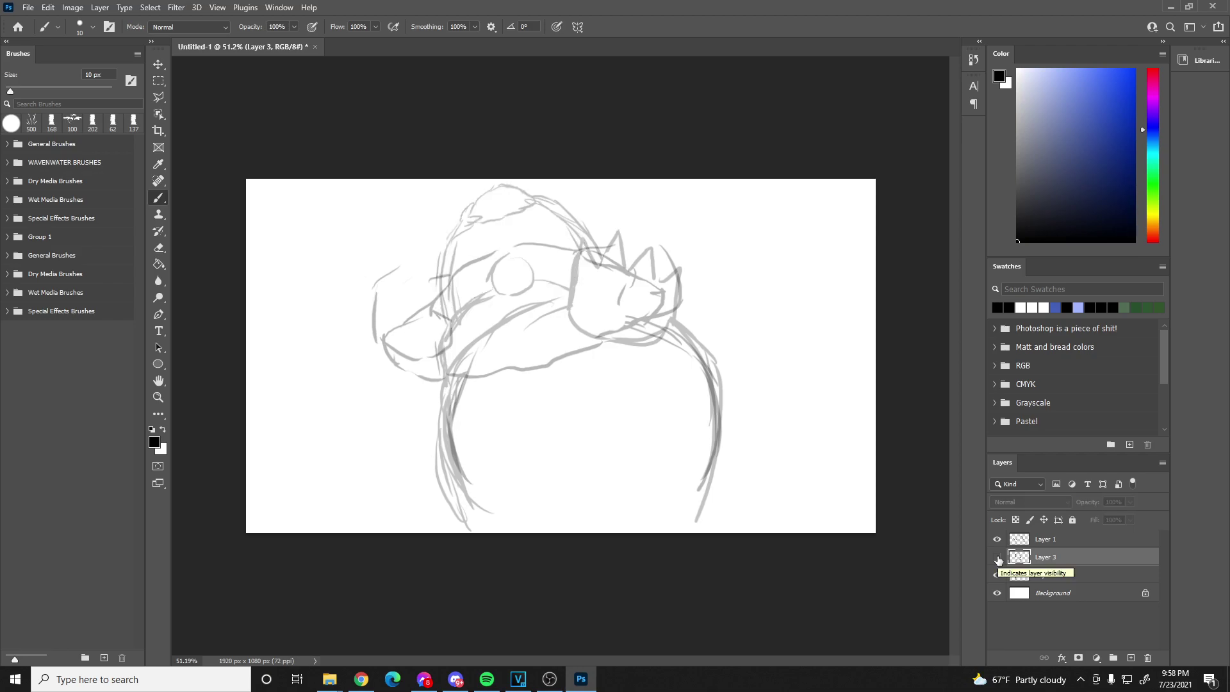
- Add a new layer above Layer 1 and ink the left rounded lobe and the wavy upper edge over the faded sketch
{"action": "left_click", "coordinate": [1045, 538]}
{"action": "scroll", "coordinate": [742, 373], "scroll_direction": "up", "scroll_amount": 1}
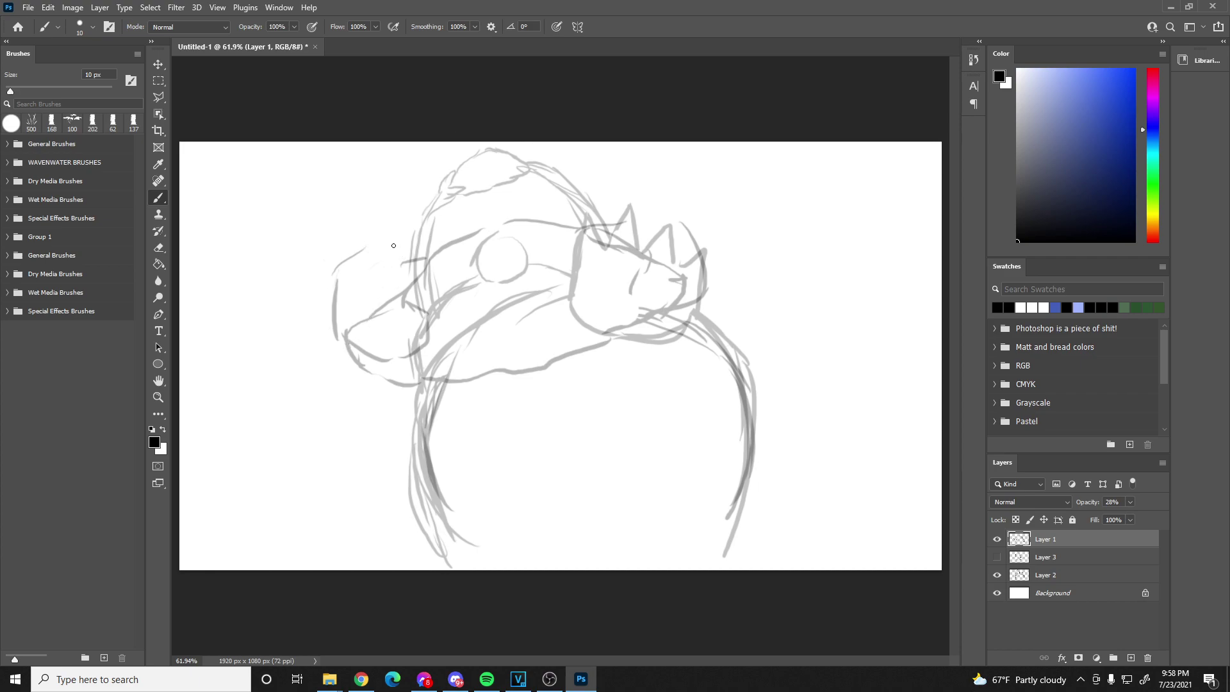
{"action": "left_click", "coordinate": [1130, 658]}
{"action": "mouse_move", "coordinate": [370, 244]}
{"action": "left_mouse_down"}
{"action": "mouse_move", "coordinate": [322, 295]}
{"action": "mouse_move", "coordinate": [333, 326]}
{"action": "mouse_move", "coordinate": [353, 356]}
{"action": "mouse_move", "coordinate": [412, 356]}
{"action": "mouse_move", "coordinate": [434, 347]}
{"action": "mouse_move", "coordinate": [405, 301]}
{"action": "mouse_move", "coordinate": [407, 267]}
{"action": "mouse_move", "coordinate": [445, 260]}
{"action": "mouse_move", "coordinate": [428, 271]}
{"action": "mouse_move", "coordinate": [429, 254]}
{"action": "mouse_move", "coordinate": [474, 234]}
{"action": "mouse_move", "coordinate": [482, 215]}
{"action": "mouse_move", "coordinate": [510, 235]}
{"action": "mouse_move", "coordinate": [564, 224]}
{"action": "left_mouse_up"}
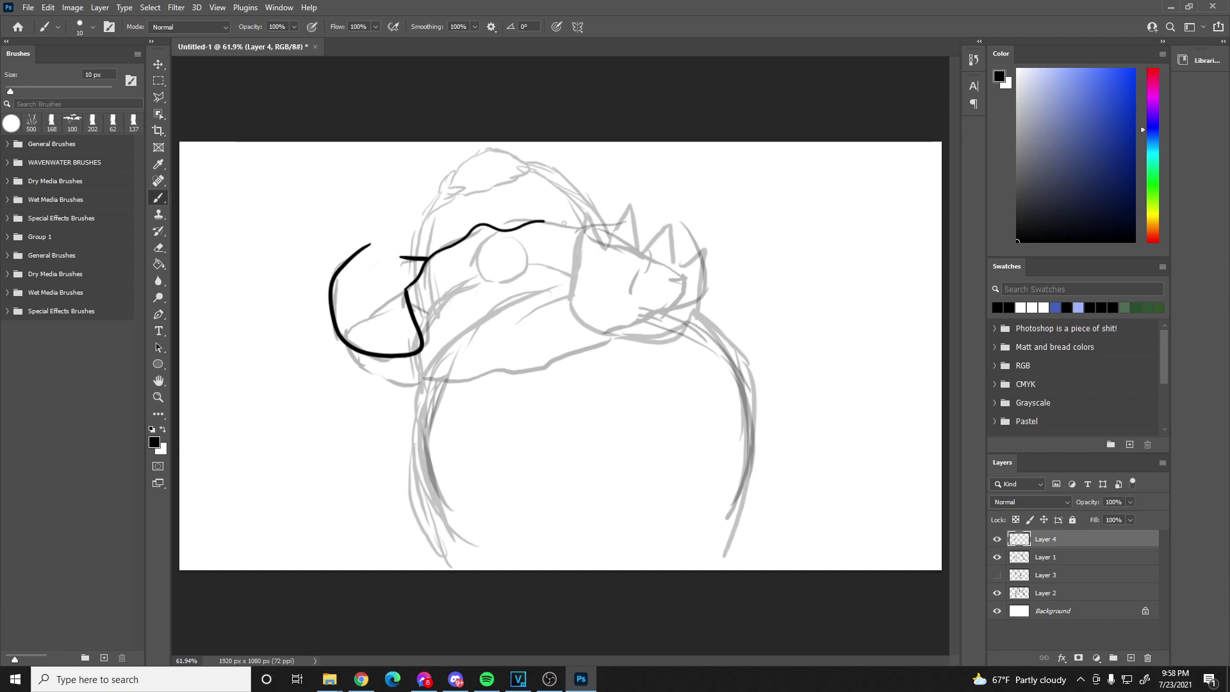
{"action": "key", "text": "ctrl+z"}
{"action": "mouse_move", "coordinate": [417, 276]}
{"action": "left_mouse_down"}
{"action": "mouse_move", "coordinate": [463, 229]}
{"action": "mouse_move", "coordinate": [503, 233]}
{"action": "mouse_move", "coordinate": [529, 217]}
{"action": "mouse_move", "coordinate": [584, 232]}
{"action": "left_mouse_up"}
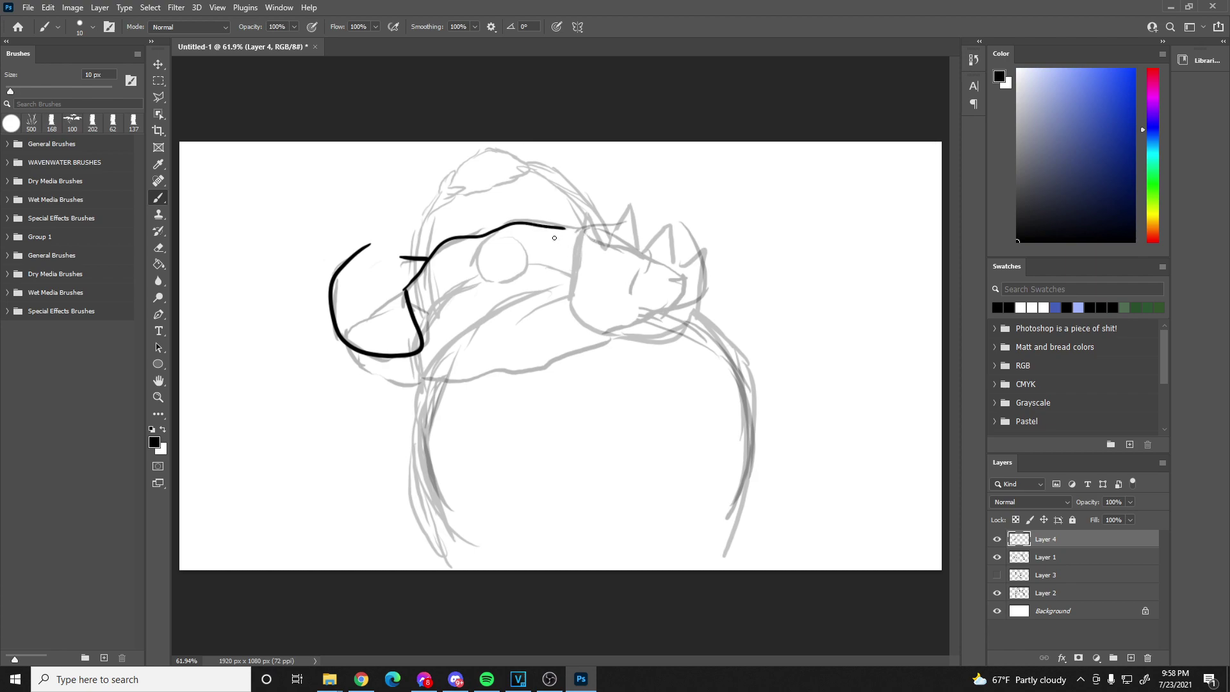
- Hide Layer 2 and complete the outline with the right lobe, its short upper line and the long wavy lower edge
{"action": "left_click", "coordinate": [996, 556]}
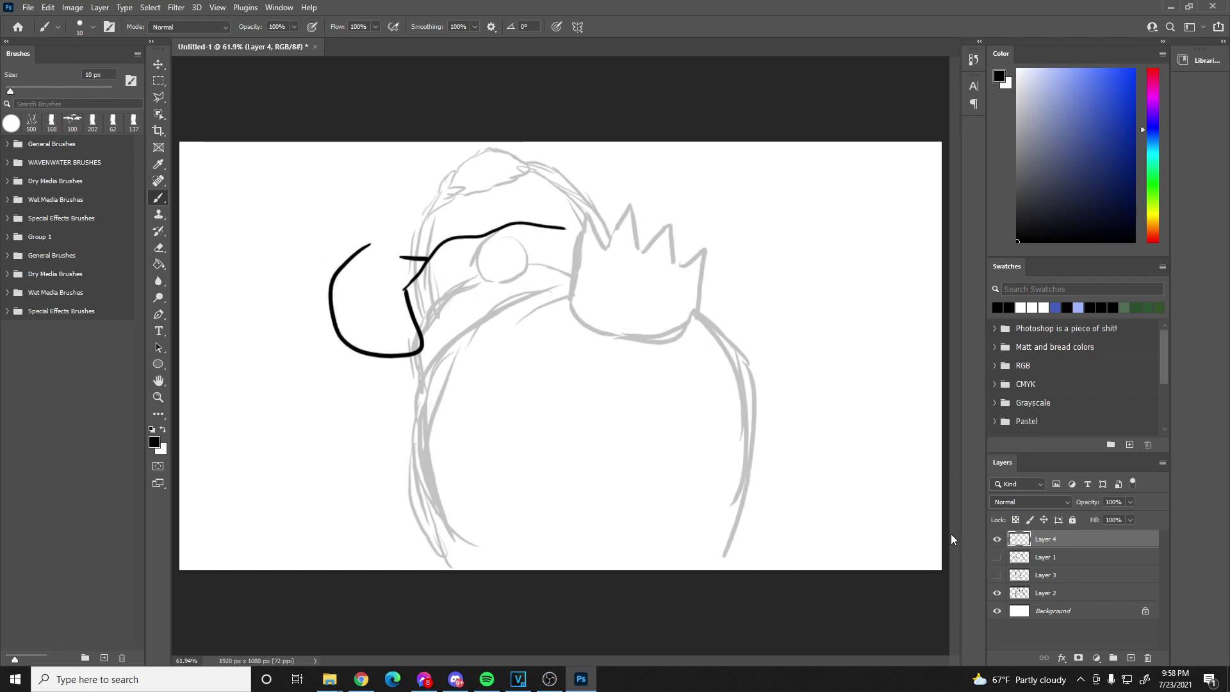
{"action": "left_click", "coordinate": [997, 556]}
{"action": "left_click", "coordinate": [996, 592]}
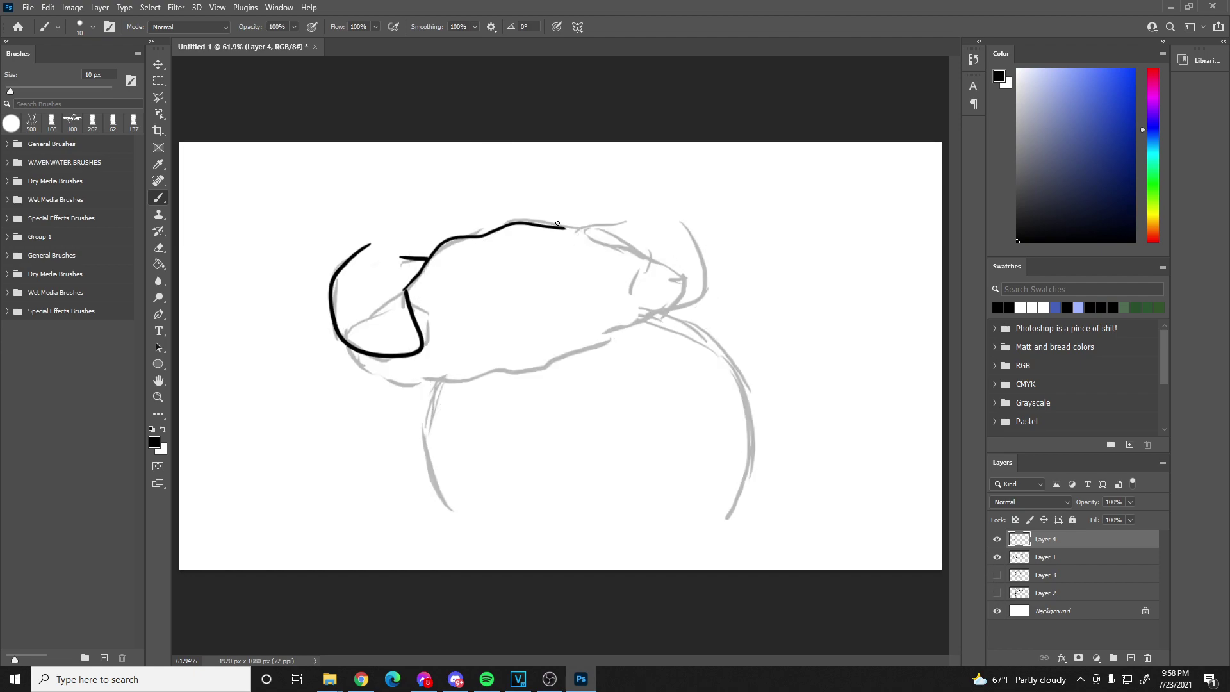
{"action": "mouse_move", "coordinate": [595, 233]}
{"action": "left_mouse_down"}
{"action": "mouse_move", "coordinate": [562, 233]}
{"action": "mouse_move", "coordinate": [586, 218]}
{"action": "mouse_move", "coordinate": [542, 237]}
{"action": "mouse_move", "coordinate": [610, 236]}
{"action": "mouse_move", "coordinate": [655, 261]}
{"action": "mouse_move", "coordinate": [615, 327]}
{"action": "mouse_move", "coordinate": [692, 307]}
{"action": "mouse_move", "coordinate": [707, 273]}
{"action": "mouse_move", "coordinate": [699, 232]}
{"action": "mouse_move", "coordinate": [680, 208]}
{"action": "left_mouse_up"}
{"action": "key", "text": "ctrl+z"}
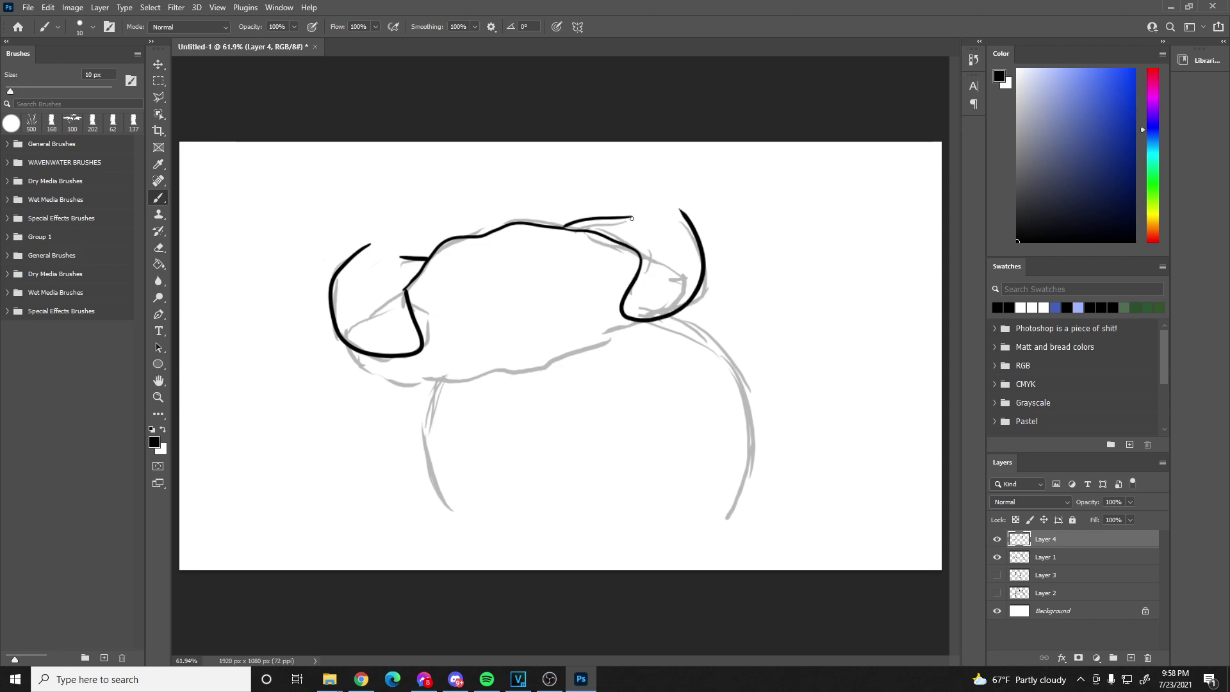
{"action": "mouse_move", "coordinate": [347, 343]}
{"action": "left_mouse_down"}
{"action": "mouse_move", "coordinate": [396, 379]}
{"action": "mouse_move", "coordinate": [438, 367]}
{"action": "mouse_move", "coordinate": [459, 381]}
{"action": "mouse_move", "coordinate": [505, 377]}
{"action": "mouse_move", "coordinate": [681, 313]}
{"action": "left_mouse_up"}
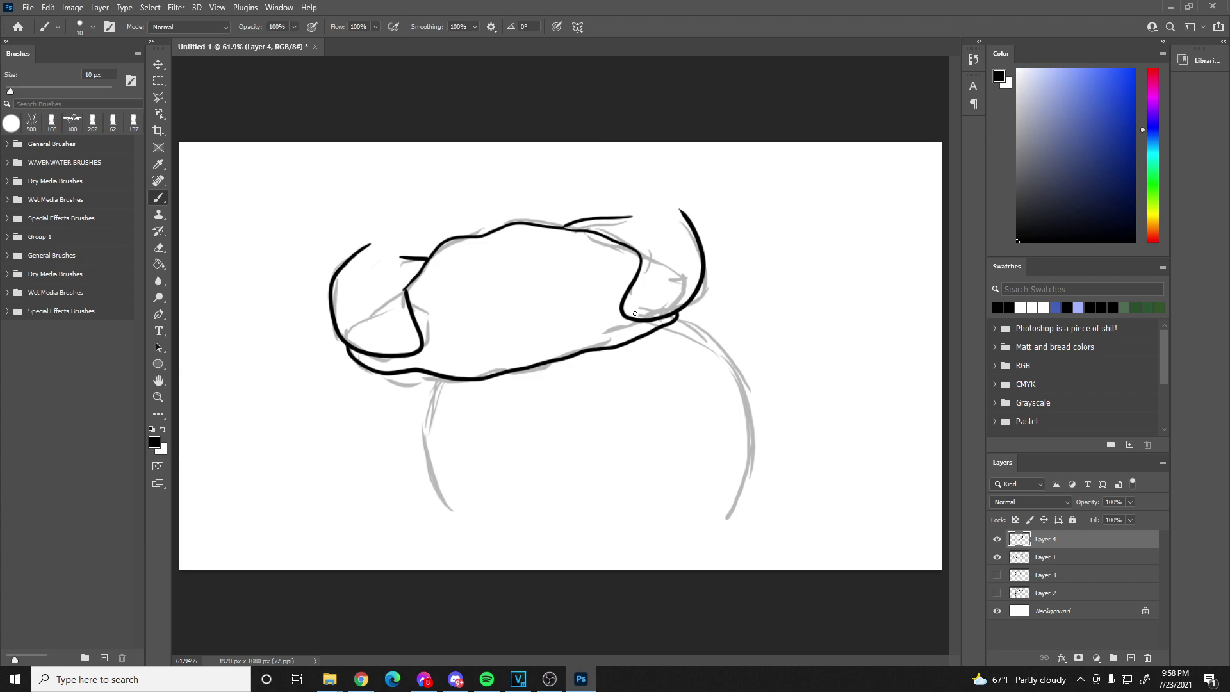
- Show Layer 2 again and move the Layer 4 outline down and slightly right over the sketch
{"action": "left_click", "coordinate": [995, 556]}
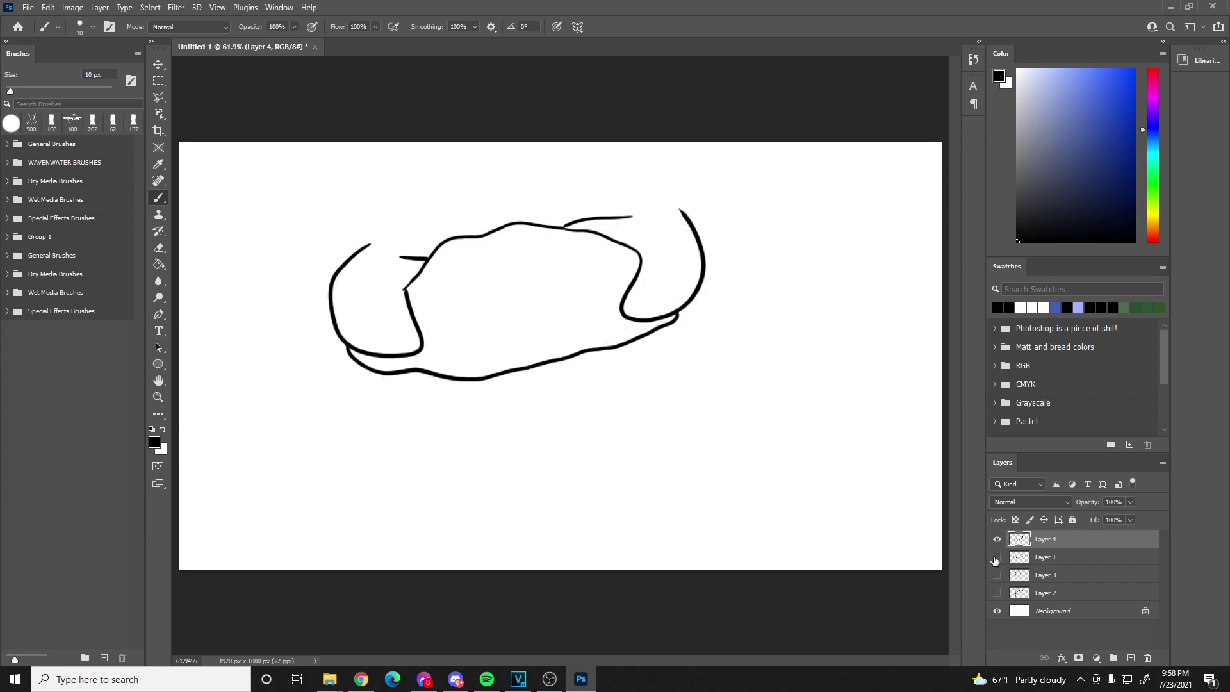
{"action": "left_click", "coordinate": [995, 557]}
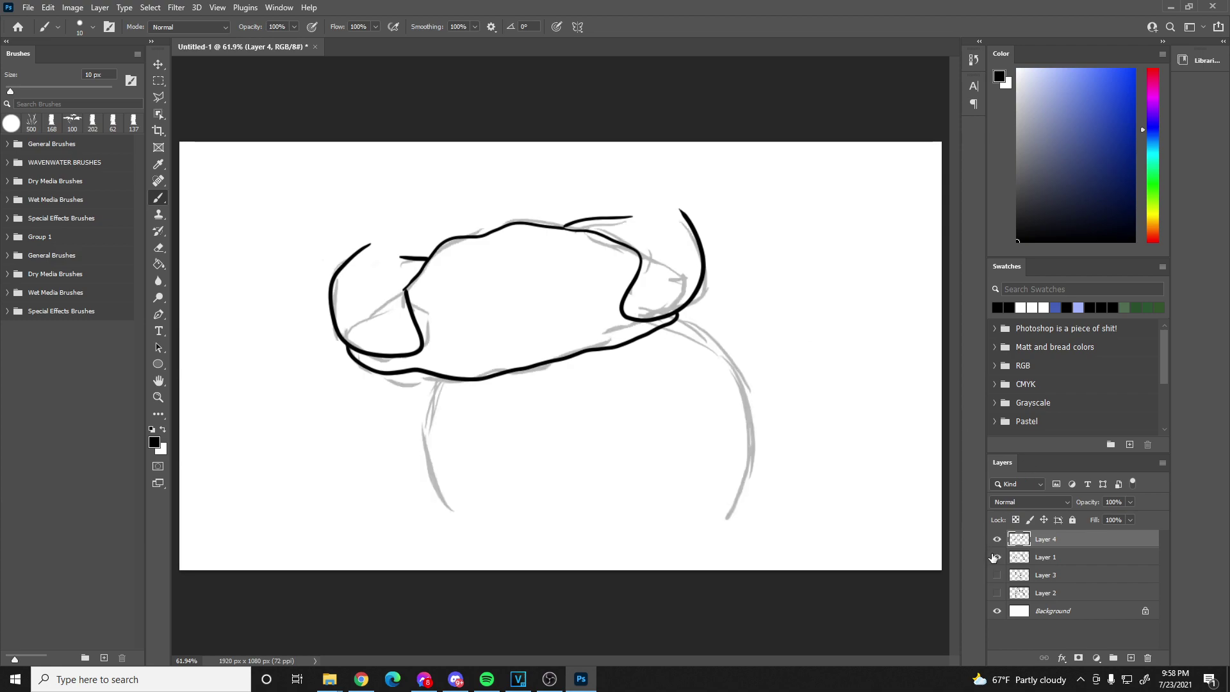
{"action": "left_click", "coordinate": [997, 592]}
{"action": "key", "text": "ctrl+t"}
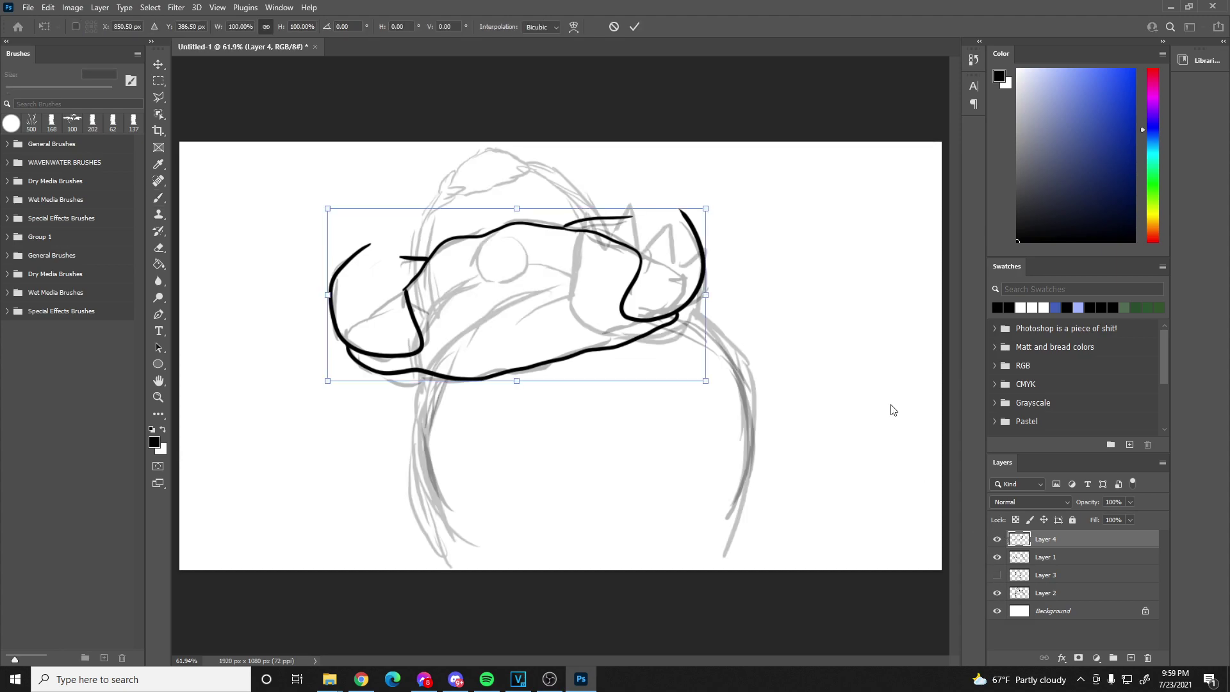
{"action": "left_click_drag", "start_coordinate": [582, 307], "coordinate": [598, 351]}
{"action": "key", "text": "Return"}
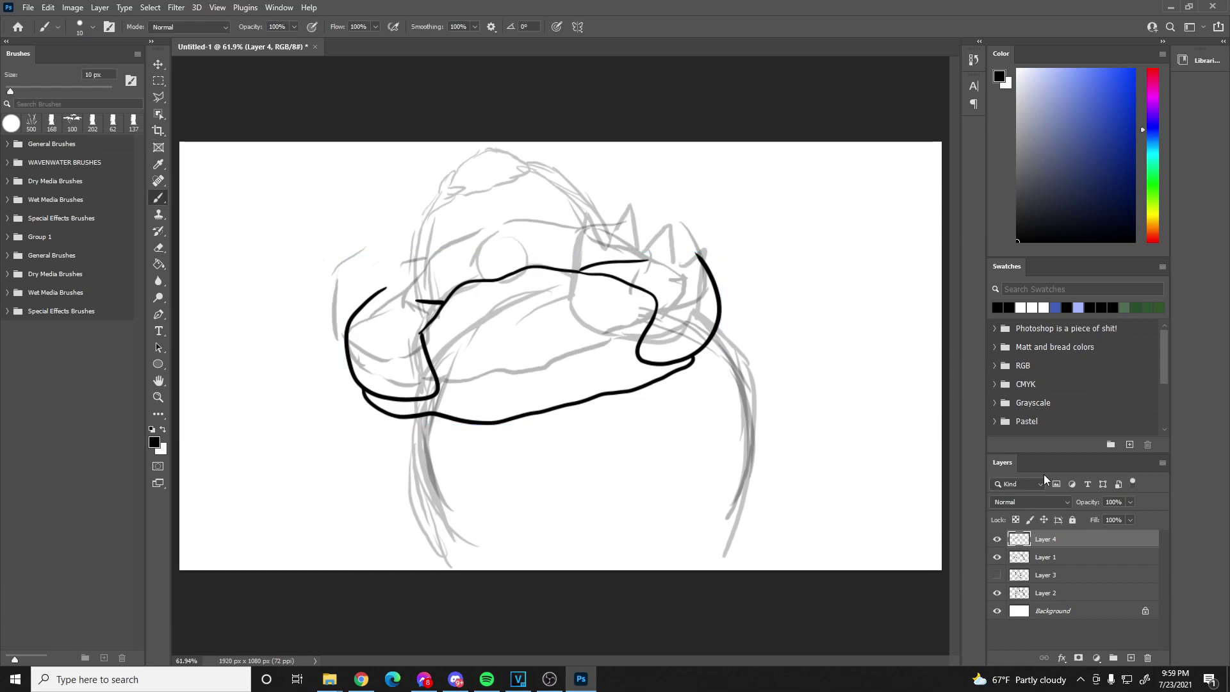
- Show Layer 3, hide Layers 2 and 1, and reduce Layer 3's opacity to 11%
{"action": "left_click", "coordinate": [996, 592]}
{"action": "left_click", "coordinate": [996, 592]}
{"action": "left_click", "coordinate": [997, 575]}
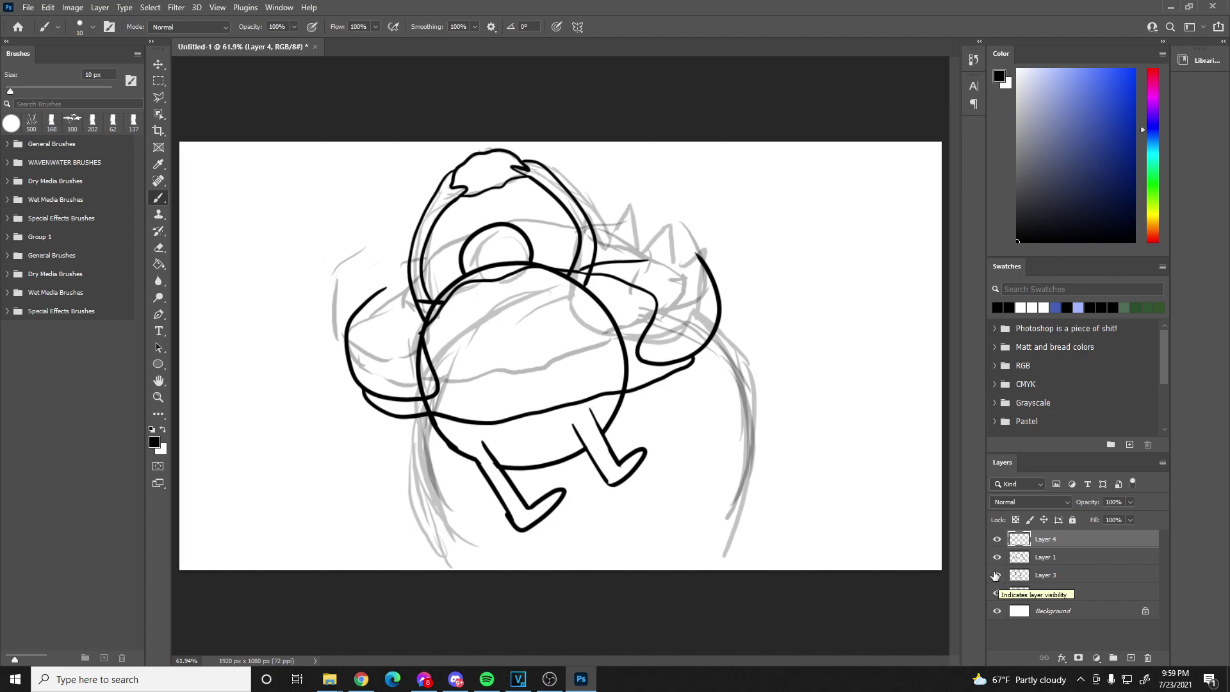
{"action": "left_click", "coordinate": [1044, 575]}
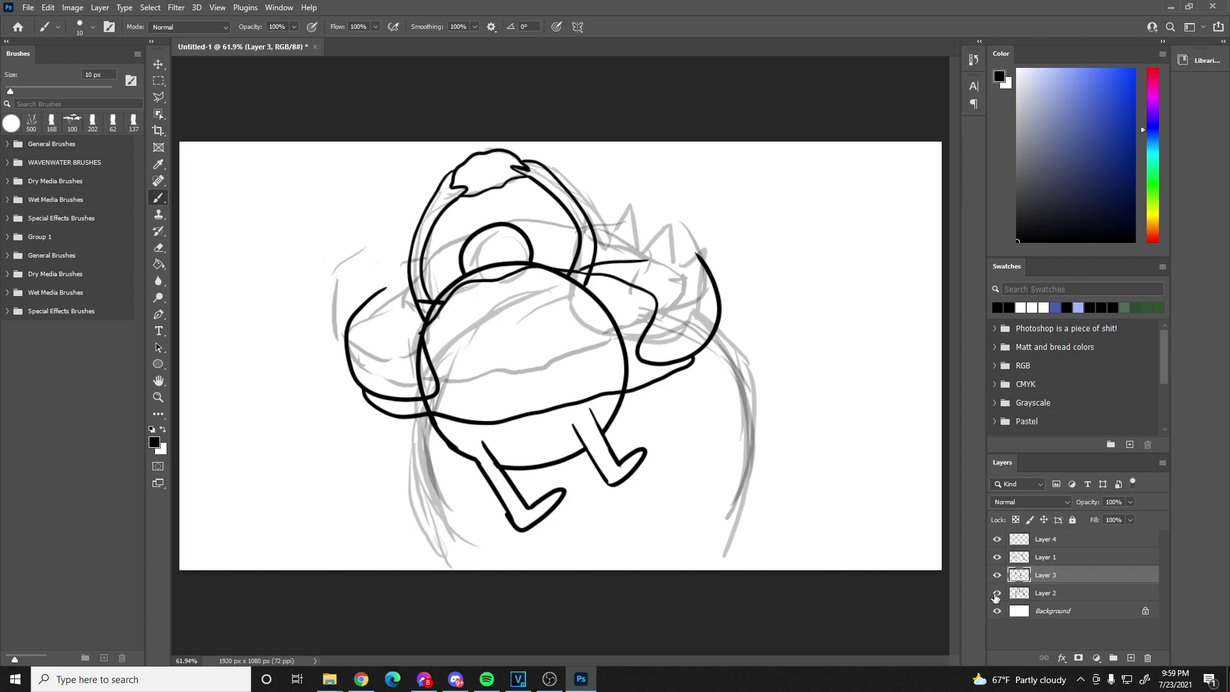
{"action": "left_click", "coordinate": [996, 592]}
{"action": "left_click", "coordinate": [997, 541]}
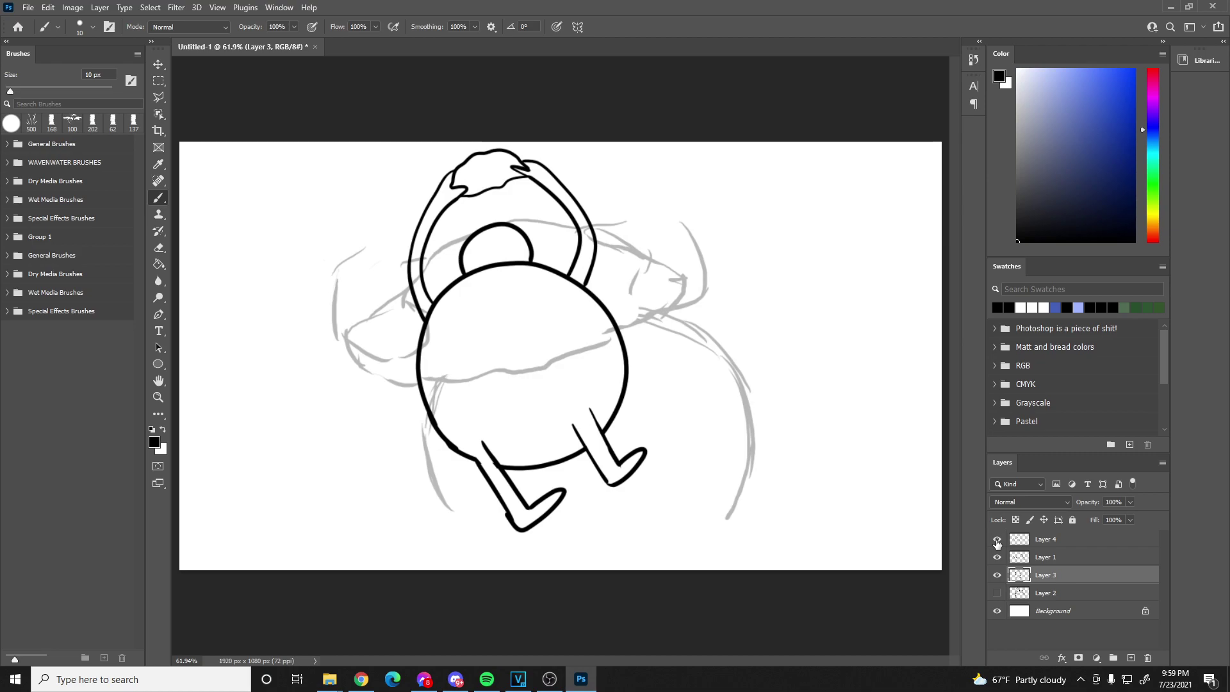
{"action": "left_click", "coordinate": [997, 540]}
{"action": "left_click", "coordinate": [997, 556]}
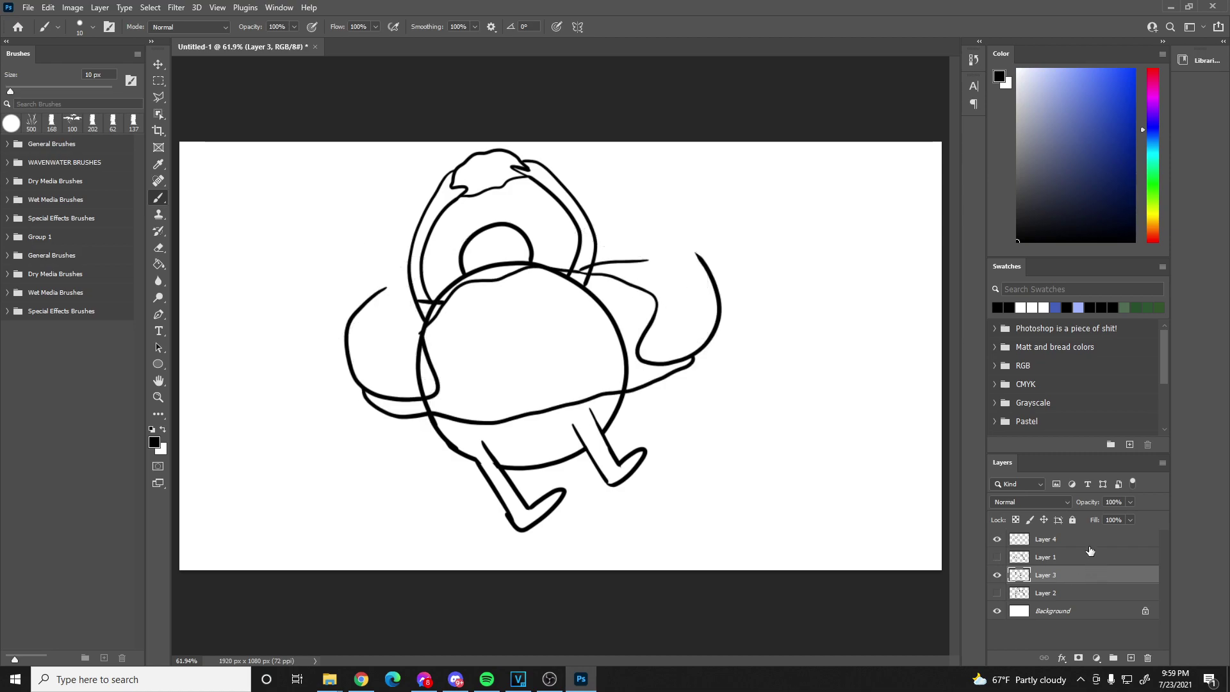
{"action": "left_click_drag", "start_coordinate": [1081, 505], "coordinate": [1067, 506]}
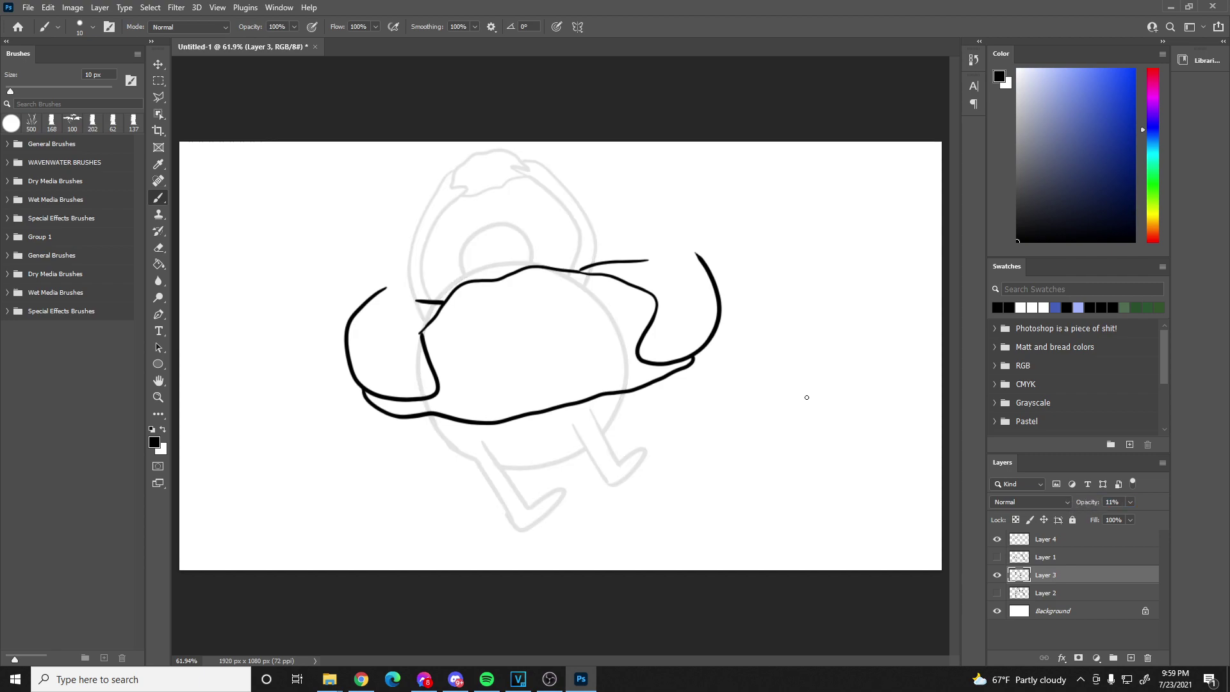
- On Layer 4, draw a round head, shoulder lines joining both lobes, and small accent strokes beside the neck
{"action": "scroll", "coordinate": [535, 296], "scroll_direction": "up", "scroll_amount": 2}
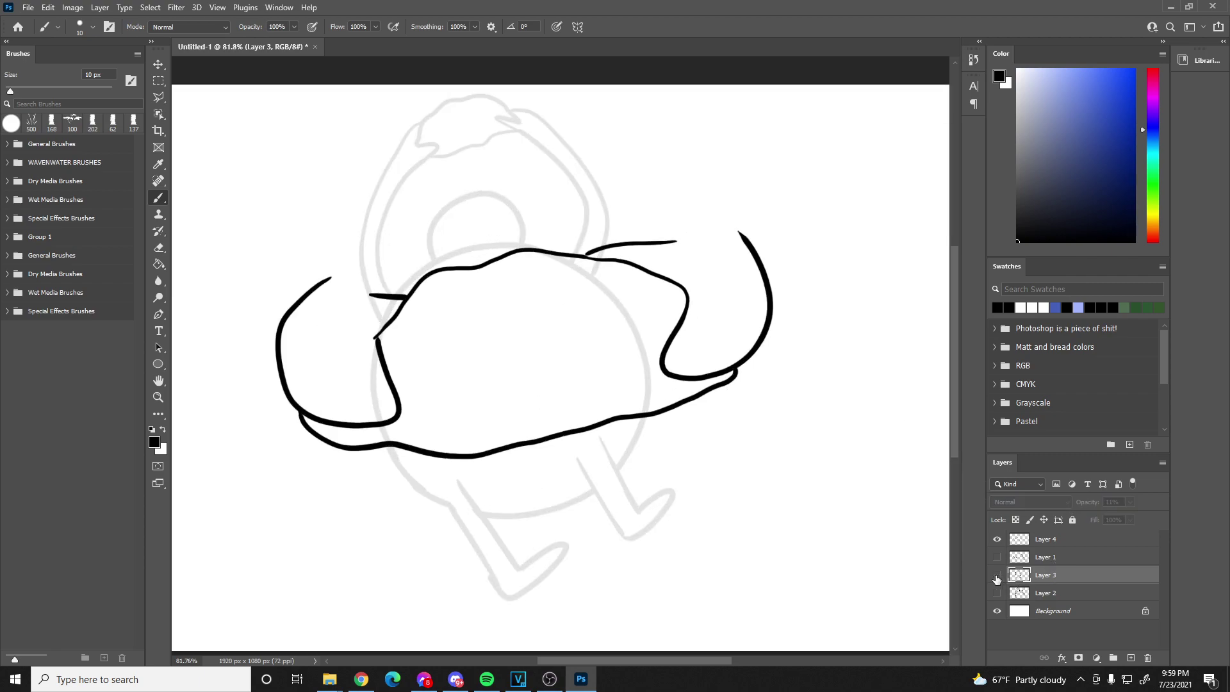
{"action": "left_click", "coordinate": [994, 540]}
{"action": "left_click", "coordinate": [994, 540]}
{"action": "left_click", "coordinate": [1032, 541]}
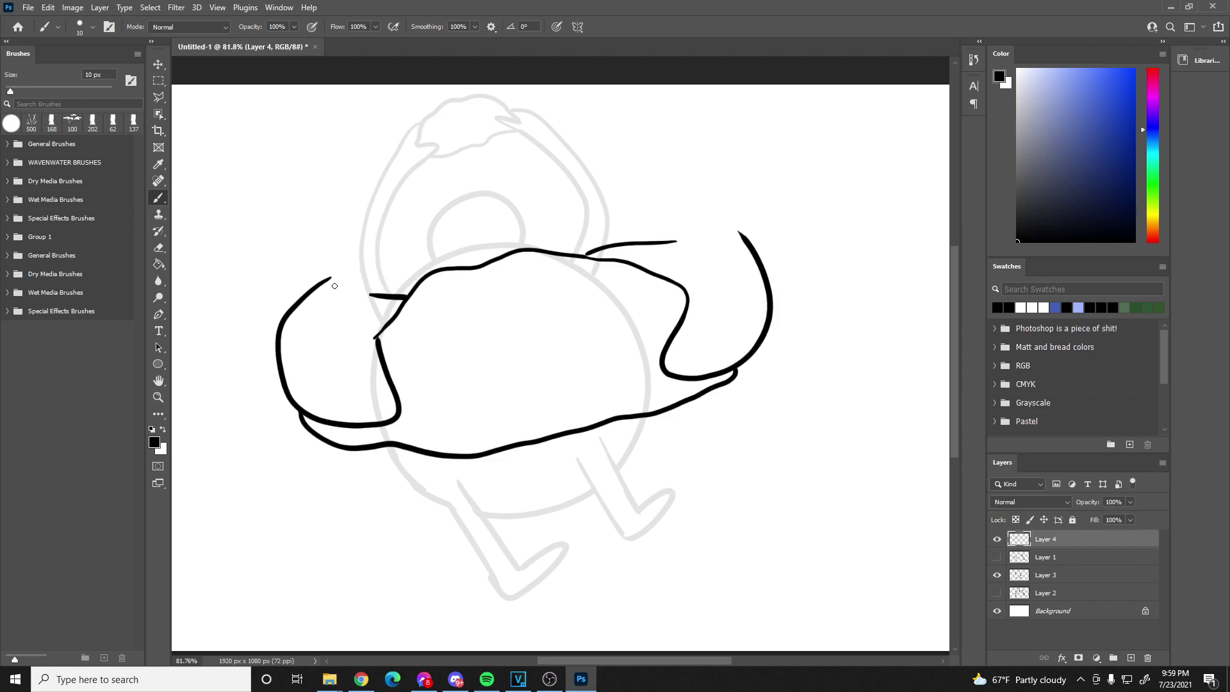
{"action": "left_click_drag", "start_coordinate": [331, 278], "coordinate": [413, 256]}
{"action": "mouse_move", "coordinate": [421, 254]}
{"action": "left_mouse_down"}
{"action": "mouse_move", "coordinate": [399, 220]}
{"action": "mouse_move", "coordinate": [436, 160]}
{"action": "mouse_move", "coordinate": [480, 162]}
{"action": "mouse_move", "coordinate": [519, 209]}
{"action": "left_mouse_up"}
{"action": "key", "text": "ctrl+z"}
{"action": "mouse_move", "coordinate": [431, 256]}
{"action": "left_mouse_down"}
{"action": "mouse_move", "coordinate": [420, 246]}
{"action": "mouse_move", "coordinate": [449, 191]}
{"action": "mouse_move", "coordinate": [520, 221]}
{"action": "mouse_move", "coordinate": [509, 263]}
{"action": "mouse_move", "coordinate": [541, 237]}
{"action": "mouse_move", "coordinate": [746, 233]}
{"action": "mouse_move", "coordinate": [717, 232]}
{"action": "left_mouse_up"}
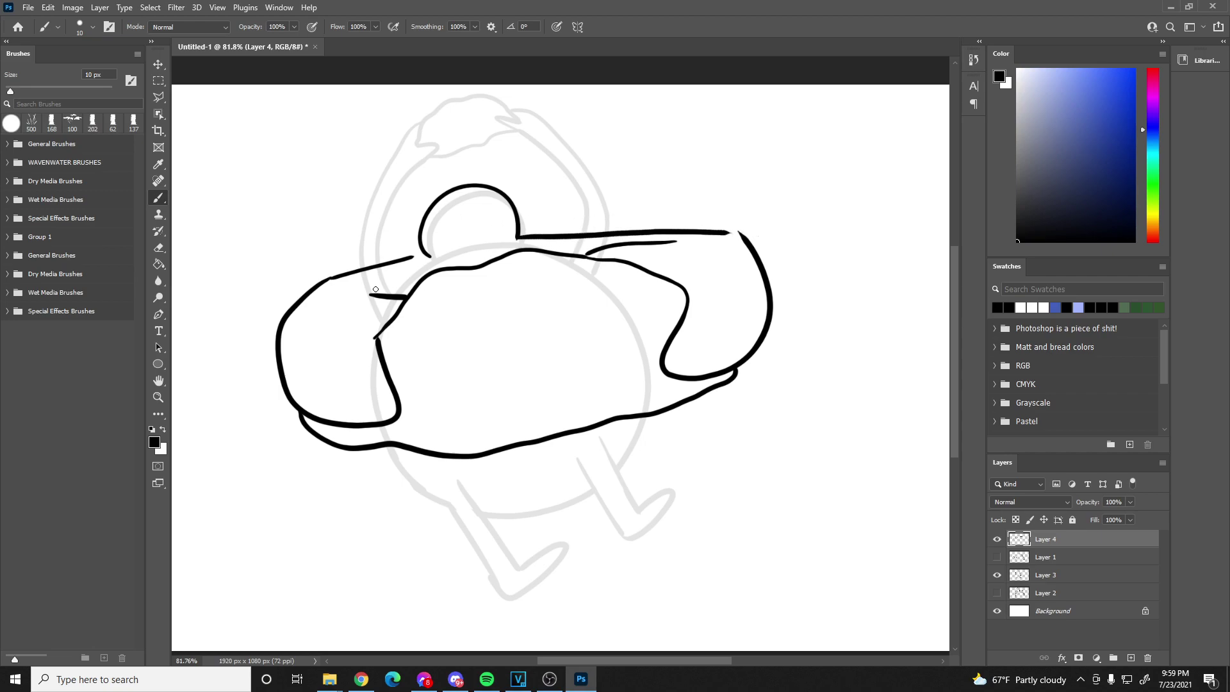
{"action": "mouse_move", "coordinate": [376, 297]}
{"action": "left_mouse_down"}
{"action": "mouse_move", "coordinate": [435, 254]}
{"action": "mouse_move", "coordinate": [402, 296]}
{"action": "left_mouse_up"}
{"action": "left_click_drag", "start_coordinate": [533, 244], "coordinate": [596, 263]}
{"action": "scroll", "coordinate": [487, 207], "scroll_direction": "down", "scroll_amount": 5}
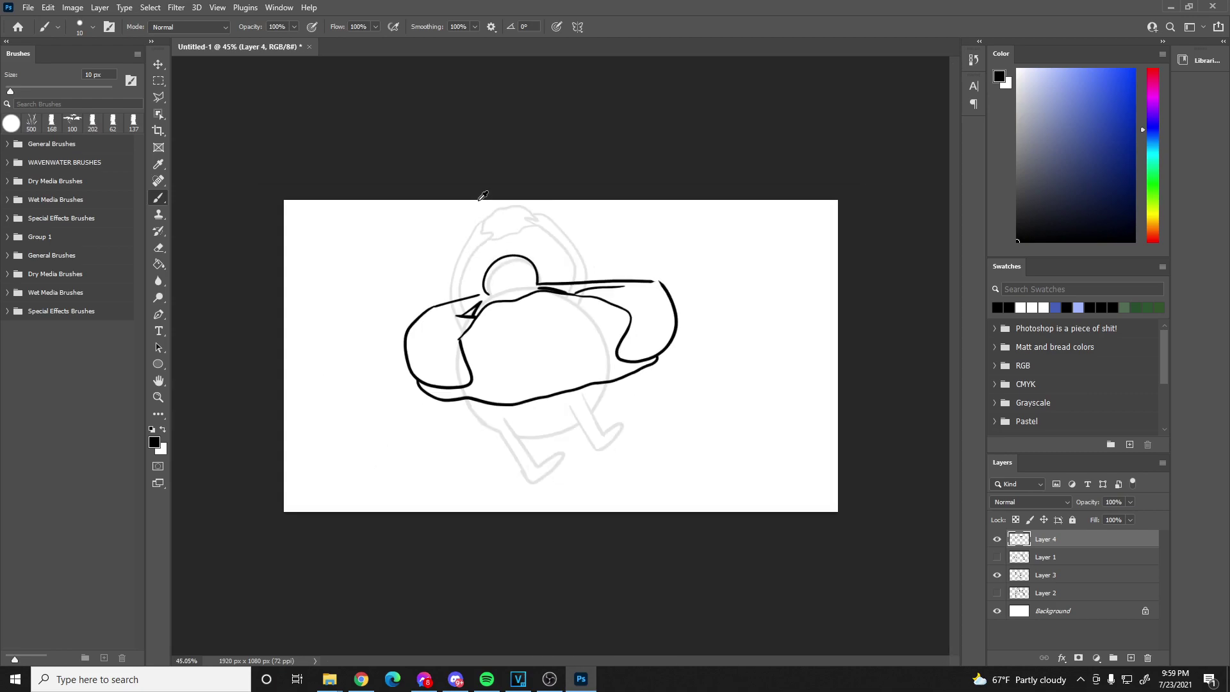
{"action": "scroll", "coordinate": [487, 207], "scroll_direction": "up", "scroll_amount": 3}
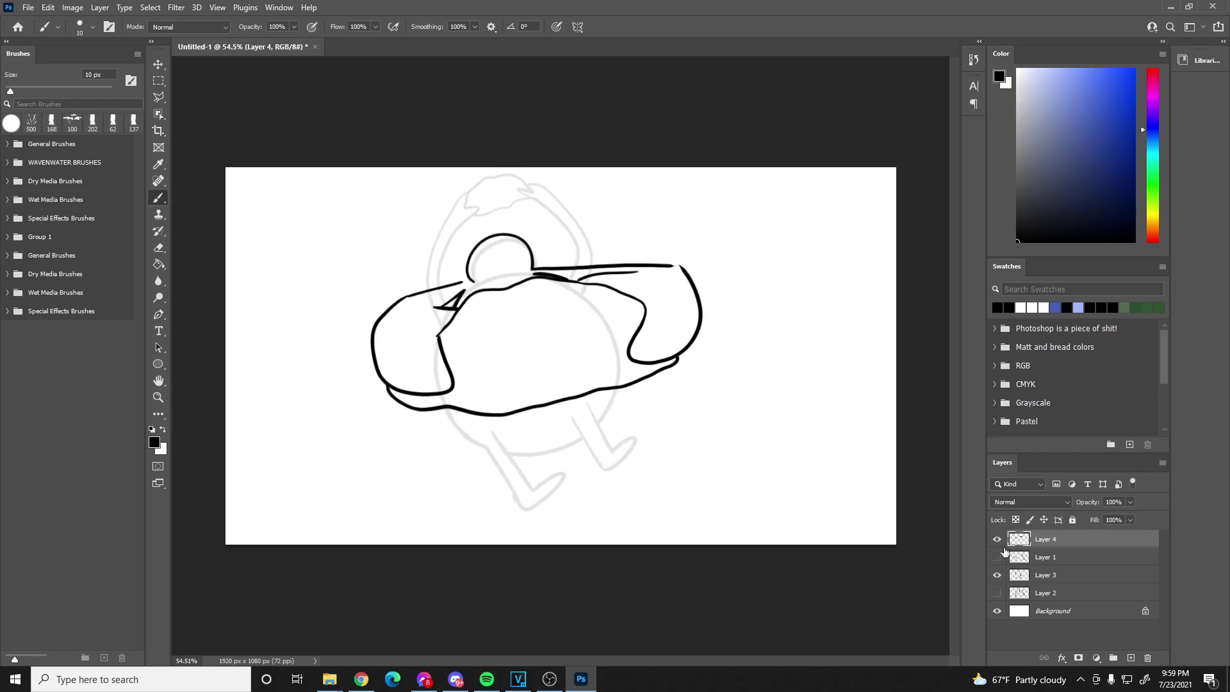
- Hide Layers 4 and 3, show Layer 2, and add a new layer directly above it
{"action": "left_click", "coordinate": [997, 538]}
{"action": "left_click", "coordinate": [997, 538]}
{"action": "left_click", "coordinate": [998, 538]}
{"action": "left_click", "coordinate": [997, 538]}
{"action": "left_click", "coordinate": [998, 539]}
{"action": "left_click", "coordinate": [998, 539]}
{"action": "left_click", "coordinate": [998, 540]}
{"action": "left_click", "coordinate": [996, 575]}
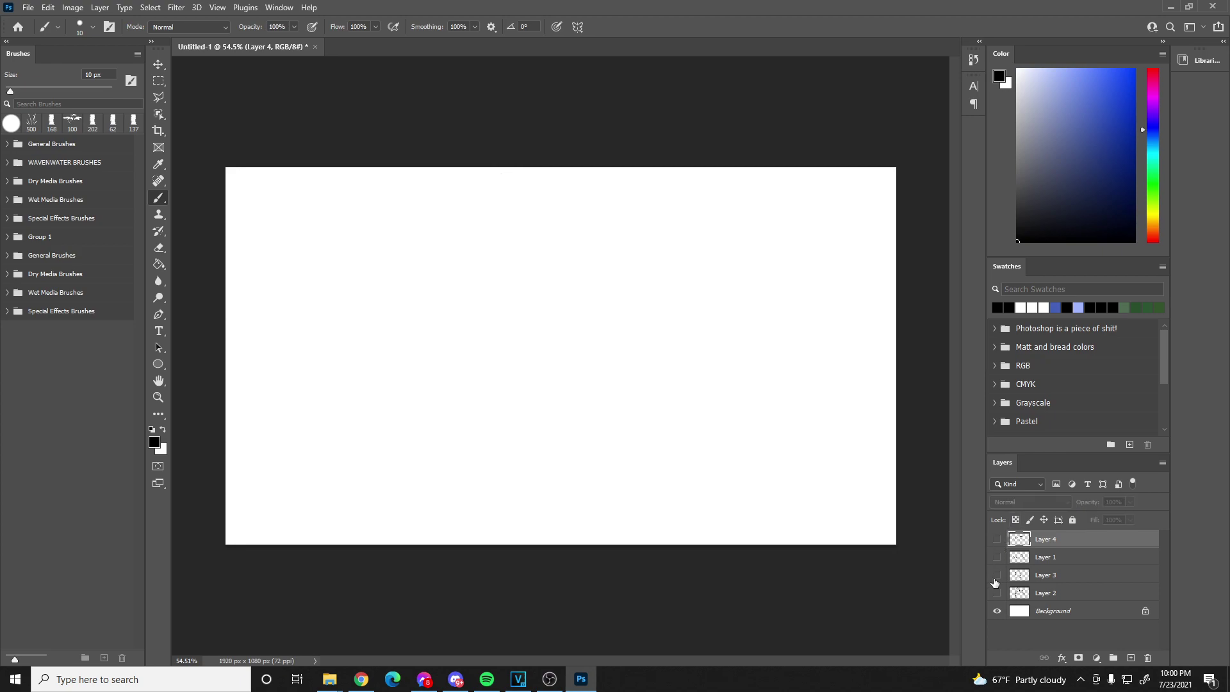
{"action": "left_click", "coordinate": [997, 593]}
{"action": "left_click", "coordinate": [1071, 591]}
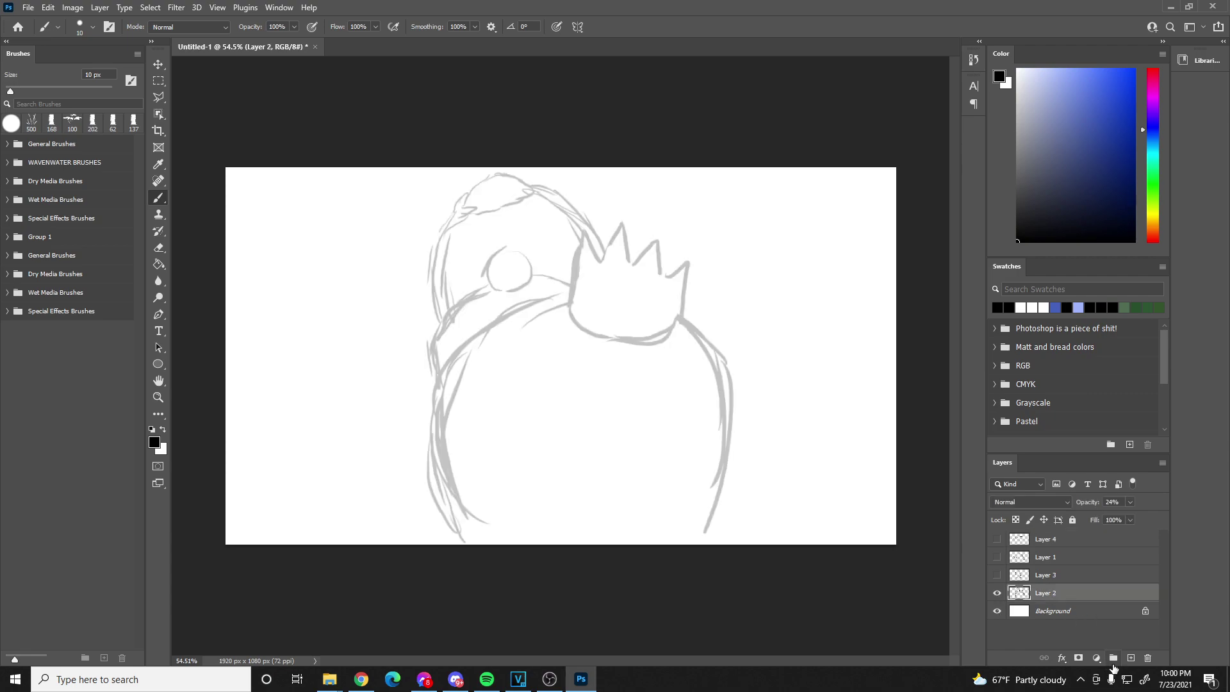
{"action": "left_click", "coordinate": [1130, 657]}
- Draw a large round body outline over the Layer 2 sketch, running off the canvas's lower edge
{"action": "scroll", "coordinate": [562, 343], "scroll_direction": "up", "scroll_amount": 2}
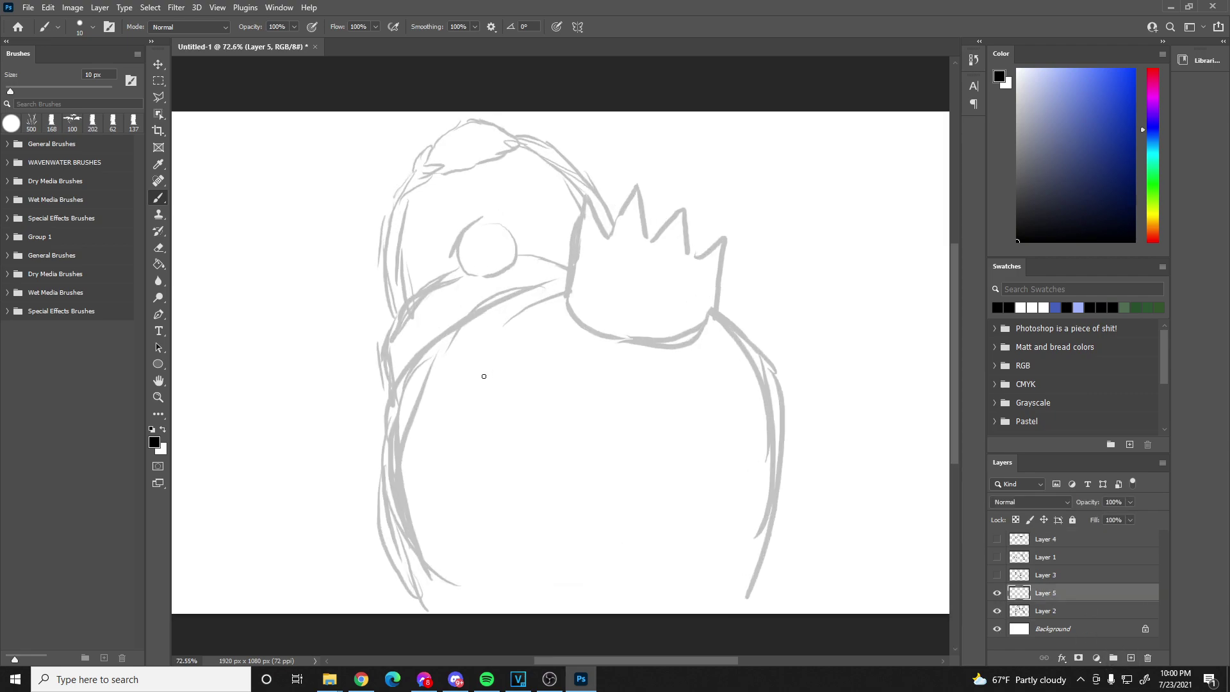
{"action": "mouse_move", "coordinate": [442, 611]}
{"action": "left_mouse_down"}
{"action": "mouse_move", "coordinate": [385, 539]}
{"action": "mouse_move", "coordinate": [361, 473]}
{"action": "mouse_move", "coordinate": [369, 383]}
{"action": "left_mouse_up"}
{"action": "key", "text": "ctrl+z"}
{"action": "mouse_move", "coordinate": [395, 533]}
{"action": "left_mouse_down"}
{"action": "mouse_move", "coordinate": [380, 481]}
{"action": "mouse_move", "coordinate": [385, 420]}
{"action": "mouse_move", "coordinate": [424, 333]}
{"action": "mouse_move", "coordinate": [458, 302]}
{"action": "mouse_move", "coordinate": [538, 273]}
{"action": "mouse_move", "coordinate": [634, 282]}
{"action": "mouse_move", "coordinate": [709, 317]}
{"action": "mouse_move", "coordinate": [771, 381]}
{"action": "mouse_move", "coordinate": [786, 462]}
{"action": "mouse_move", "coordinate": [779, 529]}
{"action": "mouse_move", "coordinate": [729, 613]}
{"action": "left_mouse_up"}
{"action": "mouse_move", "coordinate": [382, 493]}
{"action": "left_mouse_down"}
{"action": "mouse_move", "coordinate": [416, 573]}
{"action": "mouse_move", "coordinate": [481, 604]}
{"action": "mouse_move", "coordinate": [598, 629]}
{"action": "left_mouse_up"}
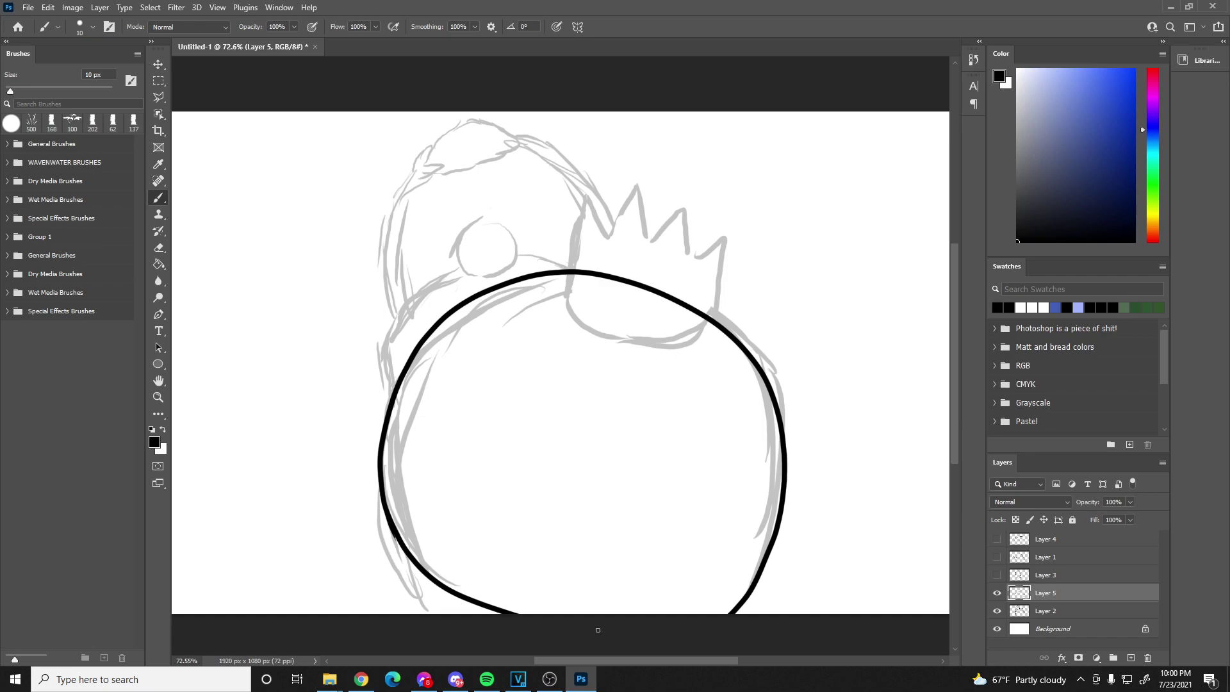
{"action": "key", "text": "ctrl+z"}
{"action": "mouse_move", "coordinate": [386, 512]}
{"action": "left_mouse_down"}
{"action": "mouse_move", "coordinate": [442, 605]}
{"action": "mouse_move", "coordinate": [542, 636]}
{"action": "left_mouse_up"}
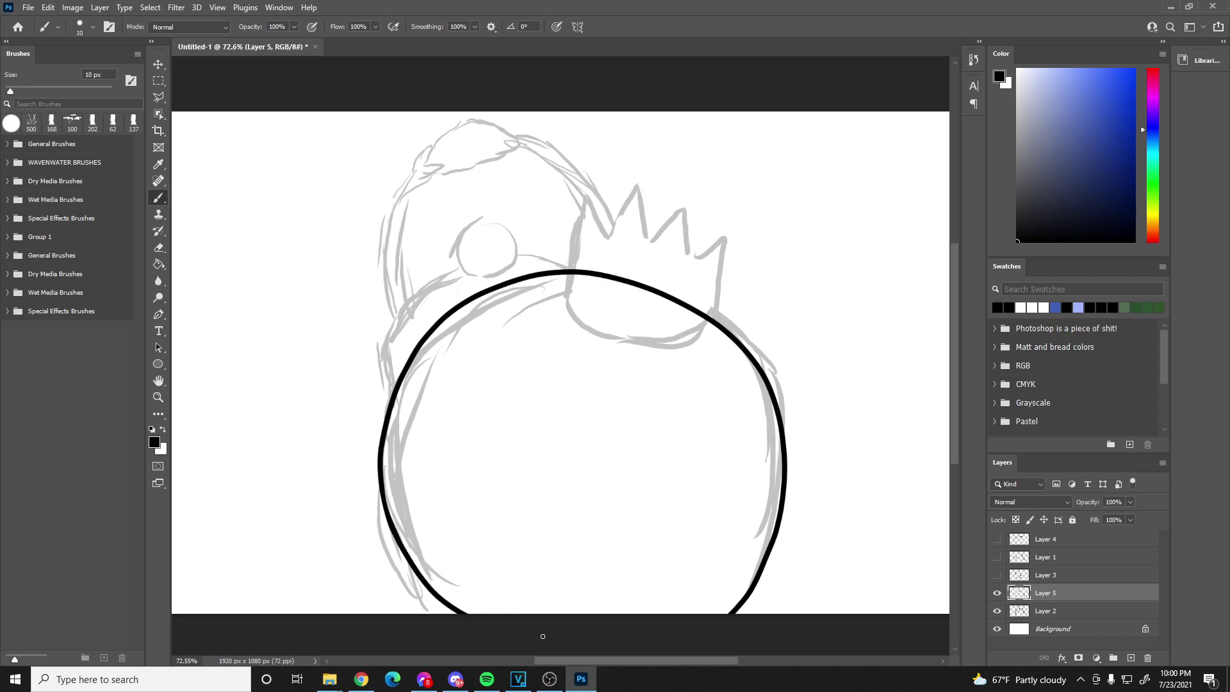
{"action": "mouse_move", "coordinate": [564, 297]}
{"action": "left_mouse_down"}
{"action": "mouse_move", "coordinate": [579, 182]}
{"action": "mouse_move", "coordinate": [596, 295]}
{"action": "left_mouse_up"}
{"action": "key", "text": "ctrl+z"}
- Briefly show Layer 4 to compare it with the new round body outline
{"action": "scroll", "coordinate": [589, 333], "scroll_direction": "down", "scroll_amount": 3}
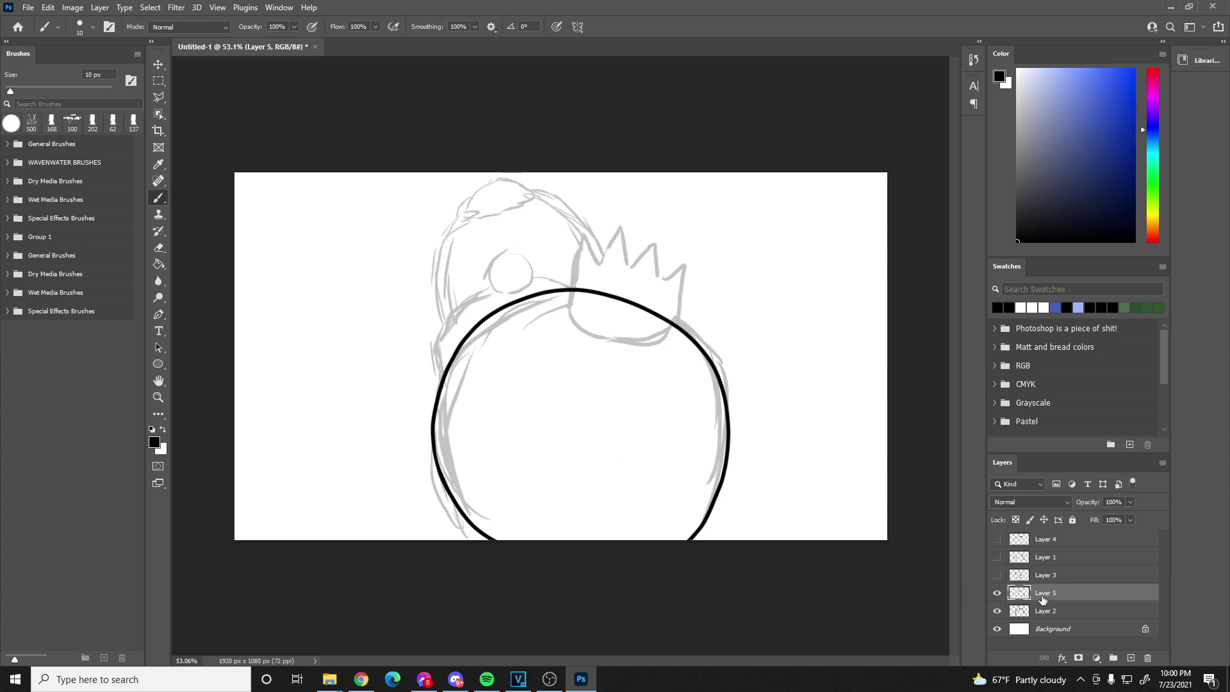
{"action": "left_click", "coordinate": [997, 538]}
{"action": "left_click", "coordinate": [996, 539]}
{"action": "right_click", "coordinate": [1075, 597]}
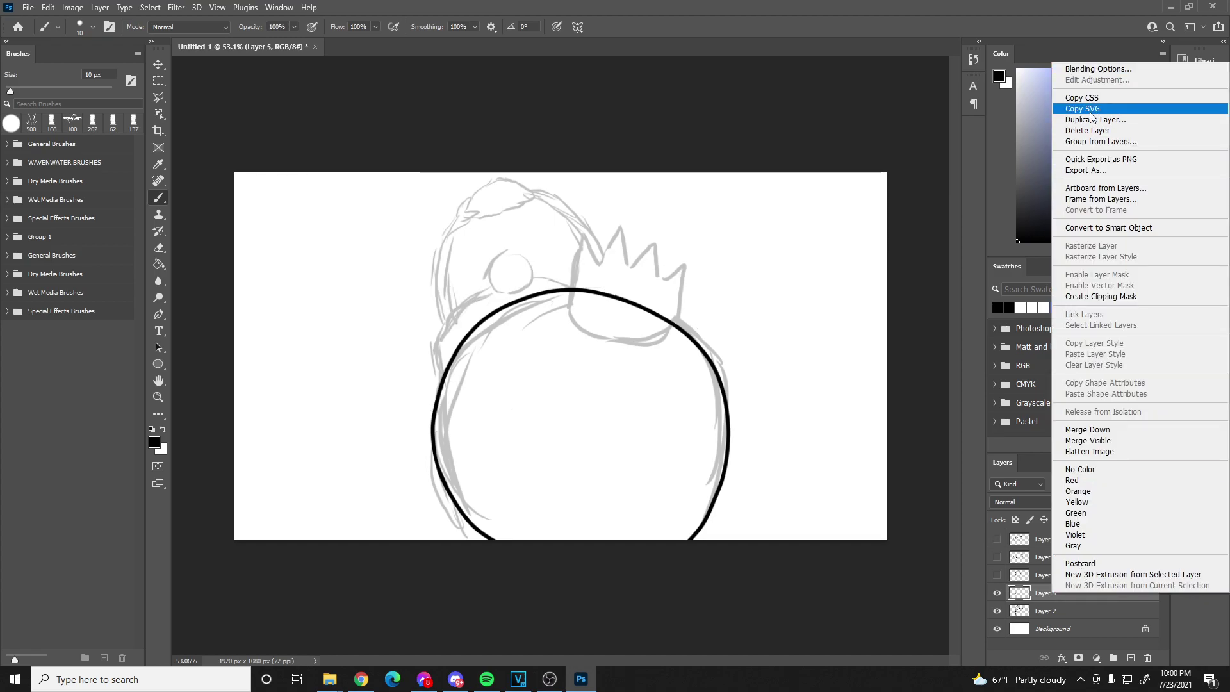
{"action": "left_click", "coordinate": [1015, 93]}
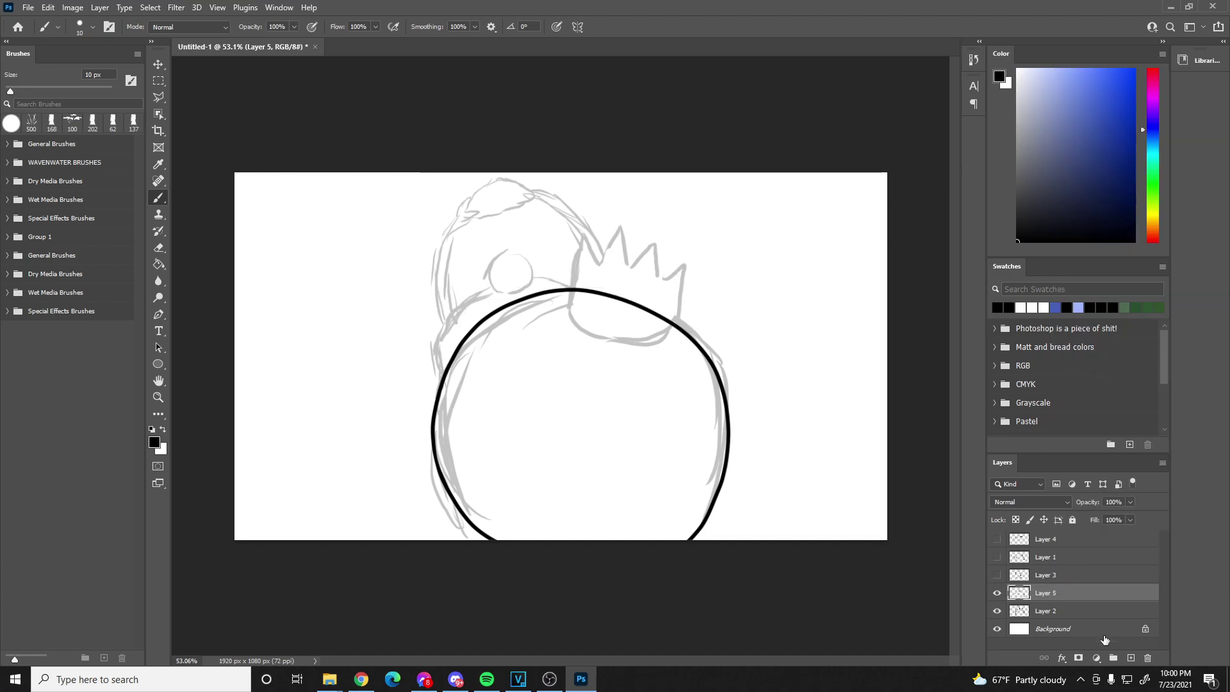
- Add a new layer above the round outline, hide Layer 2, and set Layer 5's opacity to 39%
{"action": "left_click", "coordinate": [1130, 658]}
{"action": "left_click", "coordinate": [997, 628]}
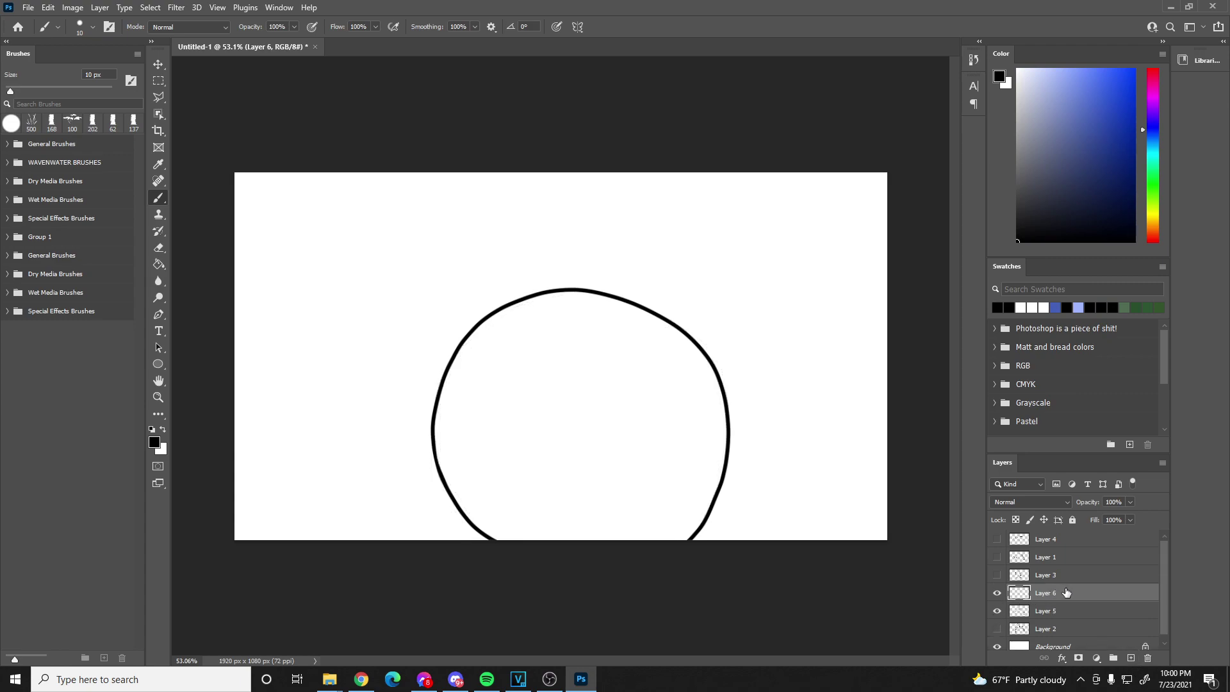
{"action": "left_click", "coordinate": [1053, 613]}
{"action": "left_click_drag", "start_coordinate": [1096, 507], "coordinate": [1074, 504]}
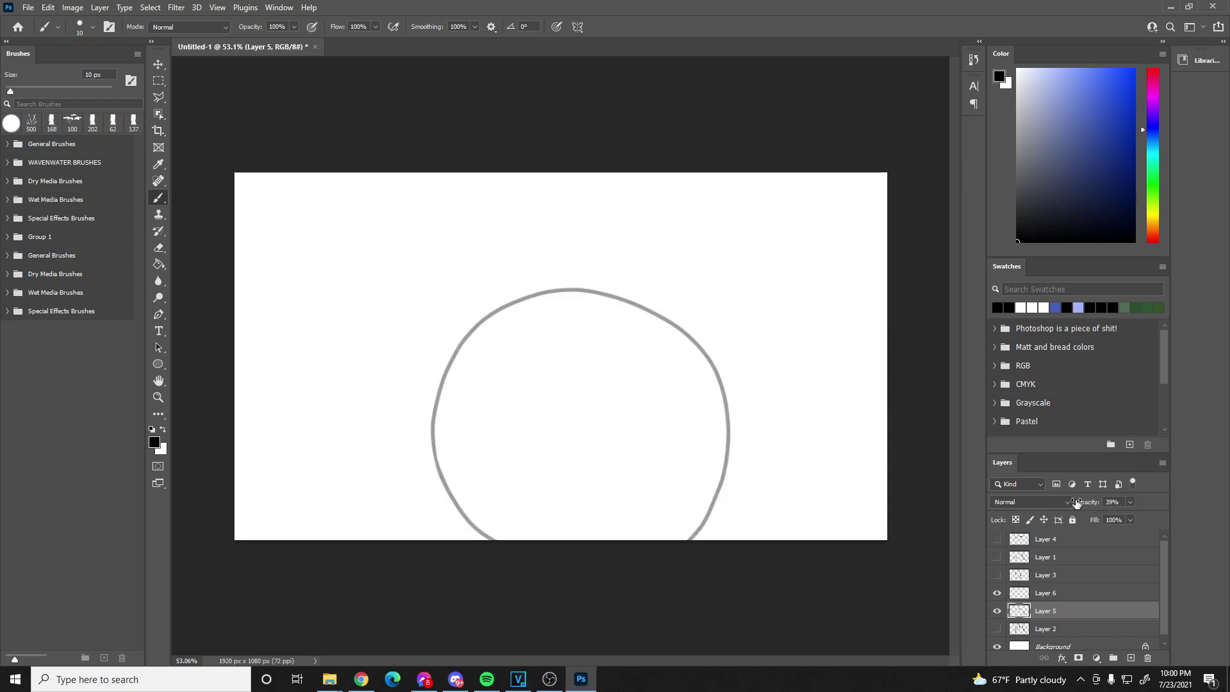
{"action": "left_click", "coordinate": [1050, 592]}
{"action": "scroll", "coordinate": [769, 539], "scroll_direction": "up", "scroll_amount": 2}
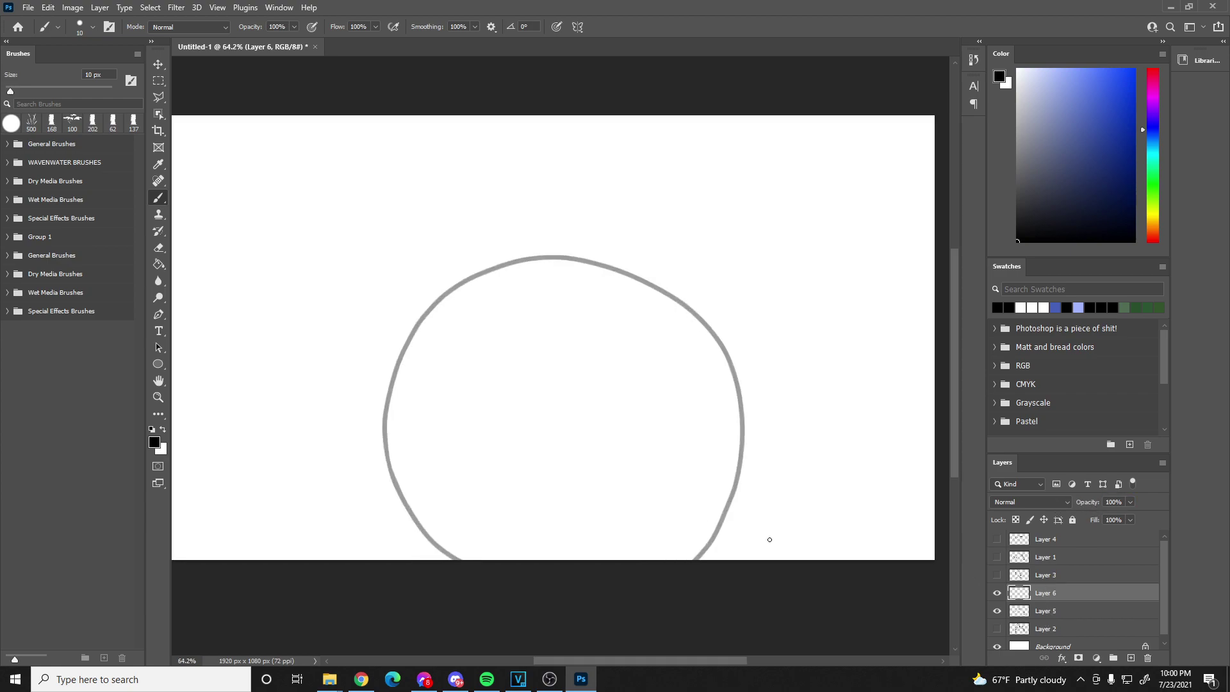
- Show Layer 4, lower its opacity to make a faded guide, and make Layer 6 the active layer
{"action": "left_click", "coordinate": [997, 542]}
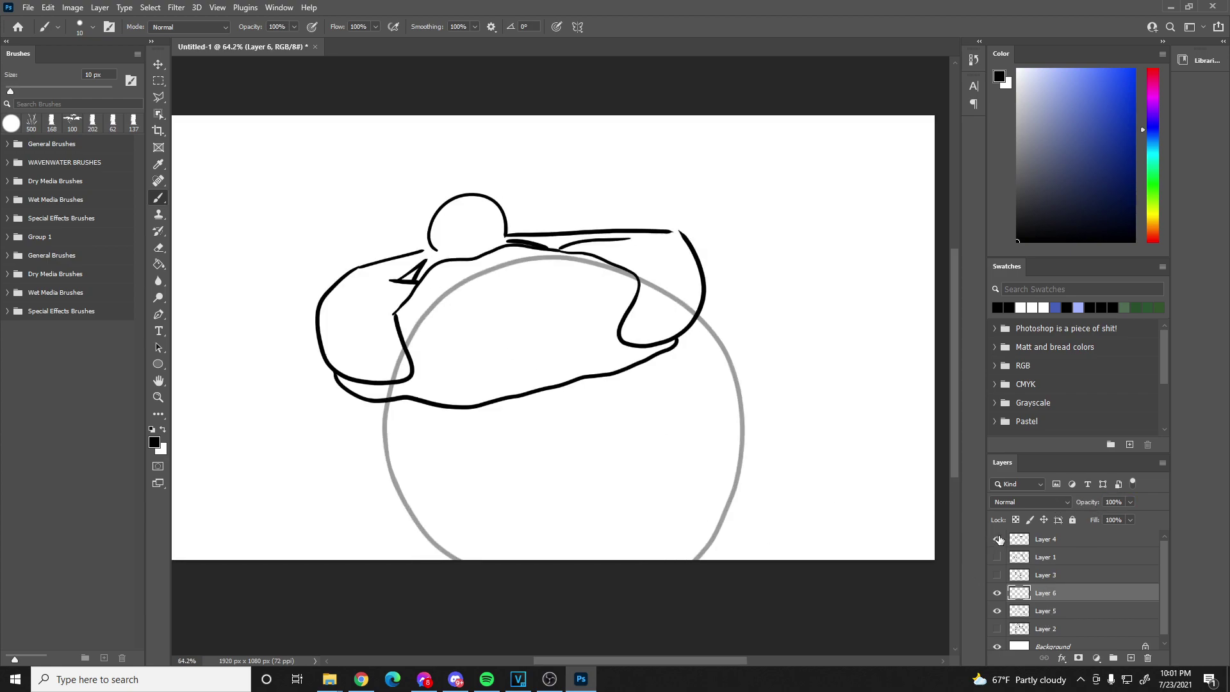
{"action": "left_click", "coordinate": [1024, 540]}
{"action": "left_click_drag", "start_coordinate": [1084, 504], "coordinate": [1004, 473]}
{"action": "left_click", "coordinate": [1041, 592]}
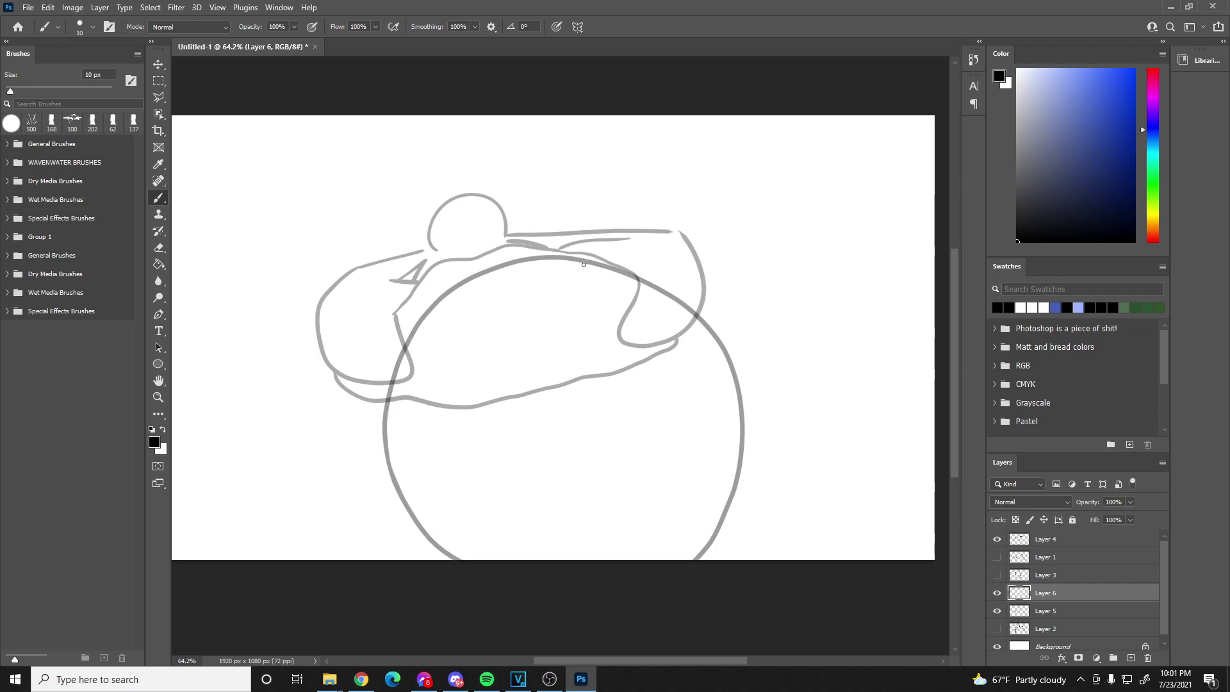
- On Layer 6, ink a slanted upper edge with fingers at both ends and the large body's sides running off the canvas
{"action": "mouse_move", "coordinate": [573, 268]}
{"action": "left_mouse_down"}
{"action": "mouse_move", "coordinate": [427, 319]}
{"action": "mouse_move", "coordinate": [358, 361]}
{"action": "mouse_move", "coordinate": [429, 364]}
{"action": "mouse_move", "coordinate": [374, 363]}
{"action": "mouse_move", "coordinate": [348, 393]}
{"action": "mouse_move", "coordinate": [358, 411]}
{"action": "mouse_move", "coordinate": [403, 401]}
{"action": "left_mouse_up"}
{"action": "mouse_move", "coordinate": [575, 269]}
{"action": "left_mouse_down"}
{"action": "mouse_move", "coordinate": [659, 241]}
{"action": "mouse_move", "coordinate": [597, 296]}
{"action": "mouse_move", "coordinate": [690, 268]}
{"action": "mouse_move", "coordinate": [651, 315]}
{"action": "mouse_move", "coordinate": [669, 323]}
{"action": "mouse_move", "coordinate": [682, 301]}
{"action": "mouse_move", "coordinate": [728, 338]}
{"action": "mouse_move", "coordinate": [743, 459]}
{"action": "mouse_move", "coordinate": [705, 561]}
{"action": "left_mouse_up"}
{"action": "key", "text": "ctrl+z"}
{"action": "mouse_move", "coordinate": [384, 405]}
{"action": "left_mouse_down"}
{"action": "mouse_move", "coordinate": [381, 440]}
{"action": "mouse_move", "coordinate": [411, 511]}
{"action": "mouse_move", "coordinate": [503, 574]}
{"action": "left_mouse_up"}
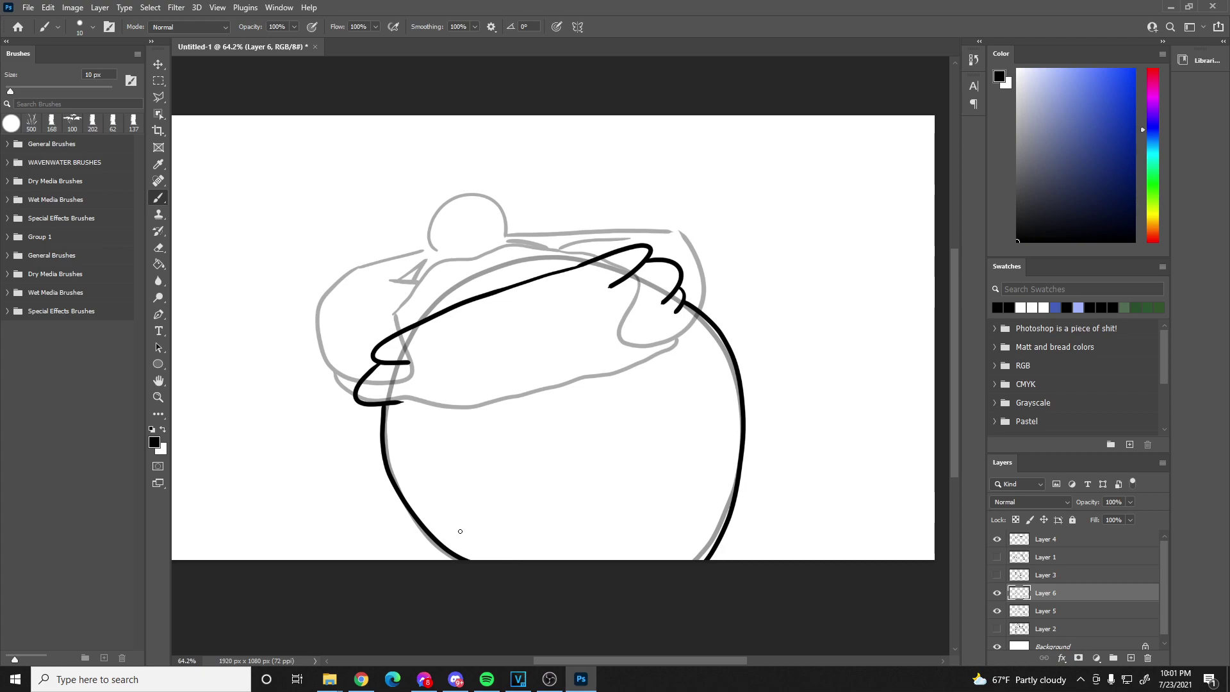
- Undo the last stroke and redraw the body's left side slightly farther outside the faded guide on Layer 6
{"action": "key", "text": "ctrl+z"}
{"action": "mouse_move", "coordinate": [375, 439]}
{"action": "left_mouse_down"}
{"action": "mouse_move", "coordinate": [388, 505]}
{"action": "mouse_move", "coordinate": [413, 540]}
{"action": "mouse_move", "coordinate": [445, 562]}
{"action": "mouse_move", "coordinate": [511, 550]}
{"action": "left_mouse_up"}
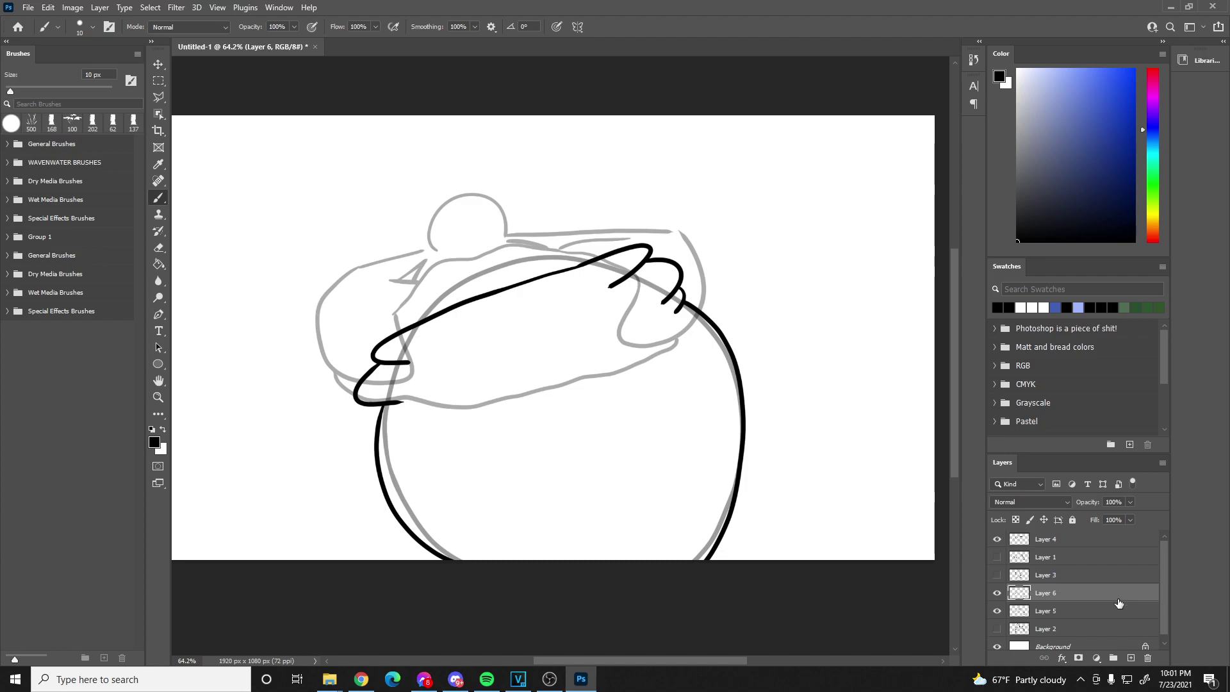
- Restore Layer 5's opacity to 100%, hide it, and add a new layer above Layer 6
{"action": "left_click", "coordinate": [1060, 608]}
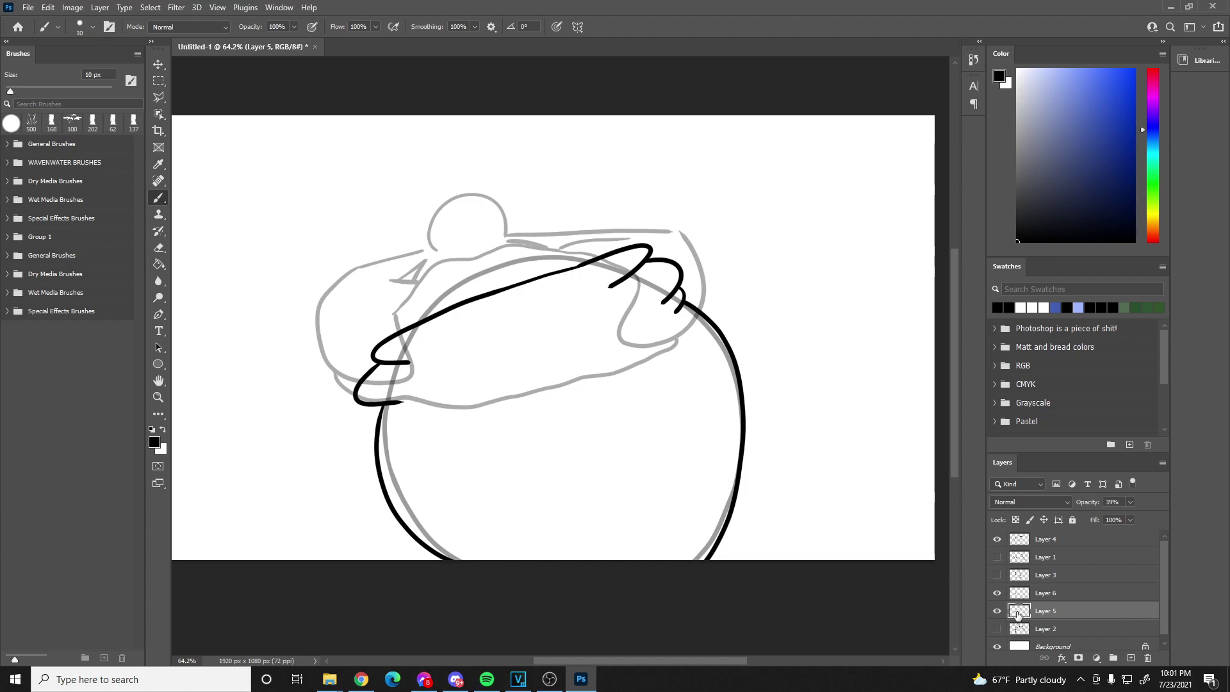
{"action": "left_click_drag", "start_coordinate": [1084, 503], "coordinate": [1117, 502]}
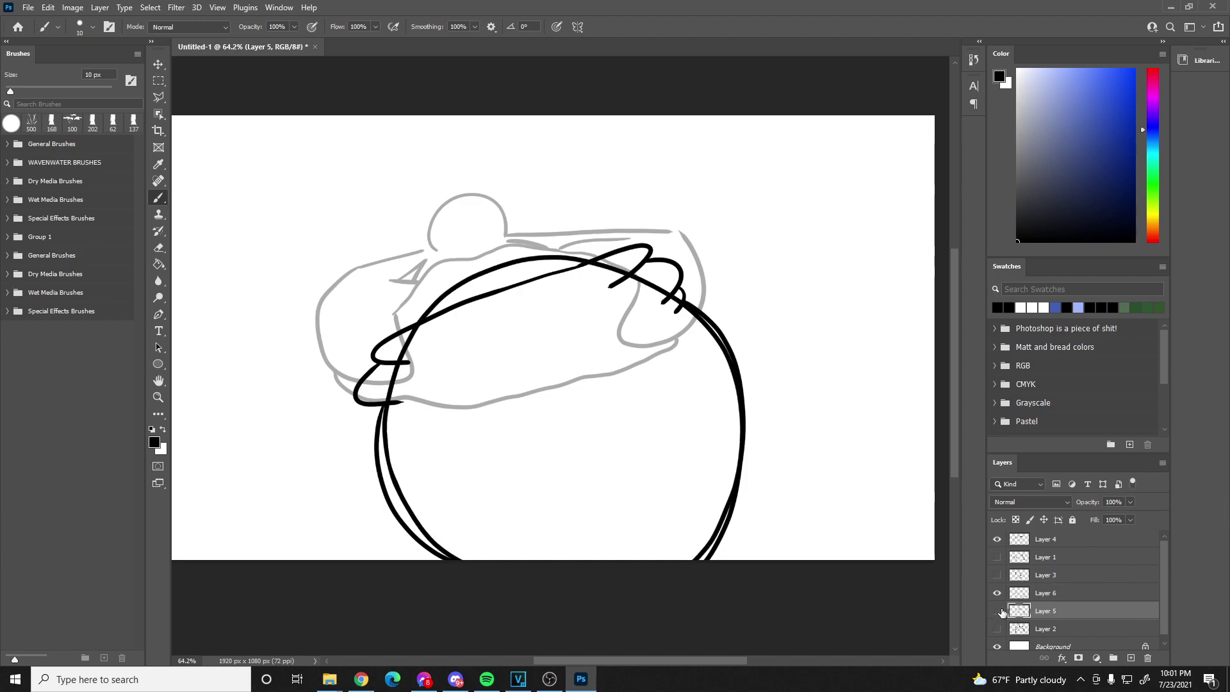
{"action": "left_click", "coordinate": [997, 610]}
{"action": "right_click", "coordinate": [1053, 594]}
{"action": "left_click", "coordinate": [1083, 636]}
{"action": "left_click", "coordinate": [1131, 657]}
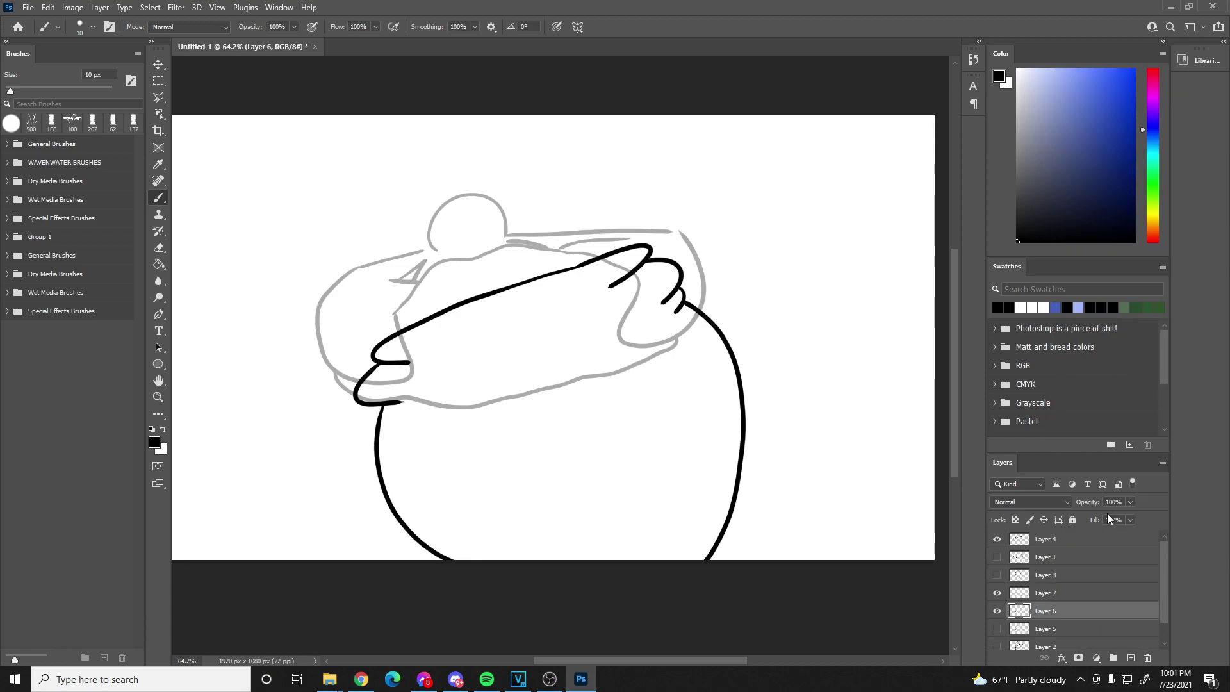
- Lower Layer 6's opacity to turn it into a faded guide and make Layer 7 the active layer
{"action": "mouse_move", "coordinate": [1092, 503]}
{"action": "left_mouse_down"}
{"action": "mouse_move", "coordinate": [1060, 506]}
{"action": "mouse_move", "coordinate": [1103, 502]}
{"action": "left_mouse_up"}
{"action": "left_click", "coordinate": [1068, 594]}
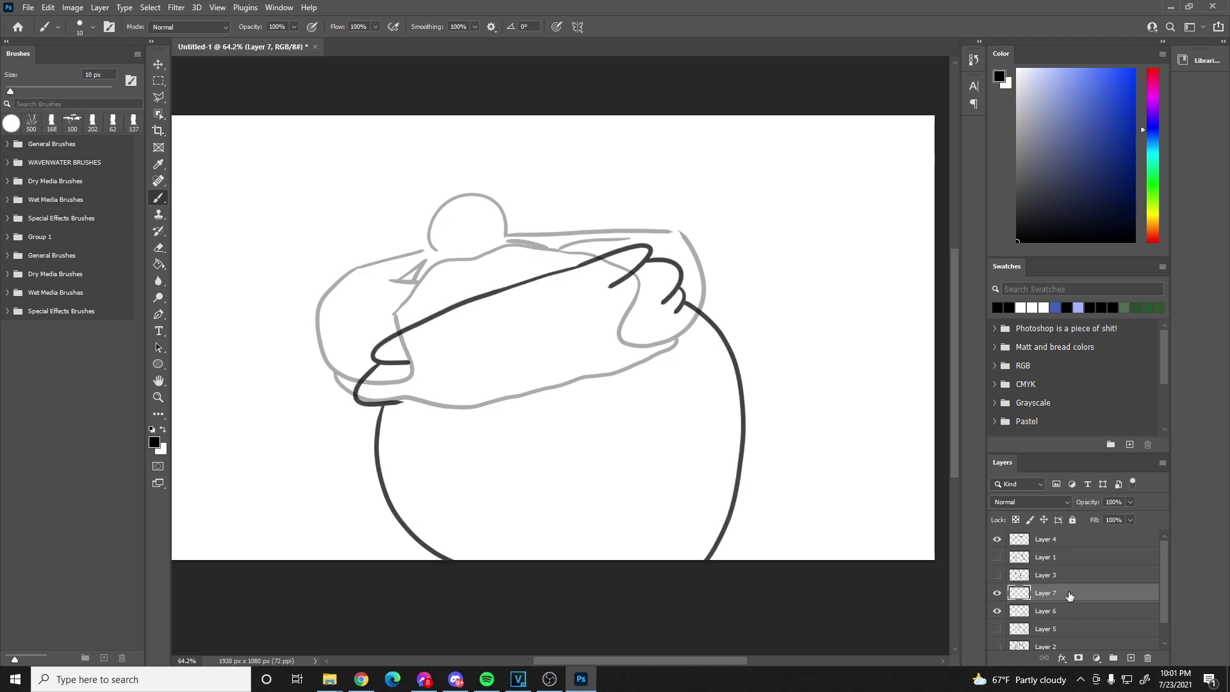
{"action": "left_click", "coordinate": [1058, 612]}
{"action": "mouse_move", "coordinate": [1093, 503]}
{"action": "left_mouse_down"}
{"action": "mouse_move", "coordinate": [1081, 506]}
{"action": "mouse_move", "coordinate": [1097, 504]}
{"action": "left_mouse_up"}
{"action": "left_click", "coordinate": [1057, 593]}
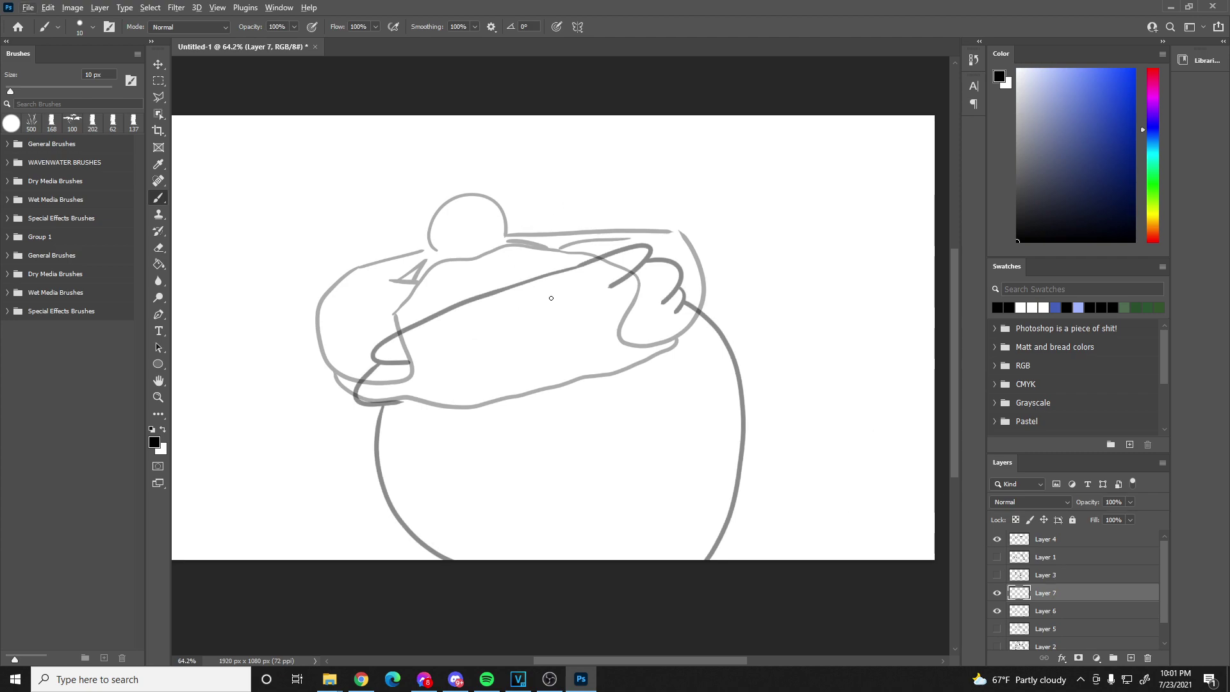
- On Layer 7, ink a sagging, wavy upper edge with rounded humps at both ends over the faded guide
{"action": "left_click_drag", "start_coordinate": [572, 289], "coordinate": [473, 333]}
{"action": "key", "text": "ctrl+z"}
{"action": "mouse_move", "coordinate": [563, 286]}
{"action": "left_mouse_down"}
{"action": "mouse_move", "coordinate": [484, 328]}
{"action": "mouse_move", "coordinate": [324, 353]}
{"action": "mouse_move", "coordinate": [331, 386]}
{"action": "left_mouse_up"}
{"action": "key", "text": "ctrl+z"}
{"action": "mouse_move", "coordinate": [593, 310]}
{"action": "left_mouse_down"}
{"action": "mouse_move", "coordinate": [492, 352]}
{"action": "mouse_move", "coordinate": [377, 333]}
{"action": "mouse_move", "coordinate": [335, 350]}
{"action": "mouse_move", "coordinate": [342, 389]}
{"action": "mouse_move", "coordinate": [369, 412]}
{"action": "left_mouse_up"}
{"action": "mouse_move", "coordinate": [588, 317]}
{"action": "left_mouse_down"}
{"action": "mouse_move", "coordinate": [643, 256]}
{"action": "mouse_move", "coordinate": [685, 251]}
{"action": "mouse_move", "coordinate": [713, 299]}
{"action": "mouse_move", "coordinate": [695, 343]}
{"action": "mouse_move", "coordinate": [728, 321]}
{"action": "mouse_move", "coordinate": [722, 353]}
{"action": "left_mouse_up"}
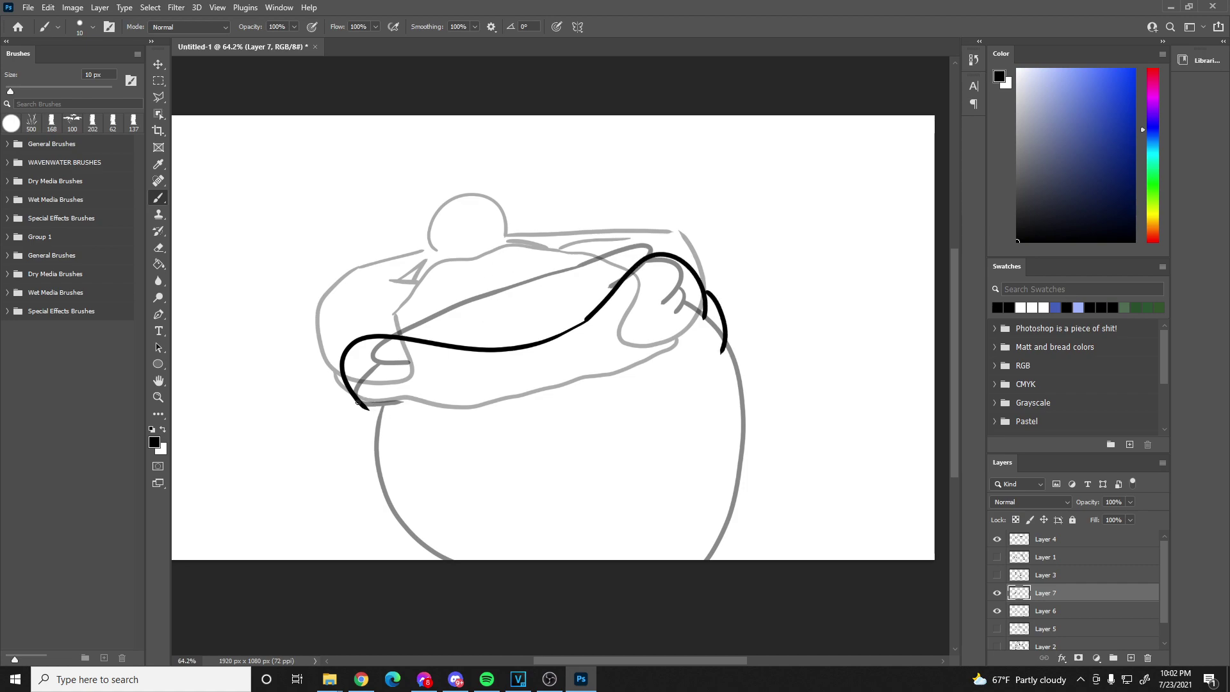
- Ink the body's bulging sides running off the canvas and a short curve inside the body's upper right
{"action": "mouse_move", "coordinate": [369, 404]}
{"action": "left_mouse_down"}
{"action": "mouse_move", "coordinate": [387, 513]}
{"action": "mouse_move", "coordinate": [442, 559]}
{"action": "left_mouse_up"}
{"action": "key", "text": "ctrl+z"}
{"action": "mouse_move", "coordinate": [370, 437]}
{"action": "left_mouse_down"}
{"action": "mouse_move", "coordinate": [363, 485]}
{"action": "mouse_move", "coordinate": [383, 538]}
{"action": "mouse_move", "coordinate": [424, 578]}
{"action": "left_mouse_up"}
{"action": "mouse_move", "coordinate": [728, 336]}
{"action": "left_mouse_down"}
{"action": "mouse_move", "coordinate": [756, 373]}
{"action": "mouse_move", "coordinate": [769, 461]}
{"action": "mouse_move", "coordinate": [745, 521]}
{"action": "mouse_move", "coordinate": [703, 561]}
{"action": "mouse_move", "coordinate": [662, 574]}
{"action": "left_mouse_up"}
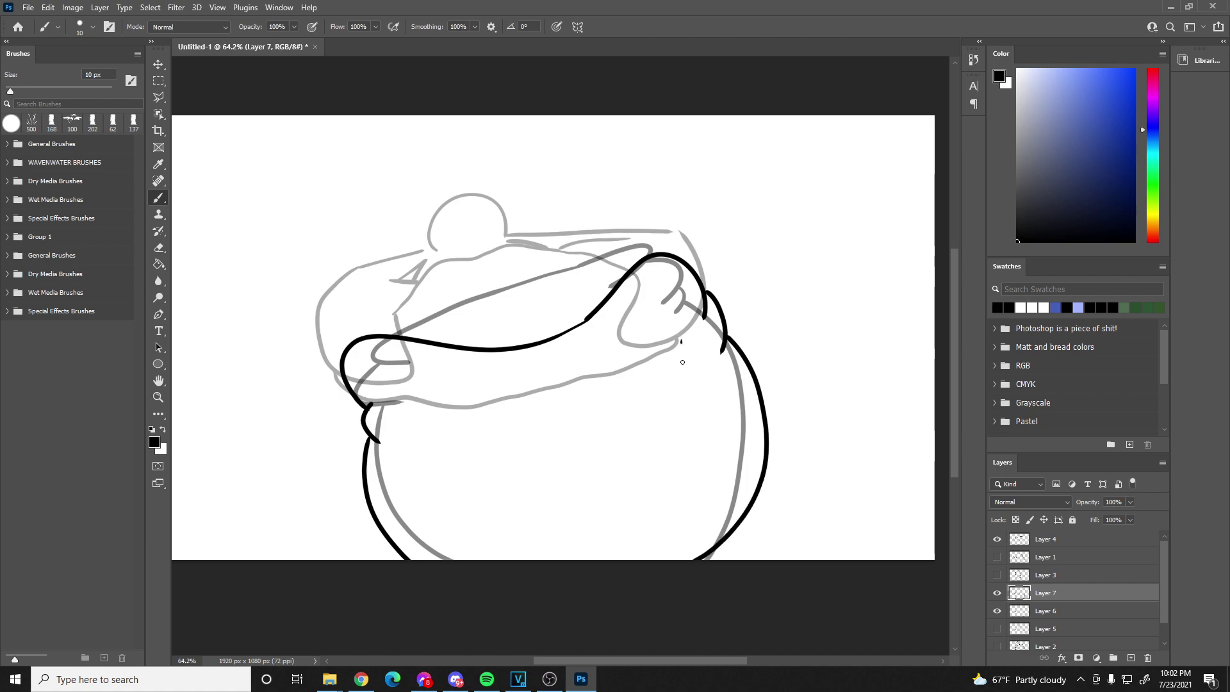
{"action": "left_click_drag", "start_coordinate": [681, 341], "coordinate": [607, 394]}
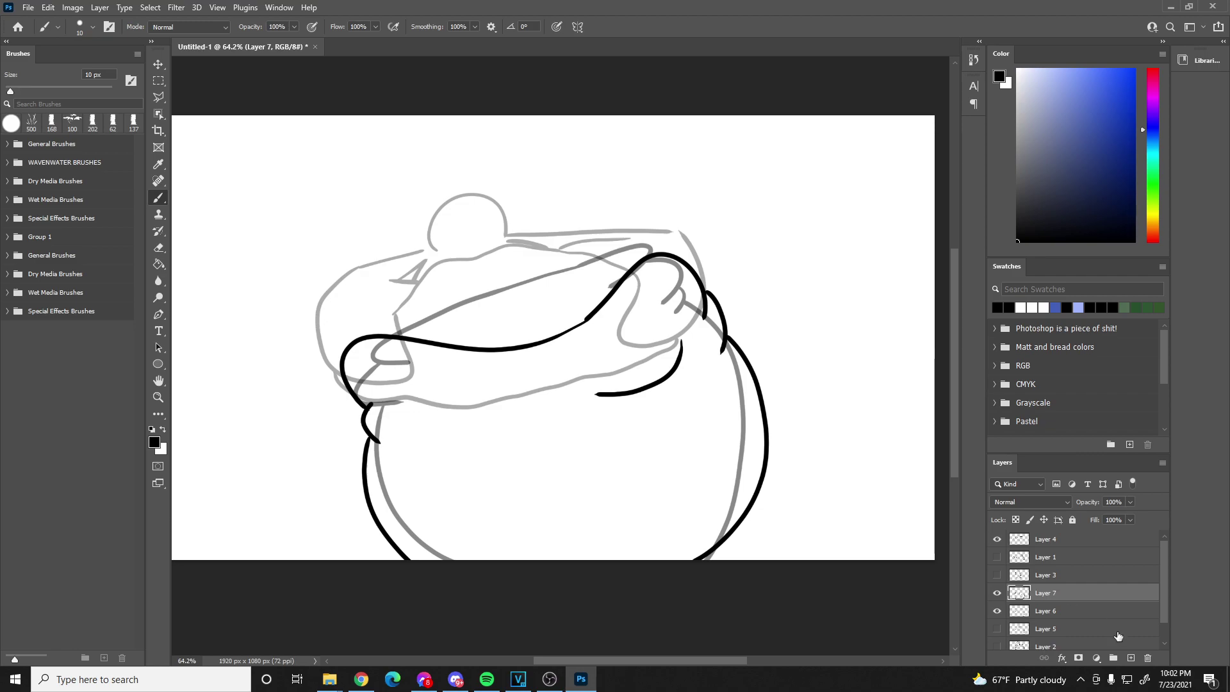
- Add a new layer above Layer 7, restore Layer 6's opacity to 100%, and hide Layer 6
{"action": "left_click", "coordinate": [1130, 658]}
{"action": "left_click", "coordinate": [1059, 634]}
{"action": "left_click", "coordinate": [996, 628]}
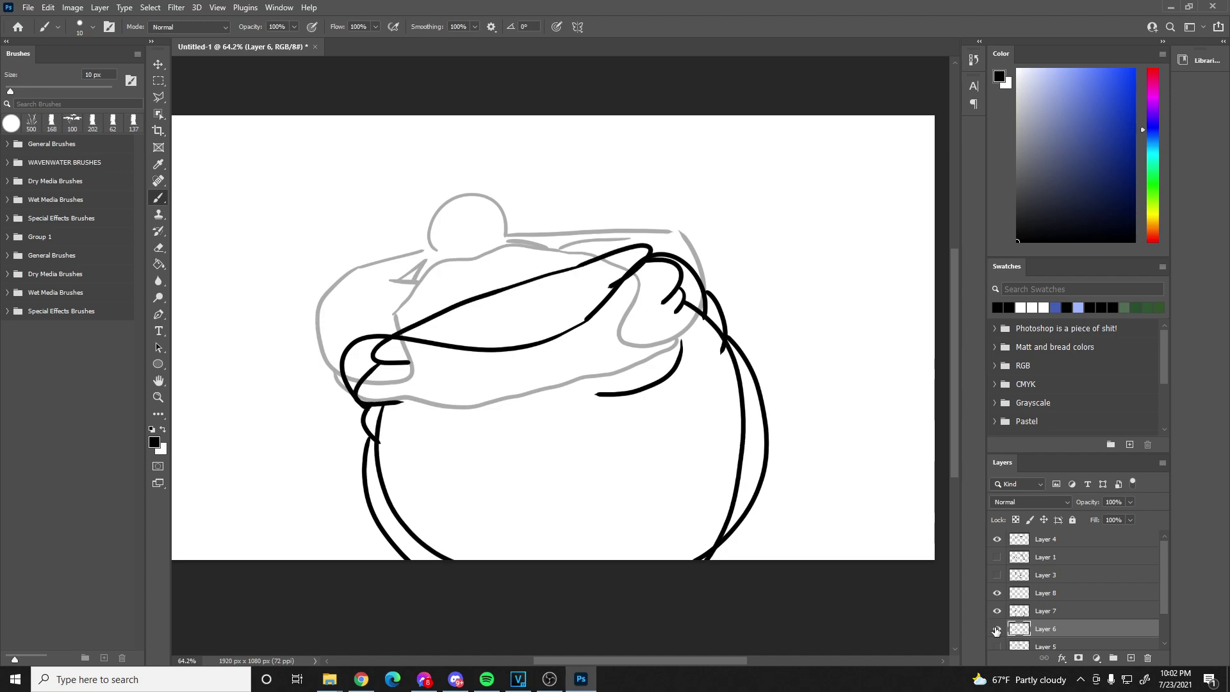
- Set Layer 7's opacity to 71% as a guide and make Layer 8 the active layer
{"action": "left_click", "coordinate": [1020, 610]}
{"action": "left_click_drag", "start_coordinate": [1087, 504], "coordinate": [1078, 504]}
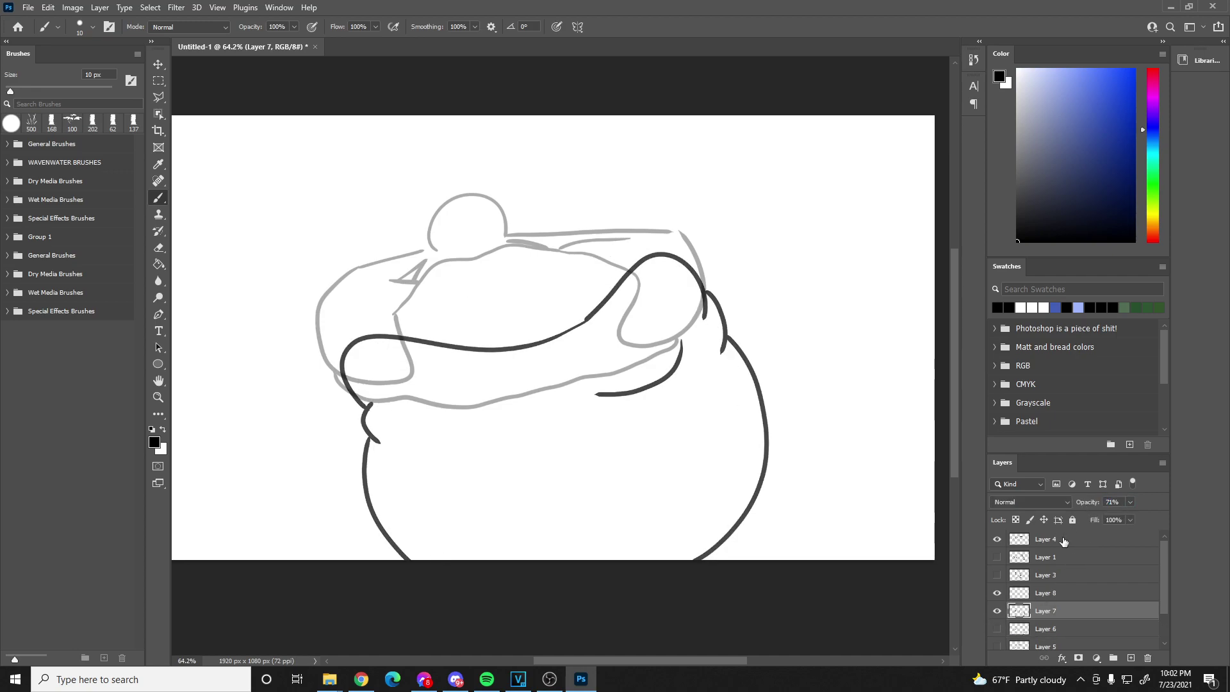
{"action": "left_click", "coordinate": [1018, 593]}
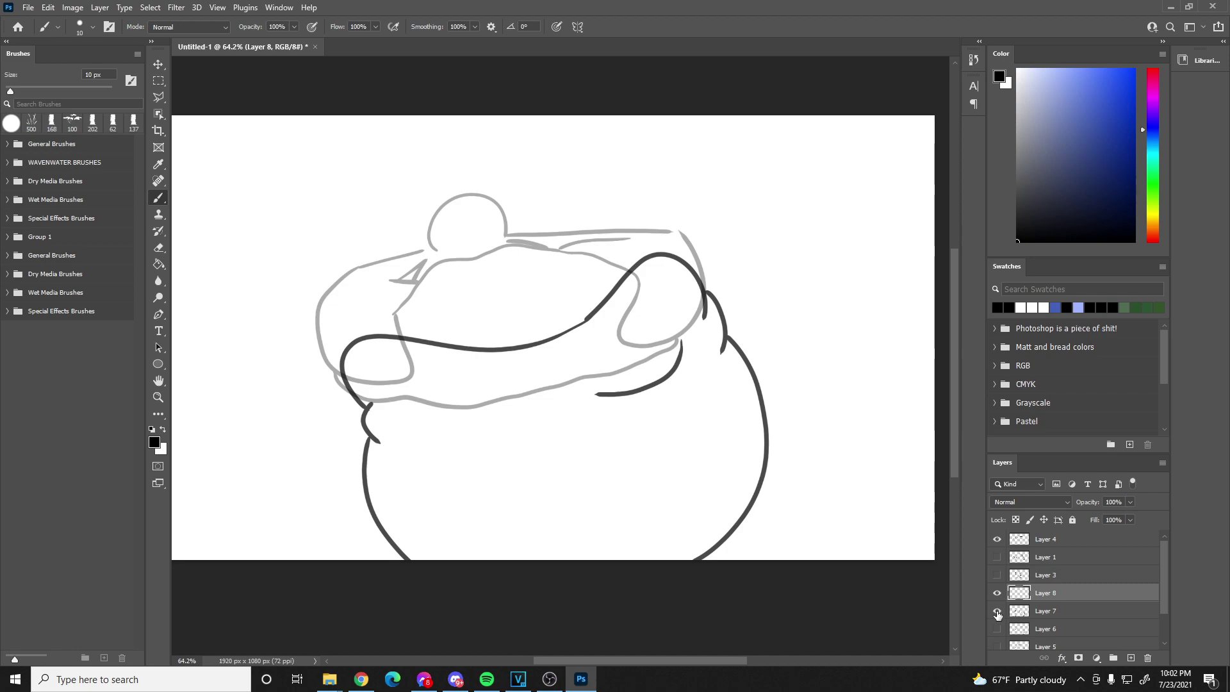
{"action": "left_click", "coordinate": [997, 611]}
{"action": "left_click", "coordinate": [997, 611]}
- On Layer 8, ink a low sagging upper edge with pointed fingers at both ends and the body's wide sides
{"action": "mouse_move", "coordinate": [499, 349]}
{"action": "left_mouse_down"}
{"action": "mouse_move", "coordinate": [348, 350]}
{"action": "mouse_move", "coordinate": [356, 381]}
{"action": "left_mouse_up"}
{"action": "key", "text": "ctrl+z"}
{"action": "mouse_move", "coordinate": [501, 349]}
{"action": "left_mouse_down"}
{"action": "mouse_move", "coordinate": [366, 350]}
{"action": "mouse_move", "coordinate": [407, 366]}
{"action": "mouse_move", "coordinate": [318, 360]}
{"action": "mouse_move", "coordinate": [295, 372]}
{"action": "mouse_move", "coordinate": [372, 406]}
{"action": "mouse_move", "coordinate": [311, 401]}
{"action": "mouse_move", "coordinate": [369, 431]}
{"action": "left_mouse_up"}
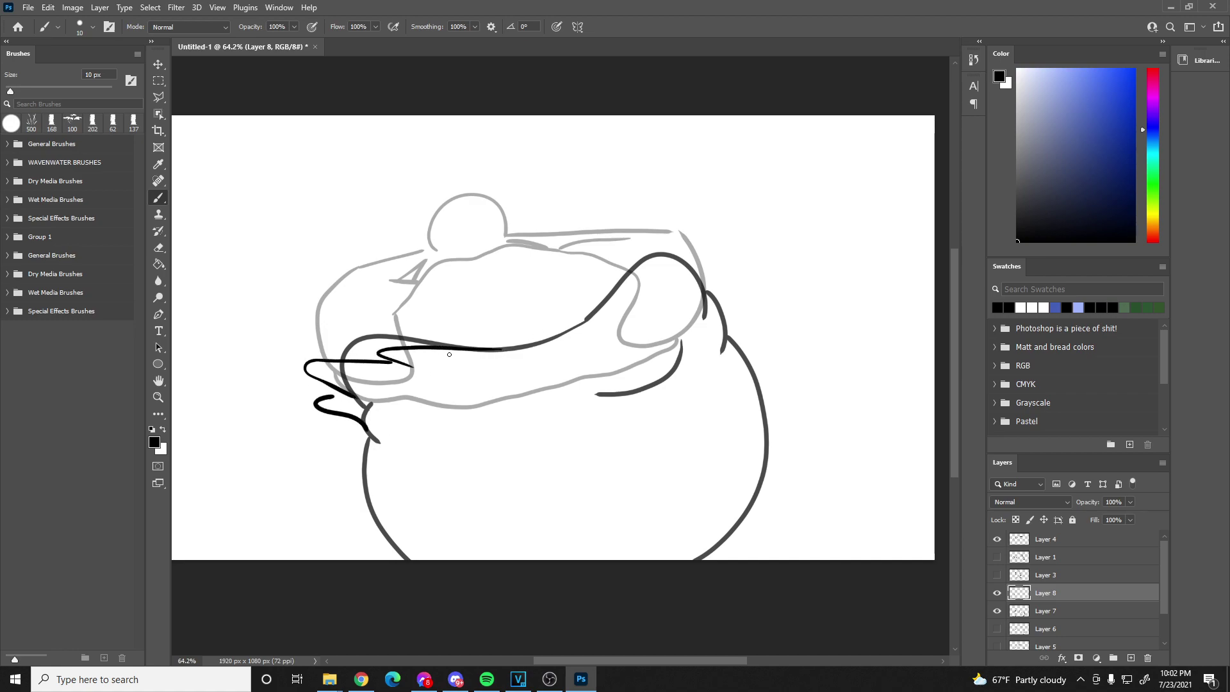
{"action": "mouse_move", "coordinate": [458, 347]}
{"action": "left_mouse_down"}
{"action": "mouse_move", "coordinate": [590, 363]}
{"action": "mouse_move", "coordinate": [597, 346]}
{"action": "mouse_move", "coordinate": [582, 356]}
{"action": "mouse_move", "coordinate": [618, 351]}
{"action": "left_mouse_up"}
{"action": "mouse_move", "coordinate": [646, 308]}
{"action": "left_mouse_down"}
{"action": "mouse_move", "coordinate": [682, 272]}
{"action": "mouse_move", "coordinate": [665, 343]}
{"action": "mouse_move", "coordinate": [712, 300]}
{"action": "mouse_move", "coordinate": [692, 338]}
{"action": "mouse_move", "coordinate": [765, 334]}
{"action": "mouse_move", "coordinate": [727, 370]}
{"action": "mouse_move", "coordinate": [756, 418]}
{"action": "mouse_move", "coordinate": [758, 520]}
{"action": "mouse_move", "coordinate": [720, 559]}
{"action": "left_mouse_up"}
{"action": "mouse_move", "coordinate": [369, 438]}
{"action": "left_mouse_down"}
{"action": "mouse_move", "coordinate": [360, 468]}
{"action": "mouse_move", "coordinate": [369, 532]}
{"action": "mouse_move", "coordinate": [397, 562]}
{"action": "left_mouse_up"}
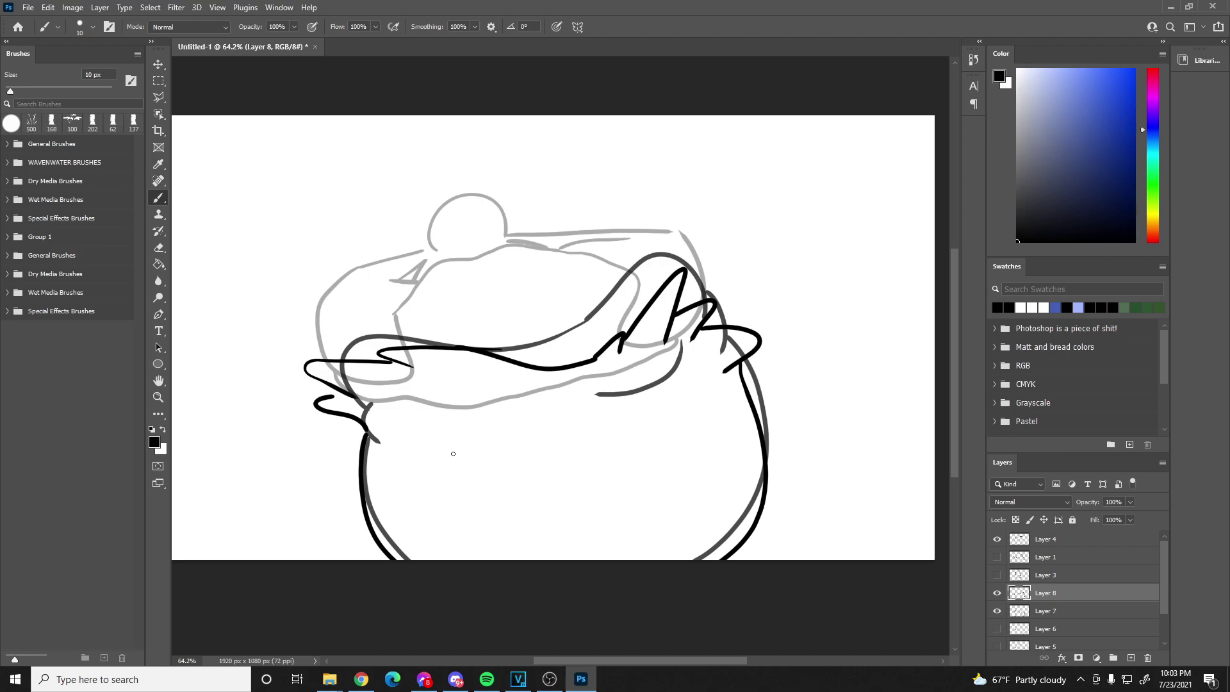
- Restore Layer 7's opacity to 100% and hide Layers 7 and 8
{"action": "left_click_drag", "start_coordinate": [997, 592], "coordinate": [997, 614]}
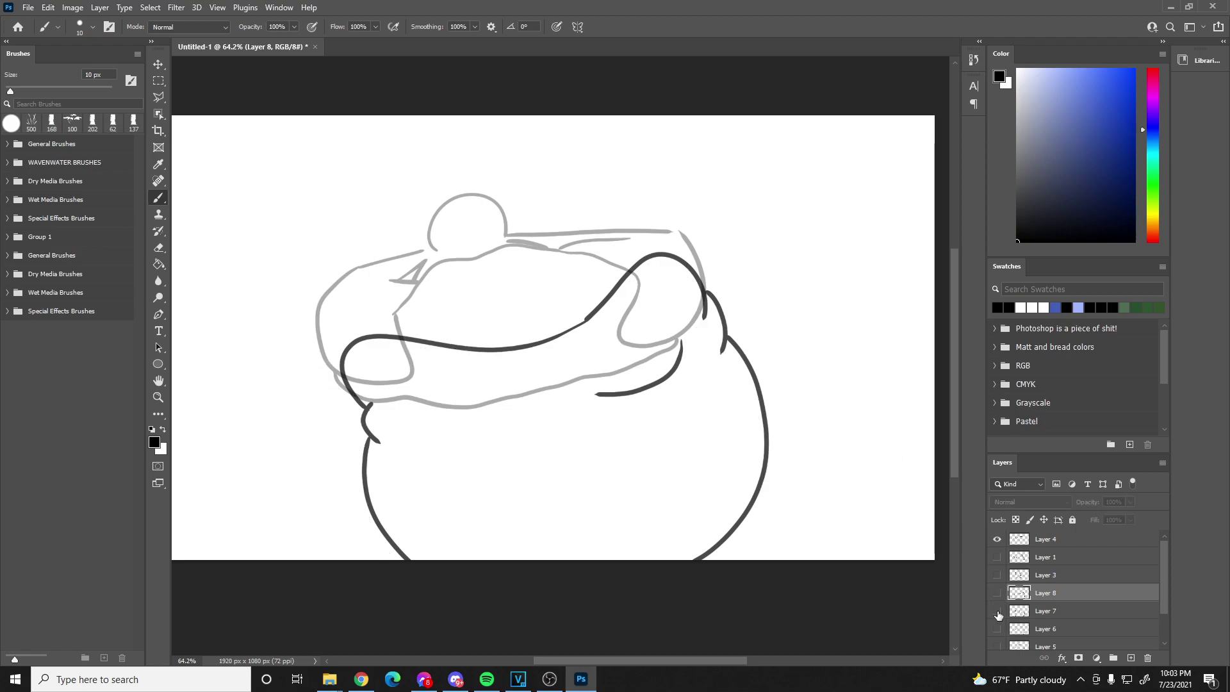
{"action": "left_click", "coordinate": [1043, 612]}
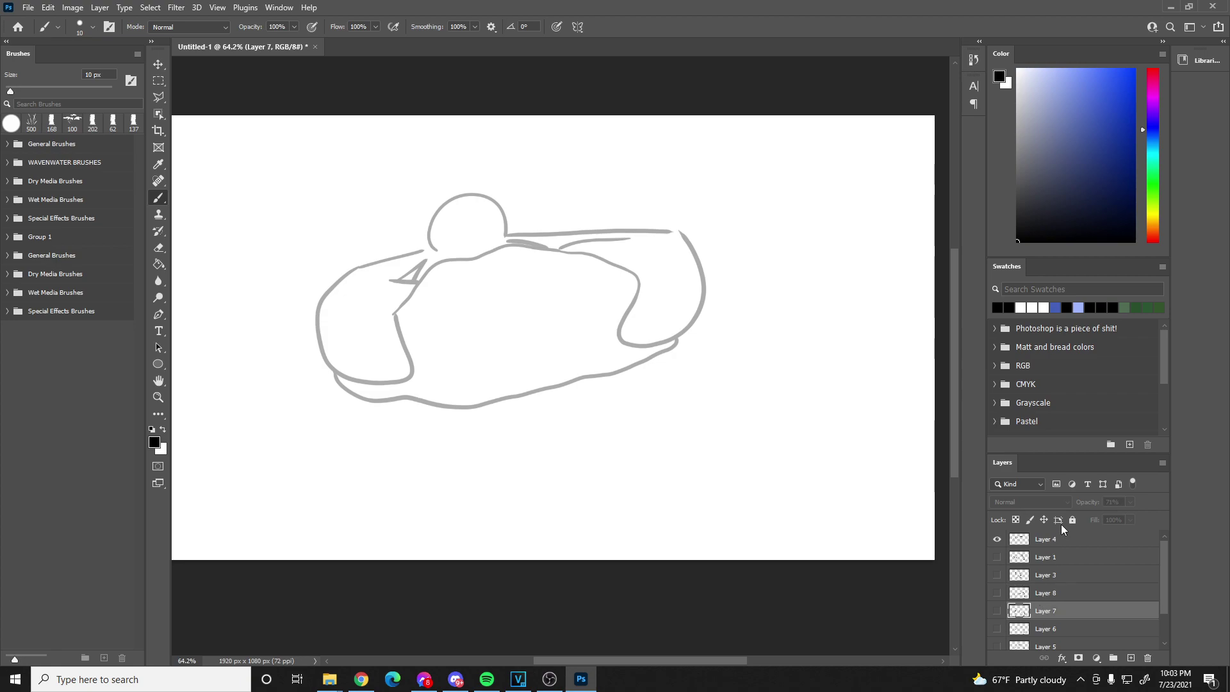
{"action": "left_click", "coordinate": [996, 610]}
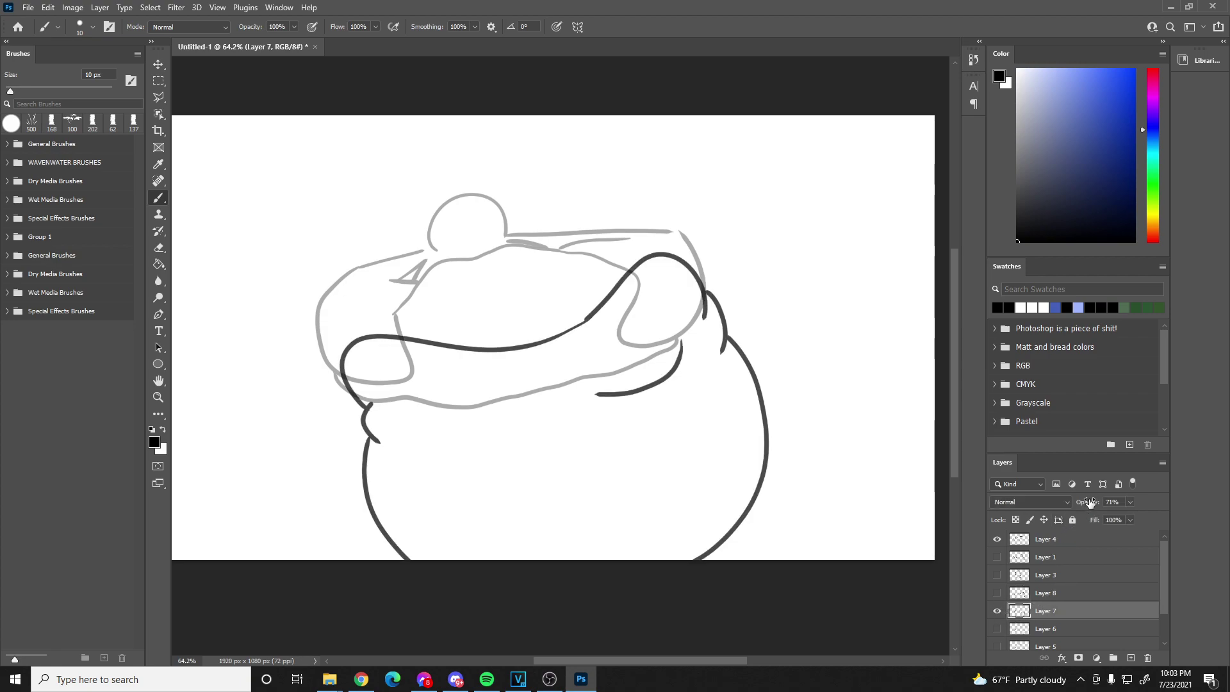
{"action": "left_click", "coordinate": [997, 592]}
{"action": "left_click", "coordinate": [996, 611]}
- Show Layers 2, 5, 6, 7 and 8 one at a time to compare the successive poses
{"action": "scroll", "coordinate": [997, 608], "scroll_direction": "down", "scroll_amount": 2}
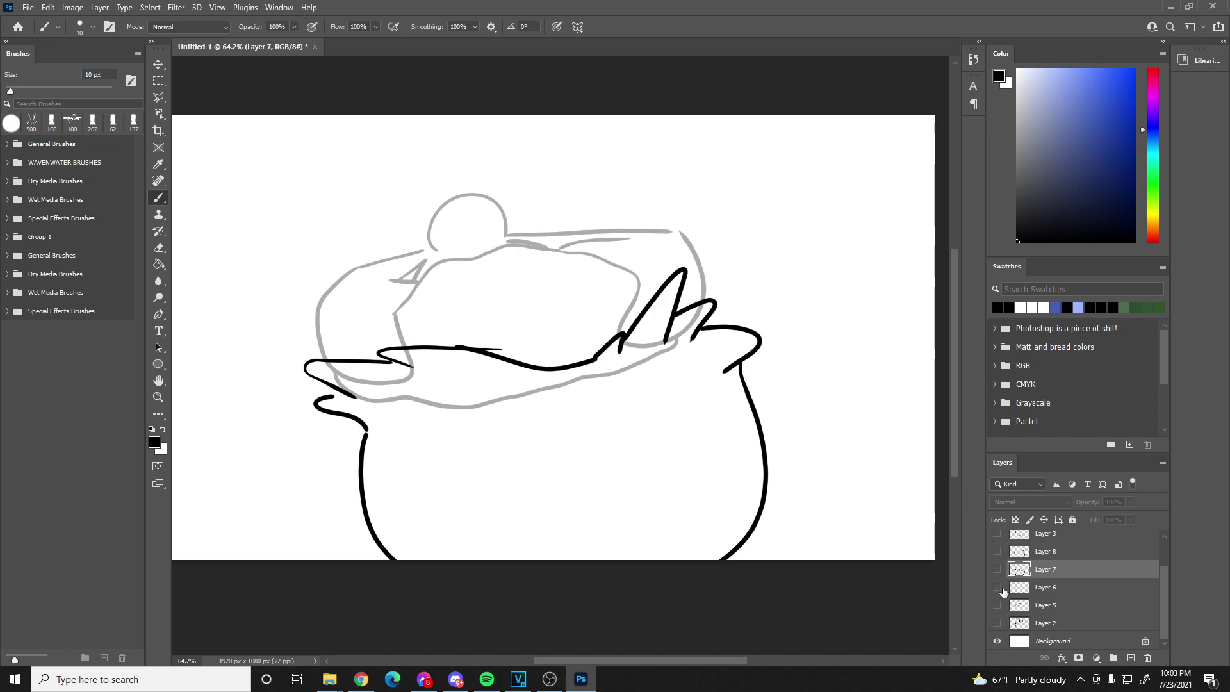
{"action": "left_click", "coordinate": [999, 587]}
{"action": "left_click", "coordinate": [996, 623]}
{"action": "left_click", "coordinate": [996, 623]}
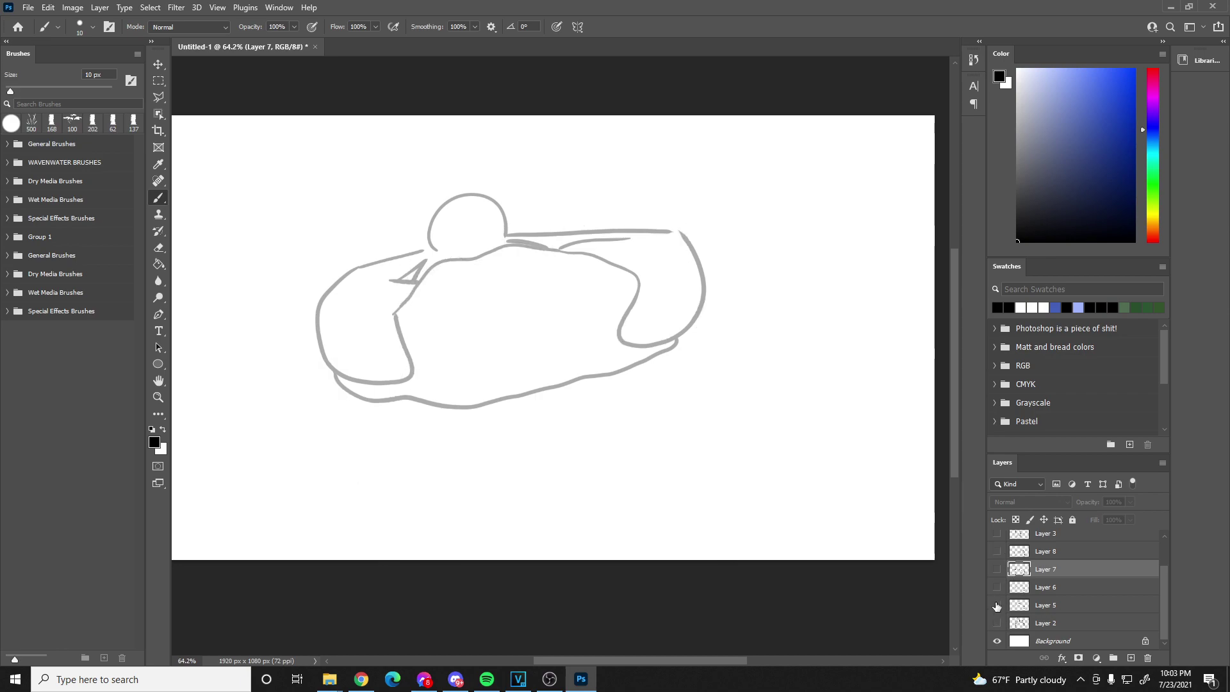
{"action": "left_click", "coordinate": [996, 606]}
{"action": "left_click", "coordinate": [996, 605]}
{"action": "left_click", "coordinate": [997, 587]}
{"action": "left_click", "coordinate": [996, 588]}
{"action": "left_click", "coordinate": [996, 570]}
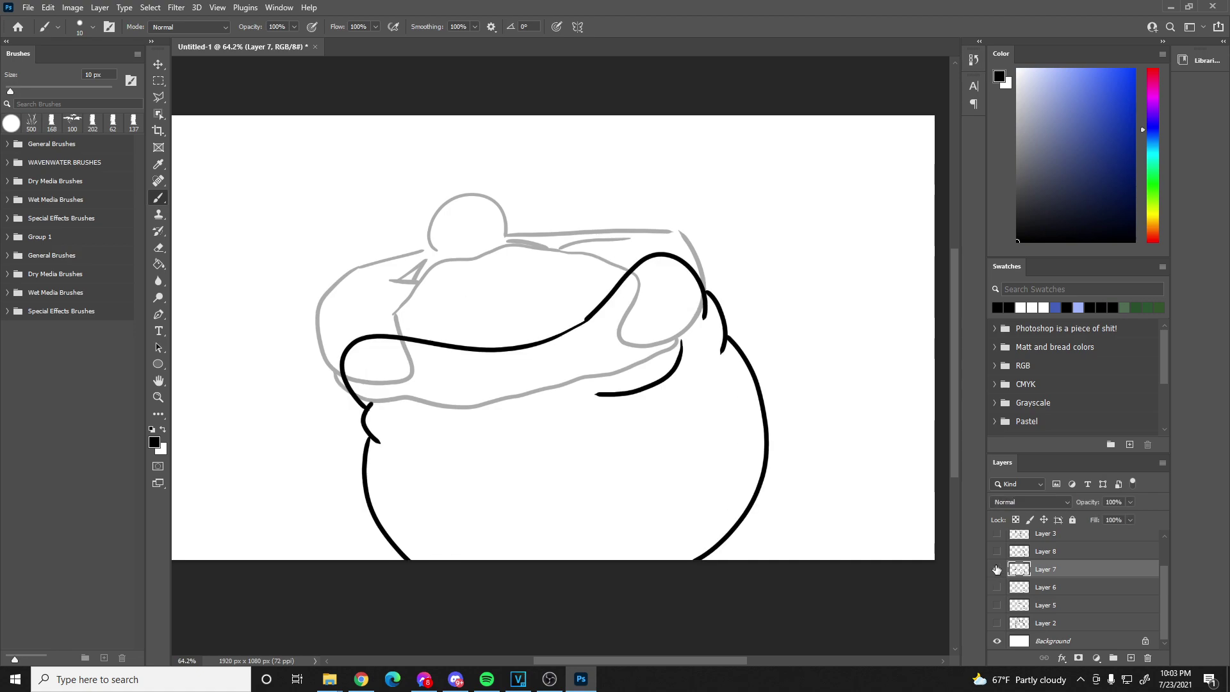
{"action": "left_click", "coordinate": [996, 569]}
{"action": "left_click", "coordinate": [998, 551]}
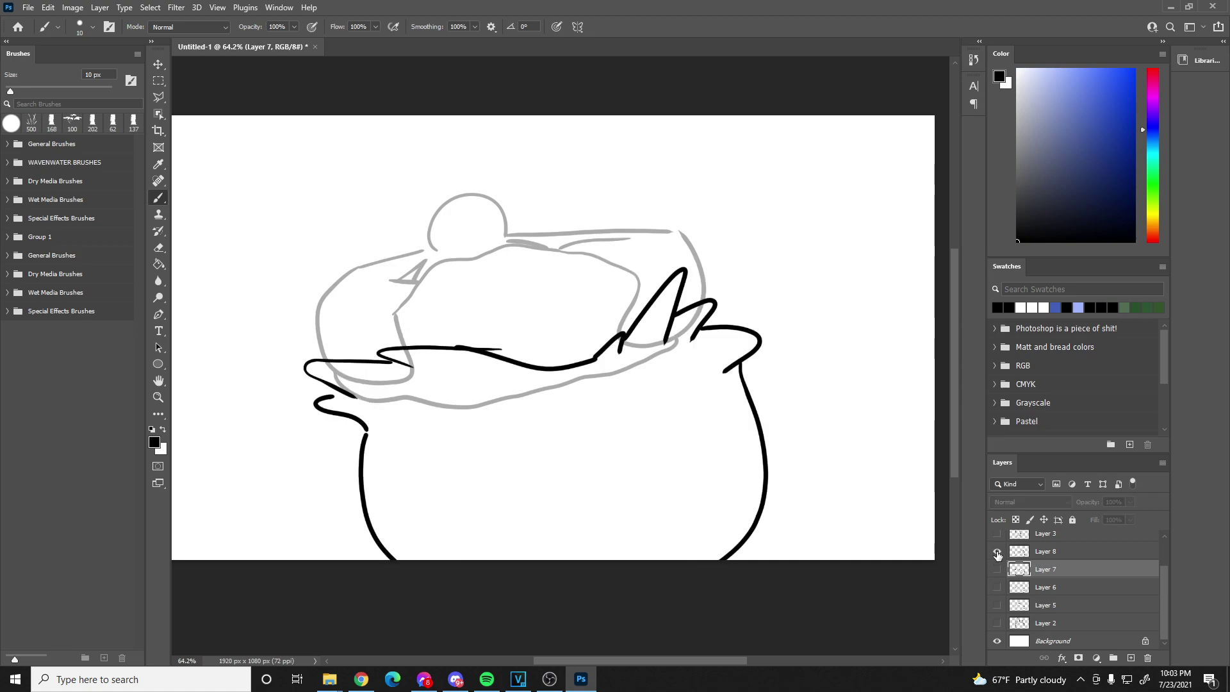
{"action": "scroll", "coordinate": [996, 554], "scroll_direction": "up", "scroll_amount": 1}
{"action": "left_click", "coordinate": [996, 551]}
{"action": "left_click", "coordinate": [997, 552]}
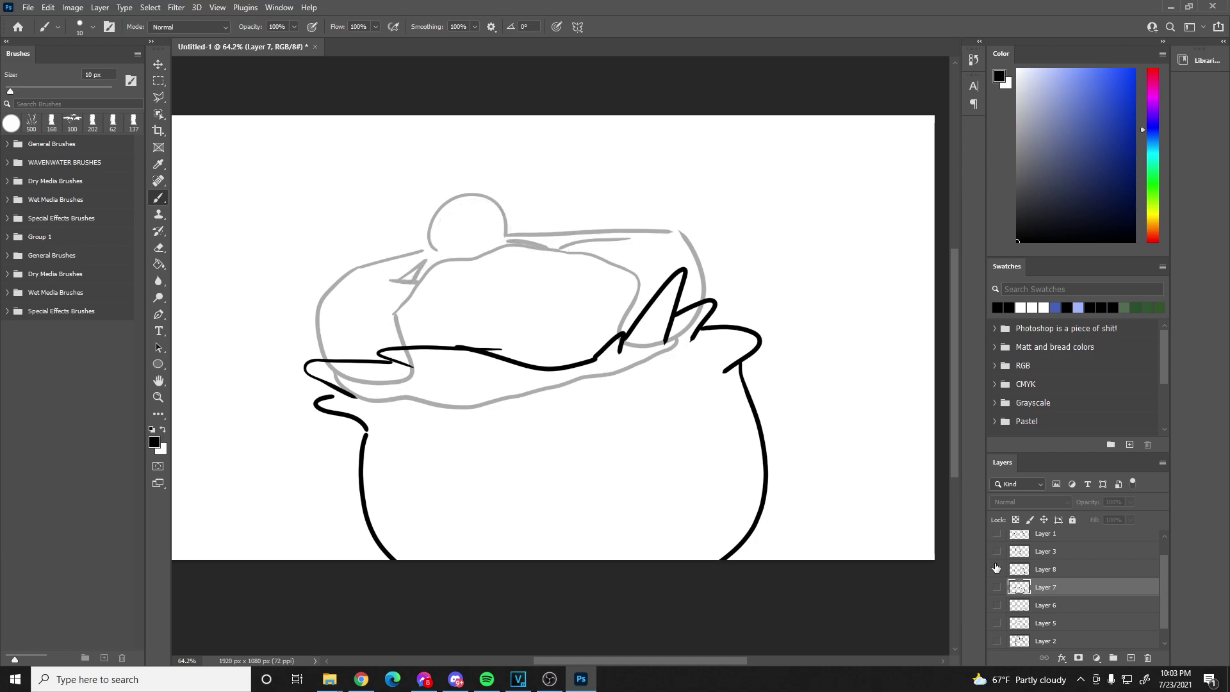
{"action": "left_click", "coordinate": [996, 568]}
{"action": "scroll", "coordinate": [999, 609], "scroll_direction": "down", "scroll_amount": 1}
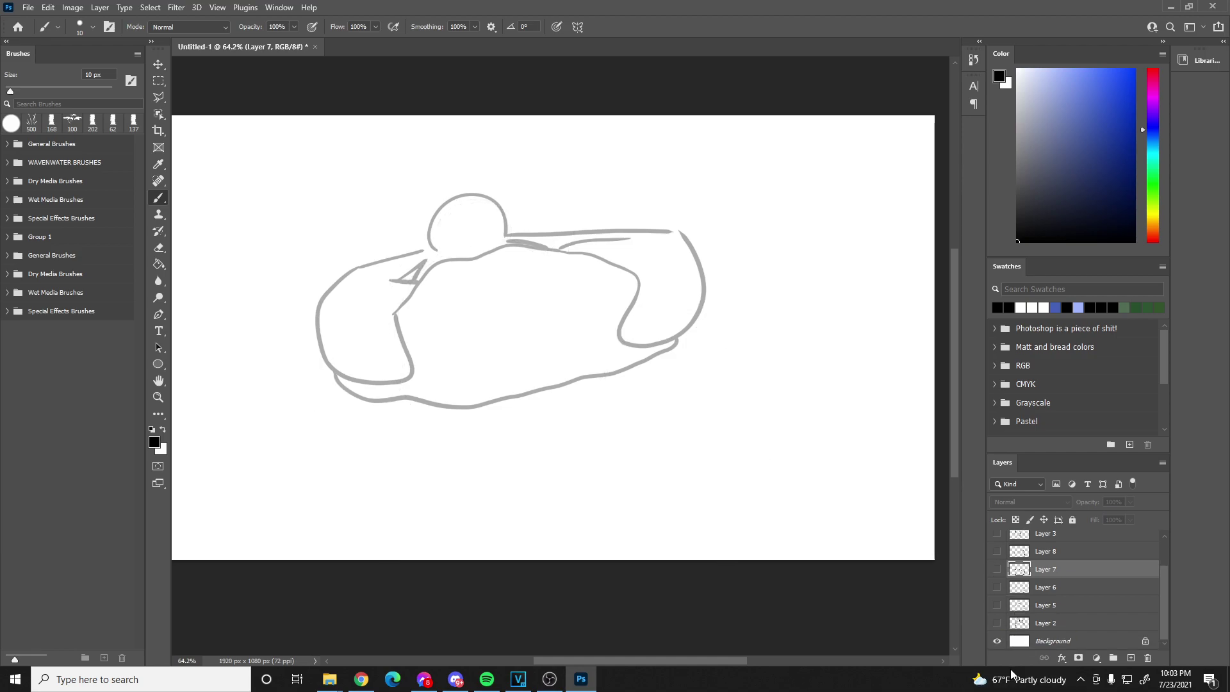
{"action": "left_click", "coordinate": [1045, 595]}
{"action": "key", "text": "alt+bracketright"}
{"action": "left_click", "coordinate": [998, 622]}
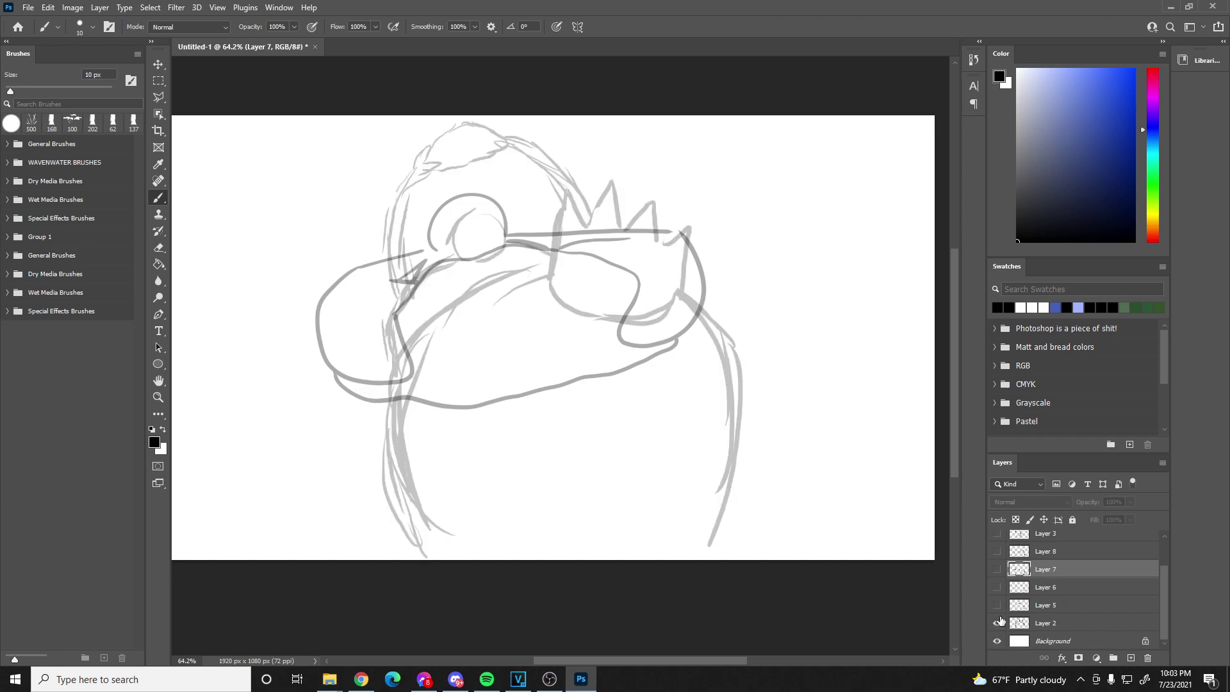
{"action": "left_click", "coordinate": [997, 622]}
- Show Layer 6, add a new layer directly beneath it, and hide Layer 4
{"action": "left_click", "coordinate": [997, 587]}
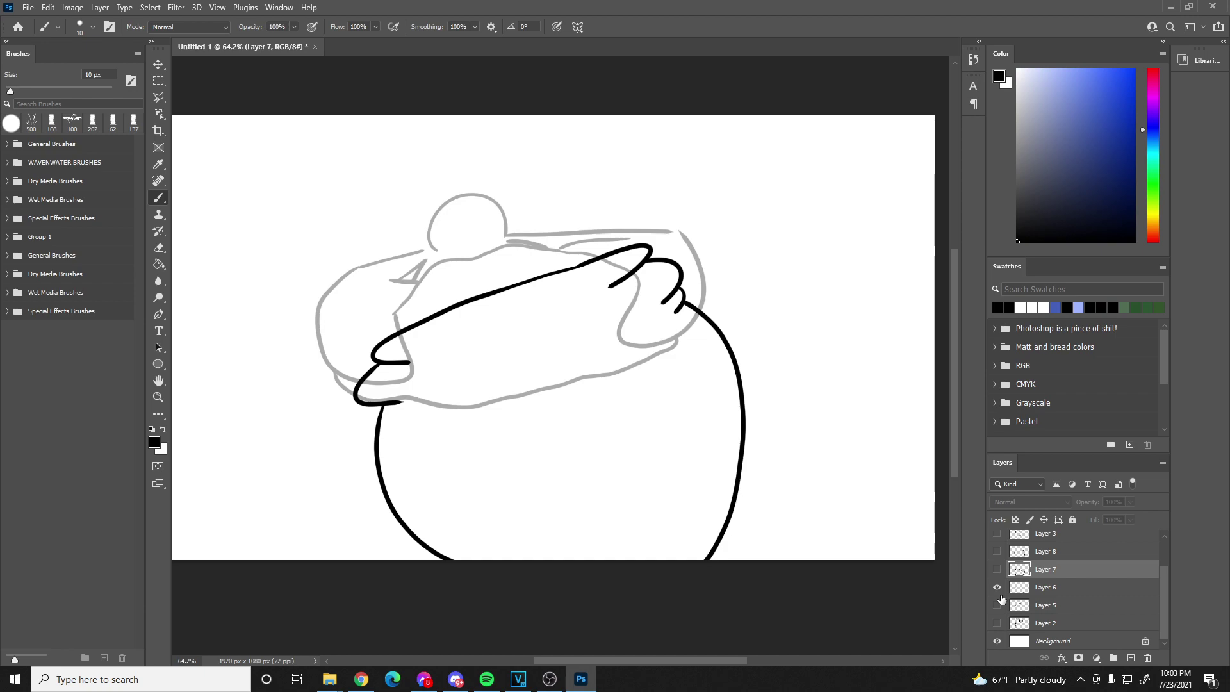
{"action": "left_click", "coordinate": [1037, 587]}
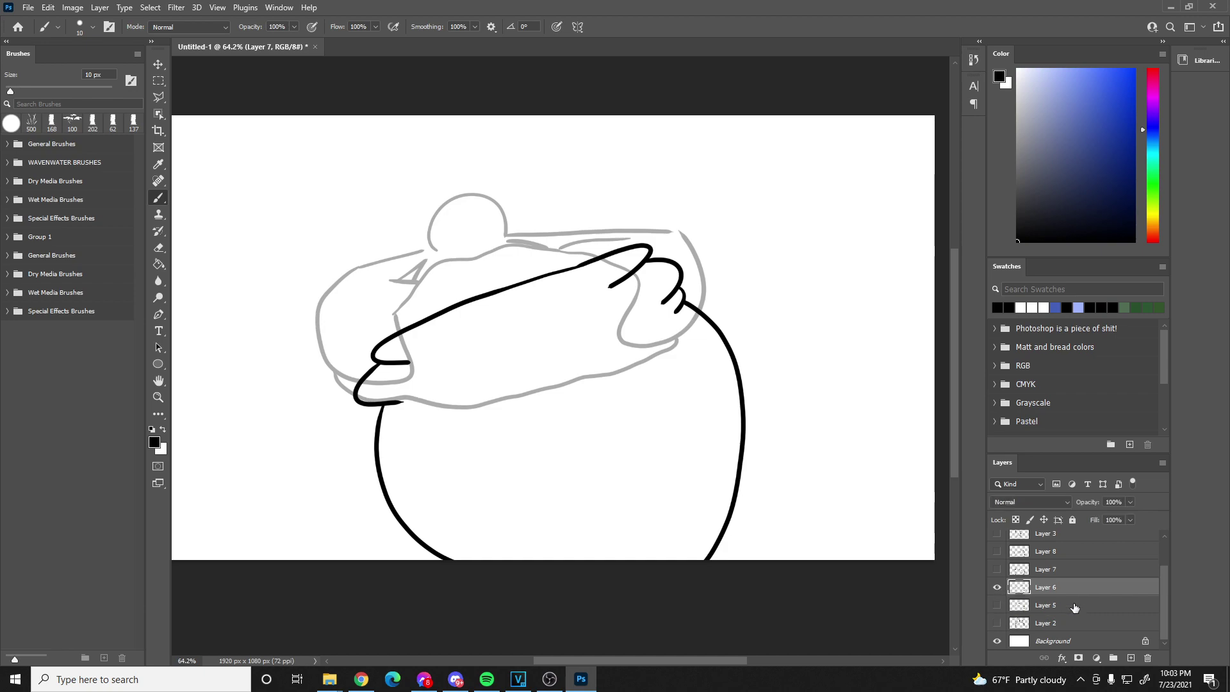
{"action": "left_click", "coordinate": [1130, 658]}
{"action": "left_click_drag", "start_coordinate": [1074, 593], "coordinate": [1058, 615]}
{"action": "scroll", "coordinate": [1013, 613], "scroll_direction": "up", "scroll_amount": 2}
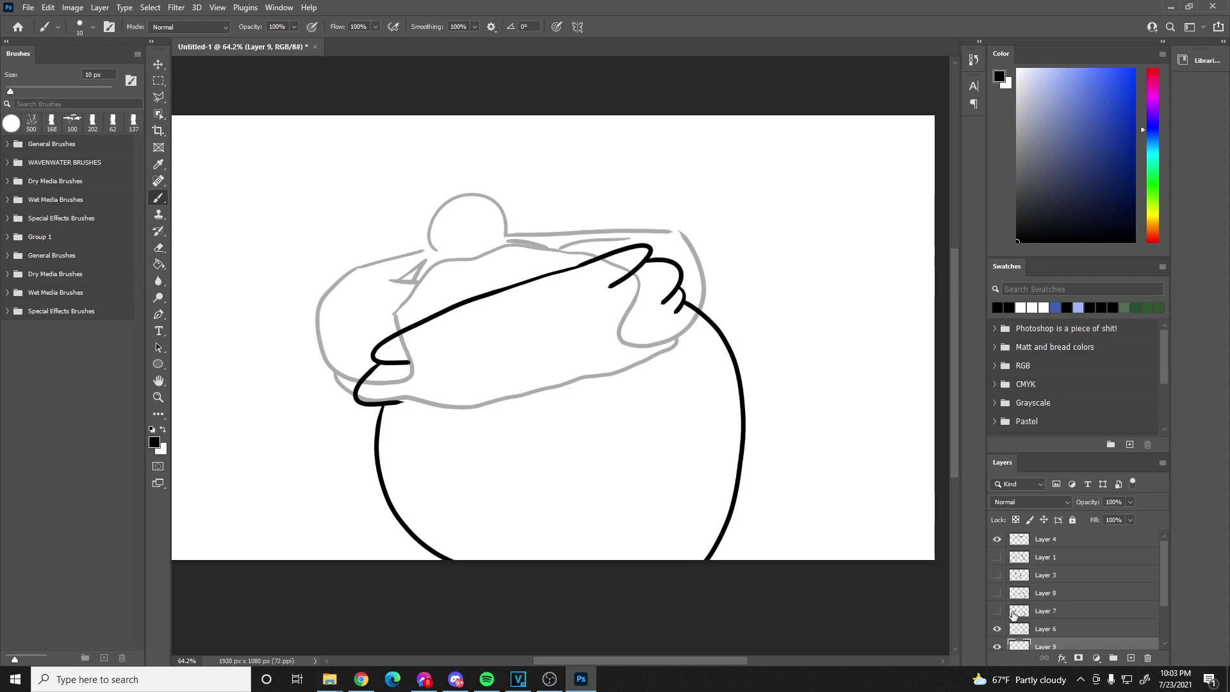
{"action": "left_click", "coordinate": [997, 539]}
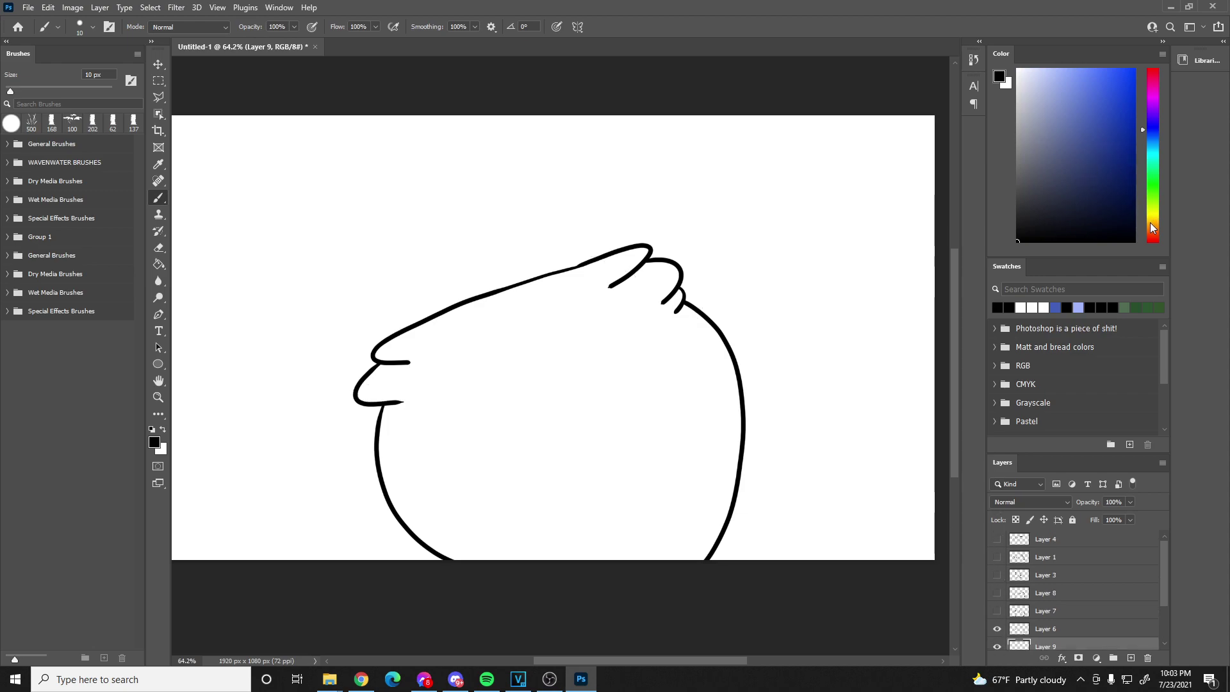
- Bring the Smack 1 reference image from the Desktop folder in File Explorer into the document and commit its placement
{"action": "mouse_move", "coordinate": [362, 685]}
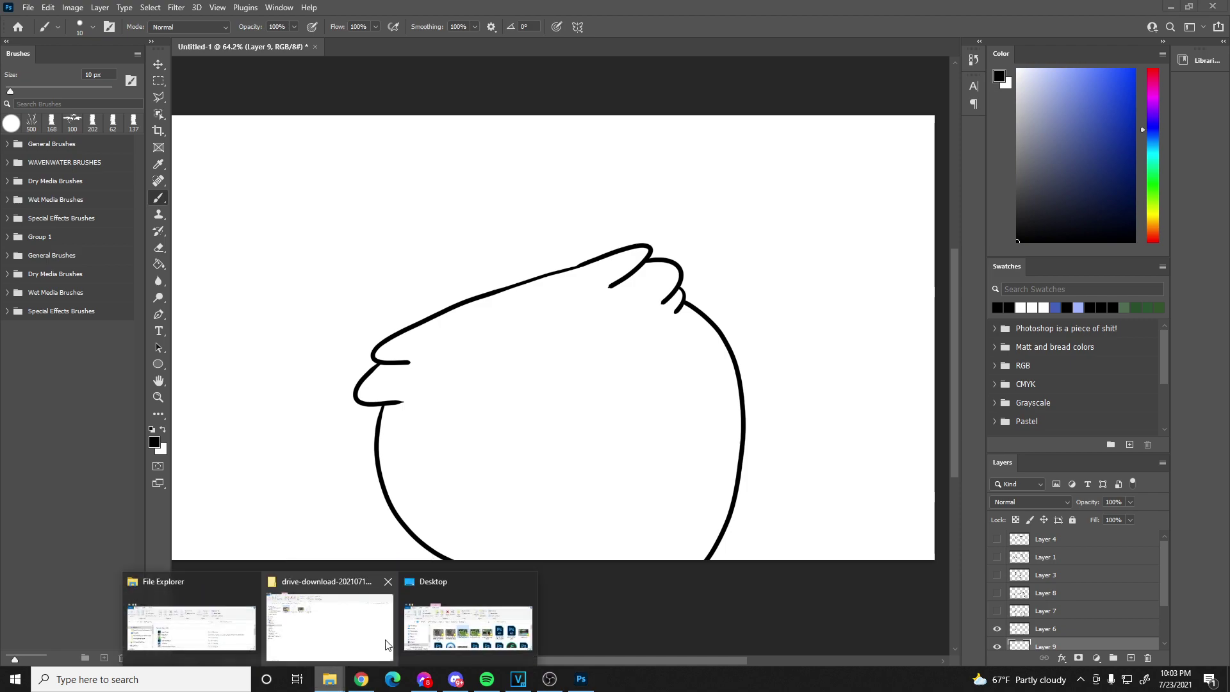
{"action": "left_click", "coordinate": [466, 620]}
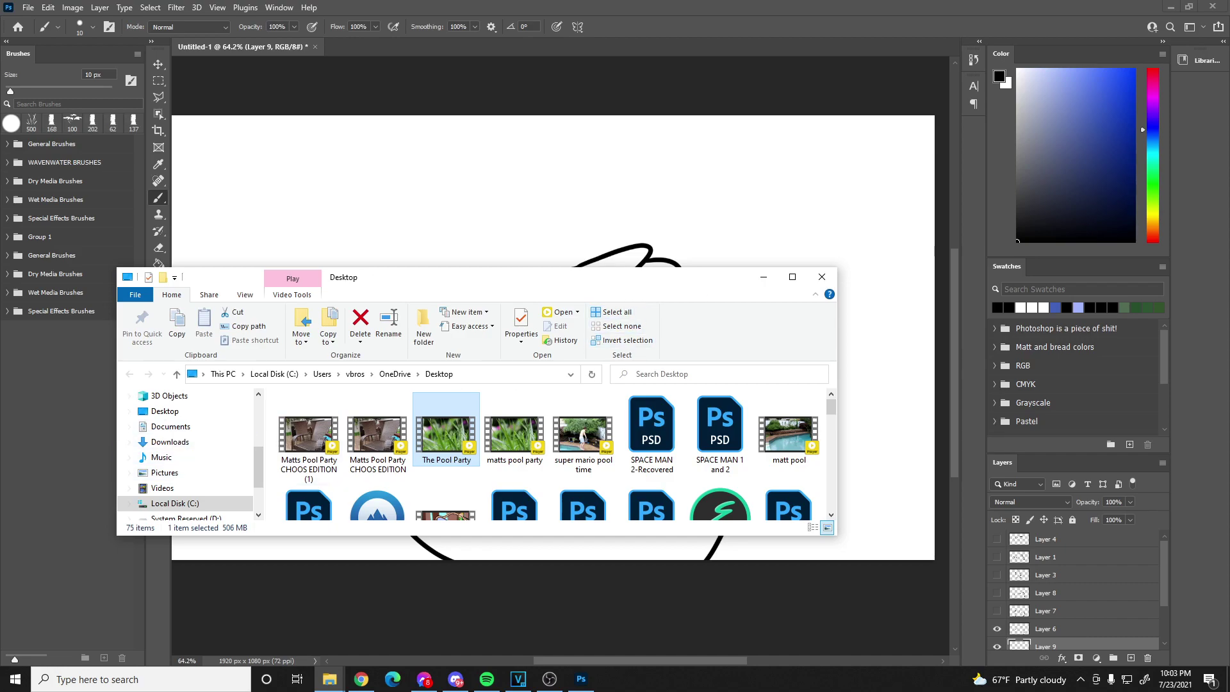
{"action": "key", "text": "alt+Tab"}
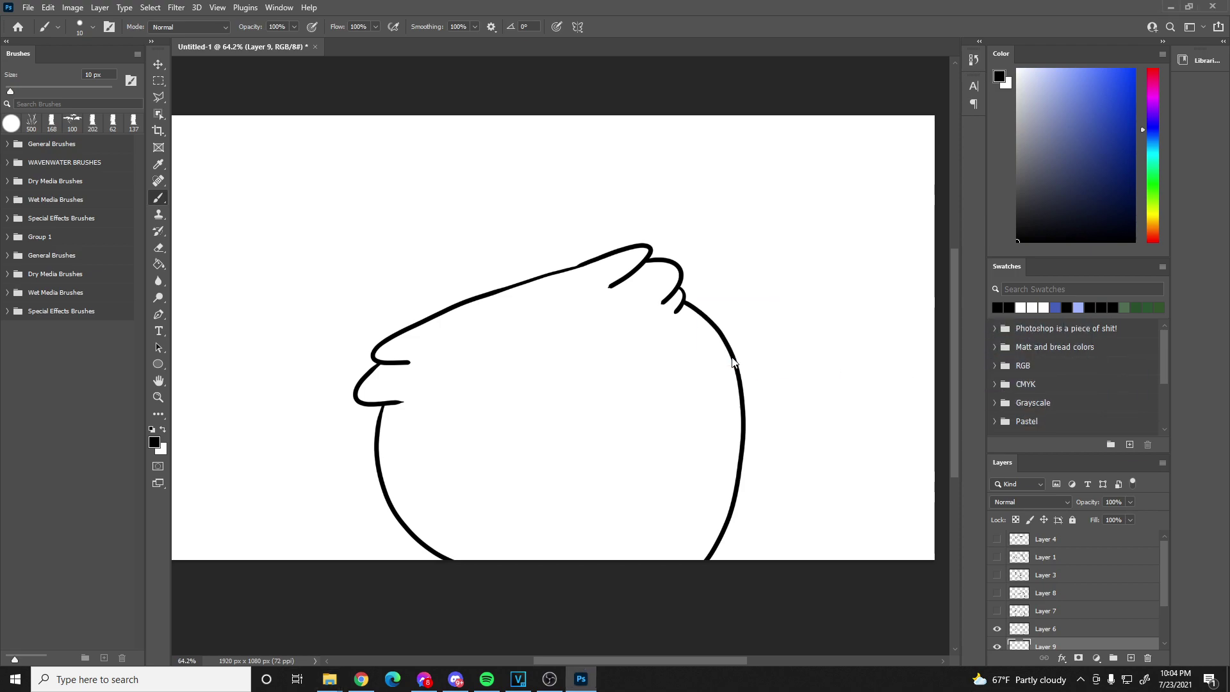
{"action": "key", "text": "ctrl+v"}
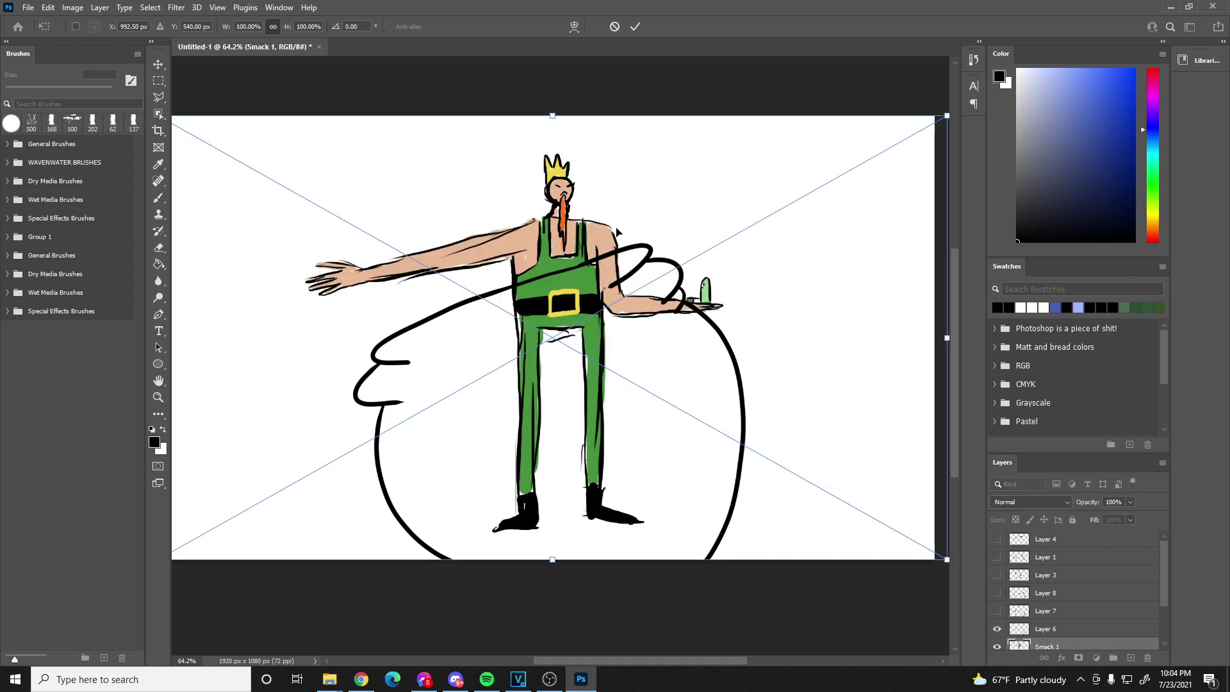
{"action": "scroll", "coordinate": [581, 218], "scroll_direction": "up", "scroll_amount": 2}
{"action": "scroll", "coordinate": [582, 217], "scroll_direction": "up", "scroll_amount": 1}
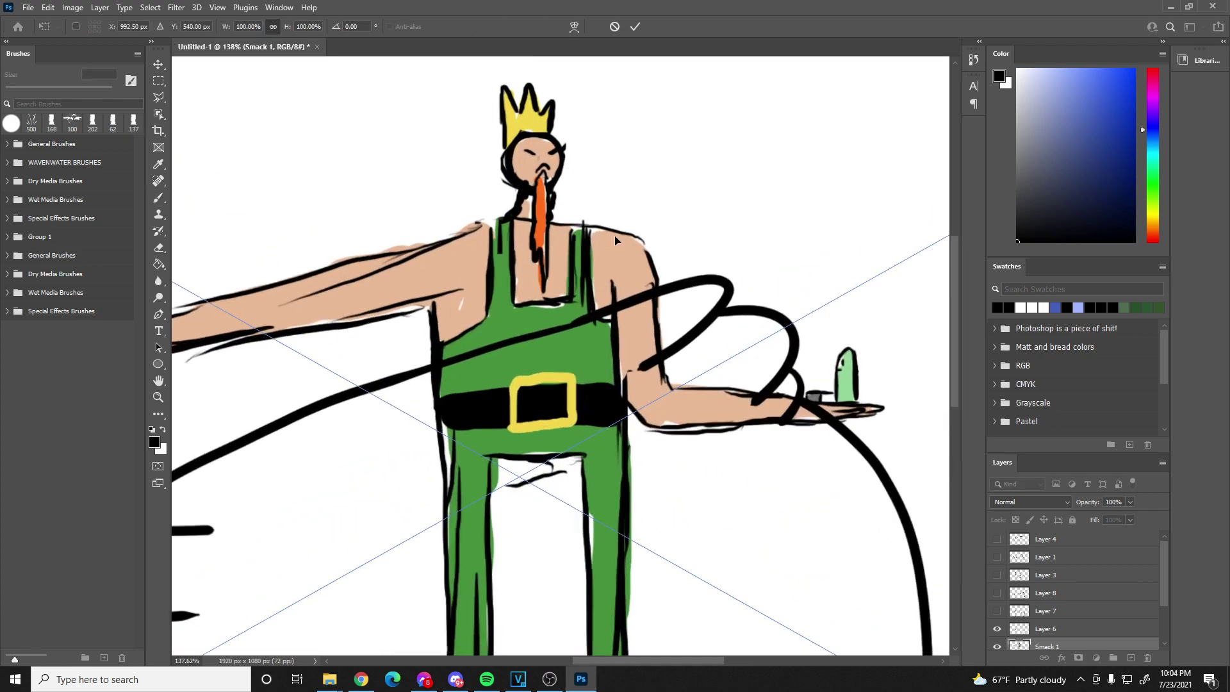
{"action": "left_click", "coordinate": [635, 26]}
- Sample the reference figure's skin tone as the foreground color and delete the Smack 1 layer
{"action": "key", "text": "i"}
{"action": "left_click", "coordinate": [616, 262]}
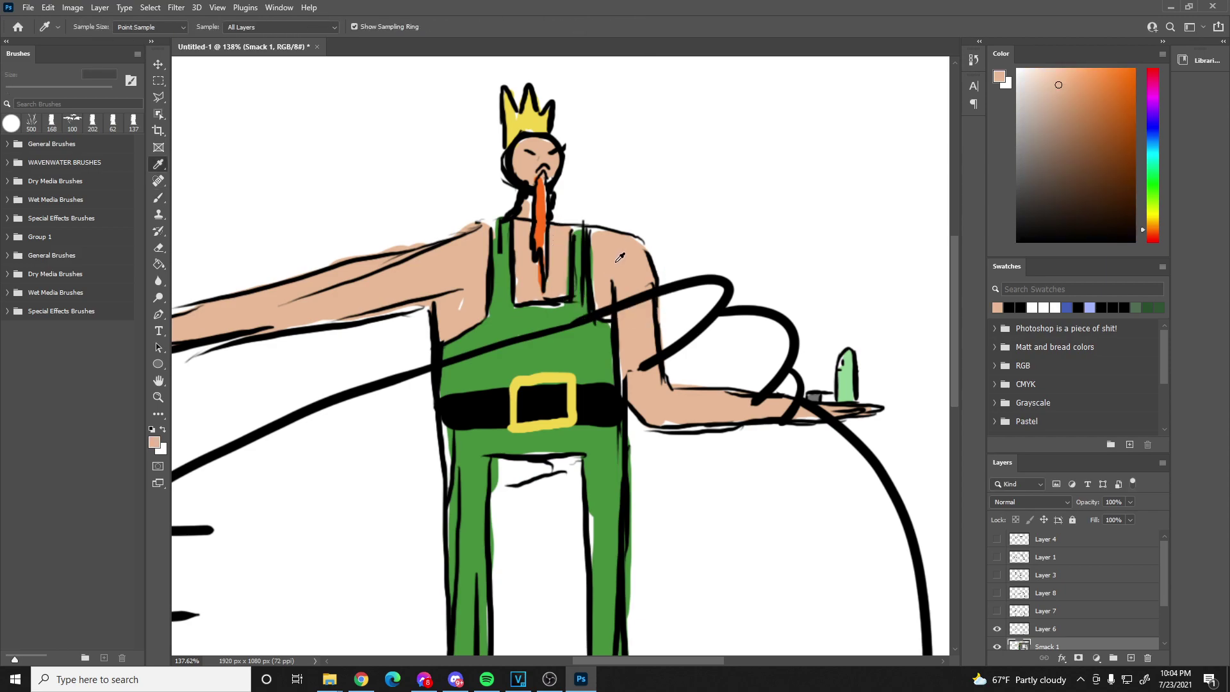
{"action": "key", "text": "Delete"}
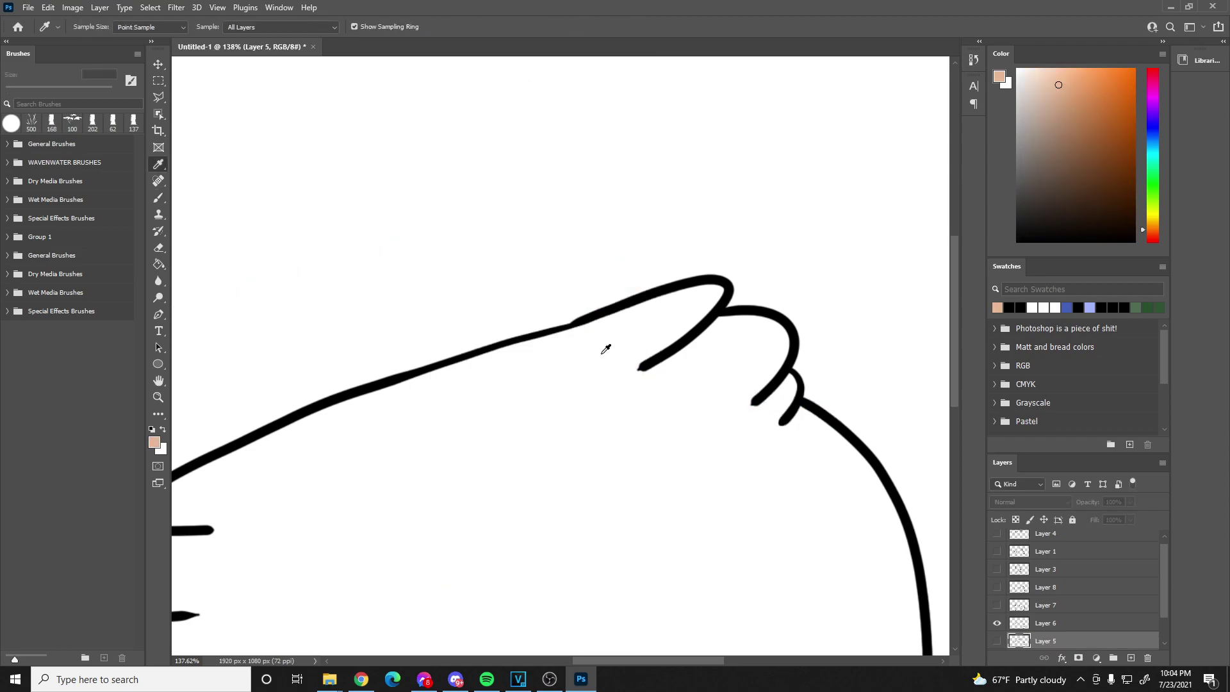
- Add a new layer directly beneath Layer 6 and set the brush size to 125 px
{"action": "scroll", "coordinate": [605, 350], "scroll_direction": "down", "scroll_amount": 4}
{"action": "scroll", "coordinate": [916, 611], "scroll_direction": "up", "scroll_amount": 1}
{"action": "left_click", "coordinate": [996, 623]}
{"action": "left_click", "coordinate": [1130, 658]}
{"action": "key", "text": "b"}
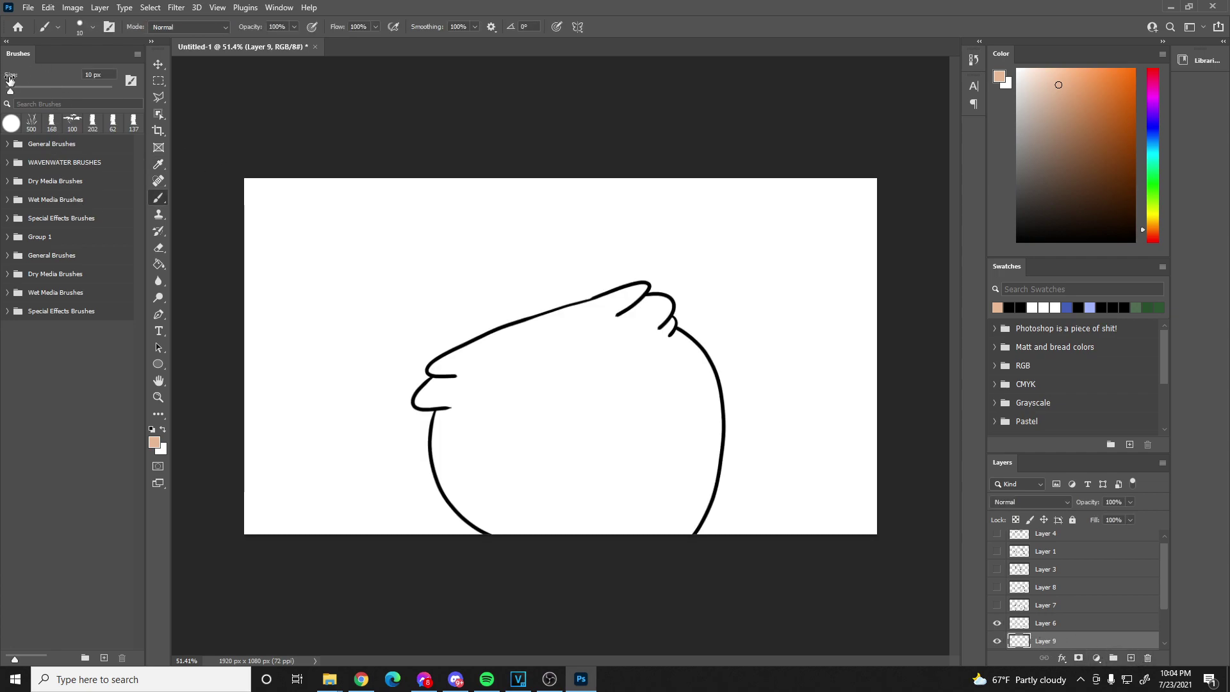
{"action": "left_click_drag", "start_coordinate": [12, 91], "coordinate": [65, 91]}
- Paint the body and hands of the Layer 6 figure in the skin tone, setting the brush smoothing to 0%
{"action": "mouse_move", "coordinate": [518, 470]}
{"action": "left_mouse_down"}
{"action": "mouse_move", "coordinate": [481, 425]}
{"action": "mouse_move", "coordinate": [482, 448]}
{"action": "left_mouse_up"}
{"action": "left_click_drag", "start_coordinate": [450, 392], "coordinate": [460, 490]}
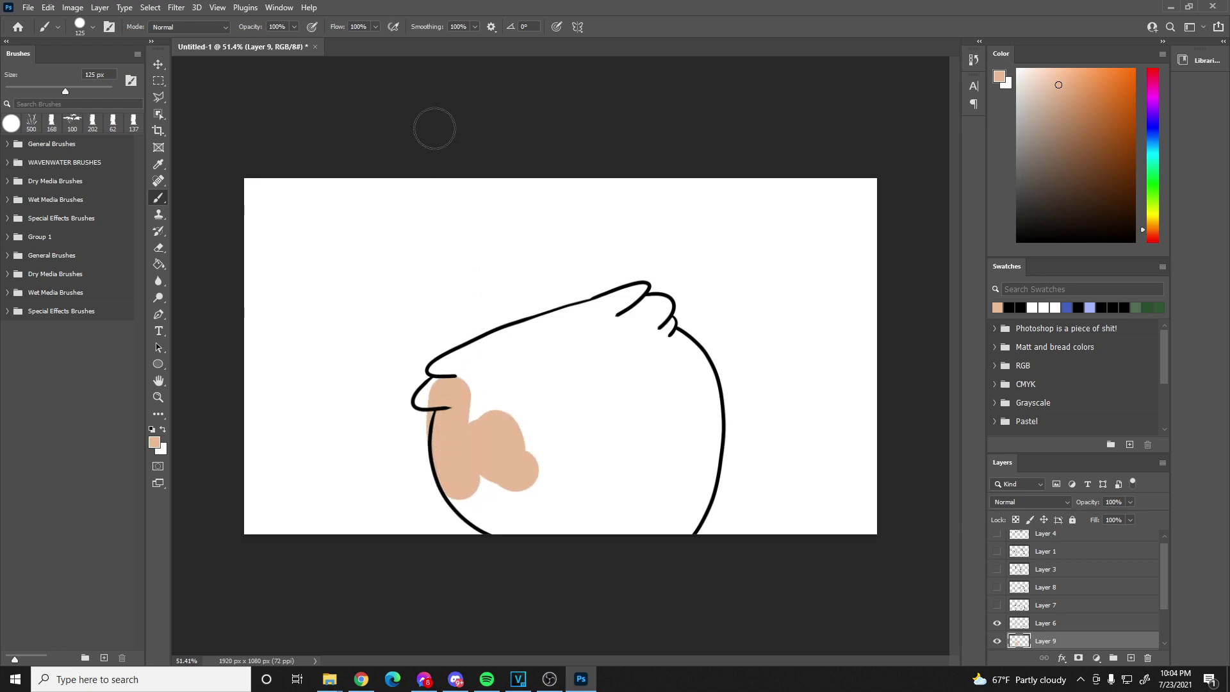
{"action": "left_click_drag", "start_coordinate": [417, 27], "coordinate": [341, 80]}
{"action": "left_click", "coordinate": [457, 379]}
{"action": "mouse_move", "coordinate": [457, 378]}
{"action": "left_mouse_down"}
{"action": "mouse_move", "coordinate": [626, 301]}
{"action": "mouse_move", "coordinate": [697, 386]}
{"action": "mouse_move", "coordinate": [683, 525]}
{"action": "mouse_move", "coordinate": [700, 458]}
{"action": "mouse_move", "coordinate": [684, 488]}
{"action": "mouse_move", "coordinate": [663, 473]}
{"action": "mouse_move", "coordinate": [649, 513]}
{"action": "mouse_move", "coordinate": [663, 345]}
{"action": "mouse_move", "coordinate": [584, 565]}
{"action": "mouse_move", "coordinate": [612, 308]}
{"action": "mouse_move", "coordinate": [577, 419]}
{"action": "mouse_move", "coordinate": [476, 393]}
{"action": "mouse_move", "coordinate": [533, 541]}
{"action": "mouse_move", "coordinate": [482, 518]}
{"action": "mouse_move", "coordinate": [511, 529]}
{"action": "mouse_move", "coordinate": [459, 406]}
{"action": "mouse_move", "coordinate": [521, 447]}
{"action": "mouse_move", "coordinate": [505, 401]}
{"action": "mouse_move", "coordinate": [547, 389]}
{"action": "left_mouse_up"}
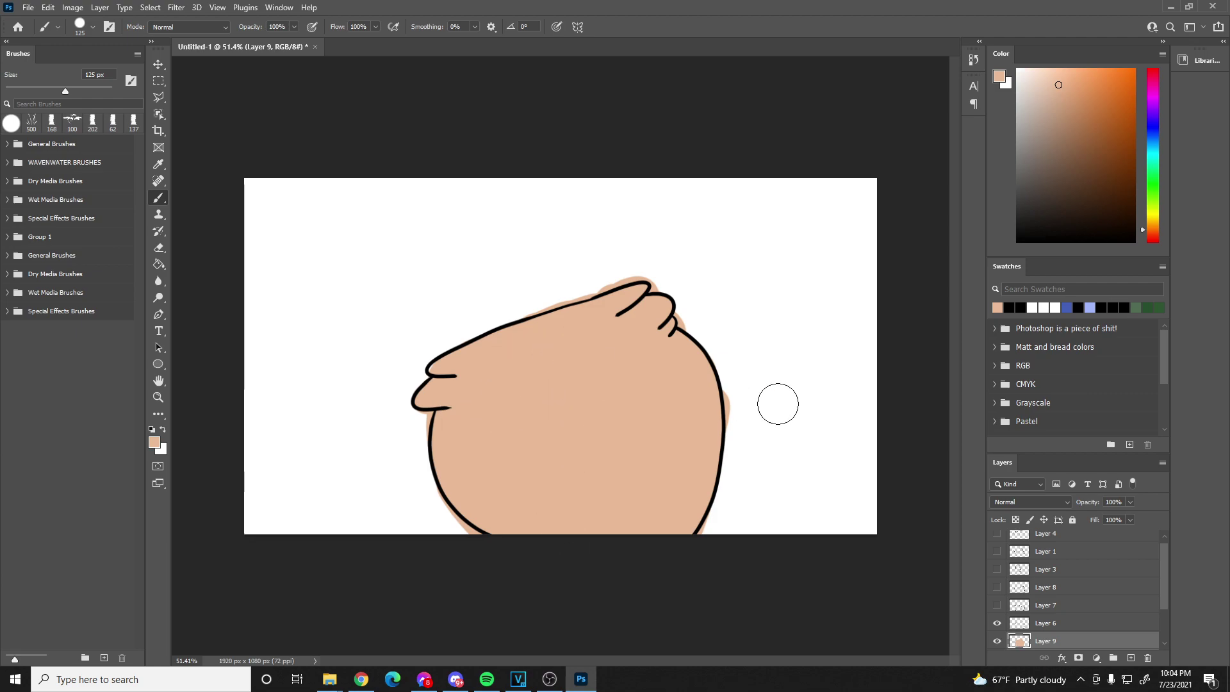
- Erase the skin color spilling outside the figure's outline with a 49 px eraser and fill the gap along its right edge
{"action": "scroll", "coordinate": [1024, 625], "scroll_direction": "down", "scroll_amount": 1}
{"action": "key", "text": "bracketleft"}
{"action": "key", "text": "bracketleft"}
{"action": "key", "text": "bracketleft"}
{"action": "key", "text": "bracketleft"}
{"action": "key", "text": "bracketleft"}
{"action": "key", "text": "bracketleft"}
{"action": "key", "text": "bracketleft"}
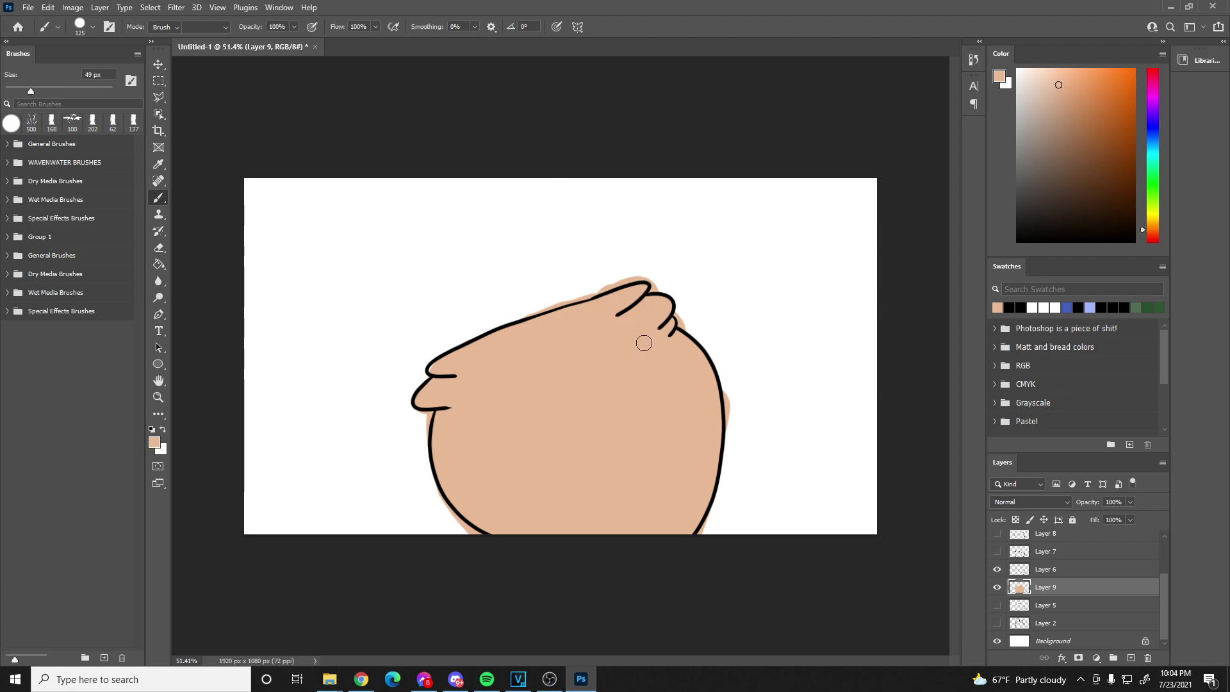
{"action": "key", "text": "e"}
{"action": "left_click_drag", "start_coordinate": [741, 431], "coordinate": [733, 453]}
{"action": "mouse_move", "coordinate": [653, 278]}
{"action": "left_mouse_down"}
{"action": "mouse_move", "coordinate": [682, 302]}
{"action": "mouse_move", "coordinate": [686, 327]}
{"action": "left_mouse_up"}
{"action": "mouse_move", "coordinate": [575, 291]}
{"action": "left_mouse_down"}
{"action": "mouse_move", "coordinate": [655, 273]}
{"action": "mouse_move", "coordinate": [520, 311]}
{"action": "mouse_move", "coordinate": [611, 294]}
{"action": "left_mouse_up"}
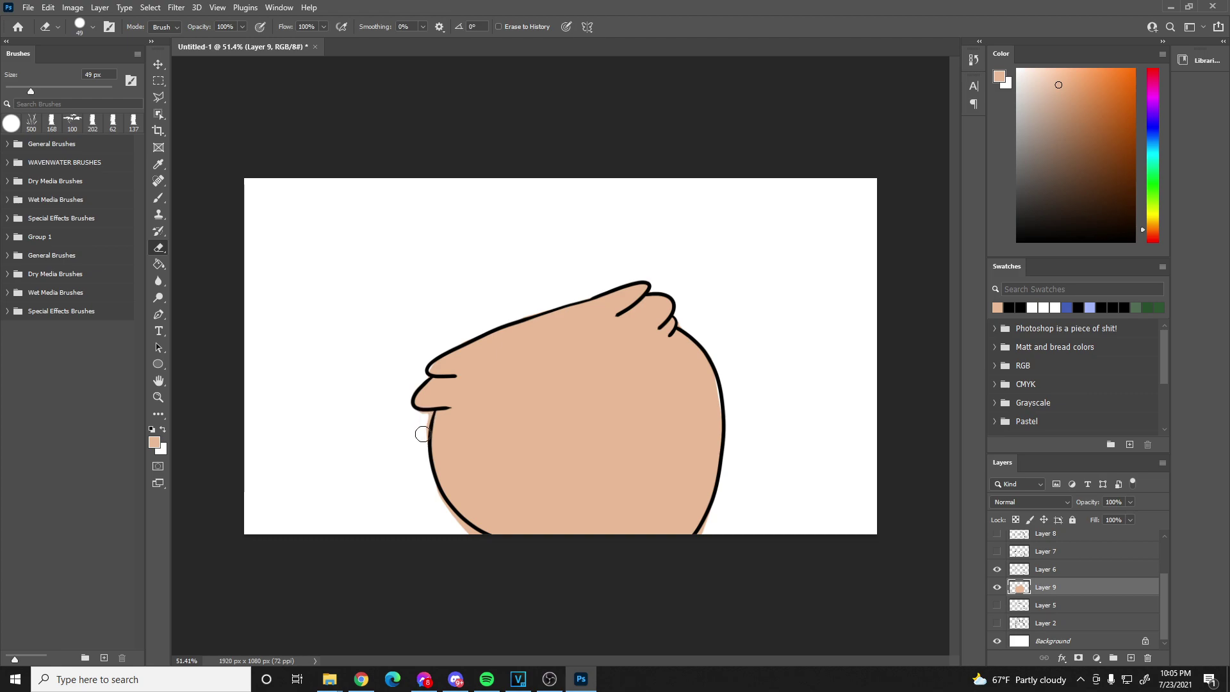
{"action": "mouse_move", "coordinate": [422, 420]}
{"action": "left_mouse_down"}
{"action": "mouse_move", "coordinate": [432, 486]}
{"action": "mouse_move", "coordinate": [469, 536]}
{"action": "left_mouse_up"}
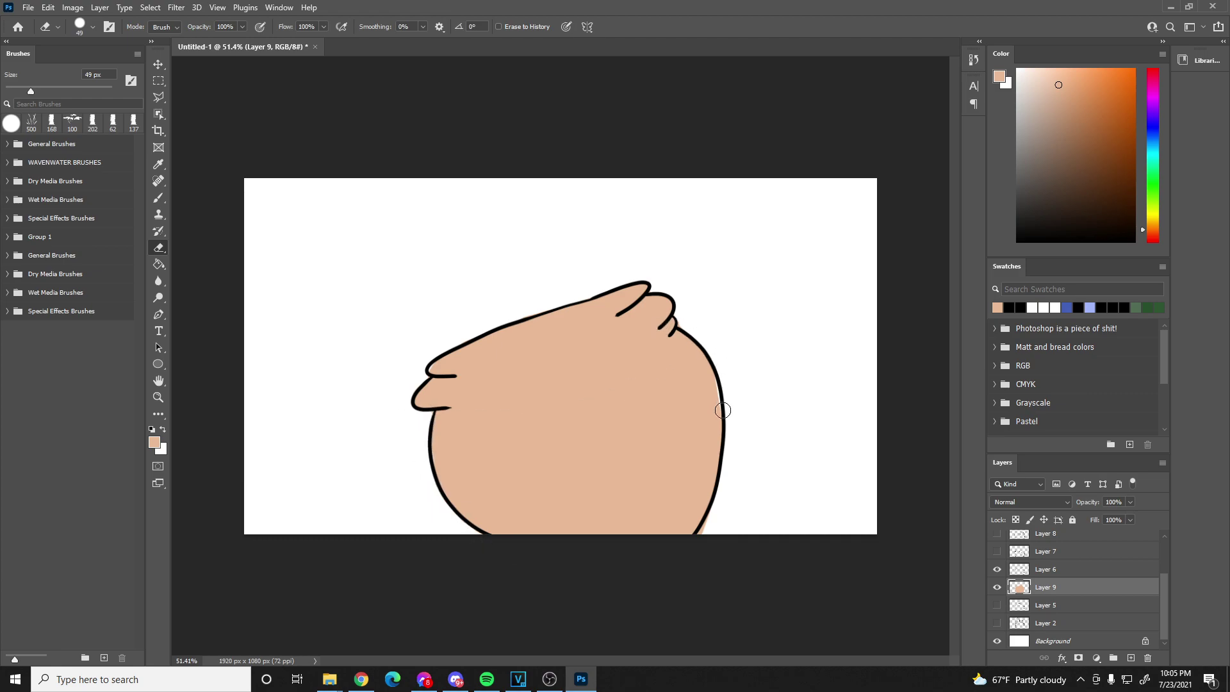
{"action": "key", "text": "b"}
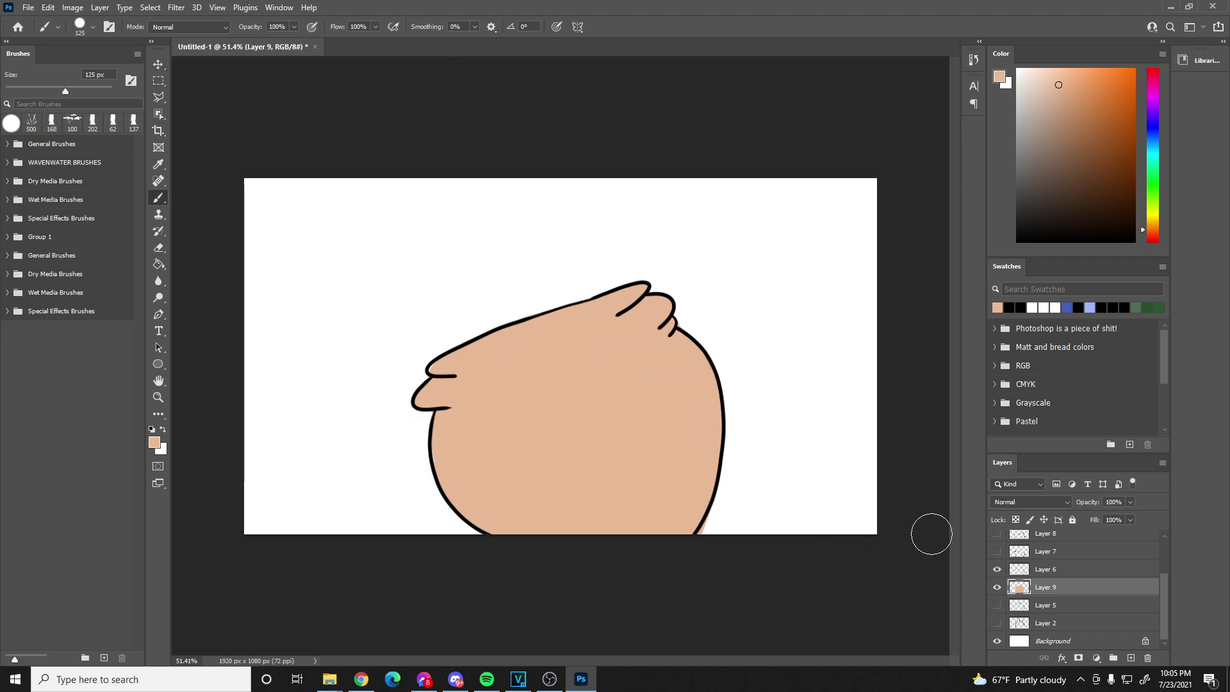
{"action": "right_click", "coordinate": [1032, 569]}
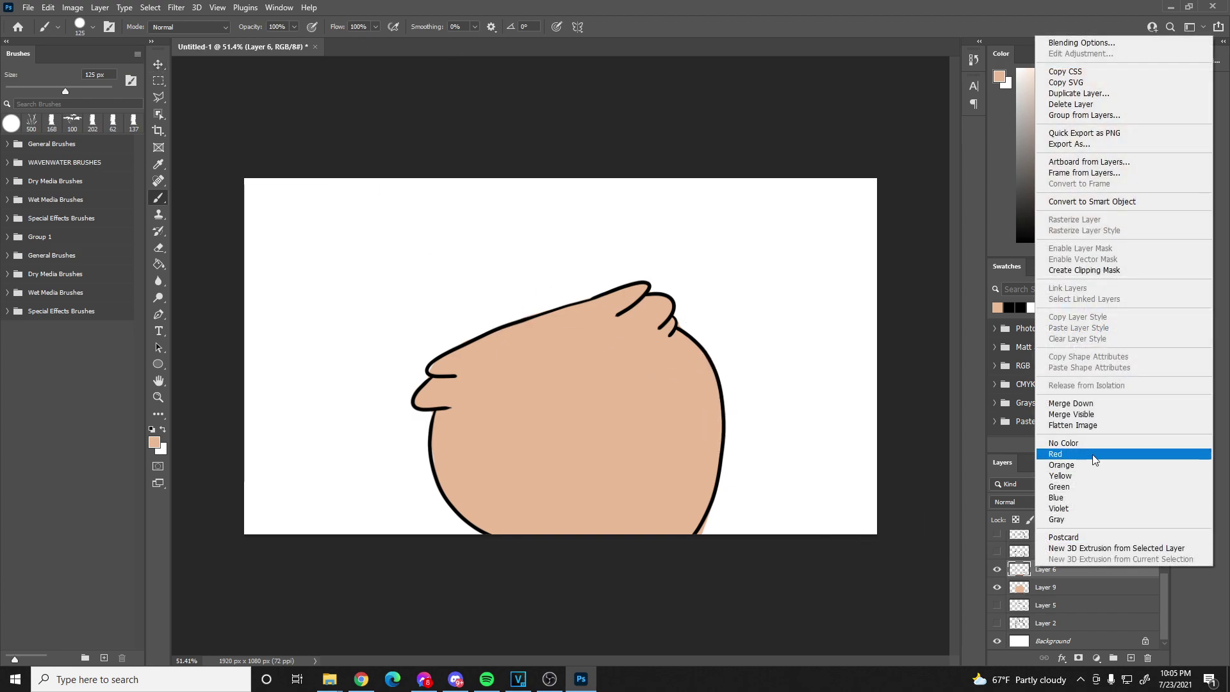
{"action": "left_click", "coordinate": [1083, 403]}
{"action": "left_click", "coordinate": [997, 605]}
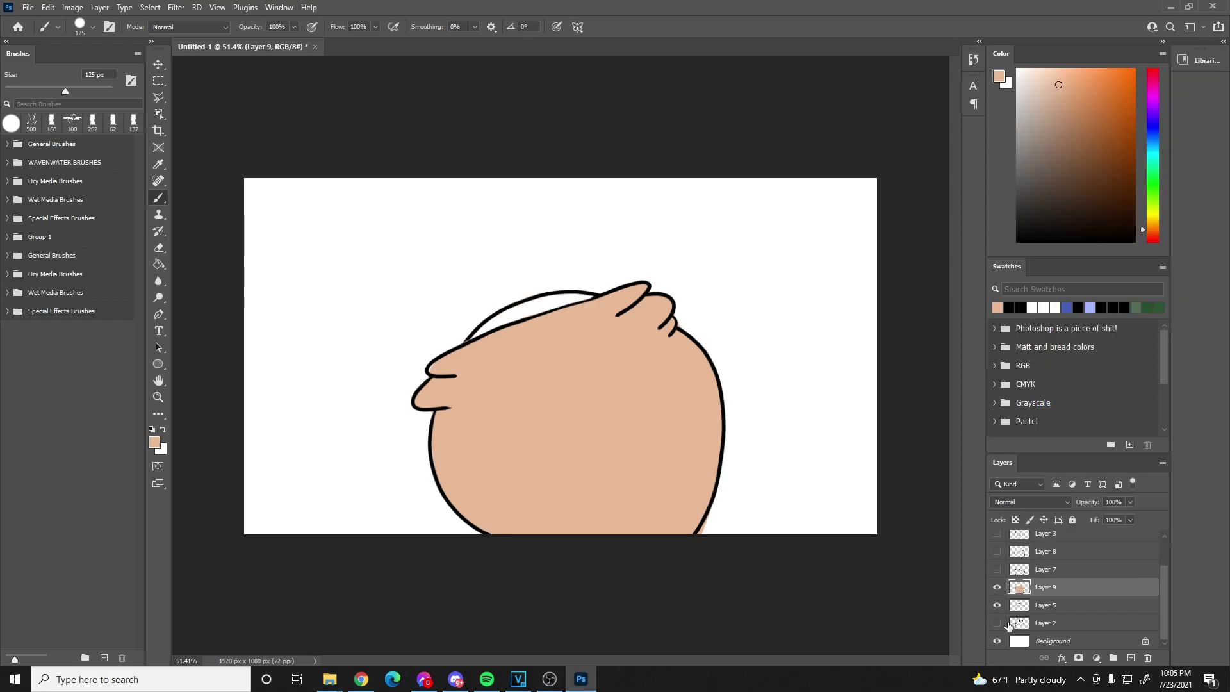
{"action": "left_click", "coordinate": [1030, 624]}
{"action": "left_click", "coordinate": [1129, 659]}
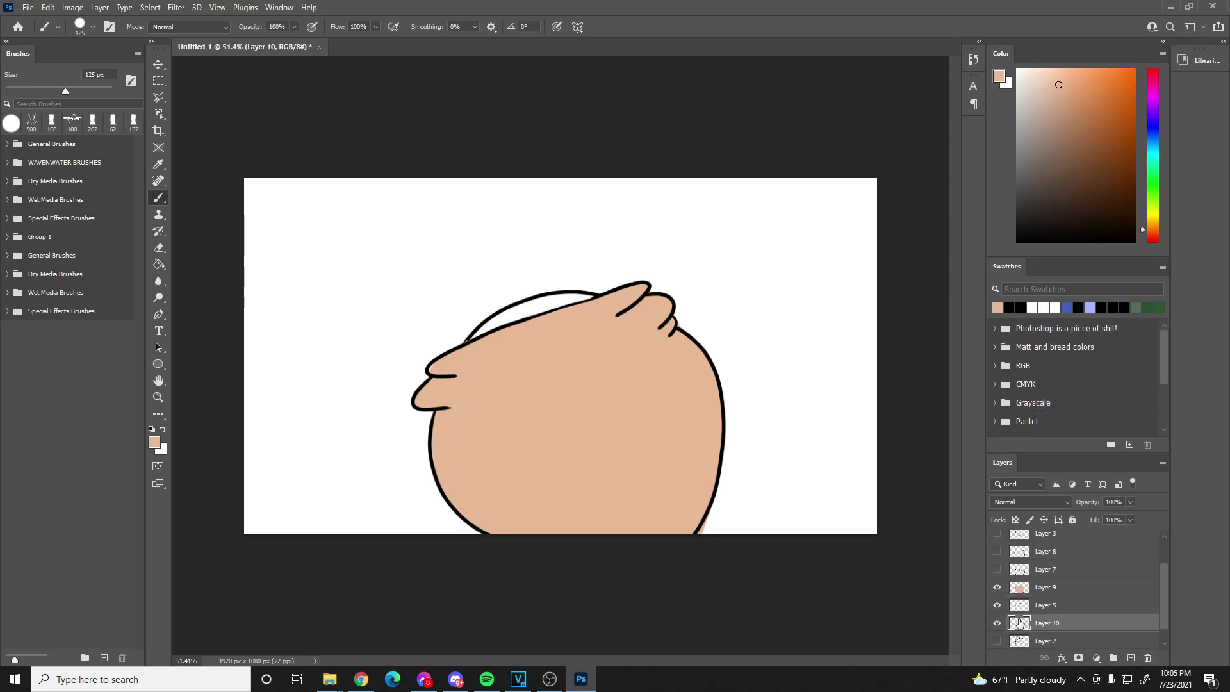
{"action": "key", "text": "ctrl+z"}
{"action": "left_click", "coordinate": [996, 605]}
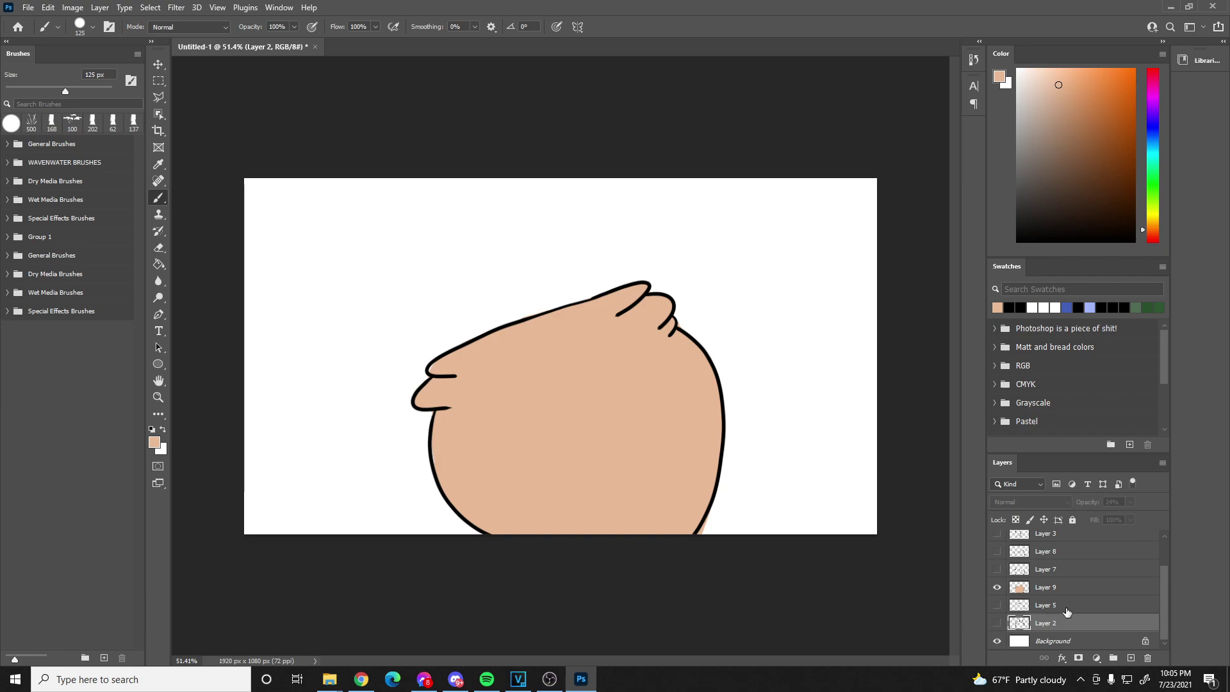
- Duplicate the skin color layer, Layer 9, and arrange Layer 5 between the duplicate and the original
{"action": "left_click", "coordinate": [1056, 609]}
{"action": "right_click", "coordinate": [1055, 609]}
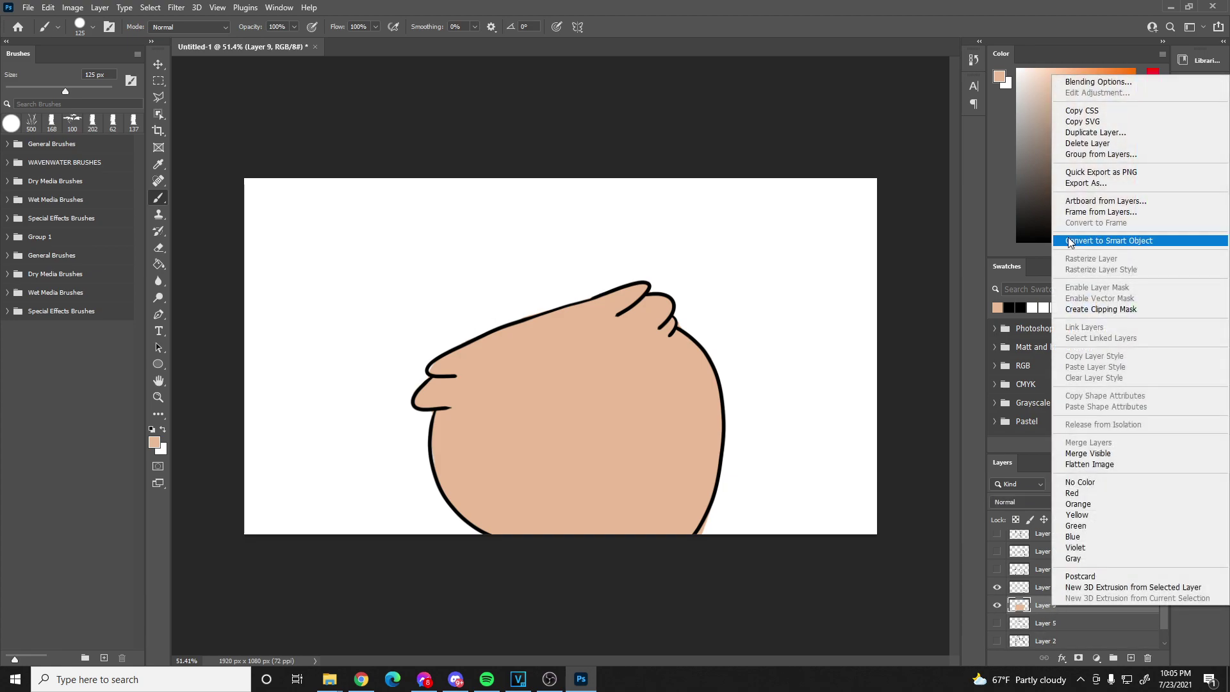
{"action": "left_click", "coordinate": [1089, 133]}
{"action": "left_click", "coordinate": [711, 191]}
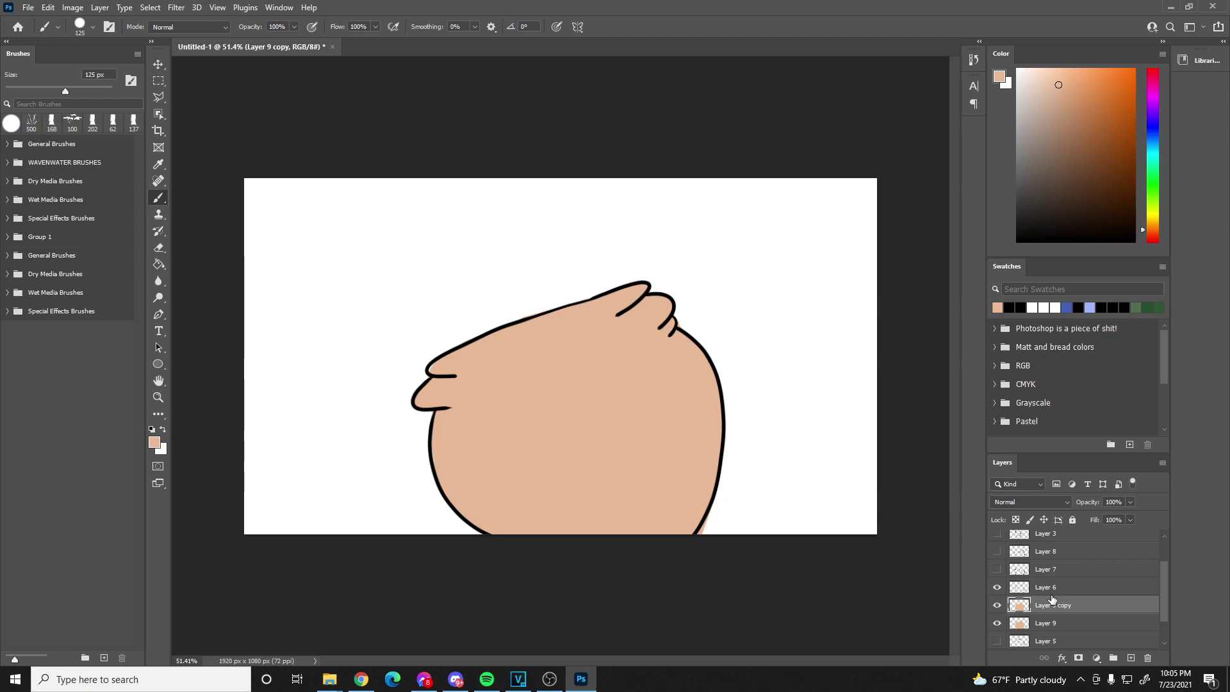
{"action": "left_click_drag", "start_coordinate": [1051, 589], "coordinate": [1049, 615]}
- Merge the Layer 6 line art down into Layer 9 copy
{"action": "right_click", "coordinate": [1026, 577]}
{"action": "left_click", "coordinate": [1021, 579]}
{"action": "right_click", "coordinate": [1019, 552]}
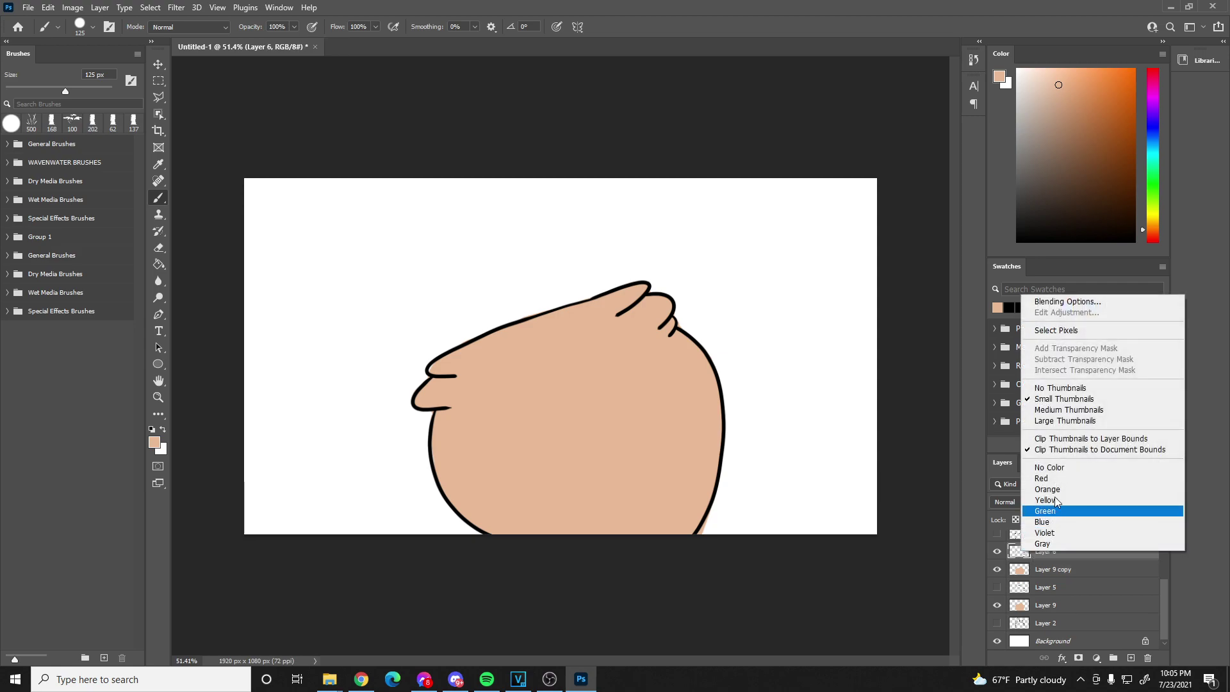
{"action": "left_click", "coordinate": [1027, 556]}
{"action": "right_click", "coordinate": [1027, 556]}
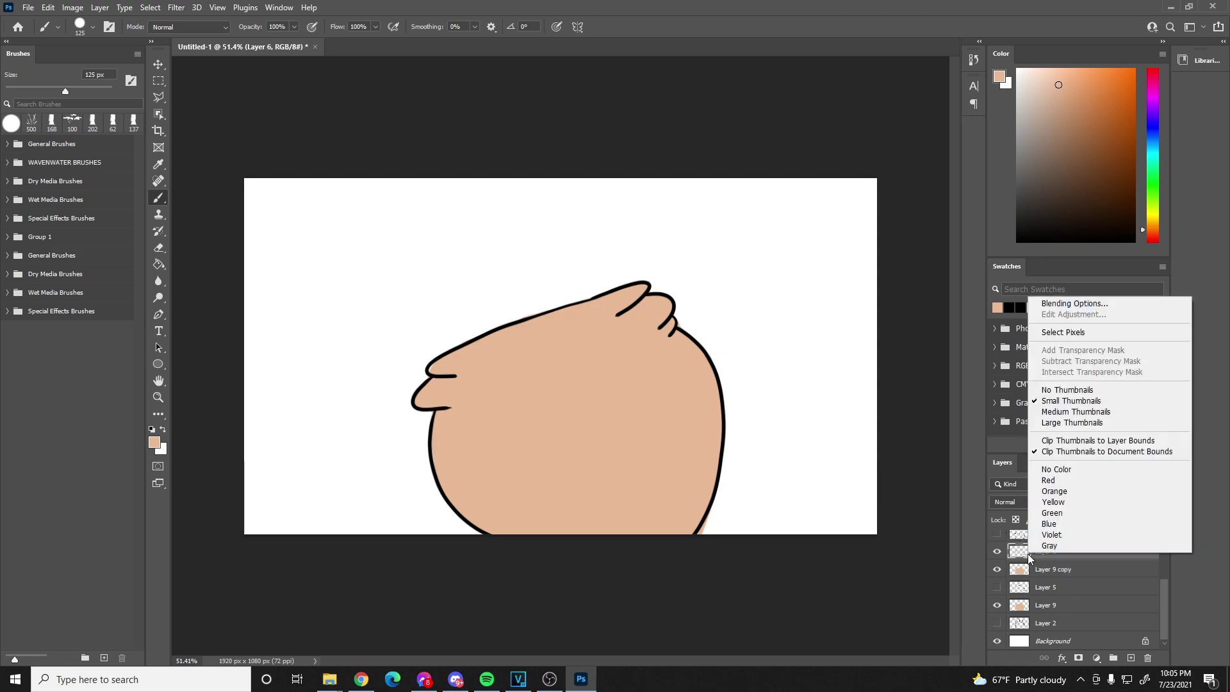
{"action": "left_click", "coordinate": [1042, 590]}
{"action": "right_click", "coordinate": [1062, 558]}
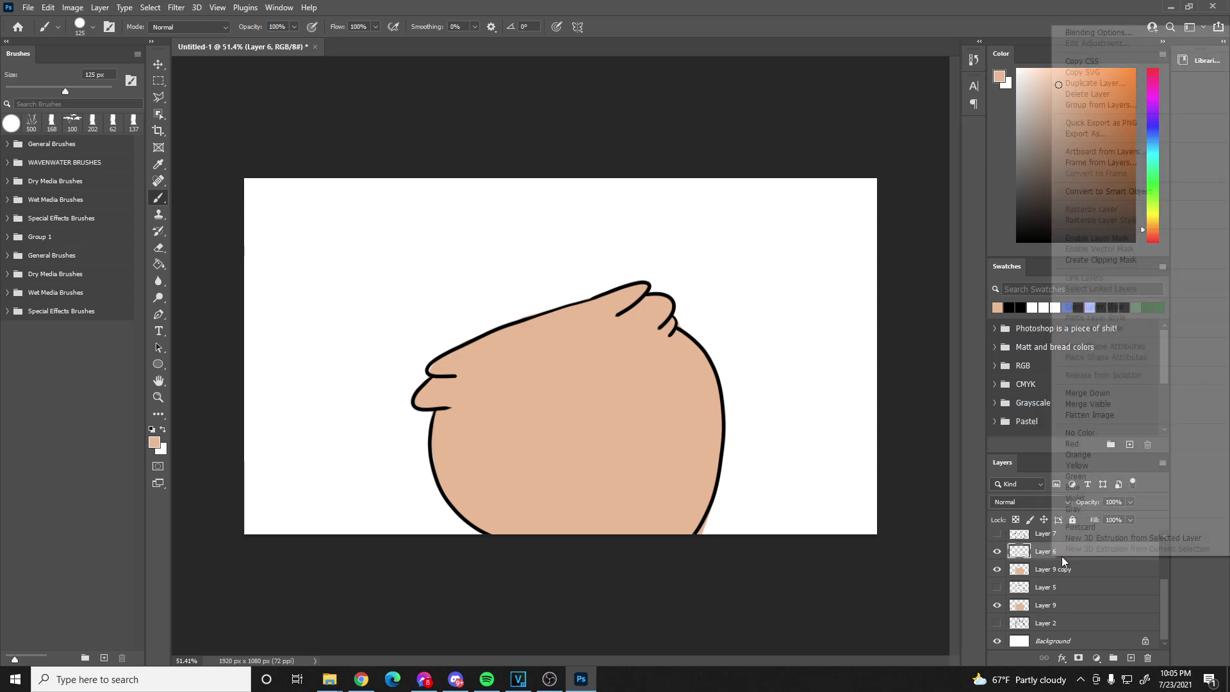
{"action": "left_click", "coordinate": [1087, 393]}
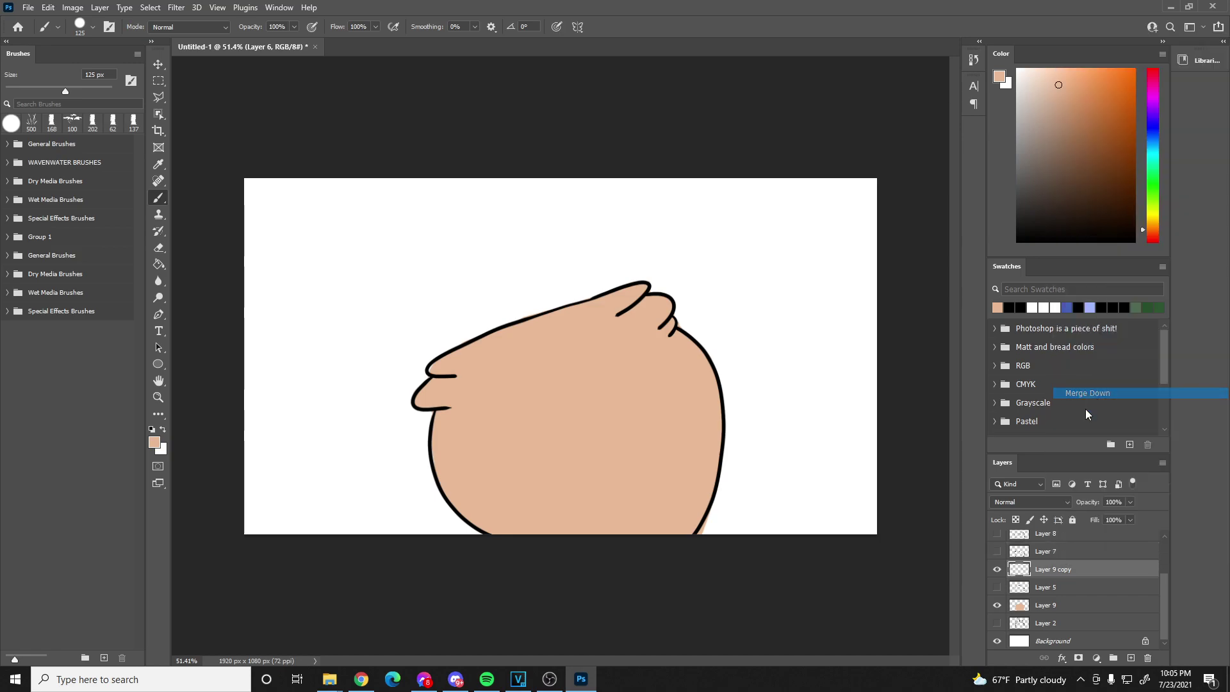
- Hide Layer 9 copy and show the Layer 5 outline over the skin color on Layer 9
{"action": "left_click", "coordinate": [996, 569]}
{"action": "left_click", "coordinate": [996, 586]}
{"action": "left_click", "coordinate": [997, 569]}
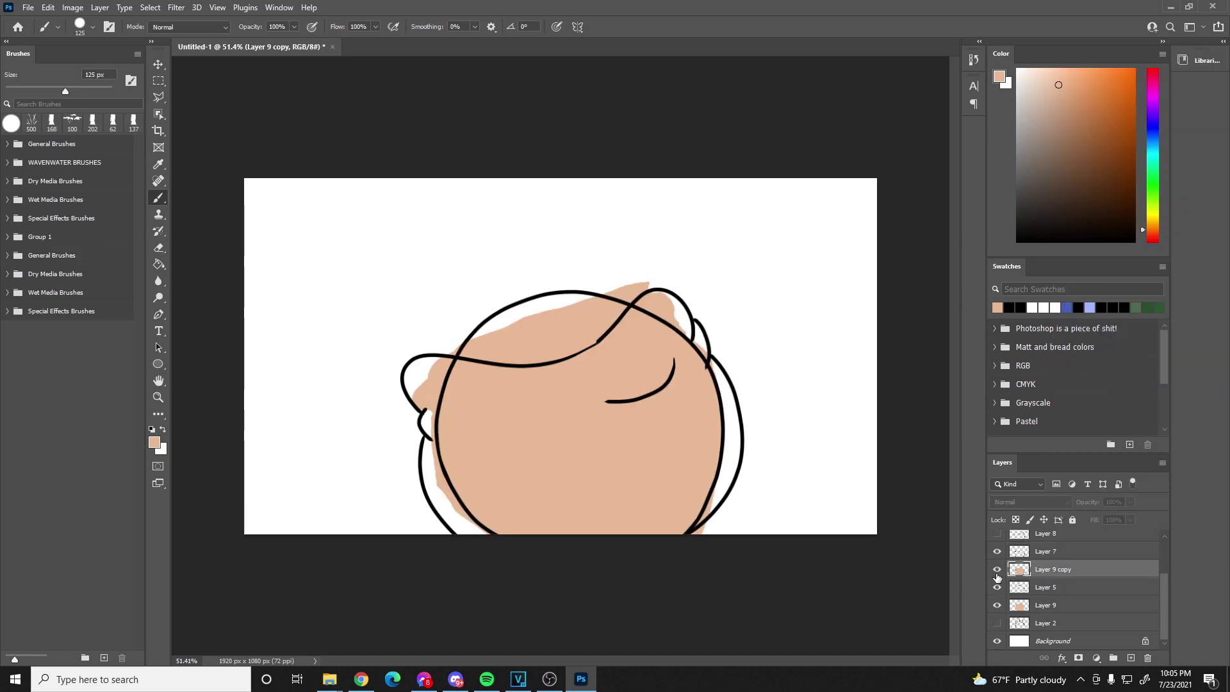
{"action": "left_click", "coordinate": [996, 550]}
{"action": "left_click", "coordinate": [996, 552]}
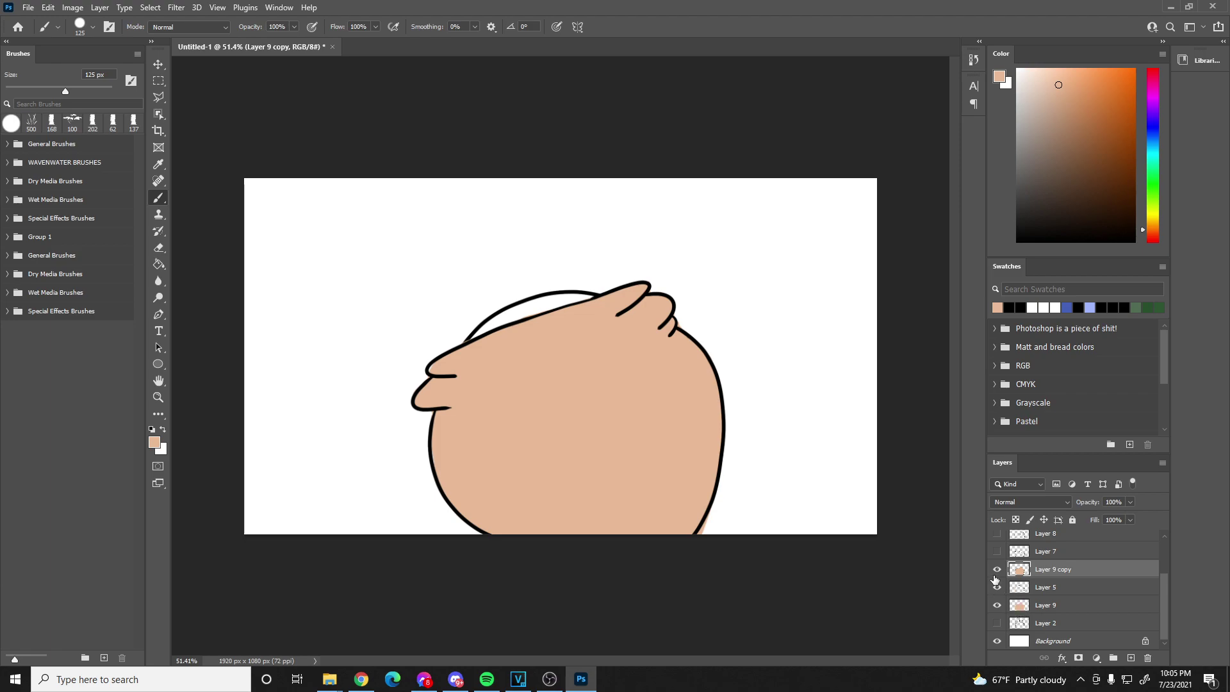
{"action": "left_click", "coordinate": [996, 570]}
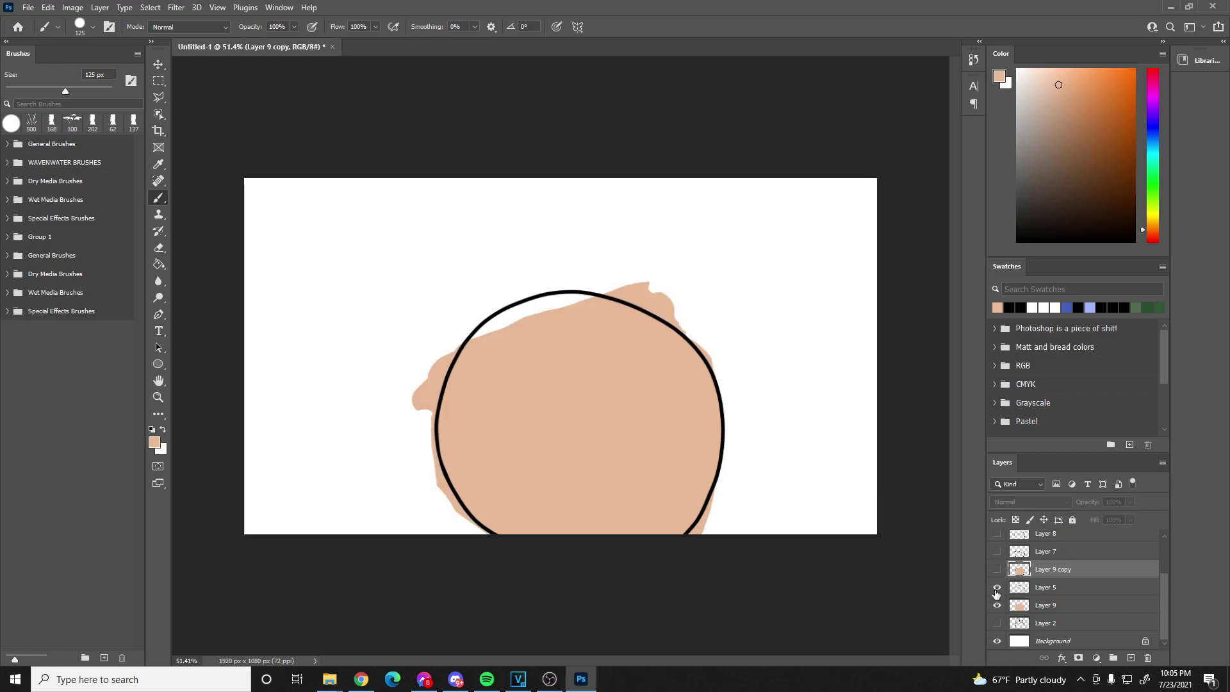
- Erase the skin color on Layer 9 that lies outside Layer 5's round outline
{"action": "left_click", "coordinate": [1042, 610]}
{"action": "key", "text": "e"}
{"action": "mouse_move", "coordinate": [406, 401]}
{"action": "left_mouse_down"}
{"action": "mouse_move", "coordinate": [460, 313]}
{"action": "mouse_move", "coordinate": [425, 395]}
{"action": "mouse_move", "coordinate": [426, 425]}
{"action": "mouse_move", "coordinate": [459, 461]}
{"action": "left_mouse_up"}
{"action": "mouse_move", "coordinate": [570, 259]}
{"action": "left_mouse_down"}
{"action": "mouse_move", "coordinate": [600, 288]}
{"action": "mouse_move", "coordinate": [702, 322]}
{"action": "mouse_move", "coordinate": [732, 390]}
{"action": "left_mouse_up"}
{"action": "left_click_drag", "start_coordinate": [730, 479], "coordinate": [699, 540]}
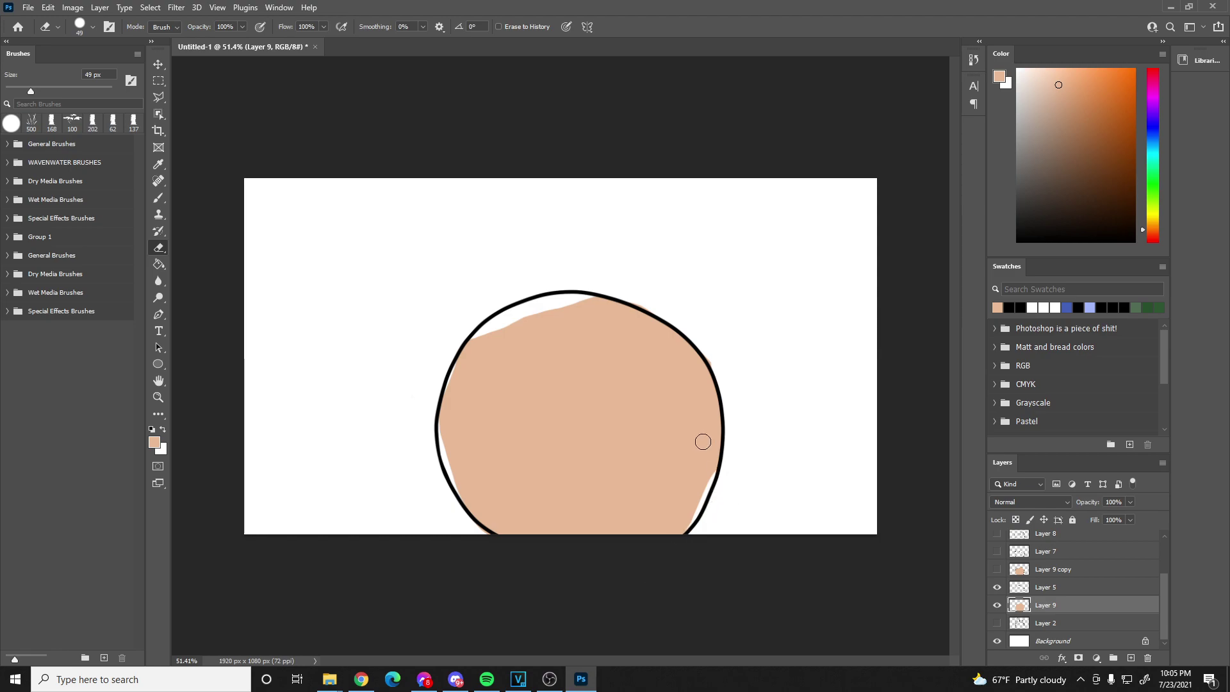
- Paint skin tone into the remaining gaps inside the round outline and erase the spill beyond its left edge
{"action": "key", "text": "b"}
{"action": "mouse_move", "coordinate": [513, 340]}
{"action": "left_mouse_down"}
{"action": "mouse_move", "coordinate": [487, 348]}
{"action": "mouse_move", "coordinate": [495, 335]}
{"action": "mouse_move", "coordinate": [588, 317]}
{"action": "left_mouse_up"}
{"action": "left_click_drag", "start_coordinate": [698, 444], "coordinate": [675, 508]}
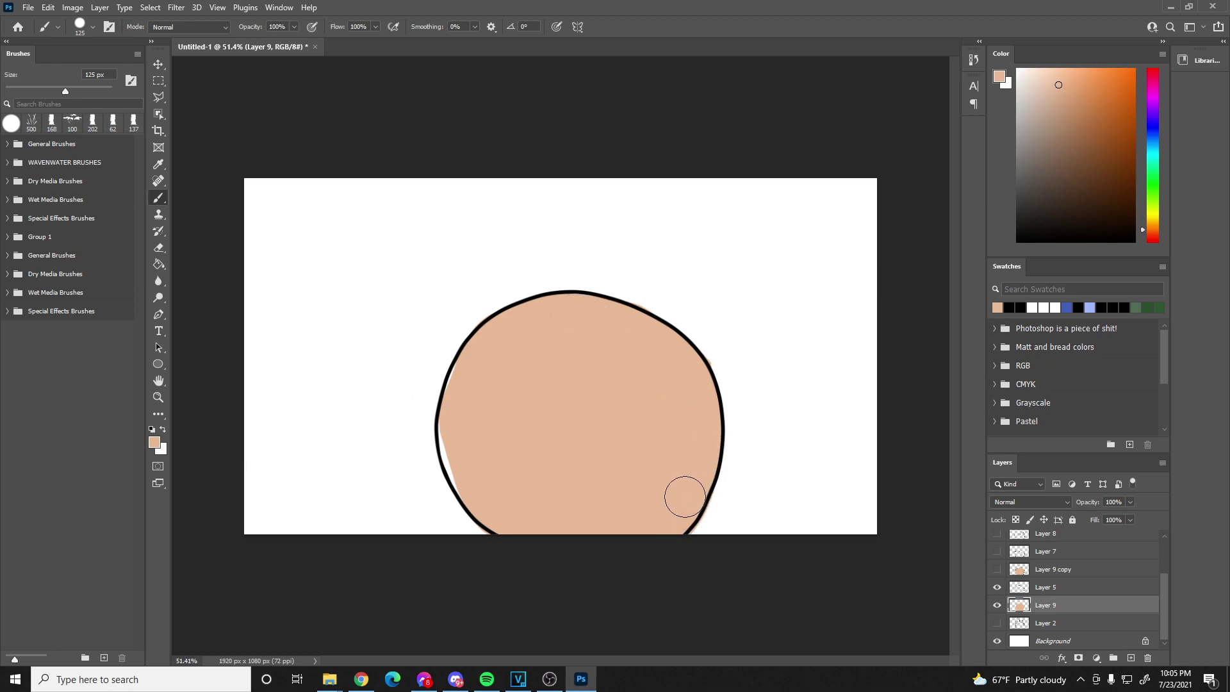
{"action": "mouse_move", "coordinate": [467, 426]}
{"action": "left_mouse_down"}
{"action": "mouse_move", "coordinate": [456, 431]}
{"action": "mouse_move", "coordinate": [467, 472]}
{"action": "mouse_move", "coordinate": [467, 382]}
{"action": "left_mouse_up"}
{"action": "key", "text": "e"}
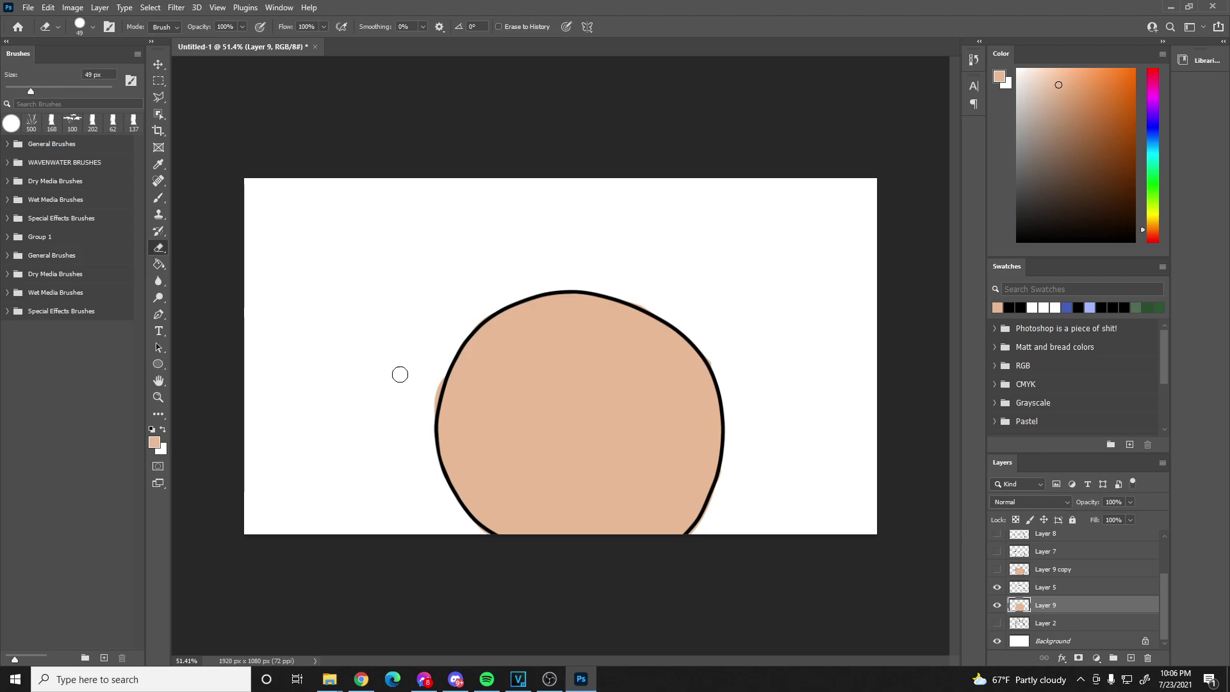
{"action": "left_click_drag", "start_coordinate": [416, 414], "coordinate": [426, 384]}
{"action": "left_click", "coordinate": [455, 679]}
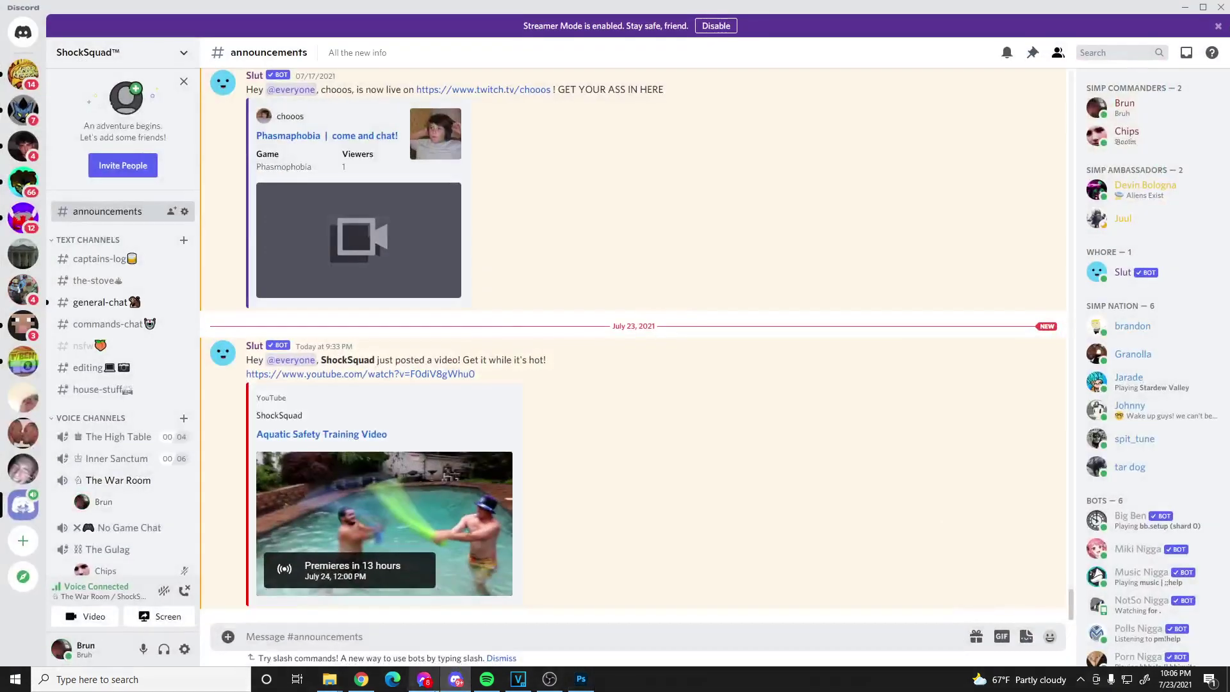
{"action": "key", "text": "super+Down"}
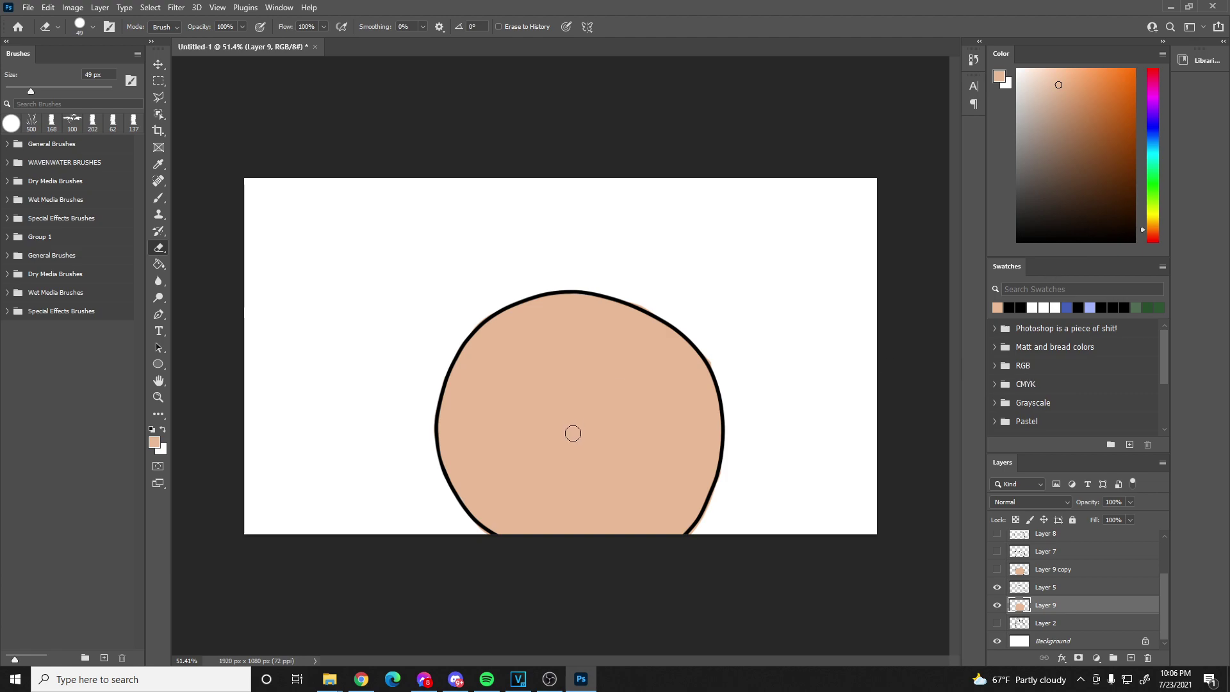
{"action": "left_click", "coordinate": [486, 678]}
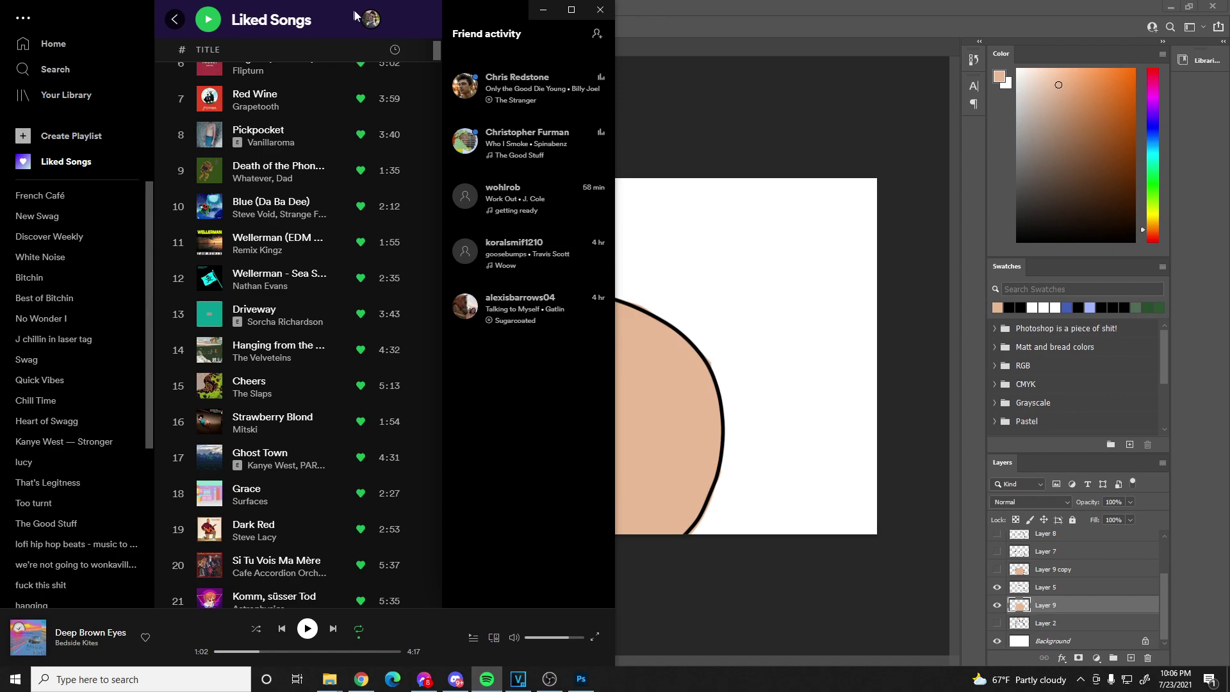
{"action": "key", "text": "alt+Tab"}
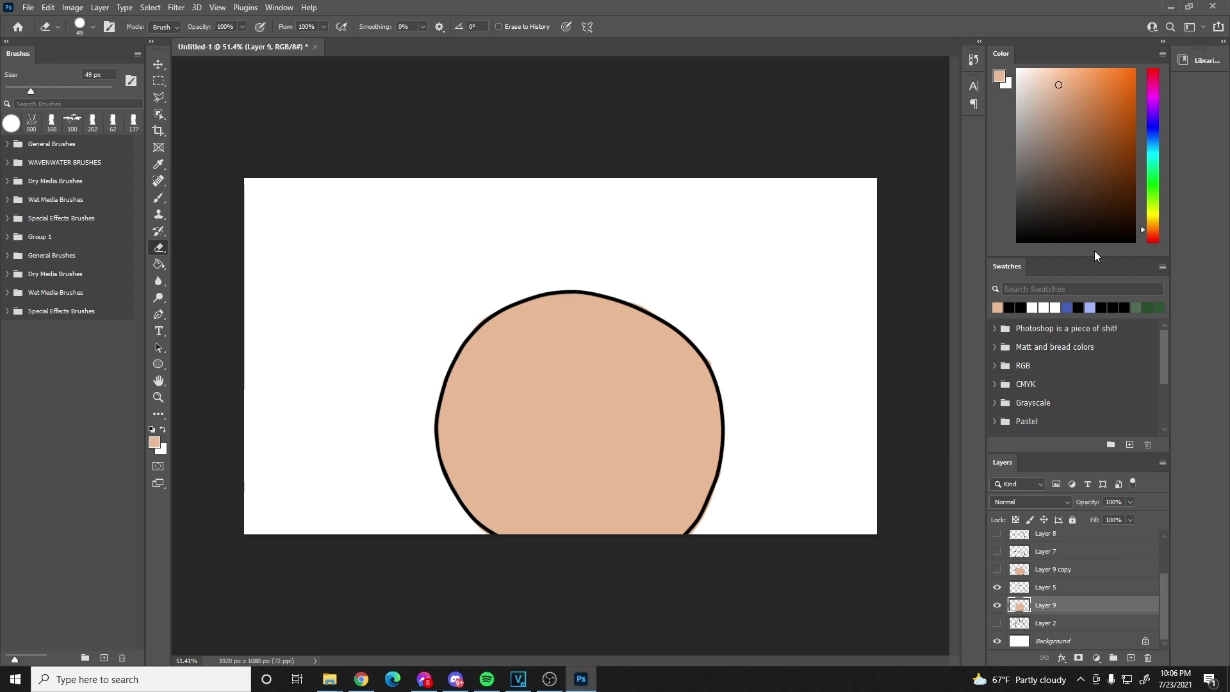
{"action": "scroll", "coordinate": [659, 581], "scroll_direction": "down", "scroll_amount": 1}
{"action": "scroll", "coordinate": [660, 581], "scroll_direction": "up", "scroll_amount": 3}
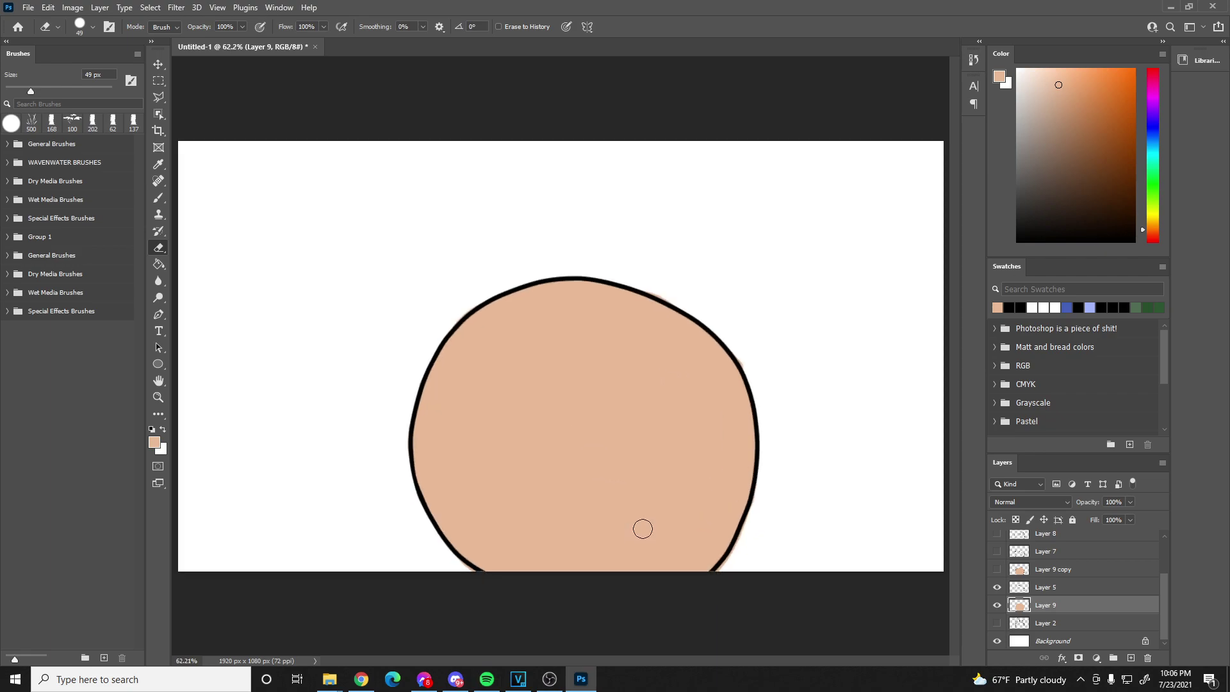
{"action": "left_click", "coordinate": [1074, 593]}
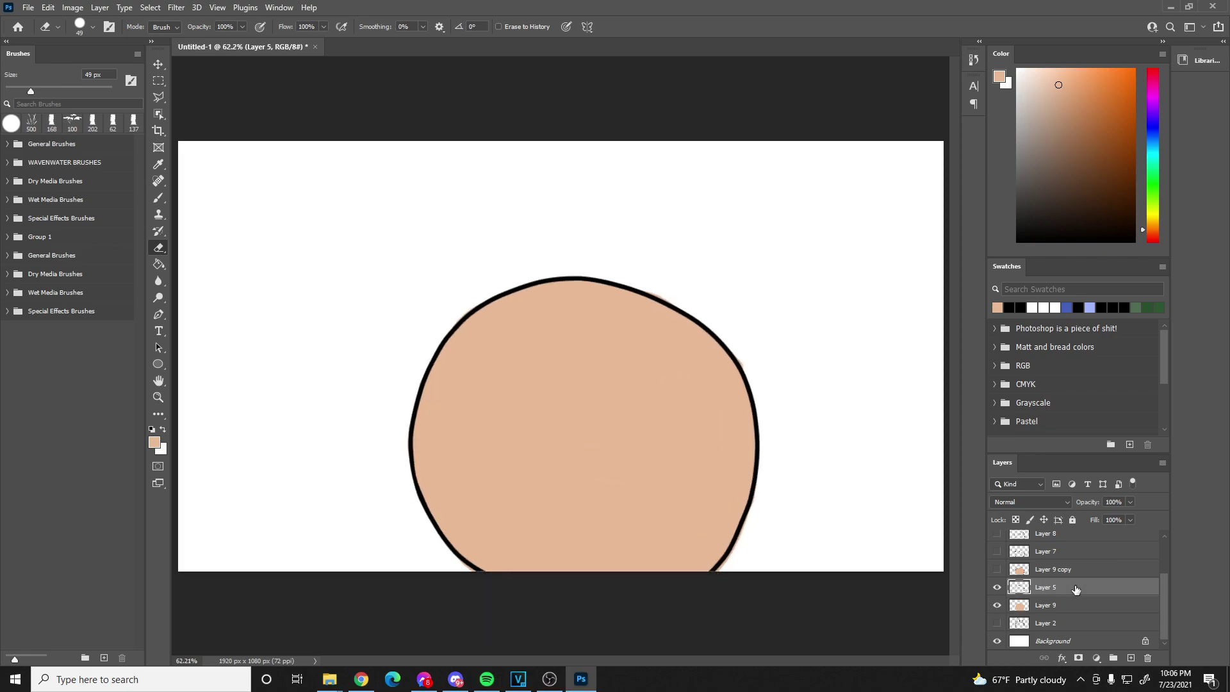
{"action": "right_click", "coordinate": [1074, 592]}
{"action": "left_click", "coordinate": [1089, 422]}
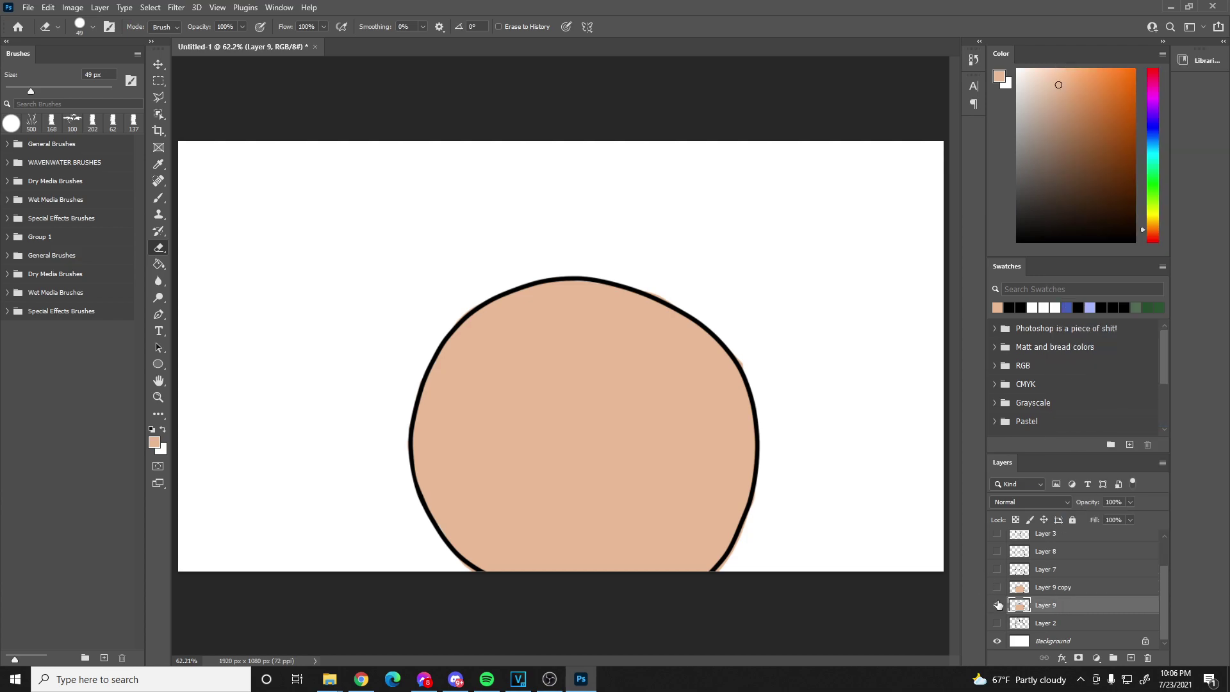
- Duplicate Layer 9 and merge the duplicate back down into Layer 9
{"action": "right_click", "coordinate": [1044, 622]}
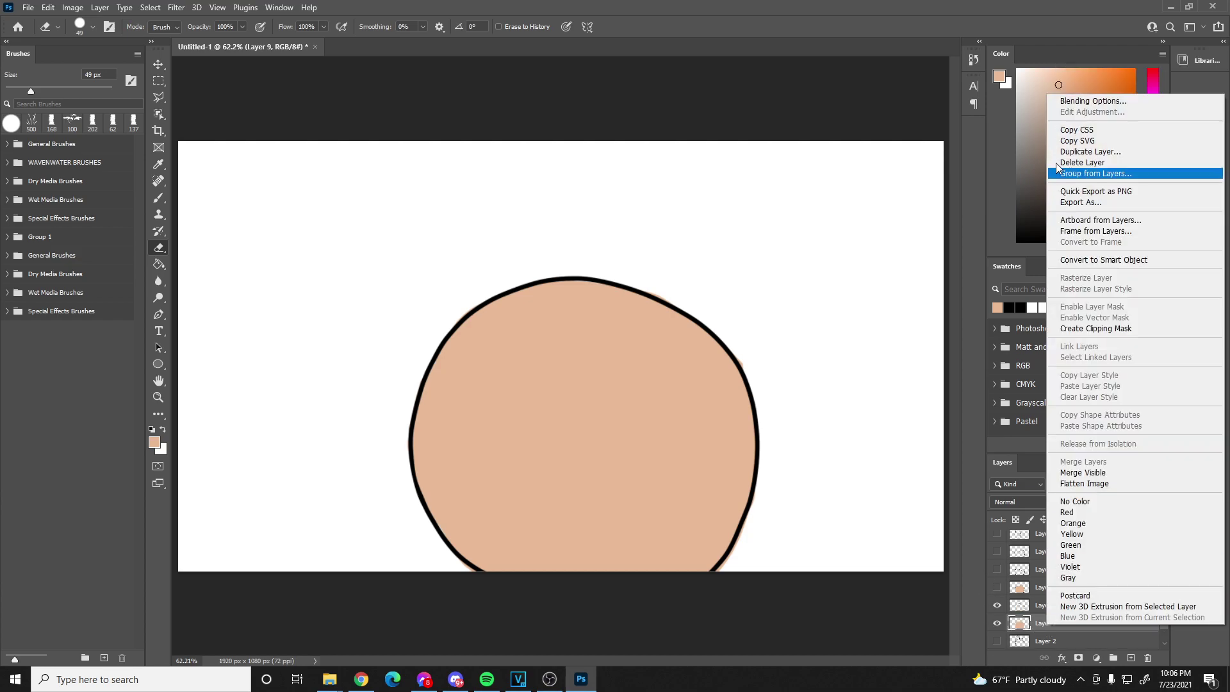
{"action": "left_click", "coordinate": [1068, 152]}
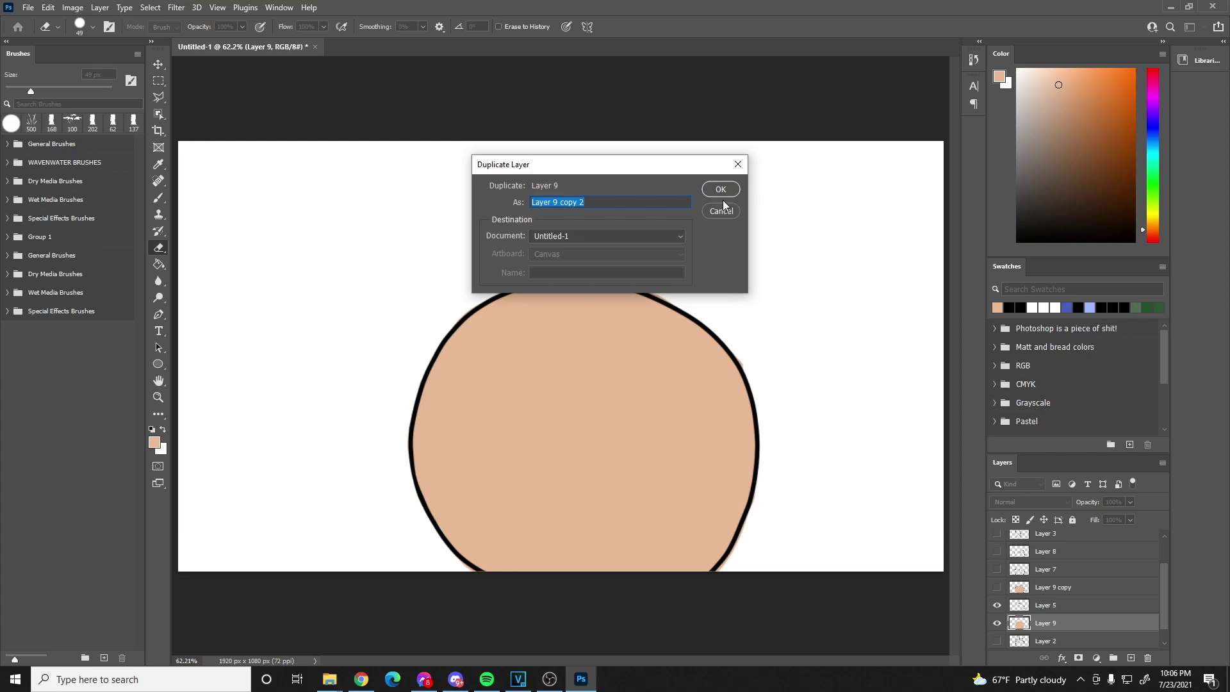
{"action": "left_click", "coordinate": [725, 191]}
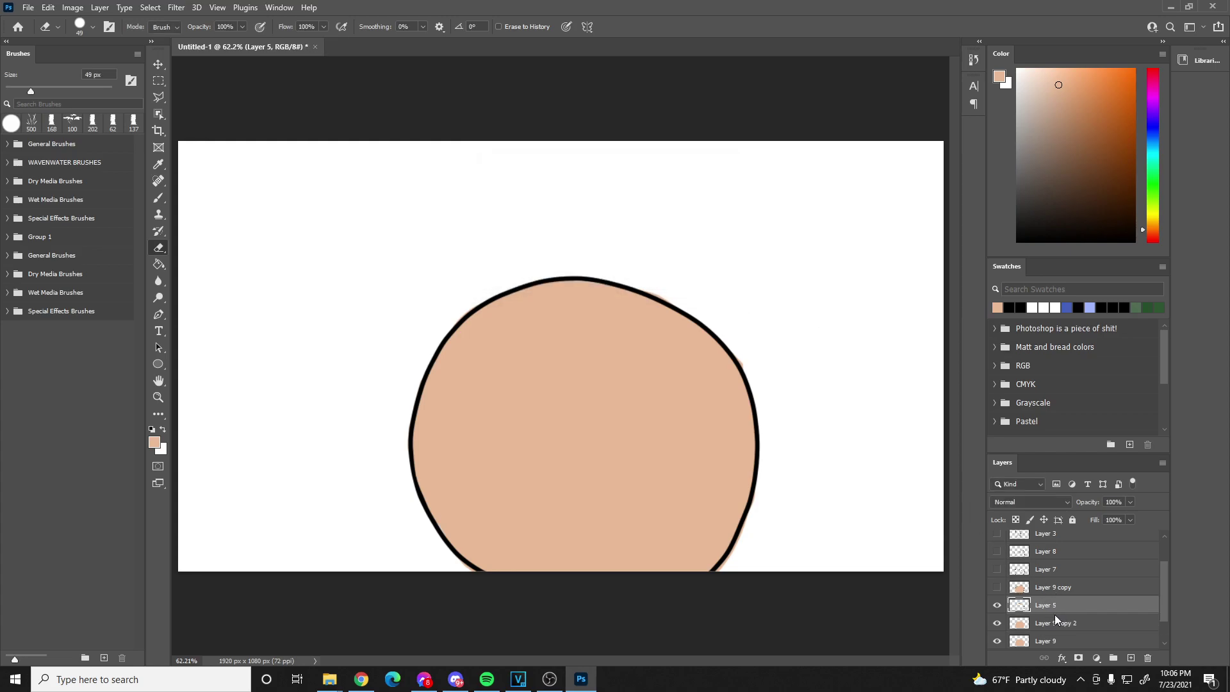
{"action": "right_click", "coordinate": [1054, 617]}
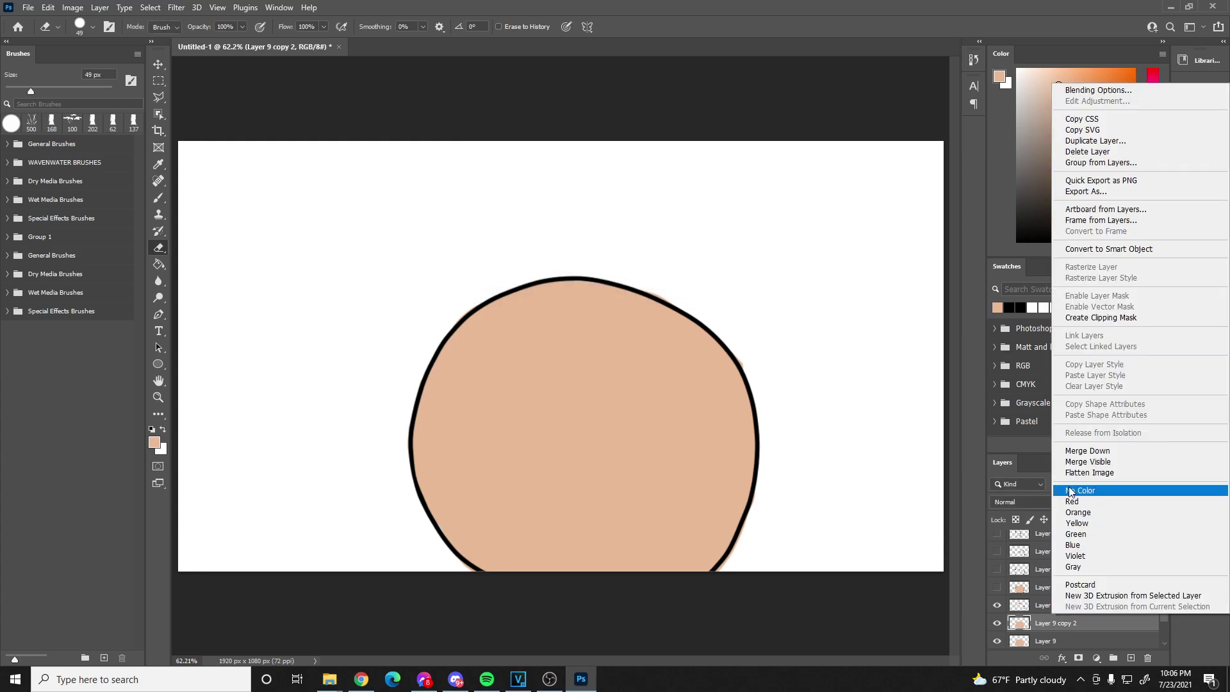
{"action": "left_click", "coordinate": [1072, 451]}
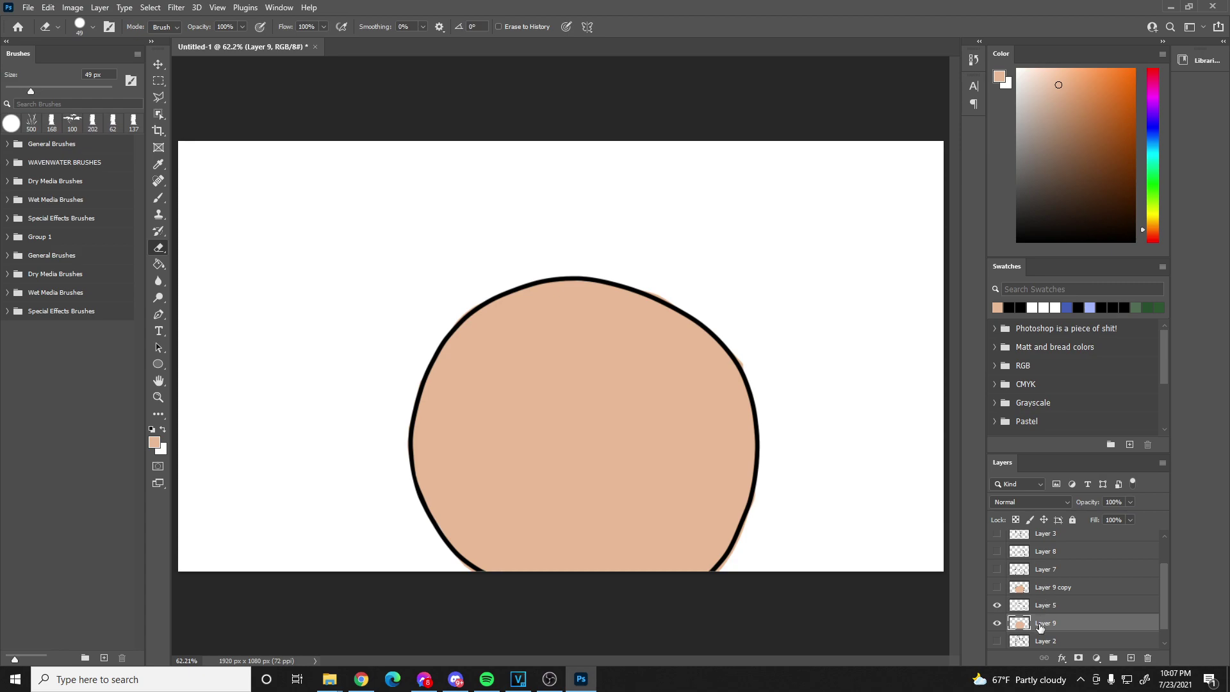
- Move Layer 9 directly below Layer 7 and show Layer 7's outline in place of Layer 5's
{"action": "left_click", "coordinate": [997, 605]}
{"action": "left_click_drag", "start_coordinate": [1039, 624], "coordinate": [1039, 583]}
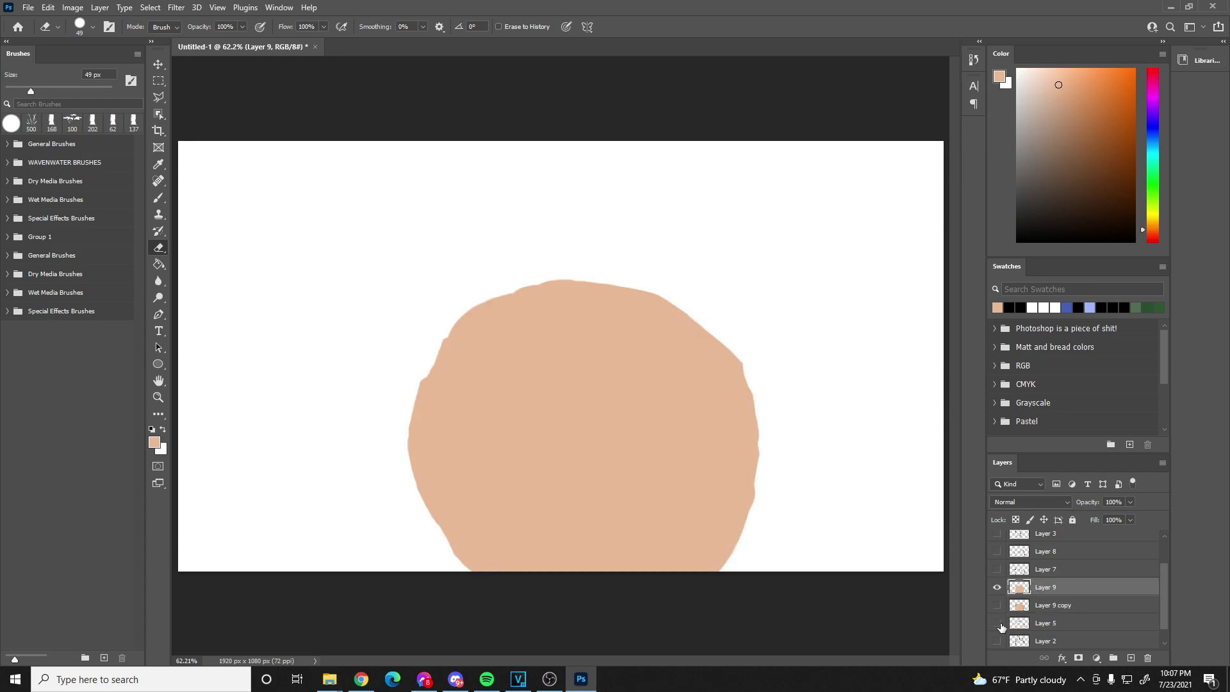
{"action": "left_click", "coordinate": [996, 570]}
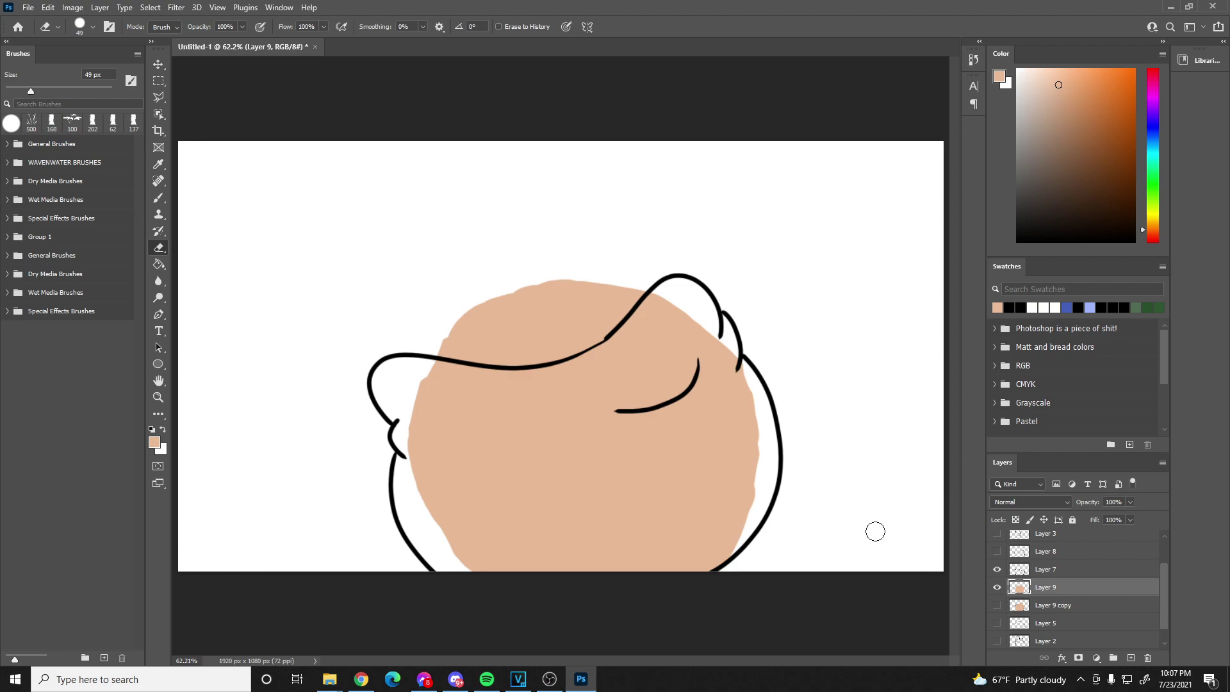
- Paint skin tone out to Layer 7's outline on Layer 9 and erase the color above its dipped upper edge
{"action": "key", "text": "b"}
{"action": "mouse_move", "coordinate": [426, 407]}
{"action": "left_mouse_down"}
{"action": "mouse_move", "coordinate": [396, 387]}
{"action": "mouse_move", "coordinate": [442, 388]}
{"action": "mouse_move", "coordinate": [417, 449]}
{"action": "mouse_move", "coordinate": [439, 543]}
{"action": "mouse_move", "coordinate": [422, 512]}
{"action": "left_mouse_up"}
{"action": "mouse_move", "coordinate": [678, 330]}
{"action": "left_mouse_down"}
{"action": "mouse_move", "coordinate": [710, 337]}
{"action": "mouse_move", "coordinate": [749, 437]}
{"action": "mouse_move", "coordinate": [745, 492]}
{"action": "mouse_move", "coordinate": [708, 538]}
{"action": "mouse_move", "coordinate": [741, 503]}
{"action": "mouse_move", "coordinate": [756, 438]}
{"action": "mouse_move", "coordinate": [732, 516]}
{"action": "left_mouse_up"}
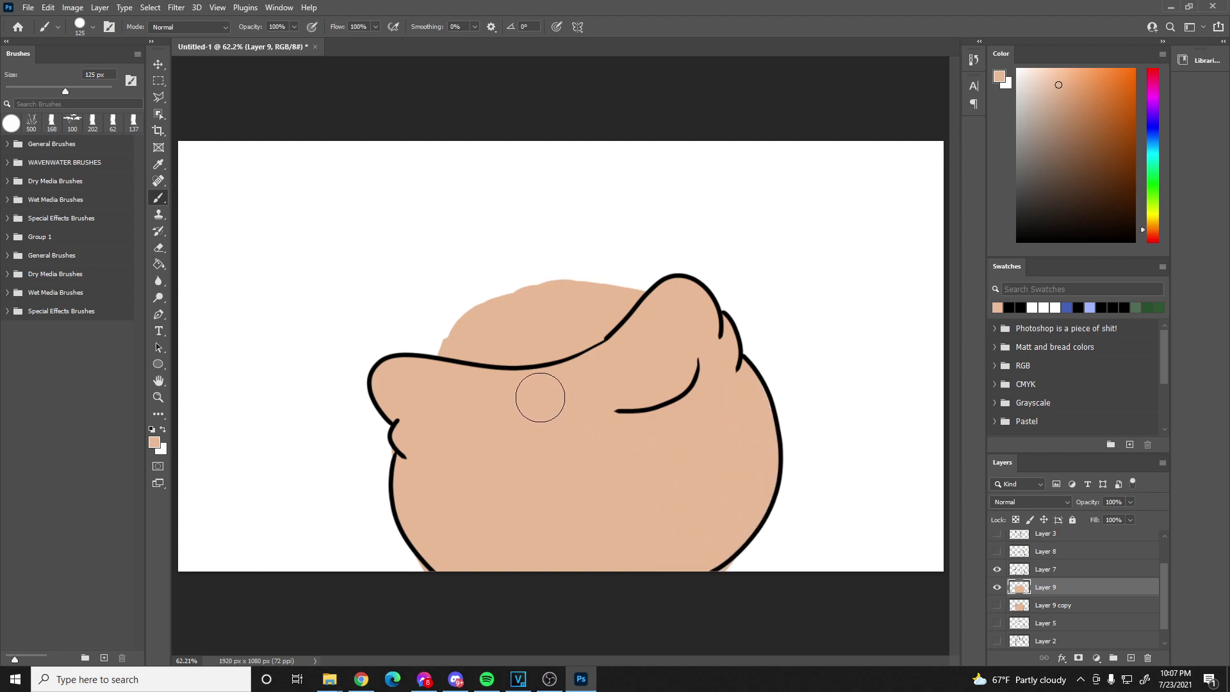
{"action": "key", "text": "e"}
{"action": "mouse_move", "coordinate": [442, 332]}
{"action": "left_mouse_down"}
{"action": "mouse_move", "coordinate": [529, 353]}
{"action": "mouse_move", "coordinate": [519, 359]}
{"action": "mouse_move", "coordinate": [589, 335]}
{"action": "left_mouse_up"}
{"action": "mouse_move", "coordinate": [638, 279]}
{"action": "left_mouse_down"}
{"action": "mouse_move", "coordinate": [577, 336]}
{"action": "mouse_move", "coordinate": [445, 319]}
{"action": "mouse_move", "coordinate": [543, 322]}
{"action": "mouse_move", "coordinate": [607, 289]}
{"action": "mouse_move", "coordinate": [423, 306]}
{"action": "mouse_move", "coordinate": [582, 312]}
{"action": "mouse_move", "coordinate": [492, 307]}
{"action": "mouse_move", "coordinate": [549, 311]}
{"action": "mouse_move", "coordinate": [565, 291]}
{"action": "mouse_move", "coordinate": [542, 280]}
{"action": "left_mouse_up"}
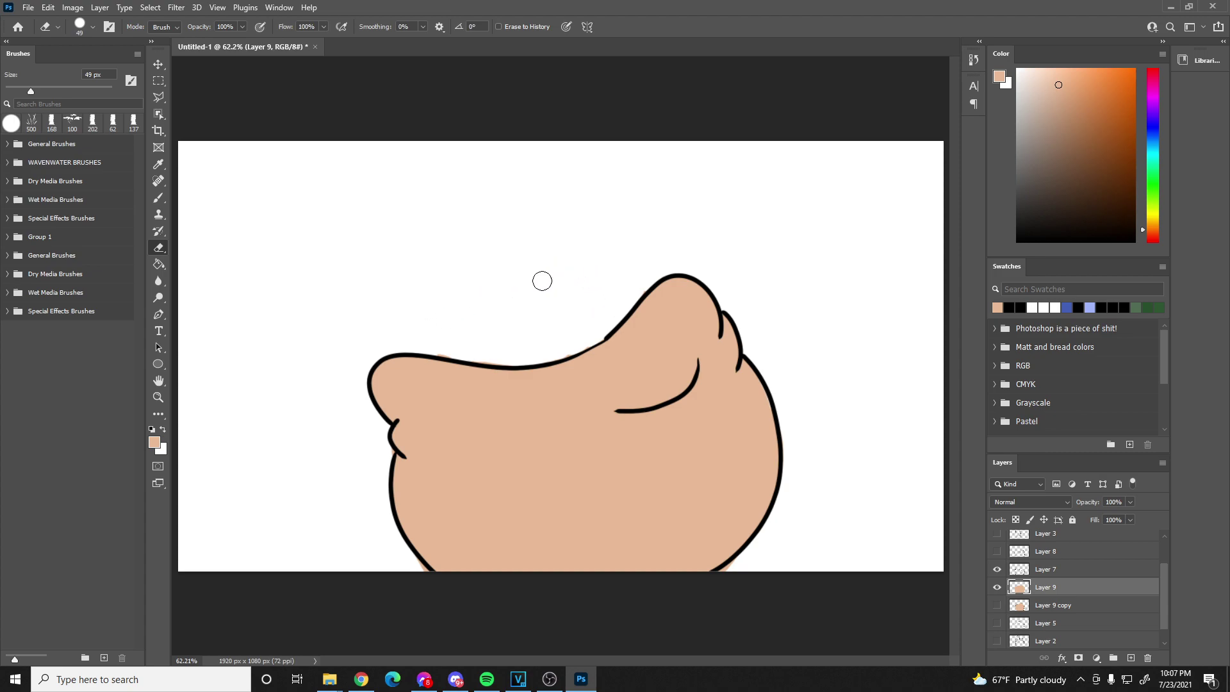
- Choose a dark red and paint a band of it along the figure's dipped upper edge on Layer 9
{"action": "left_click", "coordinate": [1147, 240]}
{"action": "left_click", "coordinate": [1081, 91]}
{"action": "left_click", "coordinate": [1119, 73]}
{"action": "left_click", "coordinate": [1116, 100]}
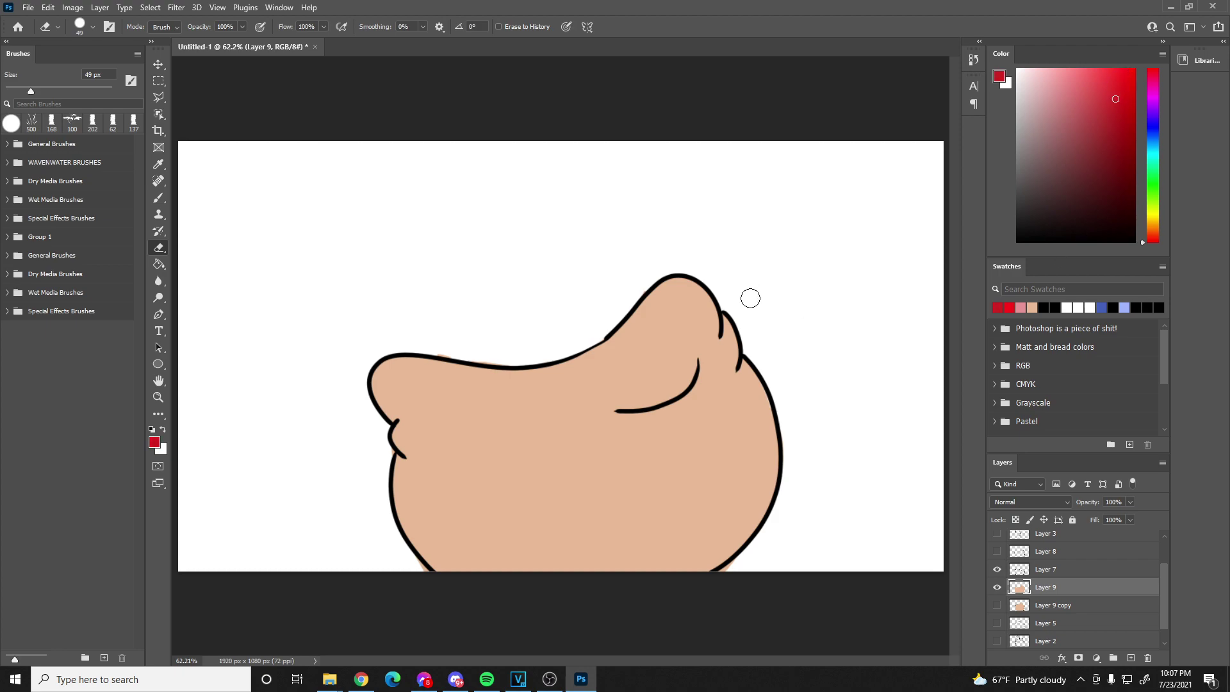
{"action": "key", "text": "b"}
{"action": "left_click_drag", "start_coordinate": [622, 344], "coordinate": [559, 356]}
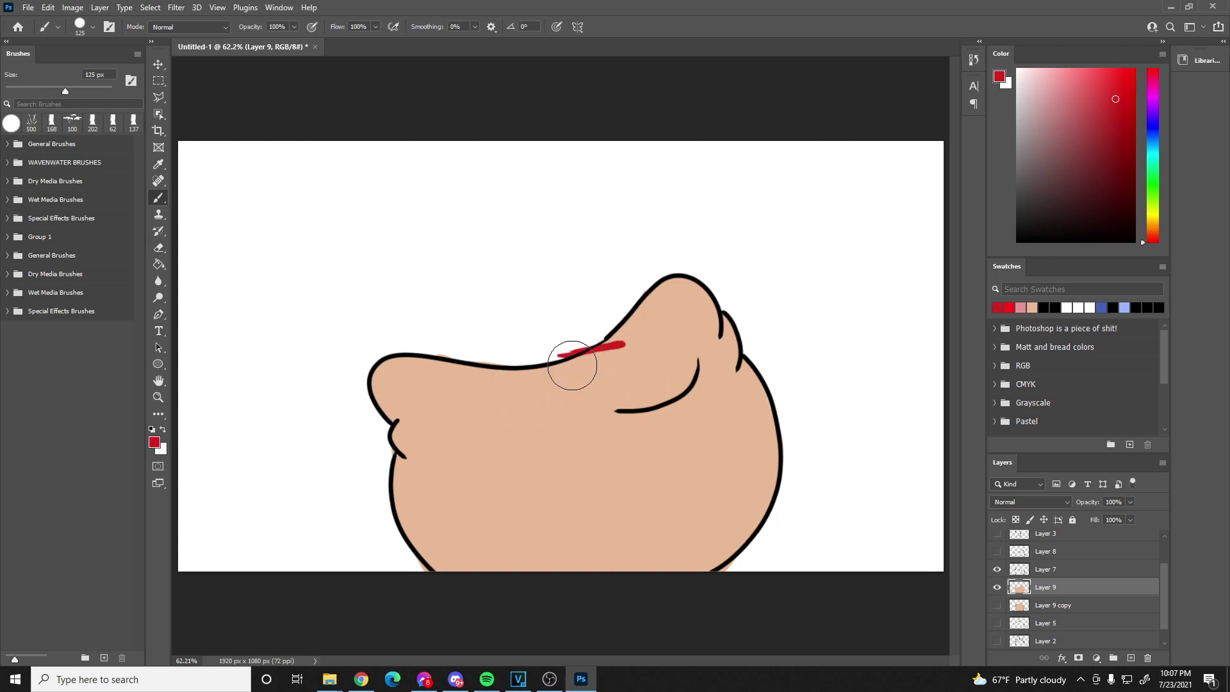
{"action": "key", "text": "ctrl+z"}
{"action": "mouse_move", "coordinate": [634, 349]}
{"action": "left_mouse_down"}
{"action": "mouse_move", "coordinate": [498, 375]}
{"action": "mouse_move", "coordinate": [436, 366]}
{"action": "mouse_move", "coordinate": [575, 369]}
{"action": "mouse_move", "coordinate": [598, 335]}
{"action": "left_mouse_up"}
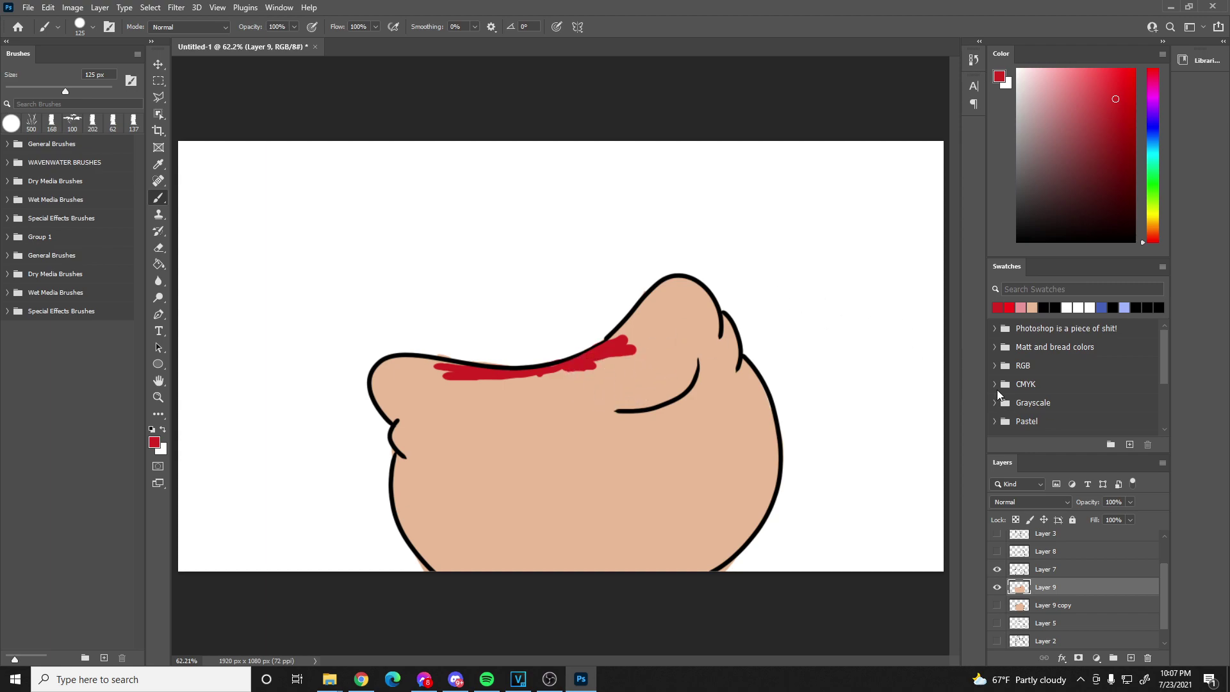
- Duplicate Layer 9 as Layer 9 copy 2 above Layer 7, and merge Layer 7 down into Layer 9
{"action": "left_click", "coordinate": [1038, 570]}
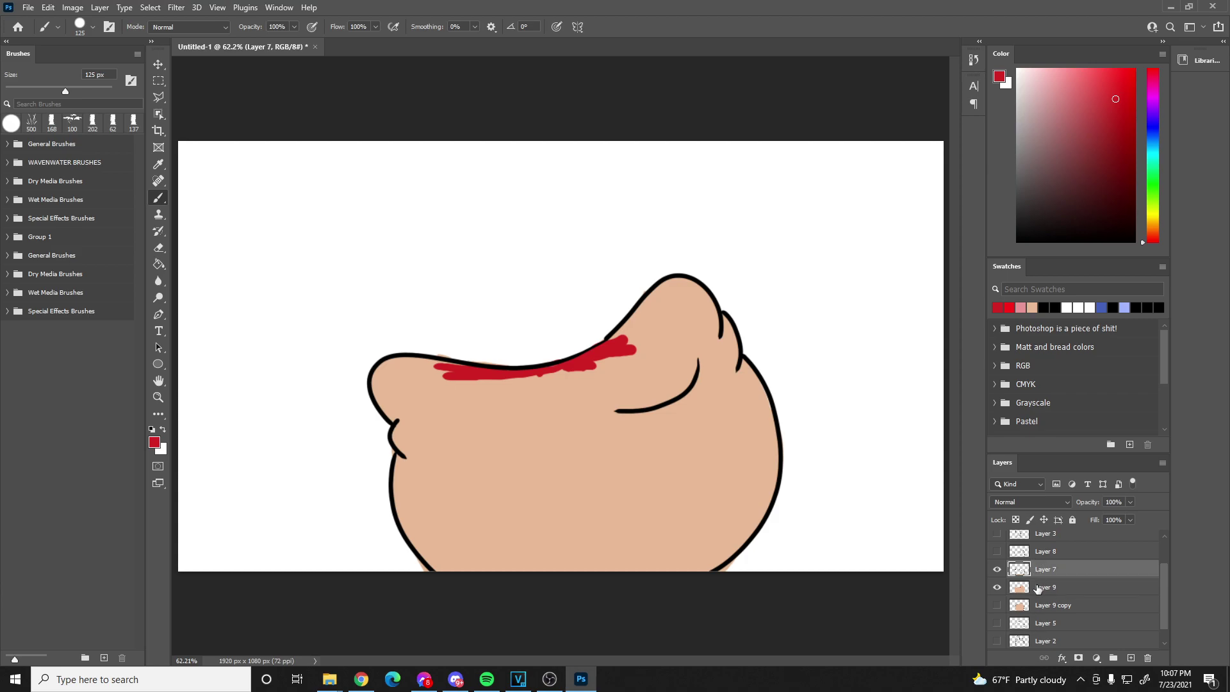
{"action": "right_click", "coordinate": [1038, 588]}
{"action": "left_click", "coordinate": [1092, 112]}
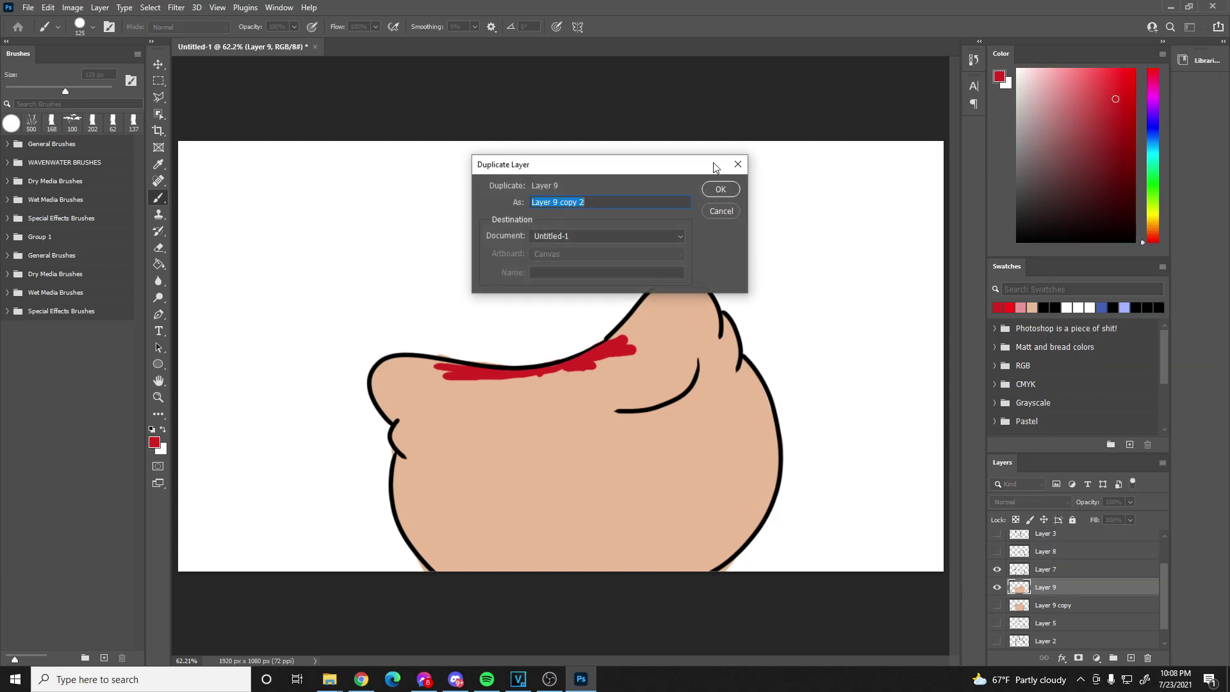
{"action": "left_click", "coordinate": [720, 190]}
{"action": "left_click_drag", "start_coordinate": [1038, 568], "coordinate": [1038, 590]}
{"action": "right_click", "coordinate": [1038, 589]}
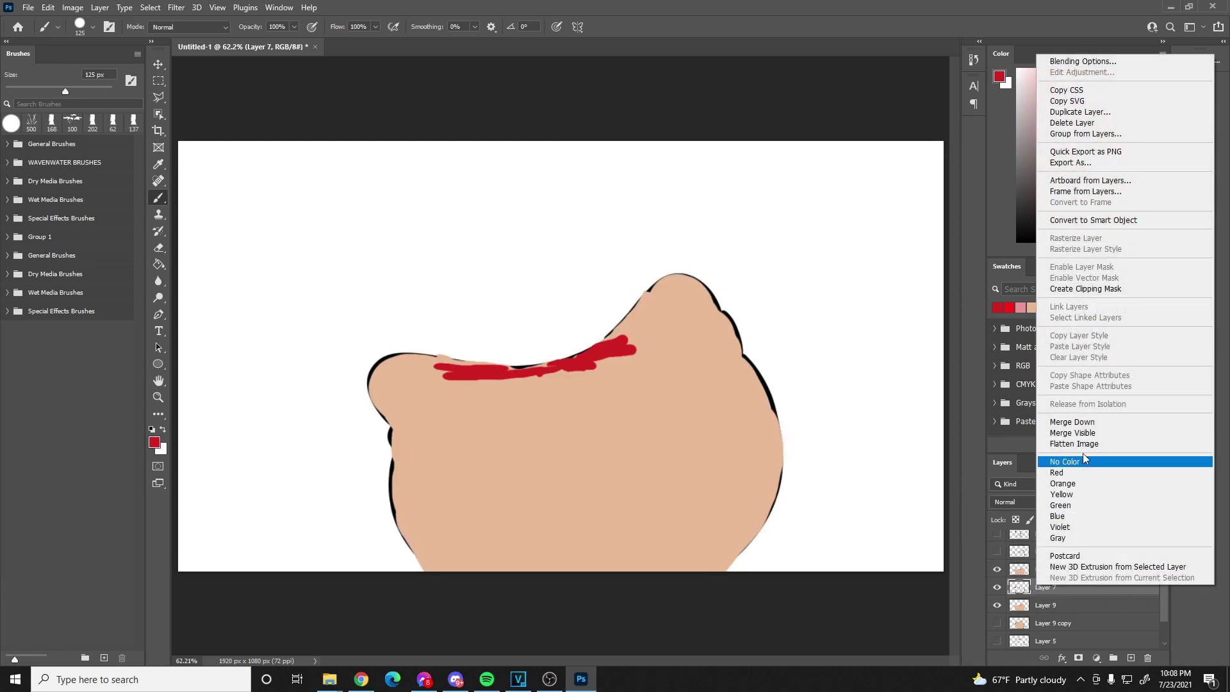
{"action": "left_click", "coordinate": [1082, 421]}
- Show Layer 8's outline instead of Layer 9 and paint red along its jagged upper edge on Layer 9 copy 2
{"action": "left_click", "coordinate": [1039, 569]}
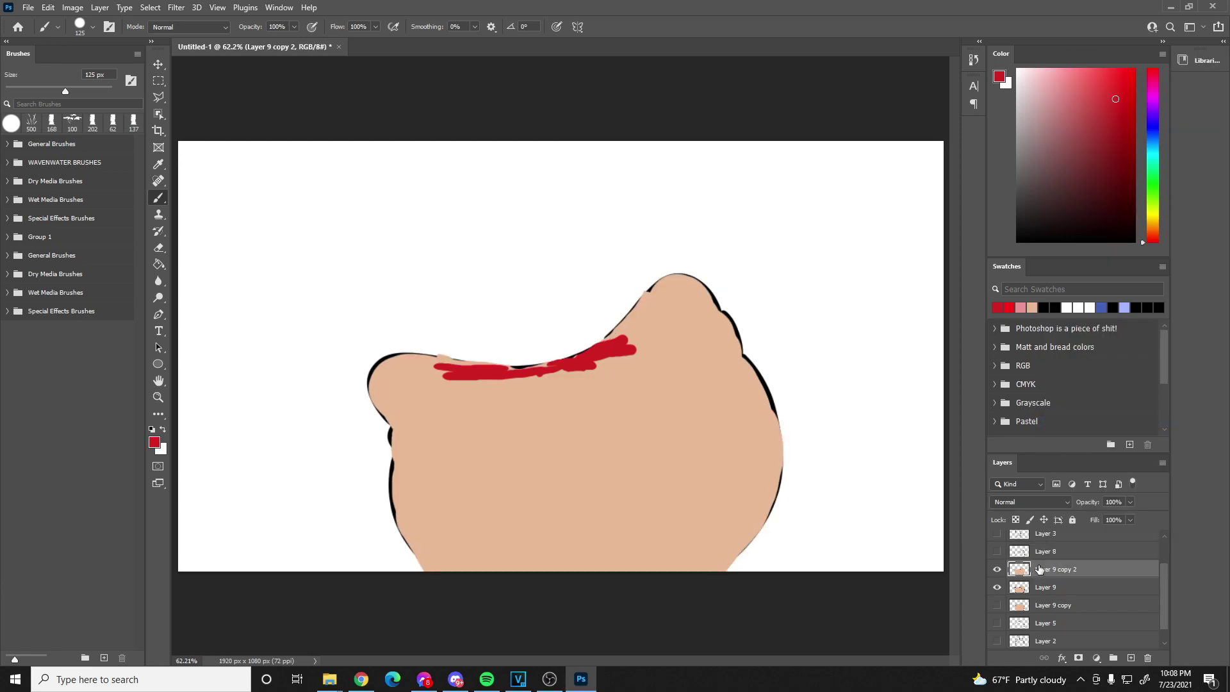
{"action": "left_click", "coordinate": [997, 586]}
{"action": "left_click", "coordinate": [997, 551]}
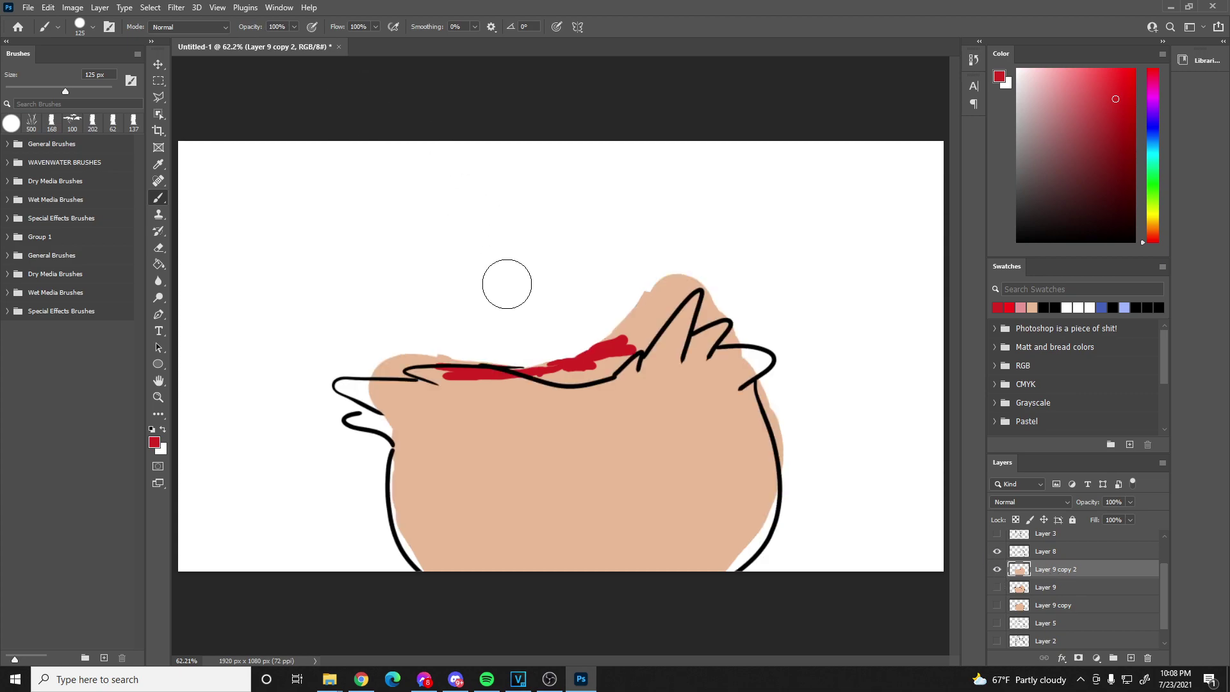
{"action": "mouse_move", "coordinate": [381, 359]}
{"action": "left_mouse_down"}
{"action": "mouse_move", "coordinate": [347, 371]}
{"action": "mouse_move", "coordinate": [379, 402]}
{"action": "mouse_move", "coordinate": [379, 415]}
{"action": "mouse_move", "coordinate": [355, 424]}
{"action": "mouse_move", "coordinate": [429, 380]}
{"action": "mouse_move", "coordinate": [605, 375]}
{"action": "mouse_move", "coordinate": [680, 329]}
{"action": "mouse_move", "coordinate": [725, 368]}
{"action": "mouse_move", "coordinate": [758, 377]}
{"action": "left_mouse_up"}
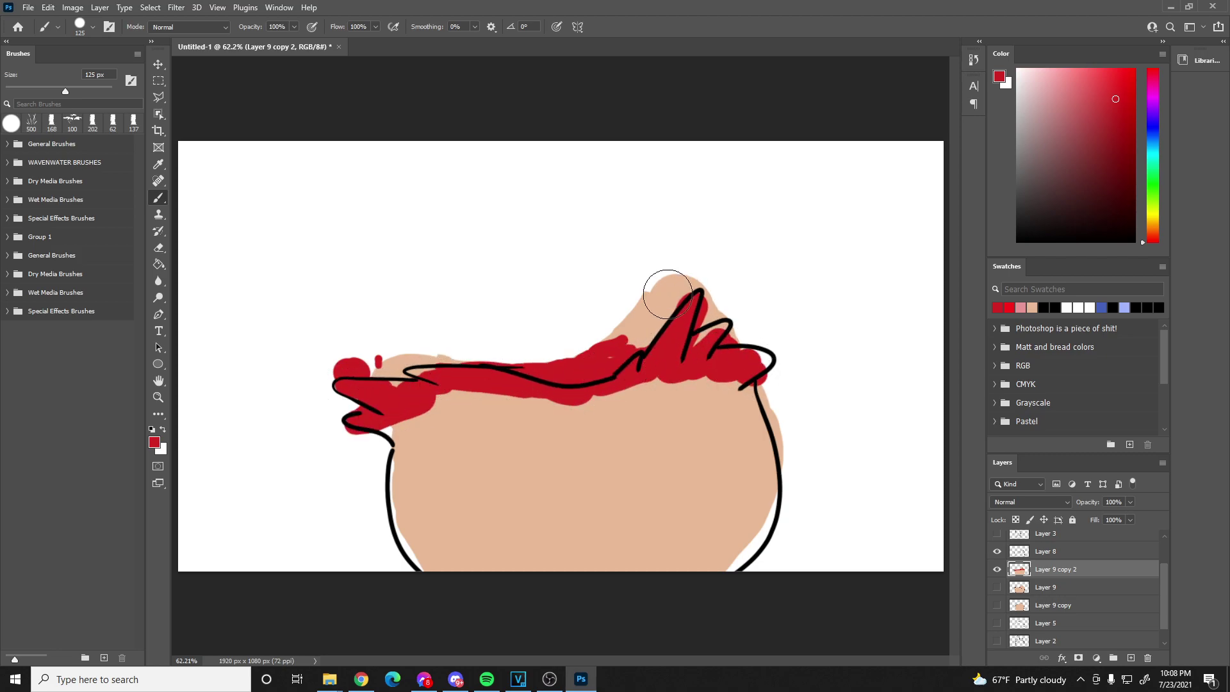
- Erase the red and skin color on Layer 9 copy 2 that lies outside Layer 8's jagged upper outline
{"action": "key", "text": "e"}
{"action": "left_click_drag", "start_coordinate": [378, 350], "coordinate": [327, 371]}
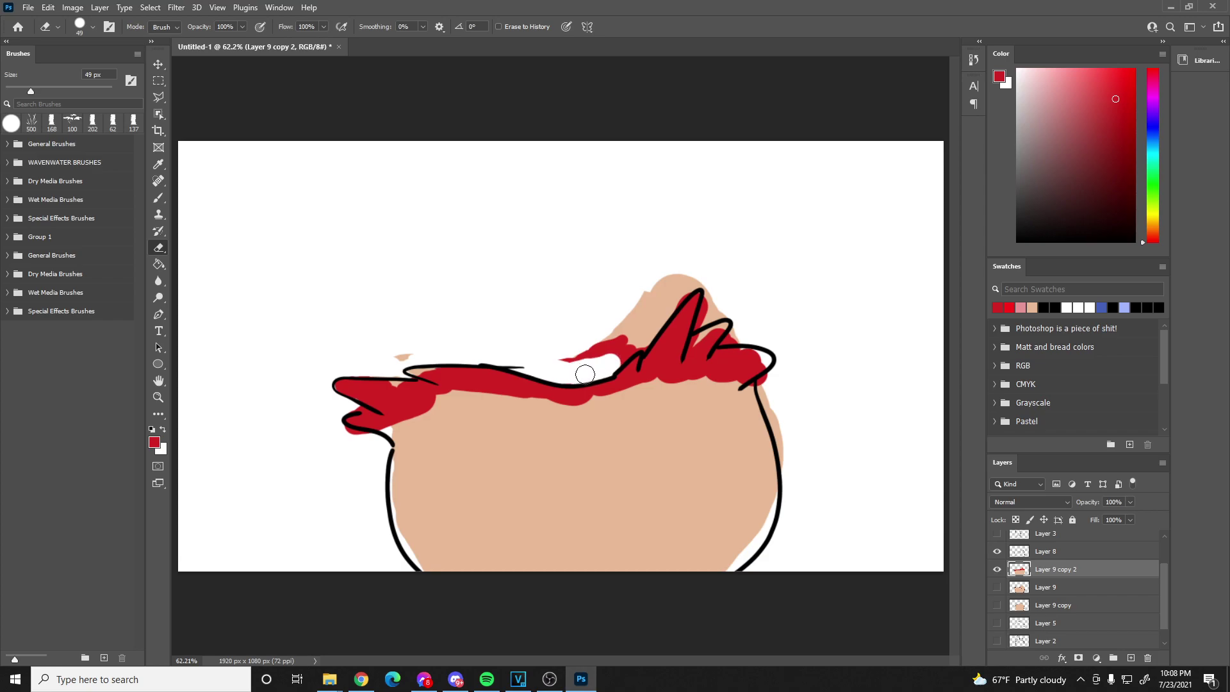
{"action": "mouse_move", "coordinate": [613, 362]}
{"action": "left_mouse_down"}
{"action": "mouse_move", "coordinate": [639, 337]}
{"action": "mouse_move", "coordinate": [643, 348]}
{"action": "mouse_move", "coordinate": [700, 270]}
{"action": "mouse_move", "coordinate": [665, 321]}
{"action": "mouse_move", "coordinate": [699, 278]}
{"action": "mouse_move", "coordinate": [607, 349]}
{"action": "left_mouse_up"}
{"action": "left_click_drag", "start_coordinate": [698, 329], "coordinate": [723, 259]}
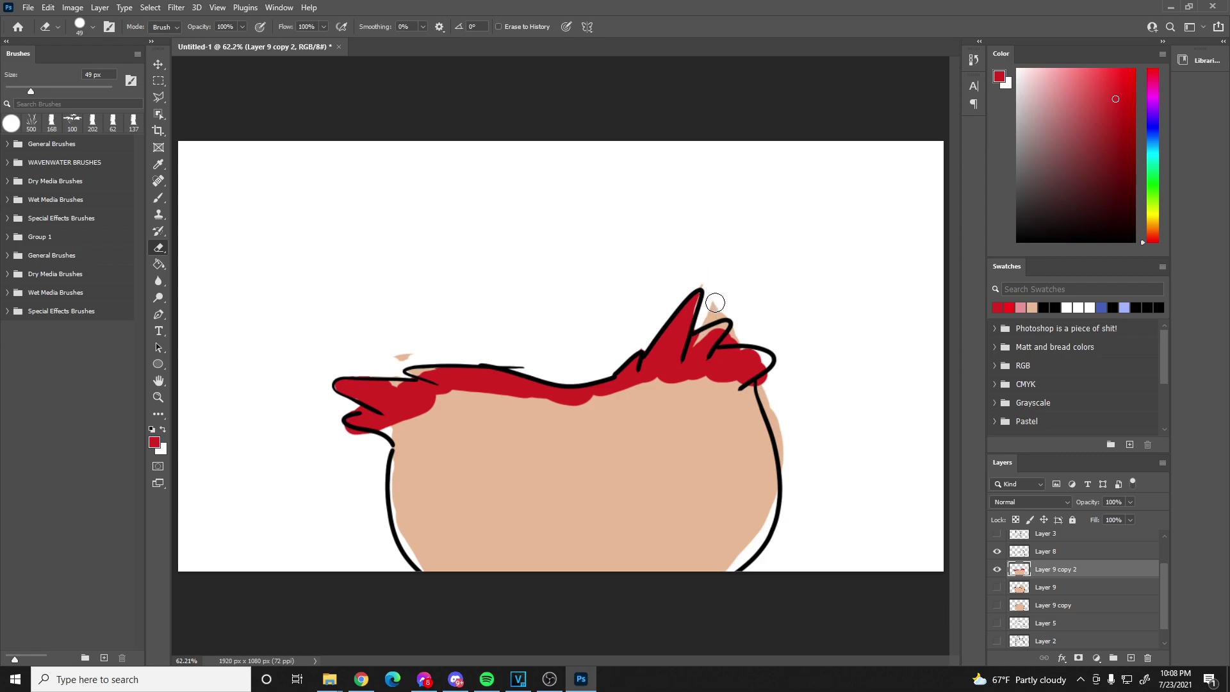
{"action": "key", "text": "z"}
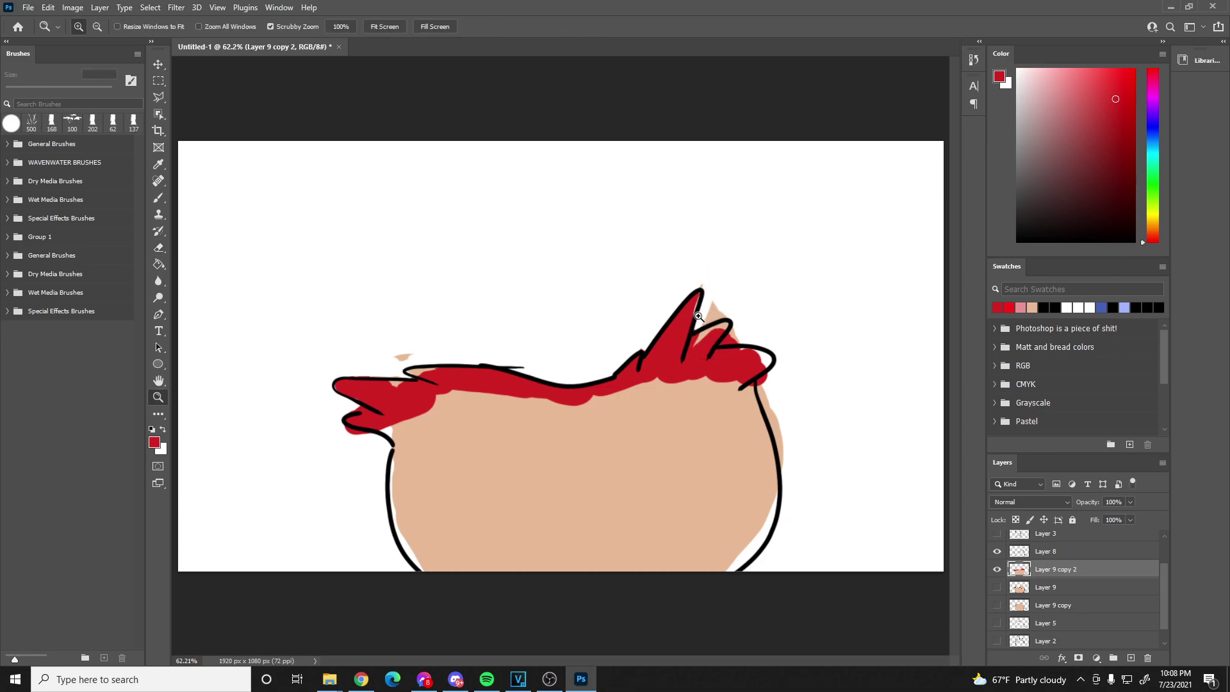
{"action": "key", "text": "b"}
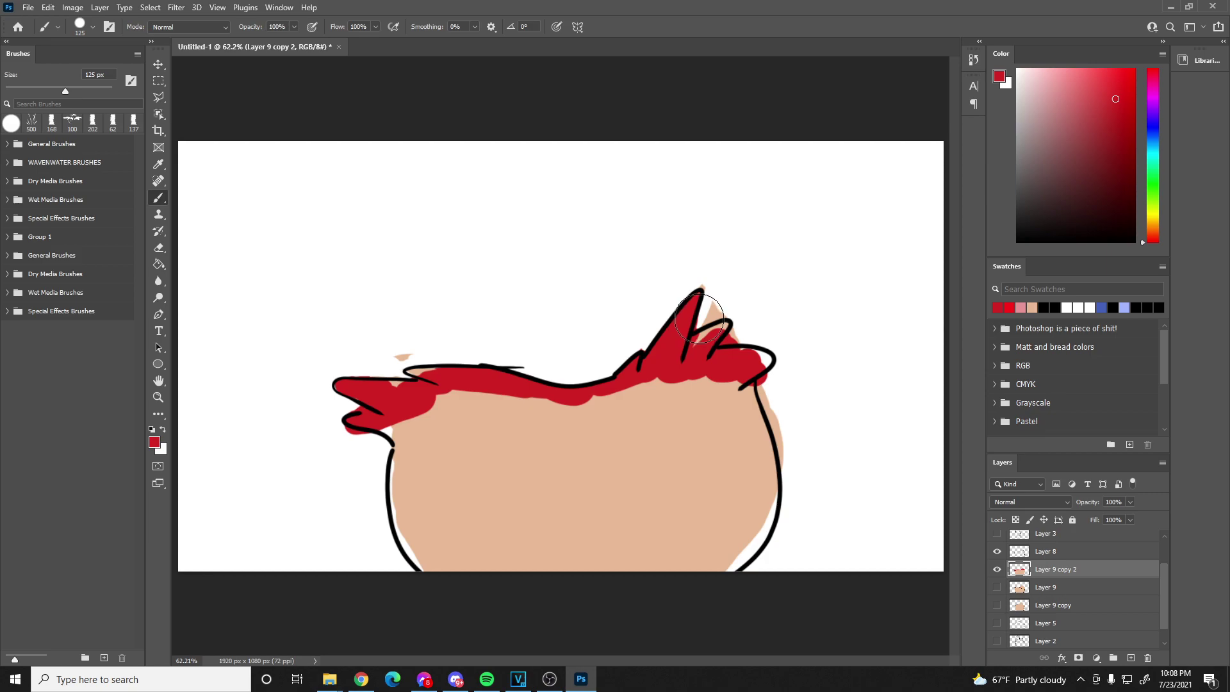
{"action": "key", "text": "e"}
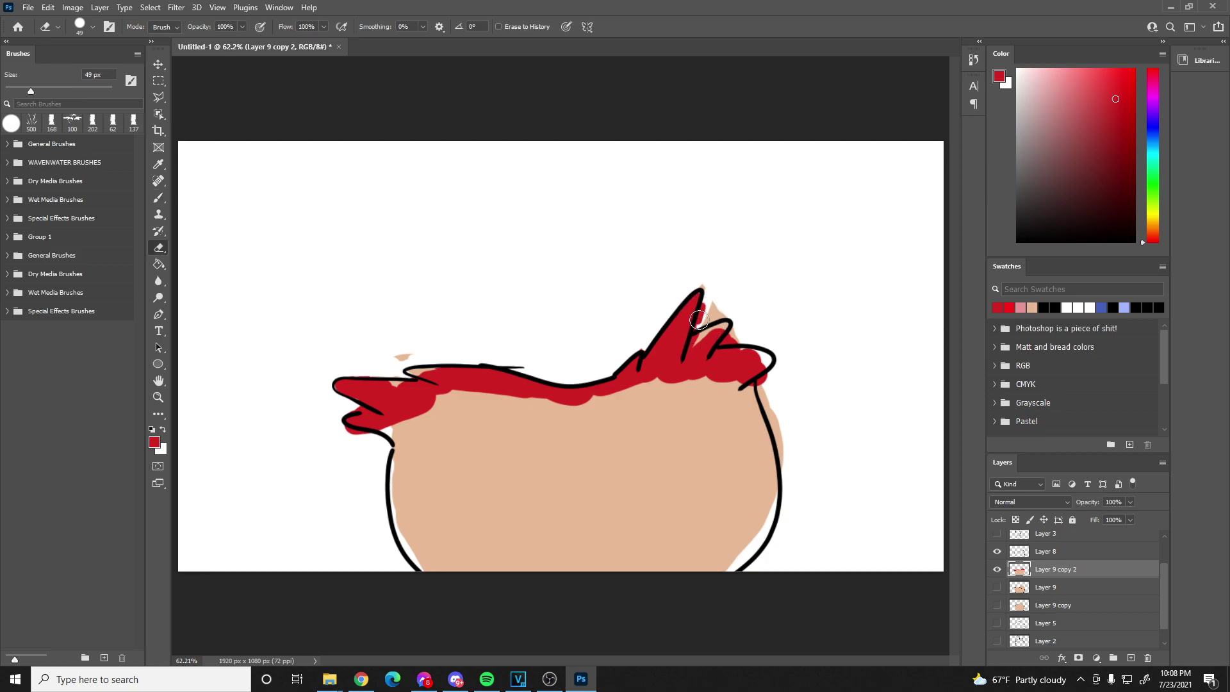
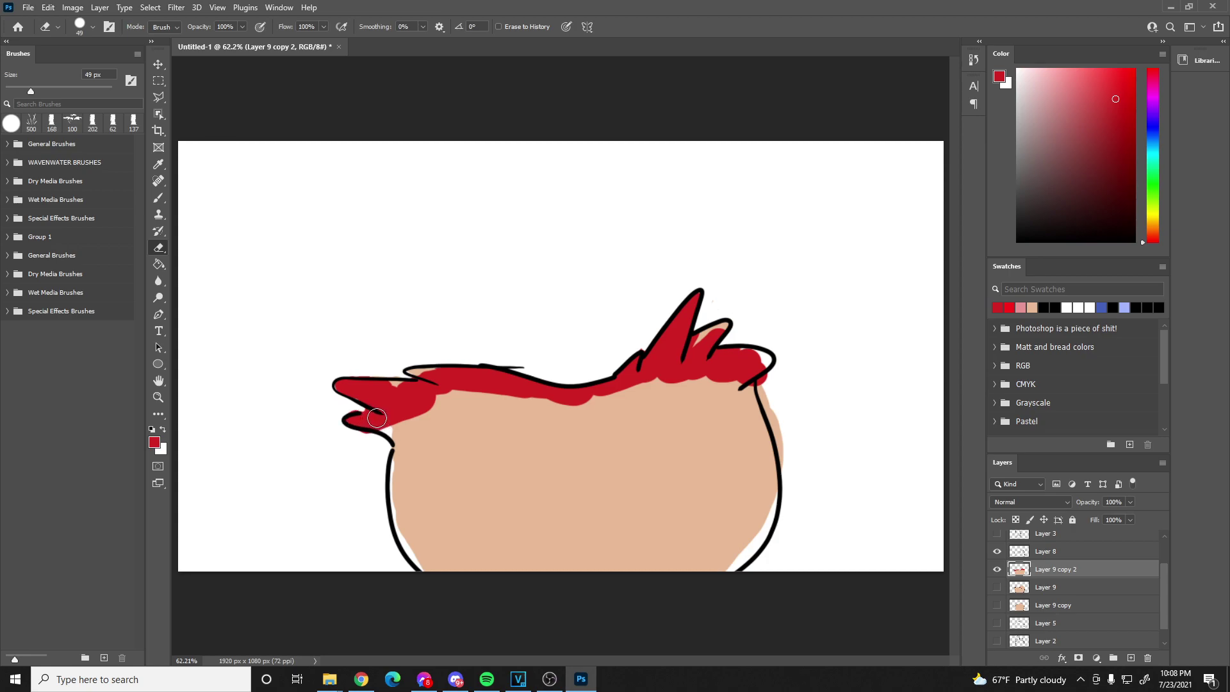
- Sample the skin tone and paint it over parts of the red spikes and into the gaps along the body's sides
{"action": "key", "text": "i"}
{"action": "left_click", "coordinate": [426, 439]}
{"action": "key", "text": "b"}
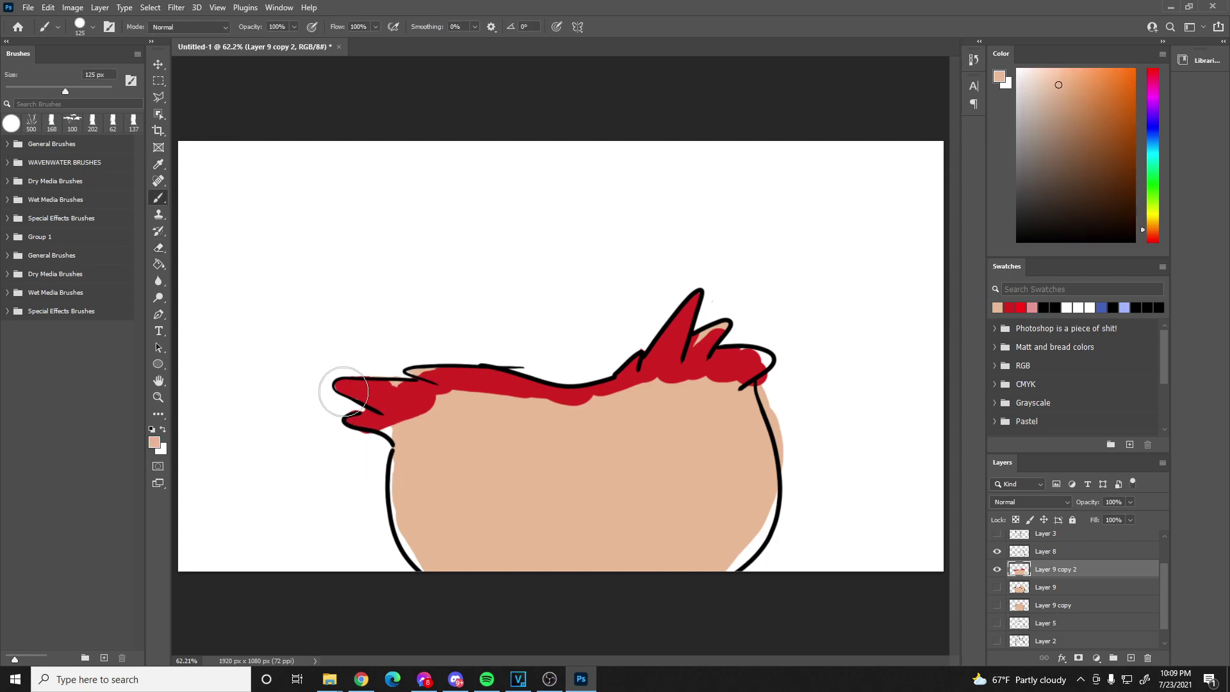
{"action": "mouse_move", "coordinate": [350, 417]}
{"action": "left_mouse_down"}
{"action": "mouse_move", "coordinate": [397, 438]}
{"action": "mouse_move", "coordinate": [337, 383]}
{"action": "mouse_move", "coordinate": [405, 383]}
{"action": "mouse_move", "coordinate": [343, 384]}
{"action": "mouse_move", "coordinate": [387, 412]}
{"action": "mouse_move", "coordinate": [340, 388]}
{"action": "mouse_move", "coordinate": [454, 434]}
{"action": "mouse_move", "coordinate": [404, 385]}
{"action": "mouse_move", "coordinate": [413, 370]}
{"action": "mouse_move", "coordinate": [474, 398]}
{"action": "mouse_move", "coordinate": [549, 413]}
{"action": "mouse_move", "coordinate": [544, 399]}
{"action": "mouse_move", "coordinate": [424, 375]}
{"action": "mouse_move", "coordinate": [587, 416]}
{"action": "mouse_move", "coordinate": [650, 391]}
{"action": "mouse_move", "coordinate": [636, 396]}
{"action": "mouse_move", "coordinate": [700, 296]}
{"action": "mouse_move", "coordinate": [651, 404]}
{"action": "mouse_move", "coordinate": [726, 327]}
{"action": "mouse_move", "coordinate": [682, 378]}
{"action": "mouse_move", "coordinate": [779, 358]}
{"action": "mouse_move", "coordinate": [710, 389]}
{"action": "mouse_move", "coordinate": [745, 369]}
{"action": "mouse_move", "coordinate": [747, 350]}
{"action": "mouse_move", "coordinate": [769, 358]}
{"action": "mouse_move", "coordinate": [716, 403]}
{"action": "mouse_move", "coordinate": [752, 379]}
{"action": "mouse_move", "coordinate": [749, 526]}
{"action": "mouse_move", "coordinate": [759, 502]}
{"action": "mouse_move", "coordinate": [723, 558]}
{"action": "mouse_move", "coordinate": [682, 570]}
{"action": "mouse_move", "coordinate": [691, 500]}
{"action": "mouse_move", "coordinate": [411, 488]}
{"action": "mouse_move", "coordinate": [406, 447]}
{"action": "mouse_move", "coordinate": [440, 560]}
{"action": "mouse_move", "coordinate": [420, 519]}
{"action": "mouse_move", "coordinate": [528, 503]}
{"action": "left_mouse_up"}
{"action": "key", "text": "e"}
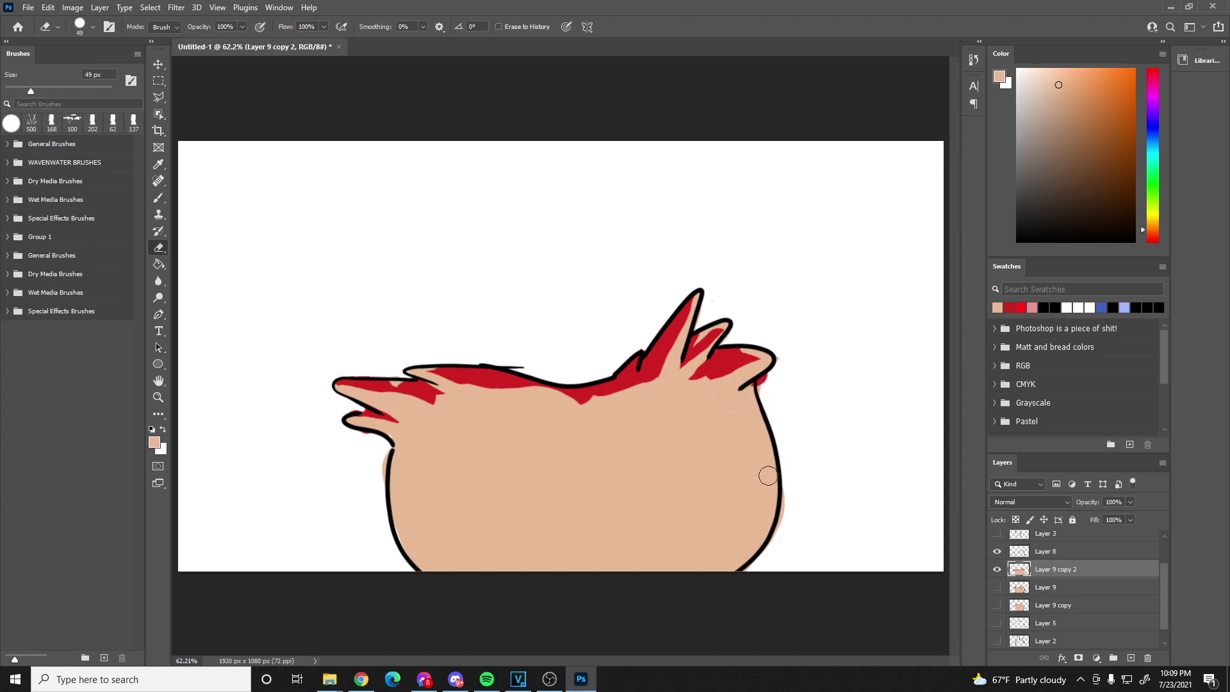
- Merge Layer 8's line art down into Layer 9 copy 2
{"action": "scroll", "coordinate": [757, 430], "scroll_direction": "down", "scroll_amount": 5}
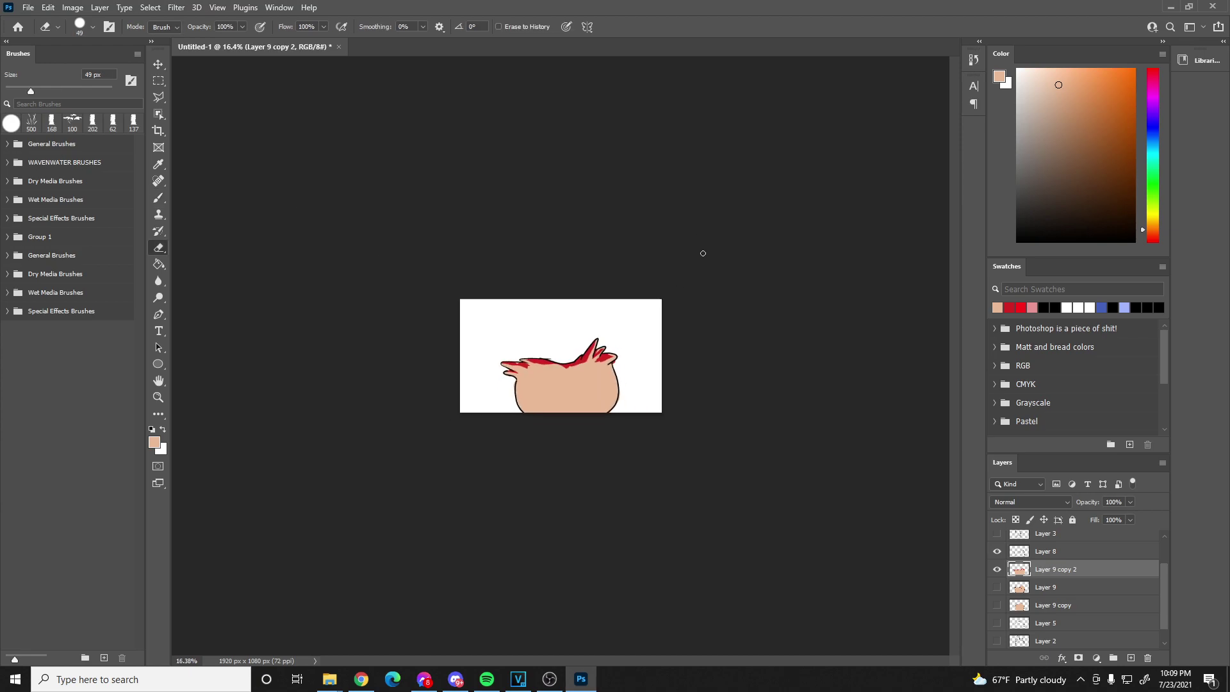
{"action": "scroll", "coordinate": [640, 324], "scroll_direction": "up", "scroll_amount": 4}
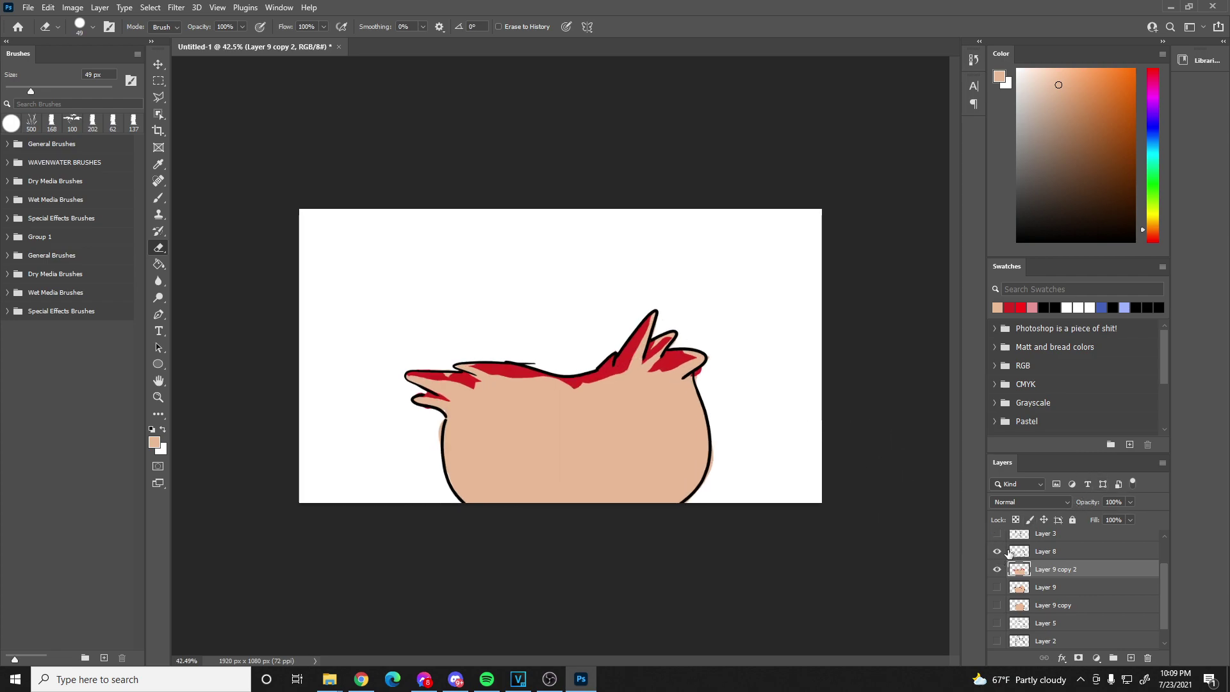
{"action": "right_click", "coordinate": [1033, 553]}
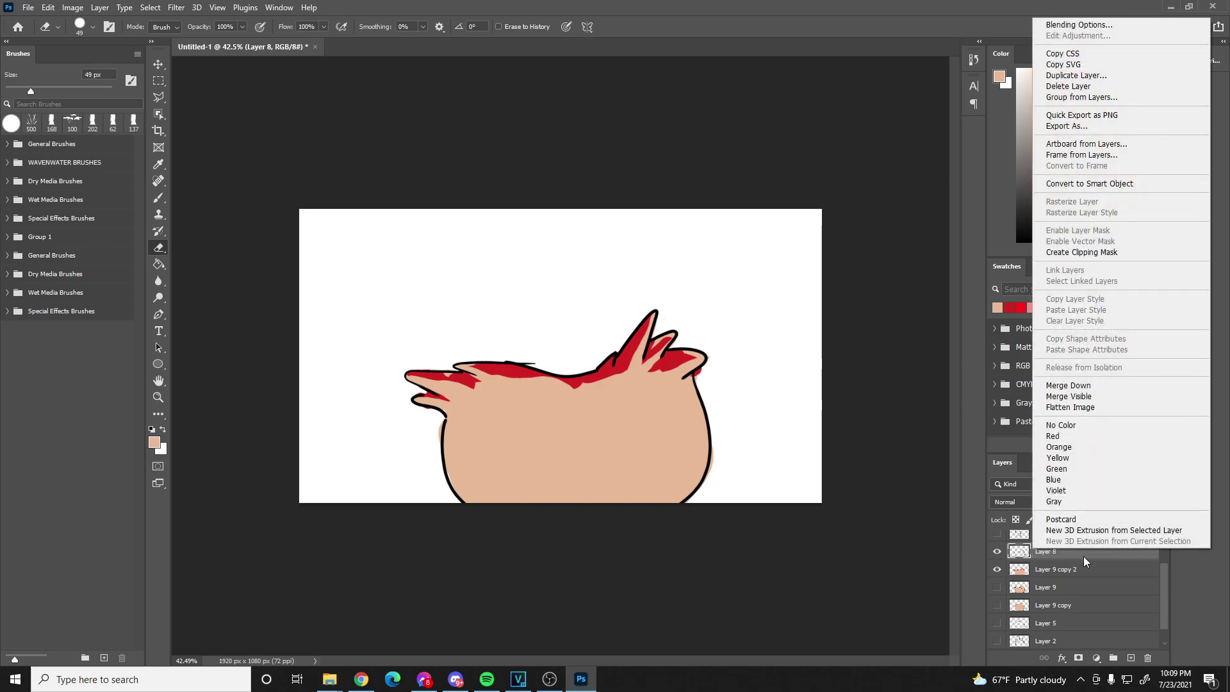
{"action": "left_click", "coordinate": [1086, 386]}
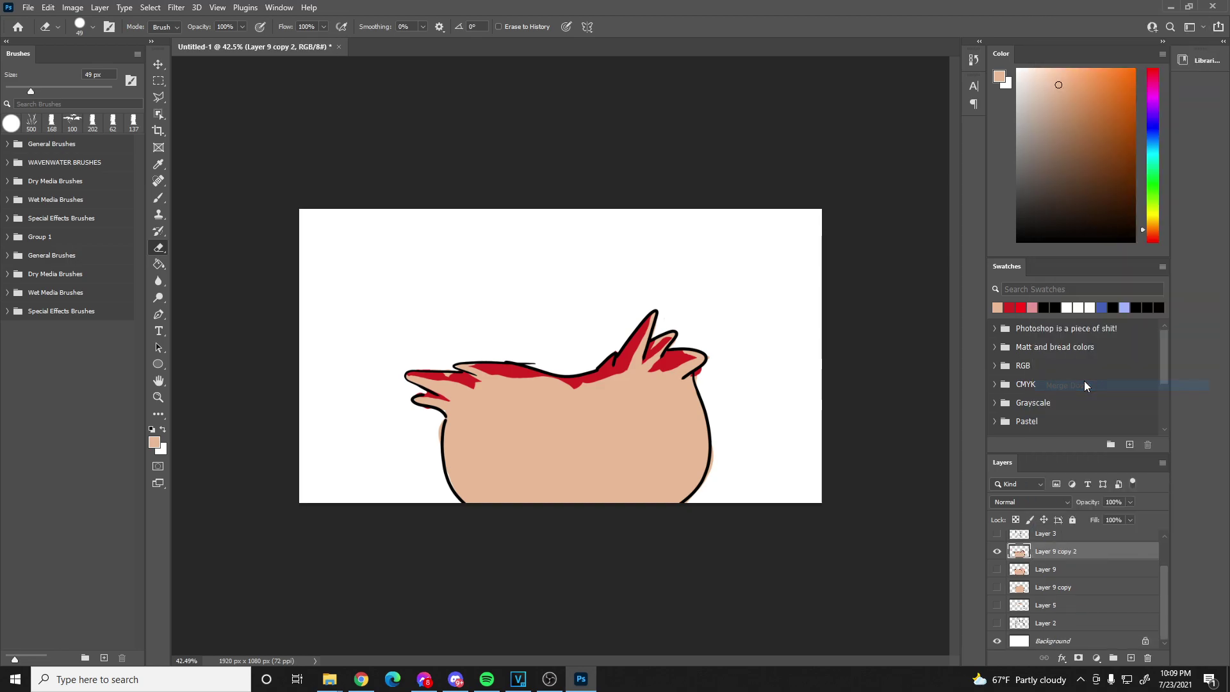
{"action": "left_click", "coordinate": [997, 552]}
{"action": "left_click", "coordinate": [997, 552]}
- Add a new layer below Layer 3 and show Layer 3 at 100% opacity with Layer 9 copy 2 hidden
{"action": "scroll", "coordinate": [1065, 573], "scroll_direction": "up", "scroll_amount": 3}
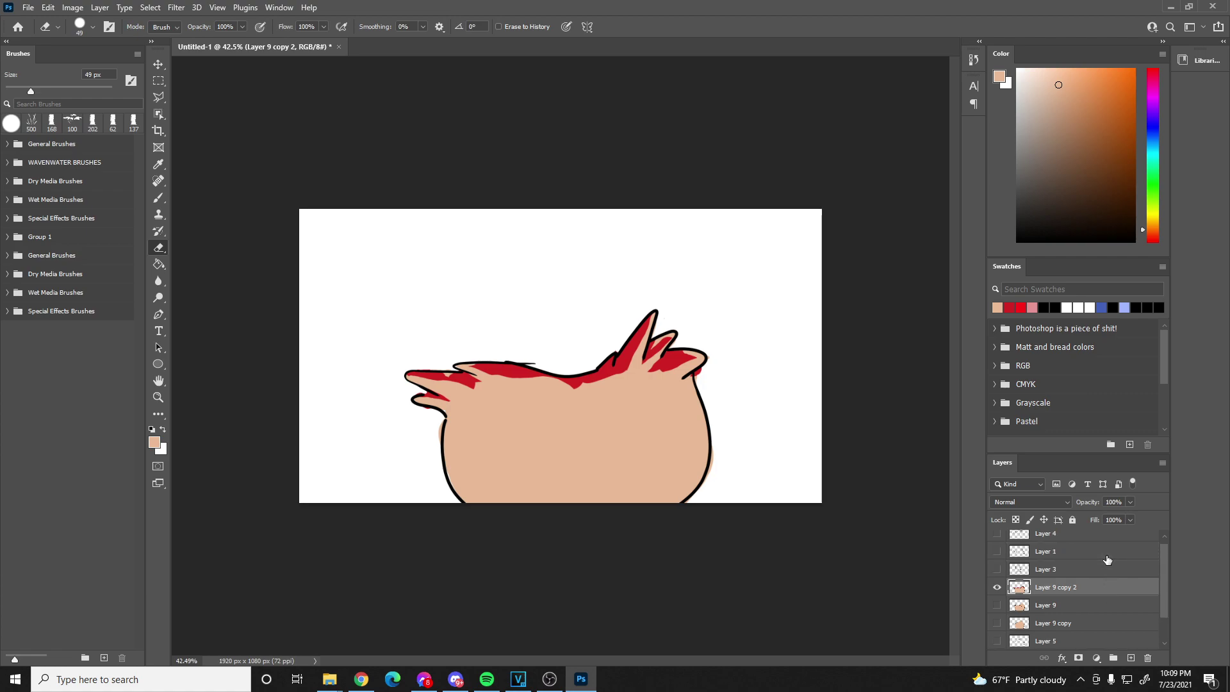
{"action": "left_click", "coordinate": [996, 593]}
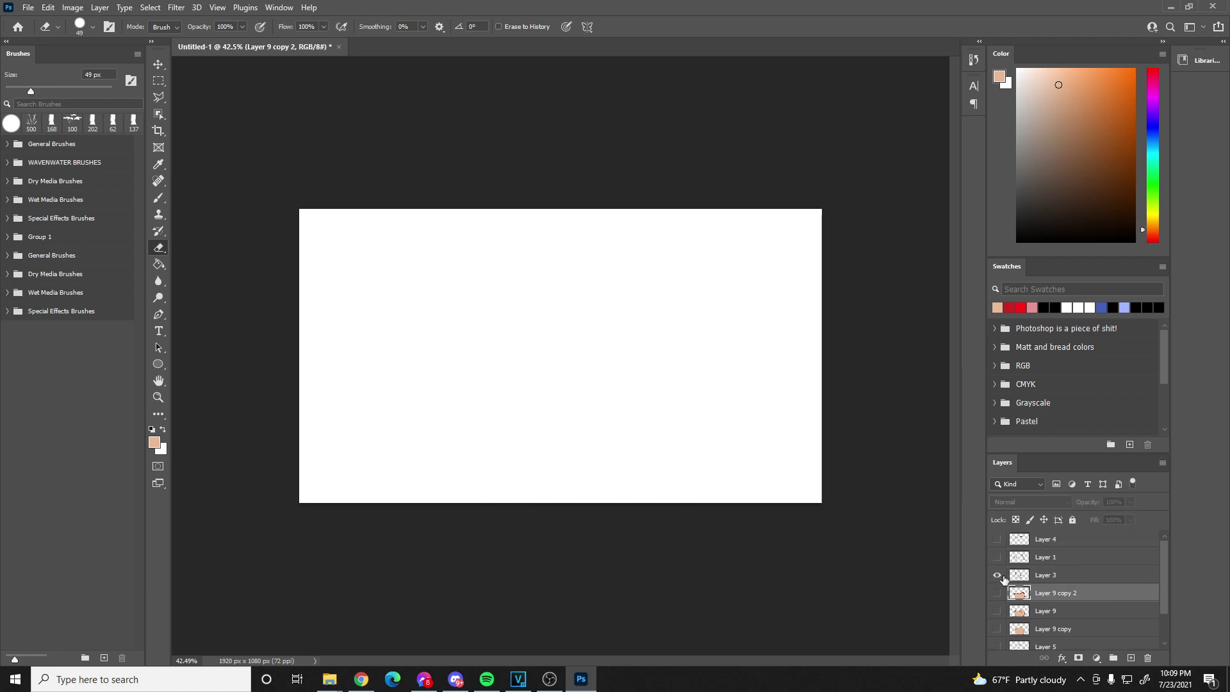
{"action": "left_click", "coordinate": [1130, 659]}
{"action": "left_click", "coordinate": [1076, 574]}
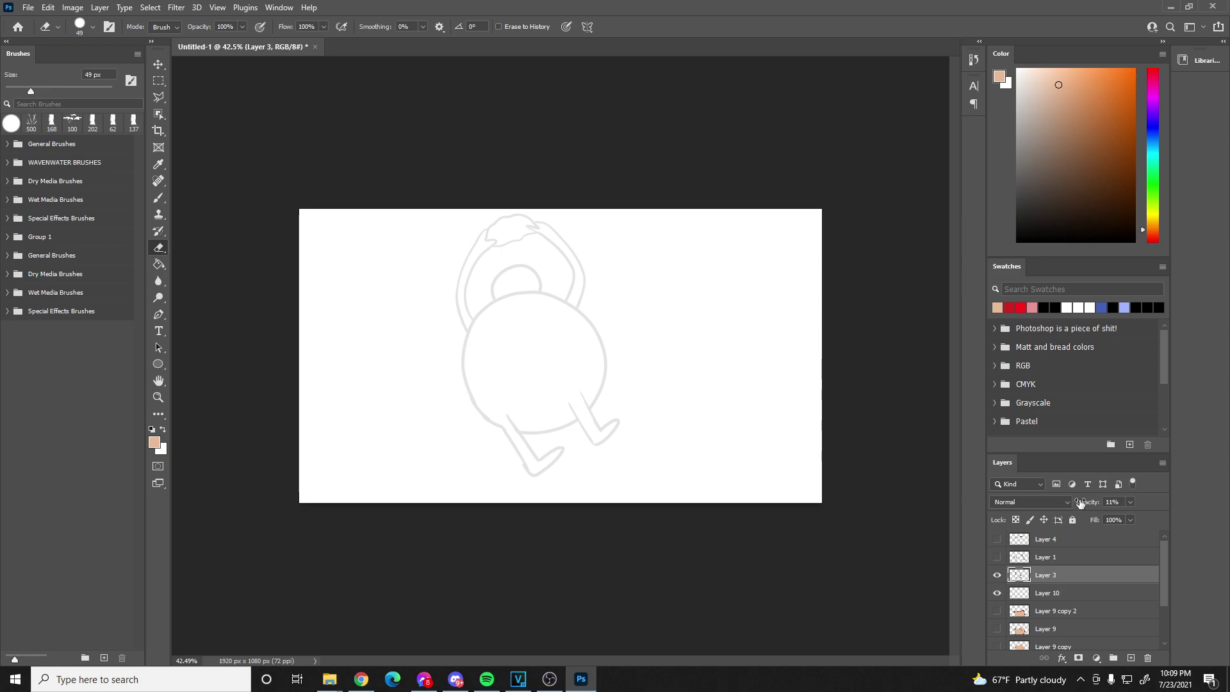
{"action": "left_click", "coordinate": [1095, 272]}
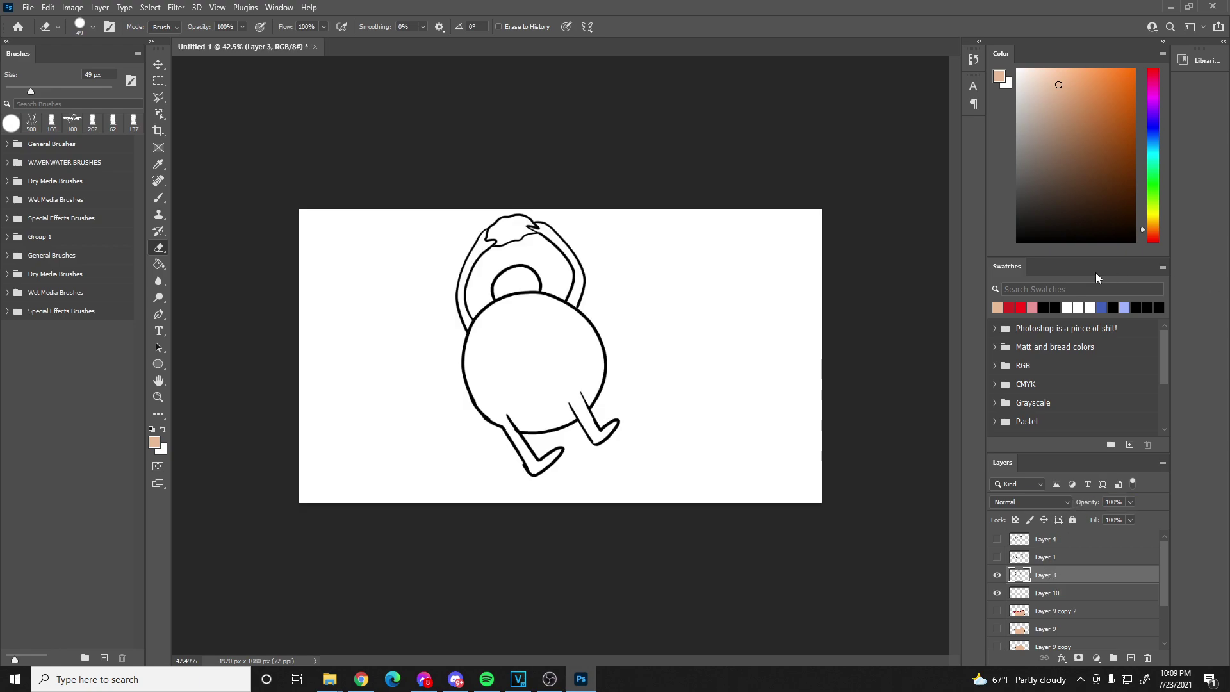
- Pick the light blue swatch from Matt and bread colors and paint the figure's head, round body and legs on Layer 10
{"action": "left_click", "coordinate": [996, 347]}
{"action": "left_click", "coordinate": [1010, 365]}
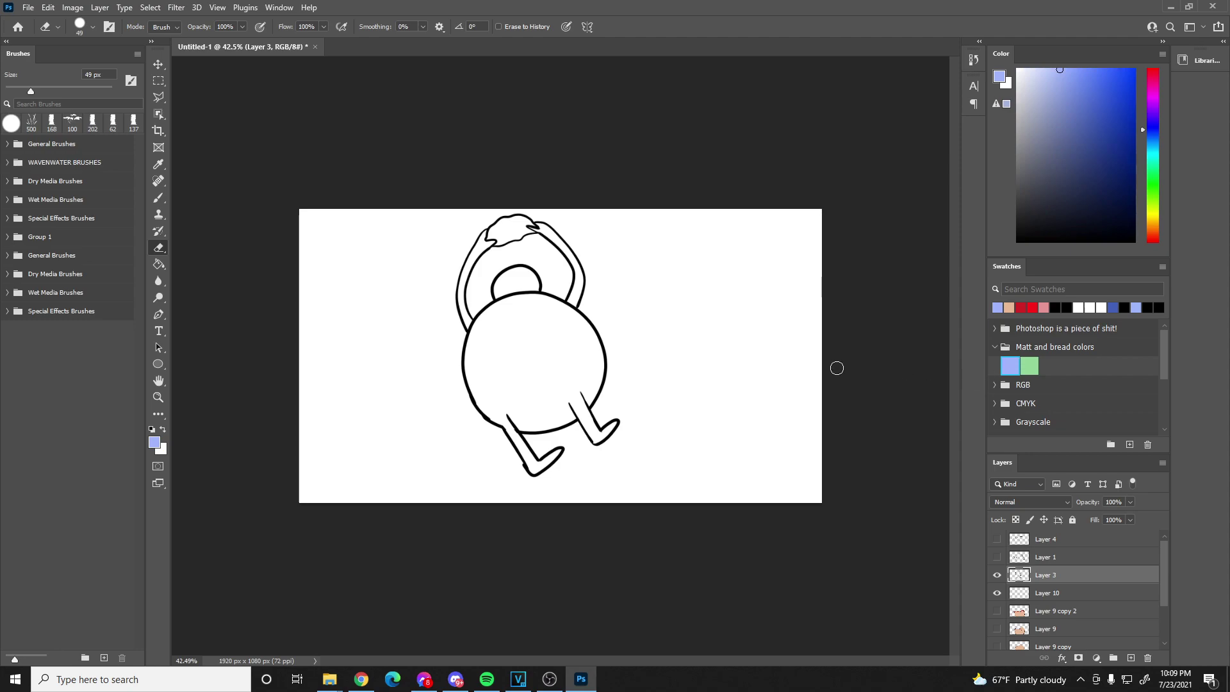
{"action": "scroll", "coordinate": [672, 370], "scroll_direction": "up", "scroll_amount": 2}
{"action": "key", "text": "b"}
{"action": "mouse_move", "coordinate": [494, 348]}
{"action": "left_mouse_down"}
{"action": "mouse_move", "coordinate": [545, 346]}
{"action": "mouse_move", "coordinate": [538, 338]}
{"action": "mouse_move", "coordinate": [562, 363]}
{"action": "mouse_move", "coordinate": [540, 330]}
{"action": "mouse_move", "coordinate": [536, 342]}
{"action": "mouse_move", "coordinate": [540, 328]}
{"action": "mouse_move", "coordinate": [552, 345]}
{"action": "mouse_move", "coordinate": [525, 294]}
{"action": "left_mouse_up"}
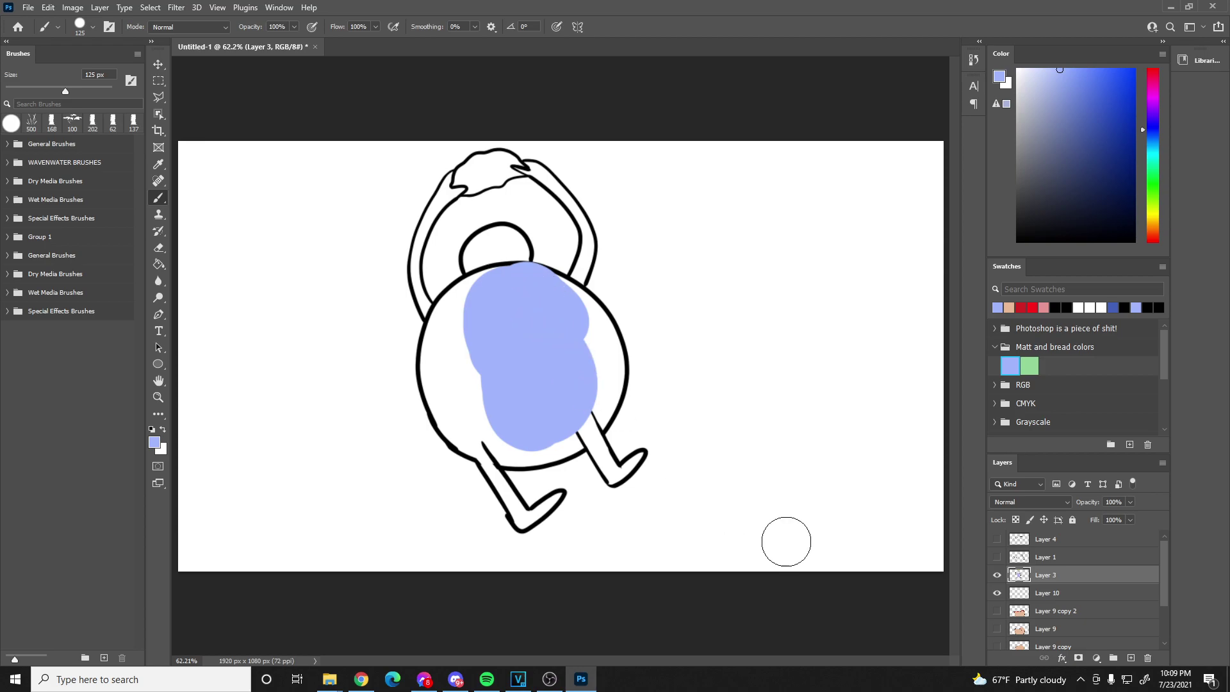
{"action": "key", "text": "ctrl+z"}
{"action": "key", "text": "alt+bracketleft"}
{"action": "mouse_move", "coordinate": [527, 319]}
{"action": "left_mouse_down"}
{"action": "mouse_move", "coordinate": [547, 358]}
{"action": "mouse_move", "coordinate": [537, 328]}
{"action": "mouse_move", "coordinate": [562, 318]}
{"action": "mouse_move", "coordinate": [543, 305]}
{"action": "mouse_move", "coordinate": [586, 327]}
{"action": "mouse_move", "coordinate": [599, 397]}
{"action": "mouse_move", "coordinate": [556, 429]}
{"action": "mouse_move", "coordinate": [469, 424]}
{"action": "mouse_move", "coordinate": [450, 374]}
{"action": "mouse_move", "coordinate": [457, 312]}
{"action": "mouse_move", "coordinate": [473, 298]}
{"action": "mouse_move", "coordinate": [524, 326]}
{"action": "mouse_move", "coordinate": [493, 291]}
{"action": "mouse_move", "coordinate": [488, 263]}
{"action": "mouse_move", "coordinate": [509, 260]}
{"action": "mouse_move", "coordinate": [507, 281]}
{"action": "mouse_move", "coordinate": [484, 259]}
{"action": "mouse_move", "coordinate": [509, 268]}
{"action": "mouse_move", "coordinate": [510, 359]}
{"action": "mouse_move", "coordinate": [542, 395]}
{"action": "mouse_move", "coordinate": [574, 392]}
{"action": "mouse_move", "coordinate": [549, 381]}
{"action": "mouse_move", "coordinate": [485, 403]}
{"action": "mouse_move", "coordinate": [481, 471]}
{"action": "mouse_move", "coordinate": [474, 435]}
{"action": "mouse_move", "coordinate": [465, 443]}
{"action": "mouse_move", "coordinate": [527, 517]}
{"action": "mouse_move", "coordinate": [558, 499]}
{"action": "mouse_move", "coordinate": [525, 523]}
{"action": "mouse_move", "coordinate": [523, 457]}
{"action": "mouse_move", "coordinate": [591, 464]}
{"action": "mouse_move", "coordinate": [570, 417]}
{"action": "mouse_move", "coordinate": [634, 482]}
{"action": "left_mouse_up"}
{"action": "key", "text": "e"}
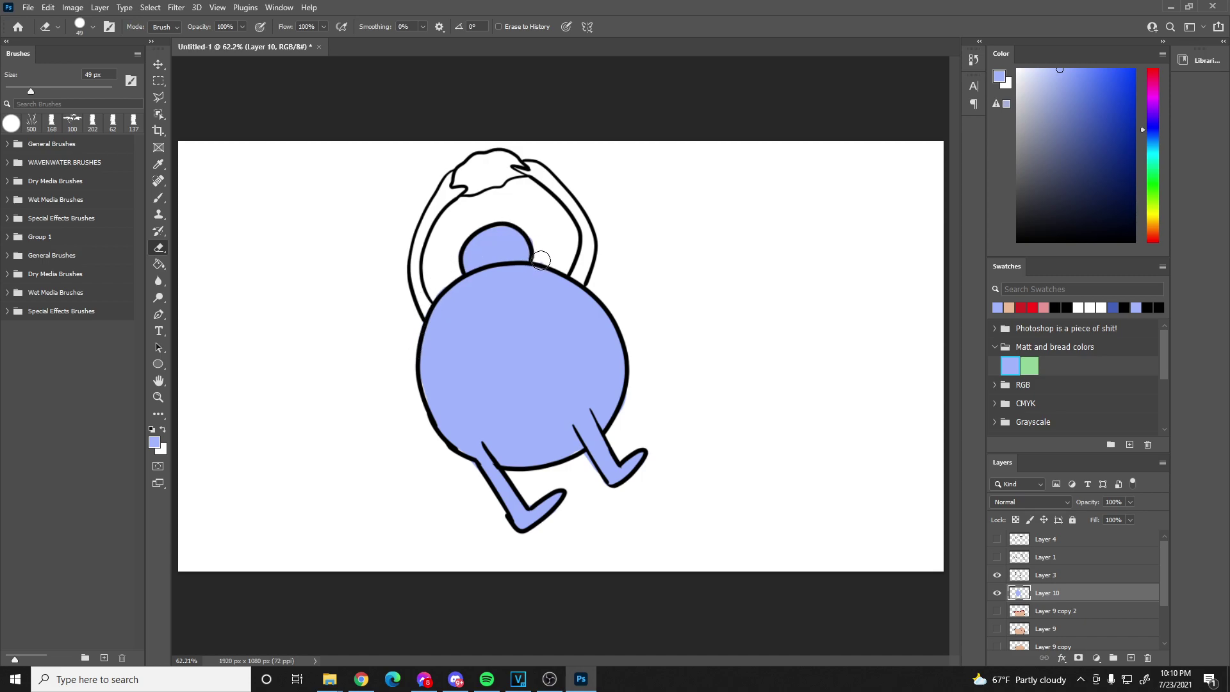
- Paint the figure's raised left arm and hand light blue on Layer 10
{"action": "key", "text": "b"}
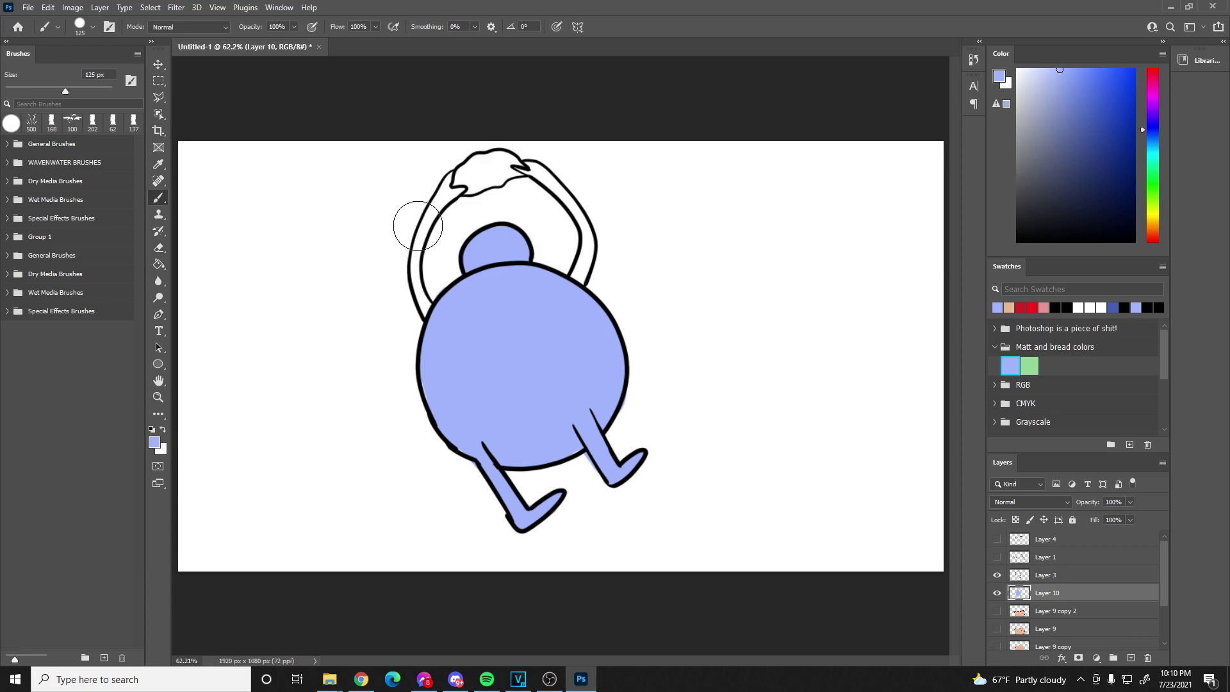
{"action": "scroll", "coordinate": [398, 125], "scroll_direction": "up", "scroll_amount": 5}
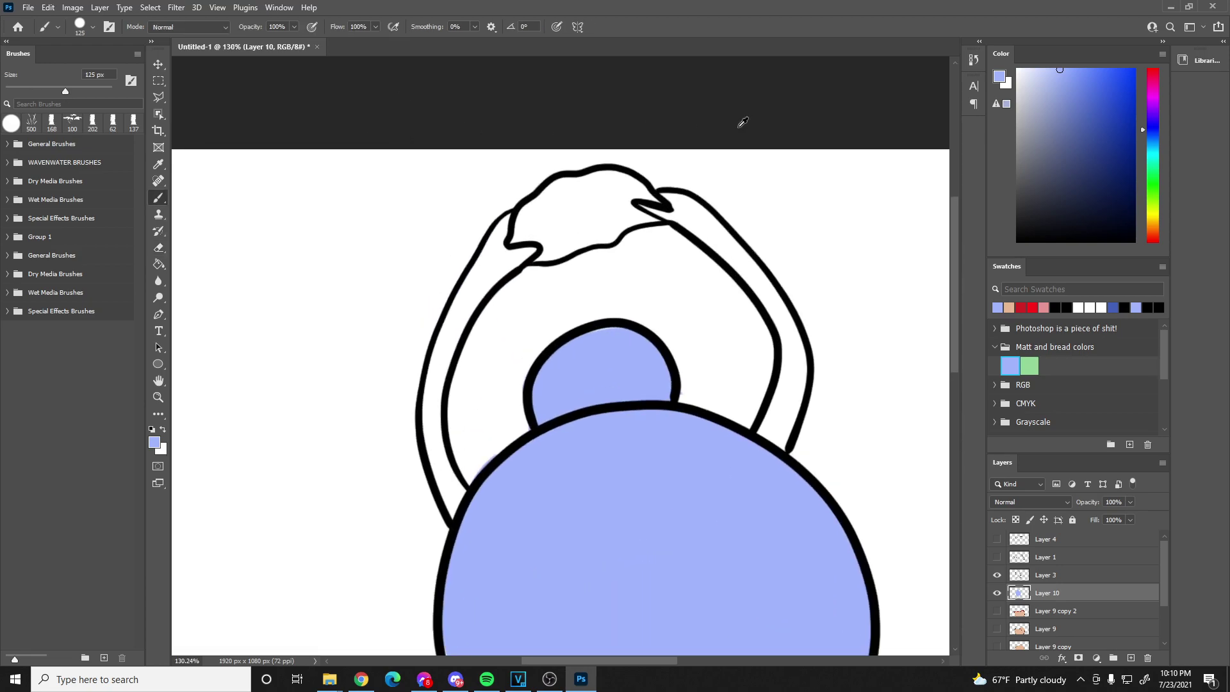
{"action": "mouse_move", "coordinate": [489, 225]}
{"action": "left_mouse_down"}
{"action": "mouse_move", "coordinate": [502, 214]}
{"action": "mouse_move", "coordinate": [500, 252]}
{"action": "mouse_move", "coordinate": [531, 246]}
{"action": "mouse_move", "coordinate": [476, 308]}
{"action": "mouse_move", "coordinate": [455, 359]}
{"action": "mouse_move", "coordinate": [443, 413]}
{"action": "mouse_move", "coordinate": [463, 491]}
{"action": "mouse_move", "coordinate": [456, 507]}
{"action": "mouse_move", "coordinate": [439, 469]}
{"action": "mouse_move", "coordinate": [437, 383]}
{"action": "mouse_move", "coordinate": [483, 266]}
{"action": "mouse_move", "coordinate": [486, 219]}
{"action": "mouse_move", "coordinate": [502, 253]}
{"action": "mouse_move", "coordinate": [439, 398]}
{"action": "mouse_move", "coordinate": [431, 384]}
{"action": "mouse_move", "coordinate": [439, 398]}
{"action": "mouse_move", "coordinate": [444, 381]}
{"action": "left_mouse_up"}
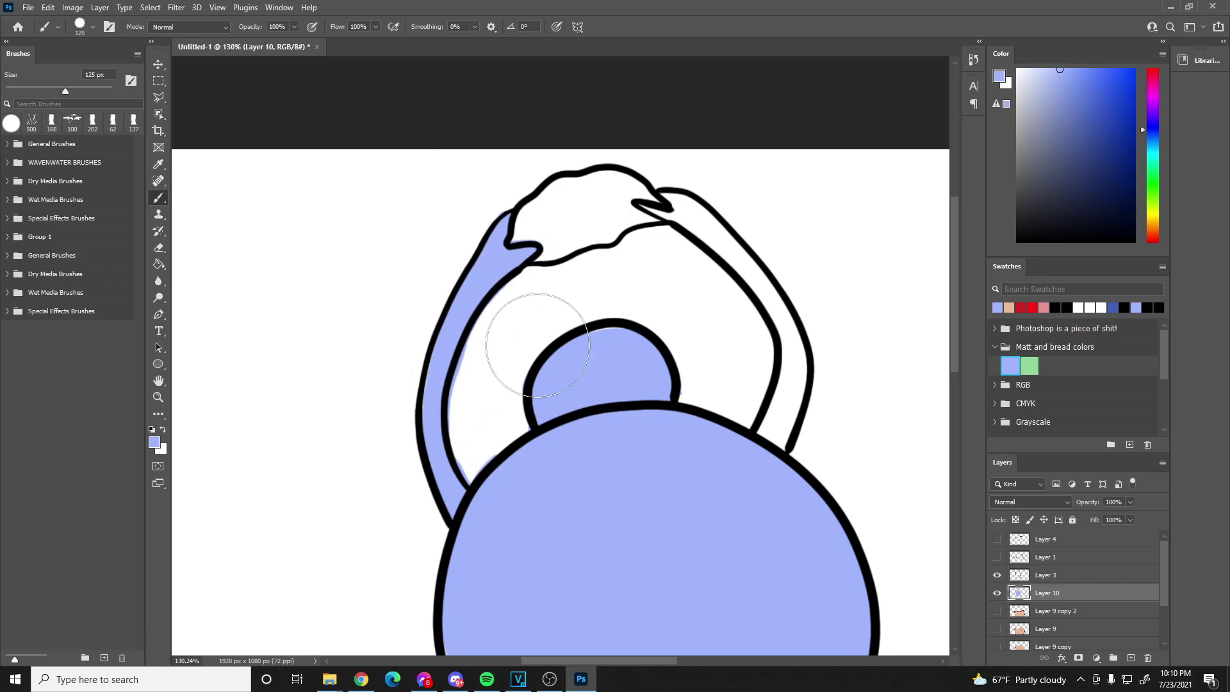
- Paint the figure's raised right arm and hand light blue on Layer 10 and erase the paint spilling outside its outline
{"action": "mouse_move", "coordinate": [634, 192]}
{"action": "left_mouse_down"}
{"action": "mouse_move", "coordinate": [667, 192]}
{"action": "mouse_move", "coordinate": [648, 209]}
{"action": "mouse_move", "coordinate": [680, 214]}
{"action": "mouse_move", "coordinate": [747, 275]}
{"action": "mouse_move", "coordinate": [775, 316]}
{"action": "mouse_move", "coordinate": [778, 361]}
{"action": "mouse_move", "coordinate": [759, 400]}
{"action": "mouse_move", "coordinate": [800, 435]}
{"action": "mouse_move", "coordinate": [785, 320]}
{"action": "mouse_move", "coordinate": [666, 213]}
{"action": "mouse_move", "coordinate": [671, 196]}
{"action": "mouse_move", "coordinate": [736, 227]}
{"action": "mouse_move", "coordinate": [787, 314]}
{"action": "mouse_move", "coordinate": [788, 398]}
{"action": "mouse_move", "coordinate": [746, 437]}
{"action": "left_mouse_up"}
{"action": "mouse_move", "coordinate": [674, 216]}
{"action": "left_mouse_down"}
{"action": "mouse_move", "coordinate": [673, 210]}
{"action": "mouse_move", "coordinate": [732, 250]}
{"action": "left_mouse_up"}
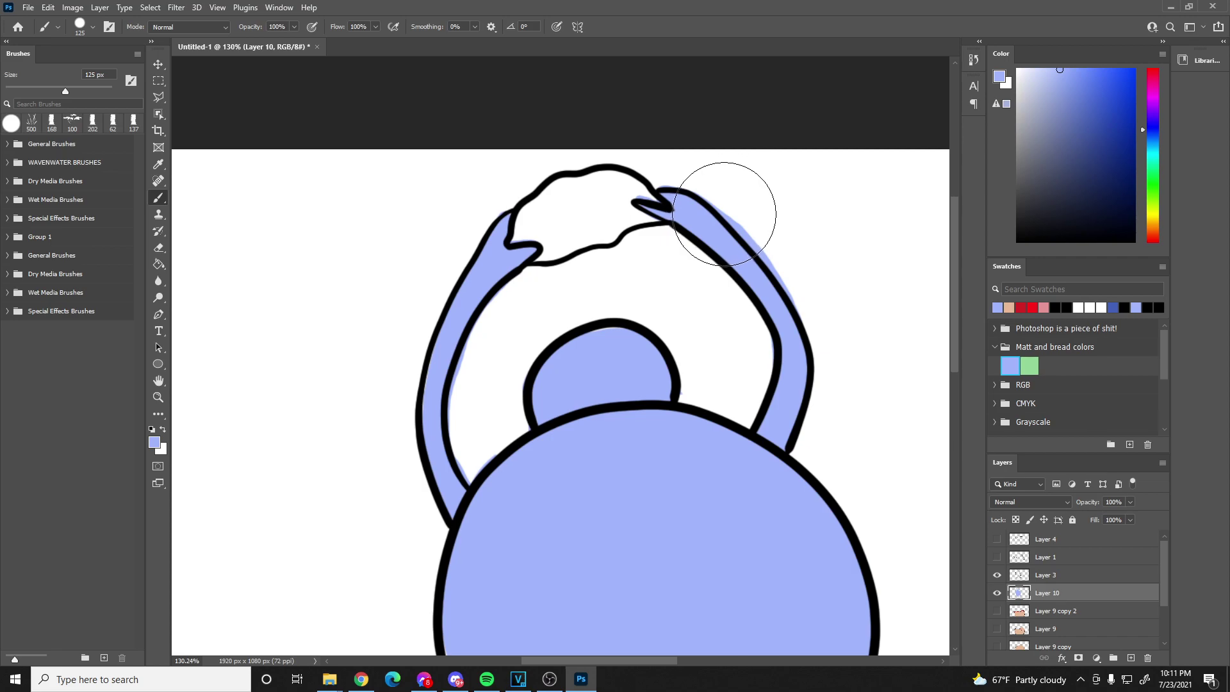
{"action": "key", "text": "e"}
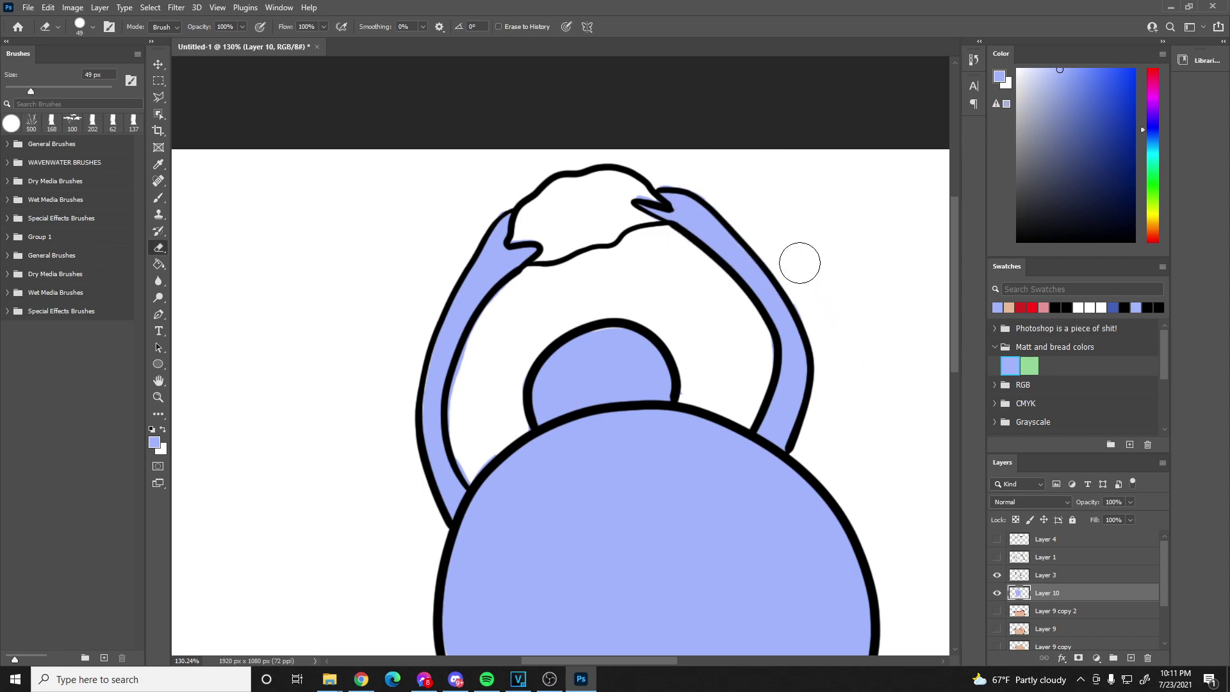
- Choose a medium gray and brush it over the rock held above the figure's head on Layer 10
{"action": "key", "text": "b"}
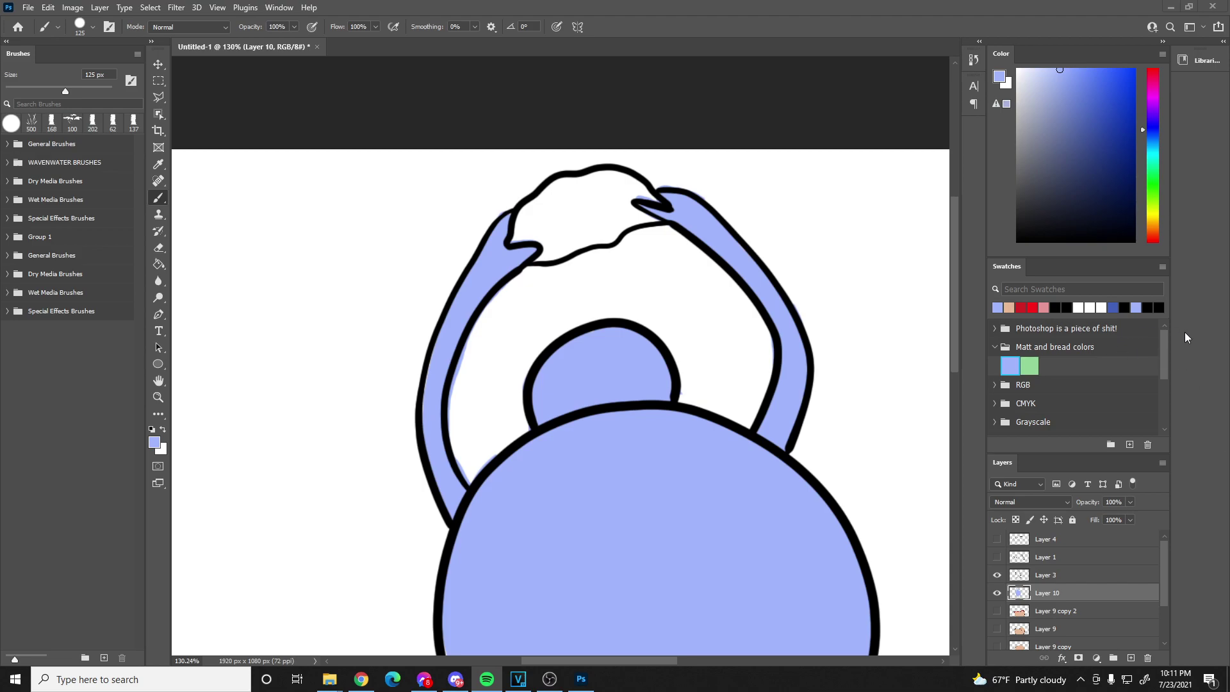
{"action": "scroll", "coordinate": [584, 282], "scroll_direction": "down", "scroll_amount": 5}
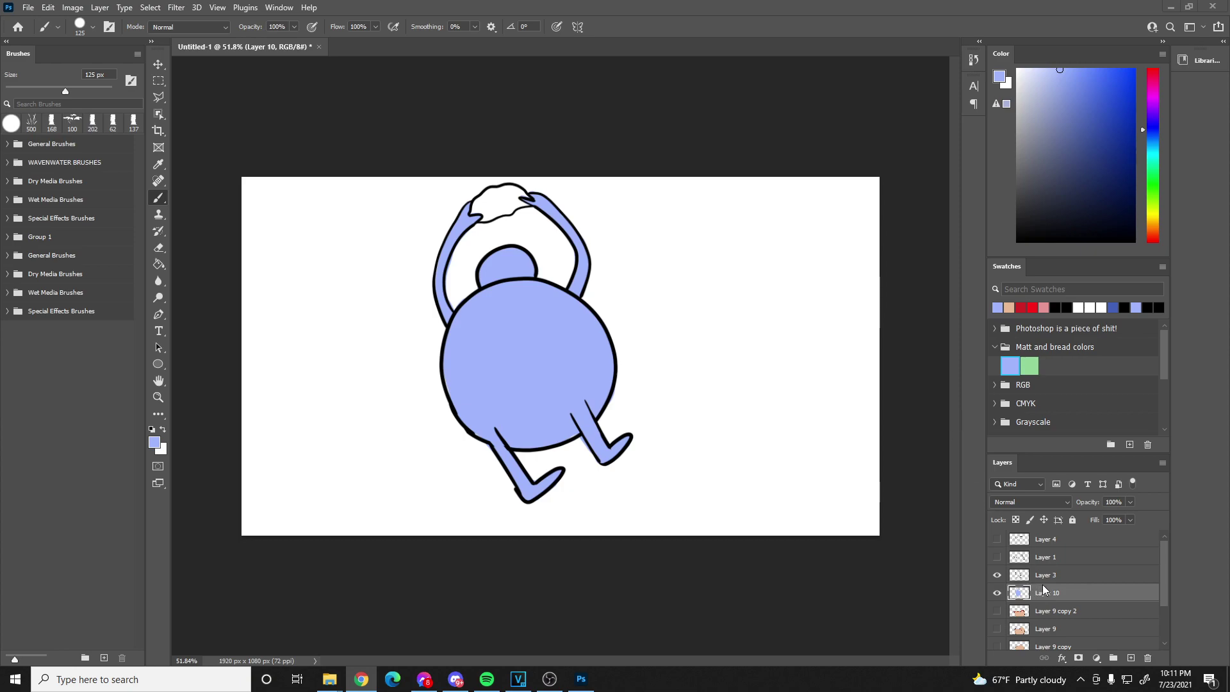
{"action": "scroll", "coordinate": [448, 138], "scroll_direction": "up", "scroll_amount": 5}
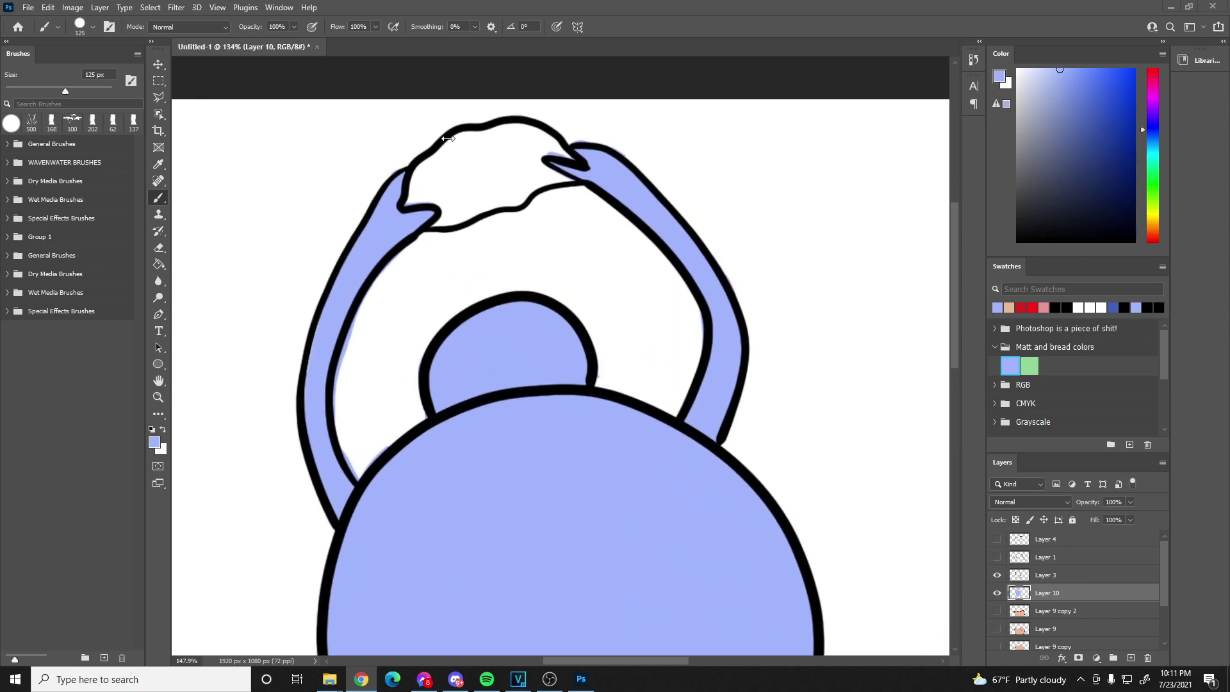
{"action": "mouse_move", "coordinate": [1076, 155]}
{"action": "left_mouse_down"}
{"action": "mouse_move", "coordinate": [992, 158]}
{"action": "mouse_move", "coordinate": [1012, 155]}
{"action": "left_mouse_up"}
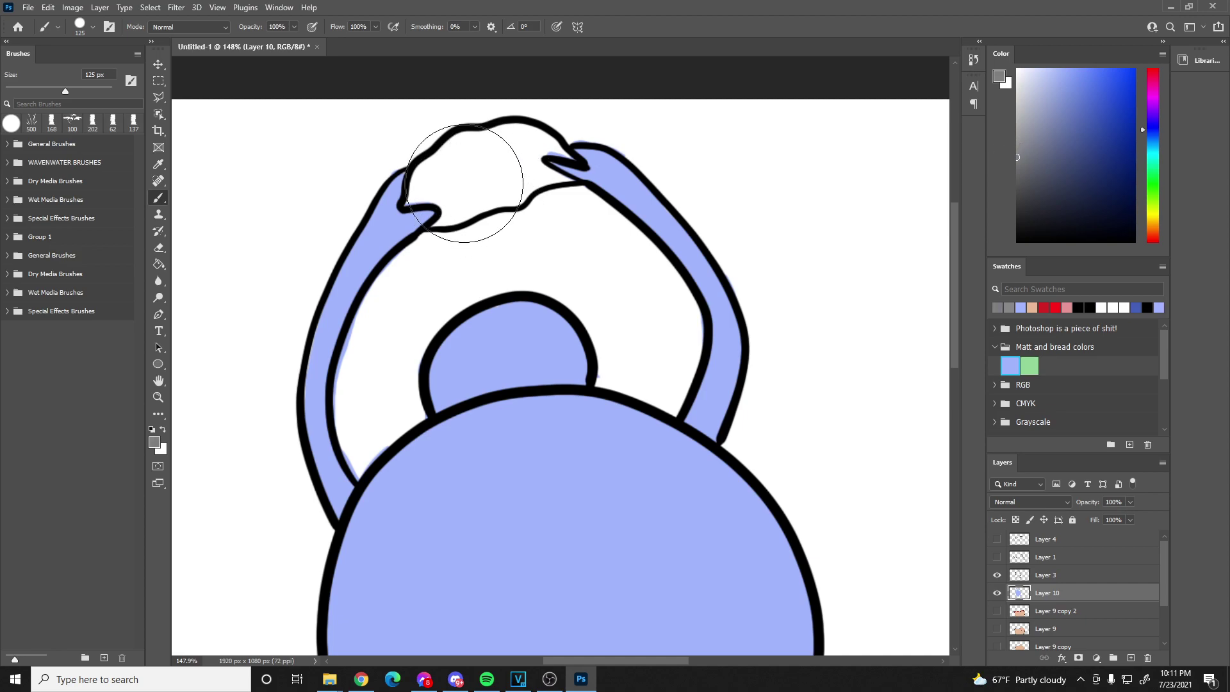
{"action": "mouse_move", "coordinate": [431, 179]}
{"action": "left_mouse_down"}
{"action": "mouse_move", "coordinate": [415, 202]}
{"action": "mouse_move", "coordinate": [426, 171]}
{"action": "mouse_move", "coordinate": [470, 147]}
{"action": "mouse_move", "coordinate": [461, 144]}
{"action": "mouse_move", "coordinate": [523, 135]}
{"action": "mouse_move", "coordinate": [572, 156]}
{"action": "mouse_move", "coordinate": [538, 155]}
{"action": "mouse_move", "coordinate": [549, 177]}
{"action": "mouse_move", "coordinate": [568, 178]}
{"action": "mouse_move", "coordinate": [541, 172]}
{"action": "mouse_move", "coordinate": [517, 198]}
{"action": "mouse_move", "coordinate": [442, 223]}
{"action": "mouse_move", "coordinate": [436, 197]}
{"action": "mouse_move", "coordinate": [465, 204]}
{"action": "mouse_move", "coordinate": [524, 155]}
{"action": "mouse_move", "coordinate": [443, 192]}
{"action": "left_mouse_up"}
{"action": "scroll", "coordinate": [642, 199], "scroll_direction": "down", "scroll_amount": 5}
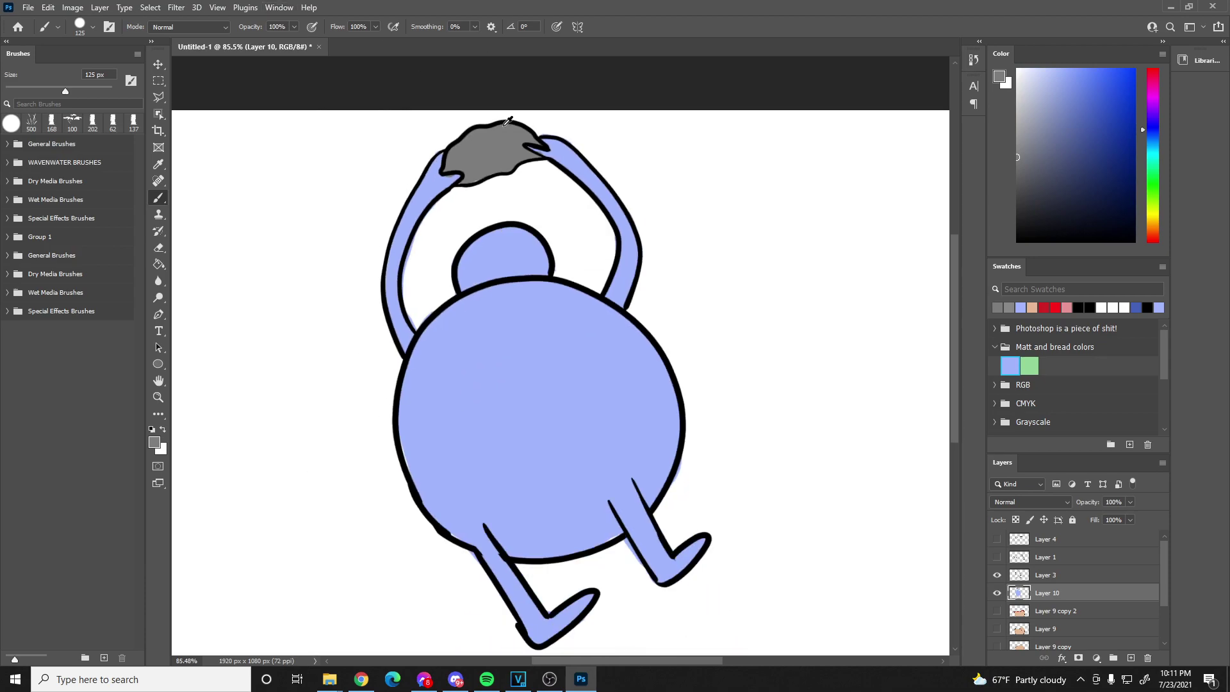
- Paint a lighter gray highlight along the upper part of the rock on Layer 10
{"action": "scroll", "coordinate": [891, 312], "scroll_direction": "up", "scroll_amount": 8}
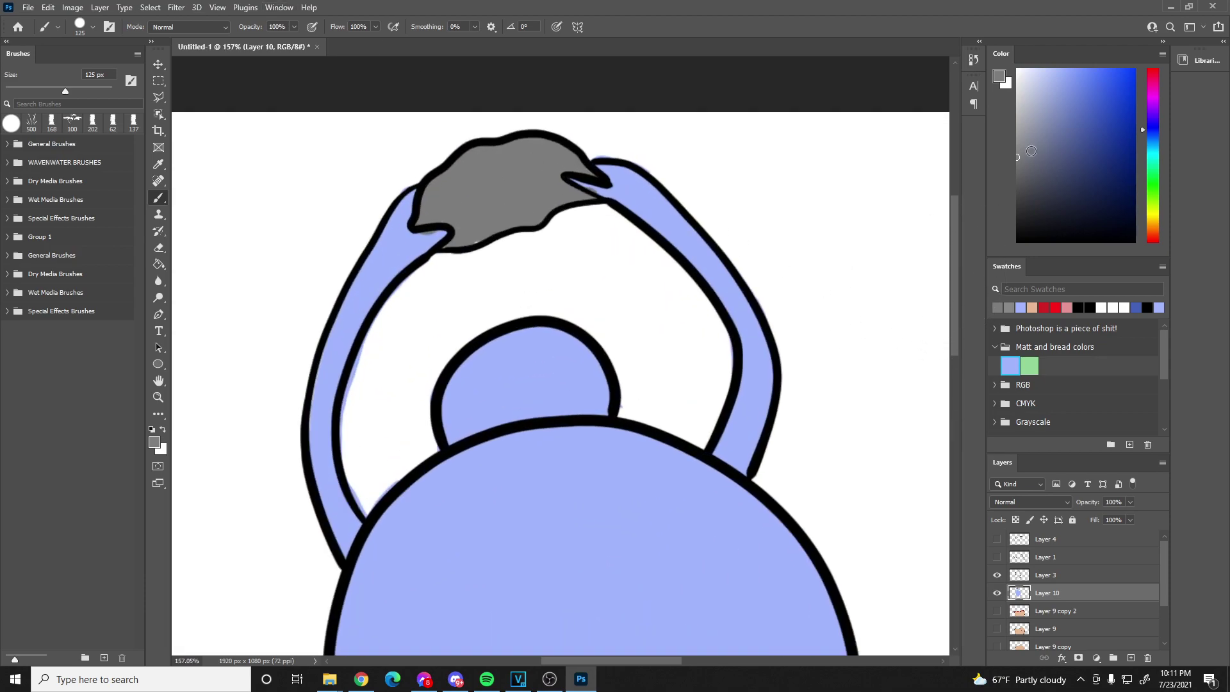
{"action": "left_click_drag", "start_coordinate": [1036, 149], "coordinate": [993, 127]}
{"action": "mouse_move", "coordinate": [434, 215]}
{"action": "left_mouse_down"}
{"action": "mouse_move", "coordinate": [431, 151]}
{"action": "mouse_move", "coordinate": [467, 124]}
{"action": "mouse_move", "coordinate": [524, 157]}
{"action": "left_mouse_up"}
{"action": "key", "text": "ctrl+z"}
{"action": "left_click_drag", "start_coordinate": [562, 116], "coordinate": [453, 137]}
{"action": "scroll", "coordinate": [489, 208], "scroll_direction": "down", "scroll_amount": 5}
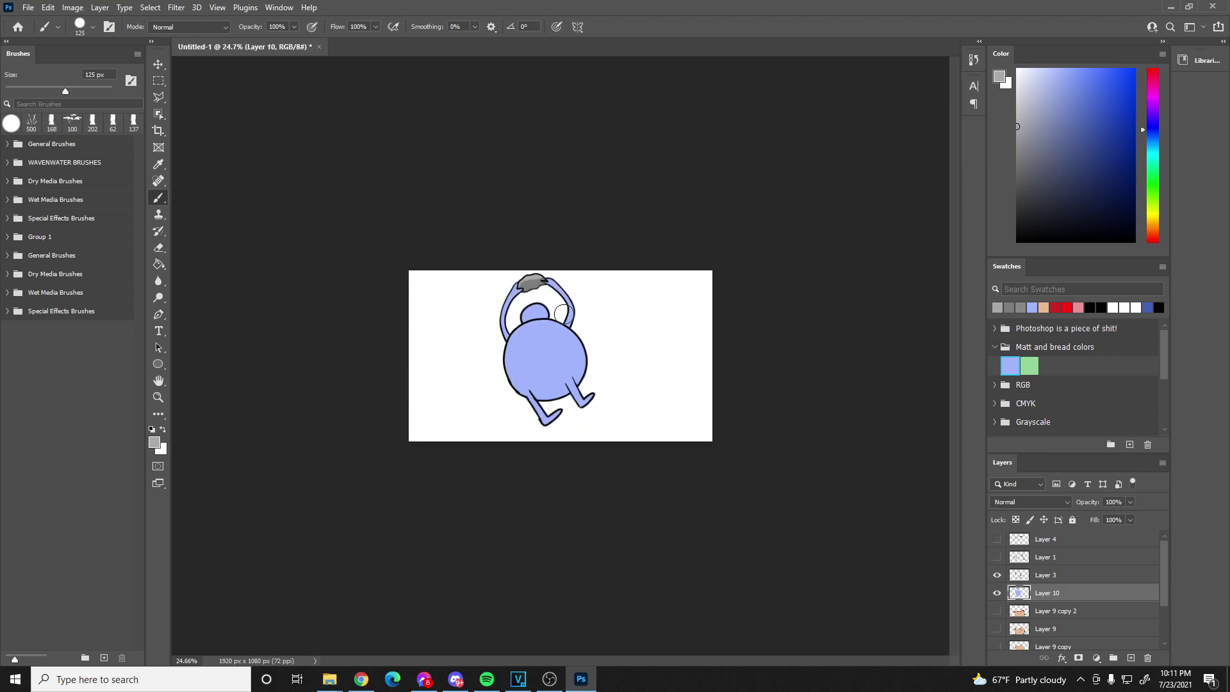
{"action": "scroll", "coordinate": [489, 209], "scroll_direction": "up", "scroll_amount": 3}
- Merge Layer 3's line art down into Layer 10, then add a new layer above it with Layer 10 hidden
{"action": "right_click", "coordinate": [1025, 578]}
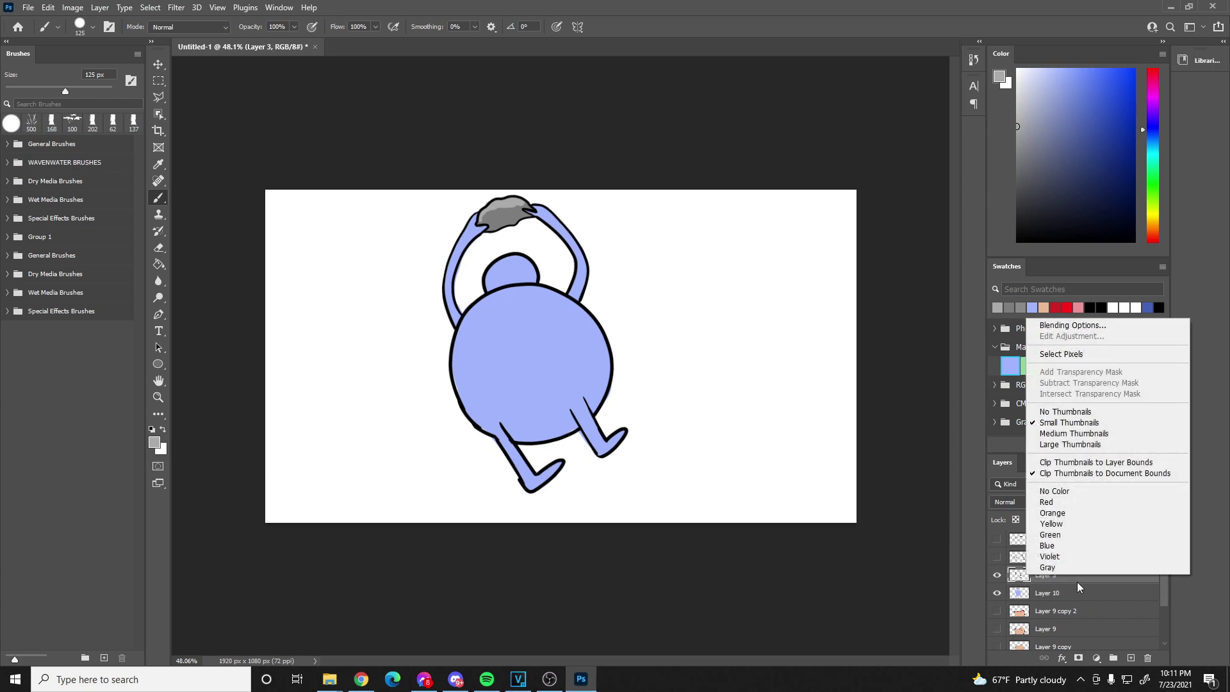
{"action": "left_click", "coordinate": [1068, 585]}
{"action": "right_click", "coordinate": [1072, 581]}
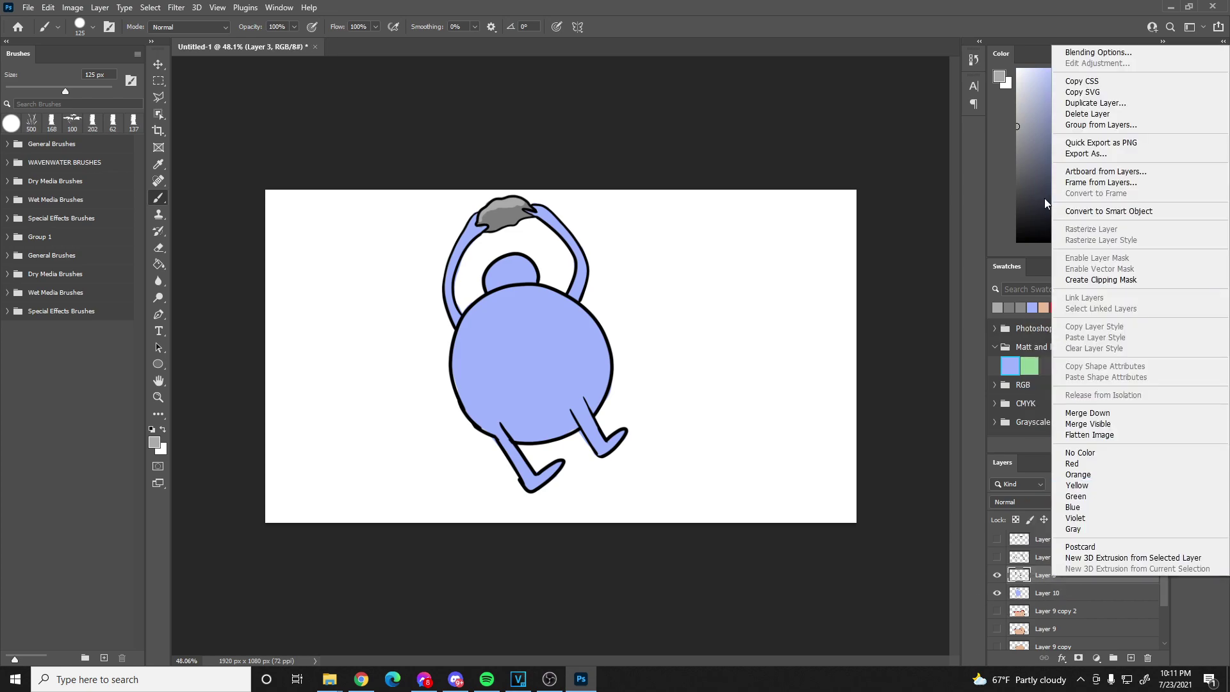
{"action": "left_click", "coordinate": [1101, 413]}
{"action": "left_click", "coordinate": [1129, 657]}
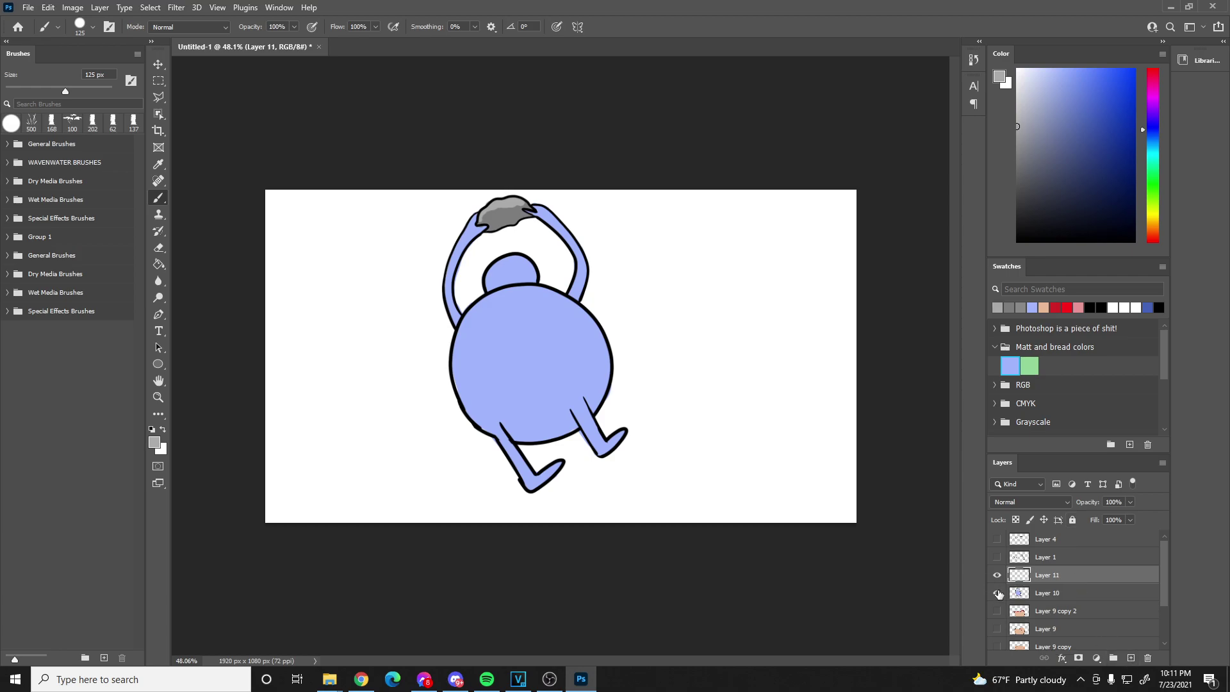
{"action": "left_click", "coordinate": [997, 592]}
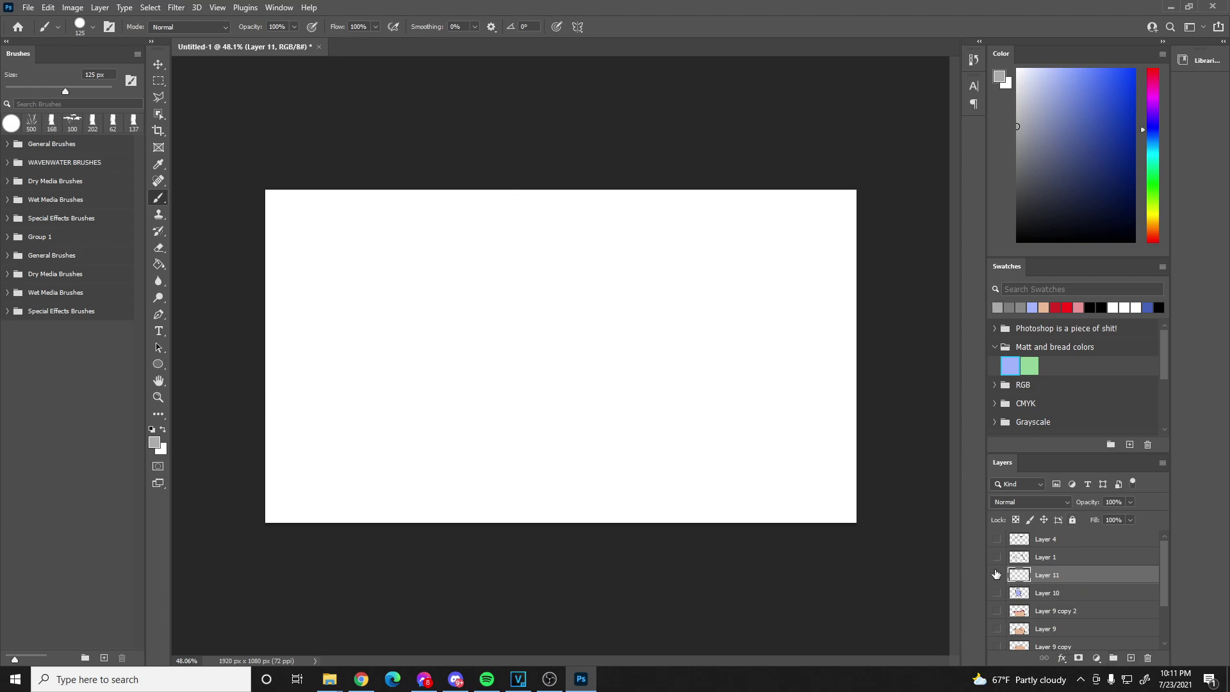
- Show the Layer 1 sketch and move it down the layer stack to just above Background
{"action": "left_click", "coordinate": [997, 557]}
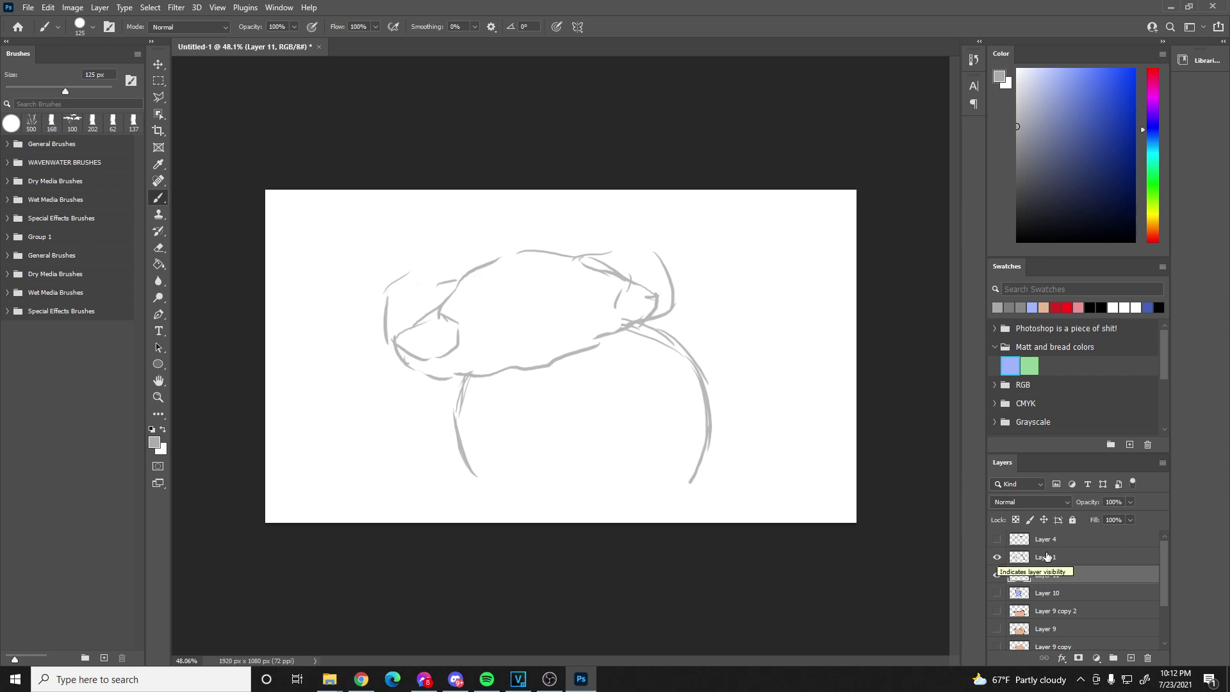
{"action": "left_click", "coordinate": [1047, 556]}
{"action": "scroll", "coordinate": [1069, 576], "scroll_direction": "down", "scroll_amount": 2}
{"action": "left_click_drag", "start_coordinate": [1082, 690], "coordinate": [1025, 618]}
- Briefly show Layer 5 and Layer 4 over the Layer 1 sketch to check which drawing each holds
{"action": "left_click", "coordinate": [998, 587]}
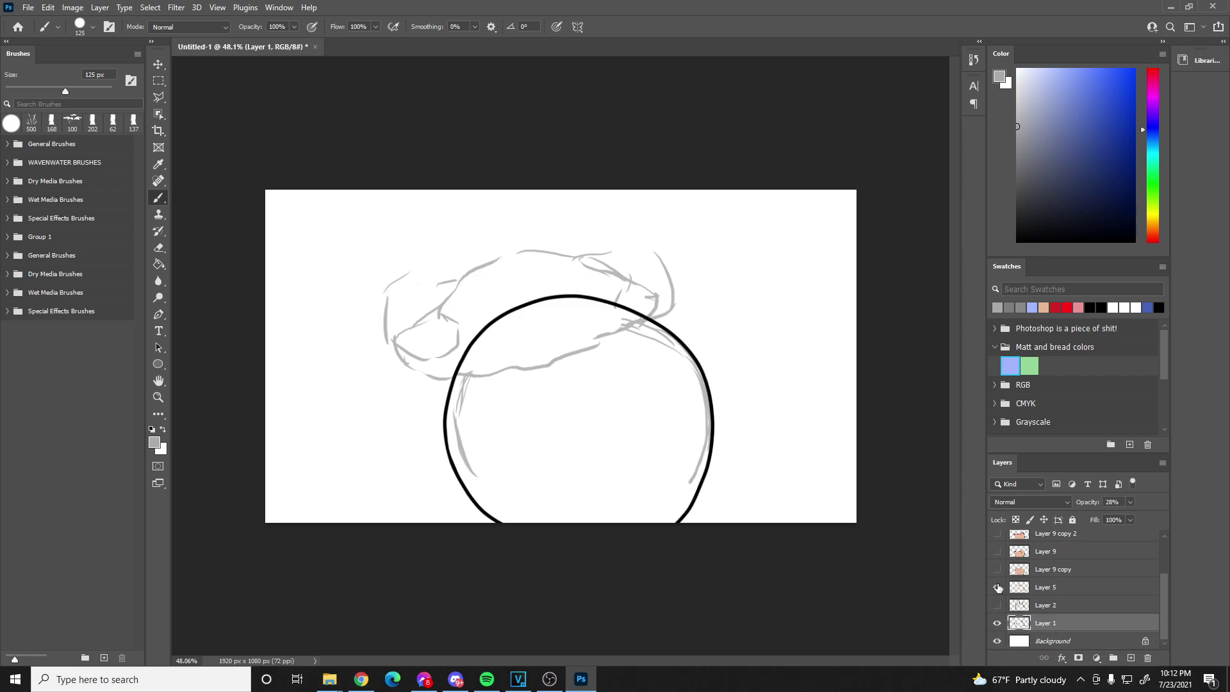
{"action": "left_click", "coordinate": [998, 587]}
{"action": "scroll", "coordinate": [1023, 558], "scroll_direction": "up", "scroll_amount": 2}
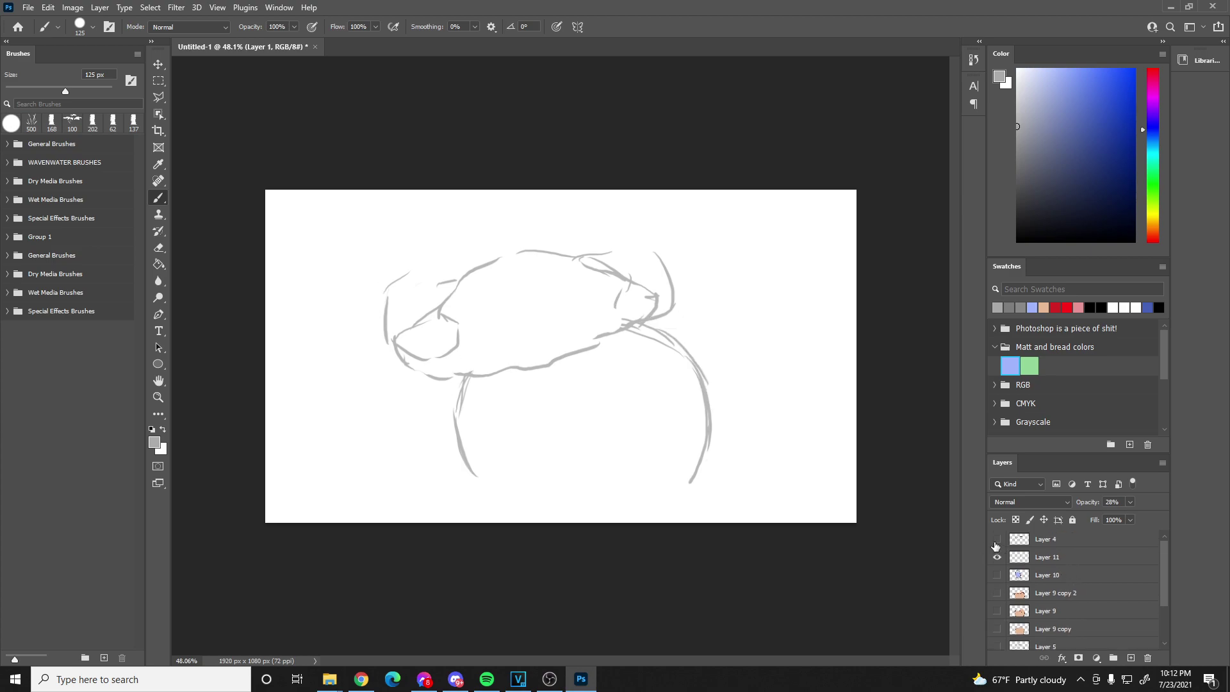
{"action": "left_click", "coordinate": [996, 540]}
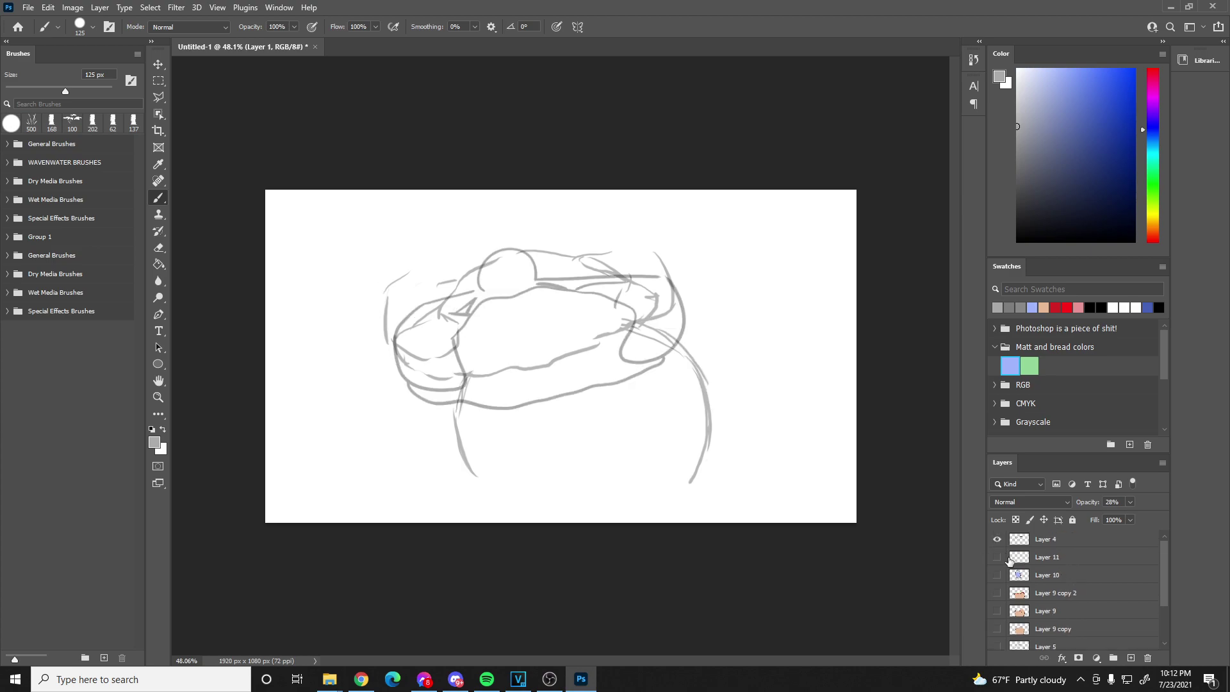
{"action": "left_click", "coordinate": [997, 544]}
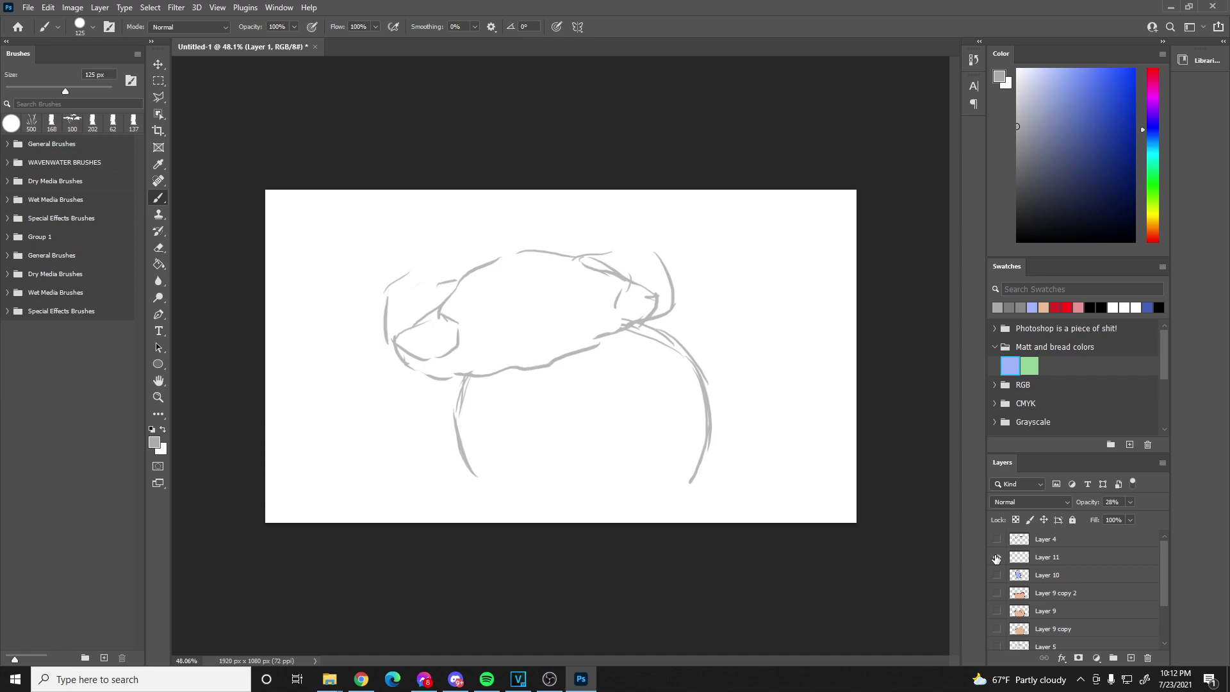
- Hide the Layer 1 sketch and show Layer 4's line art at 100% opacity
{"action": "scroll", "coordinate": [997, 570], "scroll_direction": "down", "scroll_amount": 2}
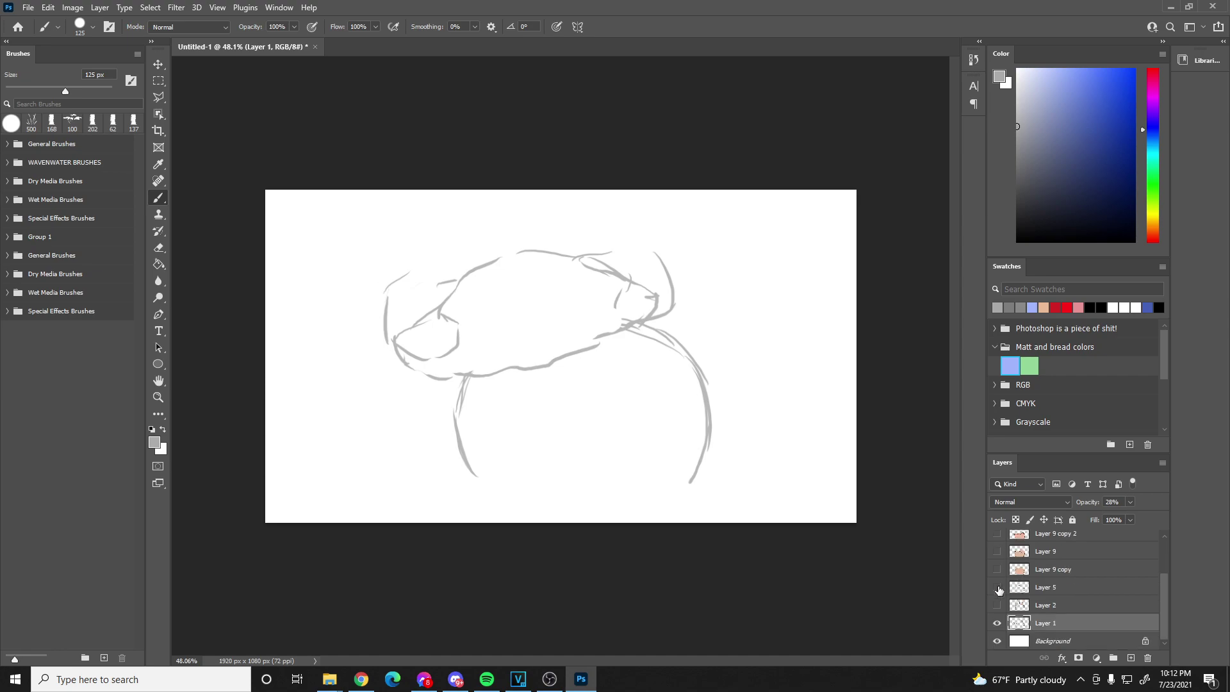
{"action": "left_click", "coordinate": [994, 623]}
{"action": "scroll", "coordinate": [1012, 612], "scroll_direction": "up", "scroll_amount": 2}
{"action": "left_click", "coordinate": [997, 539]}
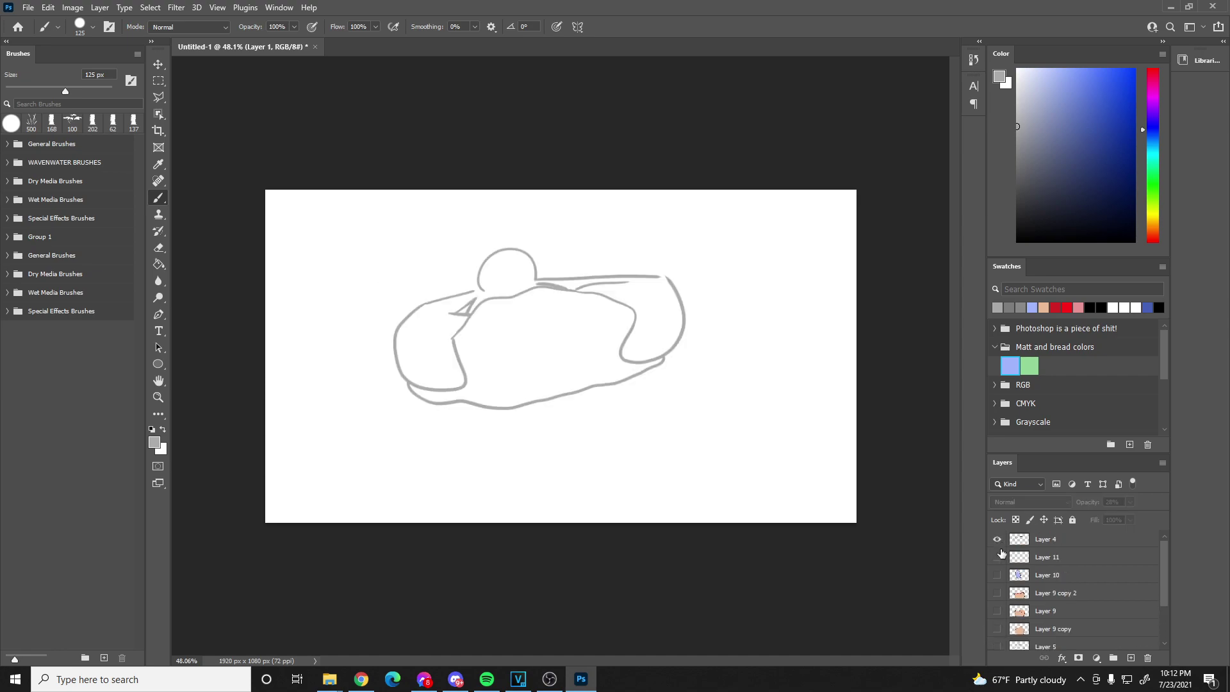
{"action": "left_click", "coordinate": [1063, 539]}
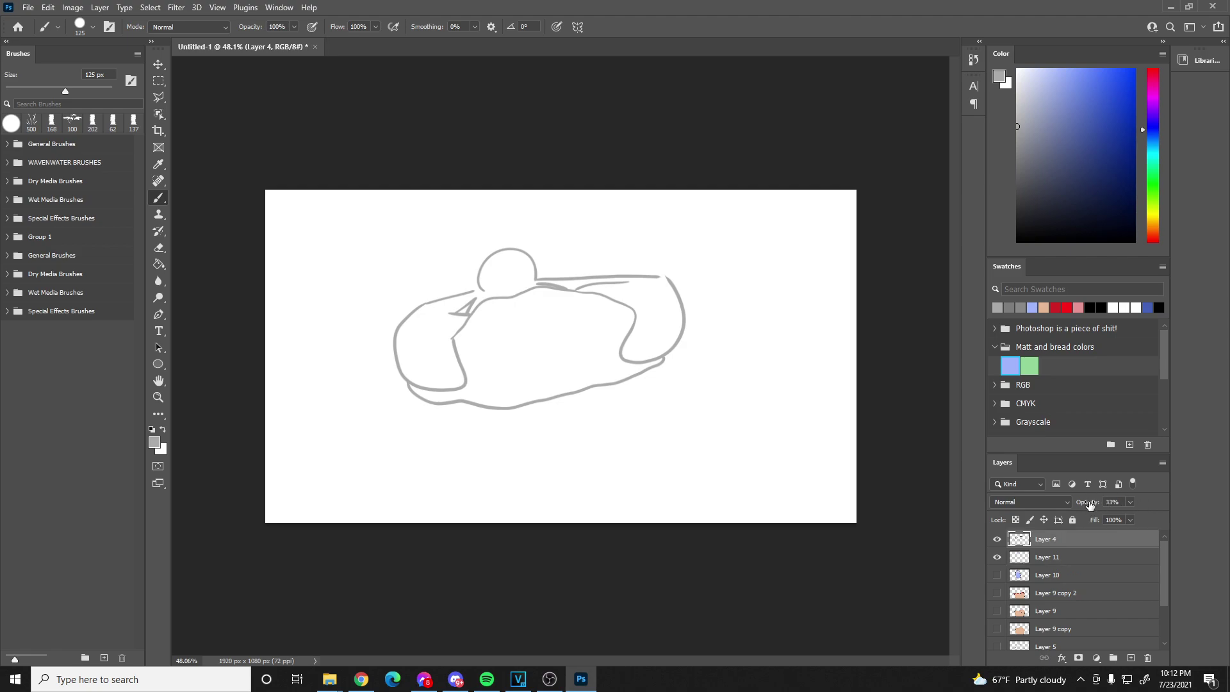
{"action": "key", "text": "Return"}
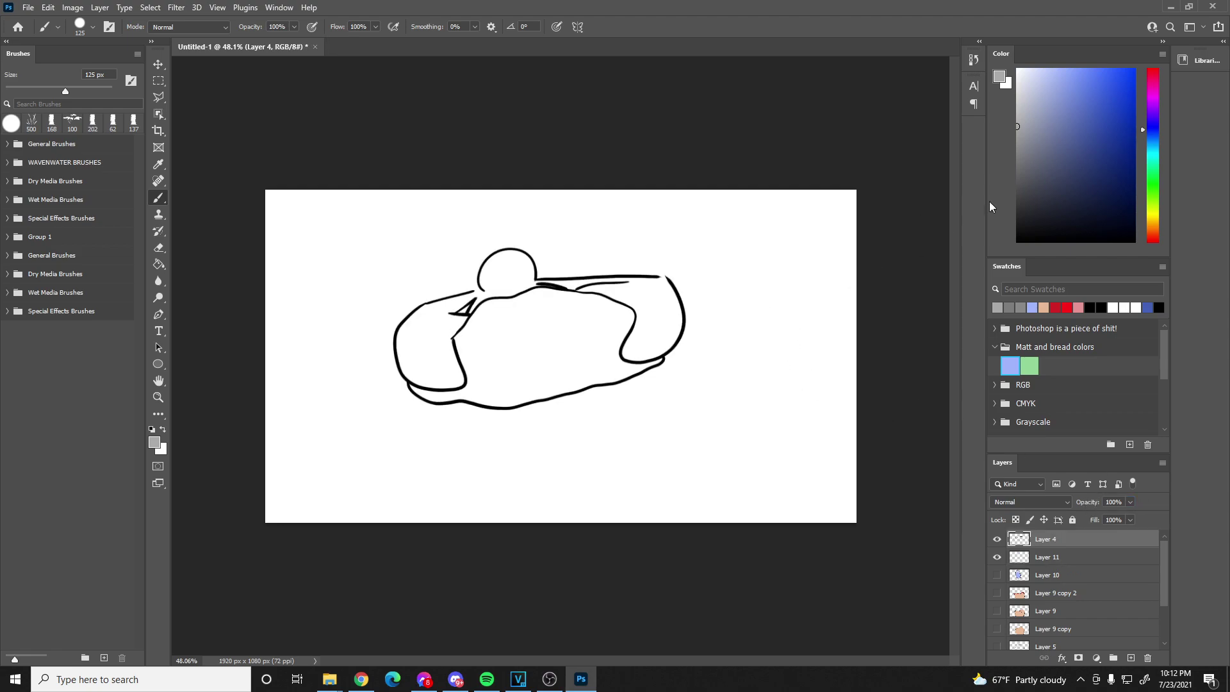
- Pick the light blue swatch from Matt and bread colors and paint the figure's head, shoulders and both arms on Layer 11
{"action": "left_click", "coordinate": [1012, 364]}
{"action": "scroll", "coordinate": [501, 328], "scroll_direction": "up", "scroll_amount": 2}
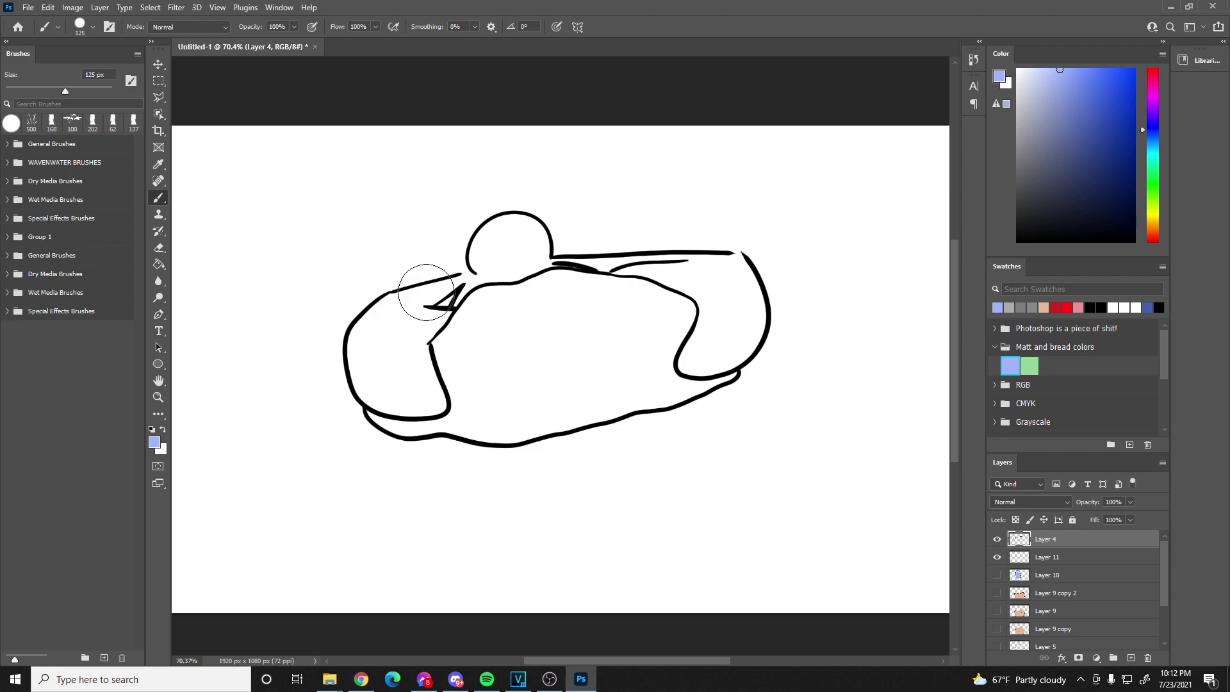
{"action": "mouse_move", "coordinate": [420, 355]}
{"action": "left_mouse_down"}
{"action": "mouse_move", "coordinate": [421, 375]}
{"action": "mouse_move", "coordinate": [424, 345]}
{"action": "left_mouse_up"}
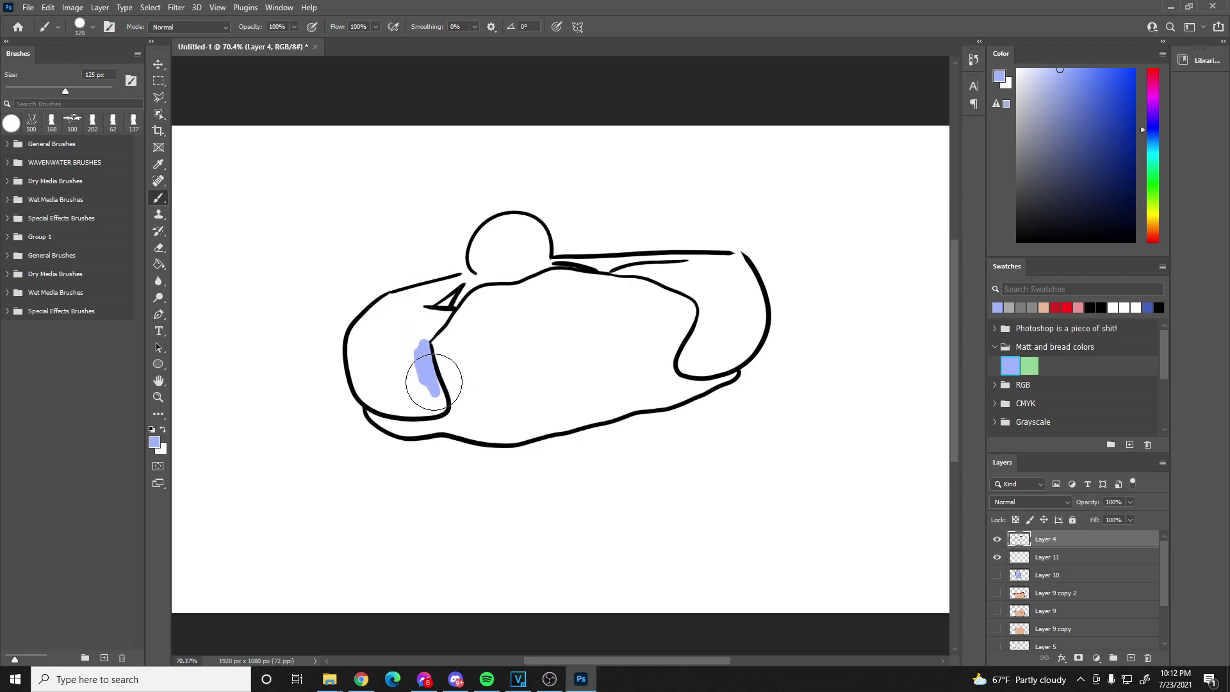
{"action": "key", "text": "ctrl+z"}
{"action": "left_click", "coordinate": [1027, 558]}
{"action": "mouse_move", "coordinate": [418, 347]}
{"action": "left_mouse_down"}
{"action": "mouse_move", "coordinate": [435, 405]}
{"action": "mouse_move", "coordinate": [377, 398]}
{"action": "mouse_move", "coordinate": [368, 389]}
{"action": "mouse_move", "coordinate": [387, 402]}
{"action": "mouse_move", "coordinate": [360, 363]}
{"action": "mouse_move", "coordinate": [363, 382]}
{"action": "mouse_move", "coordinate": [361, 332]}
{"action": "mouse_move", "coordinate": [390, 306]}
{"action": "mouse_move", "coordinate": [466, 283]}
{"action": "mouse_move", "coordinate": [388, 364]}
{"action": "left_mouse_up"}
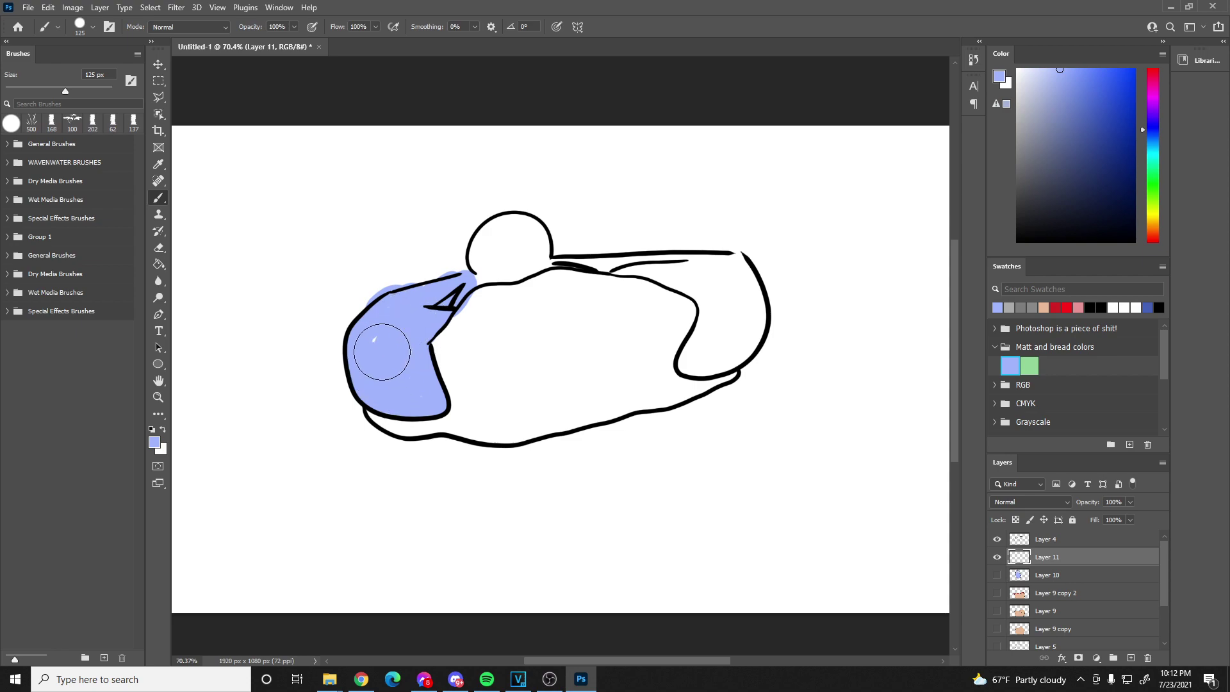
{"action": "scroll", "coordinate": [545, 172], "scroll_direction": "up", "scroll_amount": 3}
{"action": "mouse_move", "coordinate": [385, 307]}
{"action": "left_mouse_down"}
{"action": "mouse_move", "coordinate": [522, 269]}
{"action": "mouse_move", "coordinate": [617, 297]}
{"action": "mouse_move", "coordinate": [857, 325]}
{"action": "mouse_move", "coordinate": [878, 401]}
{"action": "mouse_move", "coordinate": [772, 454]}
{"action": "mouse_move", "coordinate": [805, 330]}
{"action": "mouse_move", "coordinate": [859, 348]}
{"action": "left_mouse_up"}
- Erase the light blue spilling over the upper, outer and inner edges of the right arm on Layer 11
{"action": "key", "text": "e"}
{"action": "mouse_move", "coordinate": [503, 197]}
{"action": "left_mouse_down"}
{"action": "mouse_move", "coordinate": [547, 244]}
{"action": "mouse_move", "coordinate": [554, 267]}
{"action": "mouse_move", "coordinate": [522, 216]}
{"action": "mouse_move", "coordinate": [551, 291]}
{"action": "mouse_move", "coordinate": [853, 269]}
{"action": "mouse_move", "coordinate": [901, 282]}
{"action": "mouse_move", "coordinate": [892, 301]}
{"action": "mouse_move", "coordinate": [925, 381]}
{"action": "mouse_move", "coordinate": [908, 474]}
{"action": "mouse_move", "coordinate": [815, 557]}
{"action": "left_mouse_up"}
{"action": "left_click_drag", "start_coordinate": [900, 476], "coordinate": [843, 547]}
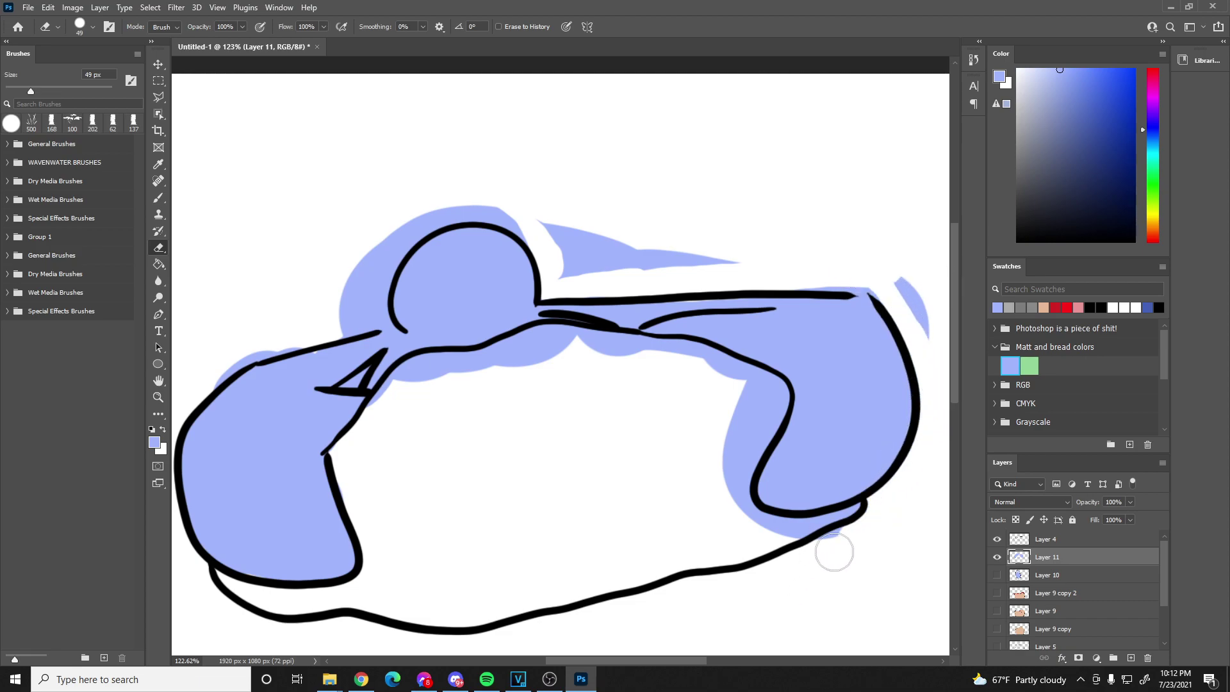
{"action": "mouse_move", "coordinate": [637, 346]}
{"action": "left_mouse_down"}
{"action": "mouse_move", "coordinate": [734, 365]}
{"action": "mouse_move", "coordinate": [779, 391]}
{"action": "mouse_move", "coordinate": [747, 463]}
{"action": "mouse_move", "coordinate": [773, 418]}
{"action": "mouse_move", "coordinate": [746, 475]}
{"action": "mouse_move", "coordinate": [746, 513]}
{"action": "mouse_move", "coordinate": [738, 493]}
{"action": "mouse_move", "coordinate": [777, 530]}
{"action": "mouse_move", "coordinate": [876, 522]}
{"action": "left_mouse_up"}
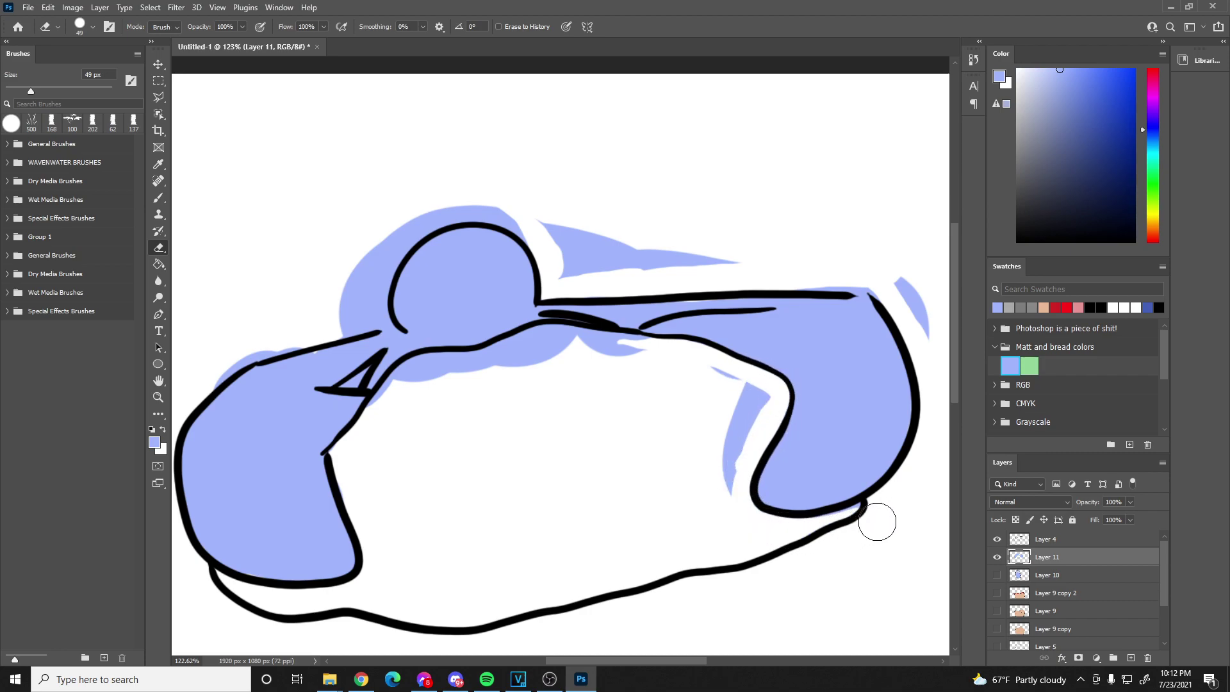
{"action": "left_click_drag", "start_coordinate": [730, 519], "coordinate": [727, 432]}
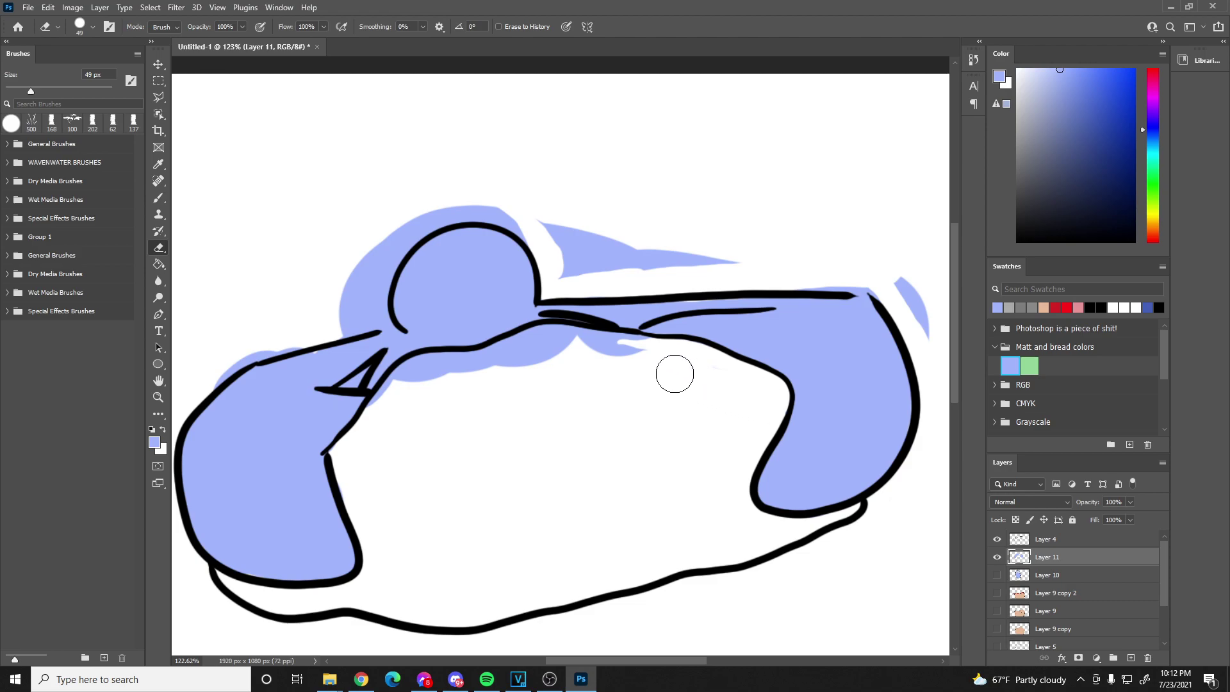
- Erase the remaining light blue overspill beneath the shoulders and around the head and left arm on Layer 11
{"action": "mouse_move", "coordinate": [557, 362]}
{"action": "left_mouse_down"}
{"action": "mouse_move", "coordinate": [636, 360]}
{"action": "mouse_move", "coordinate": [548, 347]}
{"action": "mouse_move", "coordinate": [675, 357]}
{"action": "mouse_move", "coordinate": [553, 356]}
{"action": "mouse_move", "coordinate": [562, 349]}
{"action": "mouse_move", "coordinate": [538, 346]}
{"action": "mouse_move", "coordinate": [550, 343]}
{"action": "mouse_move", "coordinate": [484, 374]}
{"action": "left_mouse_up"}
{"action": "left_click_drag", "start_coordinate": [383, 415], "coordinate": [412, 377]}
{"action": "mouse_move", "coordinate": [561, 250]}
{"action": "left_mouse_down"}
{"action": "mouse_move", "coordinate": [547, 215]}
{"action": "mouse_move", "coordinate": [606, 260]}
{"action": "mouse_move", "coordinate": [574, 237]}
{"action": "left_mouse_up"}
{"action": "left_click_drag", "start_coordinate": [862, 240], "coordinate": [632, 220]}
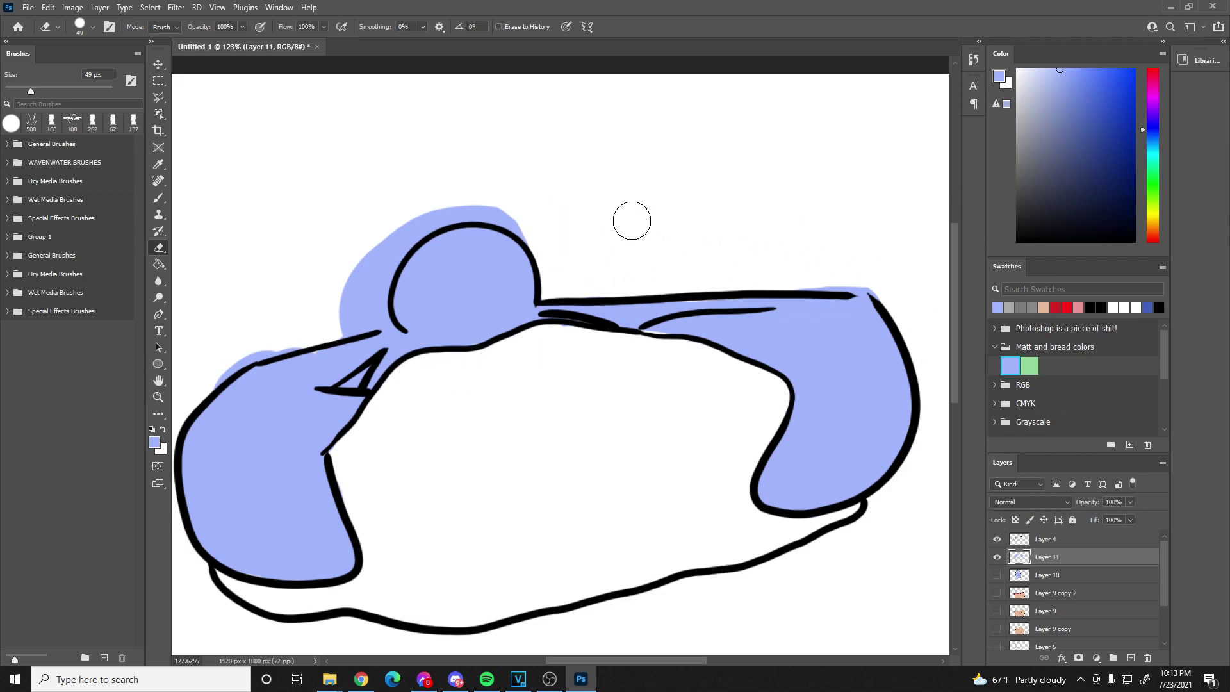
{"action": "mouse_move", "coordinate": [336, 317]}
{"action": "left_mouse_down"}
{"action": "mouse_move", "coordinate": [365, 318]}
{"action": "mouse_move", "coordinate": [379, 253]}
{"action": "mouse_move", "coordinate": [423, 216]}
{"action": "left_mouse_up"}
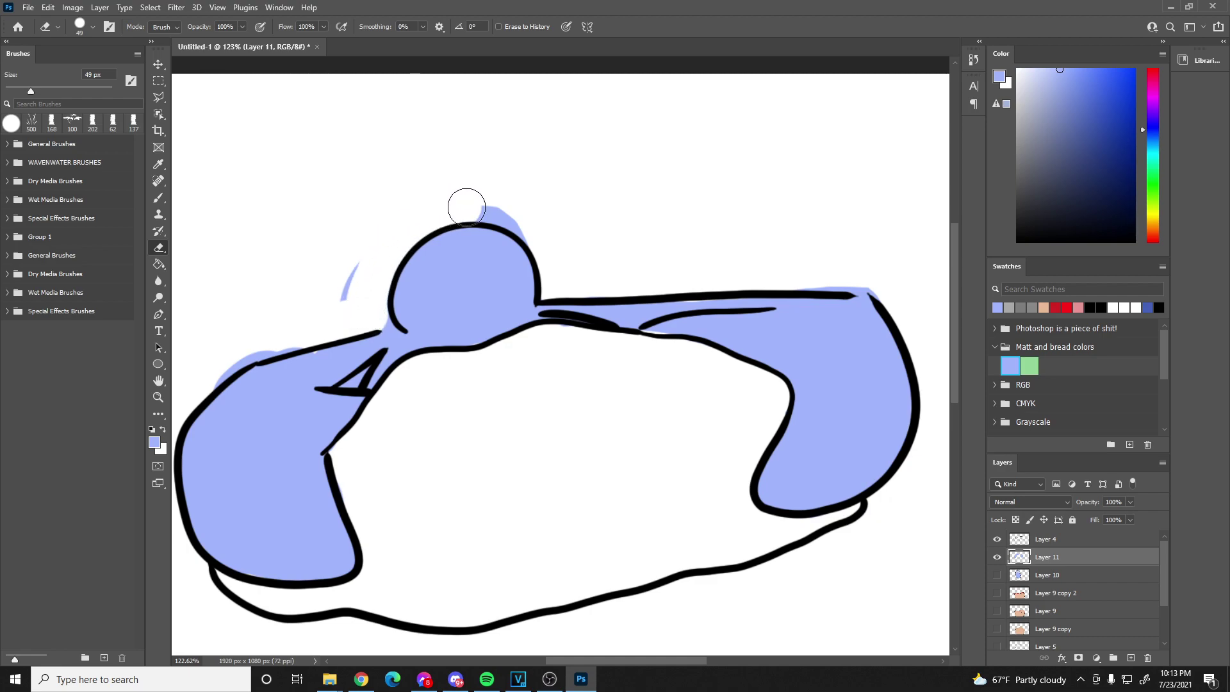
{"action": "mouse_move", "coordinate": [274, 291]}
{"action": "left_mouse_down"}
{"action": "mouse_move", "coordinate": [257, 339]}
{"action": "mouse_move", "coordinate": [204, 376]}
{"action": "left_mouse_up"}
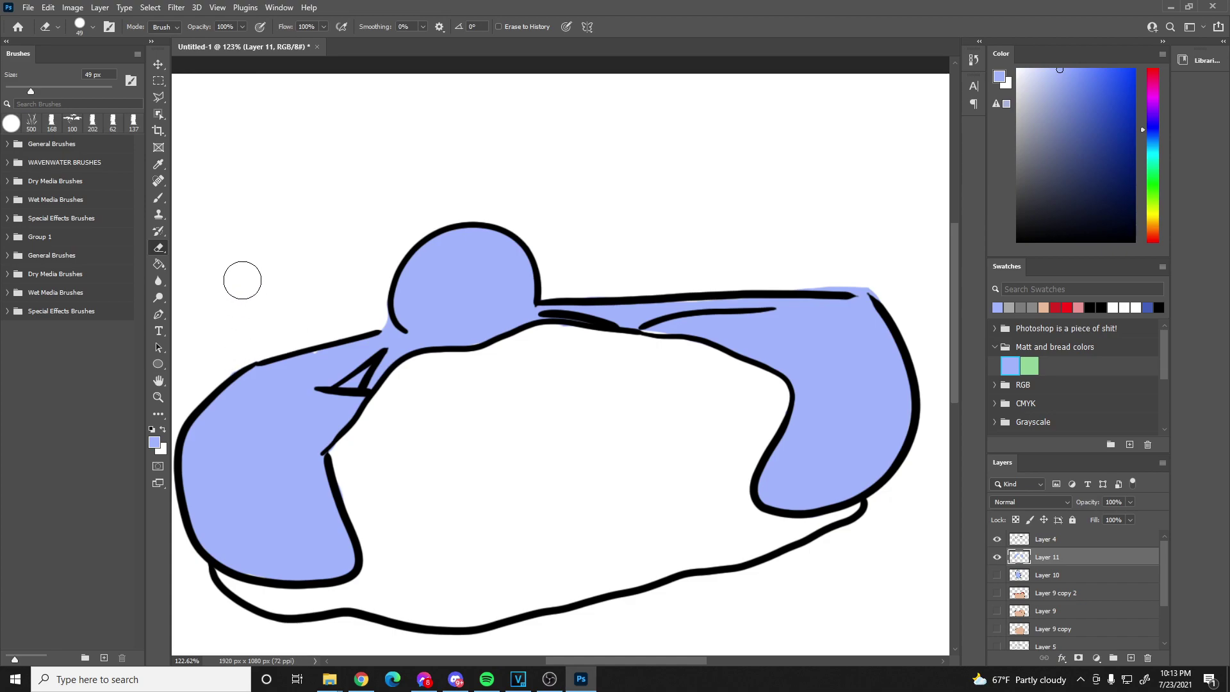
- Pick the dark gray swatch and fill the large rock on a new layer directly above Layer 10
{"action": "scroll", "coordinate": [242, 279], "scroll_direction": "down", "scroll_amount": 4}
{"action": "scroll", "coordinate": [643, 255], "scroll_direction": "up", "scroll_amount": 3}
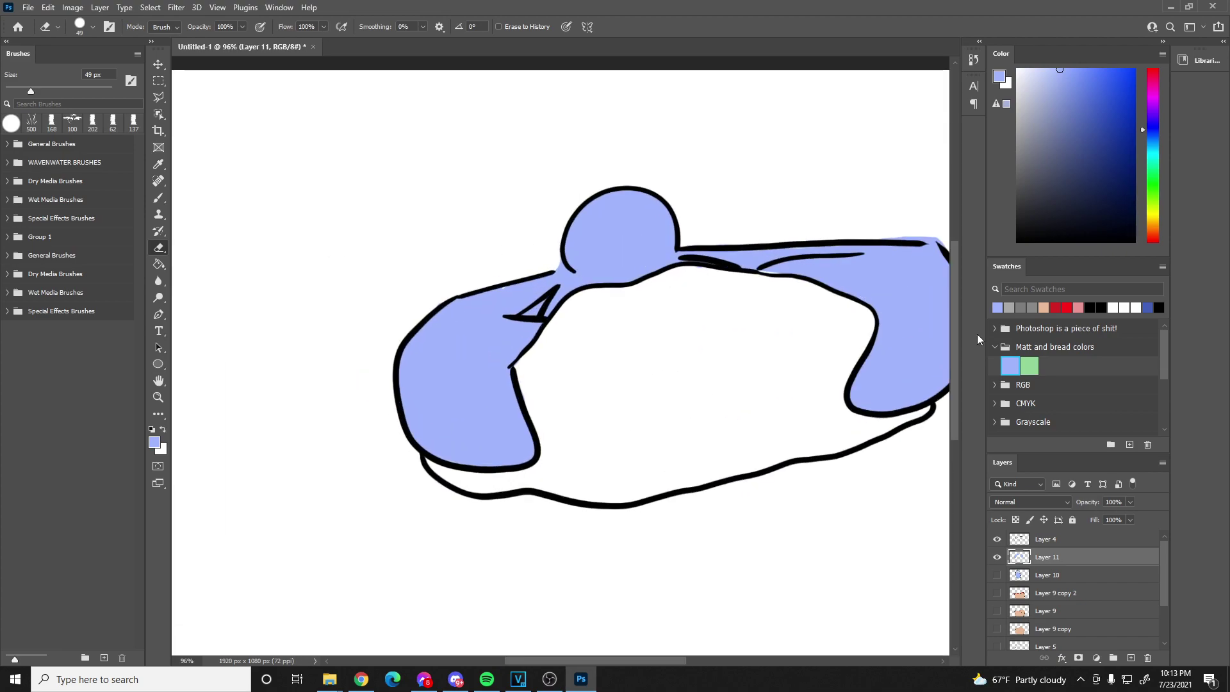
{"action": "left_click", "coordinate": [1028, 301]}
{"action": "scroll", "coordinate": [736, 311], "scroll_direction": "down", "scroll_amount": 2}
{"action": "scroll", "coordinate": [791, 264], "scroll_direction": "up", "scroll_amount": 3}
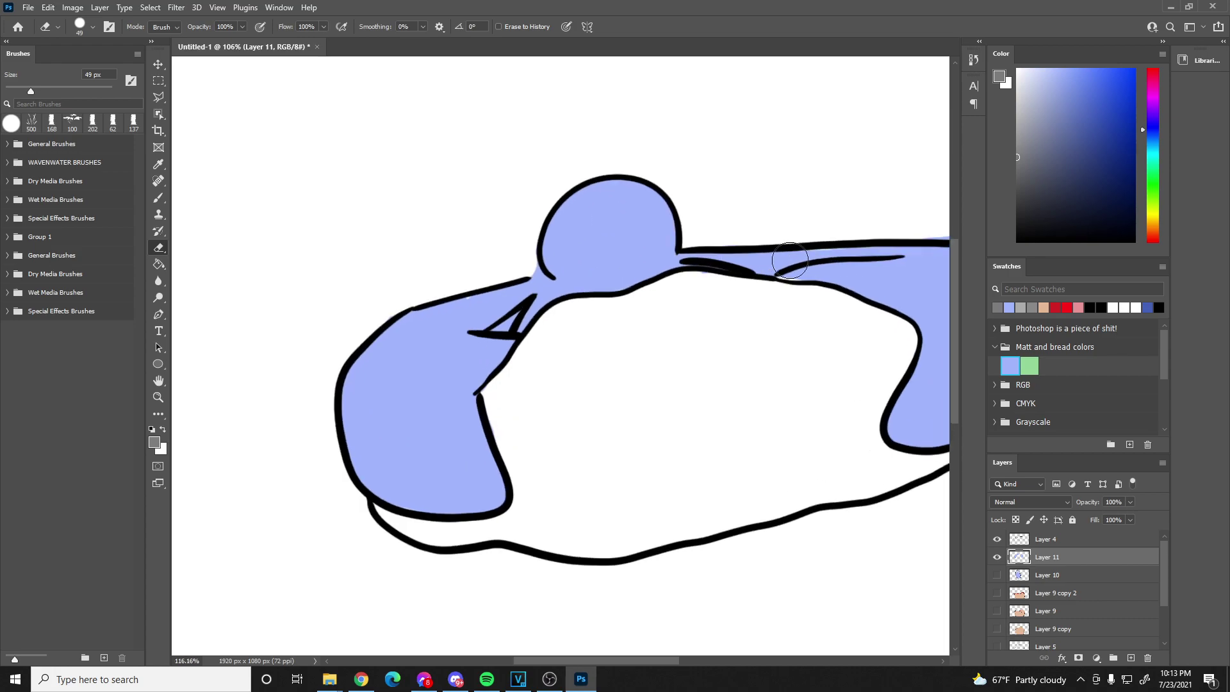
{"action": "scroll", "coordinate": [667, 214], "scroll_direction": "down", "scroll_amount": 3}
{"action": "scroll", "coordinate": [265, 330], "scroll_direction": "up", "scroll_amount": 2}
{"action": "scroll", "coordinate": [265, 331], "scroll_direction": "down", "scroll_amount": 3}
{"action": "scroll", "coordinate": [279, 434], "scroll_direction": "up", "scroll_amount": 3}
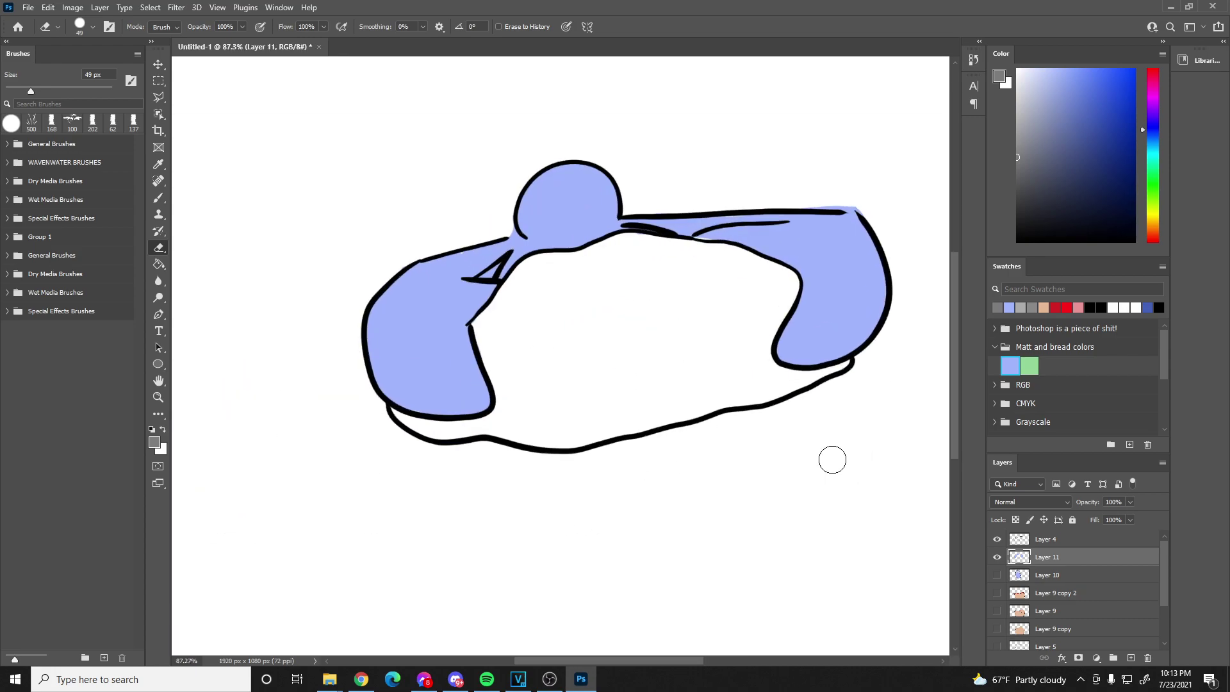
{"action": "left_click", "coordinate": [1034, 577]}
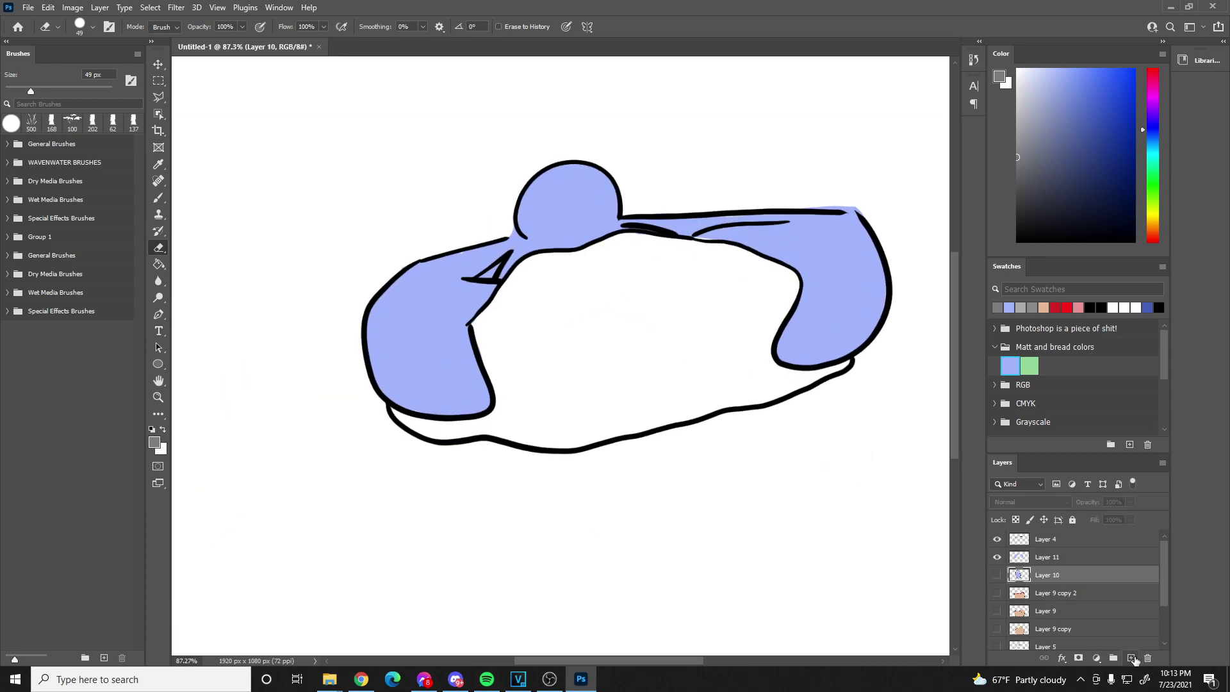
{"action": "left_click", "coordinate": [1131, 657]}
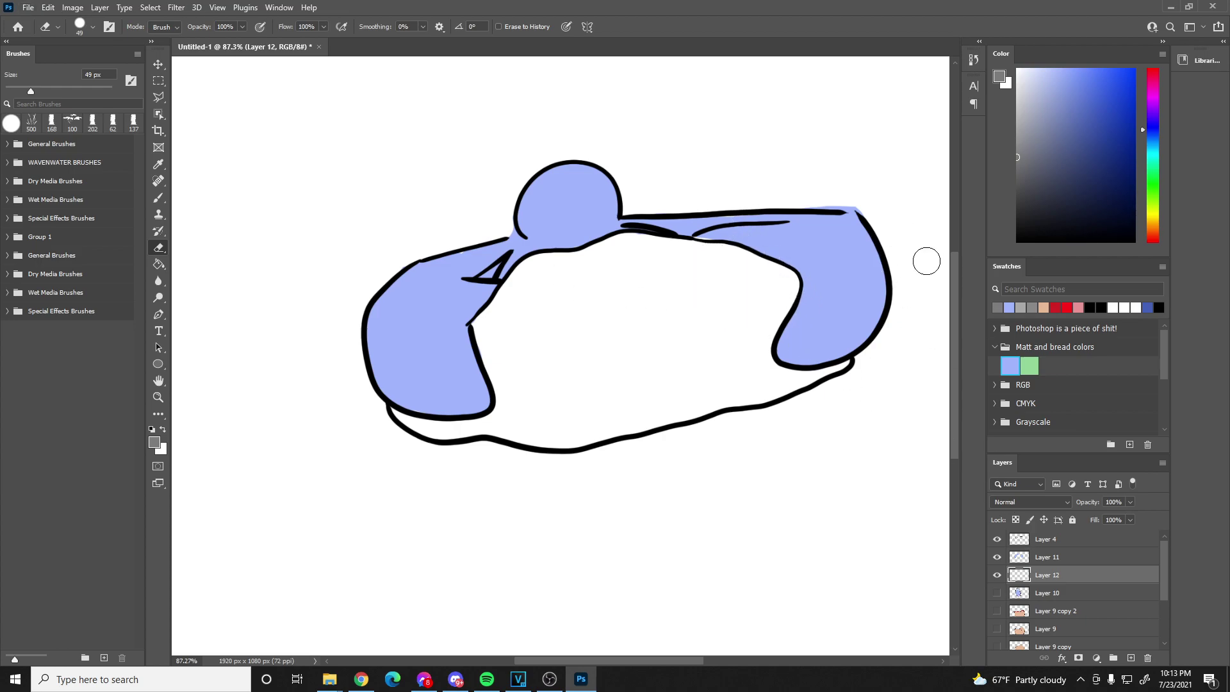
{"action": "key", "text": "b"}
{"action": "mouse_move", "coordinate": [692, 288]}
{"action": "left_mouse_down"}
{"action": "mouse_move", "coordinate": [770, 309]}
{"action": "mouse_move", "coordinate": [646, 274]}
{"action": "mouse_move", "coordinate": [722, 275]}
{"action": "mouse_move", "coordinate": [646, 261]}
{"action": "mouse_move", "coordinate": [551, 282]}
{"action": "mouse_move", "coordinate": [425, 397]}
{"action": "mouse_move", "coordinate": [588, 411]}
{"action": "mouse_move", "coordinate": [833, 334]}
{"action": "mouse_move", "coordinate": [720, 342]}
{"action": "mouse_move", "coordinate": [691, 313]}
{"action": "mouse_move", "coordinate": [566, 340]}
{"action": "mouse_move", "coordinate": [662, 297]}
{"action": "left_mouse_up"}
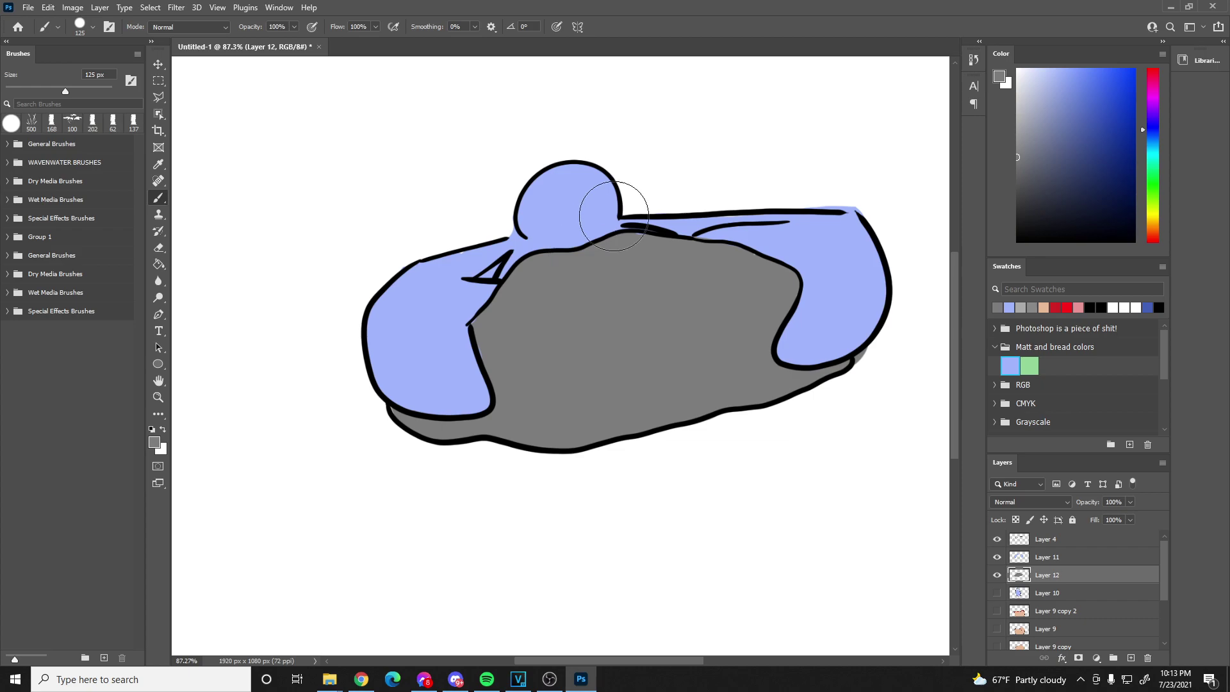
- Paint a lighter gray highlight across the upper part of the rock on Layer 12, following its top outline
{"action": "left_click_drag", "start_coordinate": [1039, 272], "coordinate": [1039, 294]}
{"action": "left_click", "coordinate": [1020, 330]}
{"action": "mouse_move", "coordinate": [482, 335]}
{"action": "left_mouse_down"}
{"action": "mouse_move", "coordinate": [529, 270]}
{"action": "mouse_move", "coordinate": [637, 244]}
{"action": "mouse_move", "coordinate": [775, 277]}
{"action": "mouse_move", "coordinate": [585, 281]}
{"action": "mouse_move", "coordinate": [498, 316]}
{"action": "mouse_move", "coordinate": [476, 341]}
{"action": "mouse_move", "coordinate": [517, 305]}
{"action": "mouse_move", "coordinate": [649, 270]}
{"action": "mouse_move", "coordinate": [777, 290]}
{"action": "left_mouse_up"}
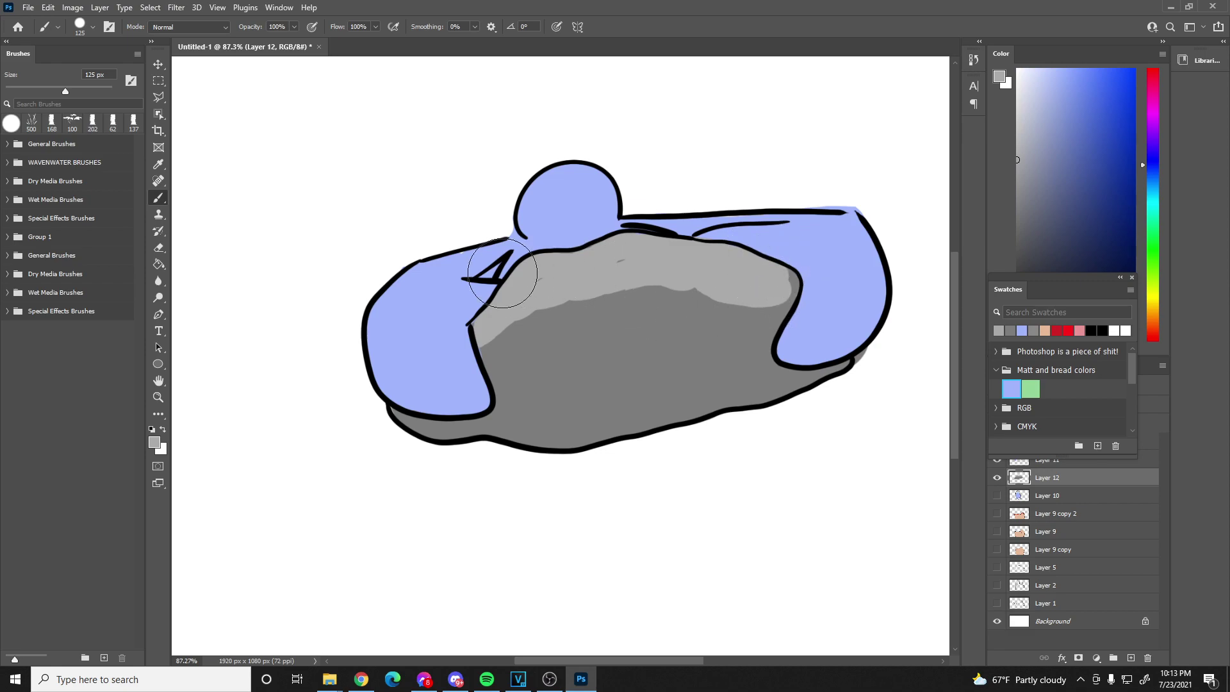
{"action": "mouse_move", "coordinate": [521, 280]}
{"action": "left_mouse_down"}
{"action": "mouse_move", "coordinate": [609, 267]}
{"action": "mouse_move", "coordinate": [493, 256]}
{"action": "left_mouse_up"}
{"action": "scroll", "coordinate": [693, 289], "scroll_direction": "down", "scroll_amount": 4}
{"action": "scroll", "coordinate": [440, 256], "scroll_direction": "up", "scroll_amount": 3}
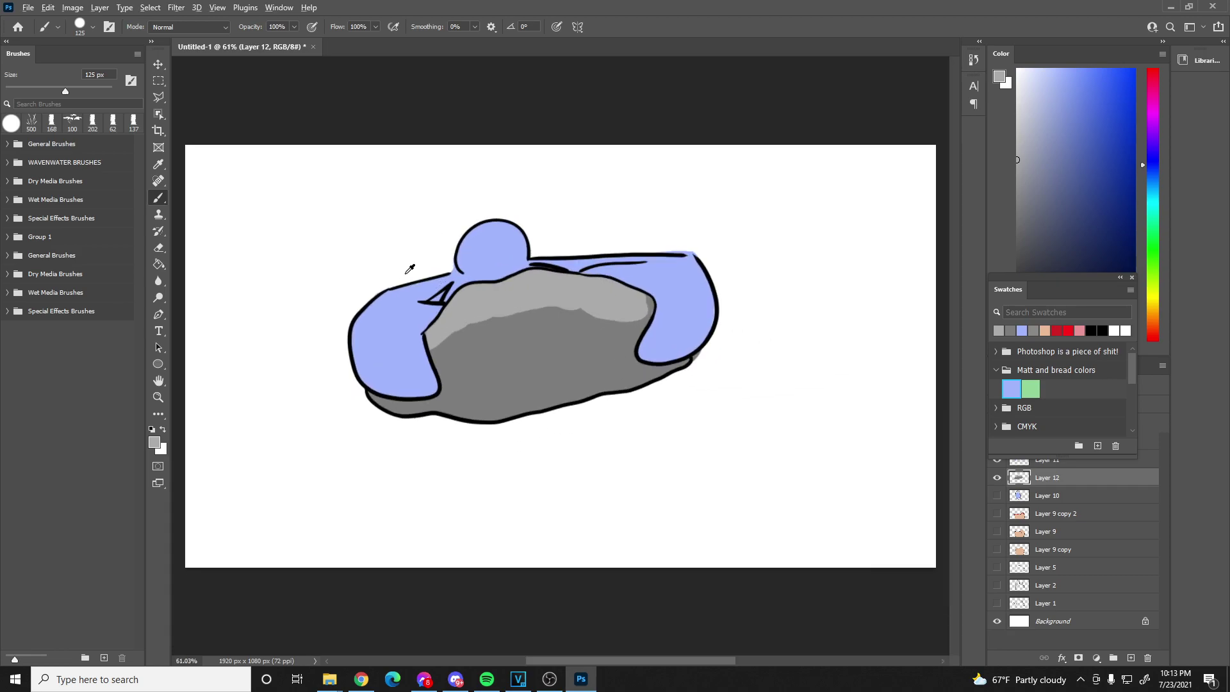
{"action": "scroll", "coordinate": [409, 268], "scroll_direction": "up", "scroll_amount": 2}
{"action": "scroll", "coordinate": [851, 468], "scroll_direction": "up", "scroll_amount": 2}
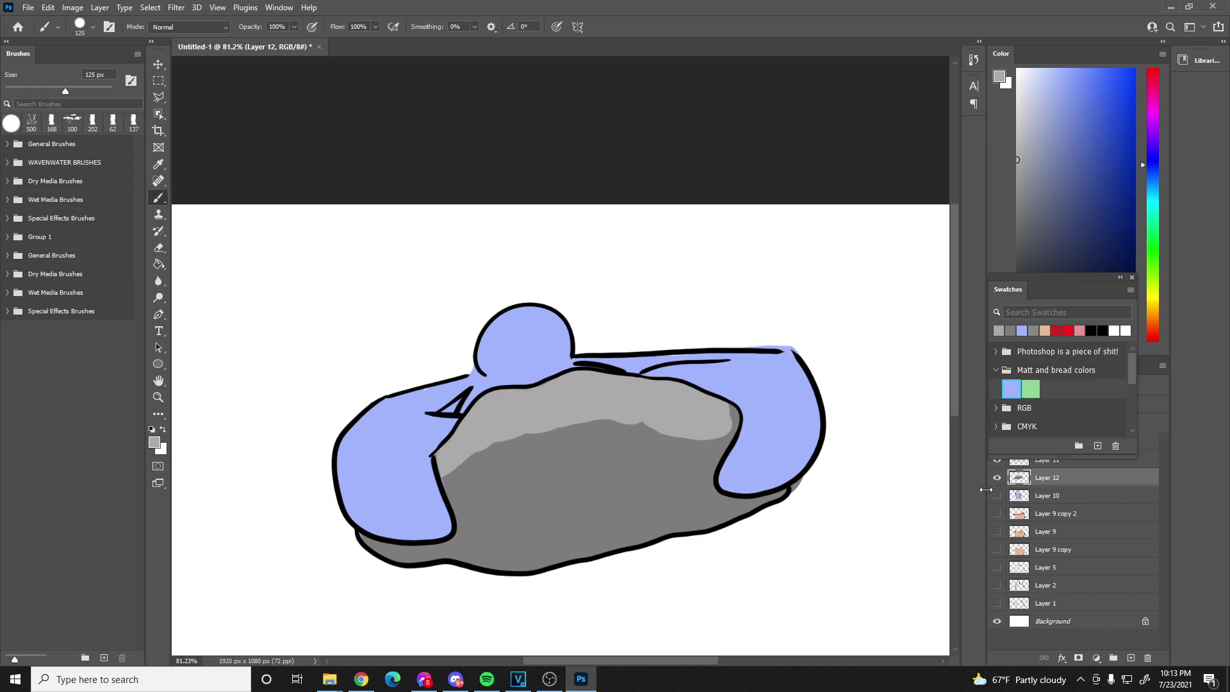
{"action": "scroll", "coordinate": [843, 433], "scroll_direction": "down", "scroll_amount": 2}
- Redock the floating Swatches panel and merge Layer 4, Layer 11 and Layer 12 into one layer
{"action": "left_click", "coordinate": [1037, 496]}
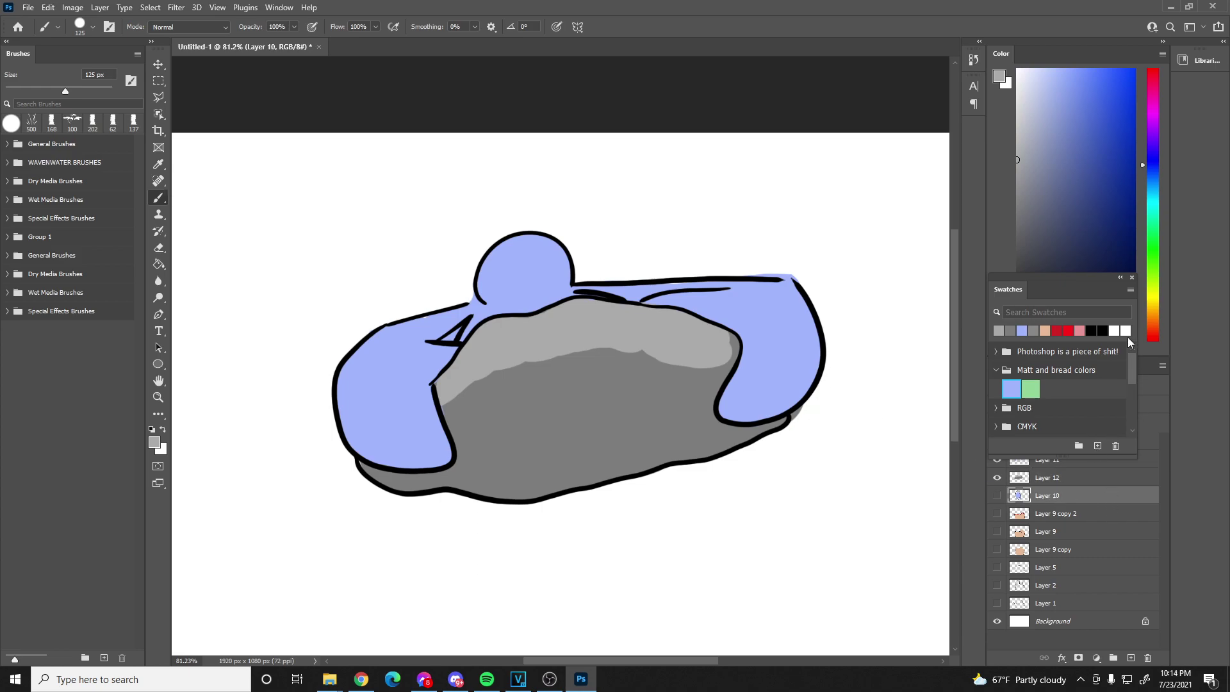
{"action": "left_click_drag", "start_coordinate": [1024, 280], "coordinate": [1048, 356]}
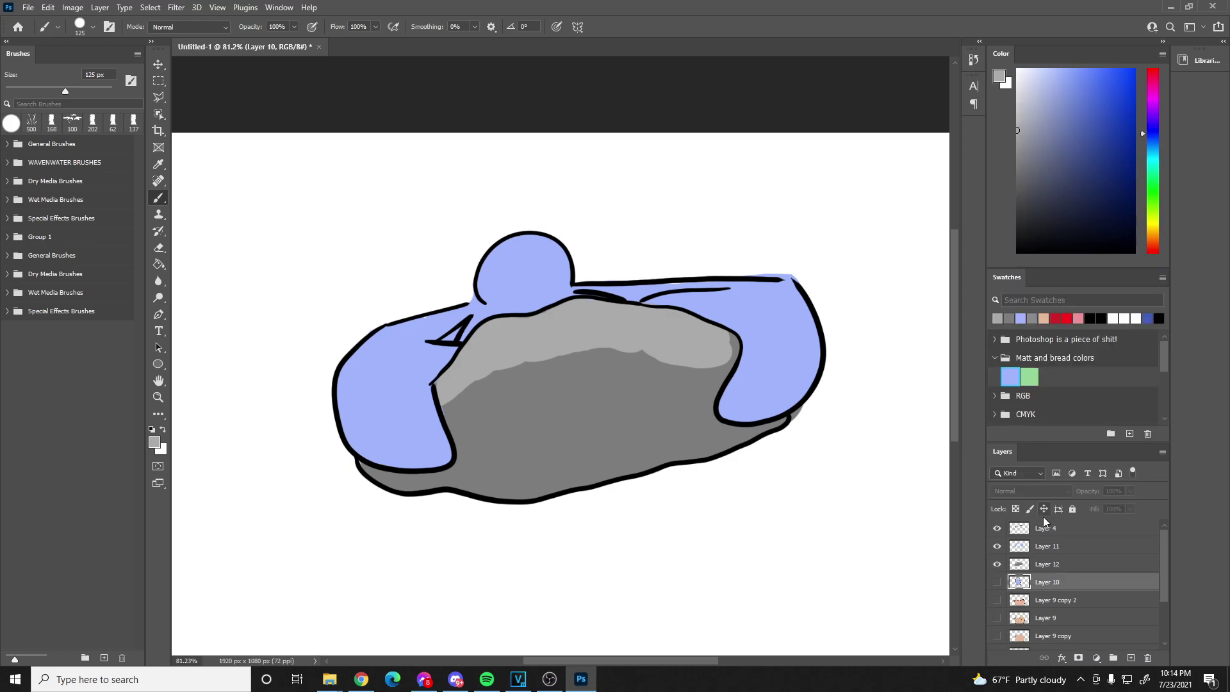
{"action": "left_click", "coordinate": [1052, 550]}
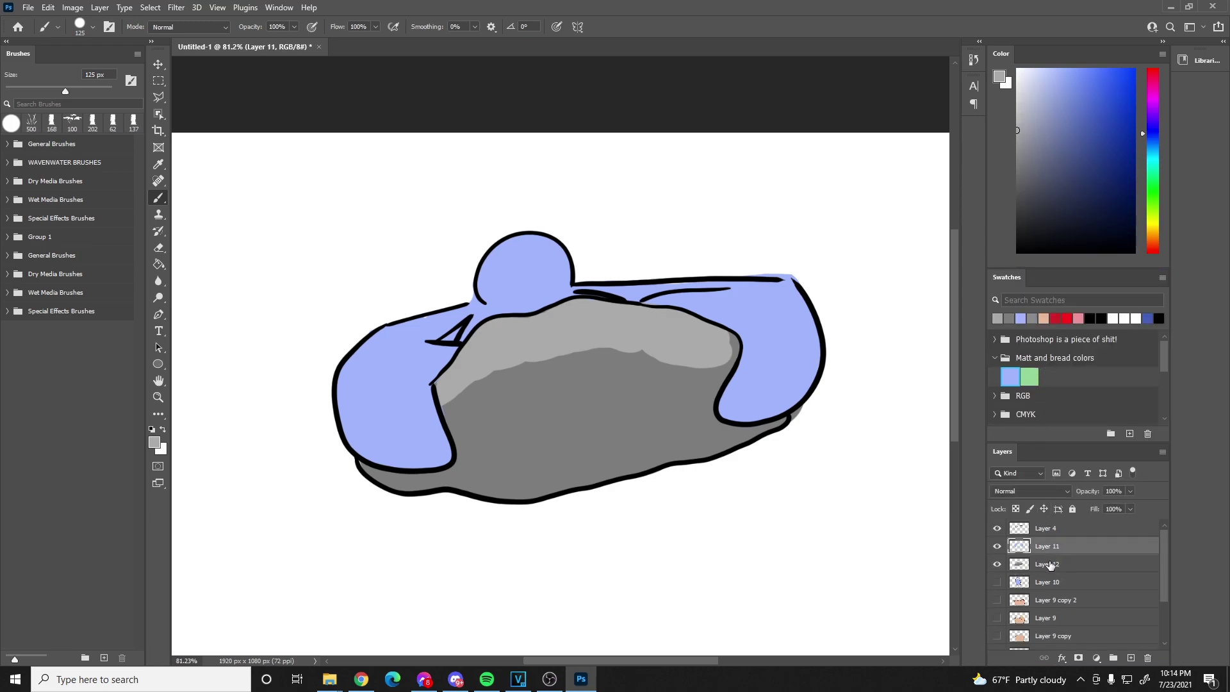
{"action": "left_click", "coordinate": [1051, 529]}
{"action": "left_click", "coordinate": [1047, 569], "text": "shift"}
{"action": "right_click", "coordinate": [1046, 569]}
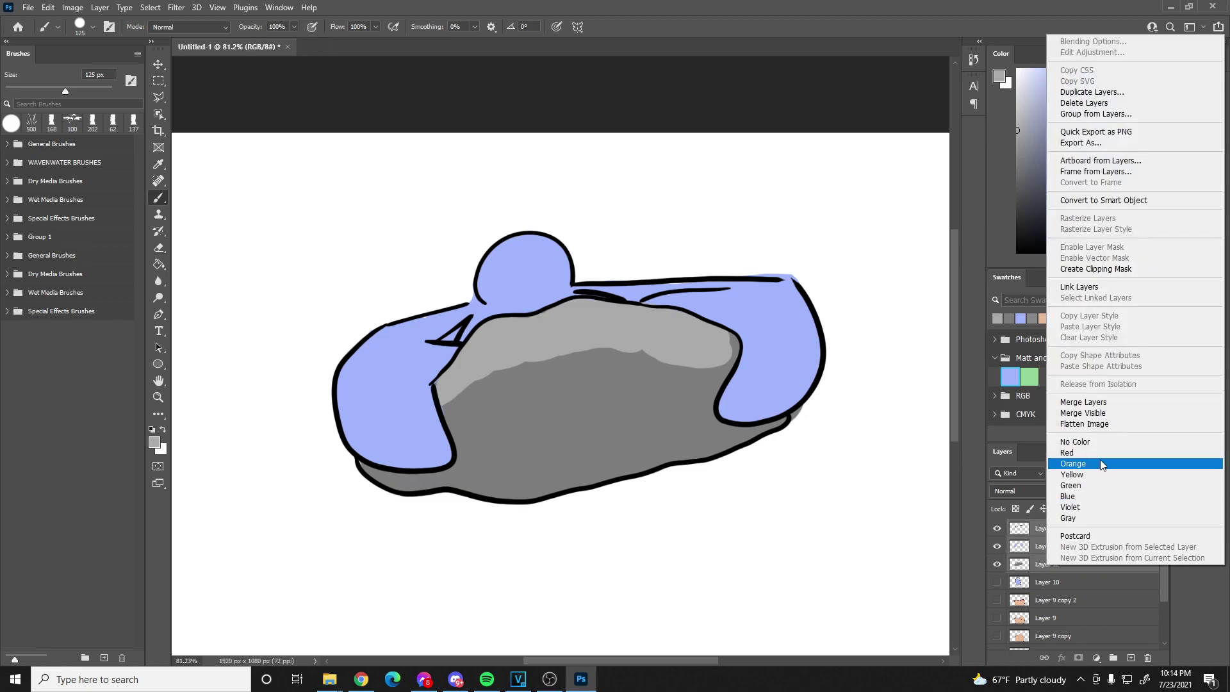
{"action": "left_click", "coordinate": [1063, 403]}
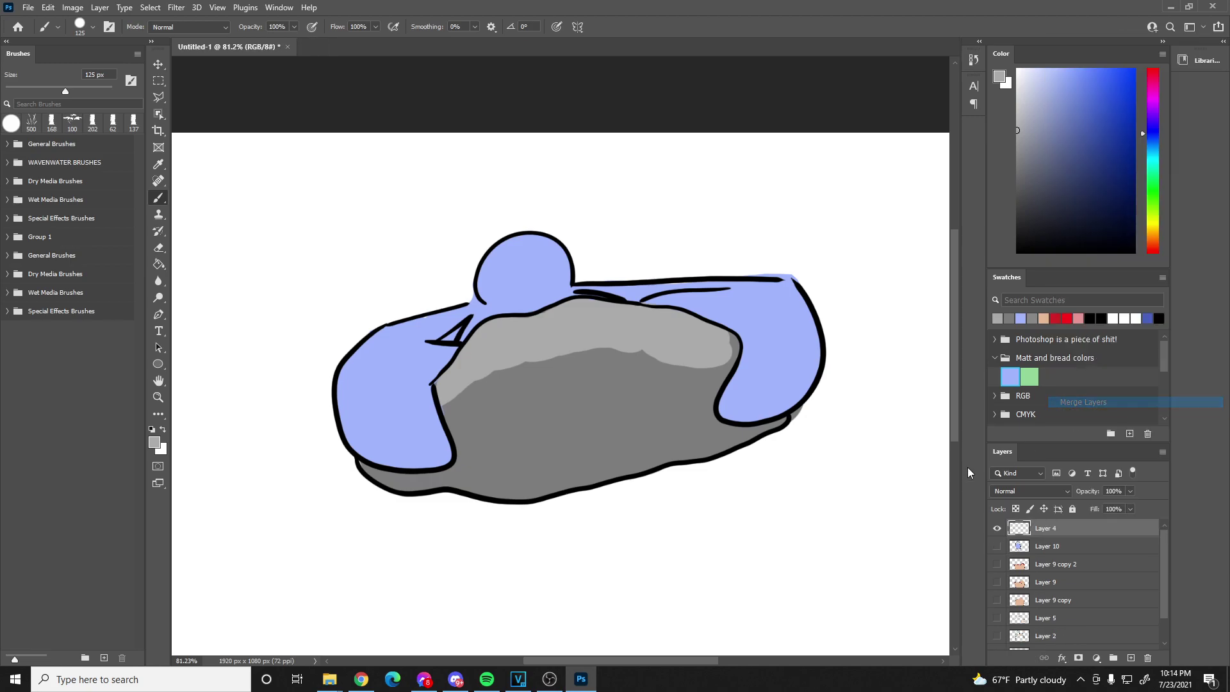
- Duplicate the merged Layer 4 with the colored figure and rock
{"action": "left_click", "coordinate": [487, 679]}
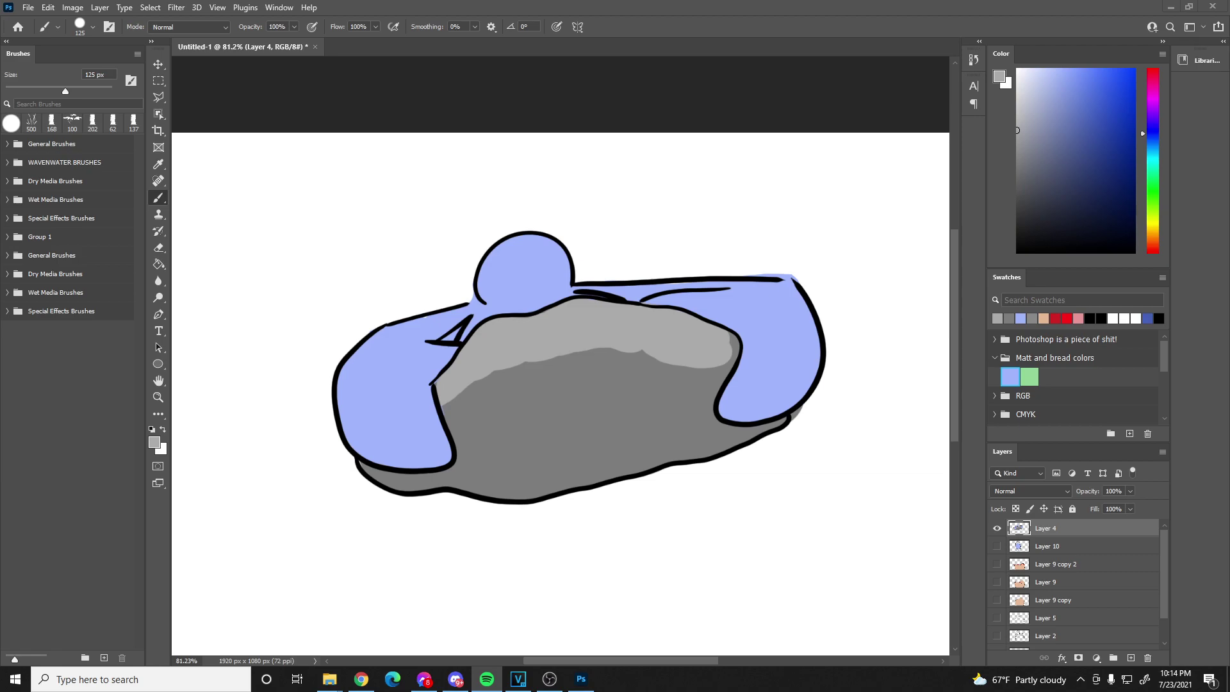
{"action": "left_click", "coordinate": [996, 528]}
{"action": "left_click", "coordinate": [997, 528]}
{"action": "right_click", "coordinate": [1050, 530]}
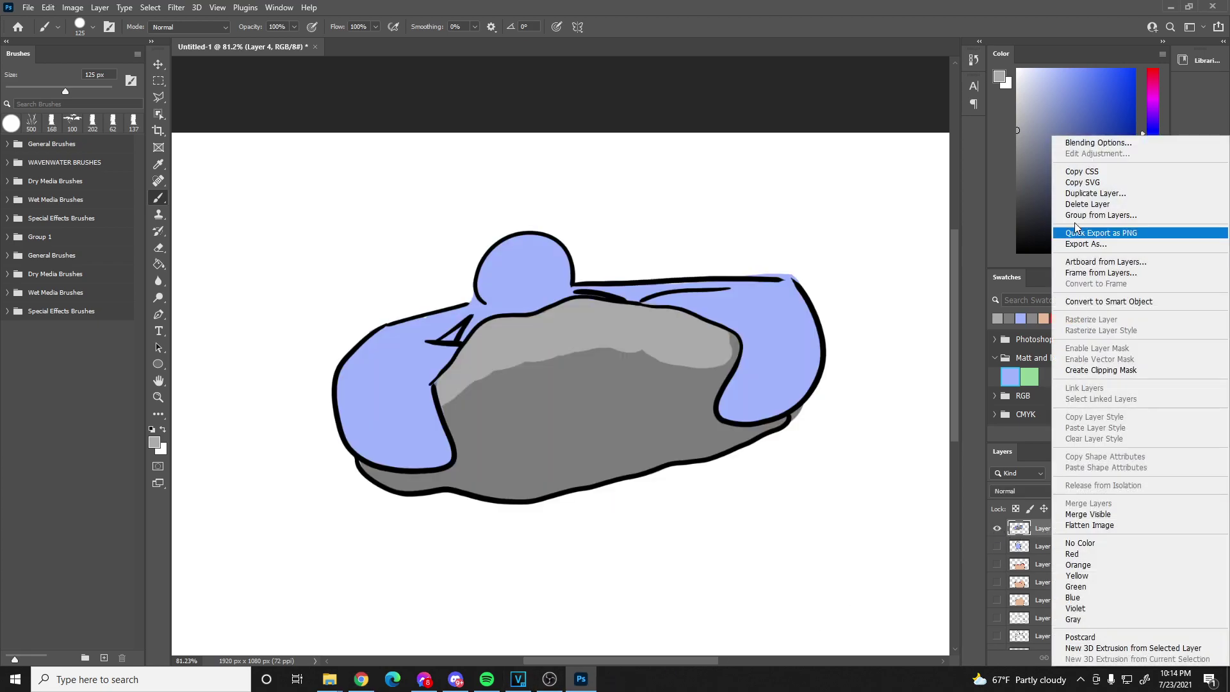
{"action": "left_click", "coordinate": [1089, 184]}
{"action": "left_click", "coordinate": [721, 189]}
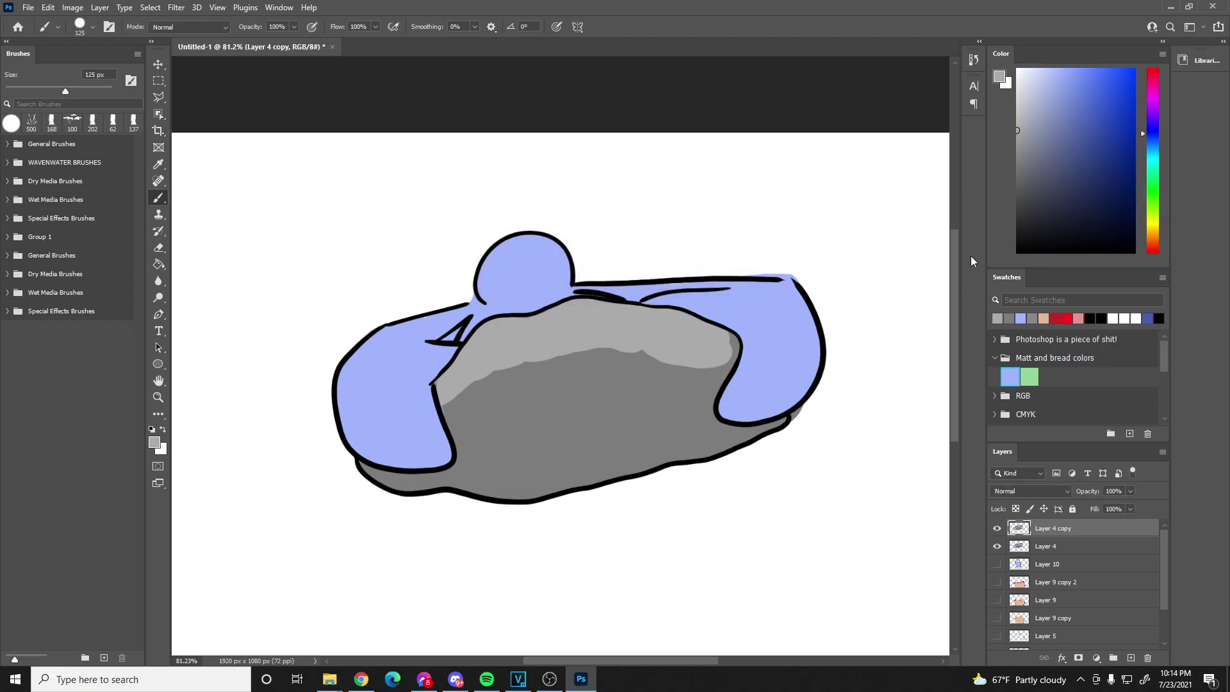
- Lock Layer 4 copy's transparent pixels and spatter dark red dots over the rock and left arm with the 250 px spread dots brush from WAVENWATER BRUSHES
{"action": "left_click", "coordinate": [1063, 320]}
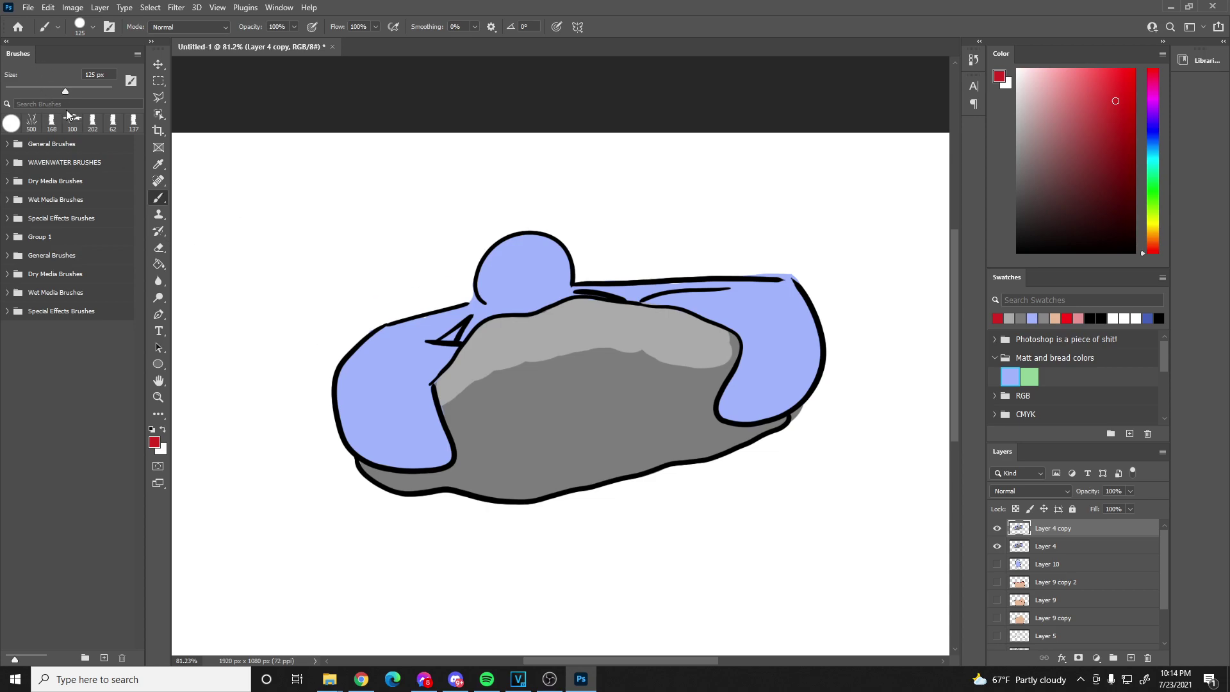
{"action": "left_click", "coordinate": [8, 163]}
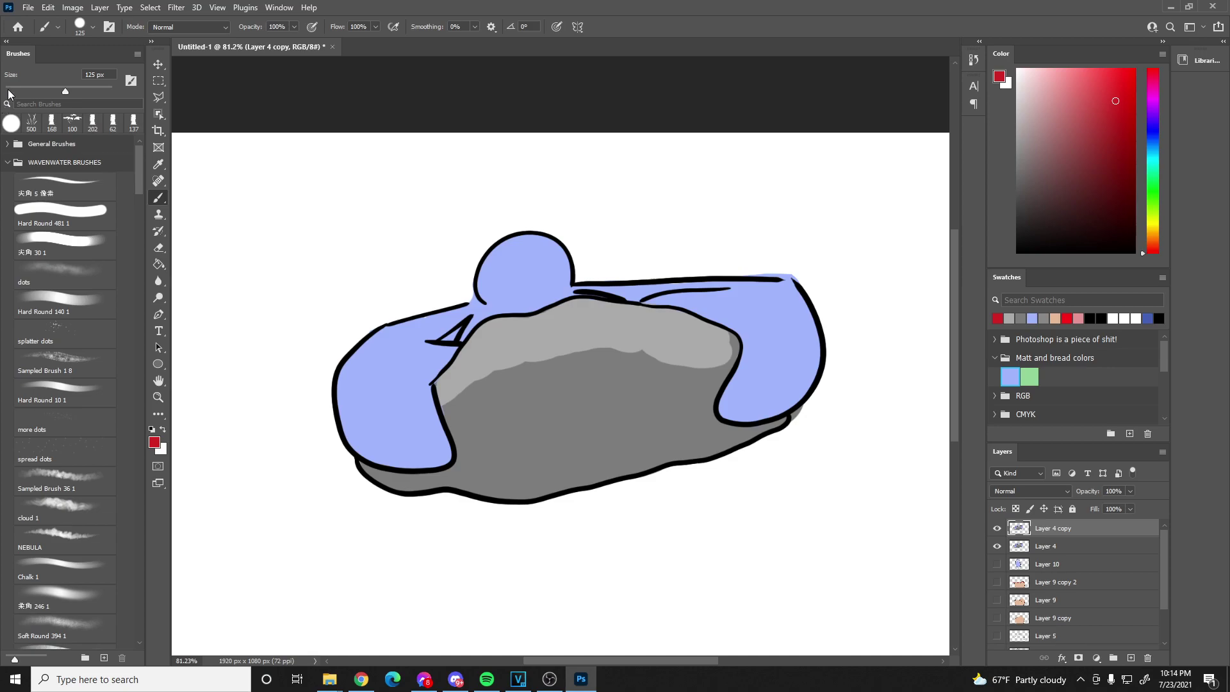
{"action": "mouse_move", "coordinate": [144, 216]}
{"action": "left_mouse_down"}
{"action": "mouse_move", "coordinate": [212, 225]}
{"action": "mouse_move", "coordinate": [206, 198]}
{"action": "mouse_move", "coordinate": [206, 218]}
{"action": "mouse_move", "coordinate": [263, 268]}
{"action": "mouse_move", "coordinate": [227, 271]}
{"action": "mouse_move", "coordinate": [247, 252]}
{"action": "mouse_move", "coordinate": [240, 189]}
{"action": "left_mouse_up"}
{"action": "left_click", "coordinate": [157, 296]}
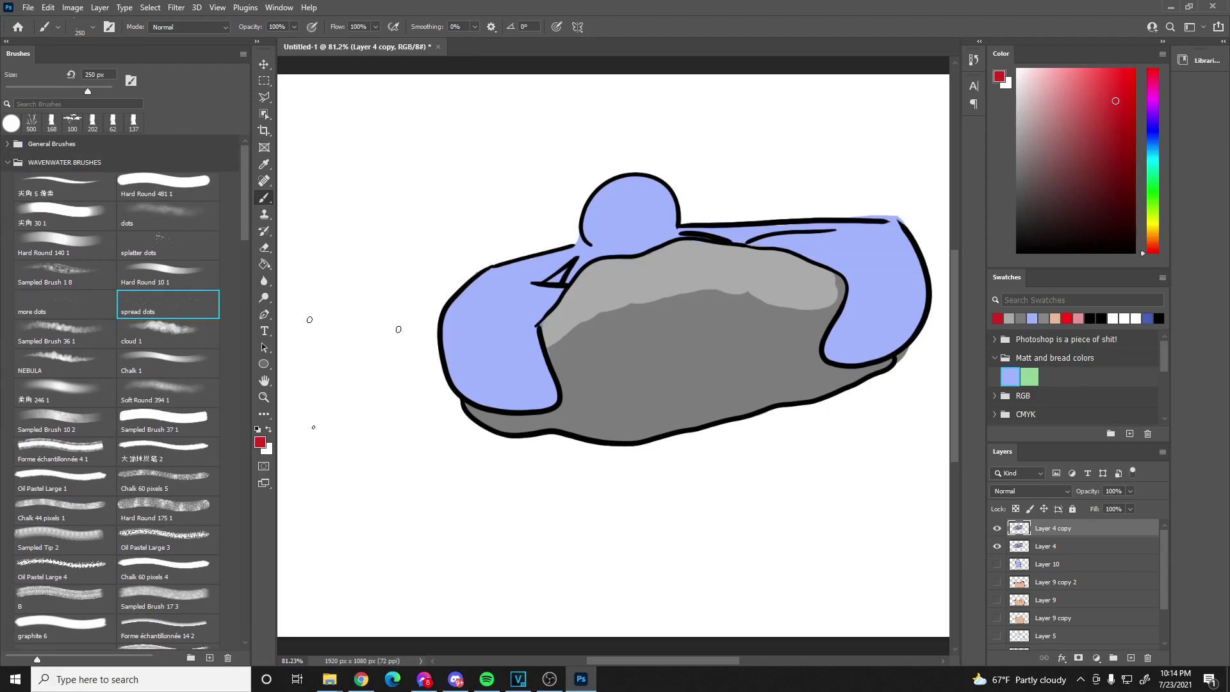
{"action": "left_click_drag", "start_coordinate": [711, 497], "coordinate": [712, 498]}
{"action": "key", "text": "ctrl+z"}
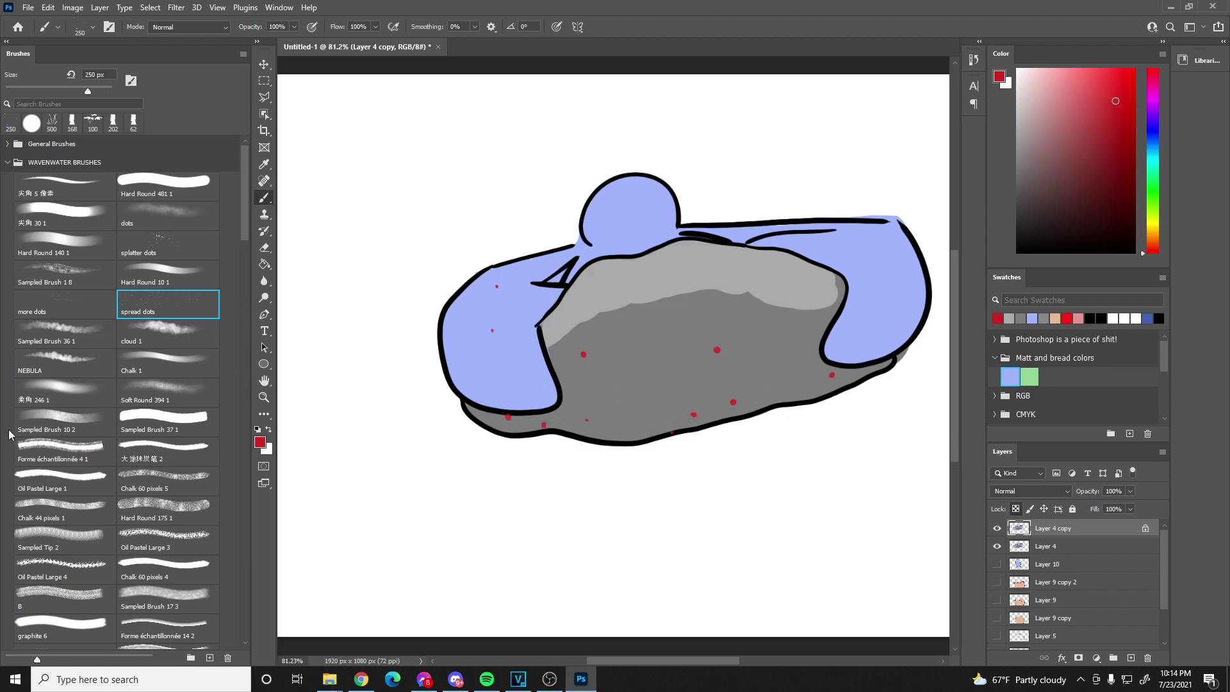
- Paint a dark red band along the rock's lower edge with Sampled Brush 10 2, and add 12 px streaks radiating upward from it
{"action": "left_click", "coordinate": [42, 415]}
{"action": "mouse_move", "coordinate": [475, 413]}
{"action": "left_mouse_down"}
{"action": "mouse_move", "coordinate": [620, 467]}
{"action": "mouse_move", "coordinate": [515, 421]}
{"action": "mouse_move", "coordinate": [674, 441]}
{"action": "mouse_move", "coordinate": [614, 438]}
{"action": "mouse_move", "coordinate": [669, 455]}
{"action": "mouse_move", "coordinate": [771, 434]}
{"action": "mouse_move", "coordinate": [821, 401]}
{"action": "mouse_move", "coordinate": [785, 399]}
{"action": "mouse_move", "coordinate": [693, 438]}
{"action": "mouse_move", "coordinate": [634, 436]}
{"action": "mouse_move", "coordinate": [589, 403]}
{"action": "mouse_move", "coordinate": [632, 439]}
{"action": "mouse_move", "coordinate": [659, 437]}
{"action": "mouse_move", "coordinate": [605, 415]}
{"action": "mouse_move", "coordinate": [589, 394]}
{"action": "left_mouse_up"}
{"action": "left_click_drag", "start_coordinate": [60, 87], "coordinate": [11, 93]}
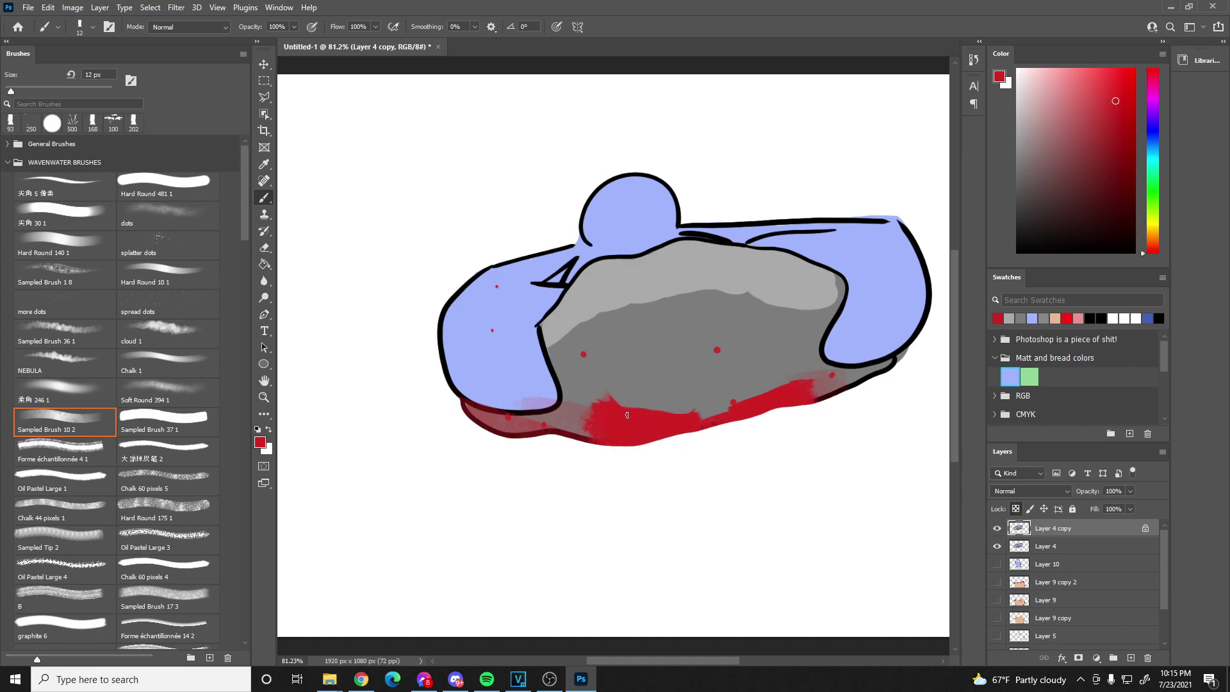
{"action": "left_click_drag", "start_coordinate": [610, 401], "coordinate": [543, 353]}
{"action": "left_click_drag", "start_coordinate": [593, 409], "coordinate": [529, 379]}
{"action": "left_click_drag", "start_coordinate": [729, 334], "coordinate": [703, 416]}
{"action": "left_click_drag", "start_coordinate": [780, 335], "coordinate": [762, 394]}
{"action": "left_click_drag", "start_coordinate": [607, 354], "coordinate": [669, 412]}
{"action": "left_click_drag", "start_coordinate": [657, 361], "coordinate": [690, 412]}
{"action": "mouse_move", "coordinate": [816, 402]}
{"action": "left_mouse_down"}
{"action": "mouse_move", "coordinate": [836, 366]}
{"action": "mouse_move", "coordinate": [894, 324]}
{"action": "left_mouse_up"}
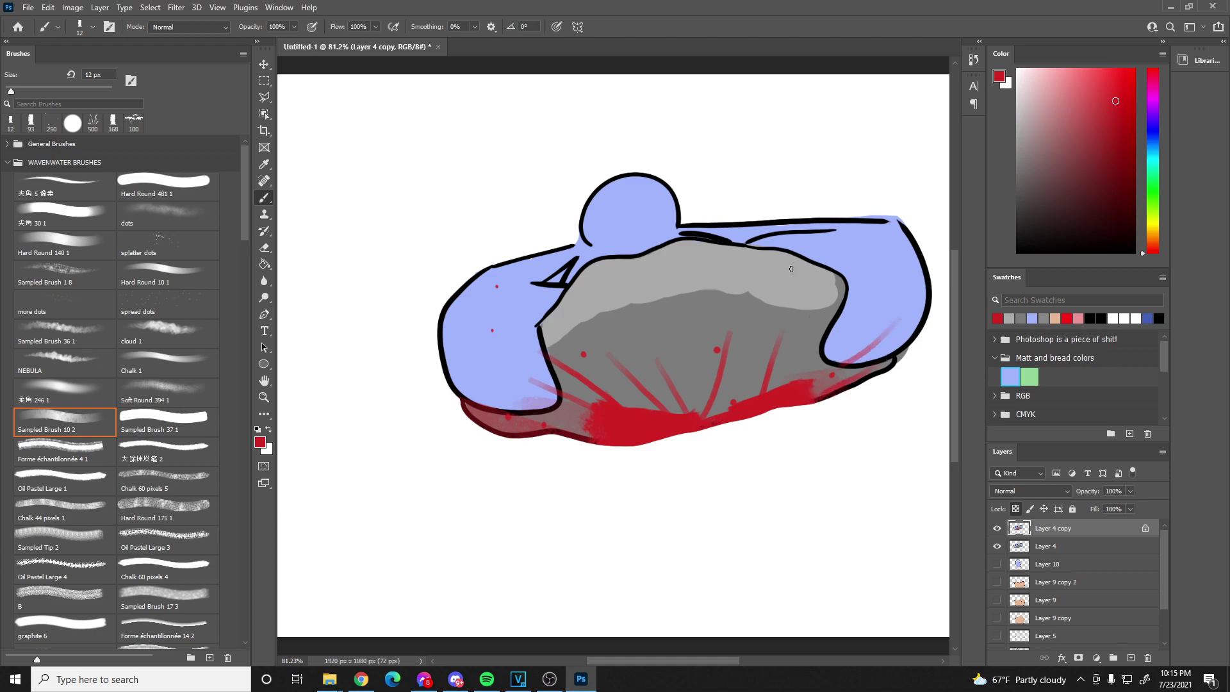
{"action": "key", "text": "ctrl+z"}
{"action": "scroll", "coordinate": [677, 252], "scroll_direction": "down", "scroll_amount": 5}
{"action": "scroll", "coordinate": [686, 233], "scroll_direction": "up", "scroll_amount": 4}
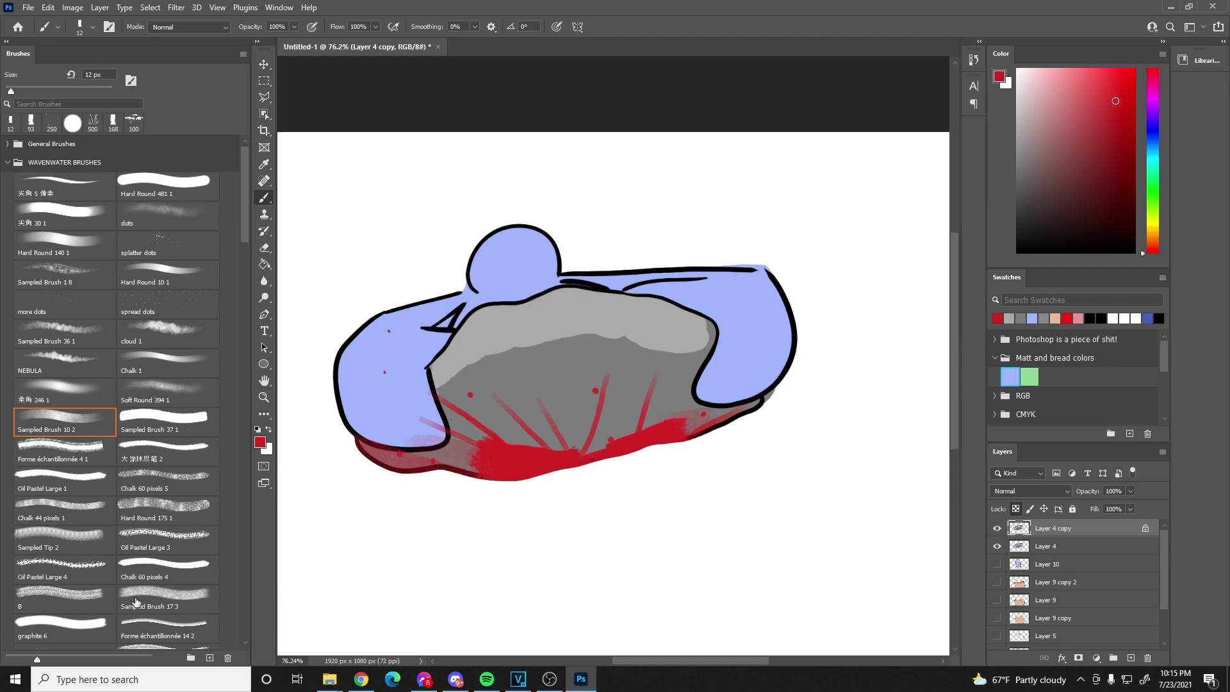
- Spatter more dark red dots over the head, arms and rock on Layer 4 copy with the spread dots brush at 250 px
{"action": "scroll", "coordinate": [136, 600], "scroll_direction": "down", "scroll_amount": 1}
{"action": "scroll", "coordinate": [136, 601], "scroll_direction": "down", "scroll_amount": 1}
{"action": "left_click", "coordinate": [163, 276]}
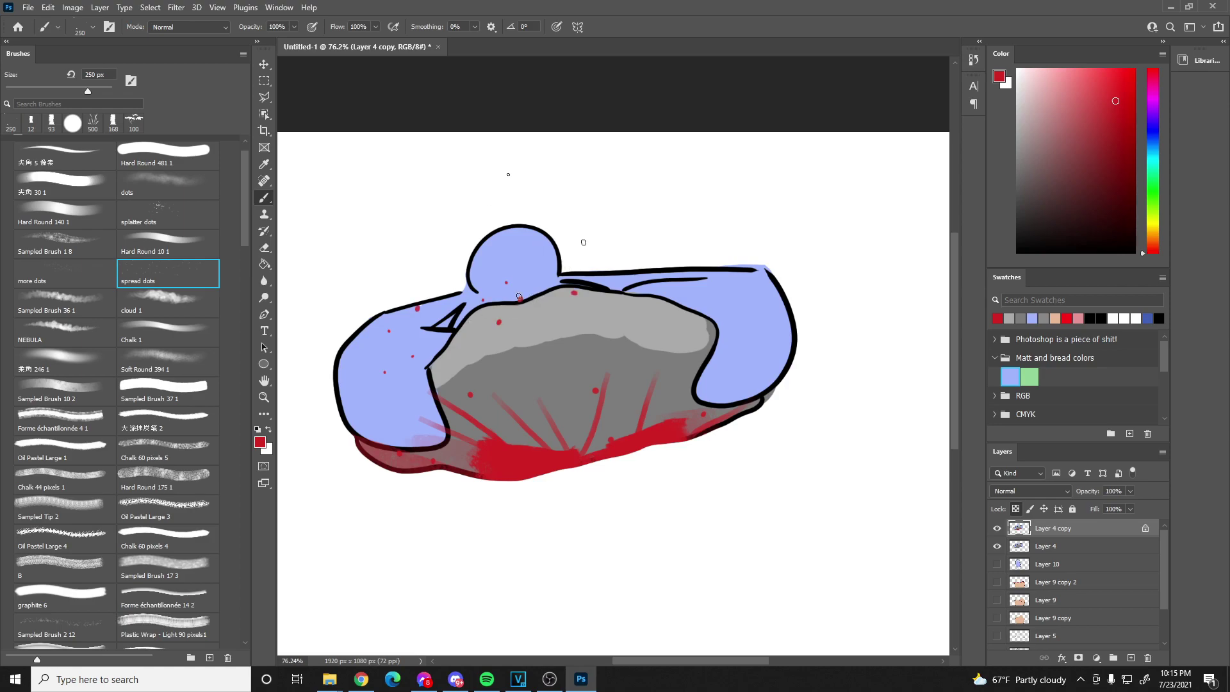
{"action": "scroll", "coordinate": [733, 351], "scroll_direction": "down", "scroll_amount": 3}
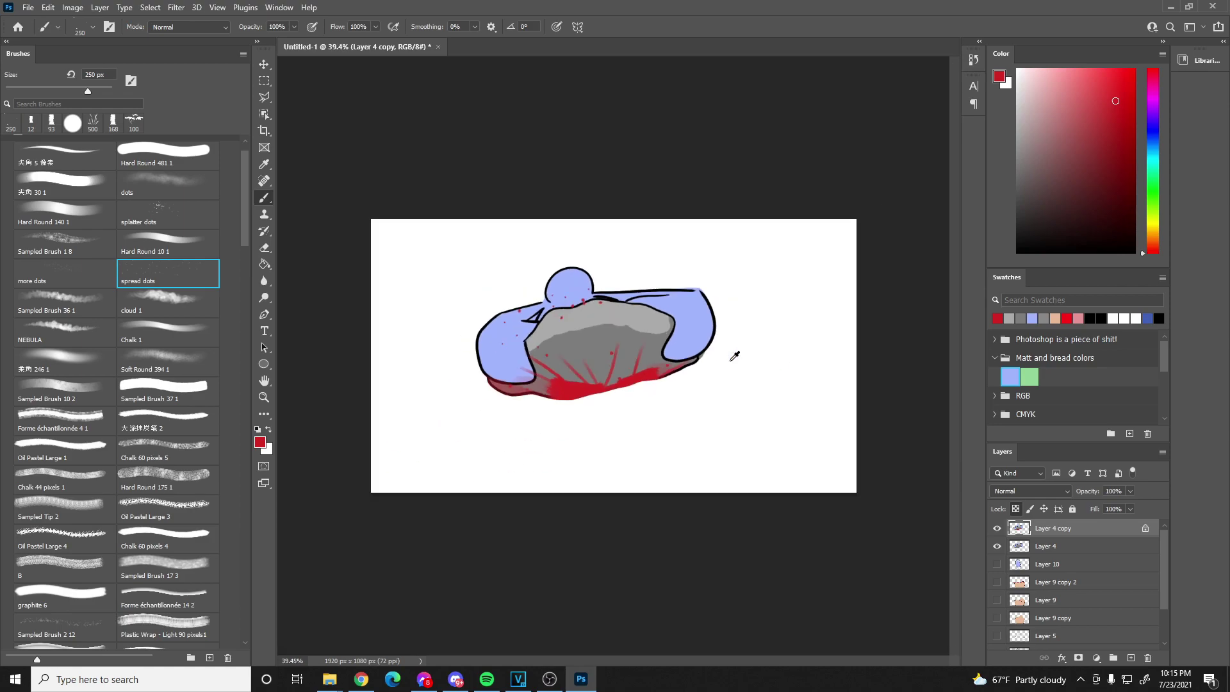
{"action": "scroll", "coordinate": [466, 264], "scroll_direction": "up", "scroll_amount": 3}
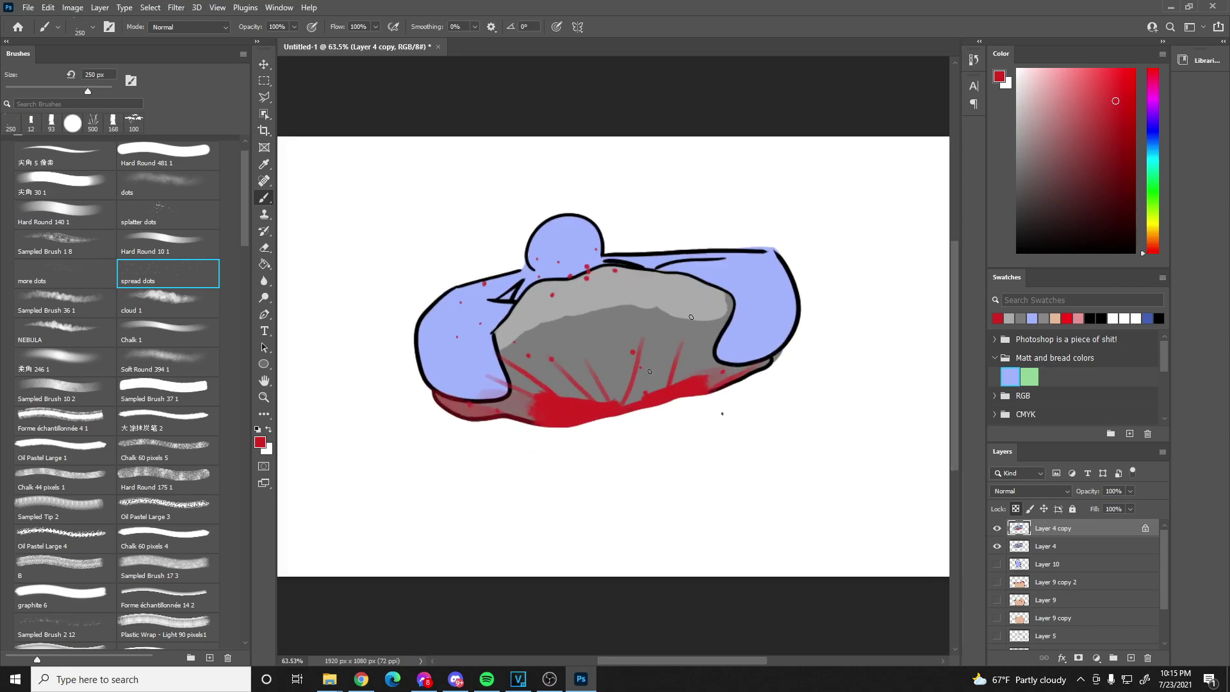
{"action": "scroll", "coordinate": [810, 397], "scroll_direction": "down", "scroll_amount": 3}
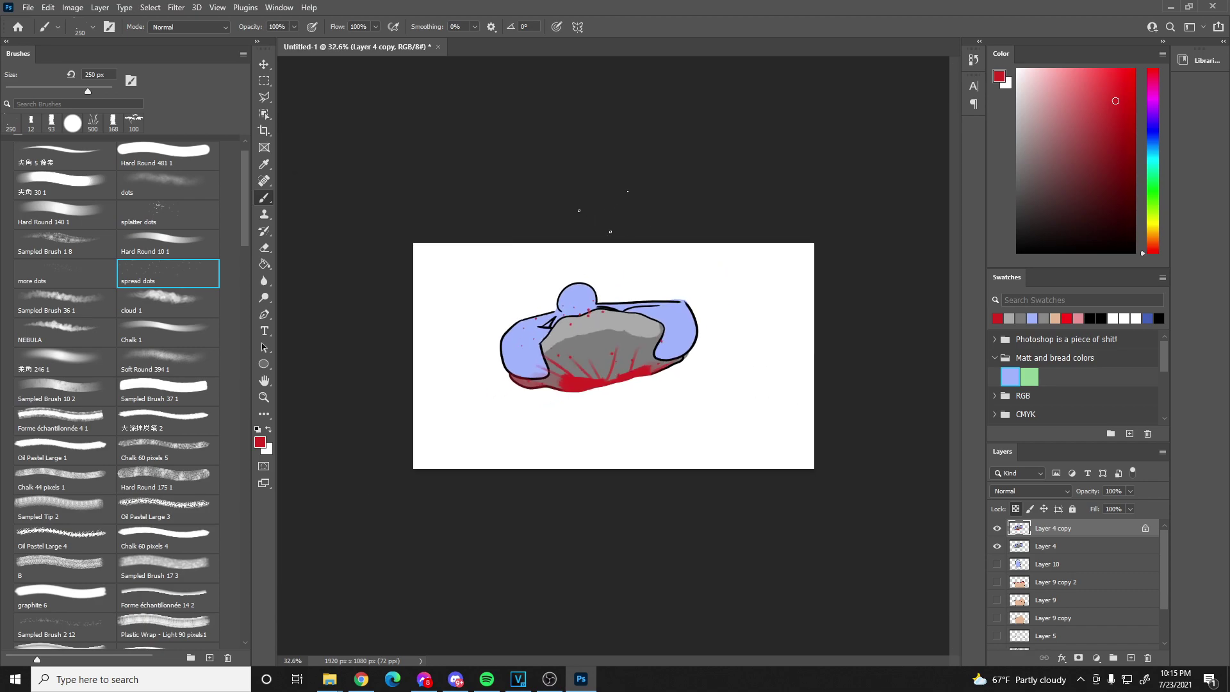
{"action": "scroll", "coordinate": [567, 279], "scroll_direction": "up", "scroll_amount": 2}
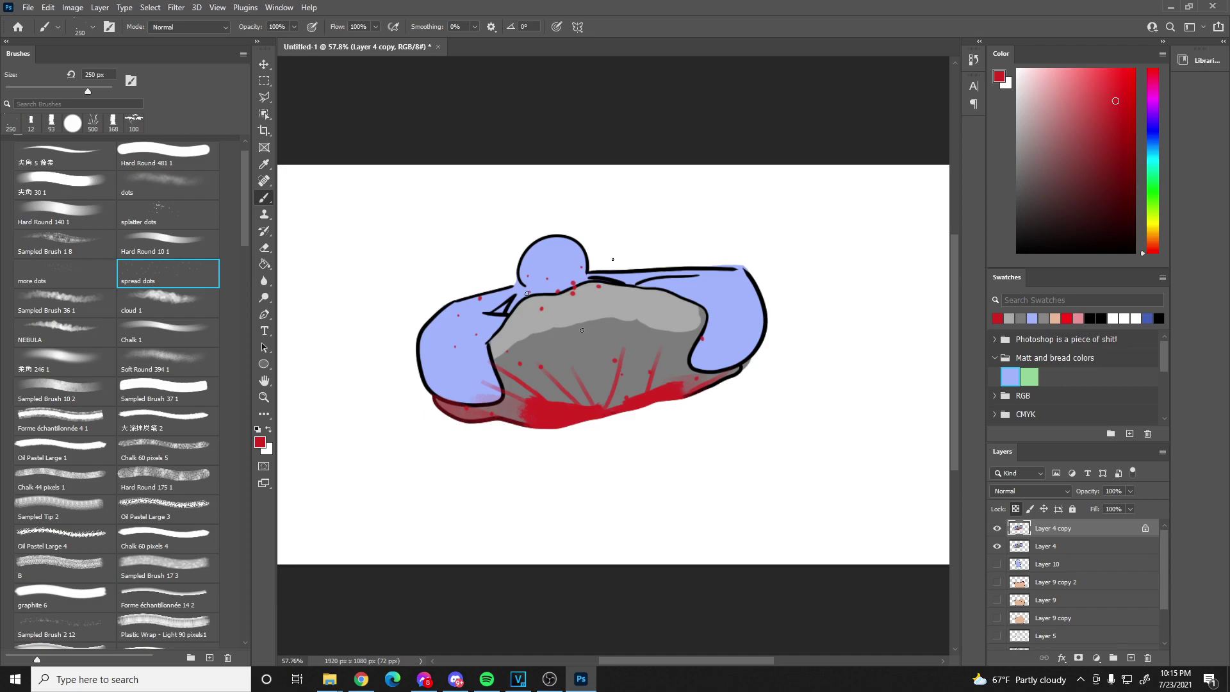
{"action": "scroll", "coordinate": [575, 329], "scroll_direction": "down", "scroll_amount": 2}
{"action": "scroll", "coordinate": [494, 228], "scroll_direction": "up", "scroll_amount": 2}
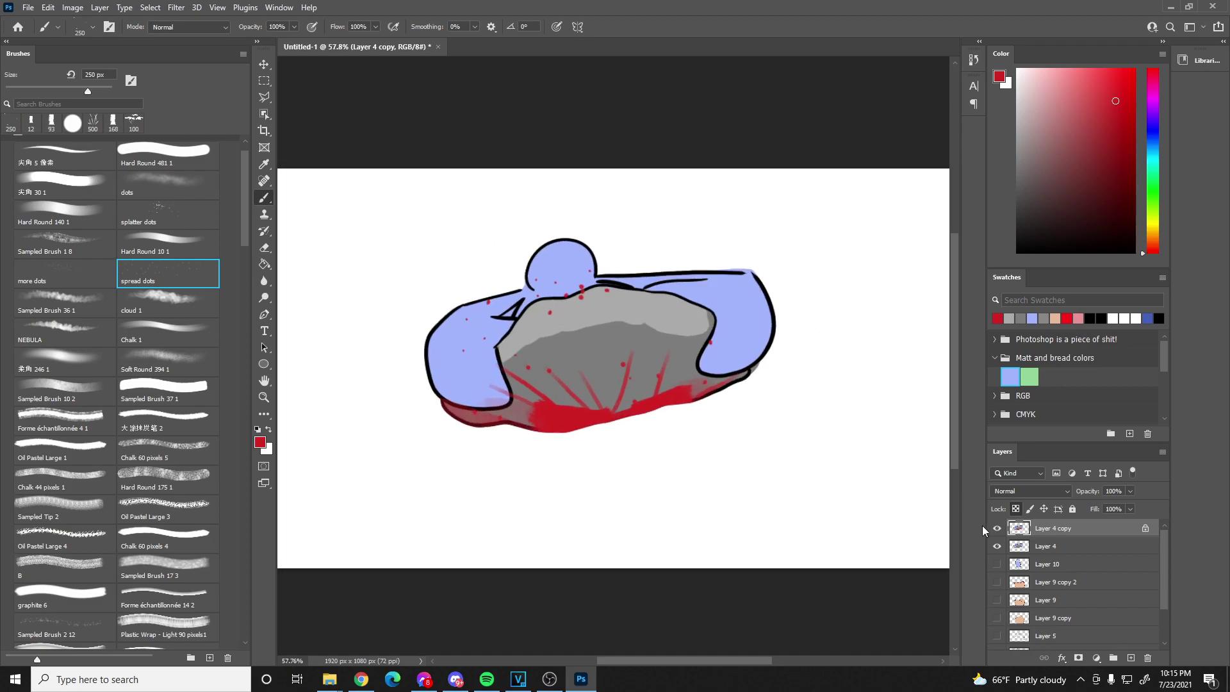
- Duplicate Layer 10, hide Layer 4 copy and Layer 4, and show the new Layer 10 copy
{"action": "left_click", "coordinate": [1028, 568]}
{"action": "right_click", "coordinate": [1074, 569]}
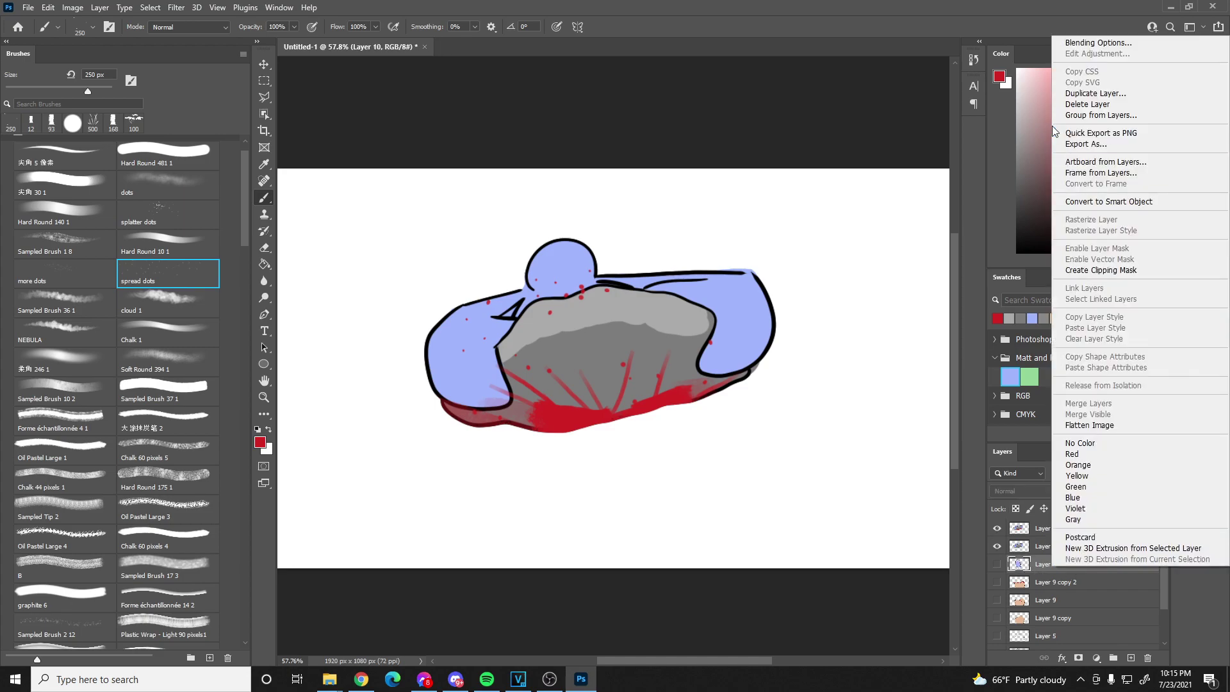
{"action": "left_click", "coordinate": [1084, 93]}
{"action": "left_click", "coordinate": [721, 191]}
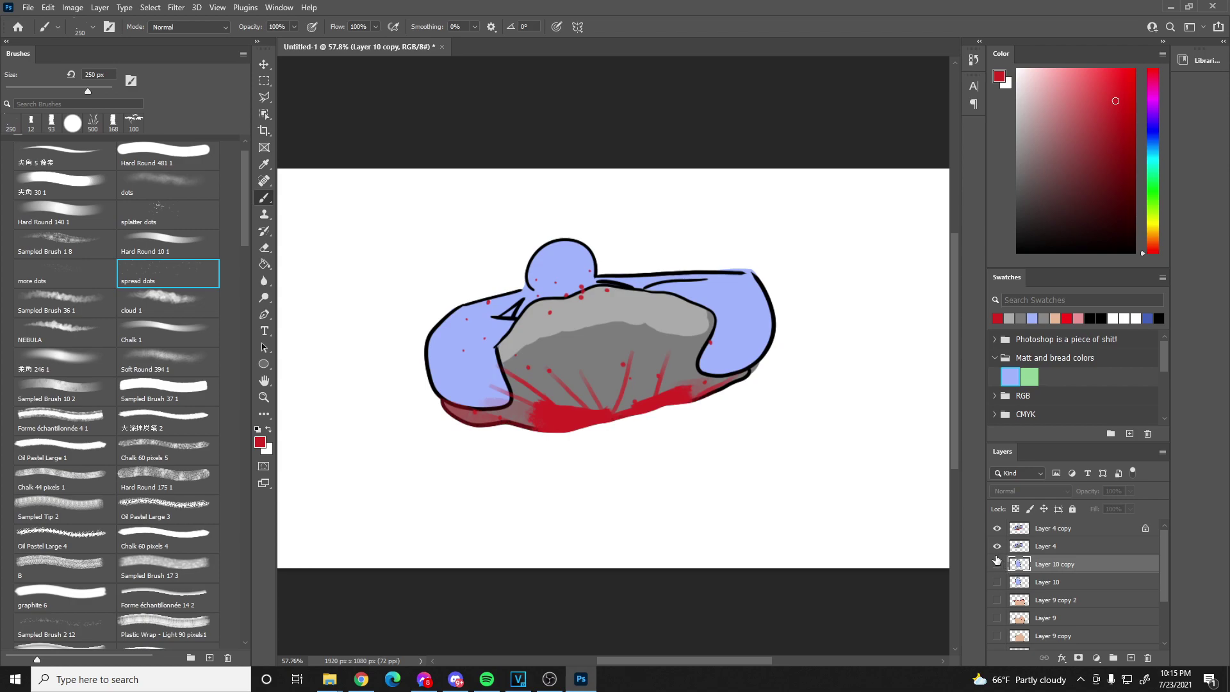
{"action": "left_click", "coordinate": [997, 528]}
{"action": "left_click", "coordinate": [996, 546]}
{"action": "left_click", "coordinate": [996, 563]}
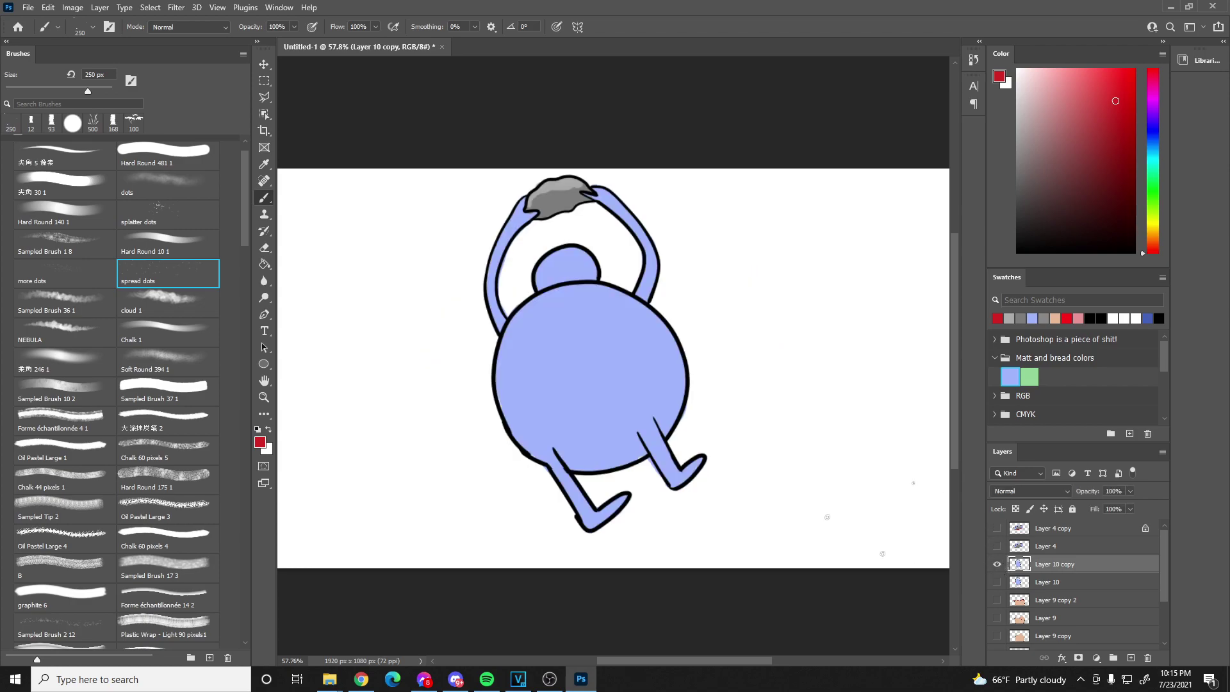
- Spatter dark red dots over the figure's head and upper back on Layer 10 copy with the spread dots brush at 72 px
{"action": "scroll", "coordinate": [552, 297], "scroll_direction": "up", "scroll_amount": 2}
{"action": "scroll", "coordinate": [591, 169], "scroll_direction": "up", "scroll_amount": 3}
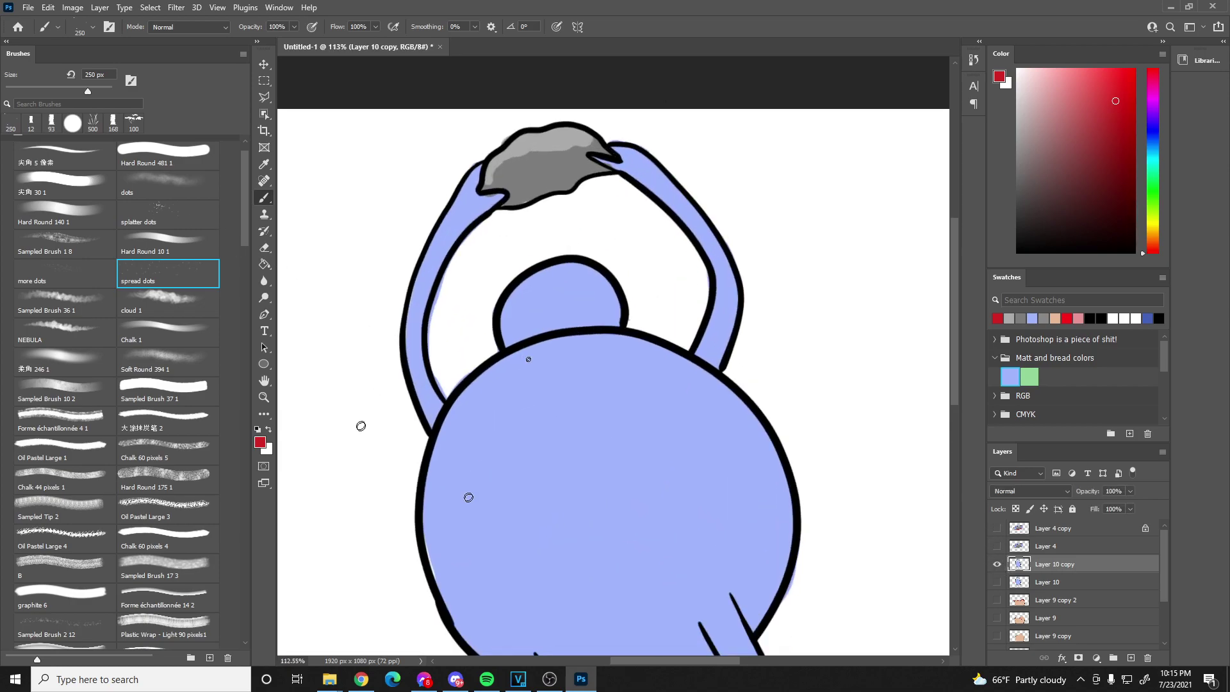
{"action": "left_click_drag", "start_coordinate": [88, 90], "coordinate": [43, 91]}
{"action": "left_click_drag", "start_coordinate": [609, 340], "coordinate": [584, 342]}
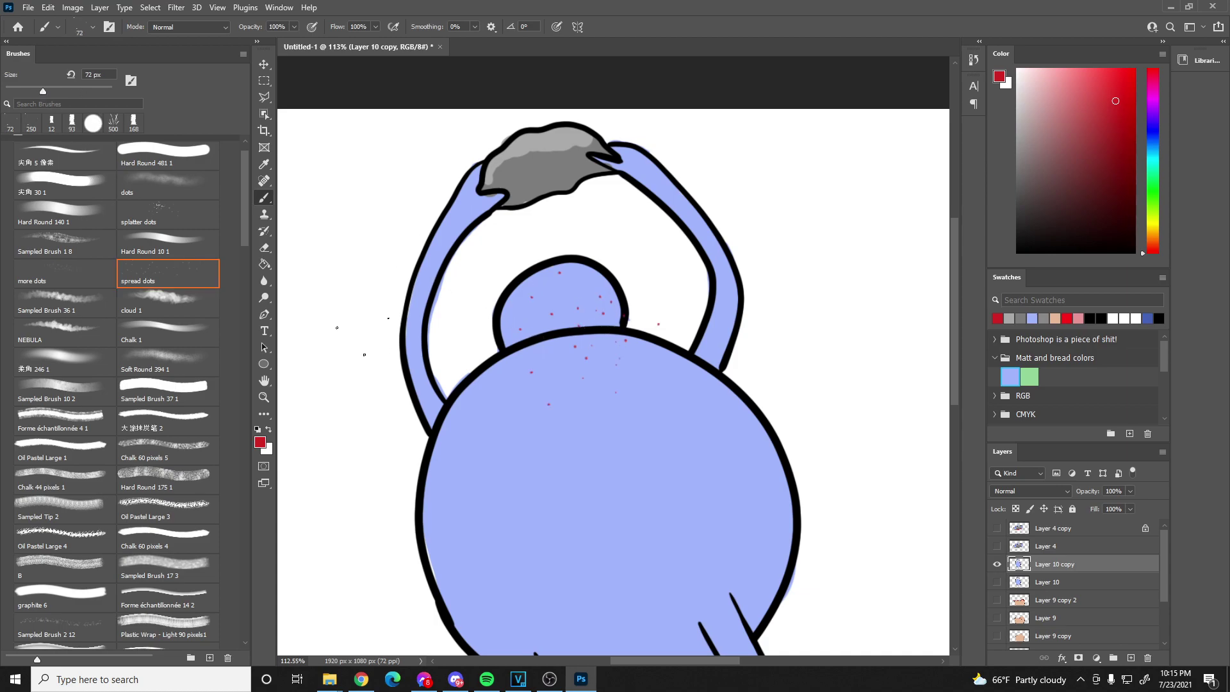
- Lock Layer 10 copy's transparent pixels and replace its dot spatter with 60 px splatter dots on the head's left side and the rock
{"action": "left_click", "coordinate": [1015, 508]}
{"action": "left_click", "coordinate": [1015, 508]}
{"action": "key", "text": "ctrl+z"}
{"action": "left_click", "coordinate": [157, 220]}
{"action": "mouse_move", "coordinate": [543, 346]}
{"action": "left_mouse_down"}
{"action": "mouse_move", "coordinate": [516, 326]}
{"action": "mouse_move", "coordinate": [530, 294]}
{"action": "mouse_move", "coordinate": [507, 335]}
{"action": "left_mouse_up"}
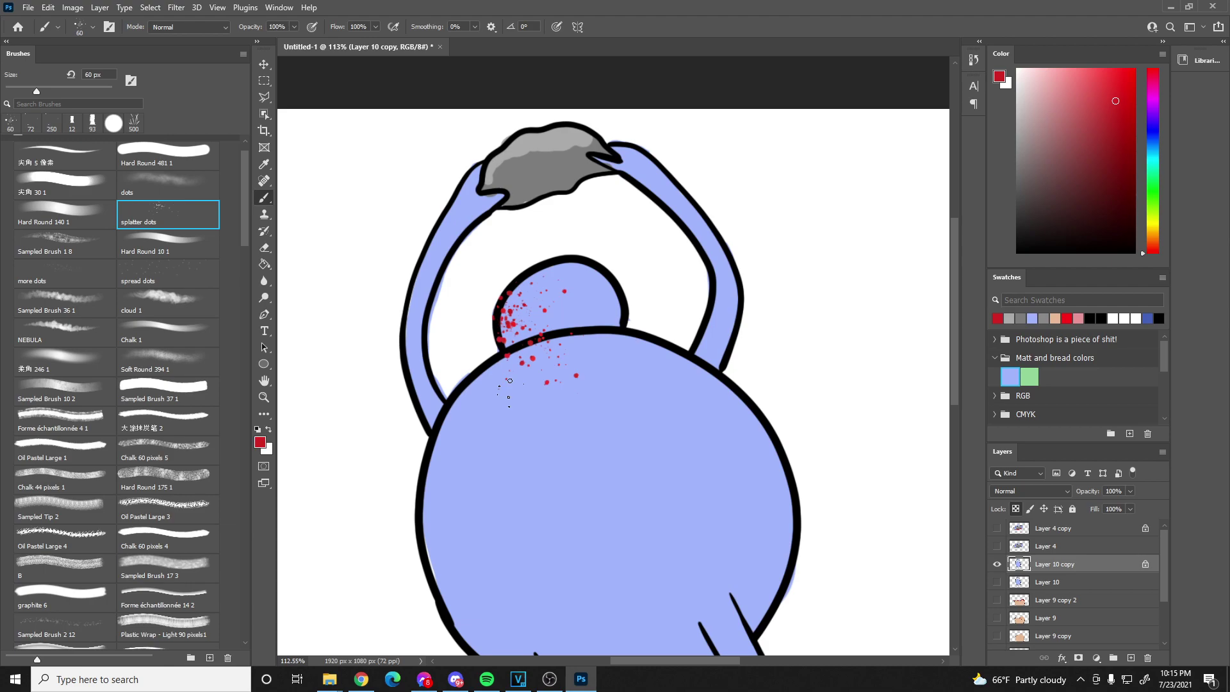
{"action": "left_click_drag", "start_coordinate": [558, 174], "coordinate": [536, 183]}
- Paint a red band along the rock's lower edge with Sampled Brush 10 2 at 93 px, adding 8 px streaks radiating upward
{"action": "left_click", "coordinate": [59, 388]}
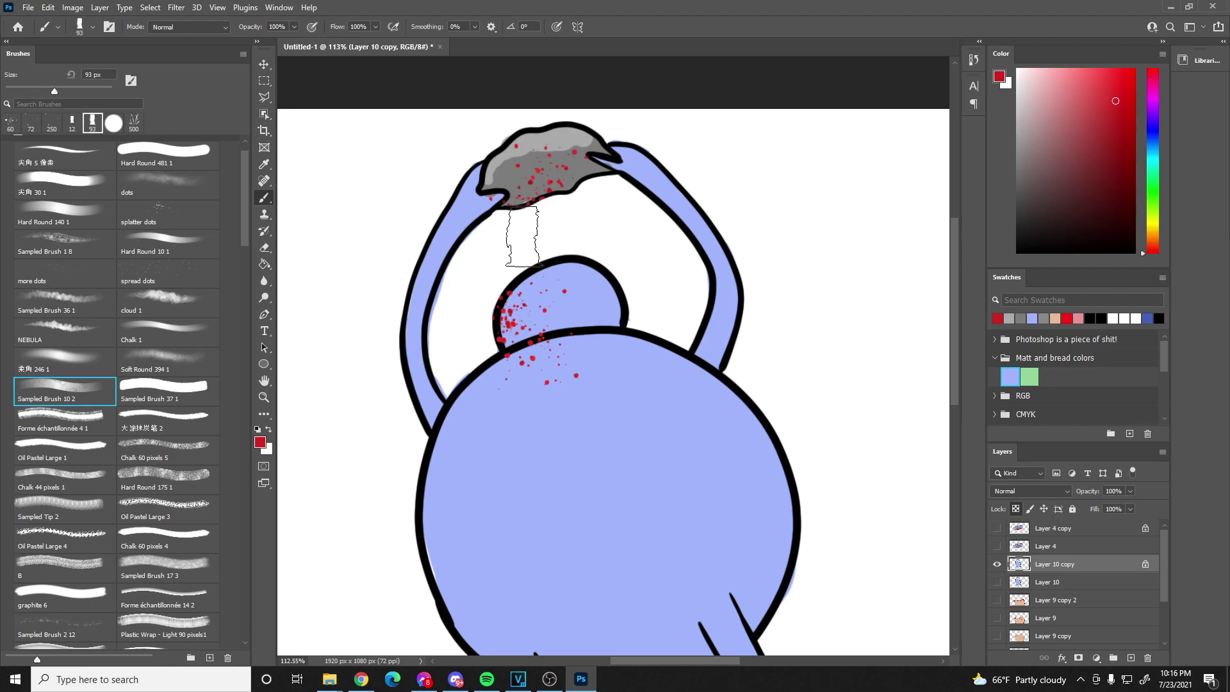
{"action": "mouse_move", "coordinate": [538, 212]}
{"action": "left_mouse_down"}
{"action": "mouse_move", "coordinate": [590, 191]}
{"action": "mouse_move", "coordinate": [514, 213]}
{"action": "left_mouse_up"}
{"action": "left_click_drag", "start_coordinate": [48, 90], "coordinate": [9, 92]}
{"action": "left_click_drag", "start_coordinate": [533, 176], "coordinate": [516, 154]}
{"action": "mouse_move", "coordinate": [552, 177]}
{"action": "left_mouse_down"}
{"action": "mouse_move", "coordinate": [551, 151]}
{"action": "mouse_move", "coordinate": [561, 165]}
{"action": "mouse_move", "coordinate": [575, 131]}
{"action": "left_mouse_up"}
{"action": "scroll", "coordinate": [560, 114], "scroll_direction": "down", "scroll_amount": 5}
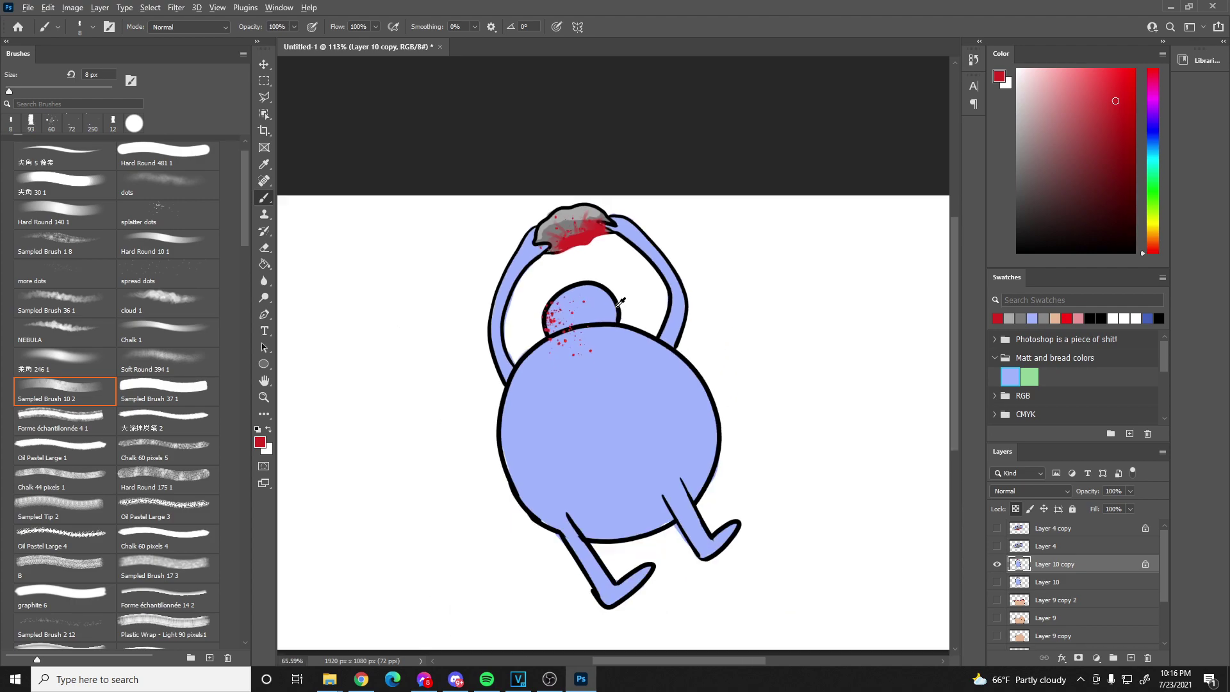
- Spatter red dots over the upper parts of both raised arms with the splatter dots brush at 60 px
{"action": "scroll", "coordinate": [577, 237], "scroll_direction": "up", "scroll_amount": 3}
{"action": "scroll", "coordinate": [550, 244], "scroll_direction": "up", "scroll_amount": 3}
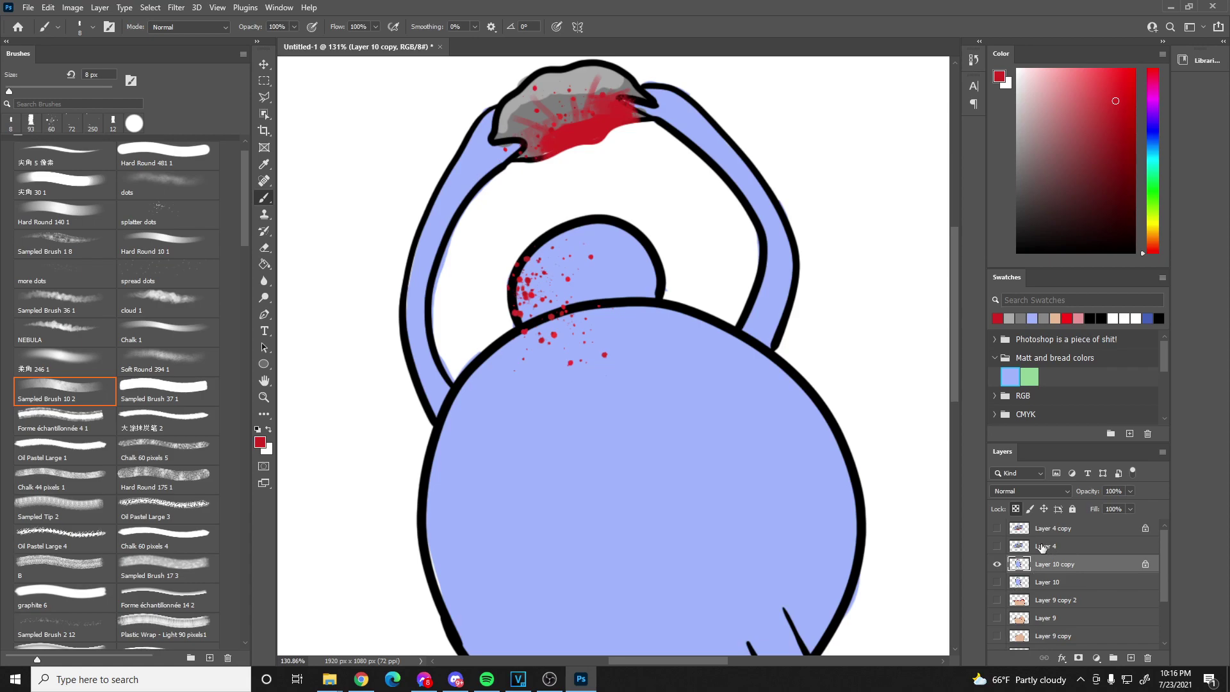
{"action": "scroll", "coordinate": [910, 482], "scroll_direction": "down", "scroll_amount": 2}
{"action": "scroll", "coordinate": [754, 247], "scroll_direction": "up", "scroll_amount": 2}
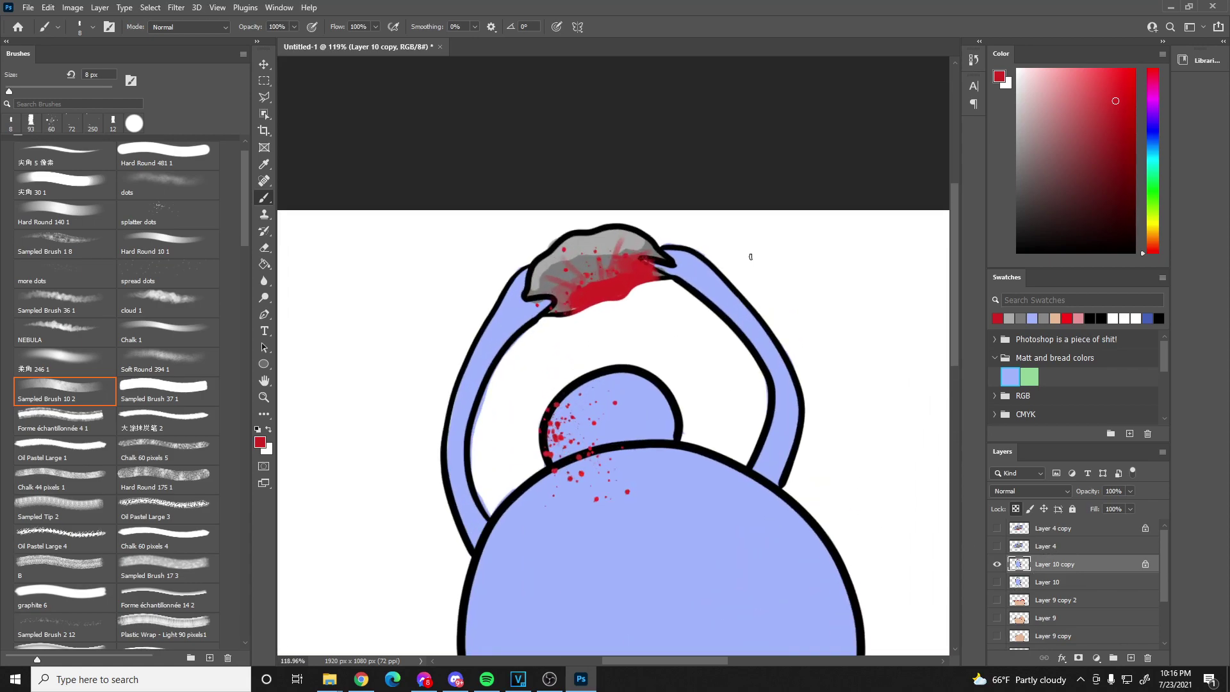
{"action": "left_click", "coordinate": [147, 211]}
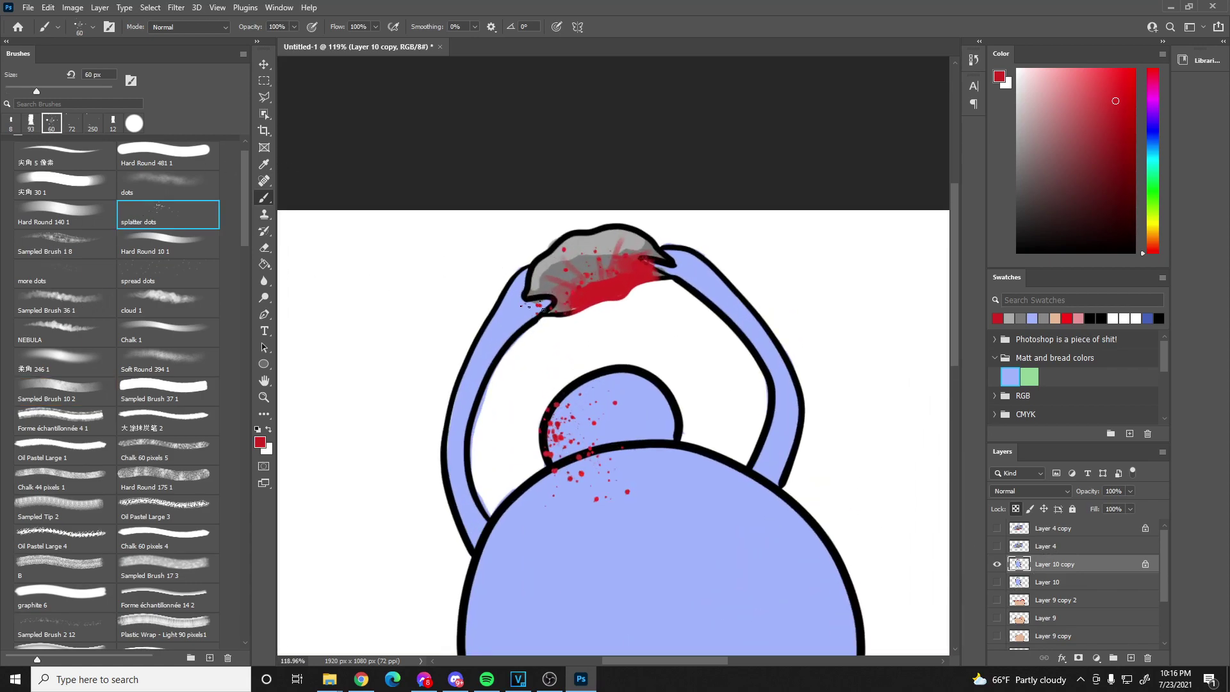
{"action": "left_click_drag", "start_coordinate": [505, 316], "coordinate": [487, 369]}
{"action": "scroll", "coordinate": [586, 378], "scroll_direction": "down", "scroll_amount": 2}
{"action": "scroll", "coordinate": [576, 368], "scroll_direction": "up", "scroll_amount": 1}
{"action": "scroll", "coordinate": [551, 339], "scroll_direction": "down", "scroll_amount": 3}
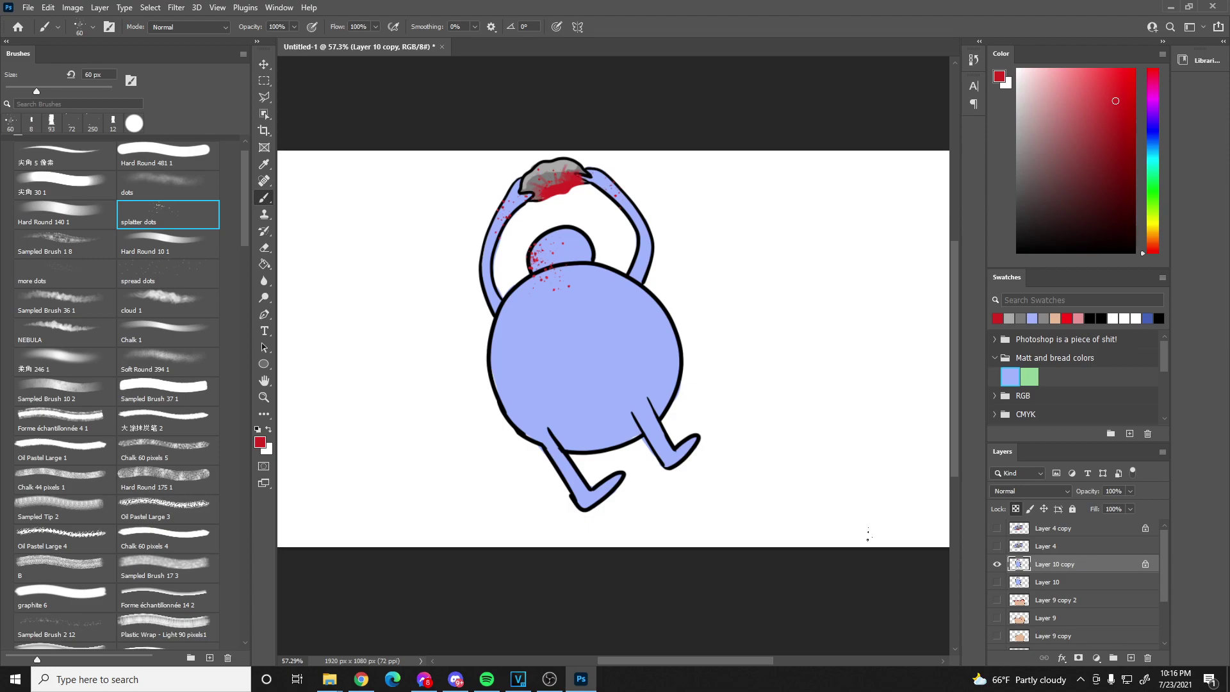
- Hide Layer 10 copy, show Layer 4, and create a new layer above Layer 4 copy
{"action": "left_click", "coordinate": [997, 564]}
{"action": "left_click", "coordinate": [996, 546]}
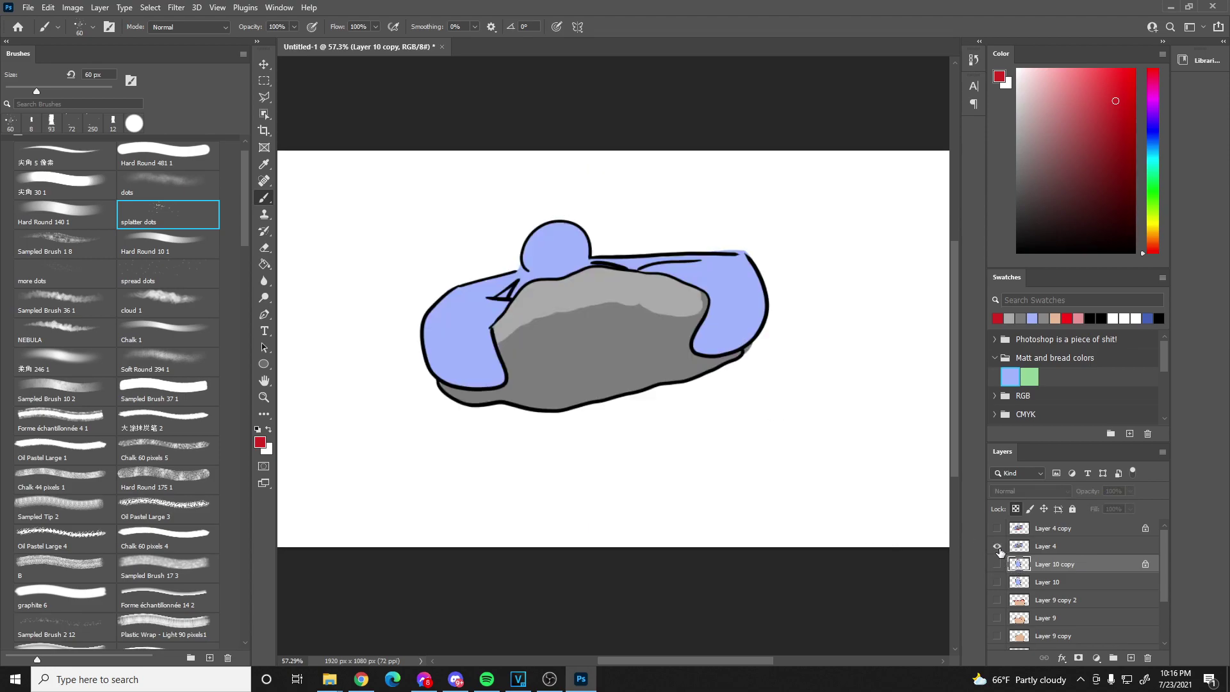
{"action": "left_click", "coordinate": [1031, 546]}
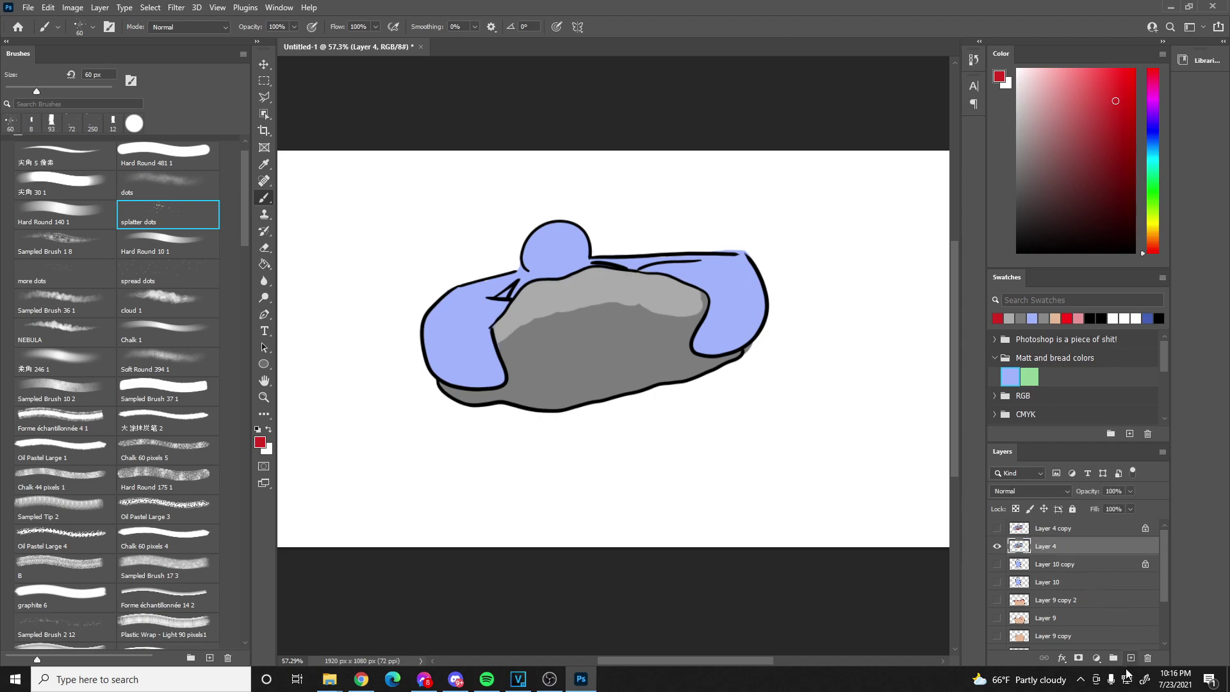
{"action": "left_click", "coordinate": [1063, 529]}
{"action": "left_click", "coordinate": [1131, 658]}
- Set up the Hard Round Pressure Size brush at 10 px in black and undo a test stroke on the head
{"action": "key", "text": "d"}
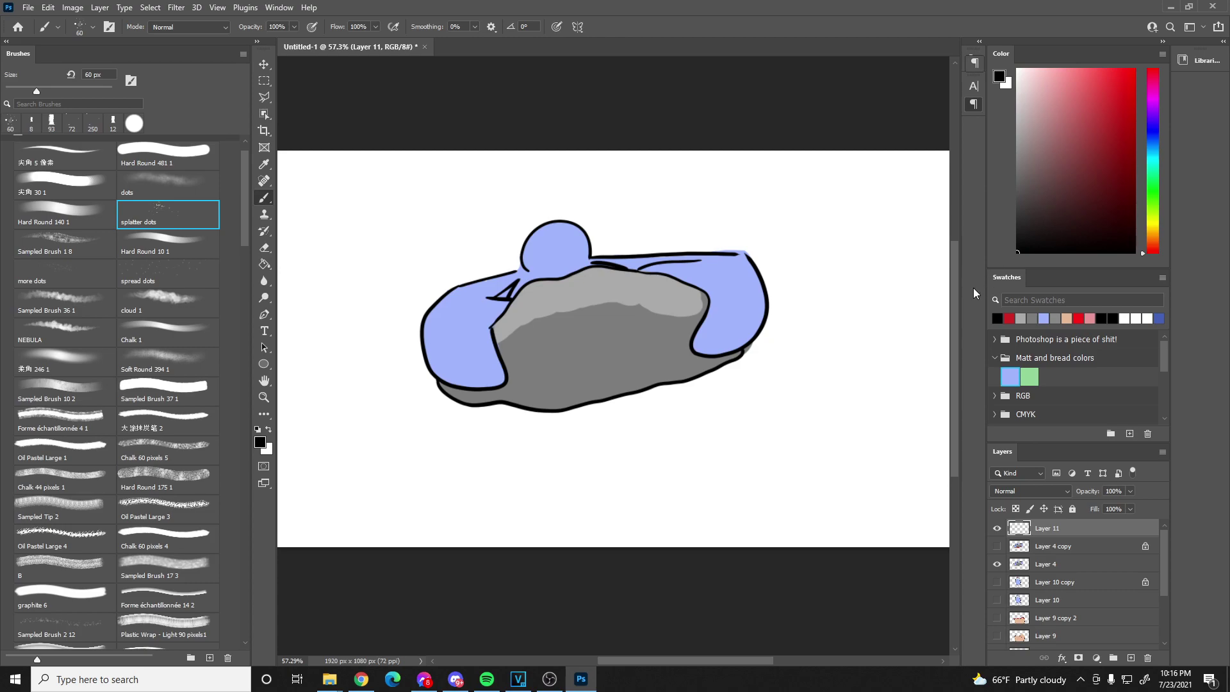
{"action": "scroll", "coordinate": [560, 237], "scroll_direction": "up", "scroll_amount": 6}
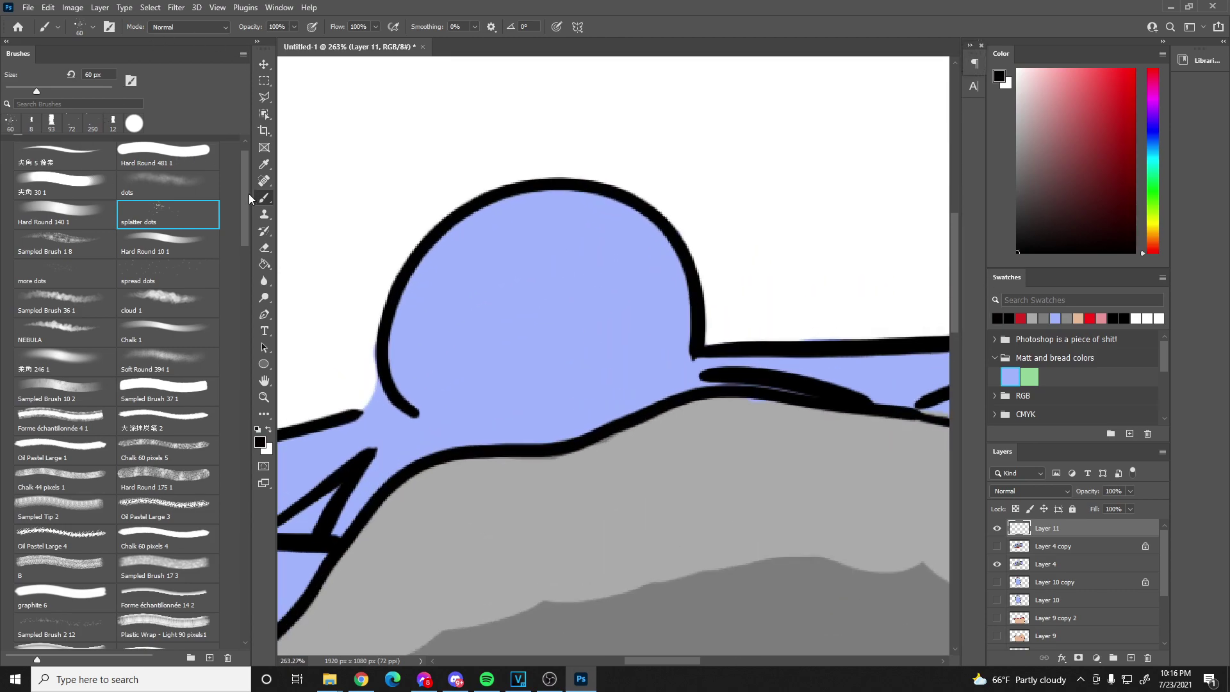
{"action": "scroll", "coordinate": [243, 180], "scroll_direction": "up", "scroll_amount": 1}
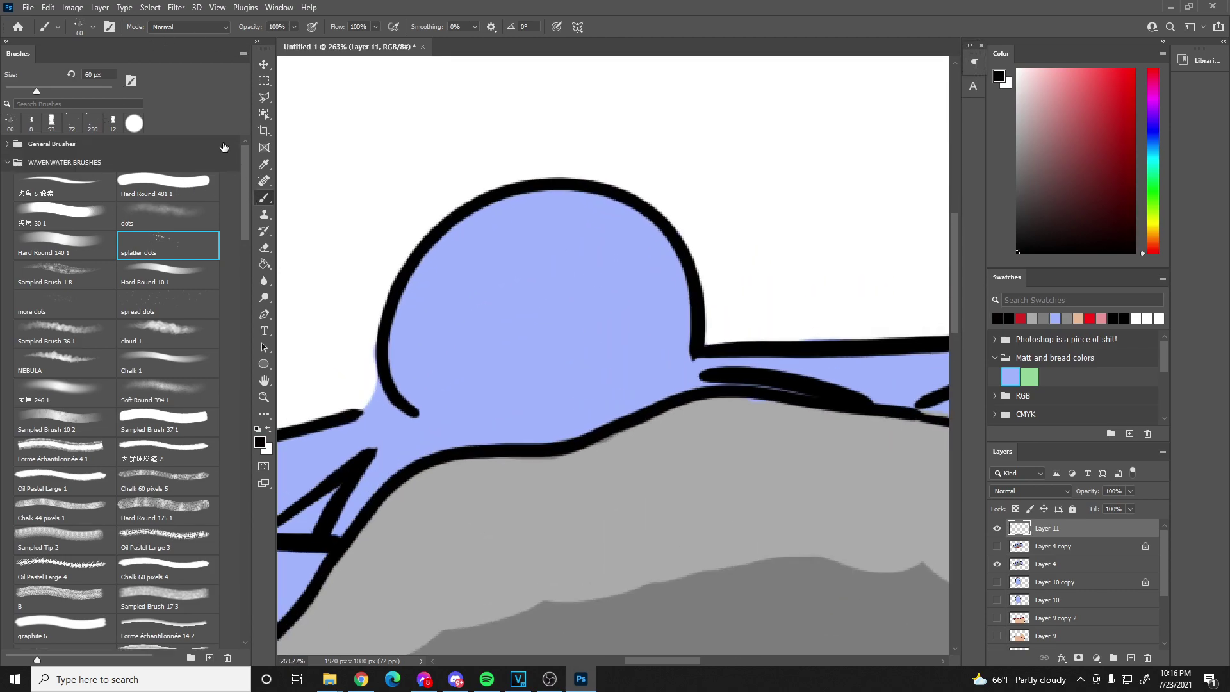
{"action": "left_click", "coordinate": [7, 146]}
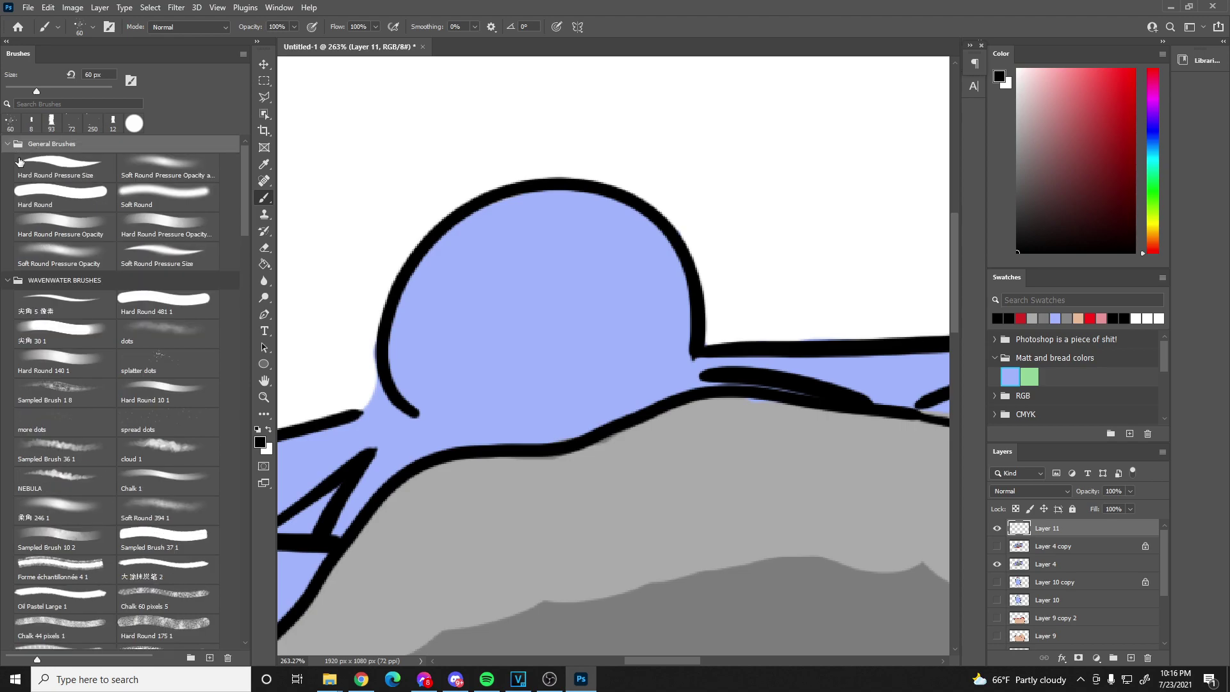
{"action": "left_click", "coordinate": [58, 169]}
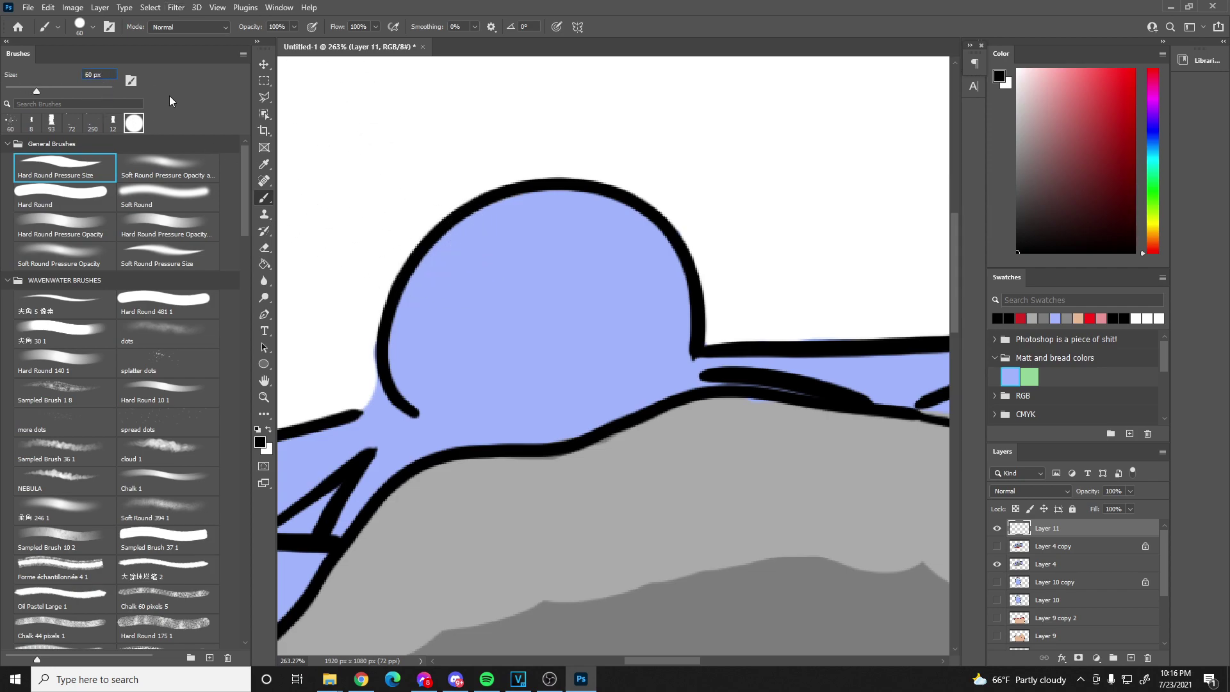
{"action": "type", "text": "10"}
{"action": "key", "text": "Return"}
{"action": "mouse_move", "coordinate": [458, 288]}
{"action": "left_mouse_down"}
{"action": "mouse_move", "coordinate": [462, 249]}
{"action": "mouse_move", "coordinate": [488, 233]}
{"action": "mouse_move", "coordinate": [516, 258]}
{"action": "mouse_move", "coordinate": [479, 305]}
{"action": "left_mouse_up"}
{"action": "key", "text": "ctrl+z"}
- Draw two worried, slanted eyebrows and two oval eyes with small pupils on the figure's head on Layer 11
{"action": "scroll", "coordinate": [554, 574], "scroll_direction": "down", "scroll_amount": 3, "text": "alt"}
{"action": "scroll", "coordinate": [554, 573], "scroll_direction": "down", "scroll_amount": 4, "text": "alt"}
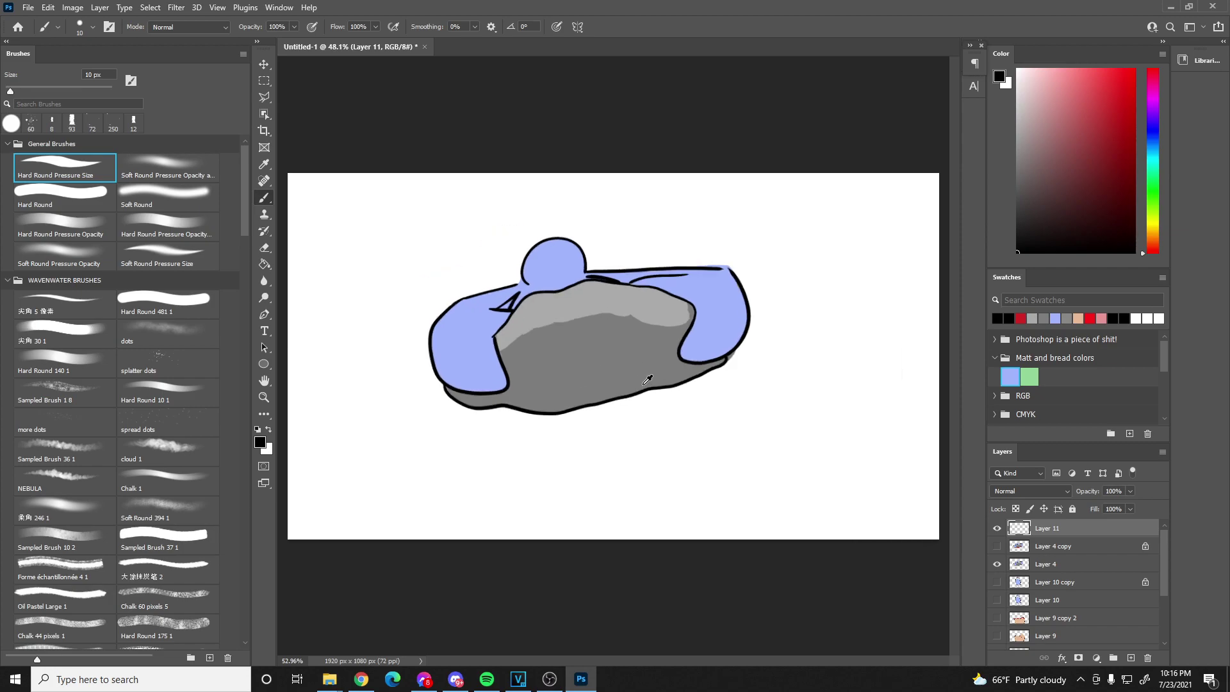
{"action": "scroll", "coordinate": [508, 205], "scroll_direction": "up", "scroll_amount": 5, "text": "alt"}
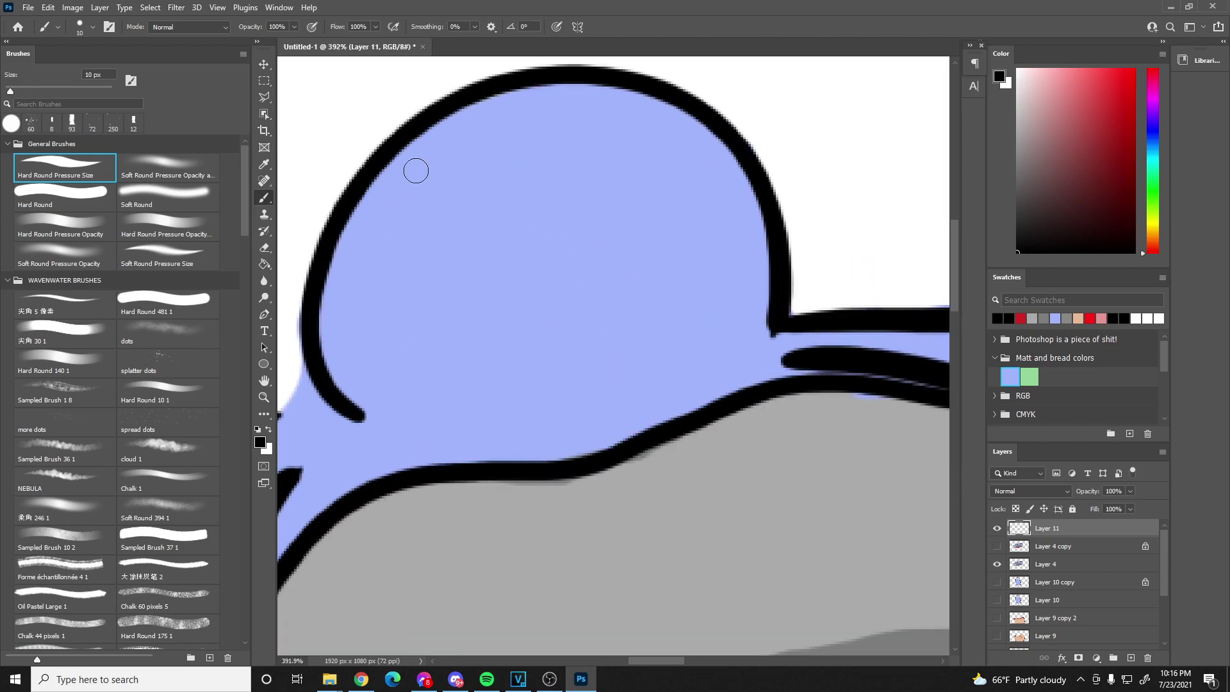
{"action": "left_click_drag", "start_coordinate": [420, 221], "coordinate": [482, 151]}
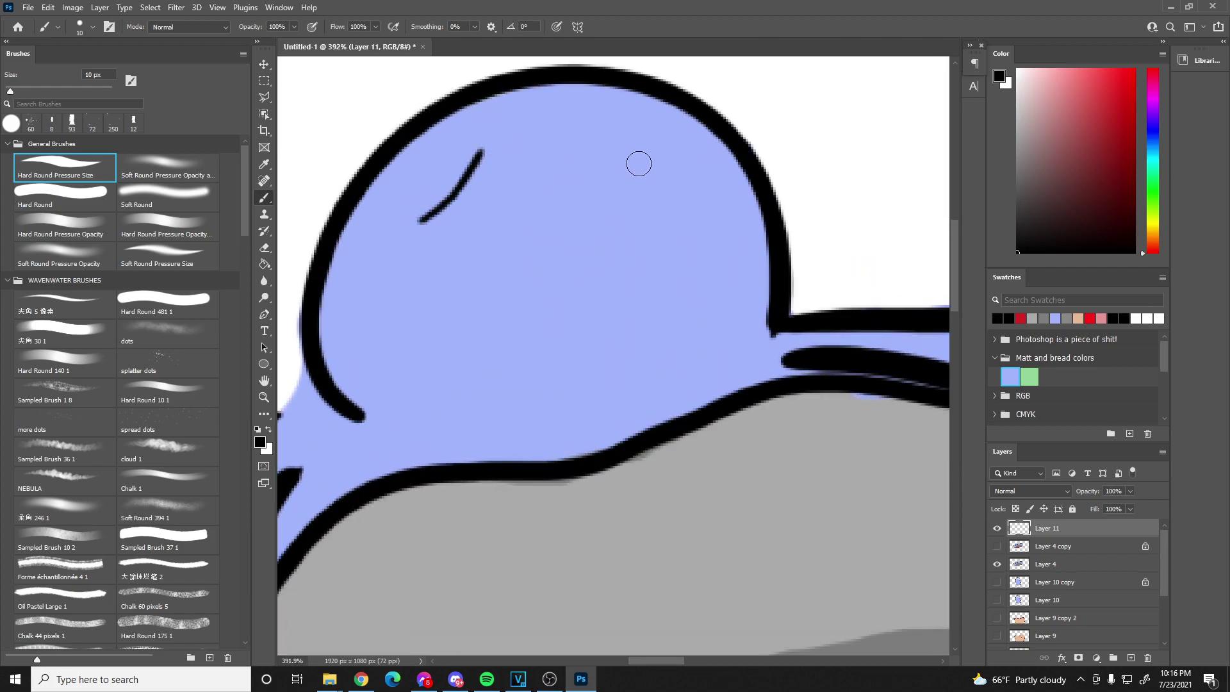
{"action": "mouse_move", "coordinate": [712, 185]}
{"action": "left_mouse_down"}
{"action": "mouse_move", "coordinate": [600, 140]}
{"action": "mouse_move", "coordinate": [709, 184]}
{"action": "left_mouse_up"}
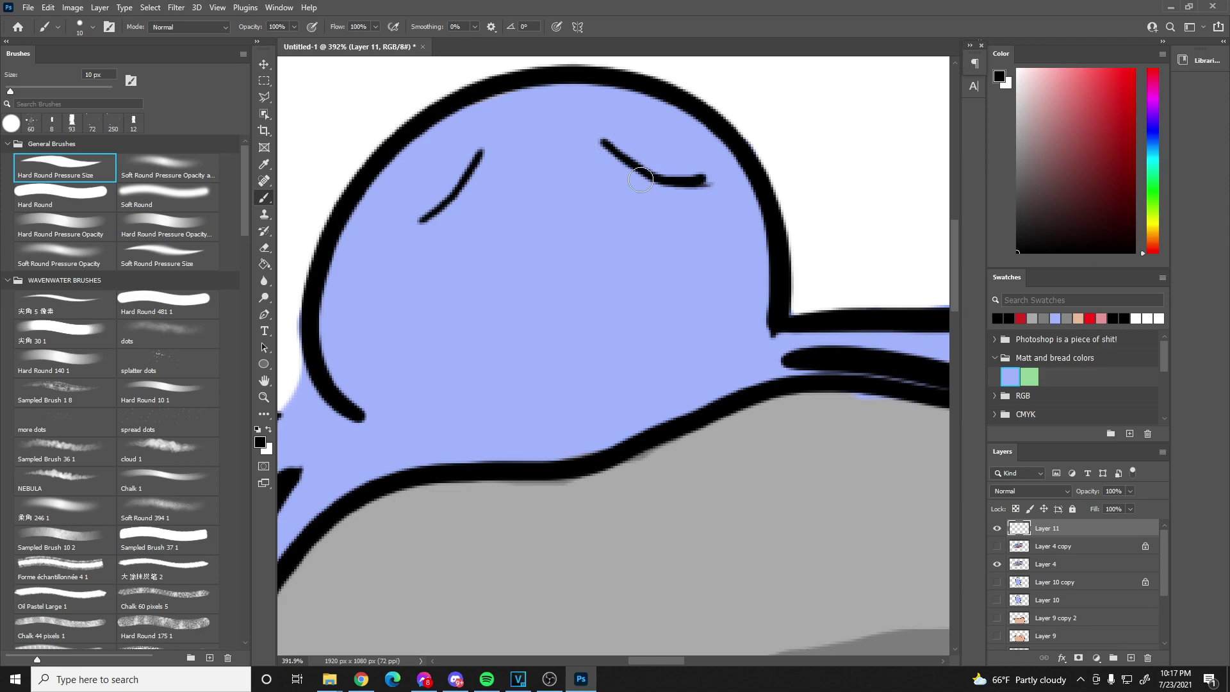
{"action": "mouse_move", "coordinate": [453, 213]}
{"action": "left_mouse_down"}
{"action": "mouse_move", "coordinate": [494, 202]}
{"action": "mouse_move", "coordinate": [493, 253]}
{"action": "mouse_move", "coordinate": [454, 255]}
{"action": "mouse_move", "coordinate": [459, 196]}
{"action": "left_mouse_up"}
{"action": "mouse_move", "coordinate": [663, 182]}
{"action": "left_mouse_down"}
{"action": "mouse_move", "coordinate": [660, 230]}
{"action": "mouse_move", "coordinate": [621, 238]}
{"action": "mouse_move", "coordinate": [609, 181]}
{"action": "left_mouse_up"}
{"action": "left_click_drag", "start_coordinate": [477, 249], "coordinate": [479, 244]}
{"action": "left_click_drag", "start_coordinate": [638, 216], "coordinate": [637, 221]}
- Draw a wide-open frowning mouth with a row of upper teeth below the eyes
{"action": "scroll", "coordinate": [641, 221], "scroll_direction": "down", "scroll_amount": 5}
{"action": "scroll", "coordinate": [538, 333], "scroll_direction": "up", "scroll_amount": 8}
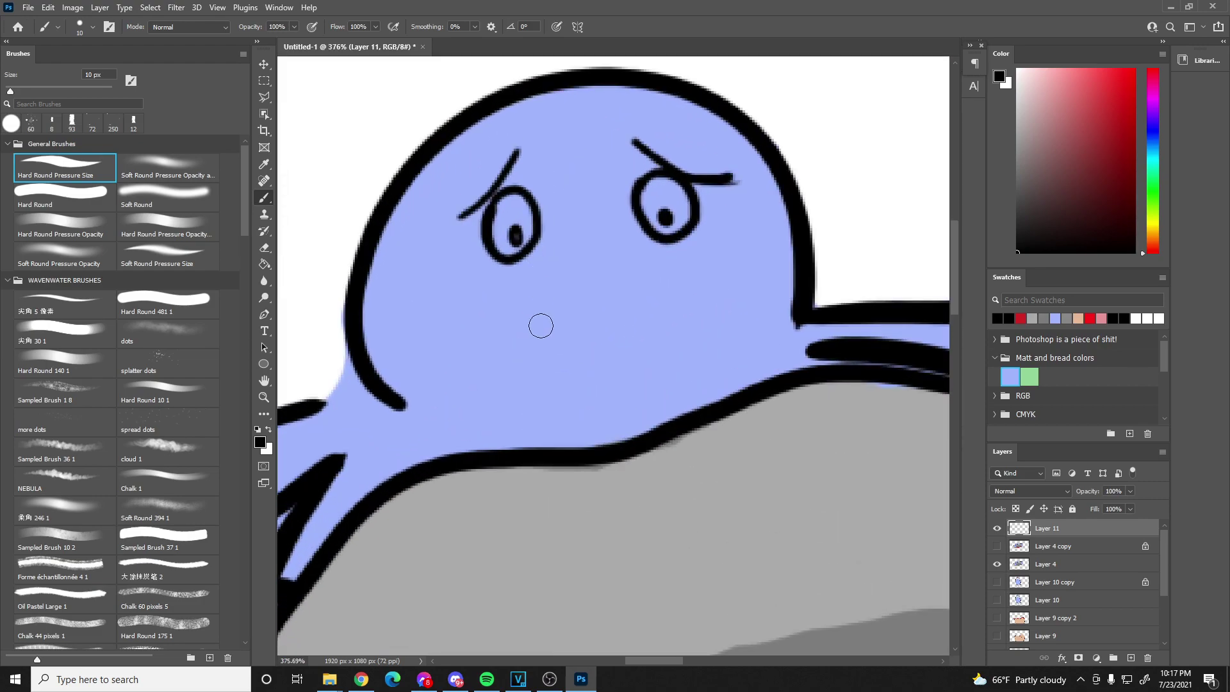
{"action": "mouse_move", "coordinate": [521, 328]}
{"action": "left_mouse_down"}
{"action": "mouse_move", "coordinate": [538, 295]}
{"action": "mouse_move", "coordinate": [581, 260]}
{"action": "mouse_move", "coordinate": [640, 263]}
{"action": "mouse_move", "coordinate": [673, 313]}
{"action": "mouse_move", "coordinate": [663, 338]}
{"action": "mouse_move", "coordinate": [593, 326]}
{"action": "mouse_move", "coordinate": [529, 346]}
{"action": "mouse_move", "coordinate": [534, 301]}
{"action": "mouse_move", "coordinate": [549, 308]}
{"action": "mouse_move", "coordinate": [560, 272]}
{"action": "mouse_move", "coordinate": [580, 285]}
{"action": "mouse_move", "coordinate": [583, 258]}
{"action": "mouse_move", "coordinate": [607, 281]}
{"action": "mouse_move", "coordinate": [616, 255]}
{"action": "mouse_move", "coordinate": [621, 271]}
{"action": "mouse_move", "coordinate": [645, 268]}
{"action": "mouse_move", "coordinate": [671, 298]}
{"action": "left_mouse_up"}
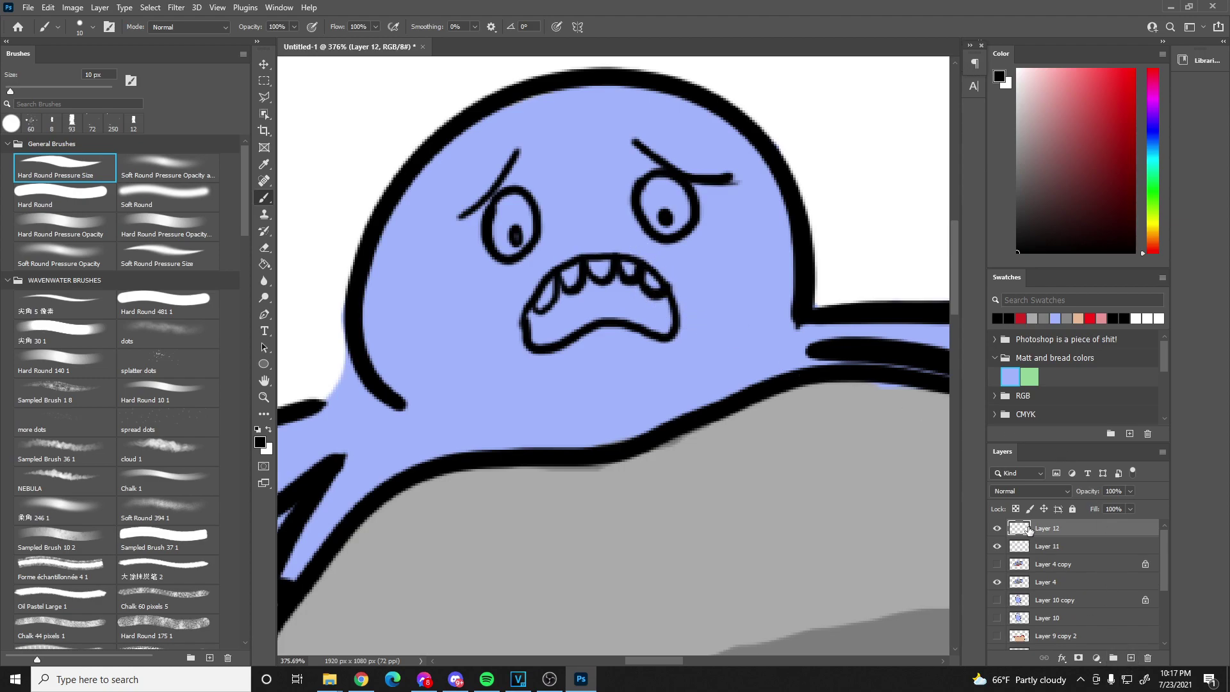
- Add a new layer beneath Layer 11 and paint the whites of both eyes in off-white
{"action": "left_click", "coordinate": [1131, 658], "text": "ctrl"}
{"action": "left_click", "coordinate": [1135, 317]}
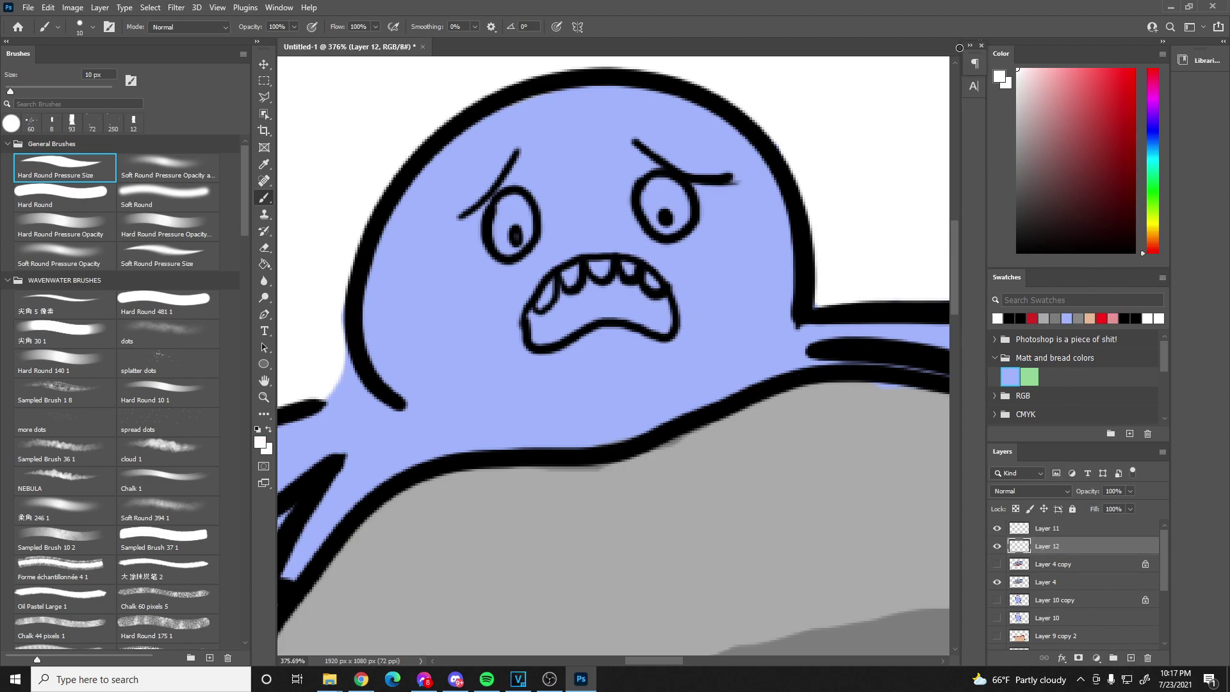
{"action": "left_click_drag", "start_coordinate": [1017, 69], "coordinate": [1017, 77]}
{"action": "mouse_move", "coordinate": [507, 224]}
{"action": "left_mouse_down"}
{"action": "mouse_move", "coordinate": [518, 215]}
{"action": "mouse_move", "coordinate": [506, 247]}
{"action": "left_mouse_up"}
{"action": "mouse_move", "coordinate": [641, 212]}
{"action": "left_mouse_down"}
{"action": "mouse_move", "coordinate": [647, 227]}
{"action": "mouse_move", "coordinate": [673, 186]}
{"action": "mouse_move", "coordinate": [672, 199]}
{"action": "left_mouse_up"}
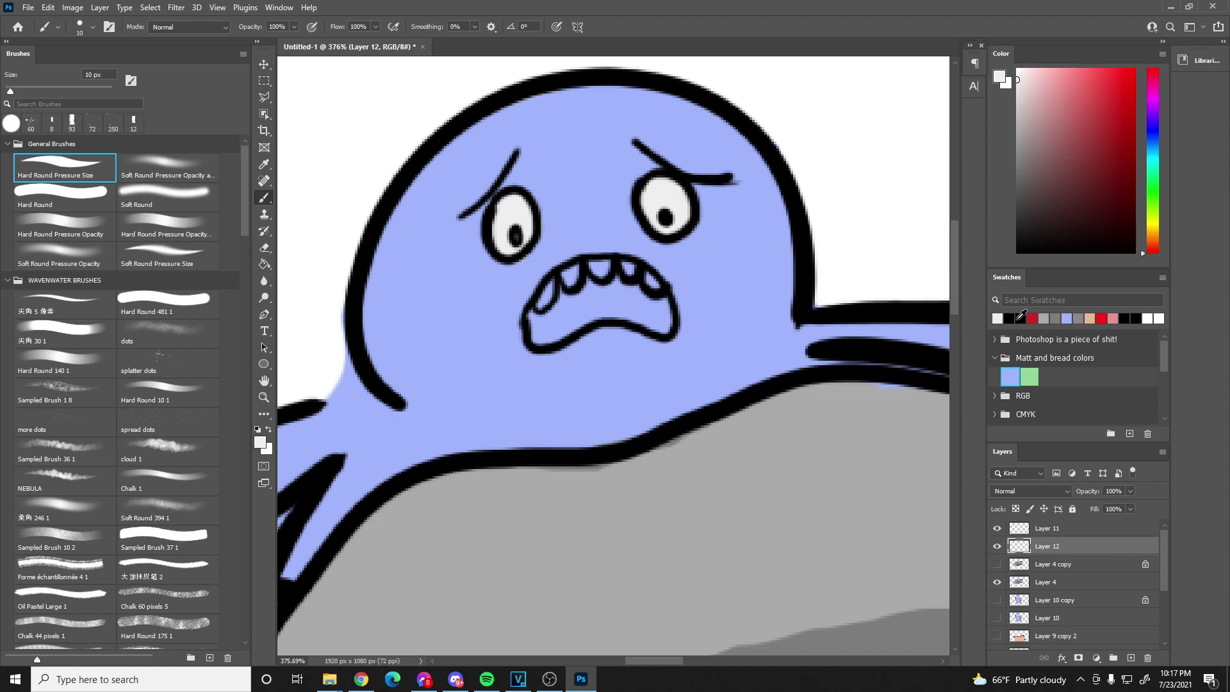
- Sample the body's blue, shift it to a darker purple, and fill the mouth interior on Layer 12
{"action": "key", "text": "i"}
{"action": "left_click", "coordinate": [576, 315]}
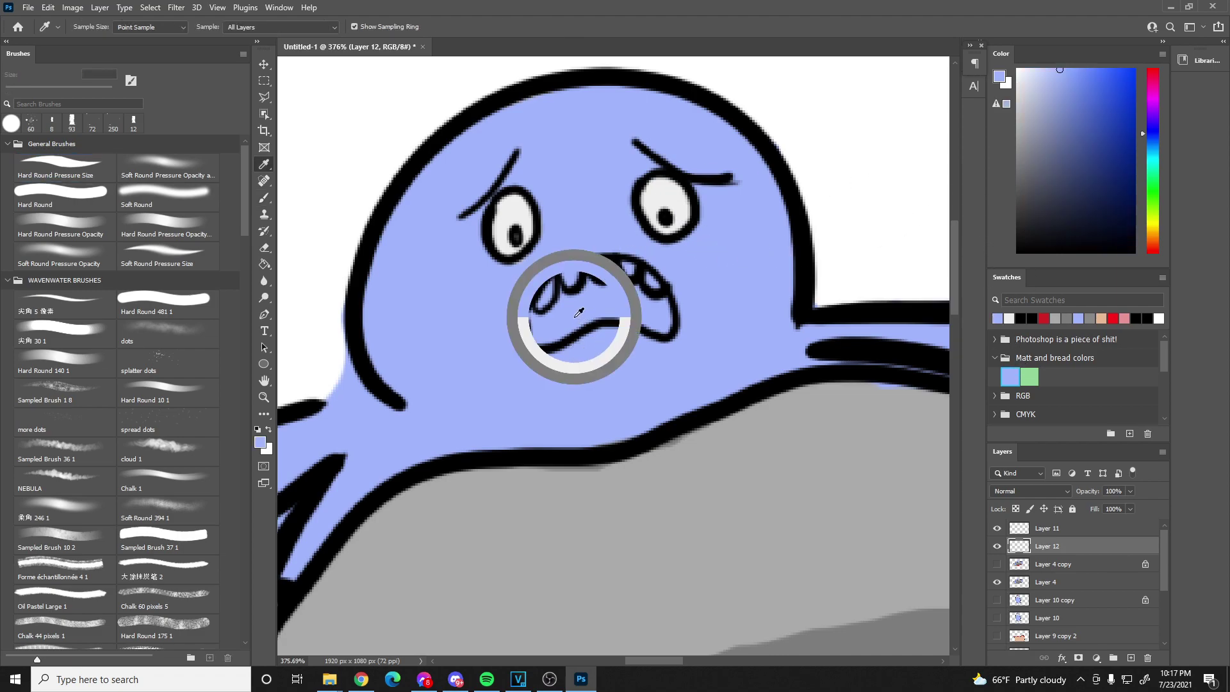
{"action": "left_click", "coordinate": [1144, 125]}
{"action": "left_click", "coordinate": [1067, 100]}
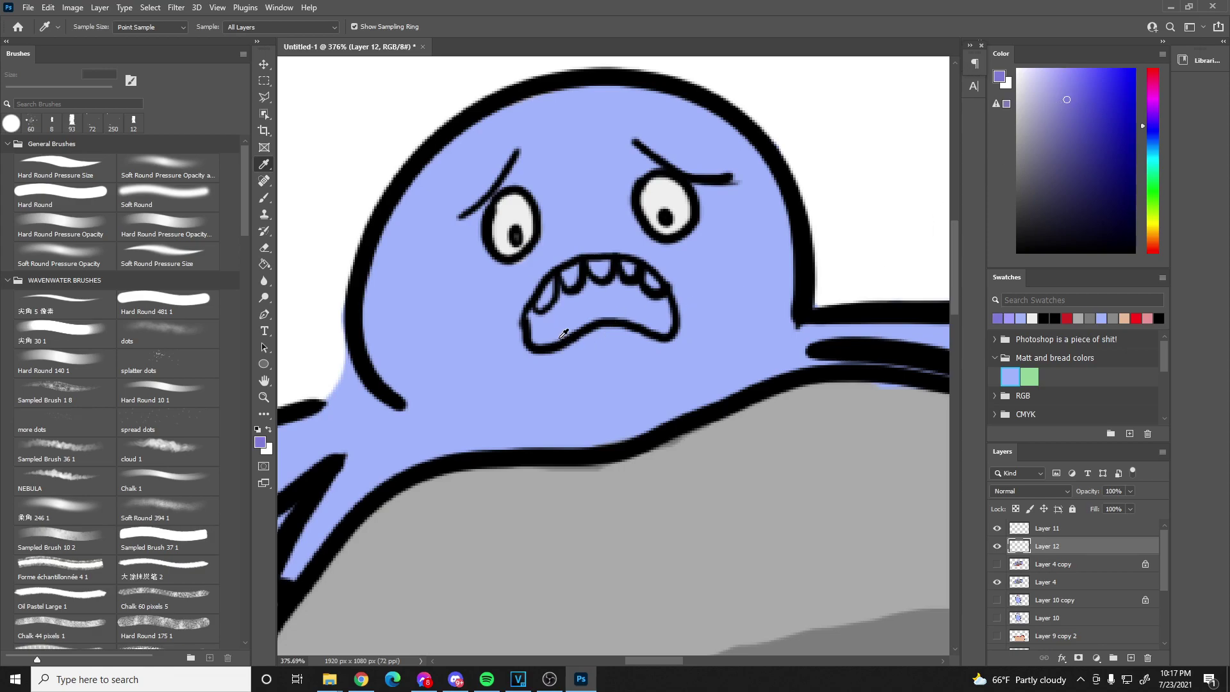
{"action": "key", "text": "b"}
{"action": "mouse_move", "coordinate": [538, 330]}
{"action": "left_mouse_down"}
{"action": "mouse_move", "coordinate": [562, 304]}
{"action": "mouse_move", "coordinate": [574, 314]}
{"action": "mouse_move", "coordinate": [586, 295]}
{"action": "mouse_move", "coordinate": [643, 308]}
{"action": "mouse_move", "coordinate": [639, 293]}
{"action": "mouse_move", "coordinate": [660, 315]}
{"action": "left_mouse_up"}
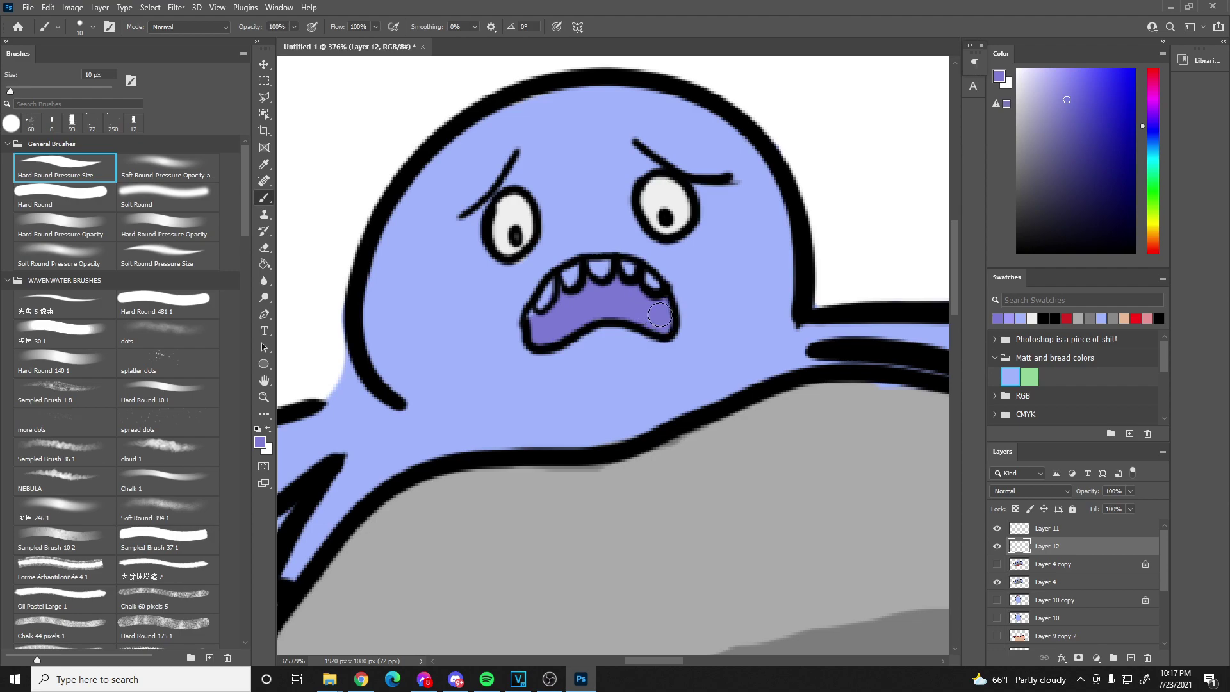
- Sample the off-white from the eye and paint the upper teeth with it
{"action": "key", "text": "i"}
{"action": "left_click", "coordinate": [519, 235]}
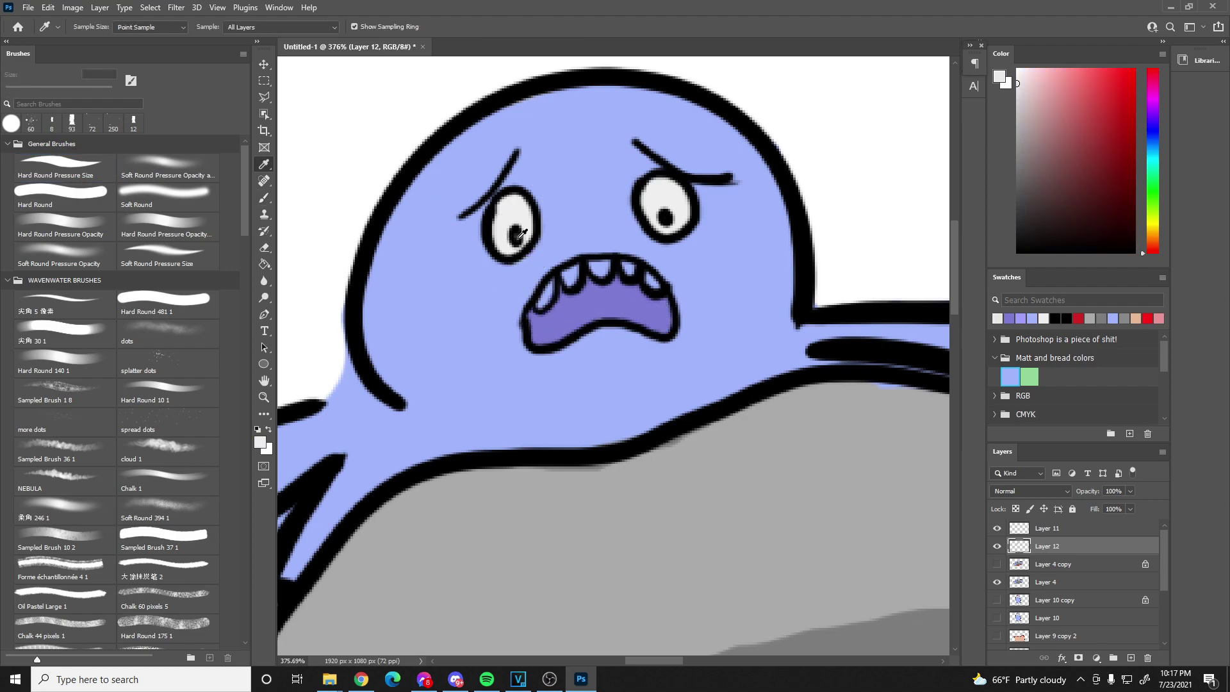
{"action": "key", "text": "b"}
{"action": "mouse_move", "coordinate": [538, 302]}
{"action": "left_mouse_down"}
{"action": "mouse_move", "coordinate": [599, 263]}
{"action": "mouse_move", "coordinate": [653, 282]}
{"action": "left_mouse_up"}
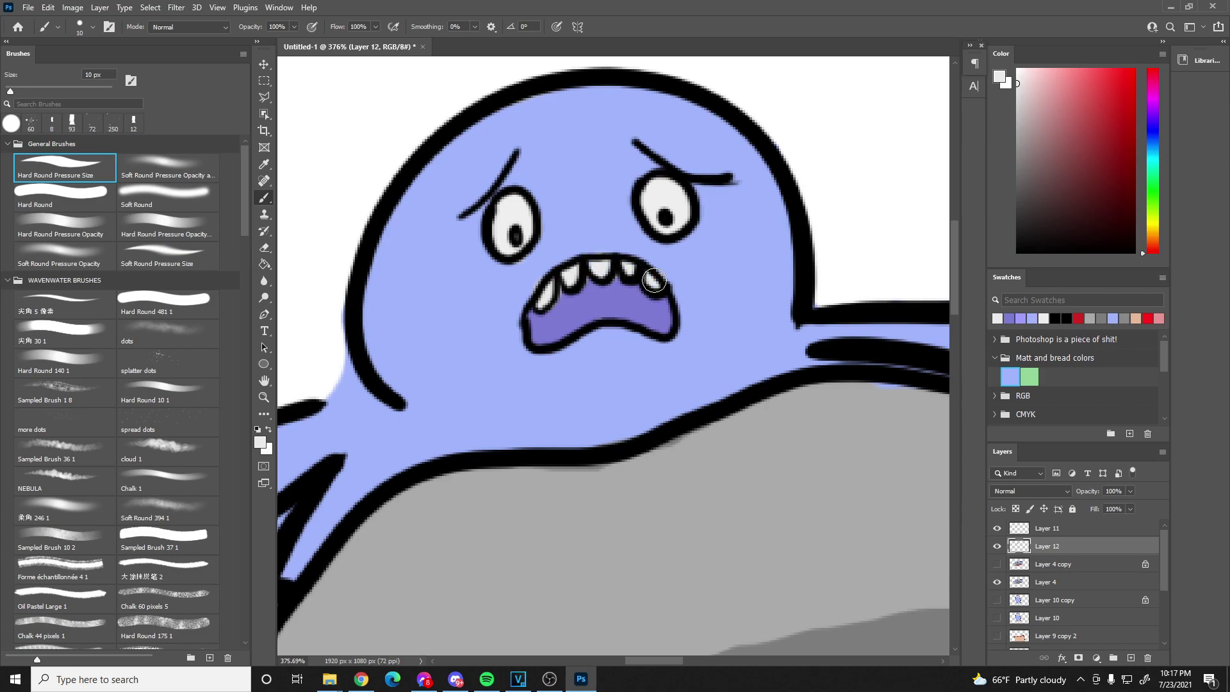
{"action": "scroll", "coordinate": [596, 295], "scroll_direction": "down", "scroll_amount": 10}
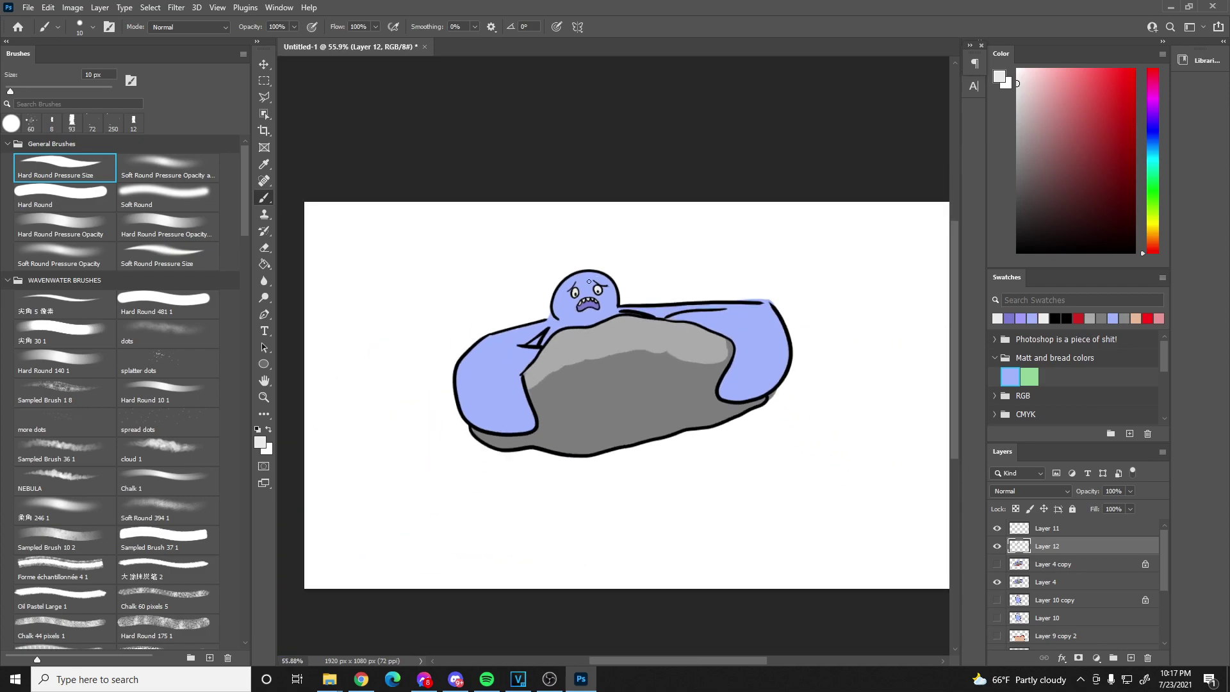
{"action": "scroll", "coordinate": [592, 326], "scroll_direction": "up", "scroll_amount": 8}
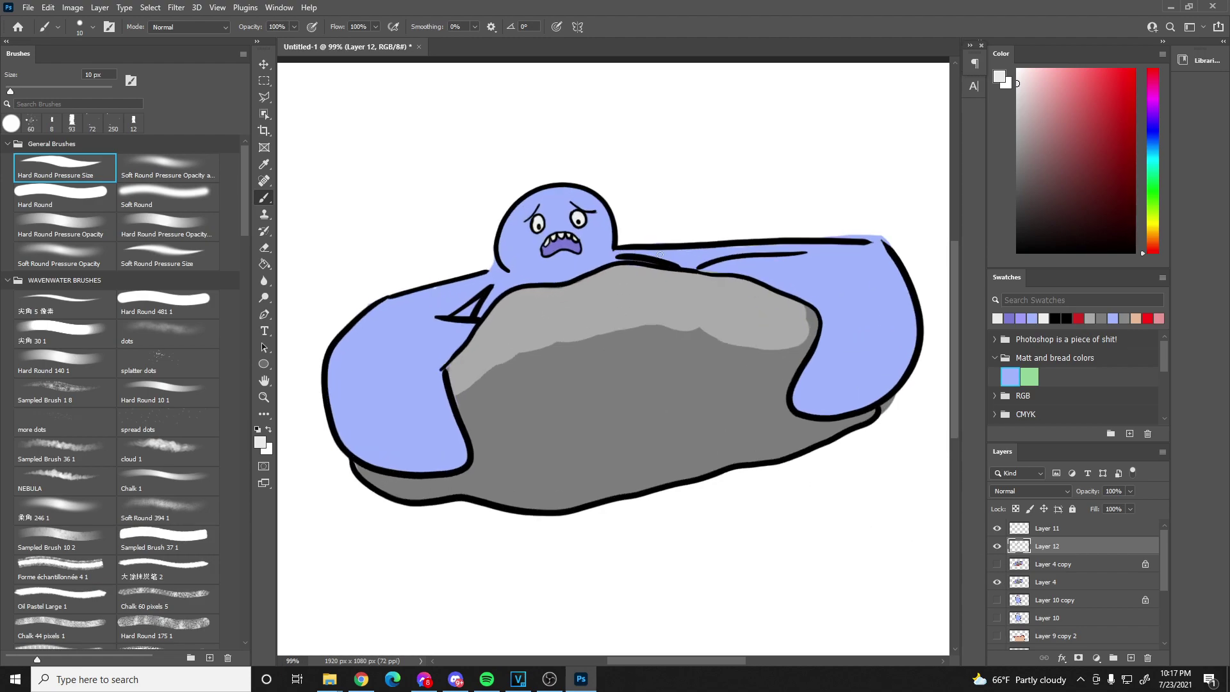
- Try duplicating Layer 11 and Layer 12 together, then undo the duplication
{"action": "left_click", "coordinate": [995, 528]}
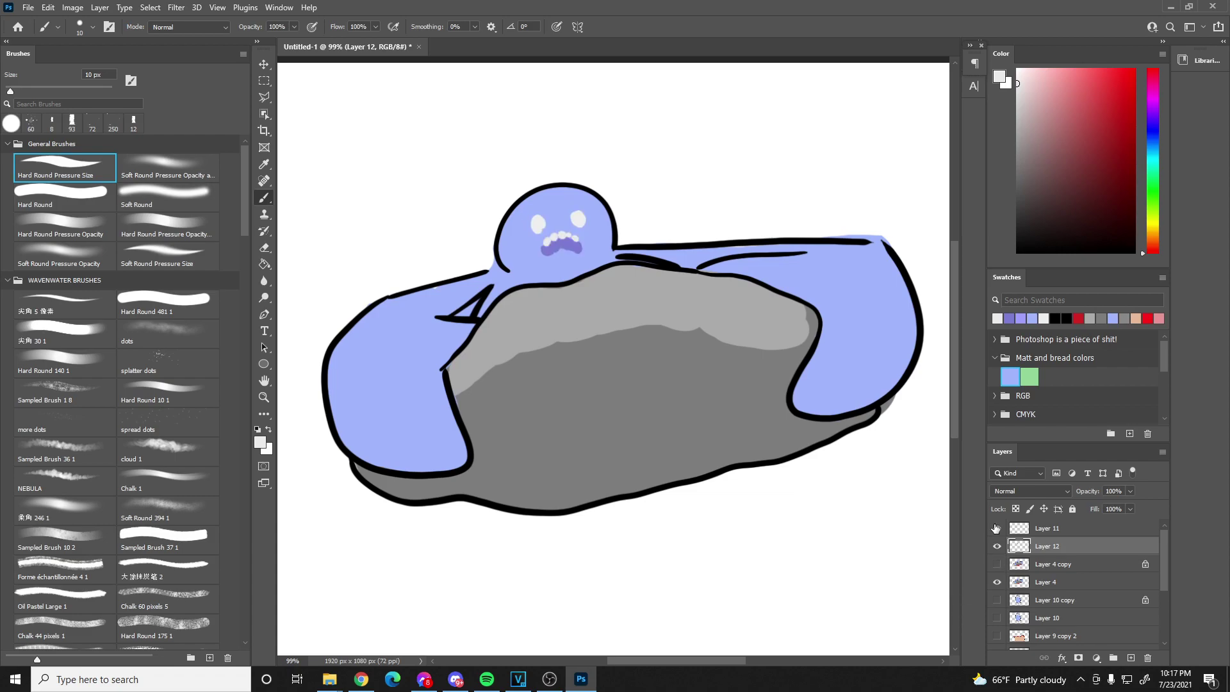
{"action": "left_click", "coordinate": [1050, 531]}
{"action": "left_click", "coordinate": [1054, 549], "text": "shift"}
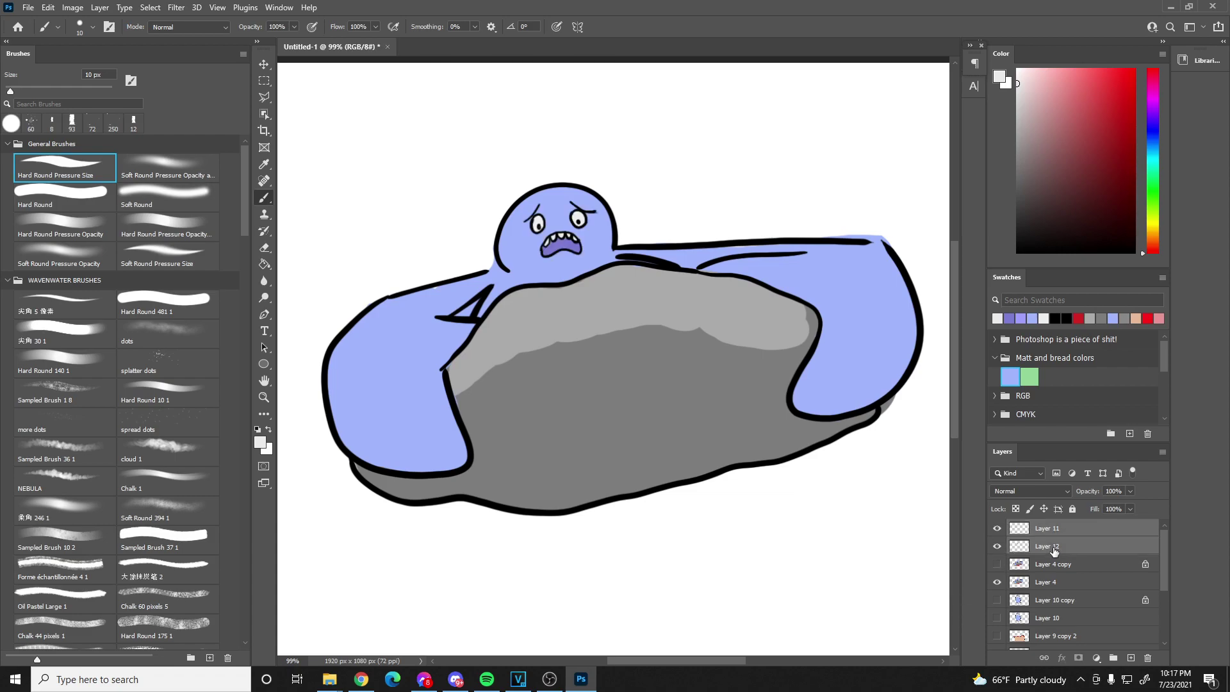
{"action": "right_click", "coordinate": [1051, 547]}
{"action": "left_click", "coordinate": [1095, 73]}
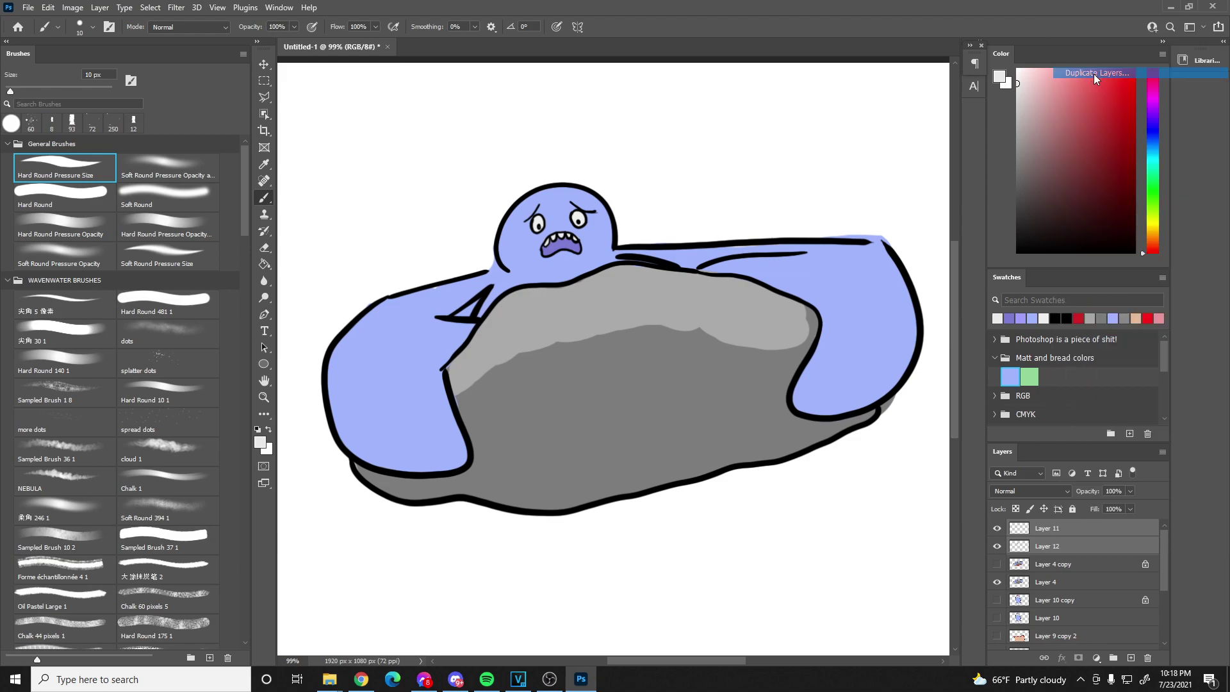
{"action": "key", "text": "Return"}
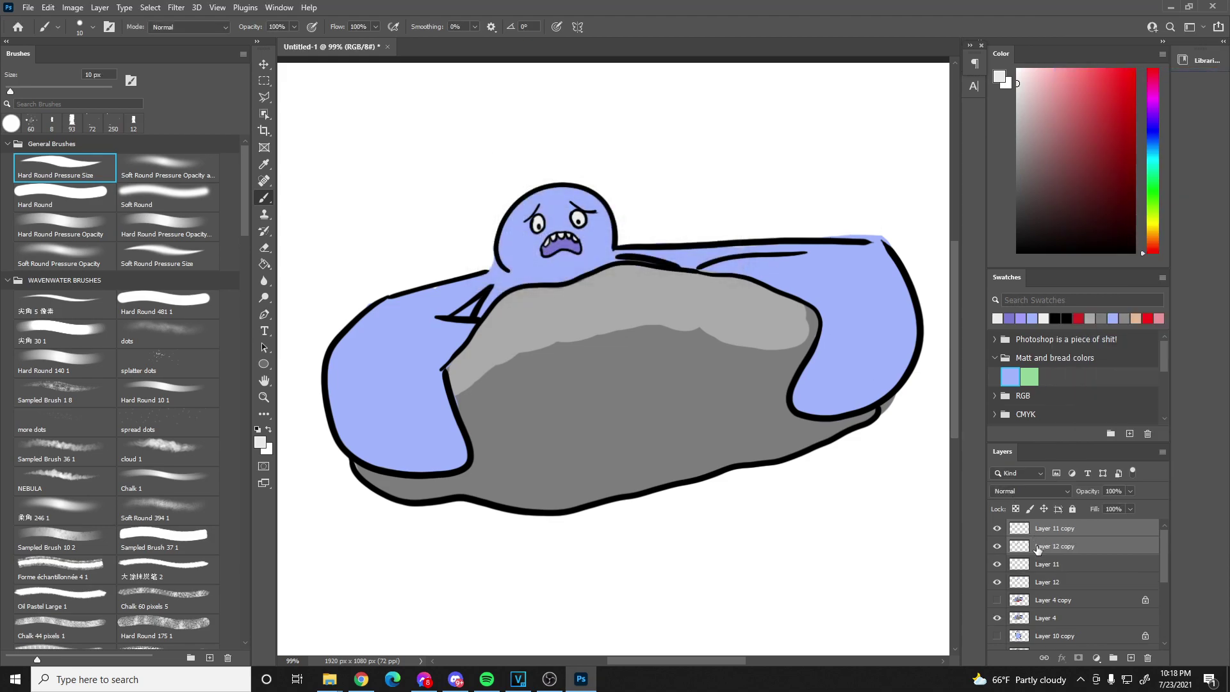
{"action": "key", "text": "ctrl+z"}
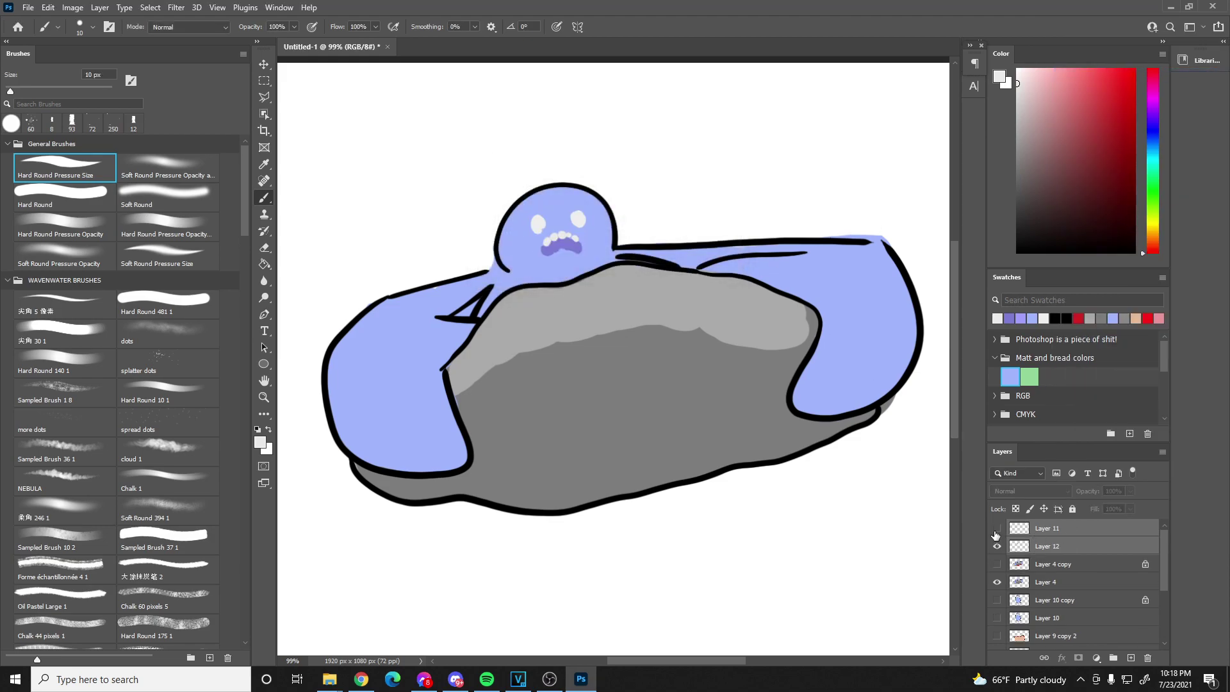
- Show Layer 11, merge it down into Layer 12, and duplicate the merged face layer as Layer 12 copy
{"action": "left_click", "coordinate": [997, 528]}
{"action": "right_click", "coordinate": [1039, 529]}
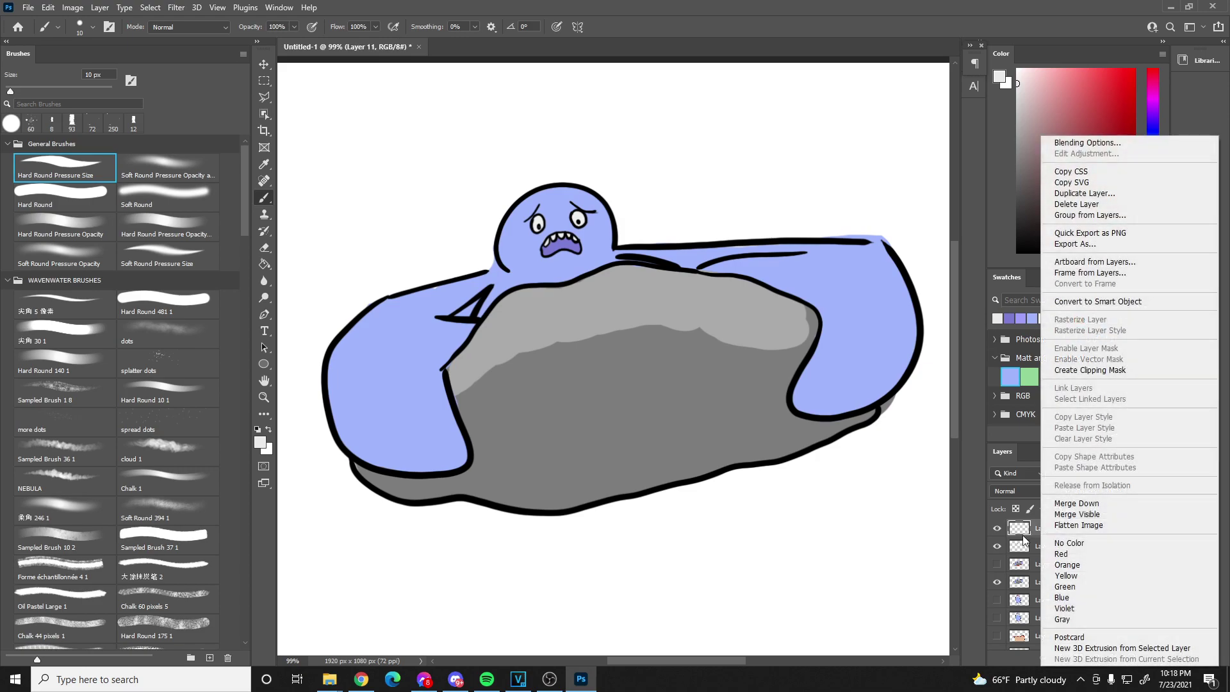
{"action": "left_click", "coordinate": [1083, 504]}
{"action": "right_click", "coordinate": [1052, 532]}
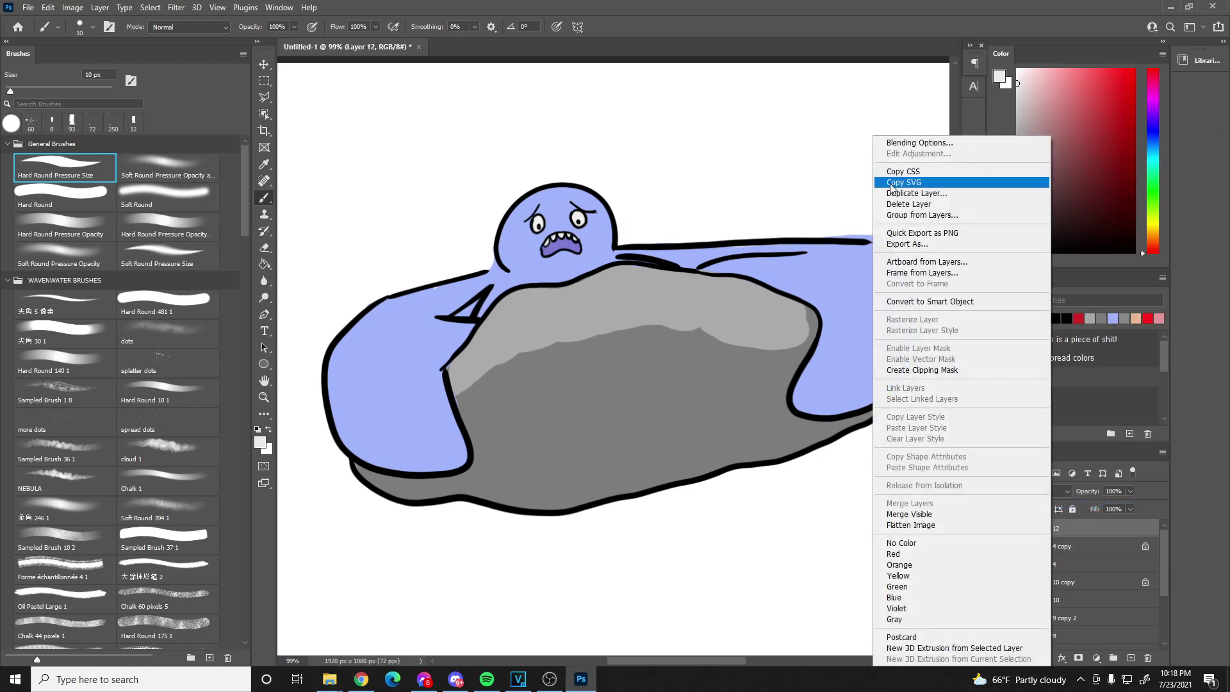
{"action": "left_click", "coordinate": [905, 192]}
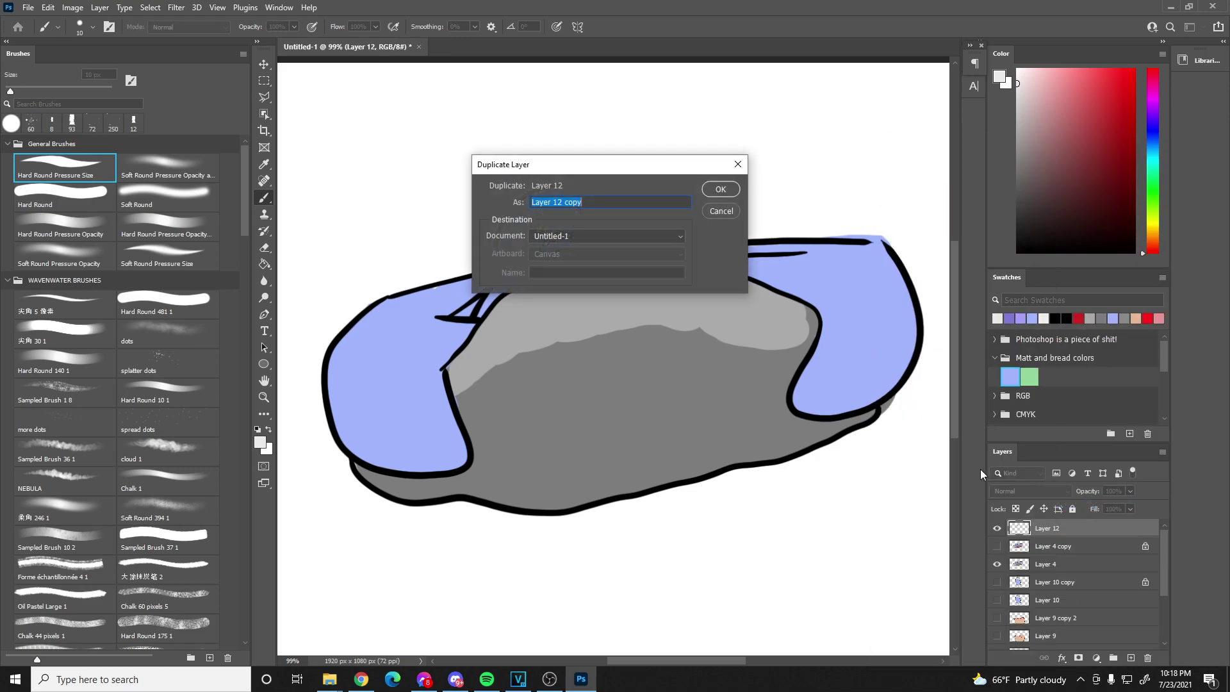
{"action": "left_click", "coordinate": [707, 195]}
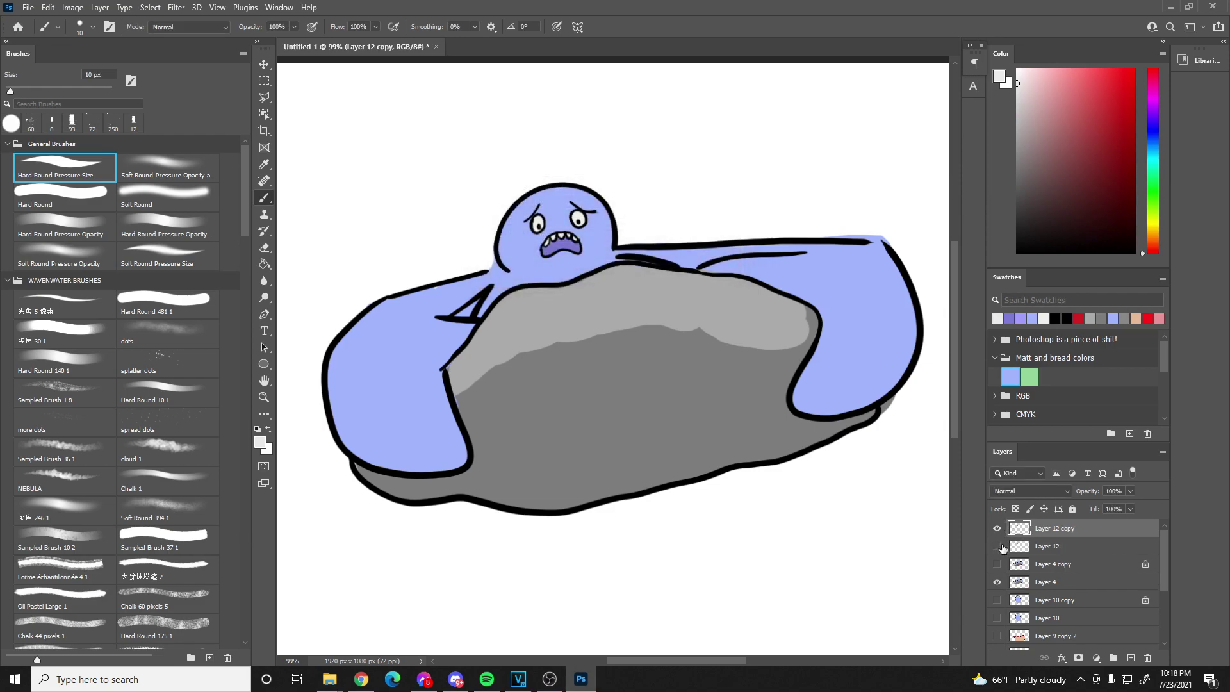
- Erase the open mouth on Layer 12 copy and draw a curved black frown in its place
{"action": "scroll", "coordinate": [545, 169], "scroll_direction": "up", "scroll_amount": 5}
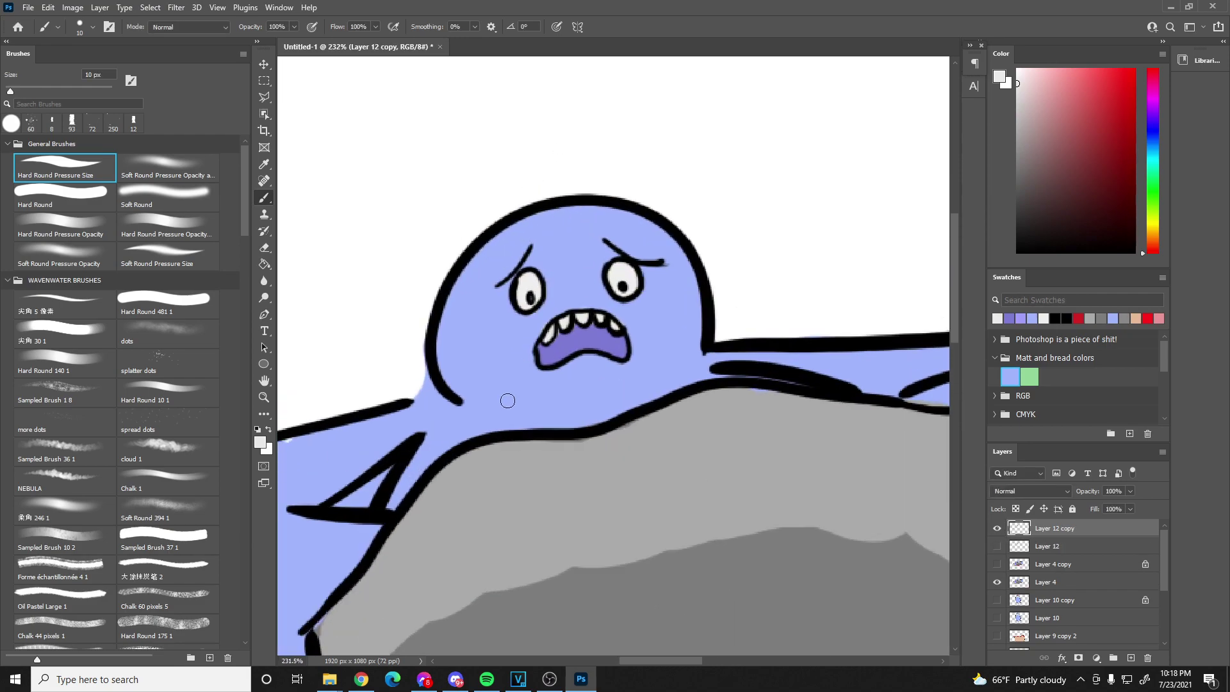
{"action": "key", "text": "e"}
{"action": "mouse_move", "coordinate": [543, 357]}
{"action": "left_mouse_down"}
{"action": "mouse_move", "coordinate": [598, 332]}
{"action": "mouse_move", "coordinate": [620, 340]}
{"action": "mouse_move", "coordinate": [615, 351]}
{"action": "left_mouse_up"}
{"action": "key", "text": "b"}
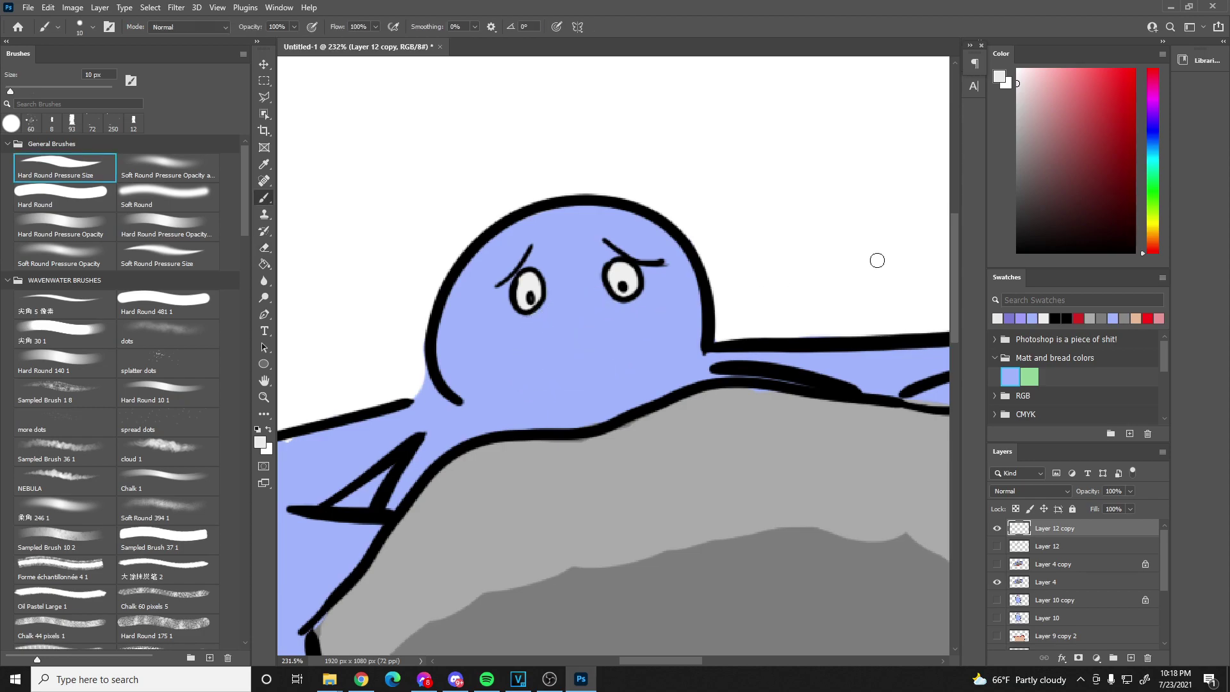
{"action": "key", "text": "d"}
{"action": "mouse_move", "coordinate": [529, 345]}
{"action": "left_mouse_down"}
{"action": "mouse_move", "coordinate": [561, 322]}
{"action": "mouse_move", "coordinate": [645, 317]}
{"action": "left_mouse_up"}
{"action": "key", "text": "ctrl+z"}
{"action": "mouse_move", "coordinate": [525, 341]}
{"action": "left_mouse_down"}
{"action": "mouse_move", "coordinate": [560, 318]}
{"action": "mouse_move", "coordinate": [625, 318]}
{"action": "left_mouse_up"}
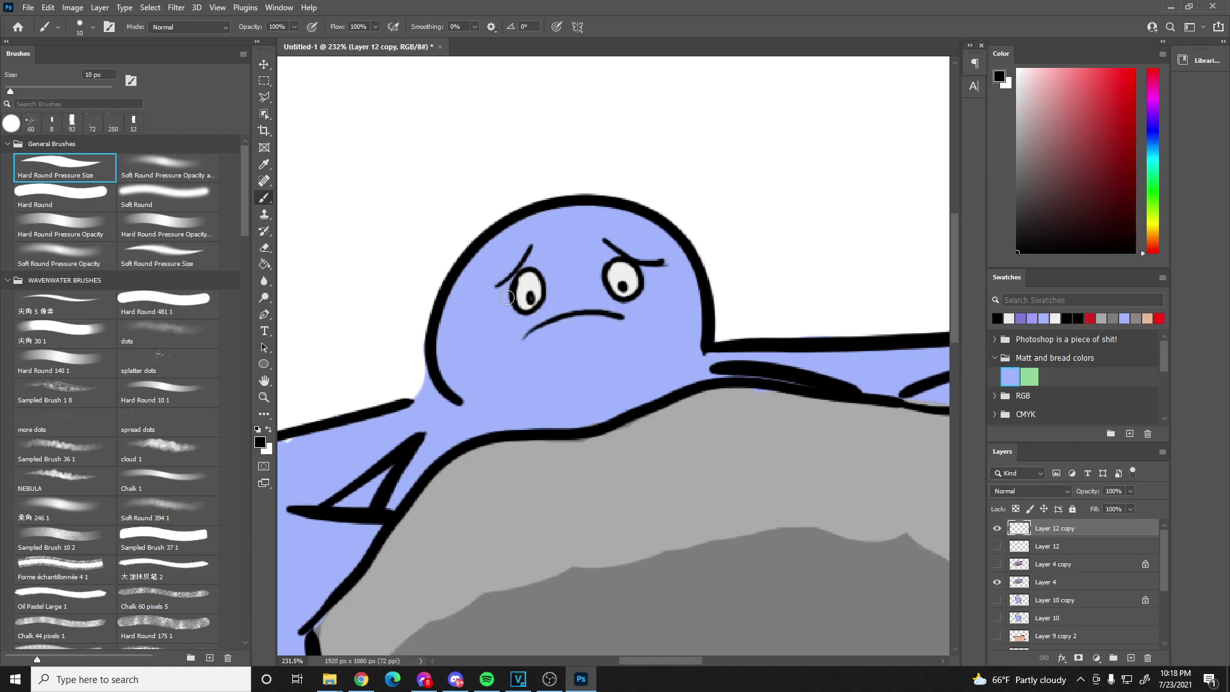
- Erase the eyes and eyebrows on Layer 12 copy and redraw them as closed-eye lines with worried brows
{"action": "key", "text": "e"}
{"action": "mouse_move", "coordinate": [509, 282]}
{"action": "left_mouse_down"}
{"action": "mouse_move", "coordinate": [527, 269]}
{"action": "mouse_move", "coordinate": [516, 288]}
{"action": "mouse_move", "coordinate": [548, 280]}
{"action": "mouse_move", "coordinate": [540, 261]}
{"action": "mouse_move", "coordinate": [510, 273]}
{"action": "left_mouse_up"}
{"action": "key", "text": "b"}
{"action": "left_click_drag", "start_coordinate": [548, 280], "coordinate": [499, 282]}
{"action": "key", "text": "ctrl+z"}
{"action": "key", "text": "ctrl+z"}
{"action": "key", "text": "e"}
{"action": "mouse_move", "coordinate": [615, 287]}
{"action": "left_mouse_down"}
{"action": "mouse_move", "coordinate": [624, 272]}
{"action": "mouse_move", "coordinate": [610, 266]}
{"action": "mouse_move", "coordinate": [650, 262]}
{"action": "left_mouse_up"}
{"action": "key", "text": "b"}
{"action": "key", "text": "ctrl+z"}
{"action": "key", "text": "ctrl+z"}
{"action": "key", "text": "ctrl+z"}
{"action": "key", "text": "ctrl+z"}
{"action": "key", "text": "ctrl+shift+z"}
{"action": "key", "text": "ctrl+shift+z"}
{"action": "mouse_move", "coordinate": [590, 274]}
{"action": "left_mouse_down"}
{"action": "mouse_move", "coordinate": [641, 266]}
{"action": "mouse_move", "coordinate": [580, 250]}
{"action": "mouse_move", "coordinate": [626, 252]}
{"action": "left_mouse_up"}
{"action": "key", "text": "ctrl+z"}
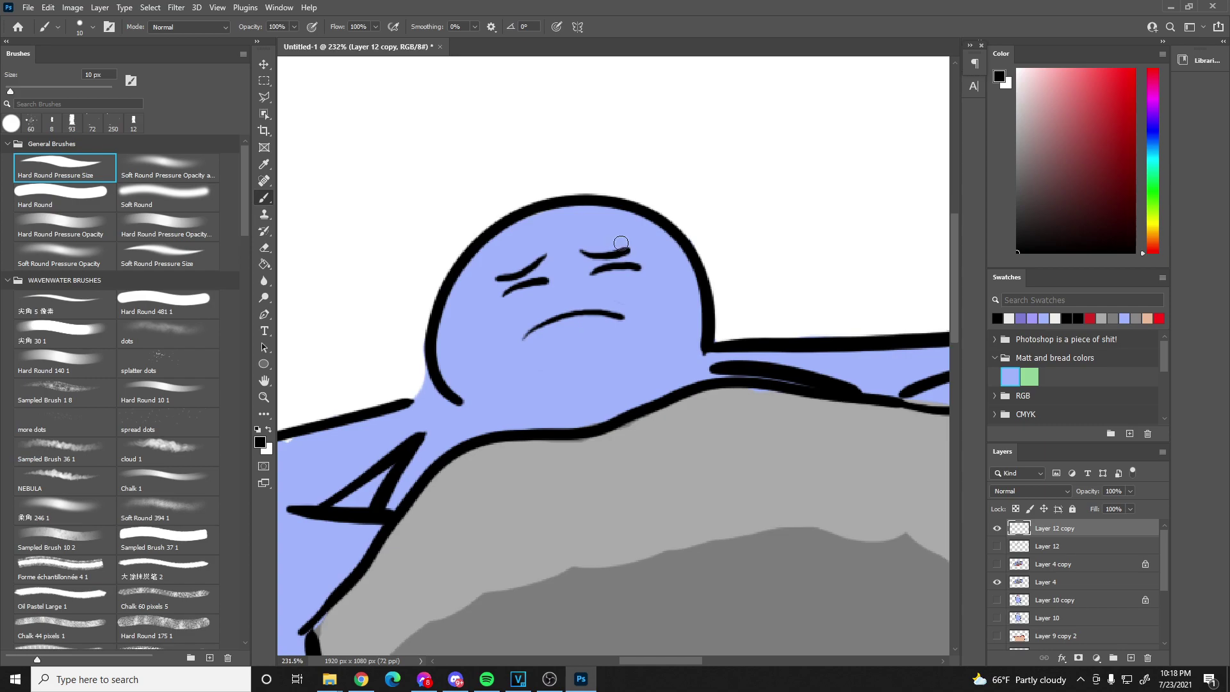
- Compare the two facial expressions by switching the visibility of Layer 12 and Layer 12 copy
{"action": "scroll", "coordinate": [620, 243], "scroll_direction": "down", "scroll_amount": 6}
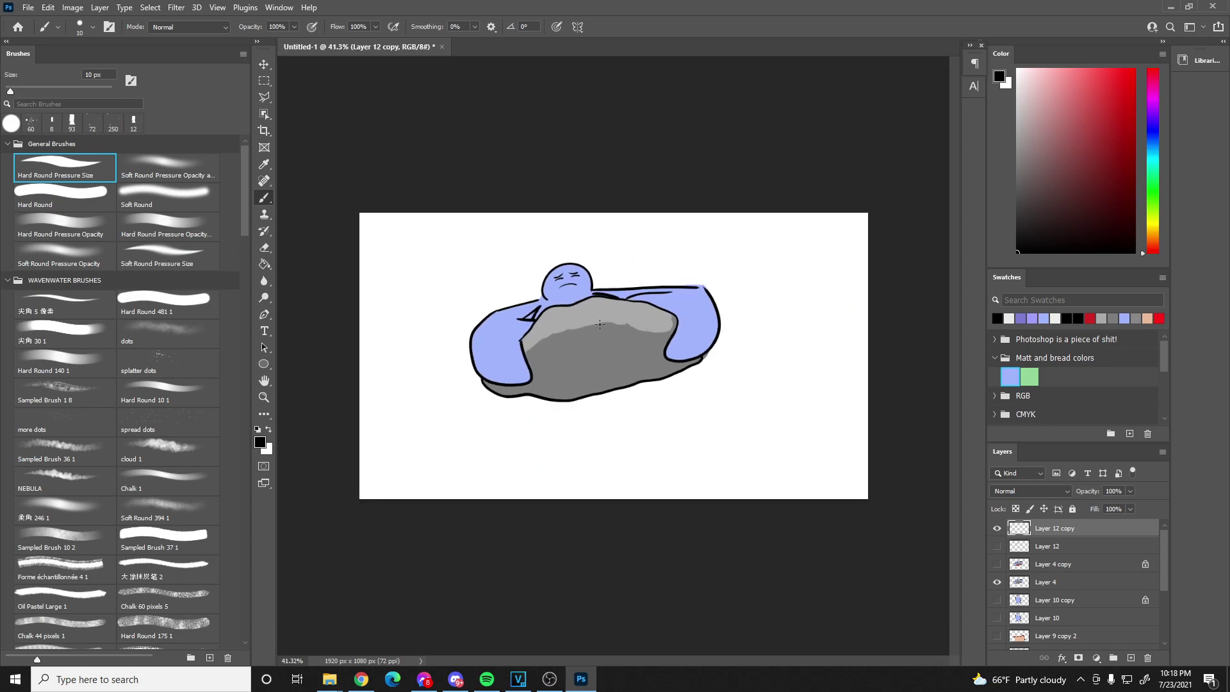
{"action": "scroll", "coordinate": [600, 324], "scroll_direction": "up", "scroll_amount": 2}
{"action": "left_click", "coordinate": [997, 545]}
{"action": "left_click", "coordinate": [998, 528]}
{"action": "left_click", "coordinate": [997, 528]}
{"action": "left_click", "coordinate": [997, 546]}
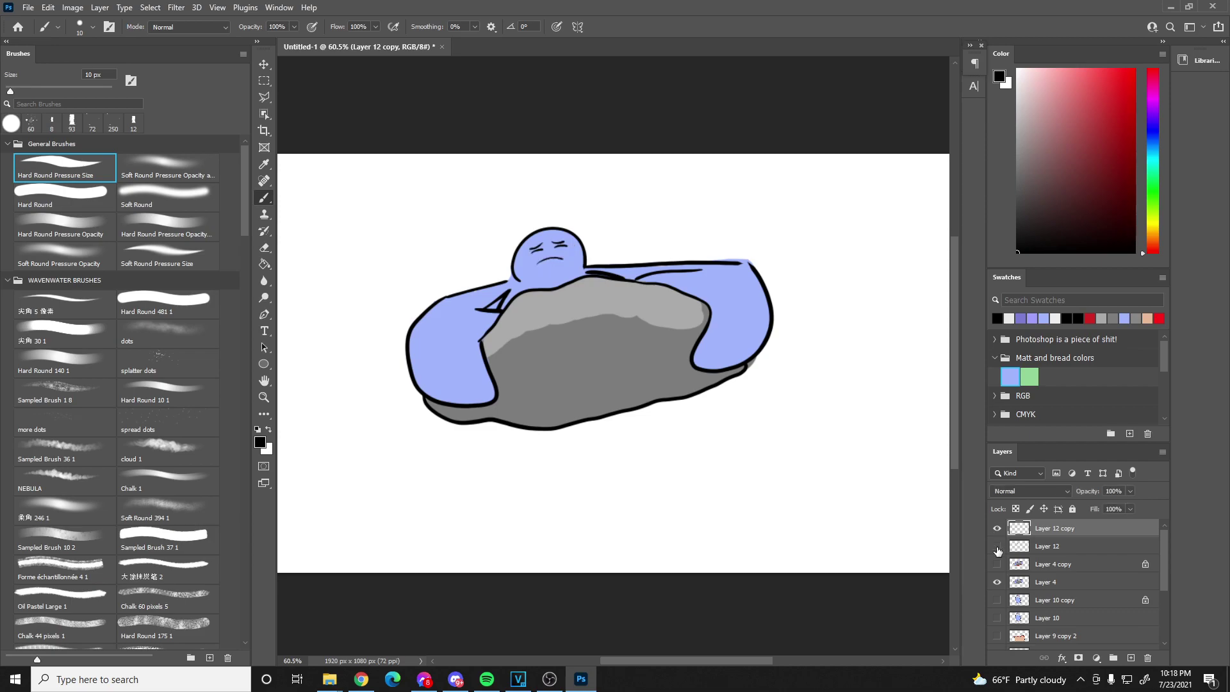
- Hide Layer 12 copy and the Background, and show Layer 9 copy beneath the rock-holding figure
{"action": "left_click", "coordinate": [993, 528]}
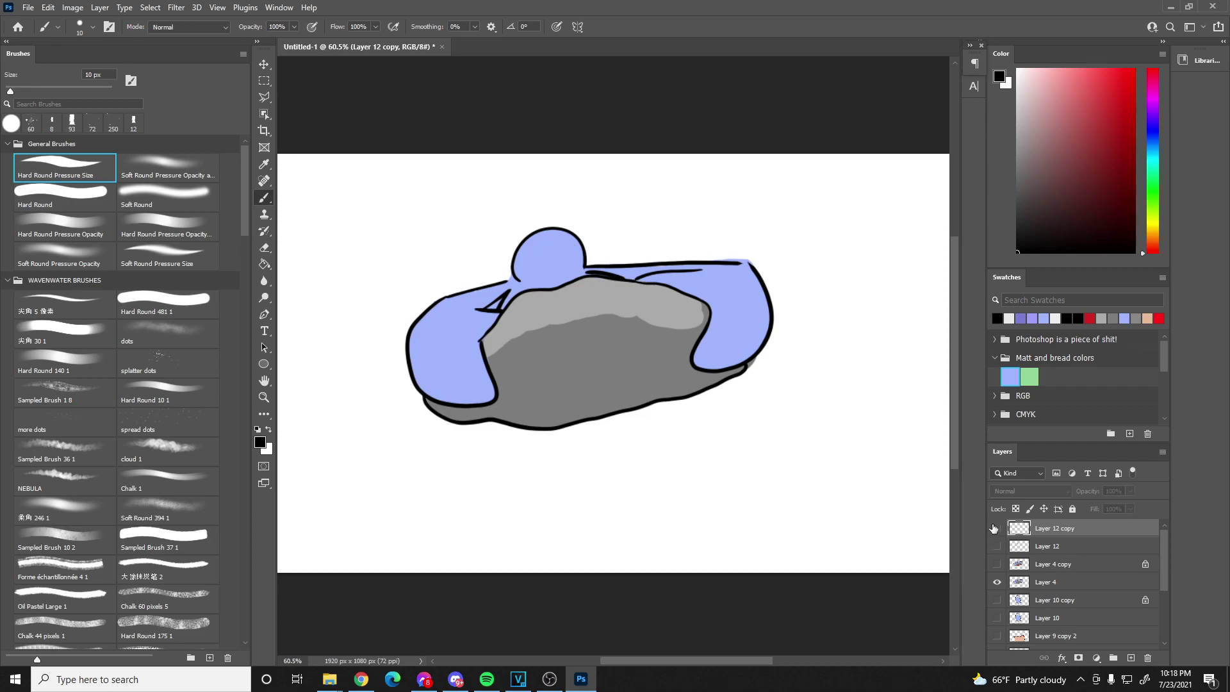
{"action": "scroll", "coordinate": [1005, 562], "scroll_direction": "down", "scroll_amount": 3}
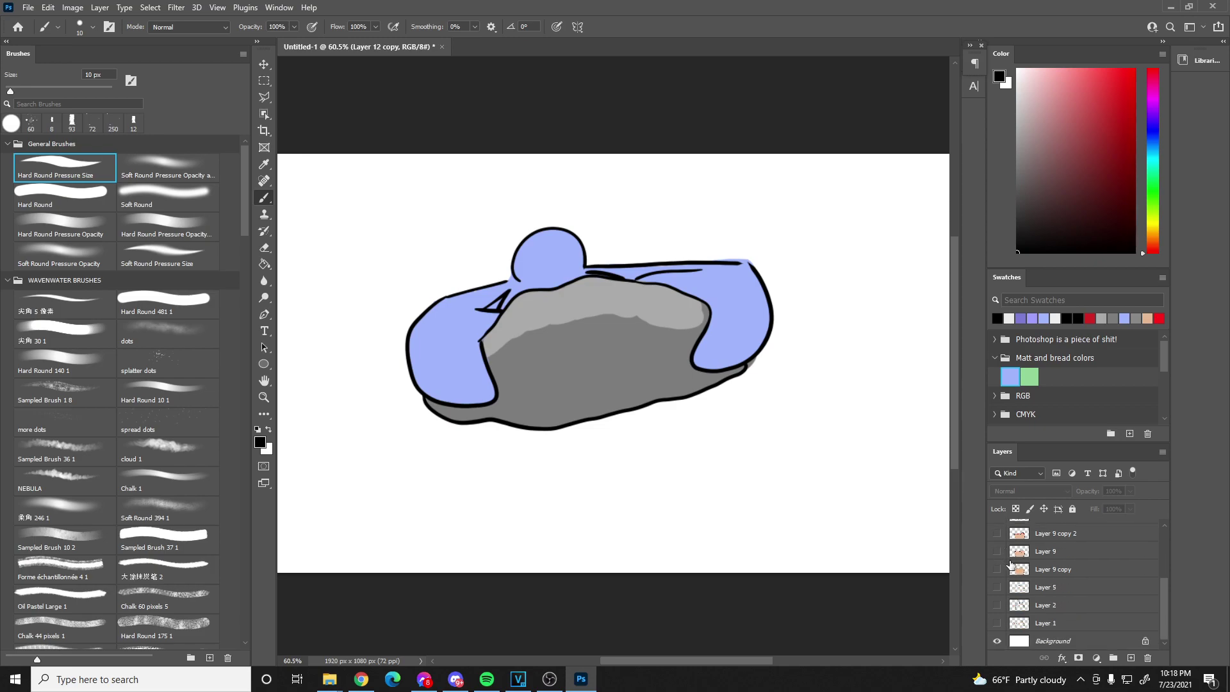
{"action": "left_click", "coordinate": [996, 641]}
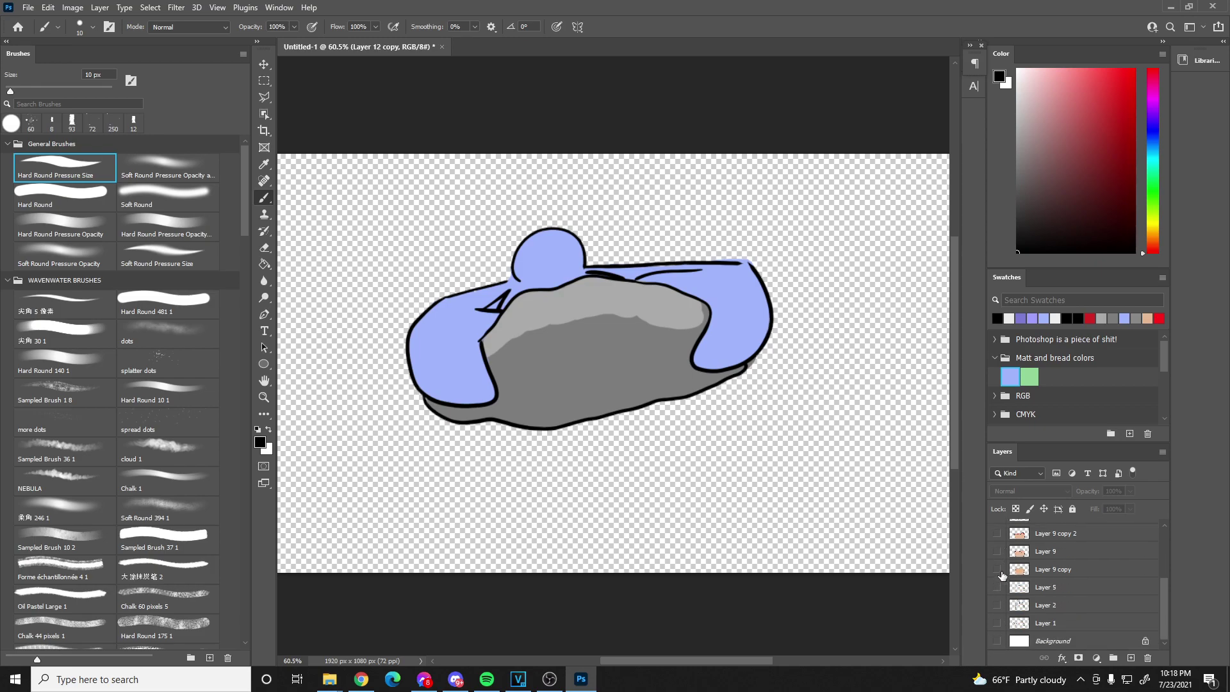
{"action": "left_click", "coordinate": [996, 569]}
{"action": "scroll", "coordinate": [1001, 574], "scroll_direction": "up", "scroll_amount": 3}
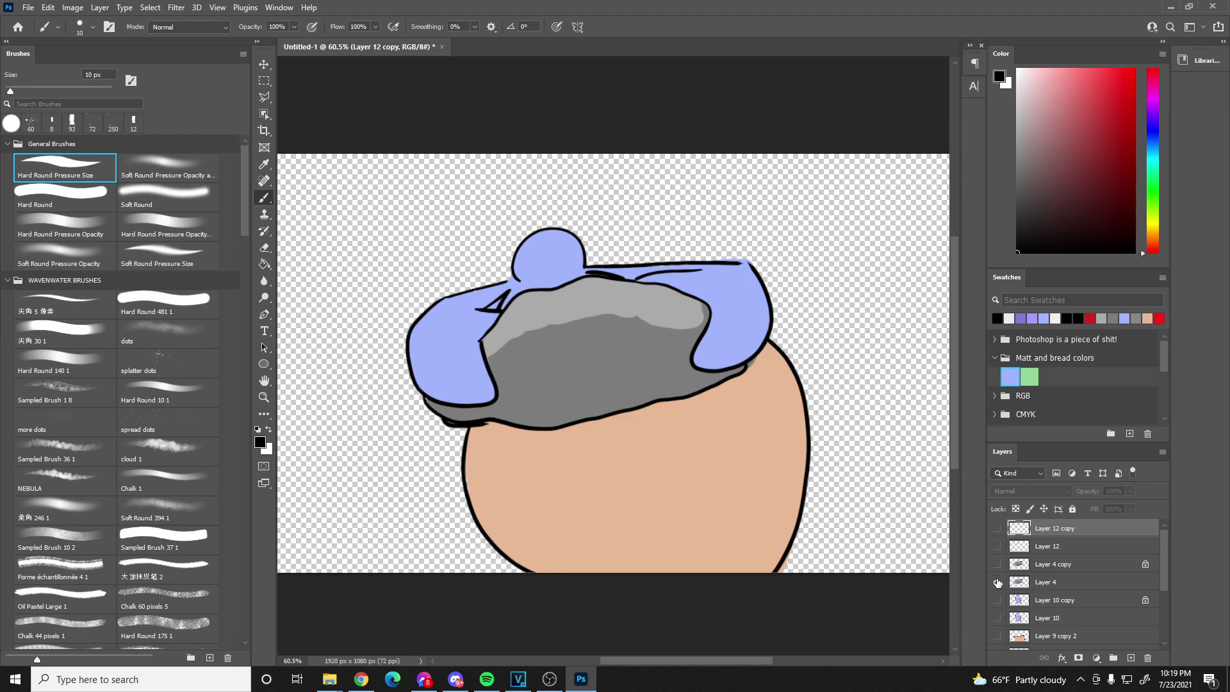
- Add a layer above Layer 9 copy and paint three dark red blood streaks outward with a 47 px brush
{"action": "scroll", "coordinate": [1050, 583], "scroll_direction": "down", "scroll_amount": 3}
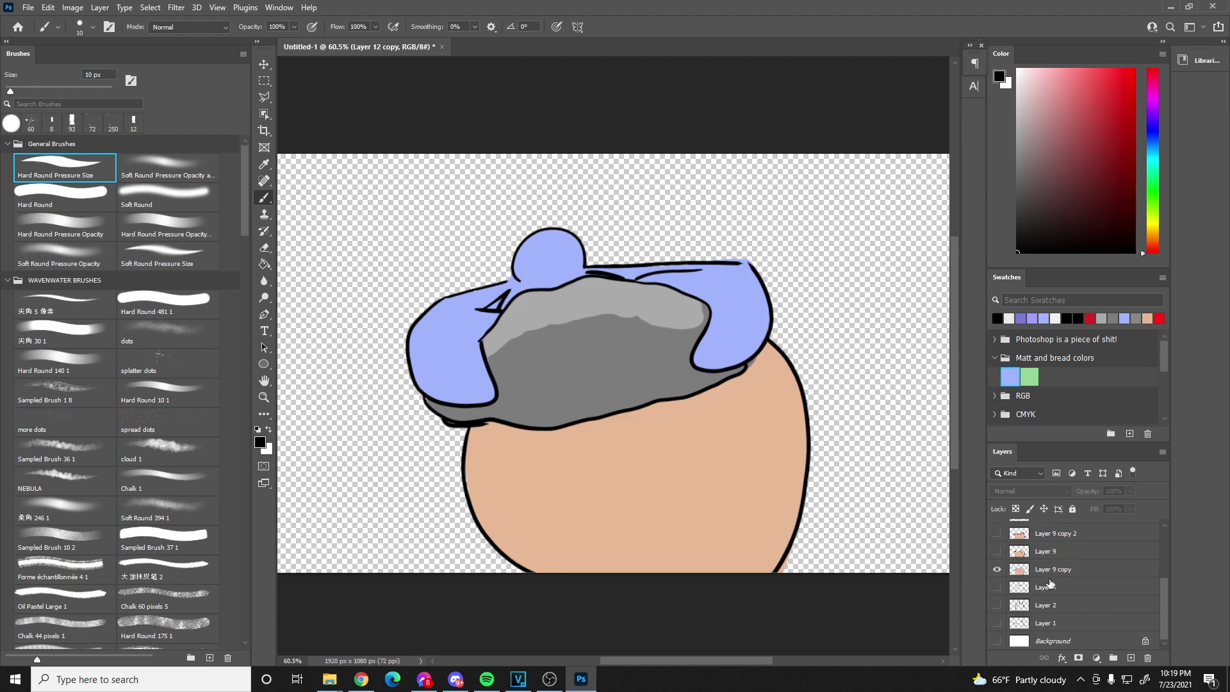
{"action": "left_click", "coordinate": [1050, 572]}
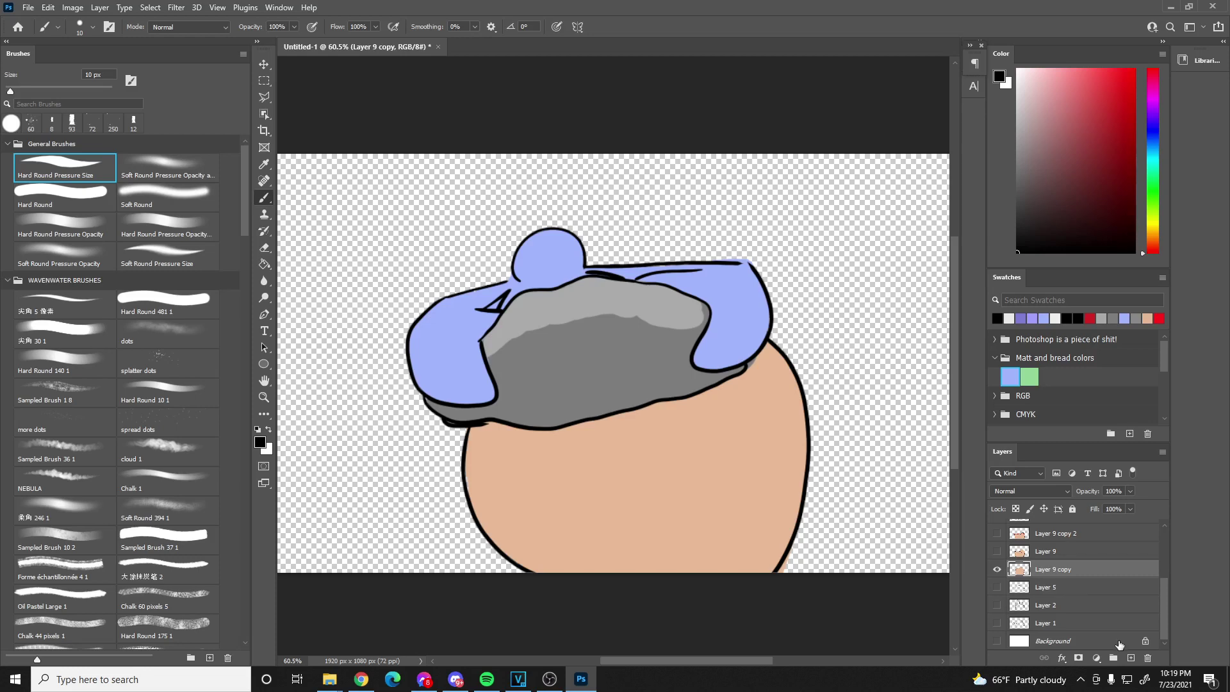
{"action": "left_click", "coordinate": [1131, 658]}
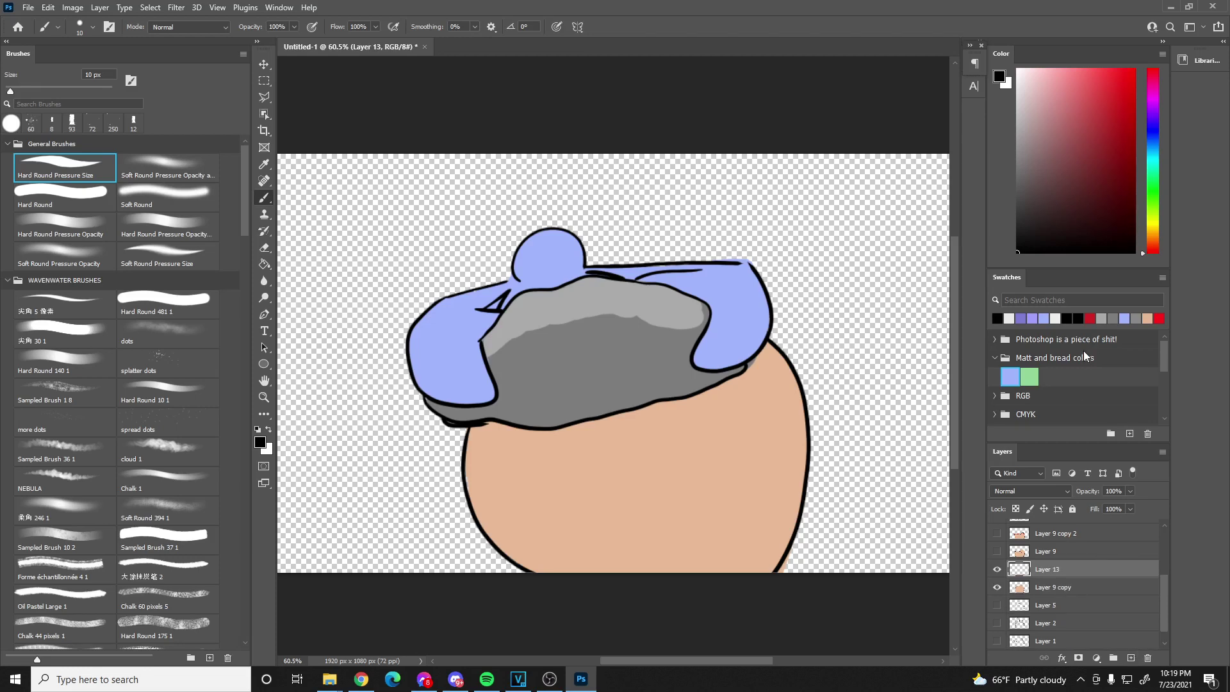
{"action": "left_click", "coordinate": [1091, 317]}
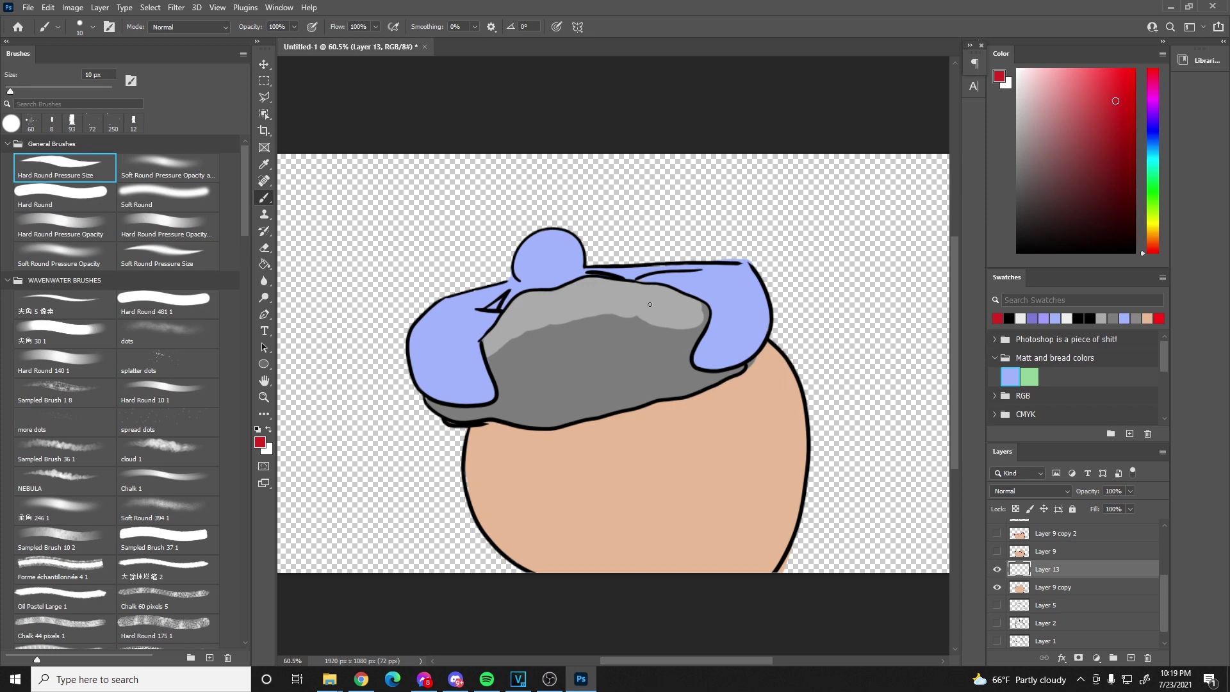
{"action": "mouse_move", "coordinate": [758, 364]}
{"action": "left_mouse_down"}
{"action": "mouse_move", "coordinate": [797, 356]}
{"action": "mouse_move", "coordinate": [756, 374]}
{"action": "left_mouse_up"}
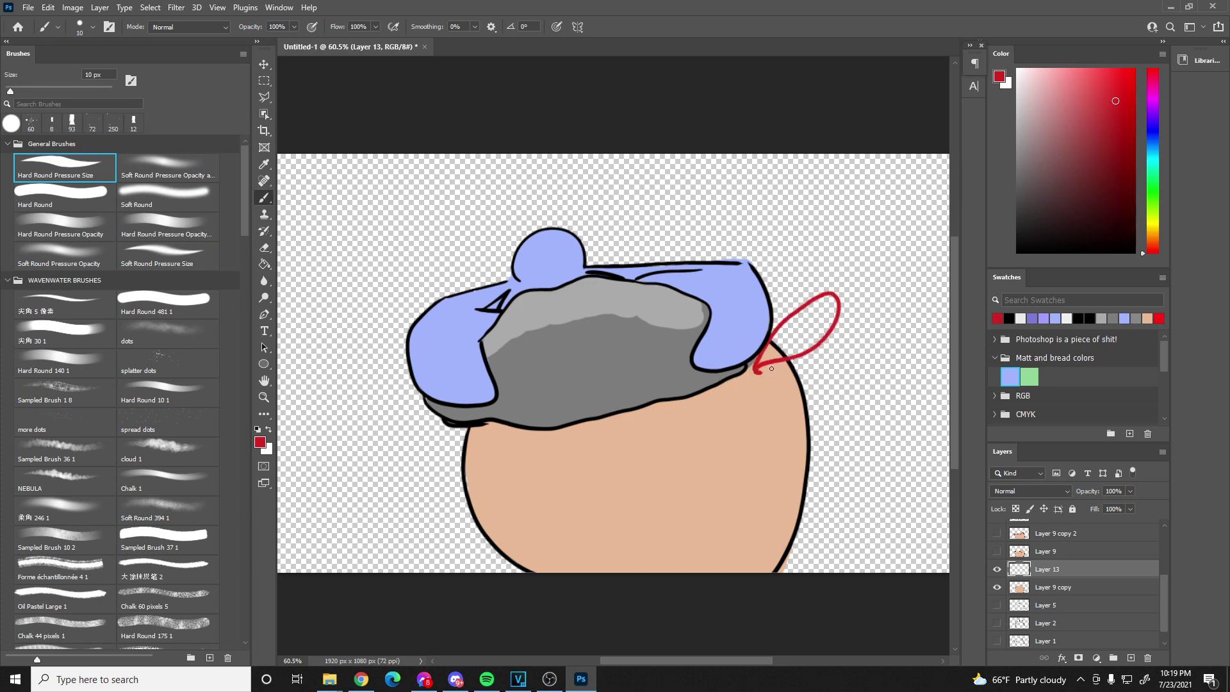
{"action": "key", "text": "ctrl+z"}
{"action": "left_click_drag", "start_coordinate": [10, 91], "coordinate": [30, 92]}
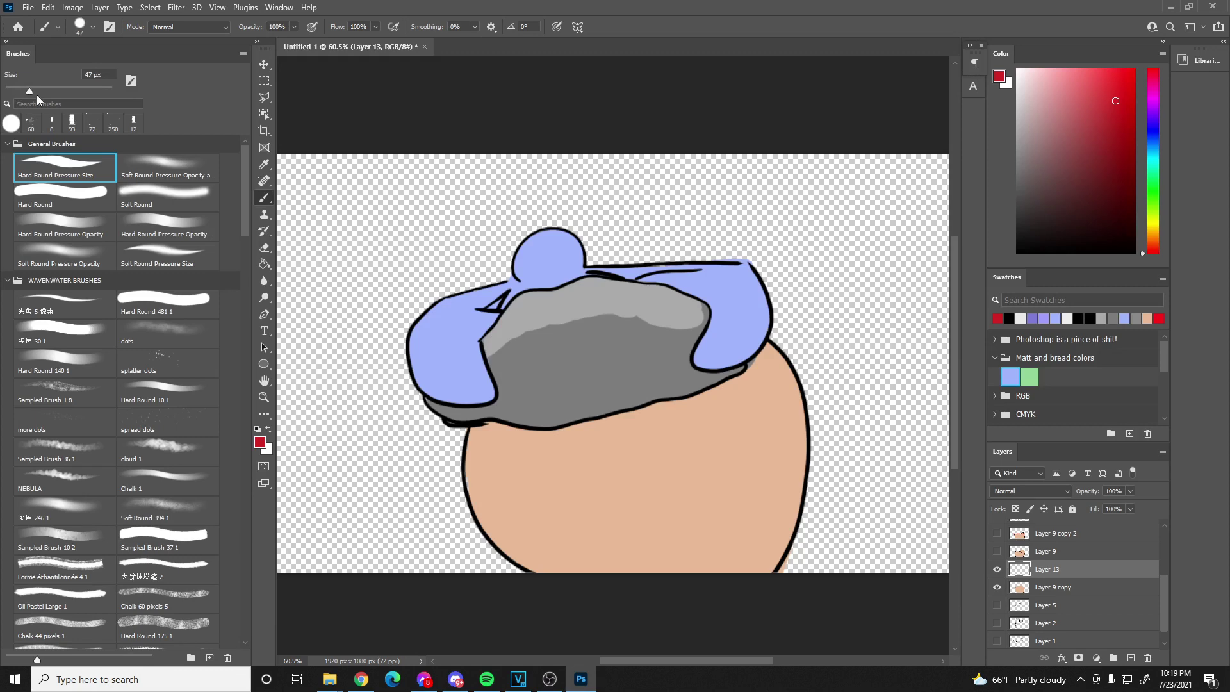
{"action": "left_click_drag", "start_coordinate": [784, 369], "coordinate": [913, 302]}
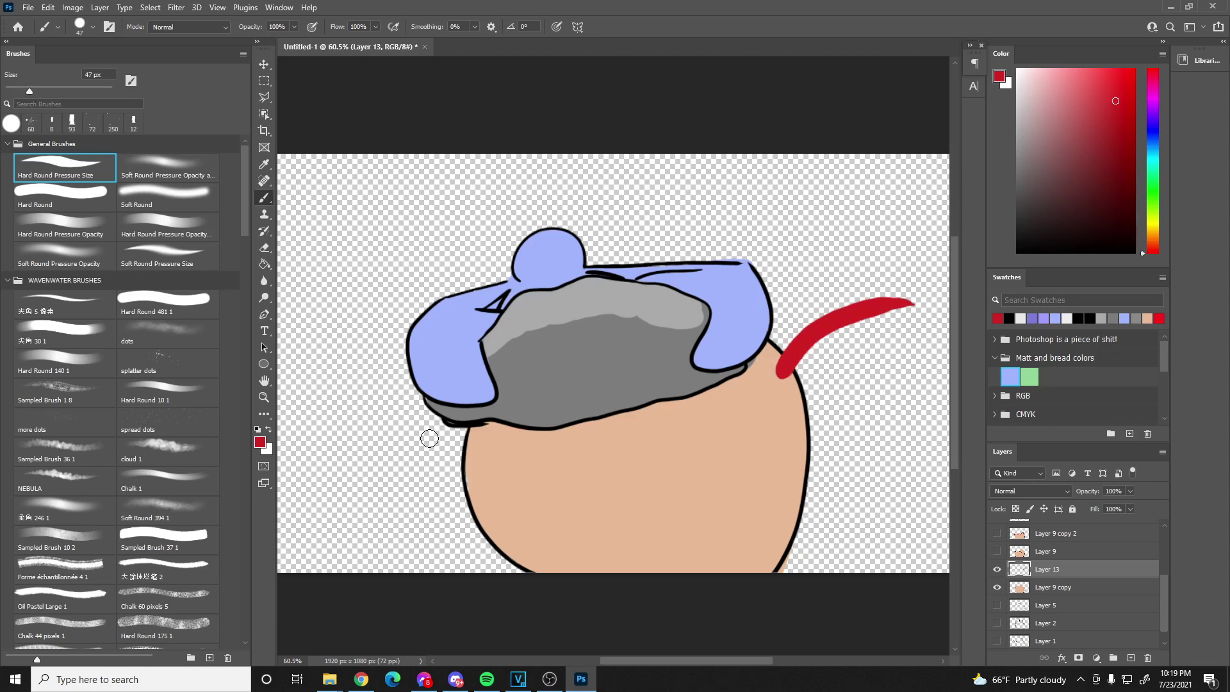
{"action": "left_click_drag", "start_coordinate": [463, 444], "coordinate": [339, 453]}
{"action": "left_click_drag", "start_coordinate": [418, 274], "coordinate": [278, 283]}
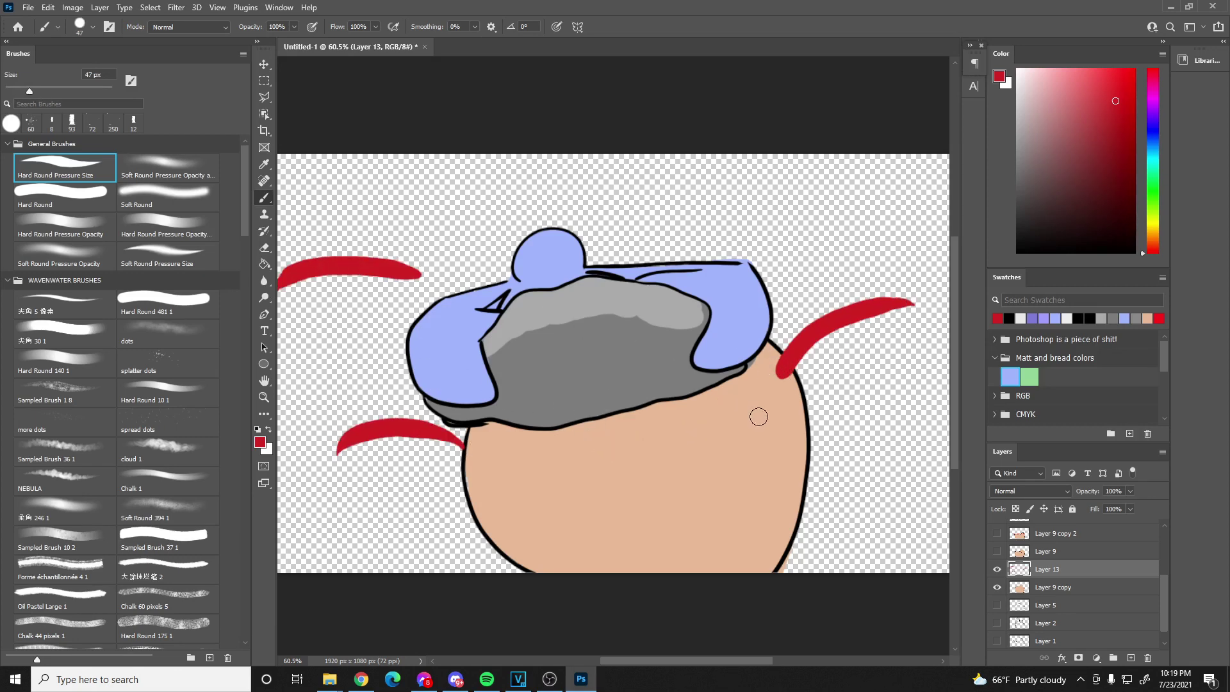
- Paint a fourth blood streak off the head's lower right side and thicken all the streaks into drop shapes
{"action": "left_click_drag", "start_coordinate": [755, 409], "coordinate": [908, 509]}
{"action": "mouse_move", "coordinate": [757, 411]}
{"action": "left_mouse_down"}
{"action": "mouse_move", "coordinate": [813, 434]}
{"action": "mouse_move", "coordinate": [847, 491]}
{"action": "mouse_move", "coordinate": [898, 513]}
{"action": "mouse_move", "coordinate": [868, 468]}
{"action": "mouse_move", "coordinate": [850, 466]}
{"action": "mouse_move", "coordinate": [871, 490]}
{"action": "left_mouse_up"}
{"action": "mouse_move", "coordinate": [800, 355]}
{"action": "left_mouse_down"}
{"action": "mouse_move", "coordinate": [808, 338]}
{"action": "mouse_move", "coordinate": [871, 336]}
{"action": "mouse_move", "coordinate": [782, 371]}
{"action": "mouse_move", "coordinate": [883, 316]}
{"action": "left_mouse_up"}
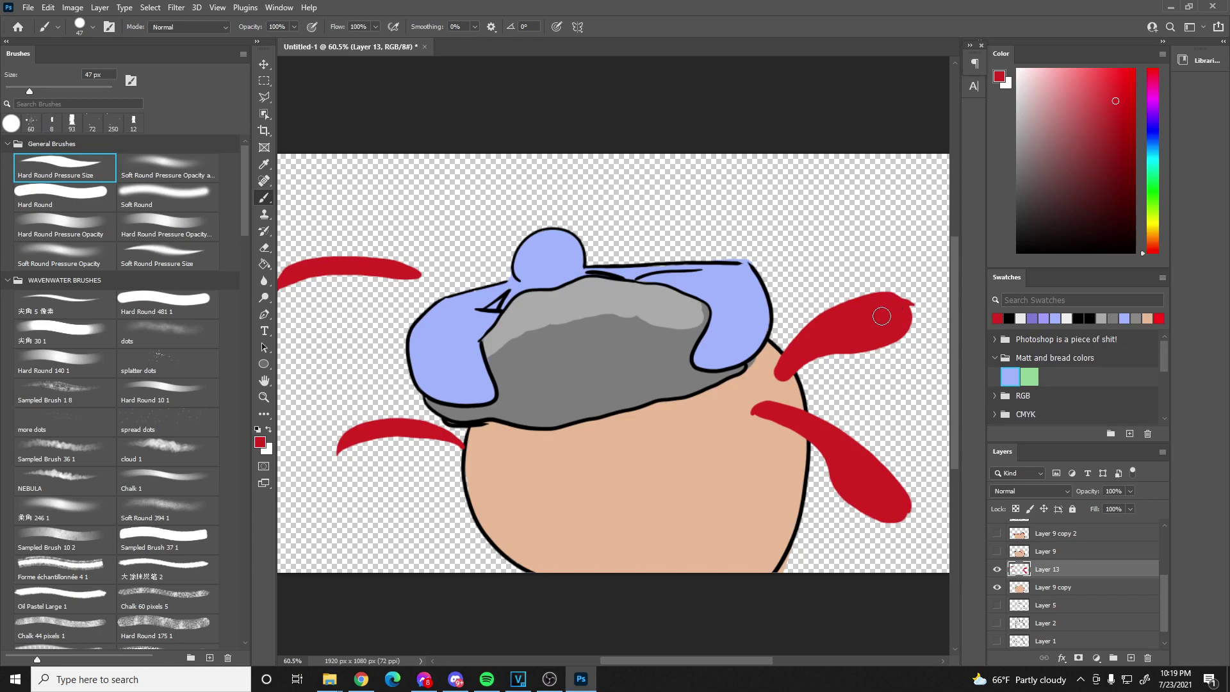
{"action": "mouse_move", "coordinate": [377, 432]}
{"action": "left_mouse_down"}
{"action": "mouse_move", "coordinate": [348, 464]}
{"action": "mouse_move", "coordinate": [386, 447]}
{"action": "mouse_move", "coordinate": [455, 450]}
{"action": "mouse_move", "coordinate": [445, 440]}
{"action": "mouse_move", "coordinate": [354, 454]}
{"action": "left_mouse_up"}
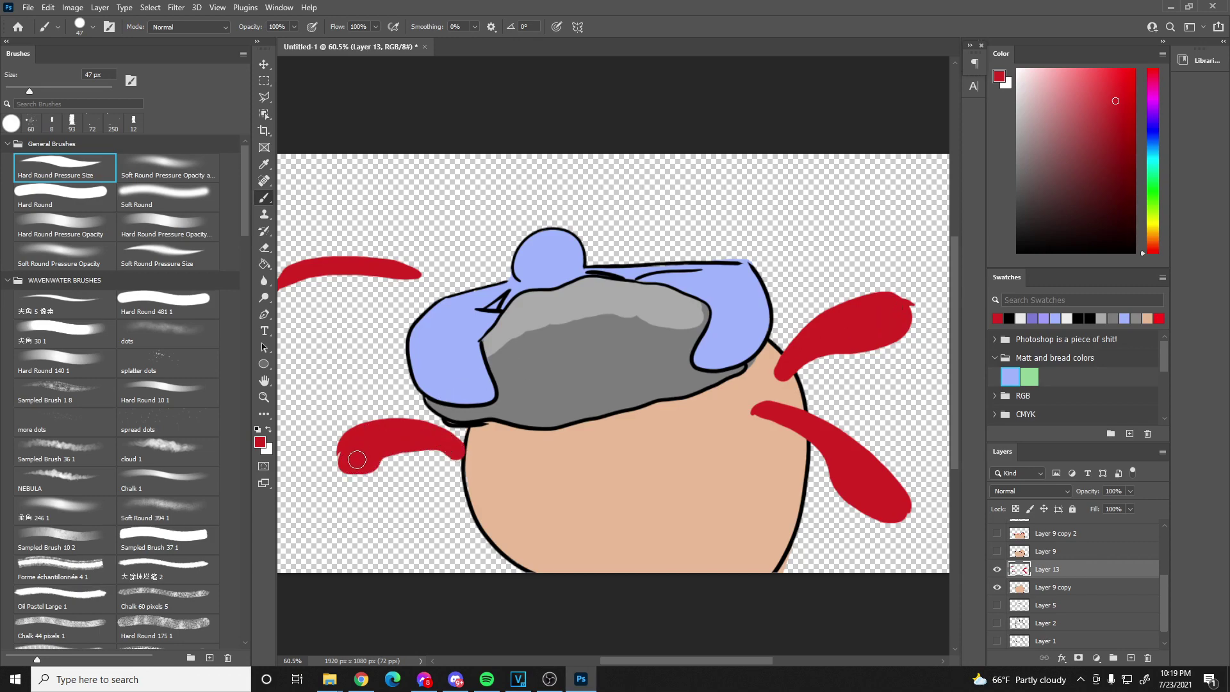
{"action": "mouse_move", "coordinate": [279, 275]}
{"action": "left_mouse_down"}
{"action": "mouse_move", "coordinate": [286, 303]}
{"action": "mouse_move", "coordinate": [320, 280]}
{"action": "mouse_move", "coordinate": [423, 271]}
{"action": "left_mouse_up"}
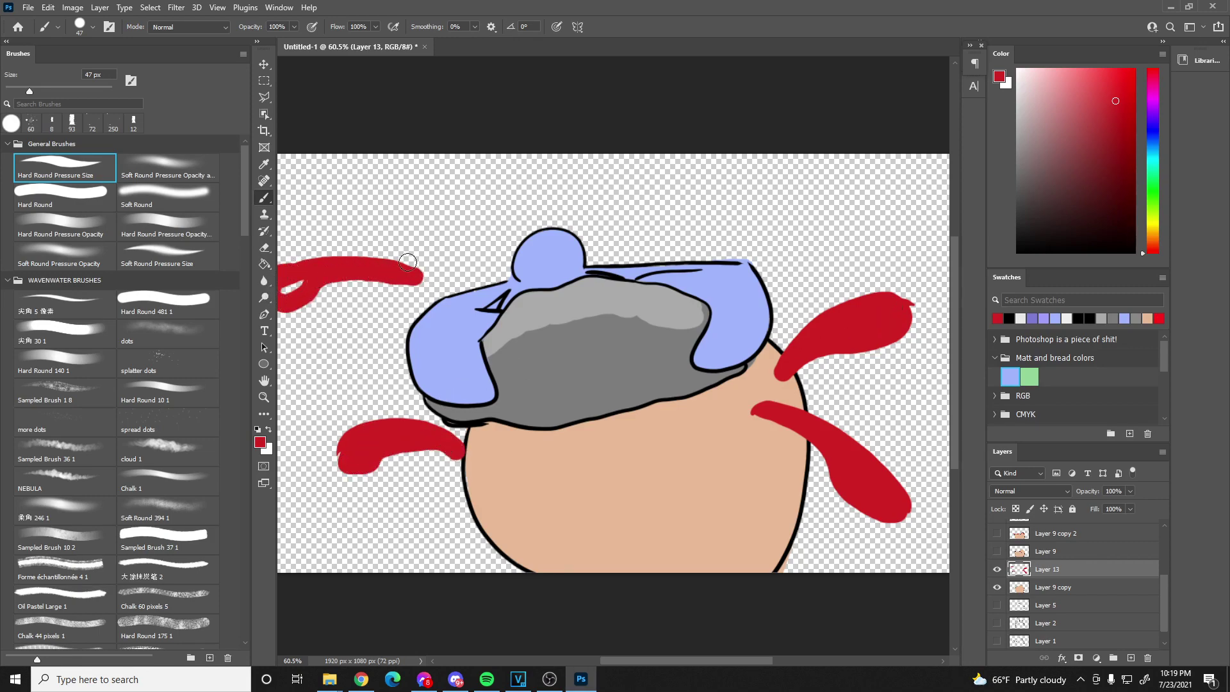
{"action": "scroll", "coordinate": [566, 320], "scroll_direction": "down", "scroll_amount": 3}
{"action": "scroll", "coordinate": [567, 321], "scroll_direction": "up", "scroll_amount": 2}
{"action": "mouse_move", "coordinate": [362, 299]}
{"action": "left_mouse_down"}
{"action": "mouse_move", "coordinate": [393, 284]}
{"action": "mouse_move", "coordinate": [382, 306]}
{"action": "mouse_move", "coordinate": [431, 302]}
{"action": "left_mouse_up"}
- Trim the undersides of the four blood streaks with a 49 px eraser to make them curved and tapered
{"action": "key", "text": "e"}
{"action": "key", "text": "ctrl+z"}
{"action": "left_click_drag", "start_coordinate": [366, 27], "coordinate": [426, 28]}
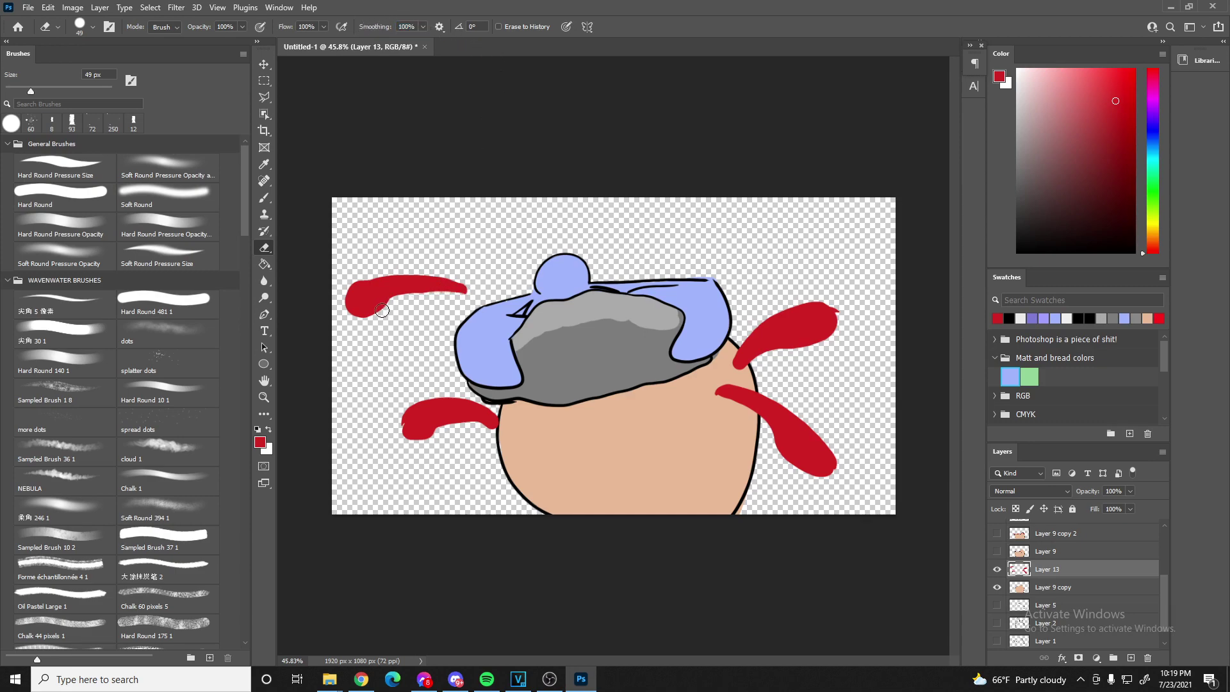
{"action": "mouse_move", "coordinate": [406, 302]}
{"action": "left_mouse_down"}
{"action": "mouse_move", "coordinate": [467, 300]}
{"action": "mouse_move", "coordinate": [416, 293]}
{"action": "mouse_move", "coordinate": [362, 328]}
{"action": "left_mouse_up"}
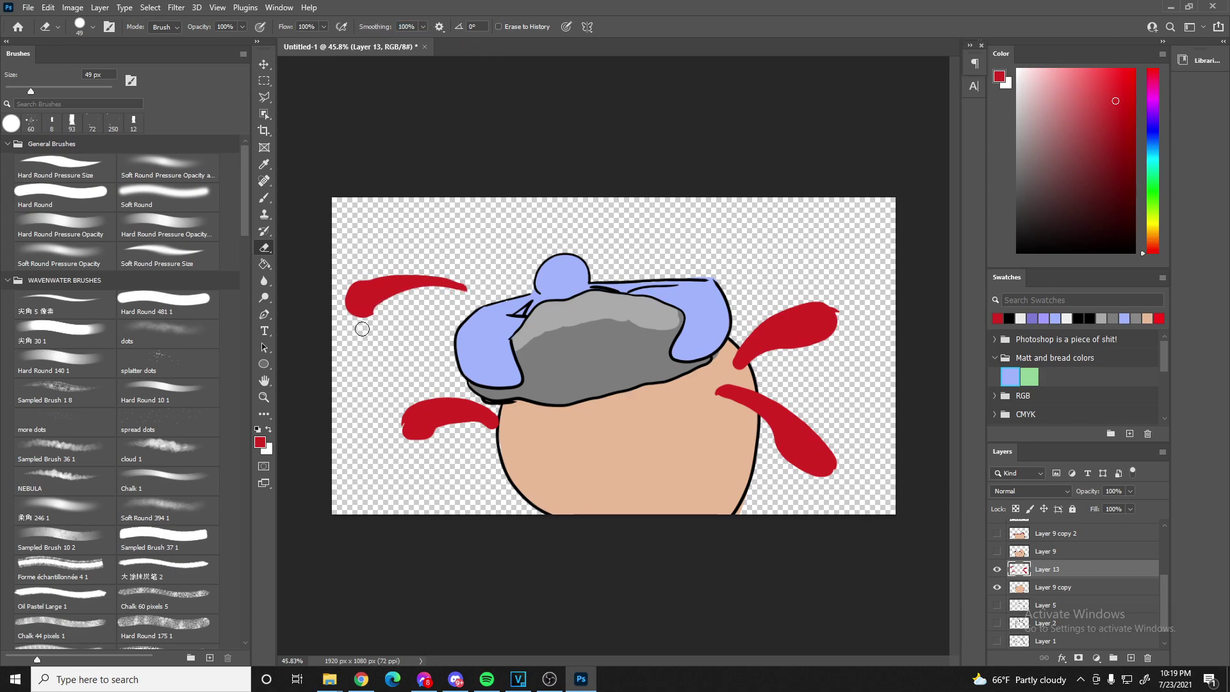
{"action": "mouse_move", "coordinate": [459, 428]}
{"action": "left_mouse_down"}
{"action": "mouse_move", "coordinate": [422, 433]}
{"action": "mouse_move", "coordinate": [391, 469]}
{"action": "left_mouse_up"}
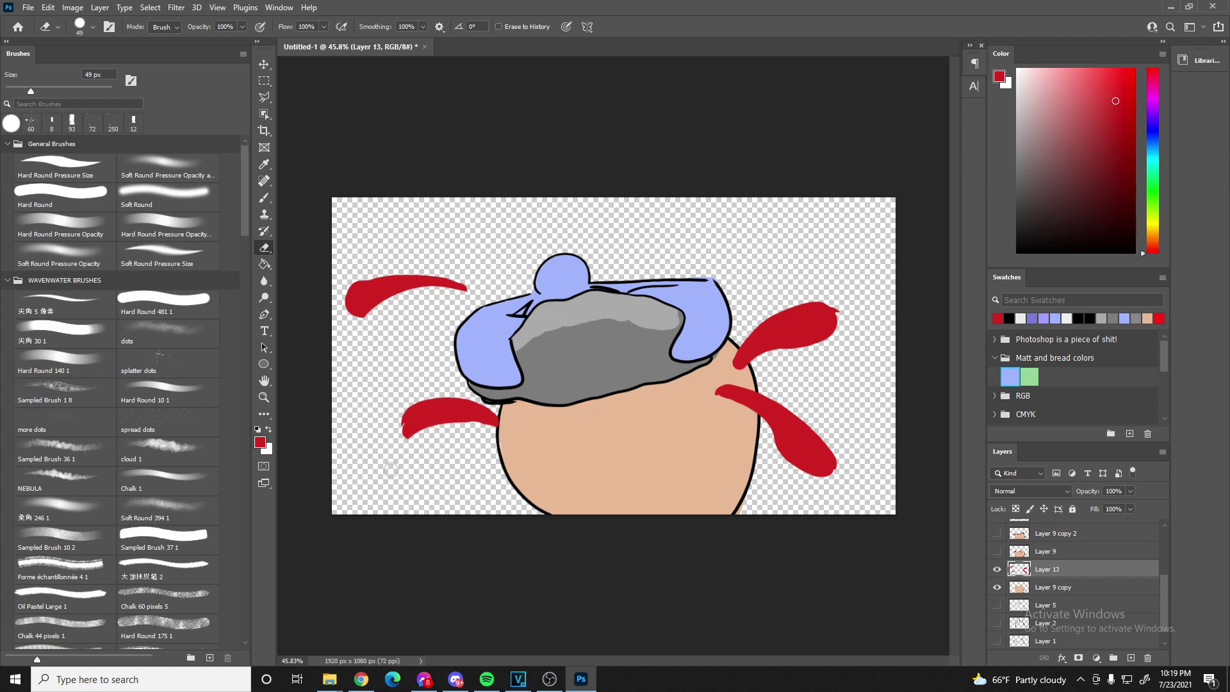
{"action": "mouse_move", "coordinate": [705, 396]}
{"action": "left_mouse_down"}
{"action": "mouse_move", "coordinate": [760, 411]}
{"action": "mouse_move", "coordinate": [788, 465]}
{"action": "mouse_move", "coordinate": [787, 501]}
{"action": "left_mouse_up"}
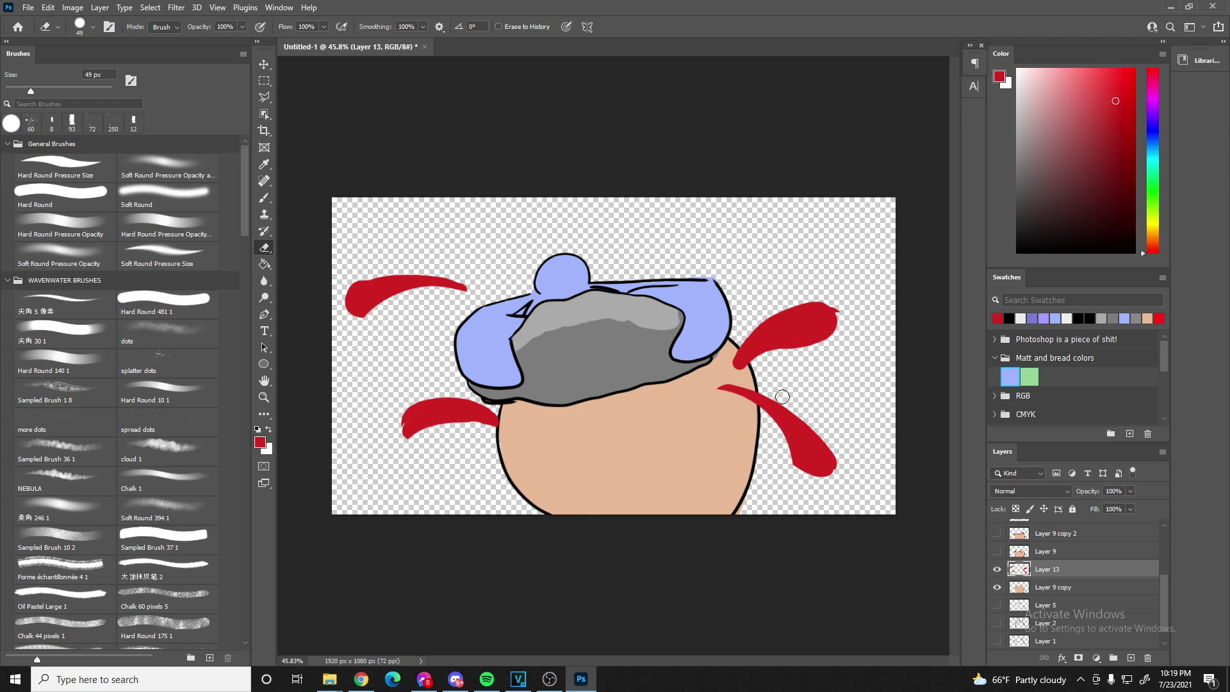
{"action": "left_click_drag", "start_coordinate": [756, 356], "coordinate": [832, 336]}
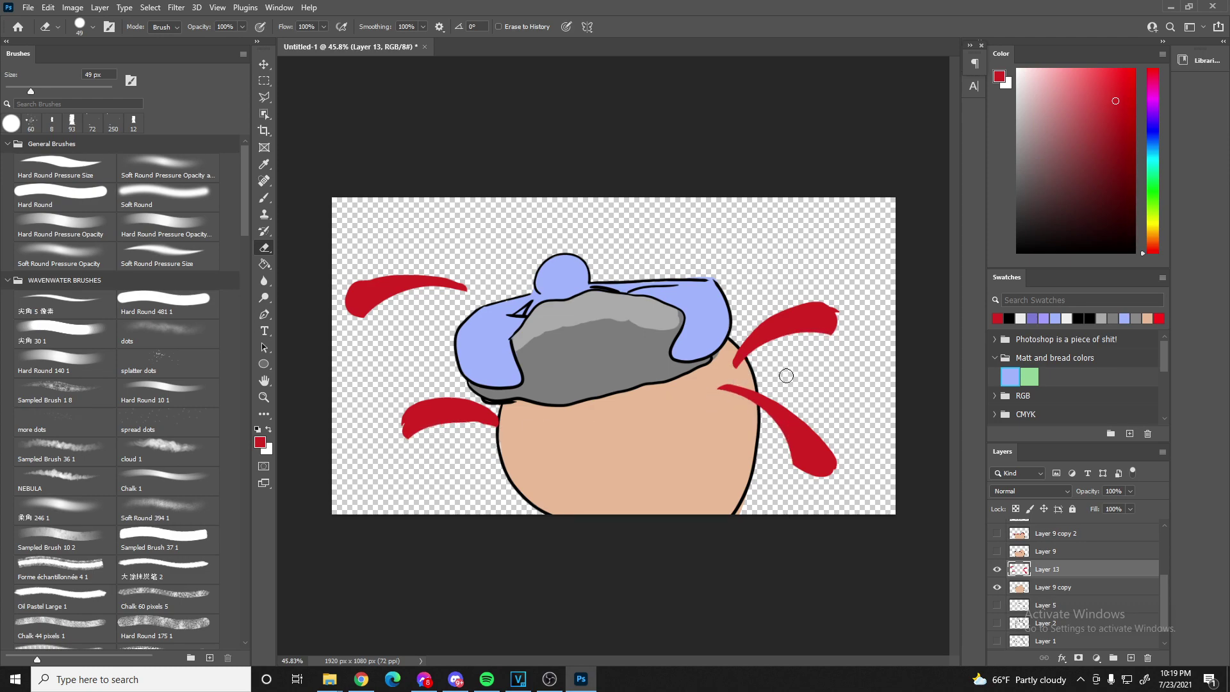
- Spatter red dots across the head and around the arms with the splatter dots brush at 94 px
{"action": "key", "text": "b"}
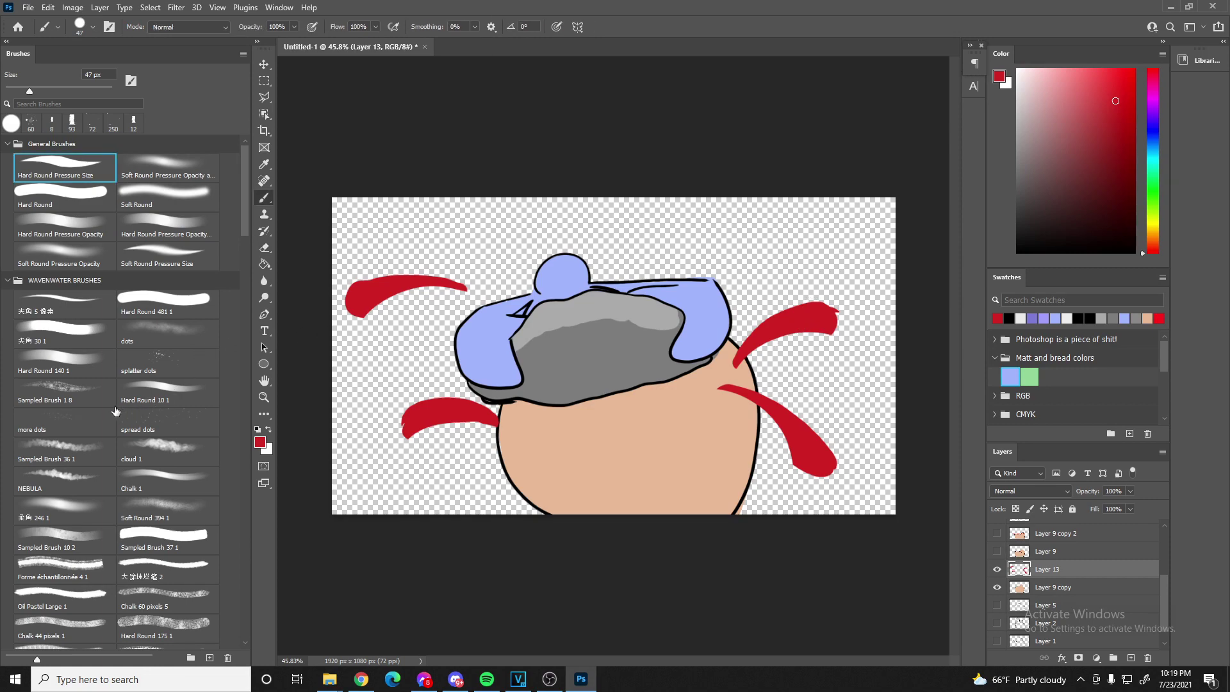
{"action": "left_click", "coordinate": [141, 367]}
{"action": "left_click_drag", "start_coordinate": [34, 96], "coordinate": [53, 96]}
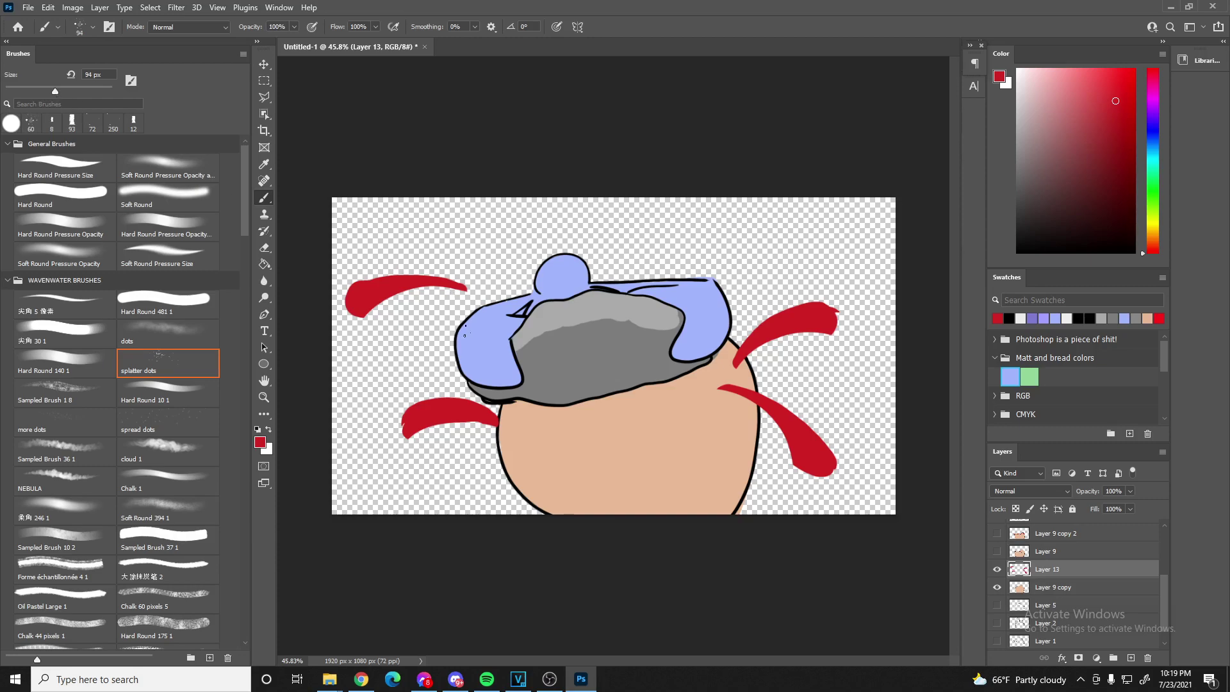
{"action": "left_click_drag", "start_coordinate": [516, 408], "coordinate": [531, 441]}
{"action": "key", "text": "ctrl+z"}
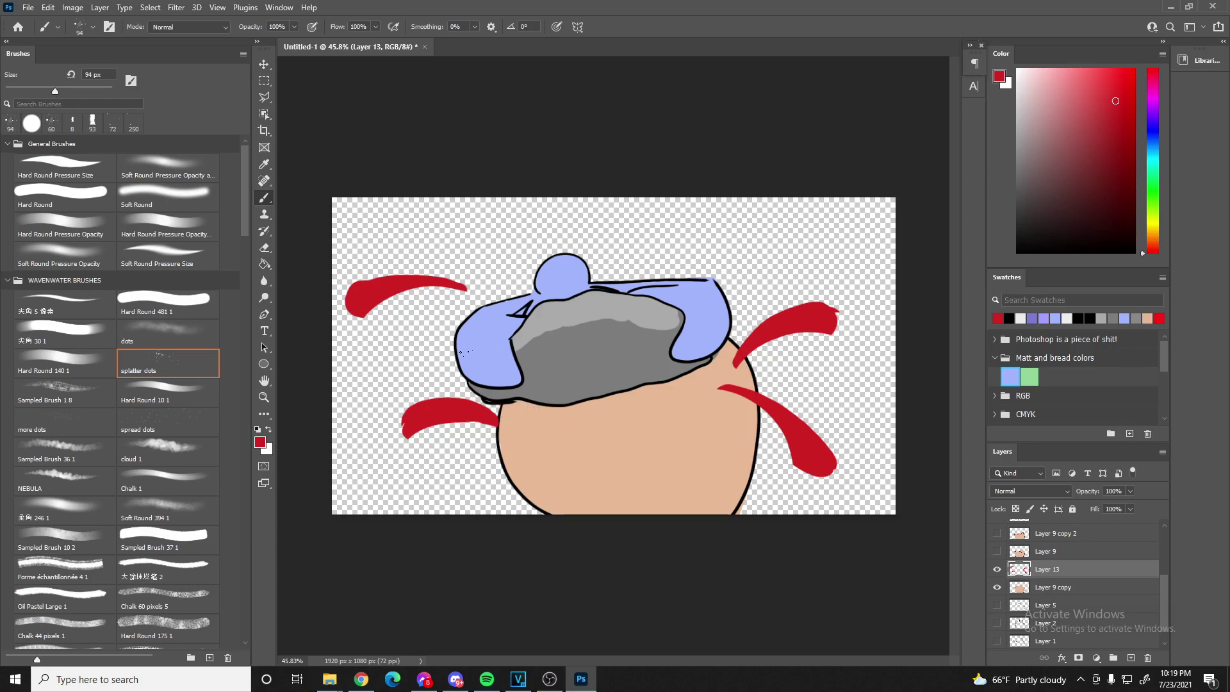
{"action": "left_click_drag", "start_coordinate": [596, 413], "coordinate": [682, 402]}
{"action": "left_click_drag", "start_coordinate": [730, 384], "coordinate": [765, 413]}
- Rename the splatter layer to blood, move it above Layer 9 copy 2, and hide it
{"action": "double_click", "coordinate": [1053, 568]}
{"action": "type", "text": "blood"}
{"action": "key", "text": "Return"}
{"action": "mouse_move", "coordinate": [1058, 570]}
{"action": "left_mouse_down"}
{"action": "mouse_move", "coordinate": [1050, 612]}
{"action": "mouse_move", "coordinate": [1052, 566]}
{"action": "left_mouse_up"}
{"action": "left_click", "coordinate": [997, 587]}
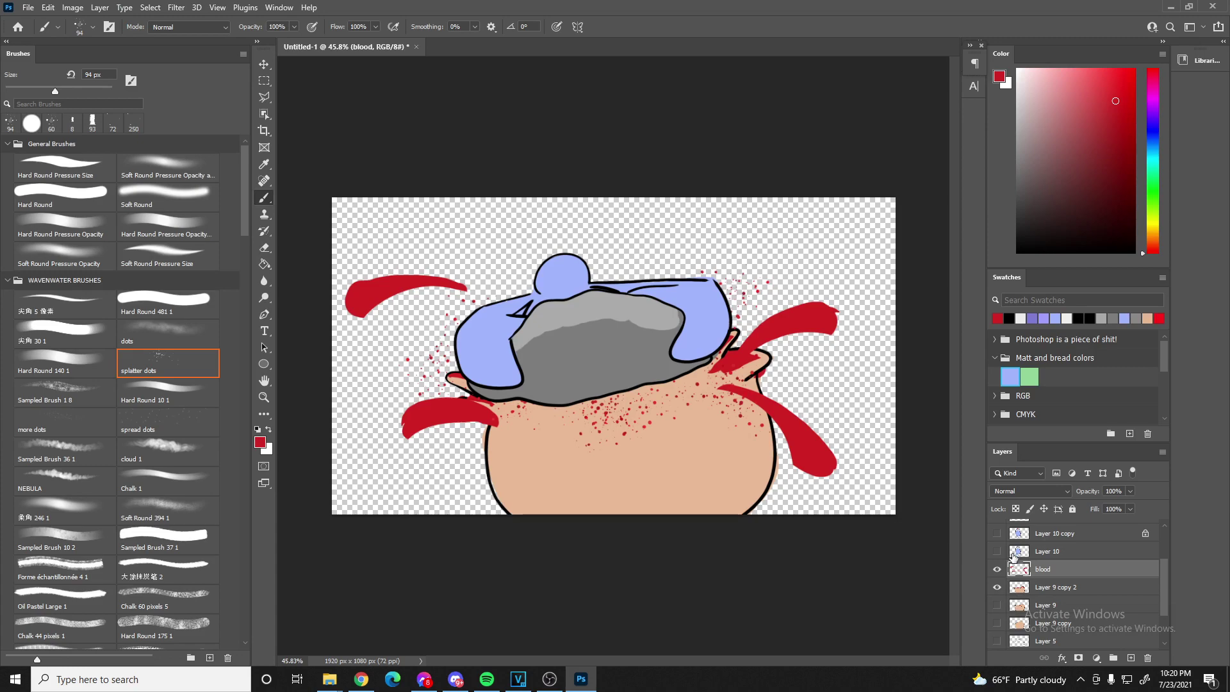
{"action": "left_click", "coordinate": [997, 573]}
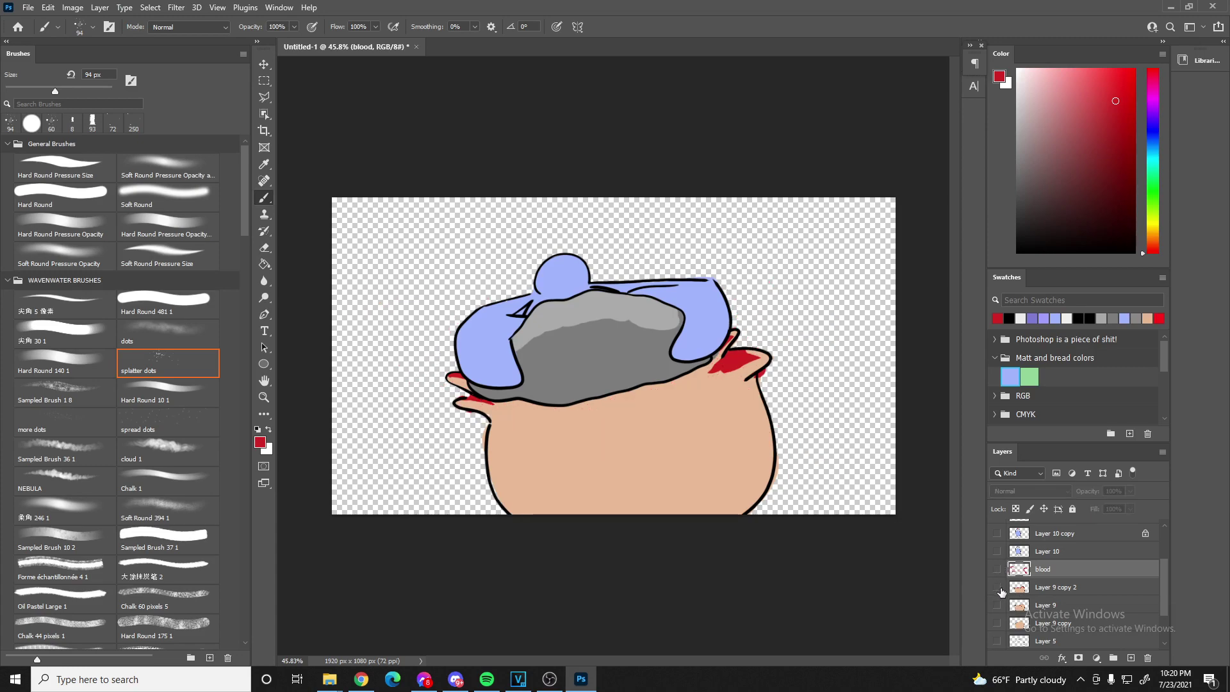
- Hide the crushed head, arms and rock layers so only the round head outline on Layer 5 is shown
{"action": "left_click", "coordinate": [997, 587]}
{"action": "scroll", "coordinate": [1001, 592], "scroll_direction": "down", "scroll_amount": 1}
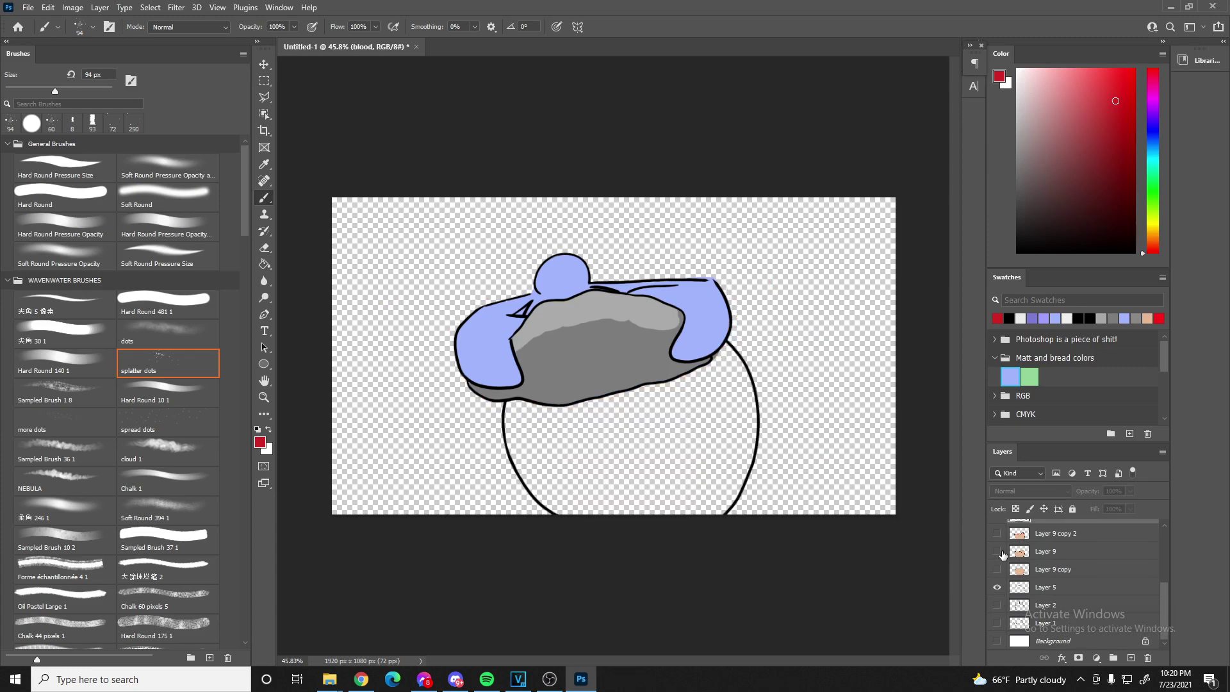
{"action": "scroll", "coordinate": [1003, 555], "scroll_direction": "up", "scroll_amount": 1}
{"action": "scroll", "coordinate": [1015, 582], "scroll_direction": "down", "scroll_amount": 2}
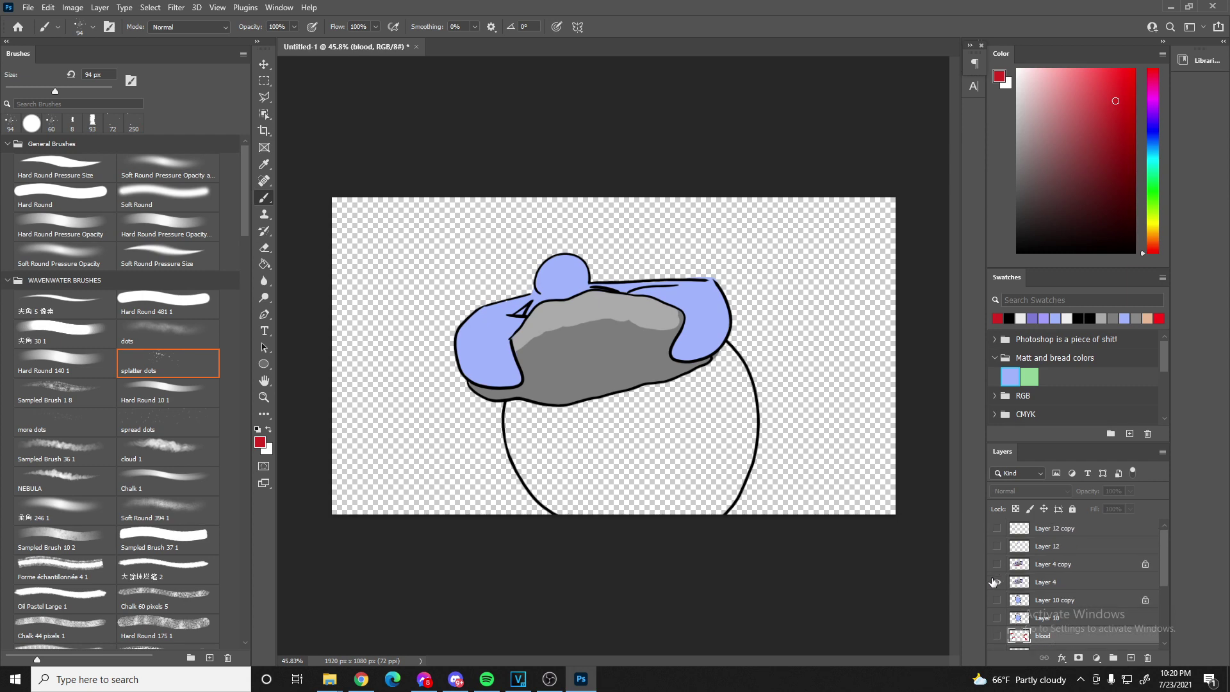
{"action": "left_click", "coordinate": [996, 585], "text": "alt"}
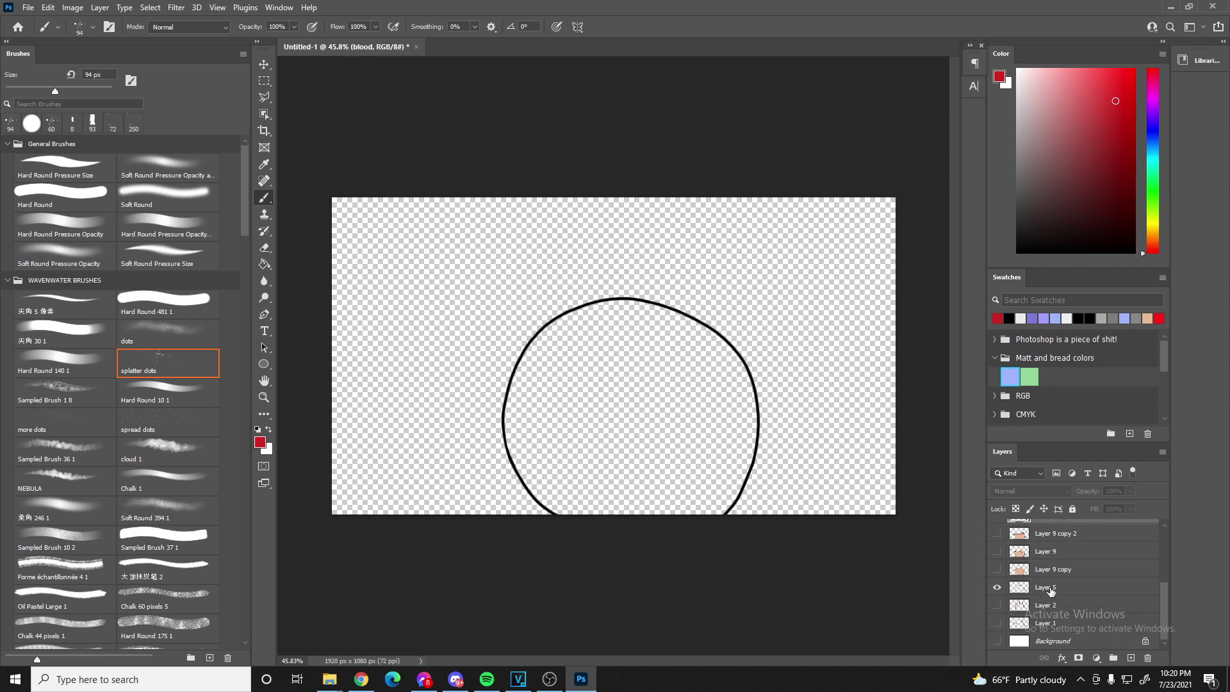
- Add a new layer beneath Layer 5 and sample the skin colour from the head on Layer 9 copy
{"action": "left_click", "coordinate": [1049, 593]}
{"action": "left_click", "coordinate": [1130, 658]}
{"action": "left_click_drag", "start_coordinate": [1056, 605], "coordinate": [1044, 580]}
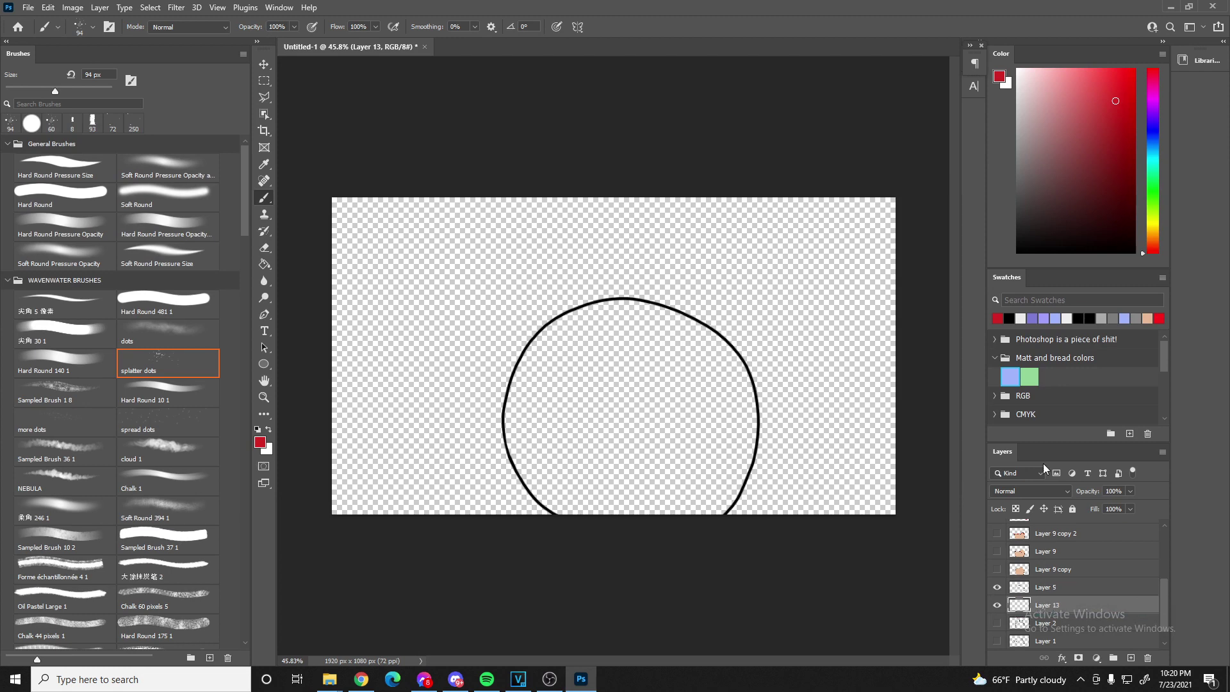
{"action": "left_click", "coordinate": [997, 568]}
{"action": "key", "text": "i"}
{"action": "left_click", "coordinate": [671, 464]}
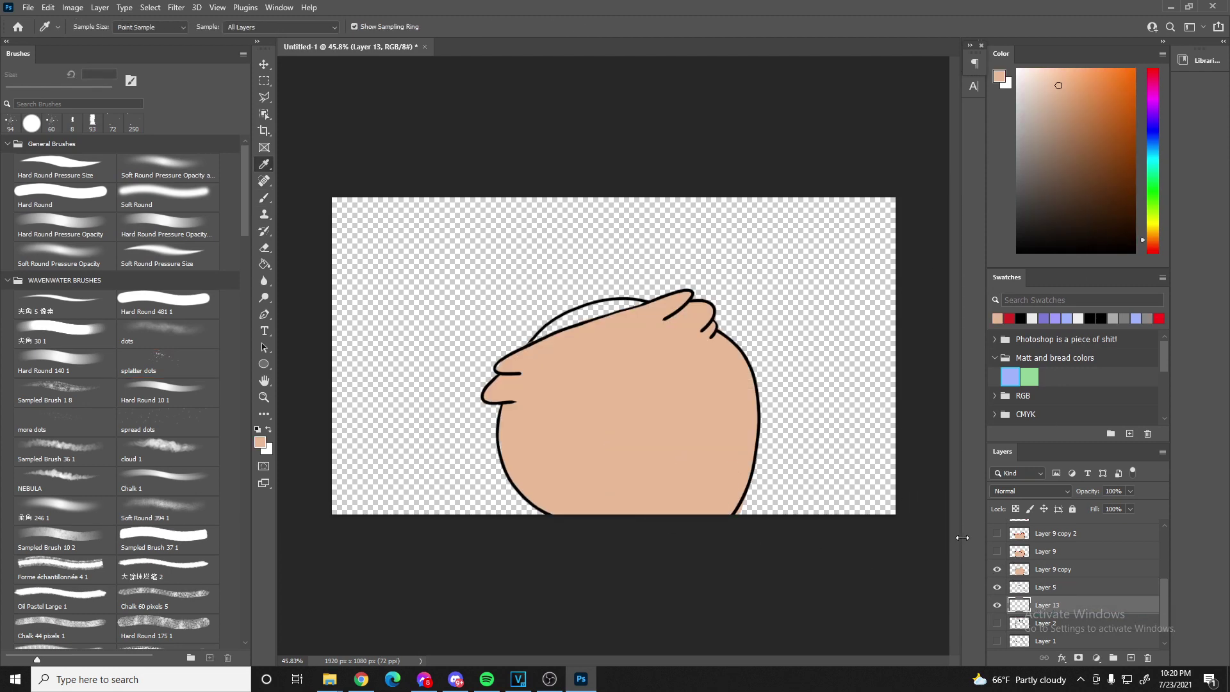
{"action": "left_click", "coordinate": [997, 569]}
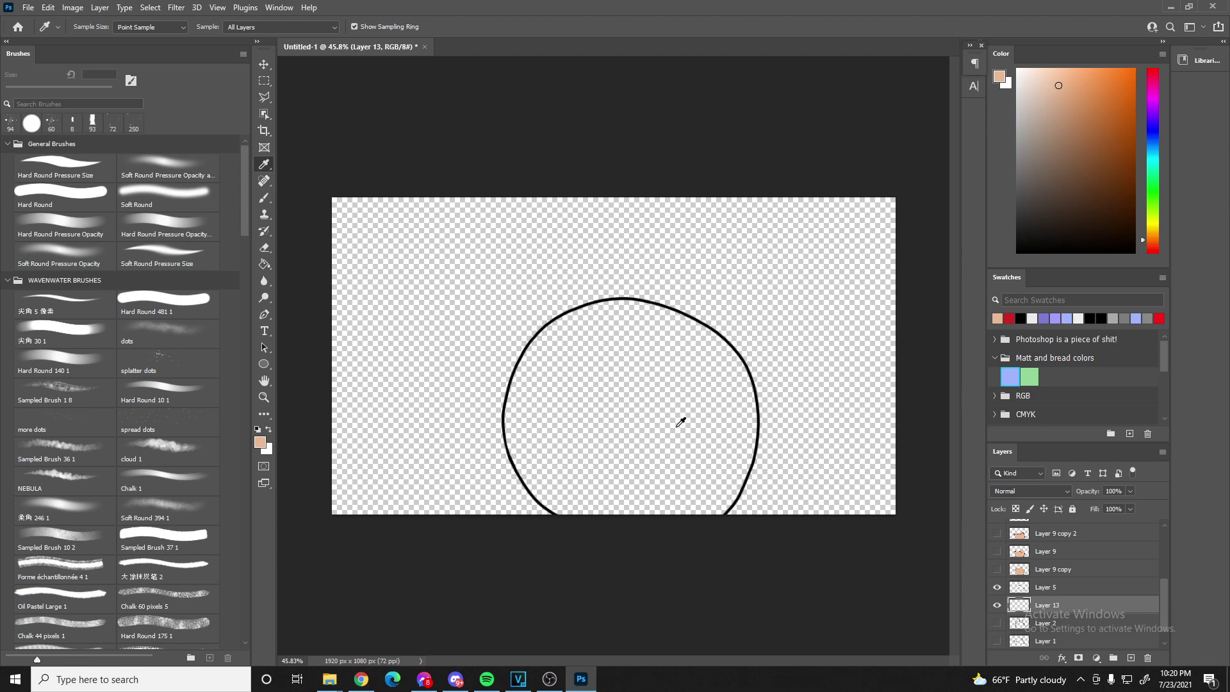
- Paint the inside of the round head outline with the skin colour using the Hard Round Pressure Size brush at 281 px
{"action": "key", "text": "b"}
{"action": "left_click", "coordinate": [42, 180]}
{"action": "left_click_drag", "start_coordinate": [44, 92], "coordinate": [89, 92]}
{"action": "left_click", "coordinate": [591, 446]}
{"action": "mouse_move", "coordinate": [582, 442]}
{"action": "left_mouse_down"}
{"action": "mouse_move", "coordinate": [604, 353]}
{"action": "mouse_move", "coordinate": [636, 346]}
{"action": "mouse_move", "coordinate": [707, 390]}
{"action": "mouse_move", "coordinate": [717, 432]}
{"action": "mouse_move", "coordinate": [682, 511]}
{"action": "mouse_move", "coordinate": [618, 427]}
{"action": "mouse_move", "coordinate": [599, 347]}
{"action": "mouse_move", "coordinate": [603, 360]}
{"action": "mouse_move", "coordinate": [587, 364]}
{"action": "mouse_move", "coordinate": [583, 350]}
{"action": "mouse_move", "coordinate": [559, 377]}
{"action": "mouse_move", "coordinate": [547, 443]}
{"action": "mouse_move", "coordinate": [624, 494]}
{"action": "left_mouse_up"}
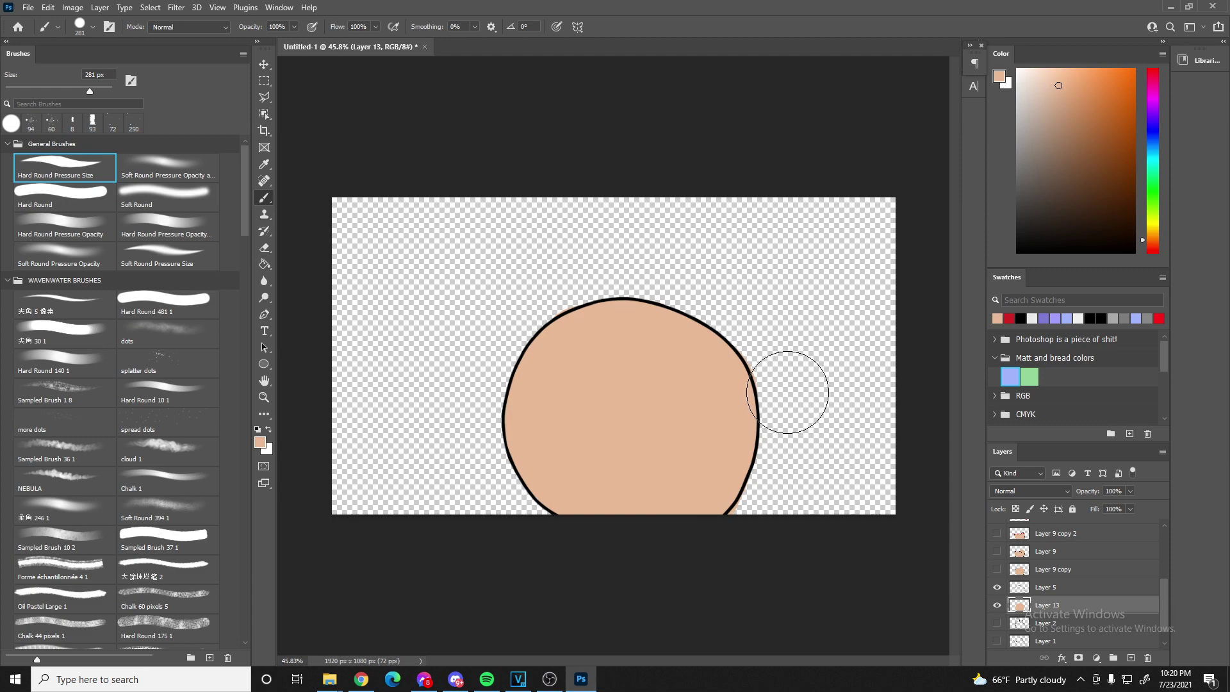
- Merge the round head outline on Layer 5 with the skin-coloured fill on Layer 13
{"action": "scroll", "coordinate": [634, 403], "scroll_direction": "down", "scroll_amount": 3}
{"action": "scroll", "coordinate": [632, 404], "scroll_direction": "up", "scroll_amount": 4}
{"action": "scroll", "coordinate": [750, 438], "scroll_direction": "down", "scroll_amount": 1}
{"action": "left_click", "coordinate": [997, 587]}
{"action": "left_click", "coordinate": [996, 587]}
{"action": "right_click", "coordinate": [1066, 593]}
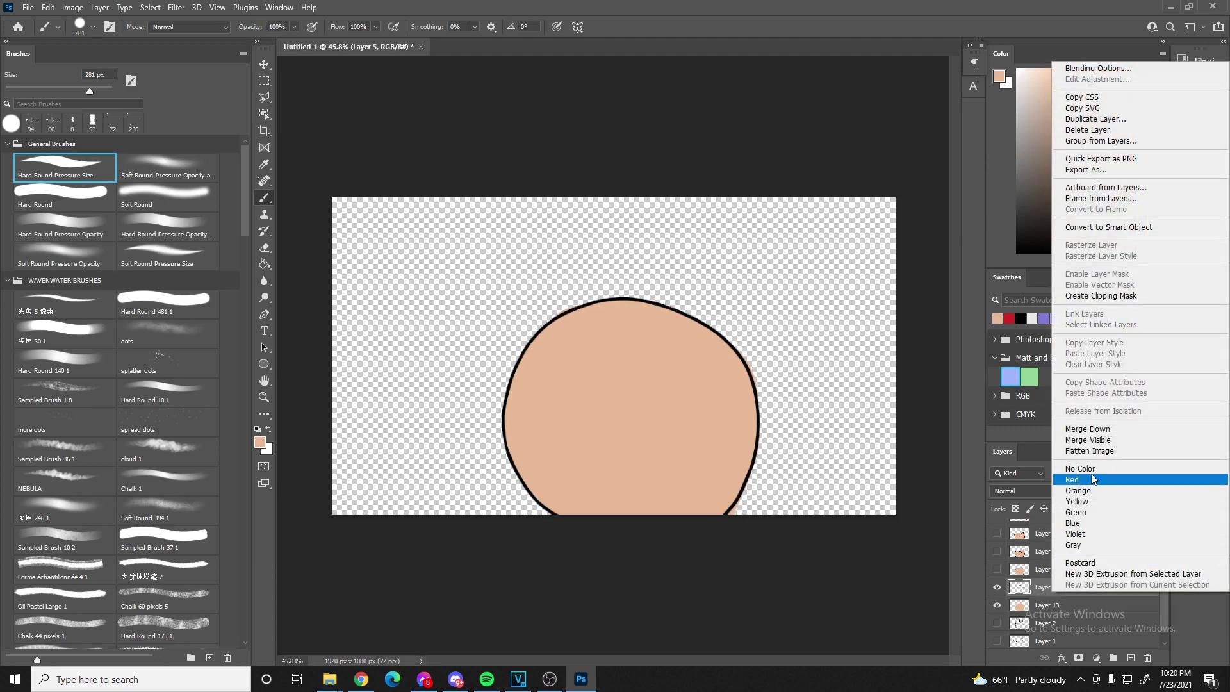
{"action": "left_click", "coordinate": [1087, 442]}
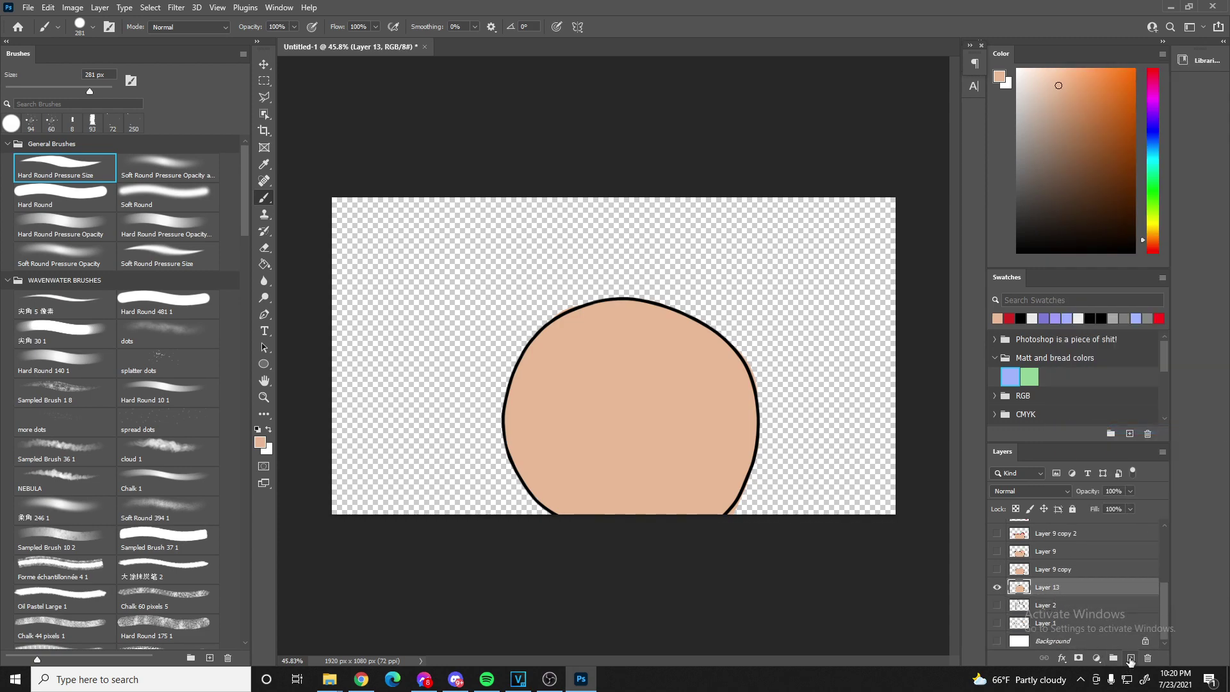
- Add a new layer above the merged round head and reset the foreground colour to black
{"action": "left_click", "coordinate": [1130, 657]}
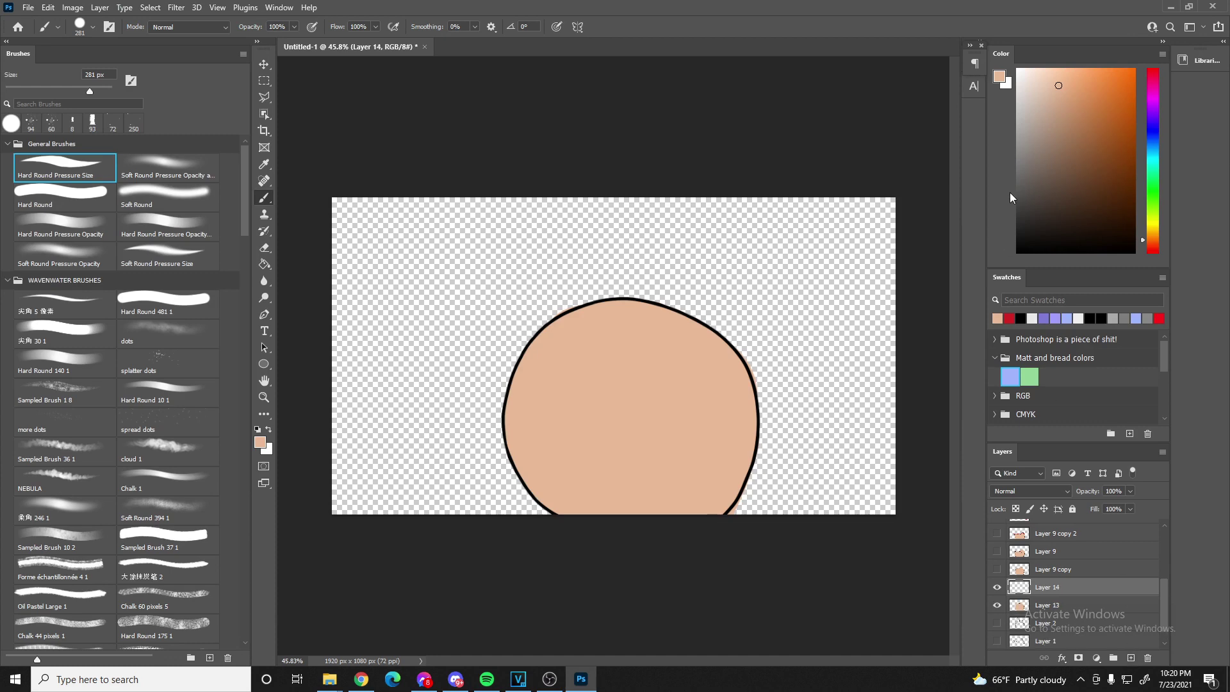
{"action": "key", "text": "d"}
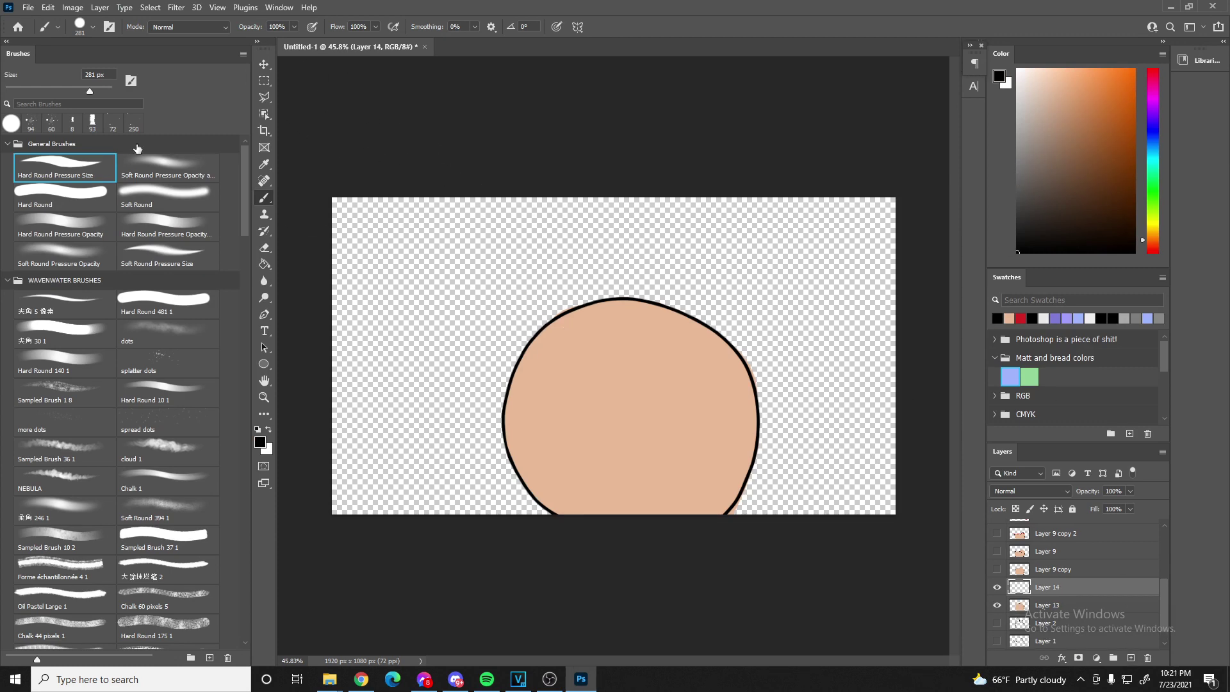
- Set the brush size to 10 px, try a curved stroke across the head's upper part, and undo it
{"action": "left_click", "coordinate": [12, 75]}
{"action": "type", "text": "1"}
{"action": "mouse_move", "coordinate": [626, 328]}
{"action": "left_mouse_down"}
{"action": "mouse_move", "coordinate": [671, 358]}
{"action": "mouse_move", "coordinate": [714, 360]}
{"action": "left_mouse_up"}
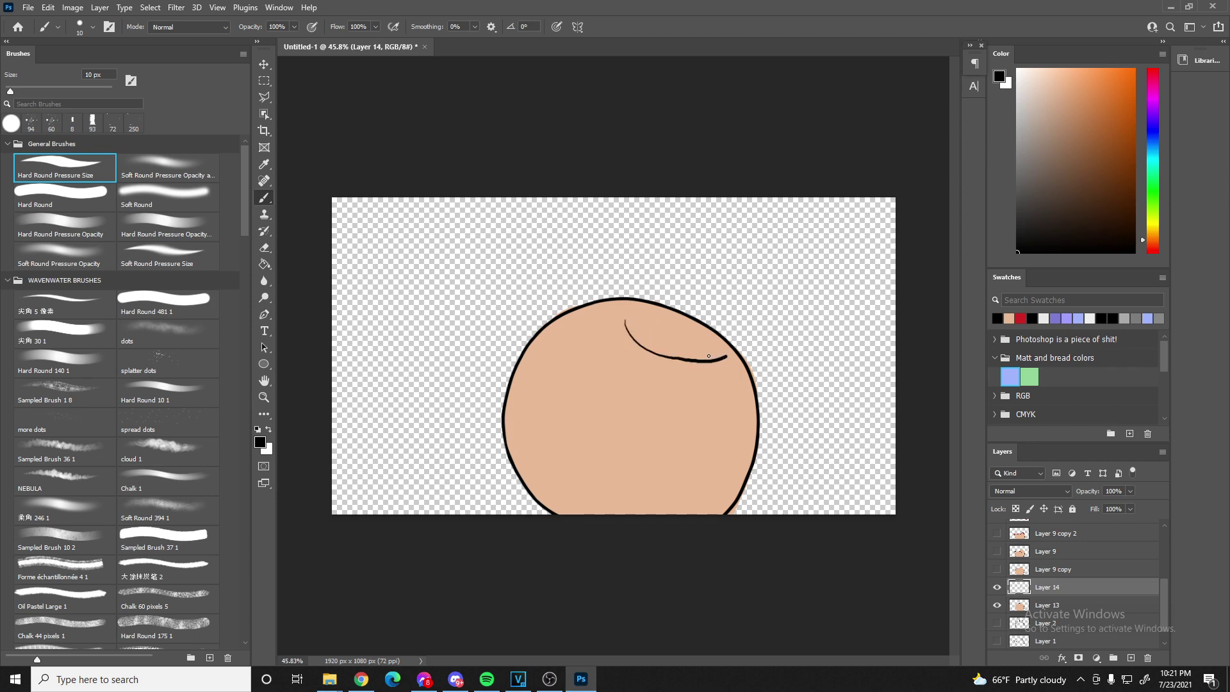
{"action": "key", "text": "ctrl+z"}
- Show the faint sketch on Layer 2 as a guide and make Layer 14 the active layer
{"action": "left_click", "coordinate": [998, 624]}
{"action": "left_click", "coordinate": [1022, 624]}
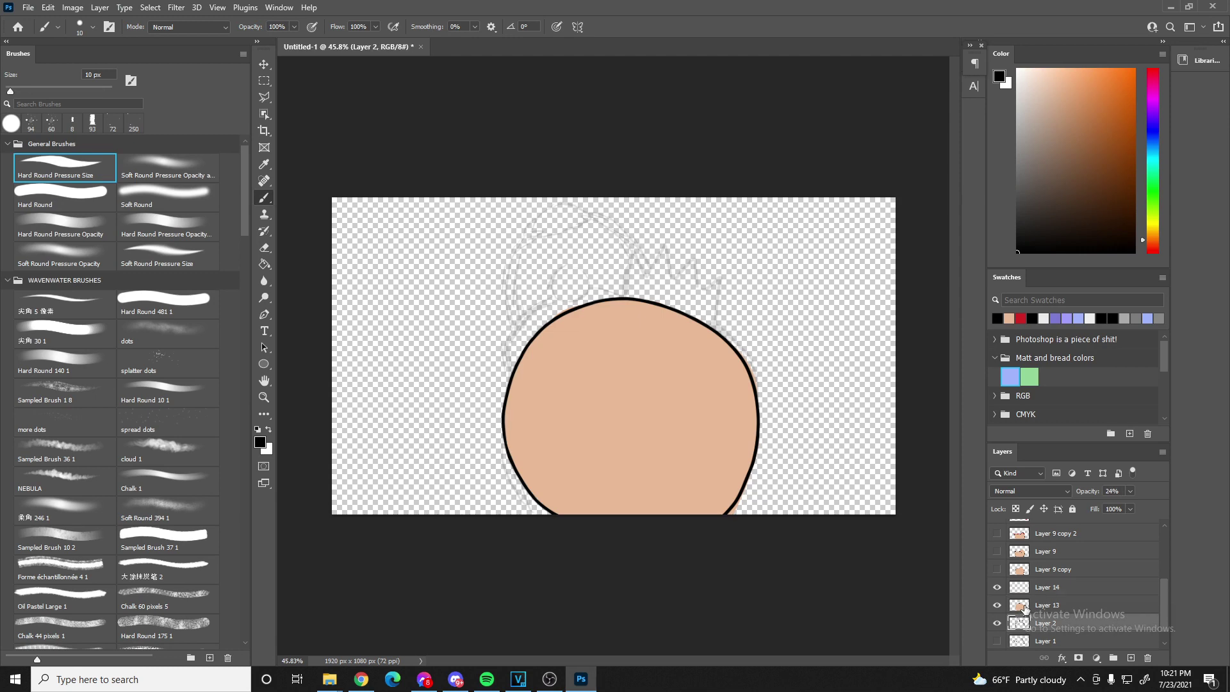
{"action": "left_click", "coordinate": [1024, 607]}
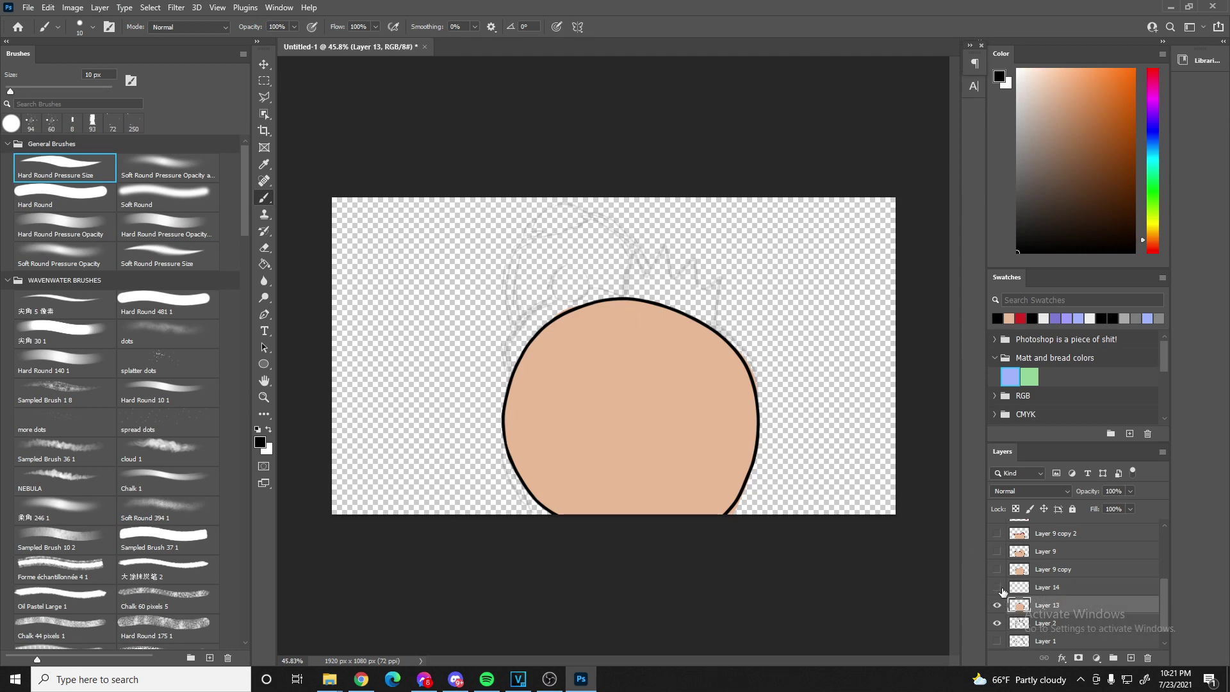
{"action": "left_click", "coordinate": [1019, 587]}
- Set brush smoothing to 100% and outline a four-pointed crown in black on the head's upper right side, following the sketch
{"action": "left_click_drag", "start_coordinate": [632, 327], "coordinate": [634, 247]}
{"action": "key", "text": "ctrl+z"}
{"action": "left_click_drag", "start_coordinate": [427, 28], "coordinate": [547, 57]}
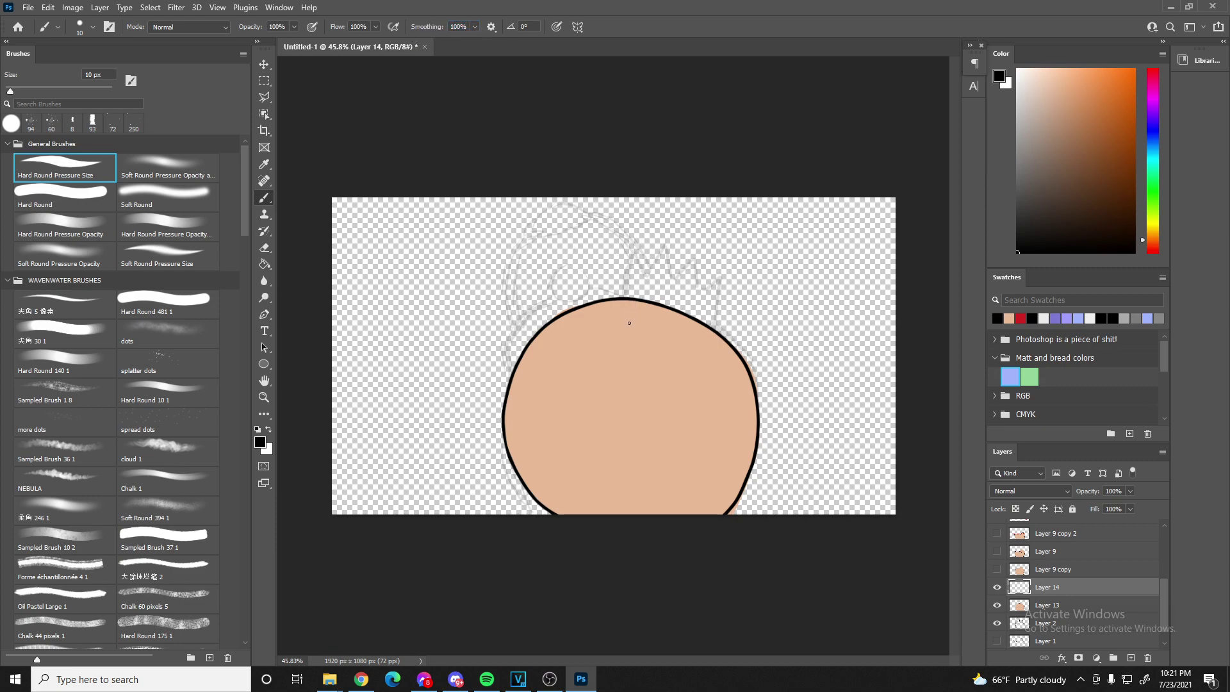
{"action": "mouse_move", "coordinate": [642, 340]}
{"action": "left_mouse_down"}
{"action": "mouse_move", "coordinate": [691, 345]}
{"action": "mouse_move", "coordinate": [713, 334]}
{"action": "left_mouse_up"}
{"action": "left_click_drag", "start_coordinate": [625, 285], "coordinate": [635, 241]}
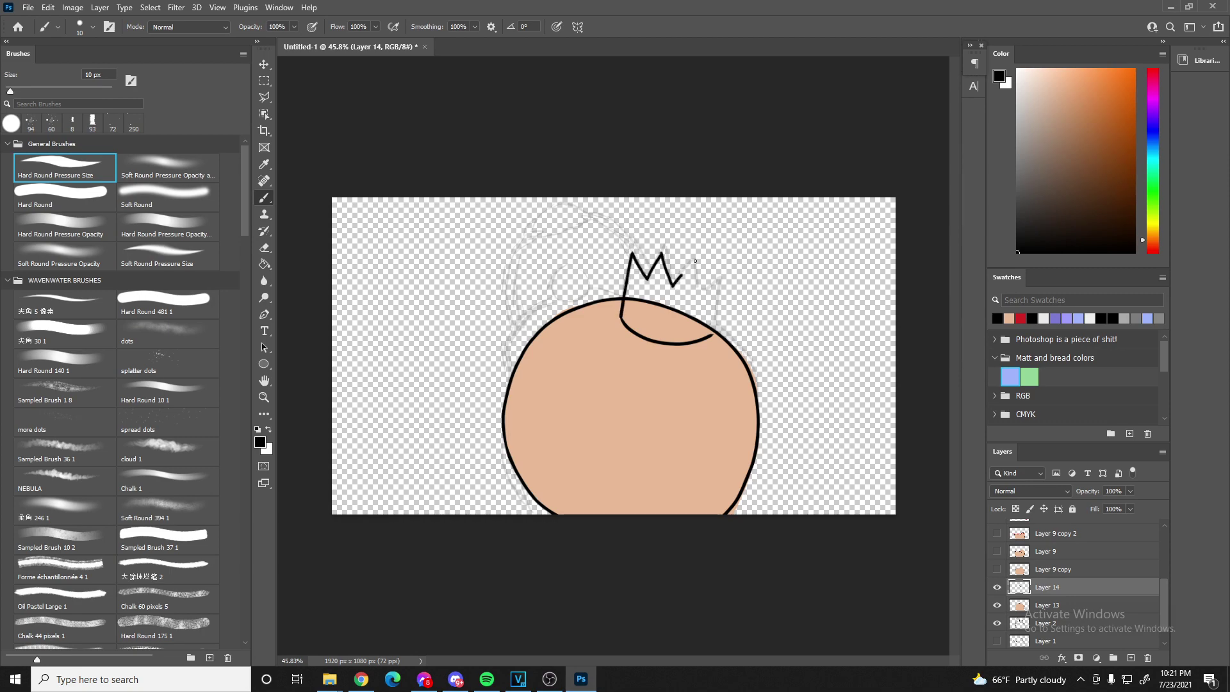
{"action": "mouse_move", "coordinate": [693, 262]}
{"action": "left_mouse_down"}
{"action": "mouse_move", "coordinate": [706, 309]}
{"action": "mouse_move", "coordinate": [700, 291]}
{"action": "mouse_move", "coordinate": [734, 270]}
{"action": "mouse_move", "coordinate": [720, 278]}
{"action": "mouse_move", "coordinate": [712, 347]}
{"action": "left_mouse_up"}
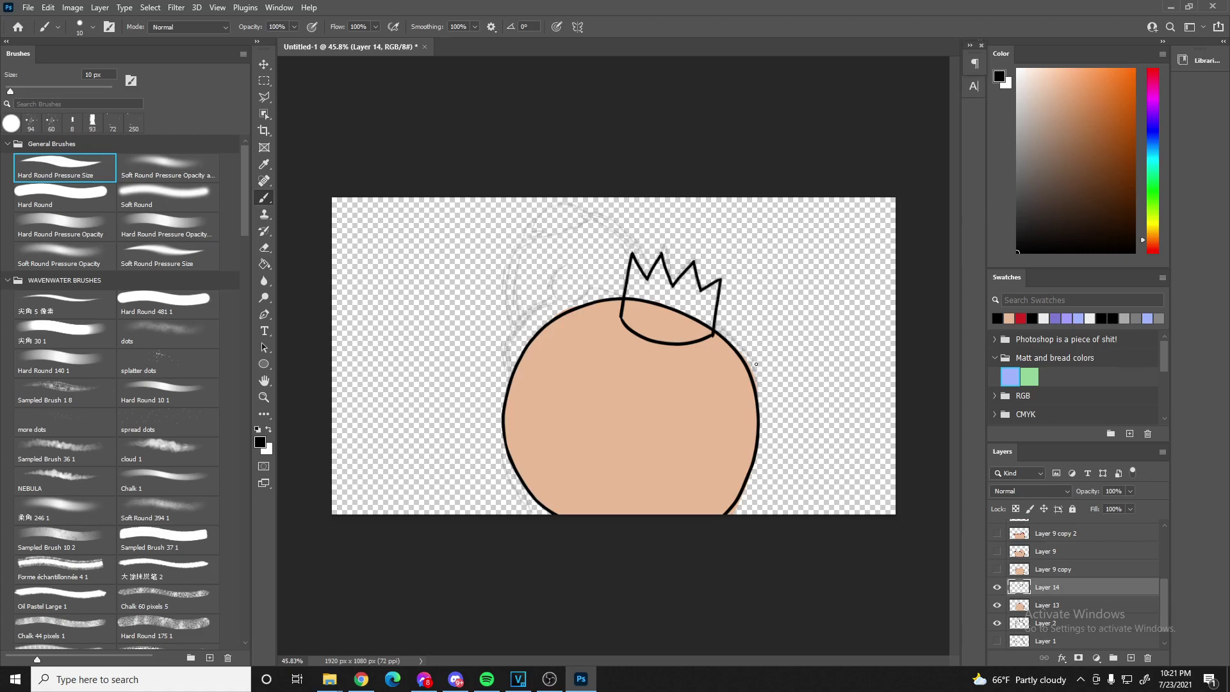
- Add a layer above Layer 13 and paint the crown's interior golden yellow with an 81 px brush
{"action": "left_click", "coordinate": [1066, 605]}
{"action": "left_click", "coordinate": [1130, 658]}
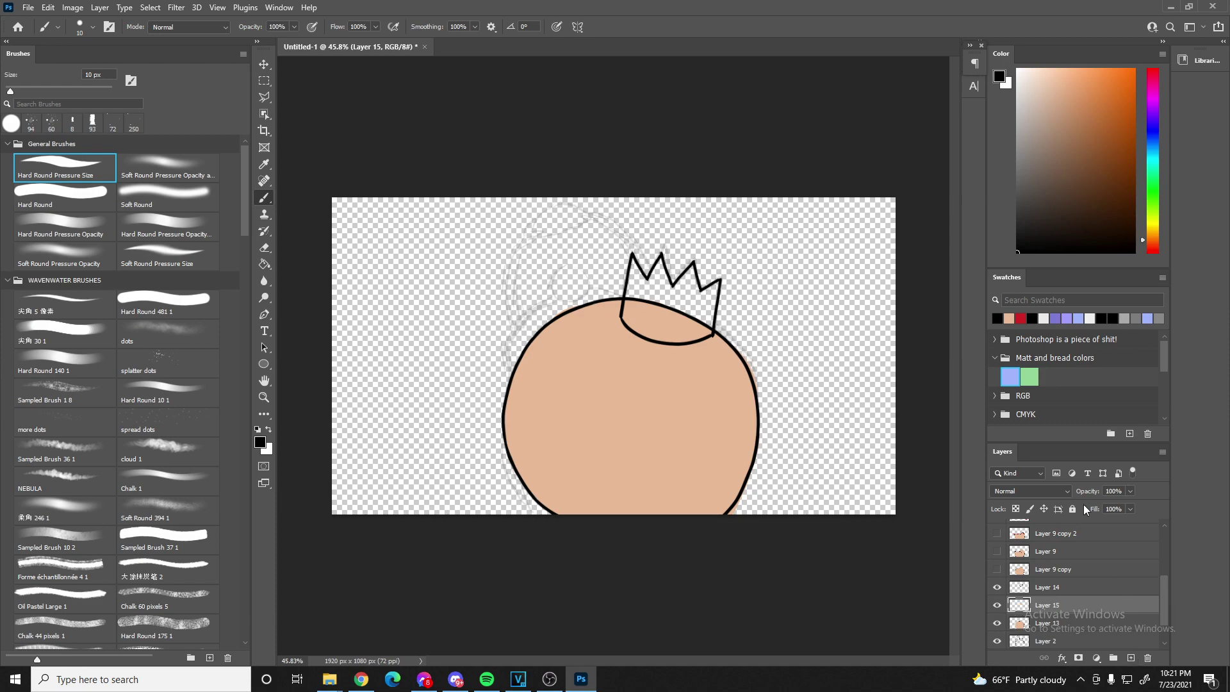
{"action": "left_click_drag", "start_coordinate": [1142, 240], "coordinate": [1143, 230]}
{"action": "mouse_move", "coordinate": [1074, 68]}
{"action": "left_mouse_down"}
{"action": "mouse_move", "coordinate": [1062, 54]}
{"action": "mouse_move", "coordinate": [1083, 59]}
{"action": "left_mouse_up"}
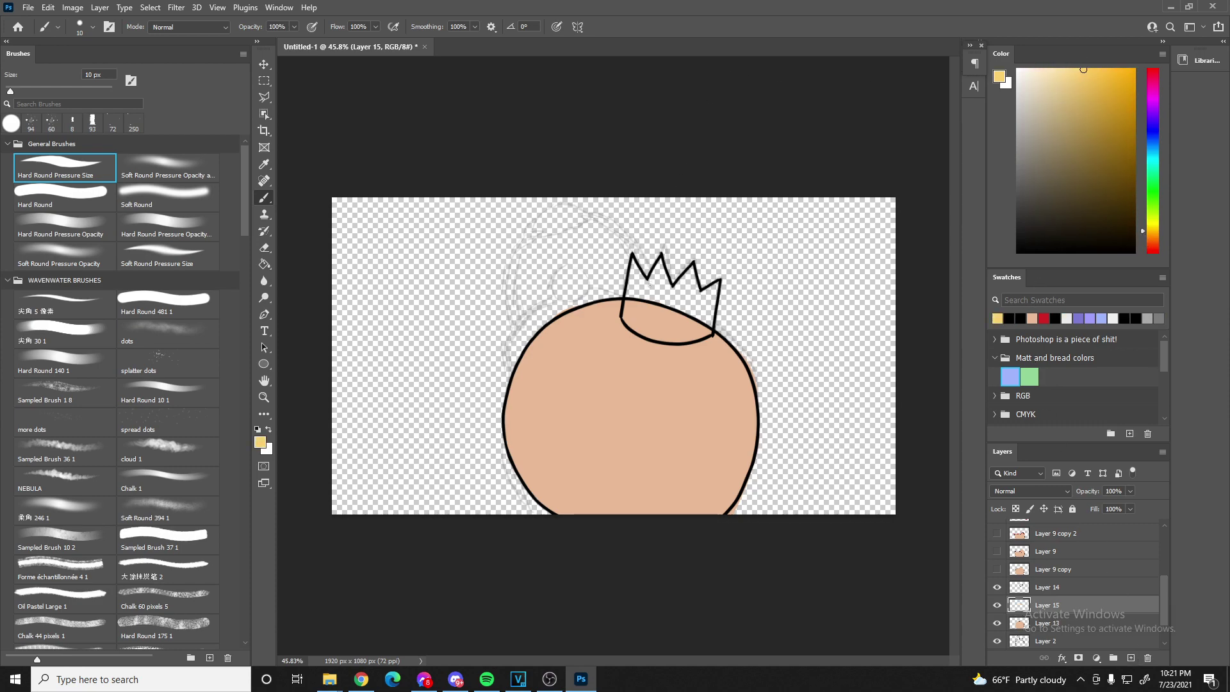
{"action": "left_click_drag", "start_coordinate": [10, 92], "coordinate": [48, 92]}
{"action": "mouse_move", "coordinate": [644, 323]}
{"action": "left_mouse_down"}
{"action": "mouse_move", "coordinate": [632, 259]}
{"action": "mouse_move", "coordinate": [661, 297]}
{"action": "mouse_move", "coordinate": [667, 275]}
{"action": "mouse_move", "coordinate": [698, 266]}
{"action": "mouse_move", "coordinate": [673, 295]}
{"action": "mouse_move", "coordinate": [700, 312]}
{"action": "mouse_move", "coordinate": [712, 286]}
{"action": "mouse_move", "coordinate": [707, 343]}
{"action": "mouse_move", "coordinate": [622, 315]}
{"action": "mouse_move", "coordinate": [619, 305]}
{"action": "mouse_move", "coordinate": [657, 315]}
{"action": "mouse_move", "coordinate": [647, 294]}
{"action": "mouse_move", "coordinate": [704, 314]}
{"action": "mouse_move", "coordinate": [682, 282]}
{"action": "left_mouse_up"}
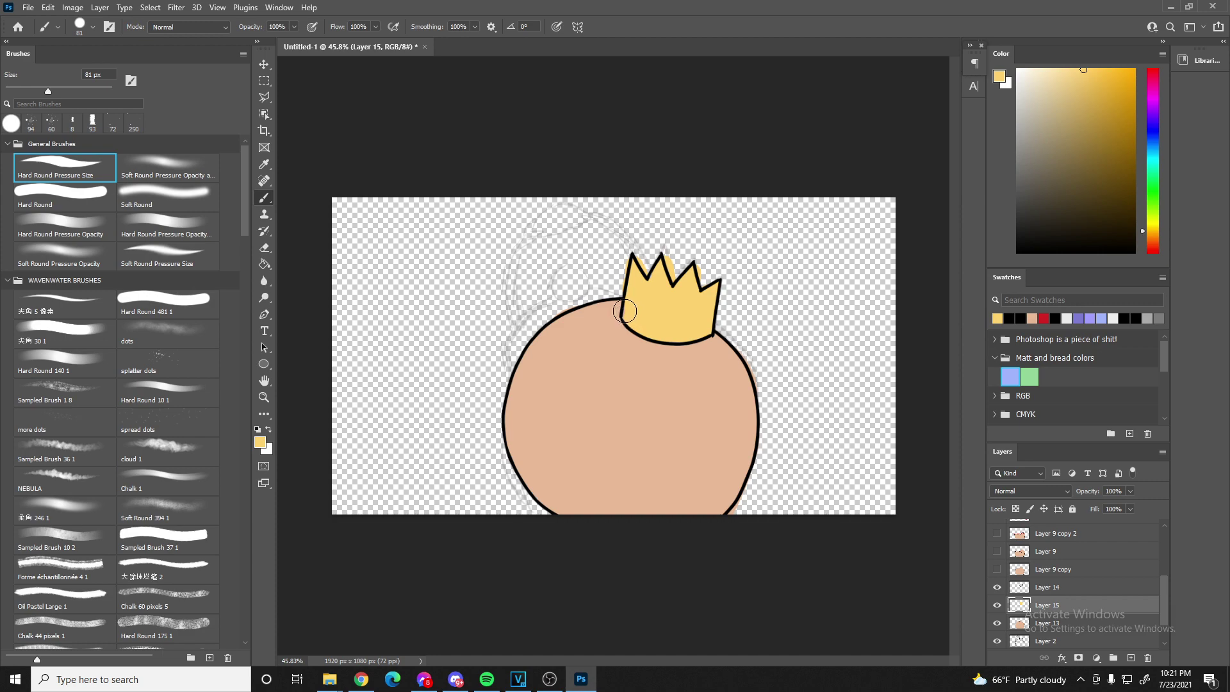
- Merge the crown outline on Layer 14 down into the yellow fill on Layer 15
{"action": "scroll", "coordinate": [694, 378], "scroll_direction": "down", "scroll_amount": 2}
{"action": "scroll", "coordinate": [659, 392], "scroll_direction": "up", "scroll_amount": 1}
{"action": "scroll", "coordinate": [890, 527], "scroll_direction": "down", "scroll_amount": 1}
{"action": "scroll", "coordinate": [890, 527], "scroll_direction": "up", "scroll_amount": 1}
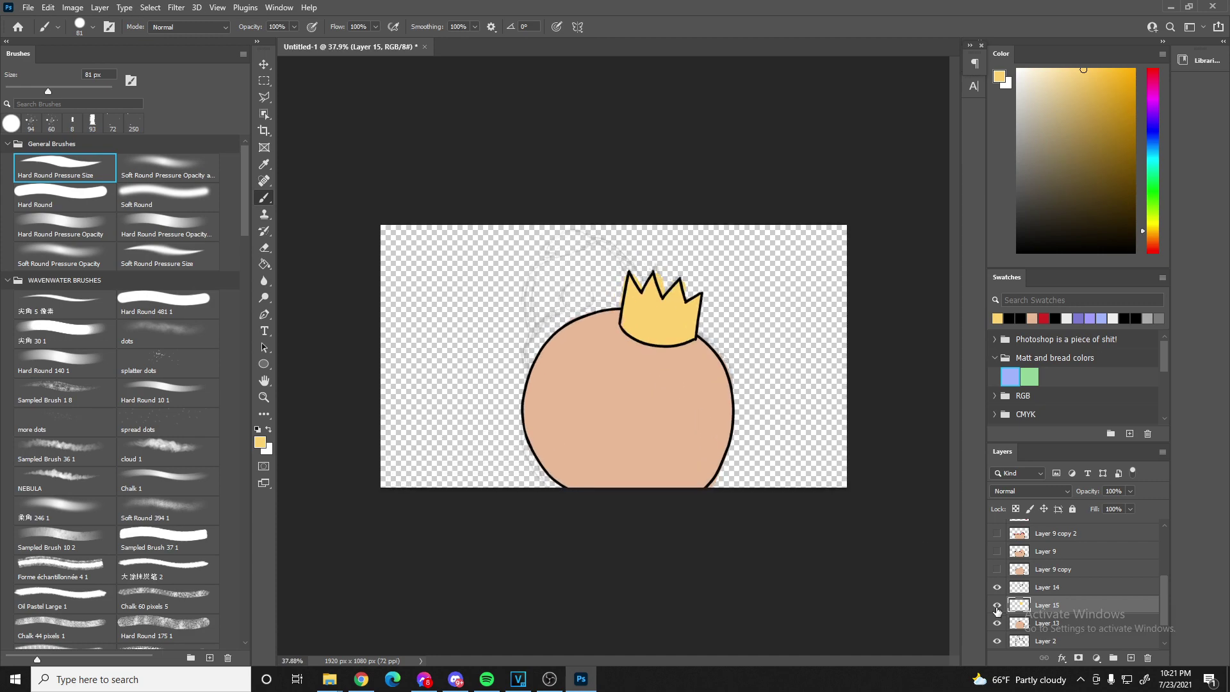
{"action": "right_click", "coordinate": [1018, 587]}
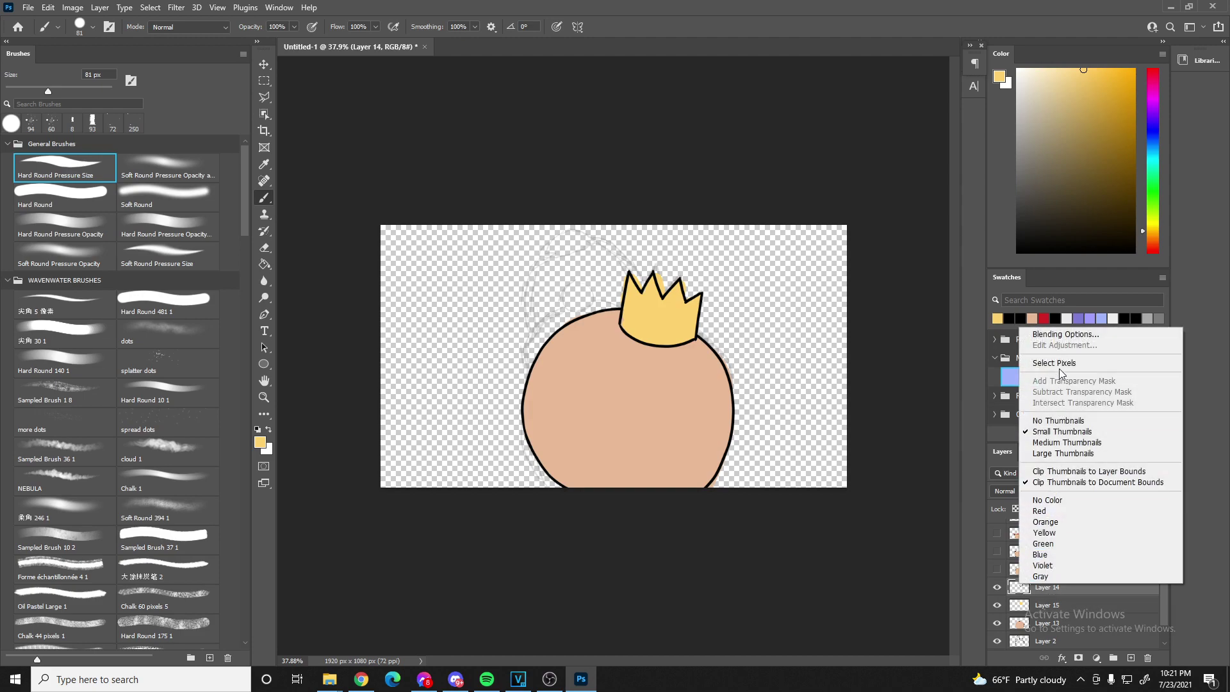
{"action": "left_click", "coordinate": [1113, 634]}
{"action": "right_click", "coordinate": [1107, 592]}
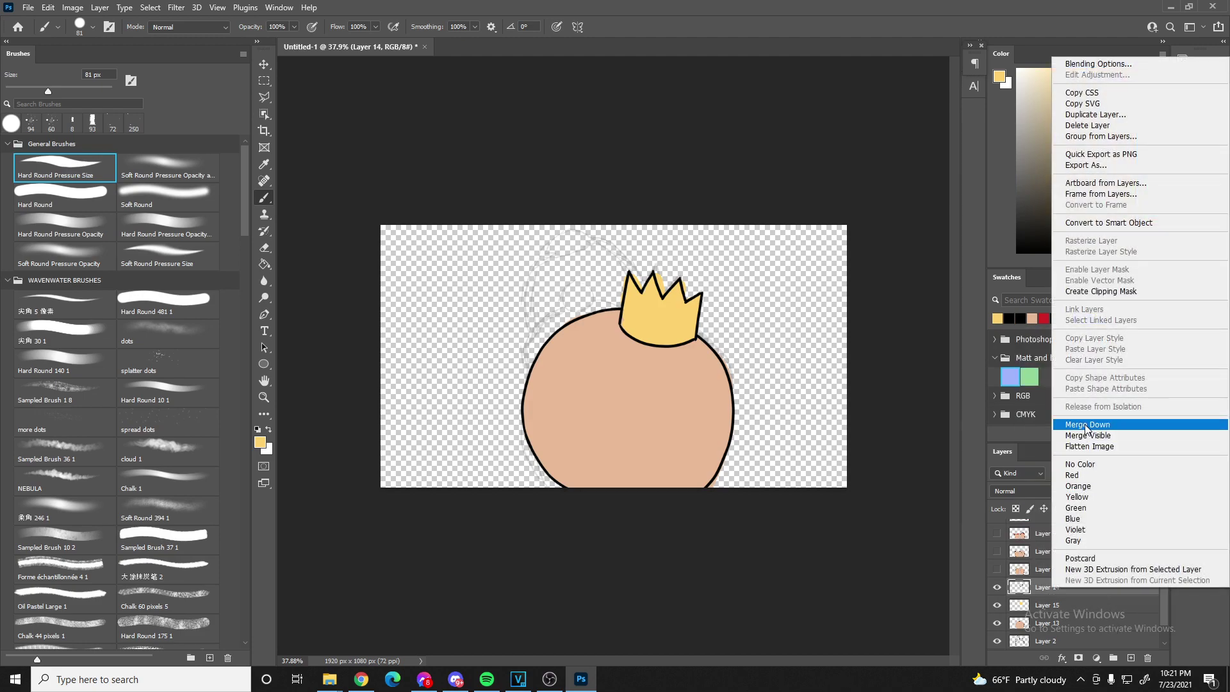
{"action": "left_click", "coordinate": [1107, 424]}
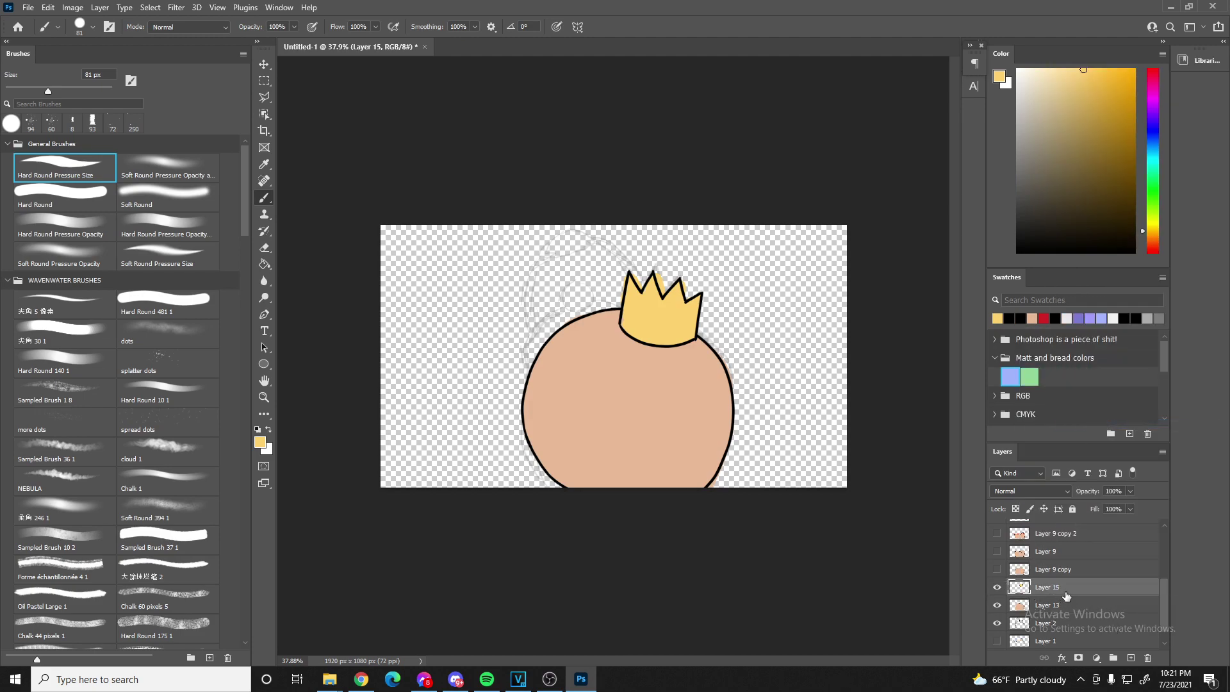
- Move the crown layer, Layer 15, directly below the blood layer and hide Layer 13
{"action": "scroll", "coordinate": [1065, 595], "scroll_direction": "up", "scroll_amount": 1}
{"action": "left_click_drag", "start_coordinate": [1051, 610], "coordinate": [1039, 553]}
{"action": "left_click", "coordinate": [997, 621]}
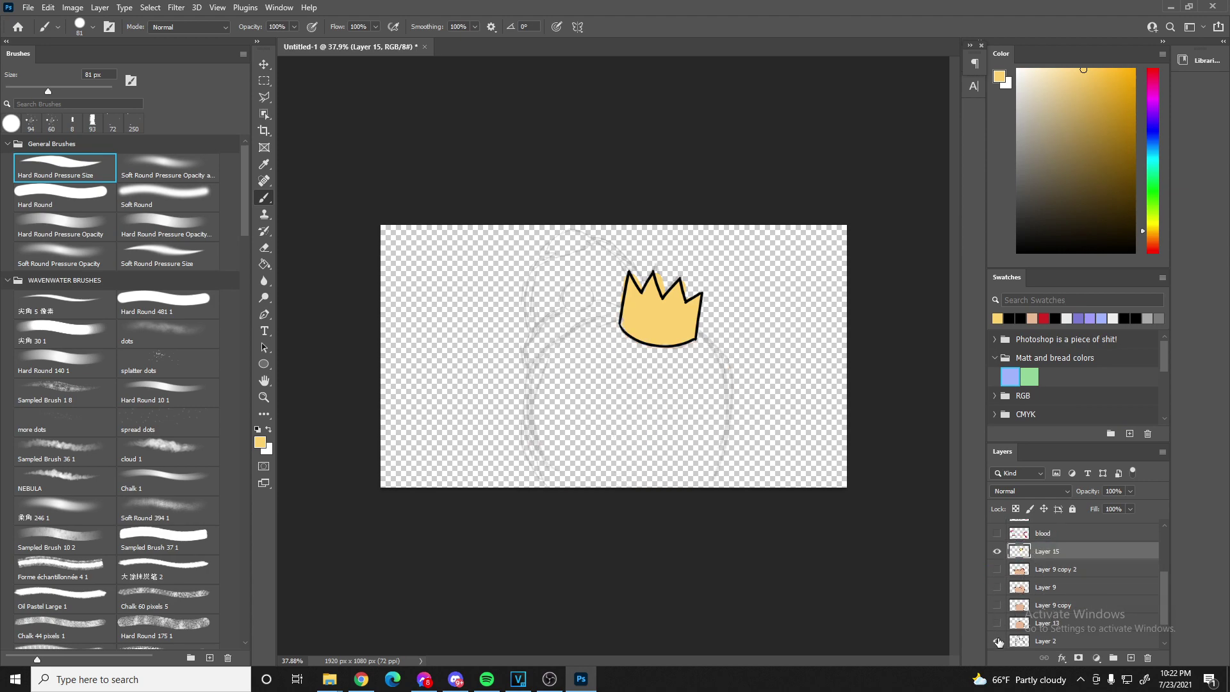
- Hide the Layer 2 sketch and the crown on Layer 15, and select Layer 13
{"action": "scroll", "coordinate": [1001, 633], "scroll_direction": "down", "scroll_amount": 2}
{"action": "left_click", "coordinate": [997, 604]}
{"action": "scroll", "coordinate": [999, 596], "scroll_direction": "up", "scroll_amount": 3}
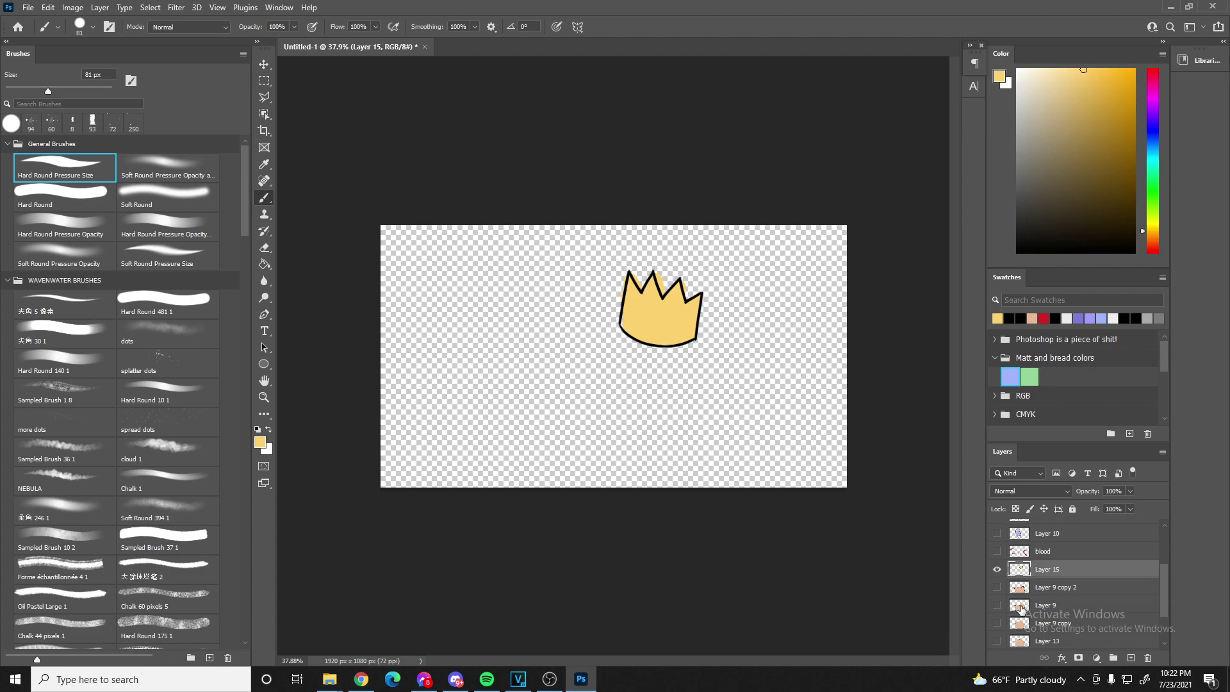
{"action": "left_click", "coordinate": [997, 568]}
{"action": "scroll", "coordinate": [1017, 586], "scroll_direction": "down", "scroll_amount": 3}
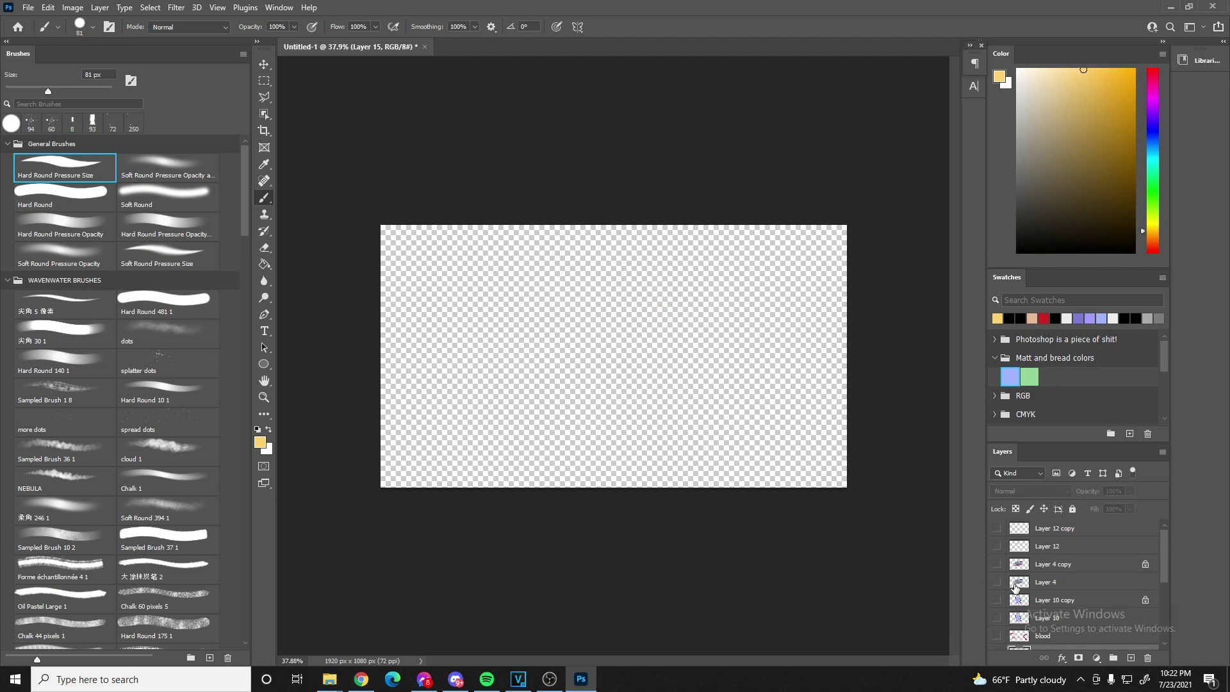
{"action": "left_click", "coordinate": [1046, 588]}
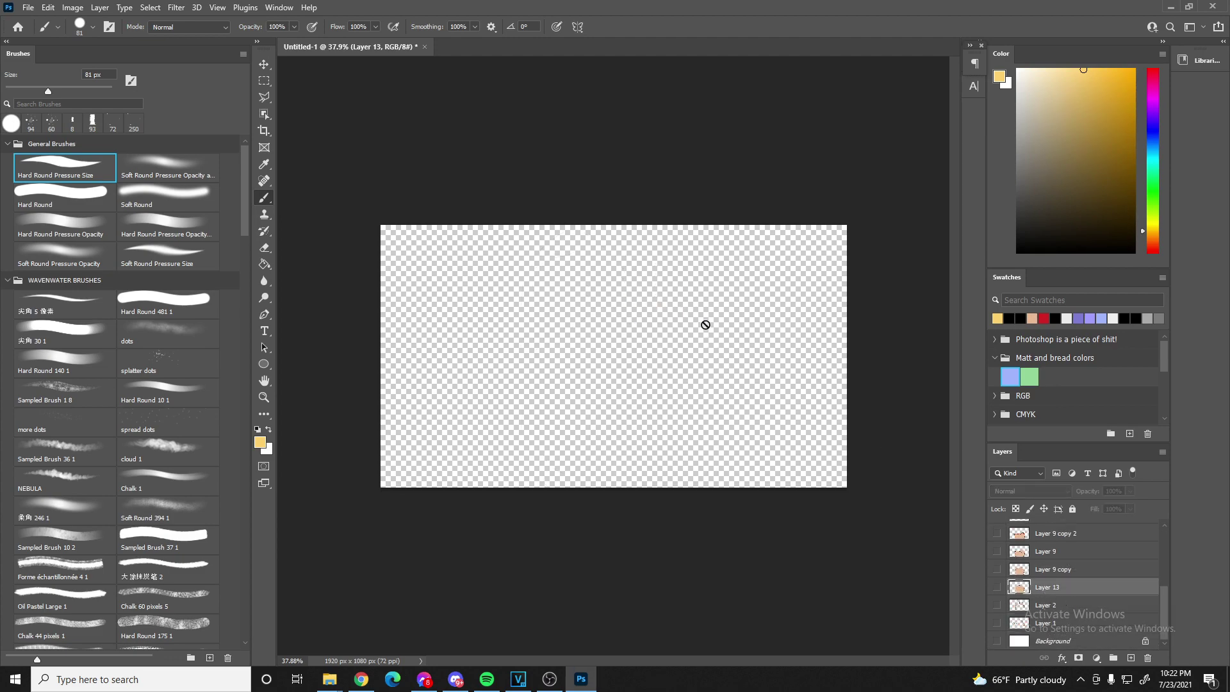
- Create a new 1920 x 1080 px document at 72 pixels/inch with a white background
{"action": "left_click", "coordinate": [25, 7]}
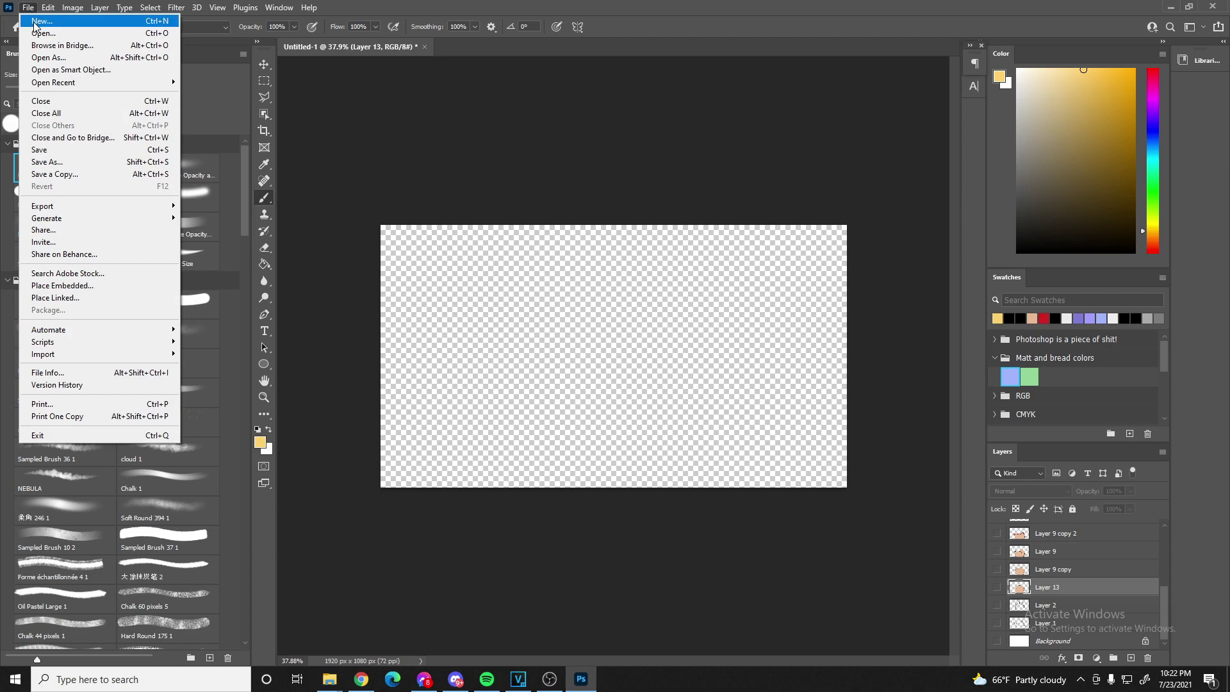
{"action": "mouse_move", "coordinate": [280, 7]}
{"action": "left_click", "coordinate": [518, 5]}
{"action": "left_click", "coordinate": [48, 7]}
{"action": "left_click", "coordinate": [40, 21]}
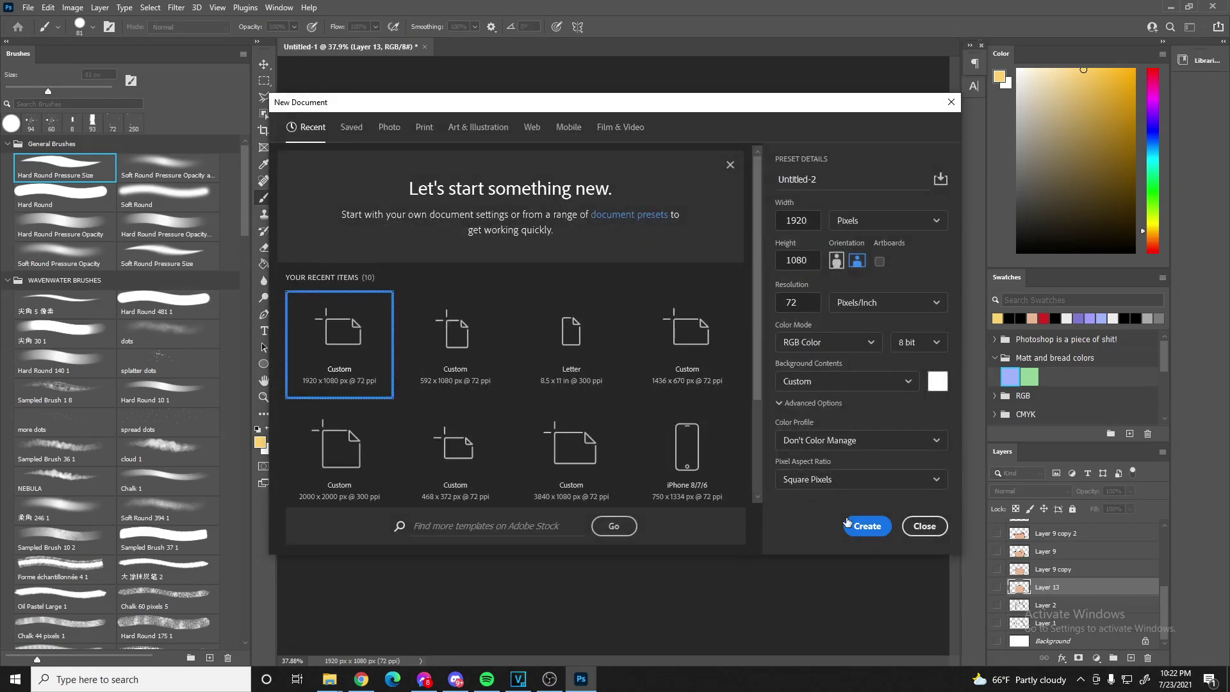
{"action": "left_click", "coordinate": [848, 524]}
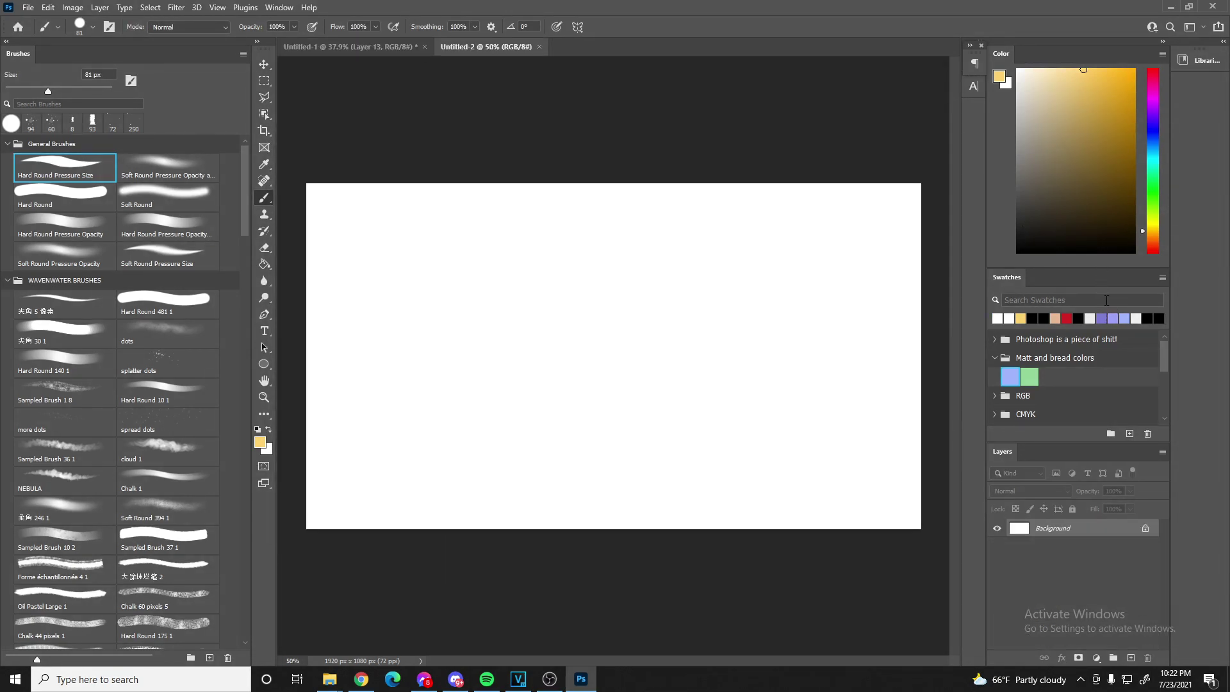
- Reset the foreground colour to black, undo the test dot, and set the brush size to 10 px
{"action": "key", "text": "d"}
{"action": "left_click", "coordinate": [357, 406]}
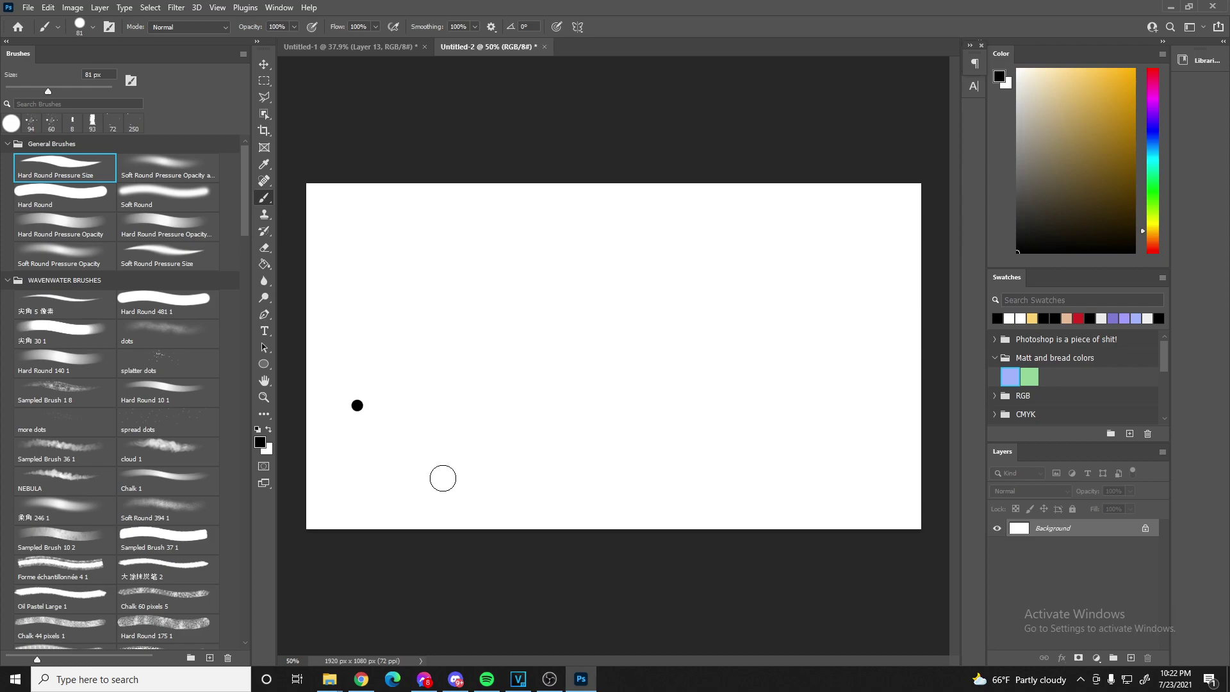
{"action": "key", "text": "ctrl+z"}
{"action": "left_click", "coordinate": [77, 77]}
{"action": "type", "text": "10"}
{"action": "left_click_drag", "start_coordinate": [450, 530], "coordinate": [541, 308]}
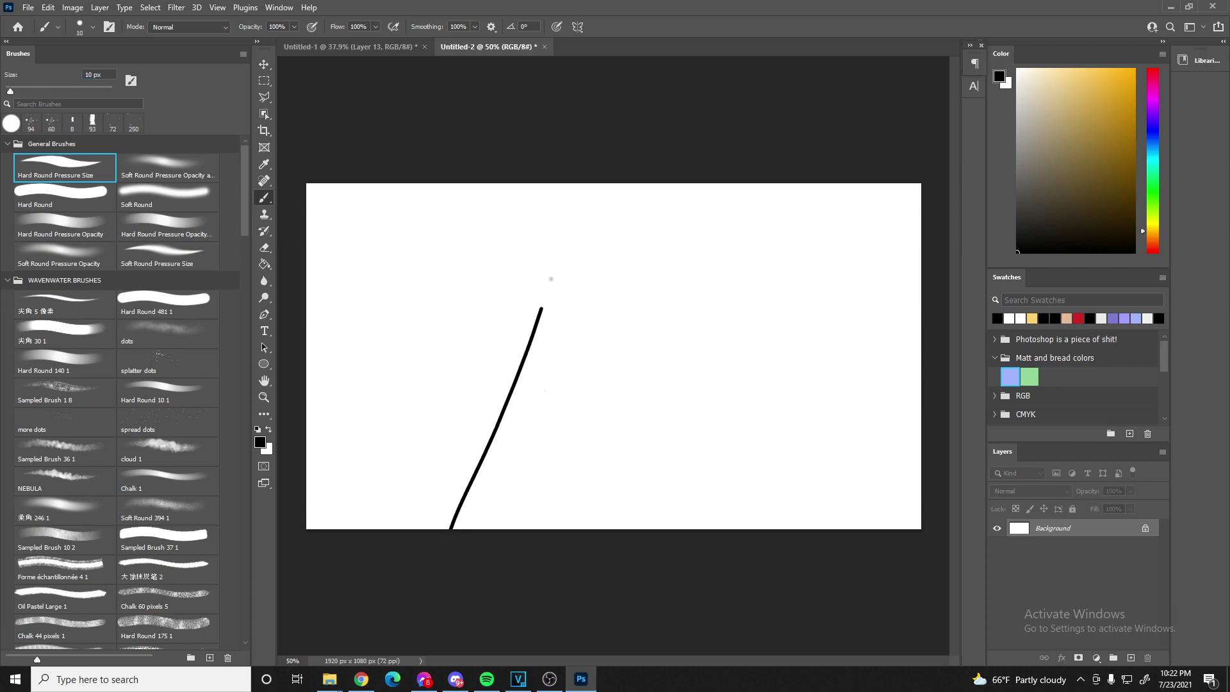
{"action": "mouse_move", "coordinate": [572, 247]}
{"action": "left_mouse_down"}
{"action": "mouse_move", "coordinate": [630, 270]}
{"action": "mouse_move", "coordinate": [604, 394]}
{"action": "mouse_move", "coordinate": [615, 394]}
{"action": "mouse_move", "coordinate": [606, 380]}
{"action": "mouse_move", "coordinate": [673, 357]}
{"action": "mouse_move", "coordinate": [601, 418]}
{"action": "left_mouse_up"}
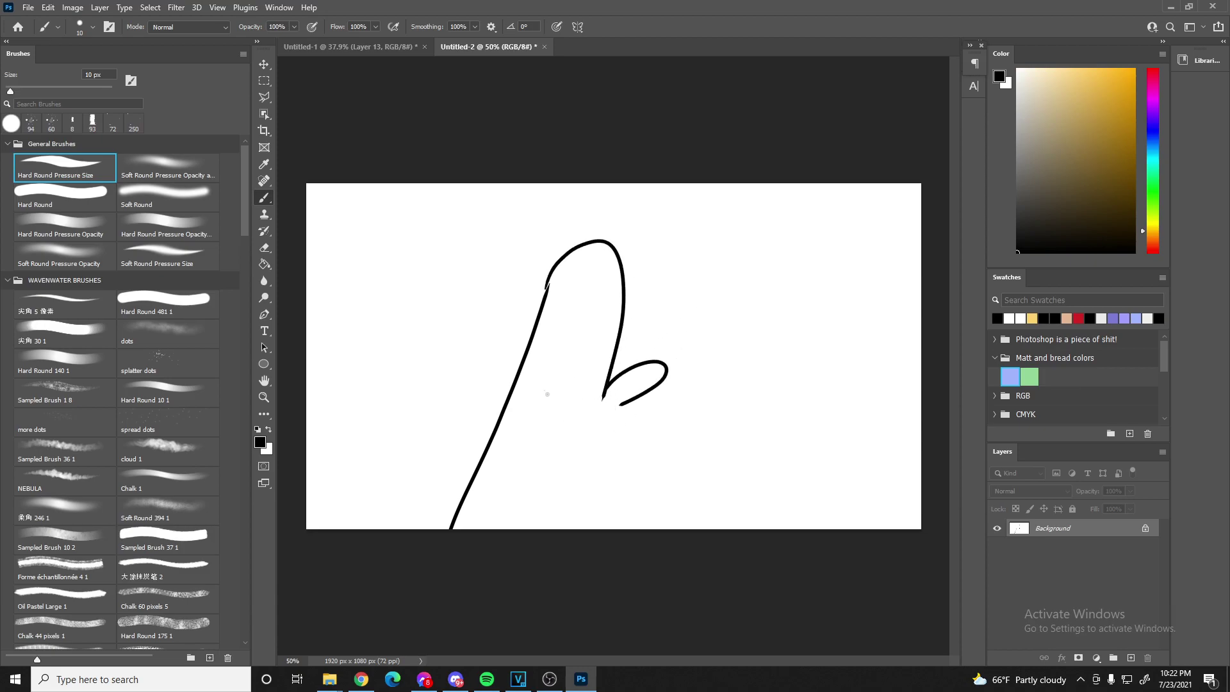
{"action": "key", "text": "ctrl+z"}
{"action": "key", "text": "ctrl+z"}
{"action": "key", "text": "ctrl+z"}
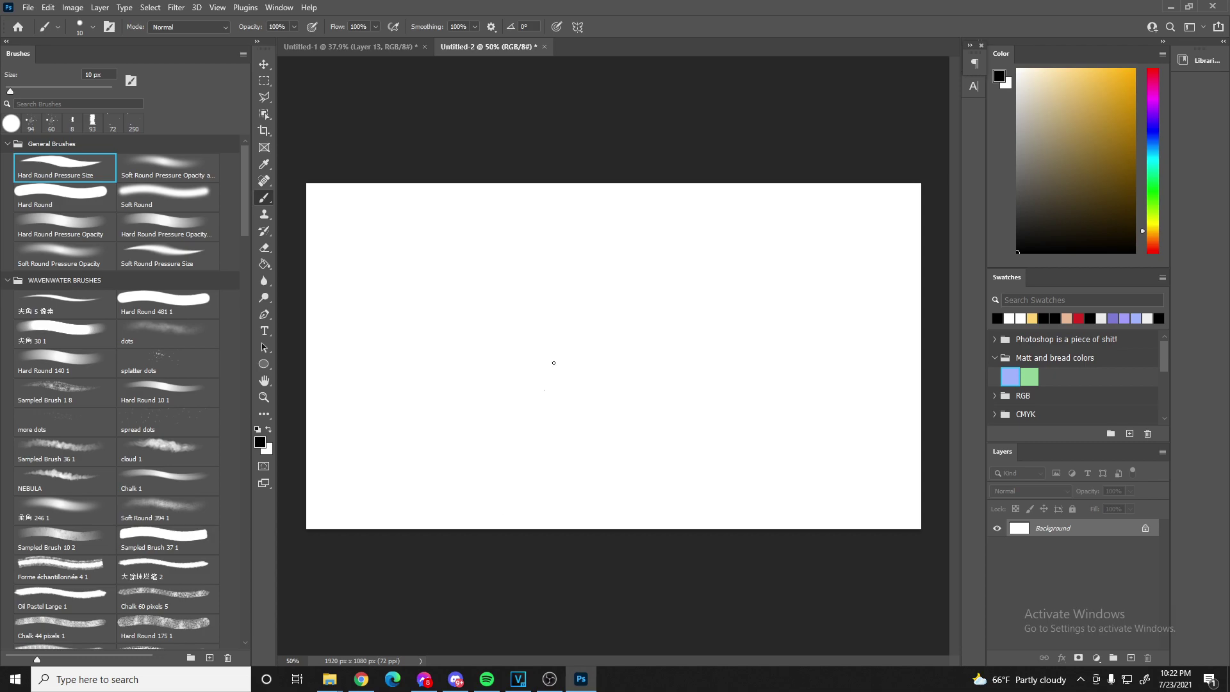
{"action": "mouse_move", "coordinate": [551, 381]}
{"action": "left_mouse_down"}
{"action": "mouse_move", "coordinate": [597, 280]}
{"action": "mouse_move", "coordinate": [628, 269]}
{"action": "mouse_move", "coordinate": [586, 360]}
{"action": "left_mouse_up"}
{"action": "key", "text": "ctrl+z"}
- Outline a two-pronged hand with a forearm rising from the canvas's lower edge, plus two wavy lines running to the upper and right edges
{"action": "mouse_move", "coordinate": [520, 346]}
{"action": "left_mouse_down"}
{"action": "mouse_move", "coordinate": [609, 248]}
{"action": "mouse_move", "coordinate": [655, 241]}
{"action": "mouse_move", "coordinate": [634, 351]}
{"action": "mouse_move", "coordinate": [731, 331]}
{"action": "mouse_move", "coordinate": [727, 363]}
{"action": "mouse_move", "coordinate": [570, 392]}
{"action": "left_mouse_up"}
{"action": "mouse_move", "coordinate": [524, 344]}
{"action": "left_mouse_down"}
{"action": "mouse_move", "coordinate": [485, 422]}
{"action": "mouse_move", "coordinate": [450, 578]}
{"action": "left_mouse_up"}
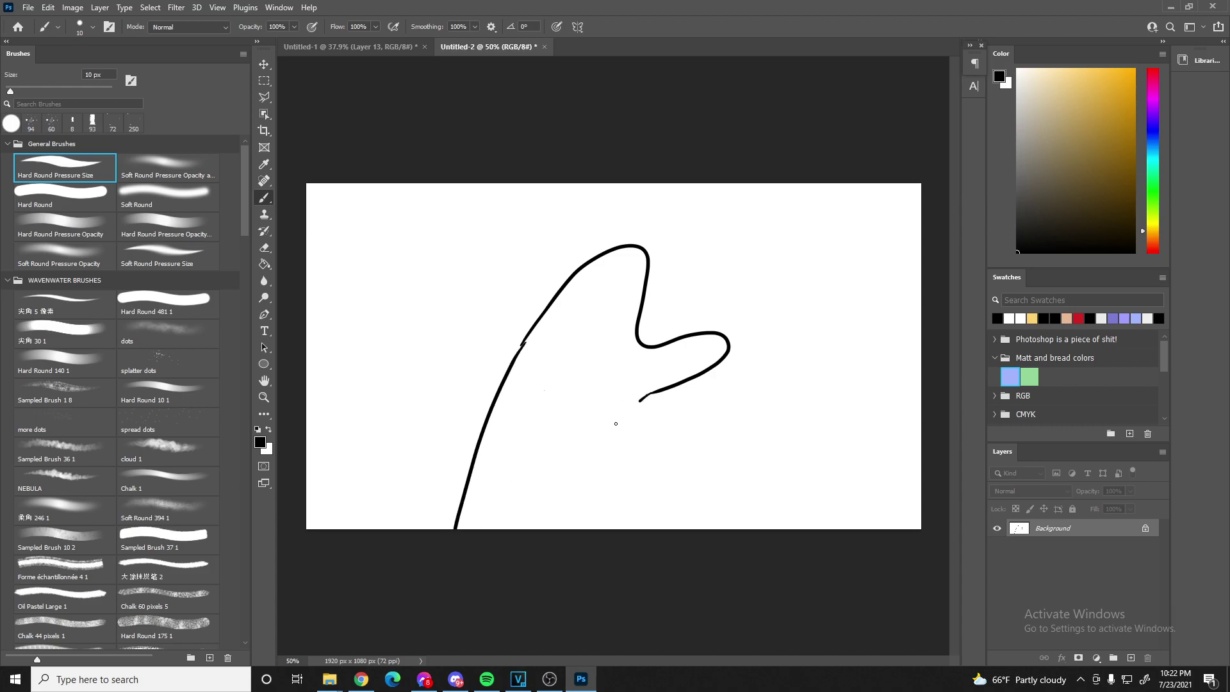
{"action": "left_click_drag", "start_coordinate": [646, 394], "coordinate": [537, 597]}
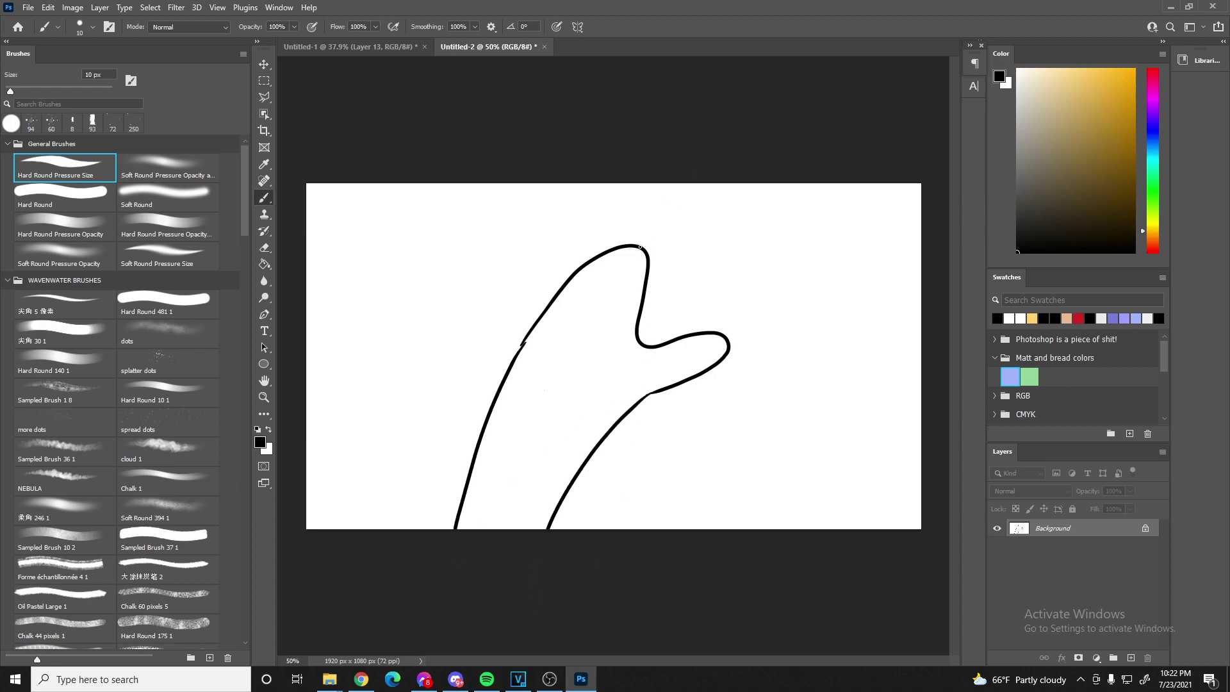
{"action": "left_click_drag", "start_coordinate": [640, 248], "coordinate": [781, 159]}
{"action": "mouse_move", "coordinate": [701, 380]}
{"action": "left_mouse_down"}
{"action": "mouse_move", "coordinate": [850, 378]}
{"action": "mouse_move", "coordinate": [935, 352]}
{"action": "left_mouse_up"}
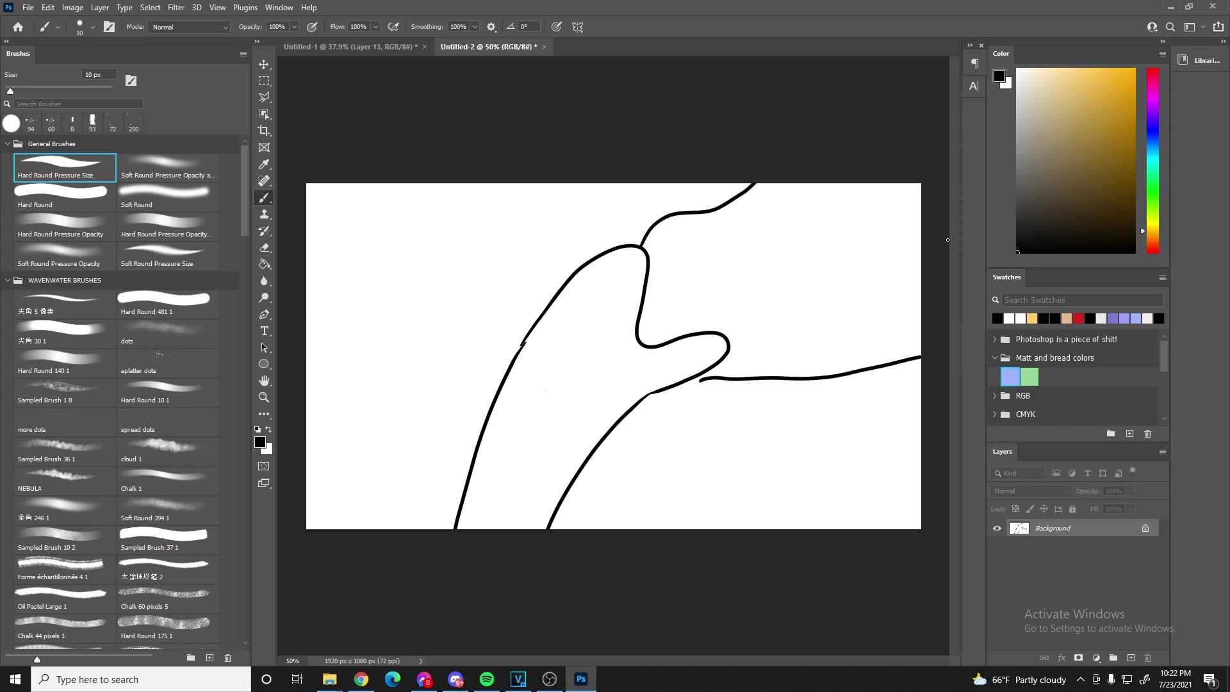
- Switch to the Untitled-1 document and show the head on Layer 13
{"action": "left_click", "coordinate": [326, 47]}
{"action": "scroll", "coordinate": [1020, 608], "scroll_direction": "up", "scroll_amount": 1}
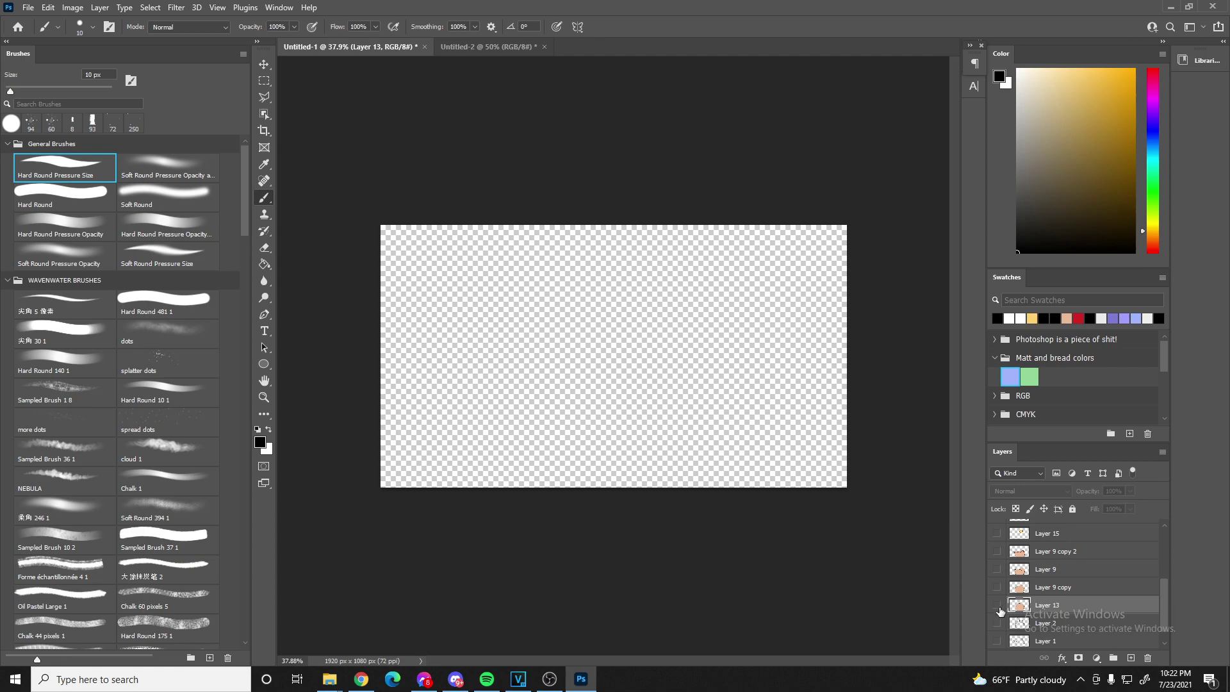
{"action": "left_click", "coordinate": [997, 606]}
{"action": "left_click", "coordinate": [29, 7]}
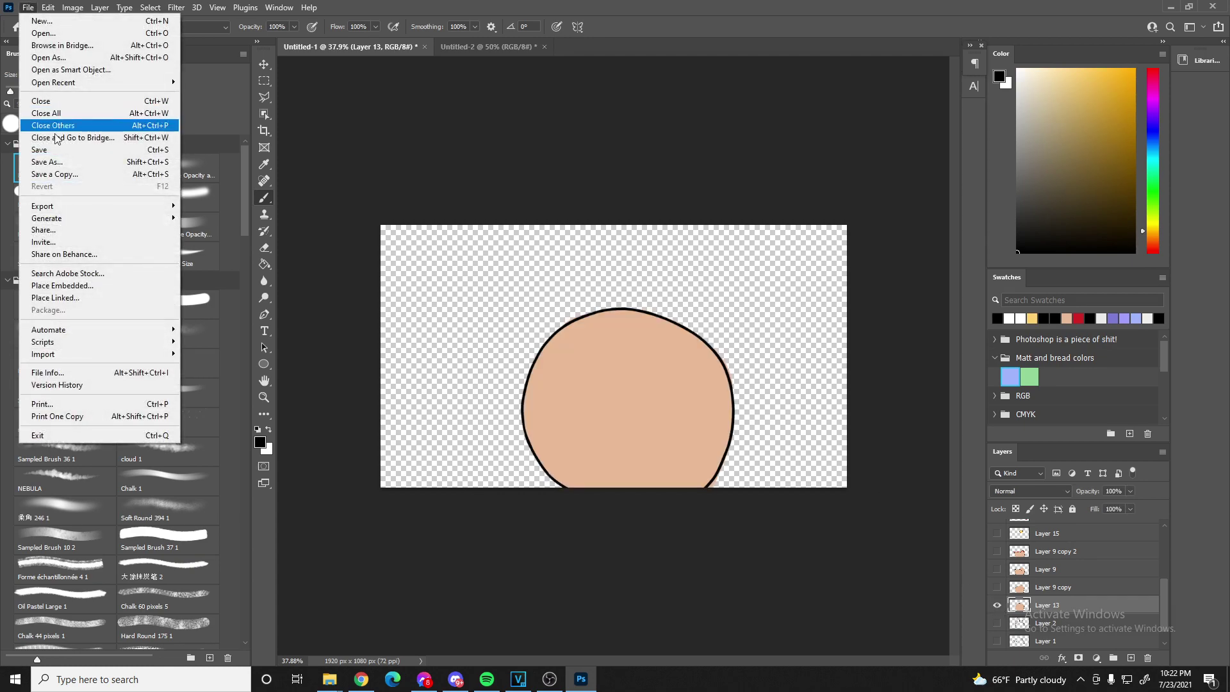
{"action": "left_click", "coordinate": [619, 6]}
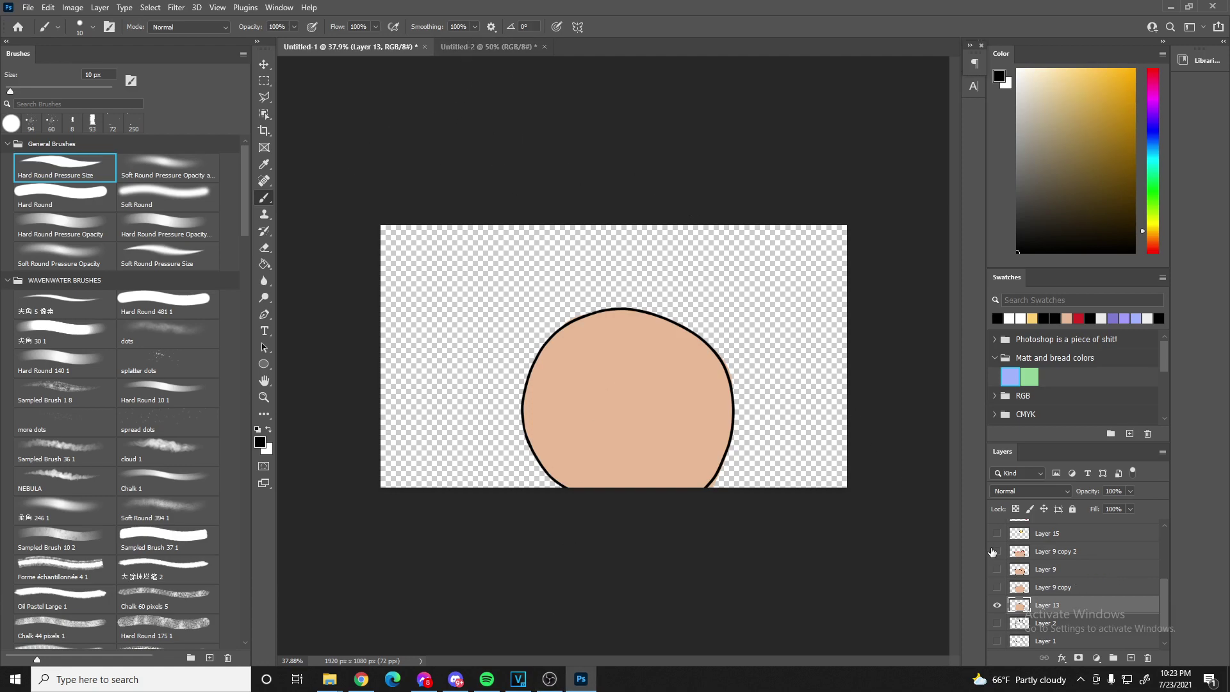
- Hide Layer 13 and show Layer 9 copy 2, Layer 4 and the blood layer
{"action": "left_click", "coordinate": [997, 604]}
{"action": "left_click", "coordinate": [996, 551]}
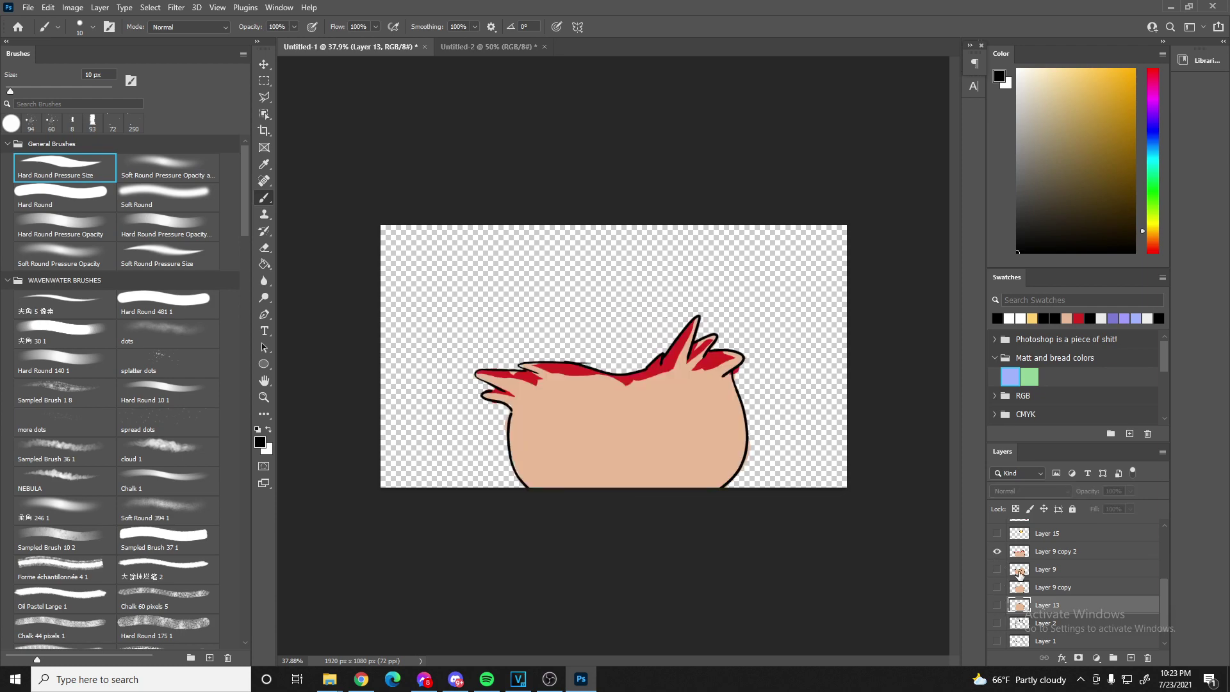
{"action": "scroll", "coordinate": [1019, 574], "scroll_direction": "up", "scroll_amount": 2}
{"action": "left_click", "coordinate": [997, 533]}
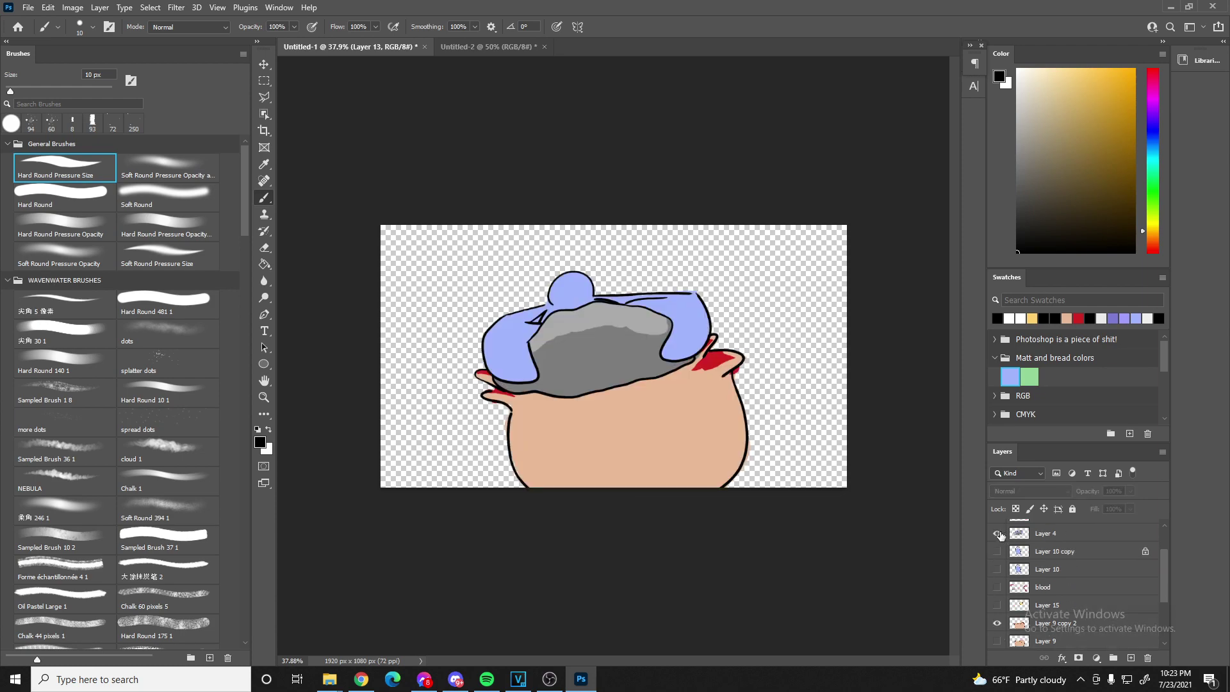
{"action": "left_click", "coordinate": [996, 587]}
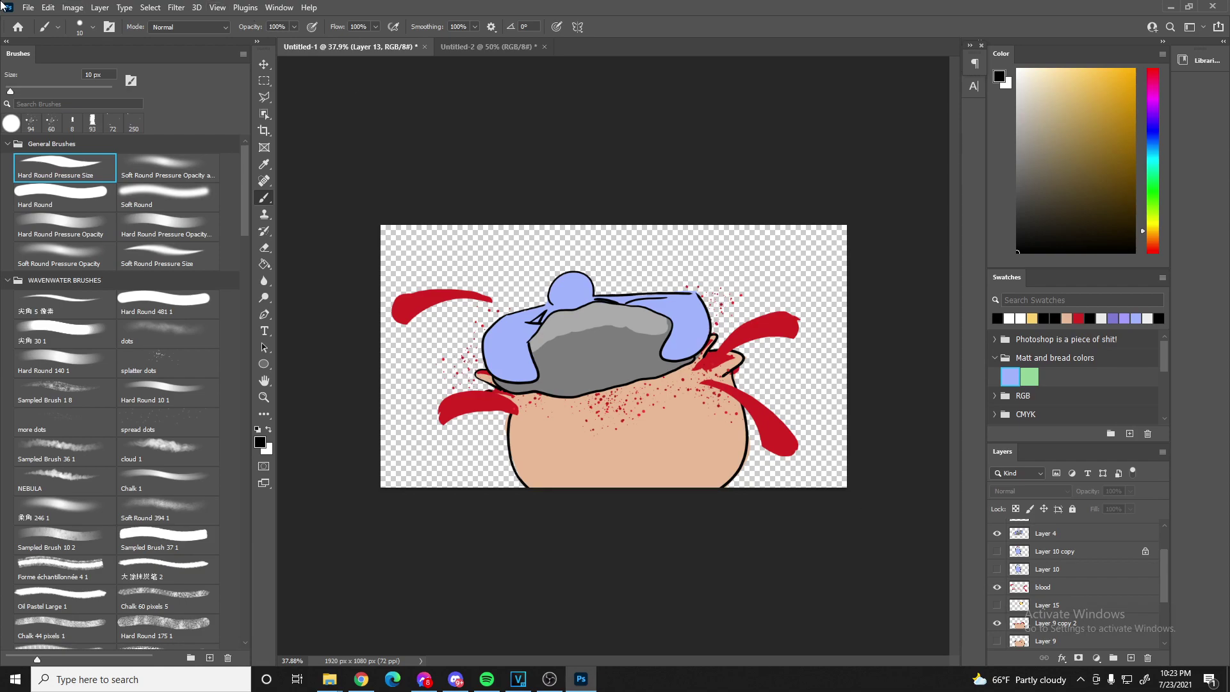
- Save the document as a Photoshop file named matt bash in the Documents folder
{"action": "left_click", "coordinate": [28, 7]}
{"action": "left_click", "coordinate": [48, 165]}
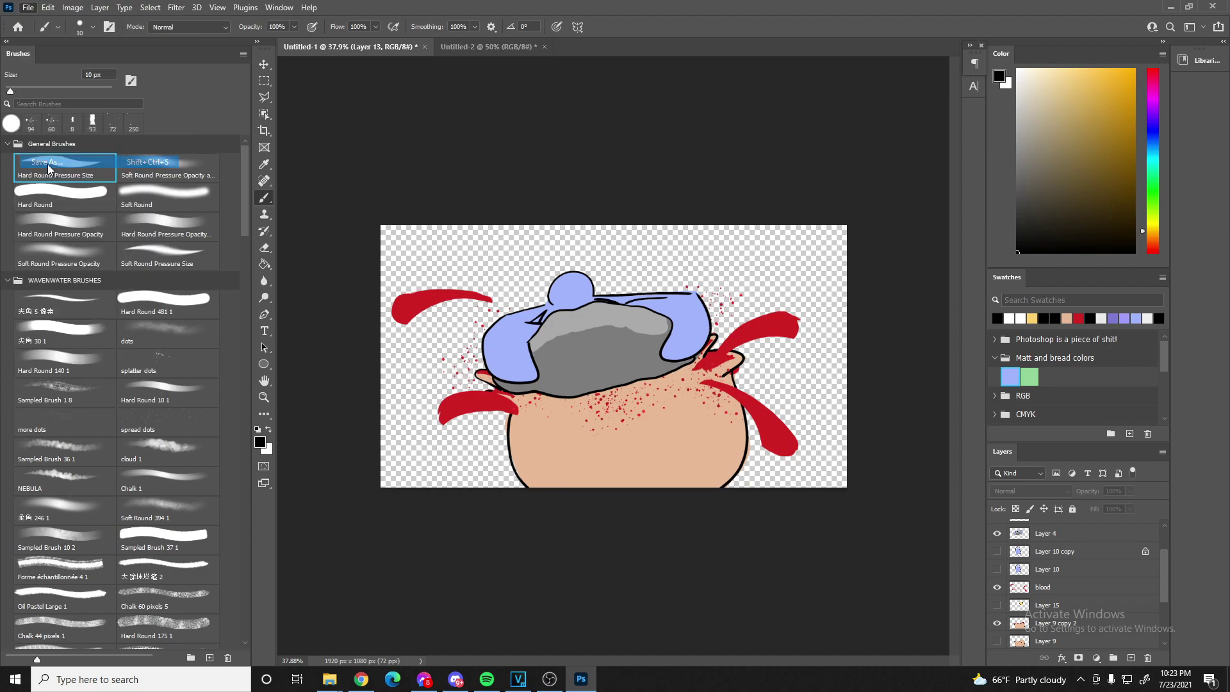
{"action": "type", "text": "ma"}
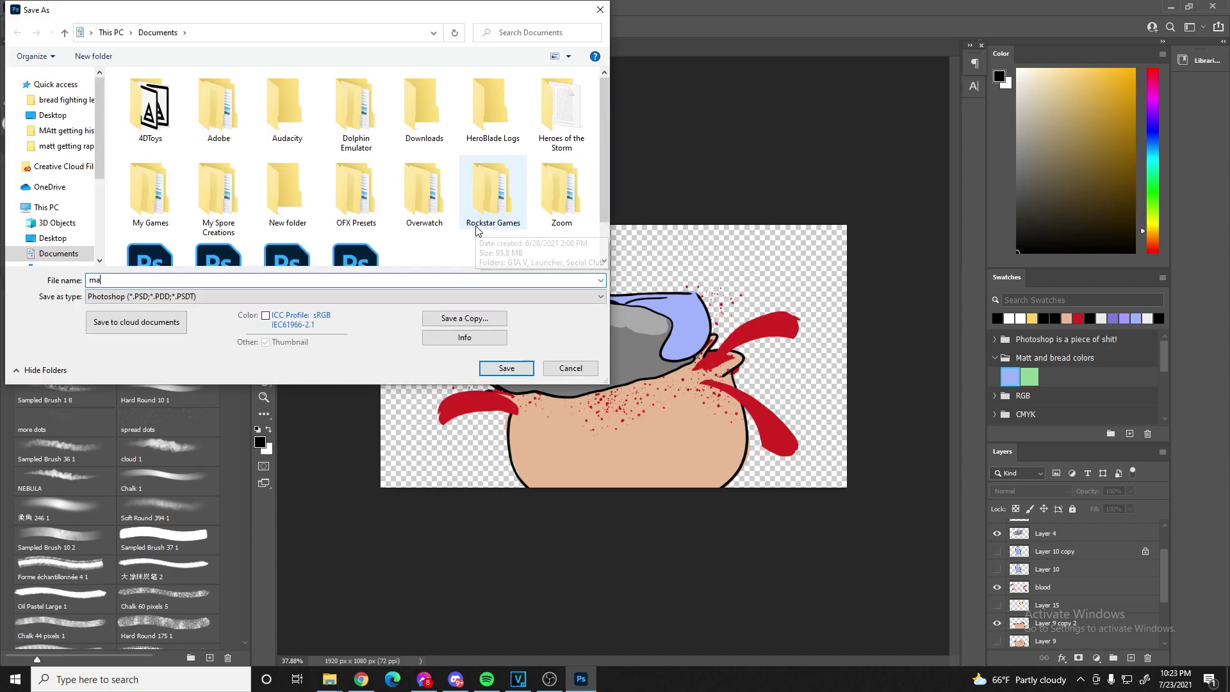
{"action": "type", "text": "tt bash"}
{"action": "key", "text": "Return"}
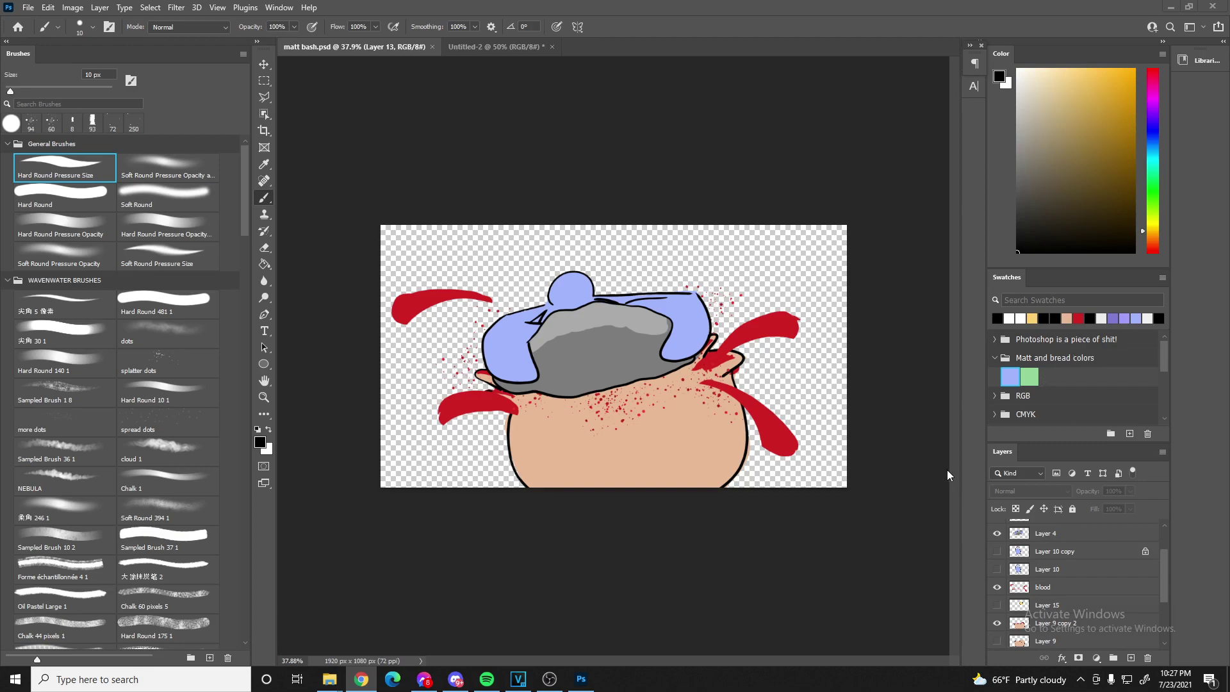
- Hide Layer 9 copy 2, the blood layer and Layer 4
{"action": "scroll", "coordinate": [1021, 596], "scroll_direction": "down", "scroll_amount": 5}
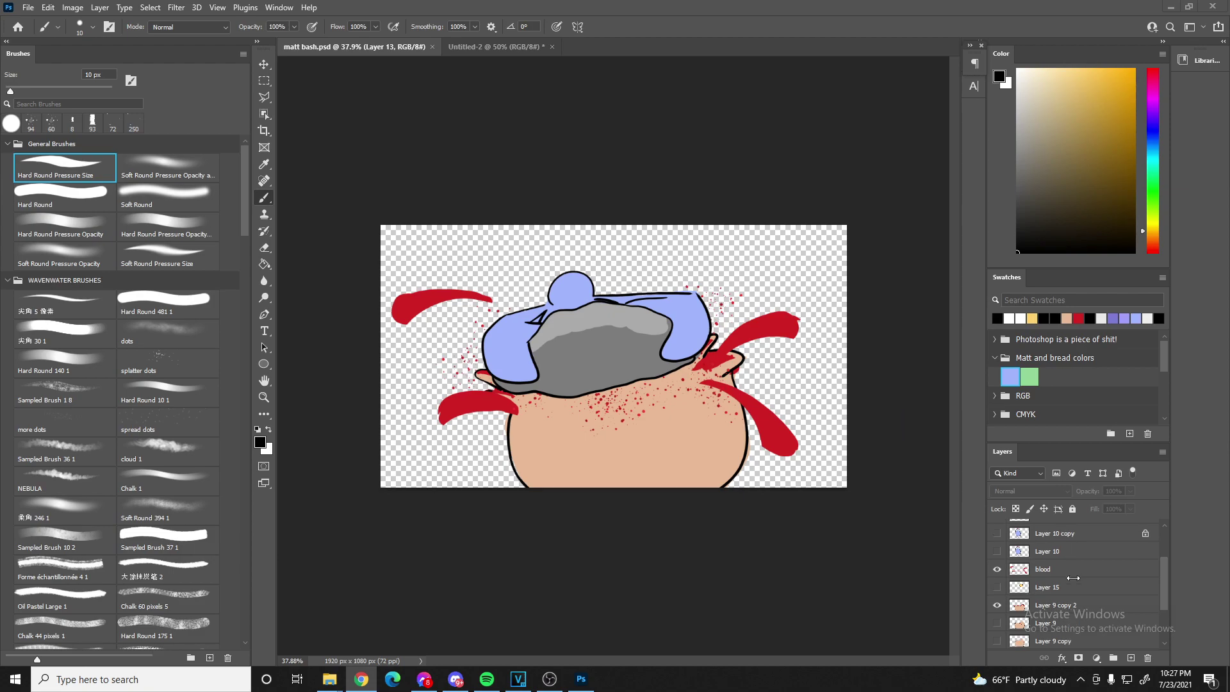
{"action": "scroll", "coordinate": [1021, 615], "scroll_direction": "up", "scroll_amount": 5}
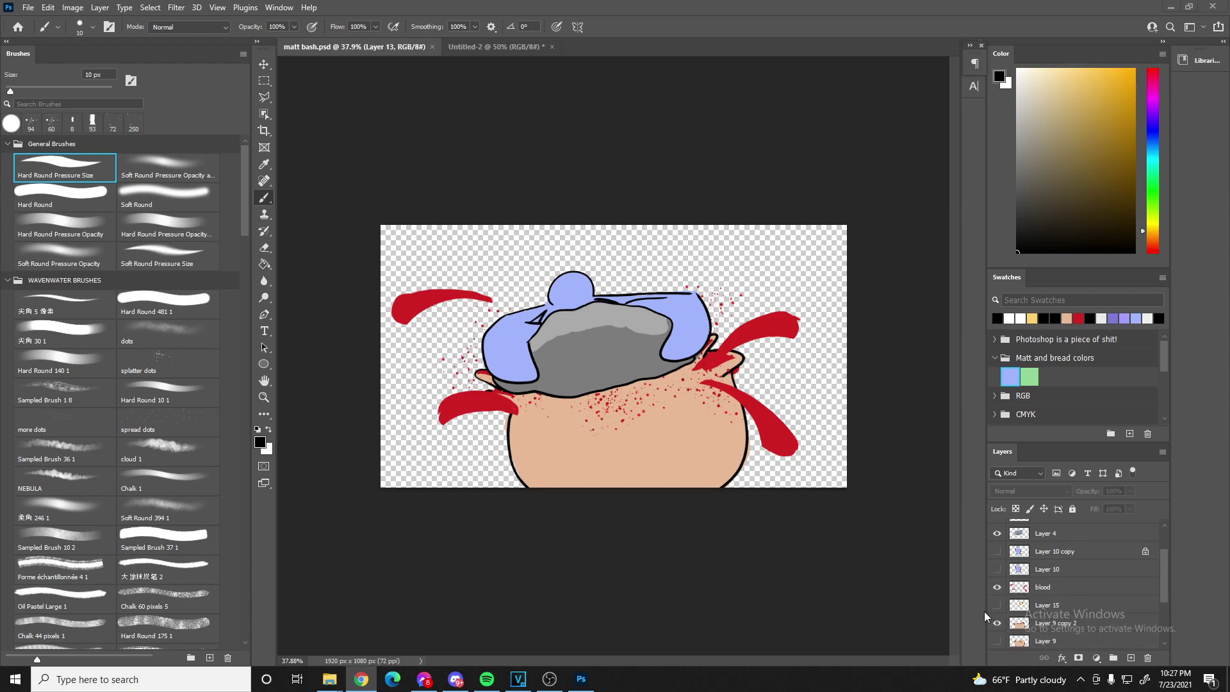
{"action": "left_click", "coordinate": [997, 622]}
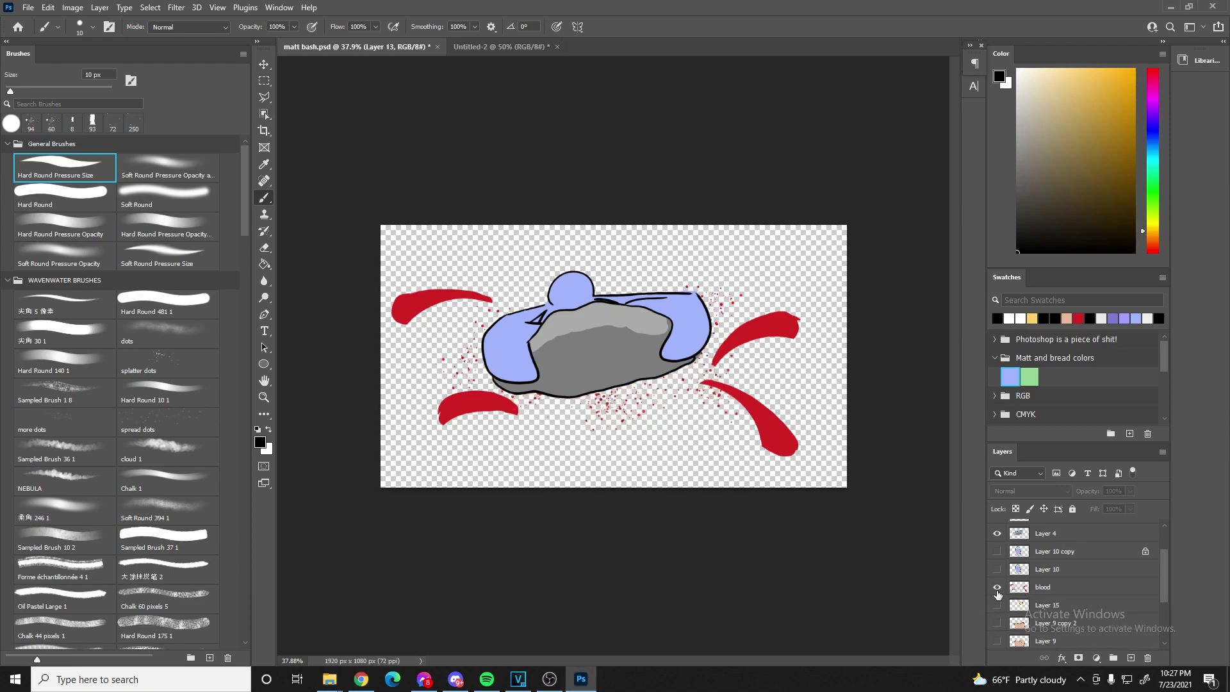
{"action": "left_click", "coordinate": [997, 586]}
{"action": "left_click", "coordinate": [996, 532]}
{"action": "scroll", "coordinate": [1050, 532], "scroll_direction": "down", "scroll_amount": 5}
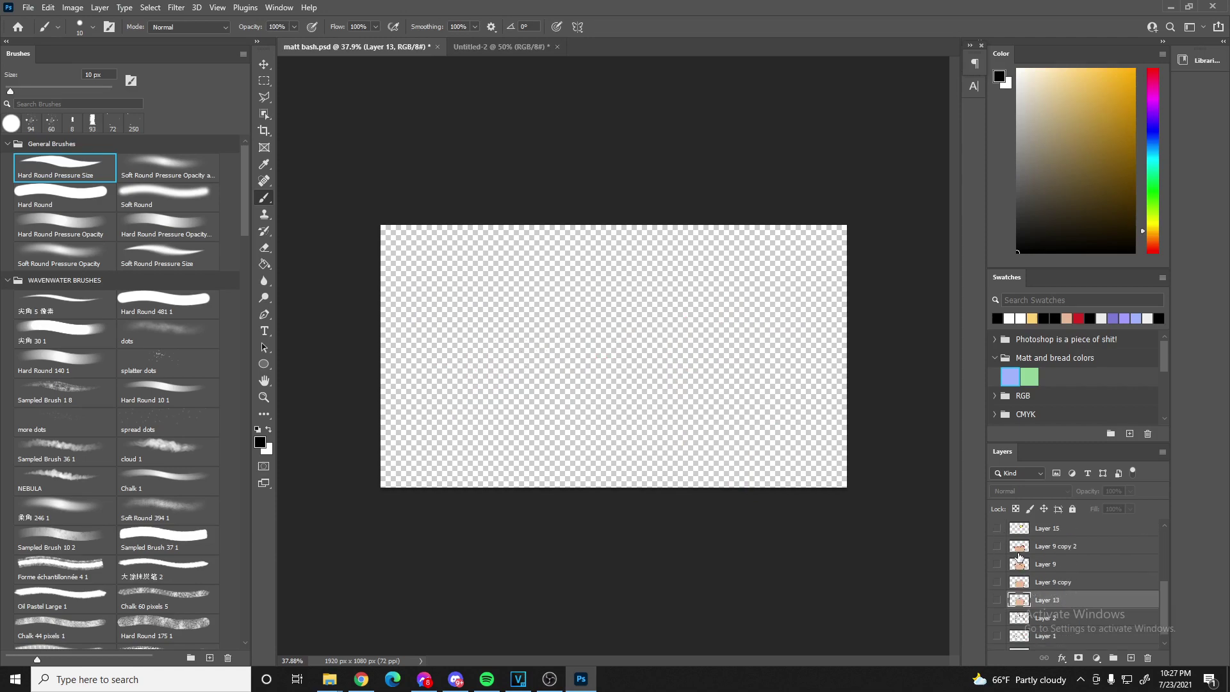
- Try to quick export the document as a PNG
{"action": "left_click", "coordinate": [28, 7]}
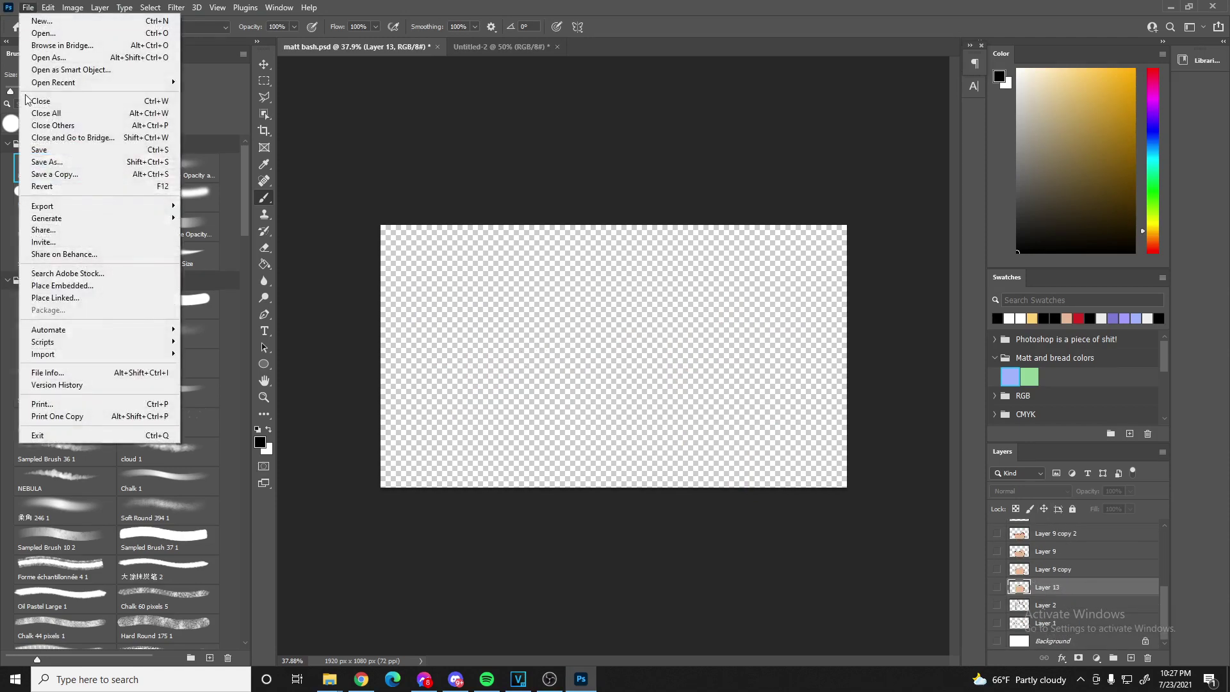
{"action": "left_click", "coordinate": [48, 12]}
{"action": "left_click", "coordinate": [49, 12]}
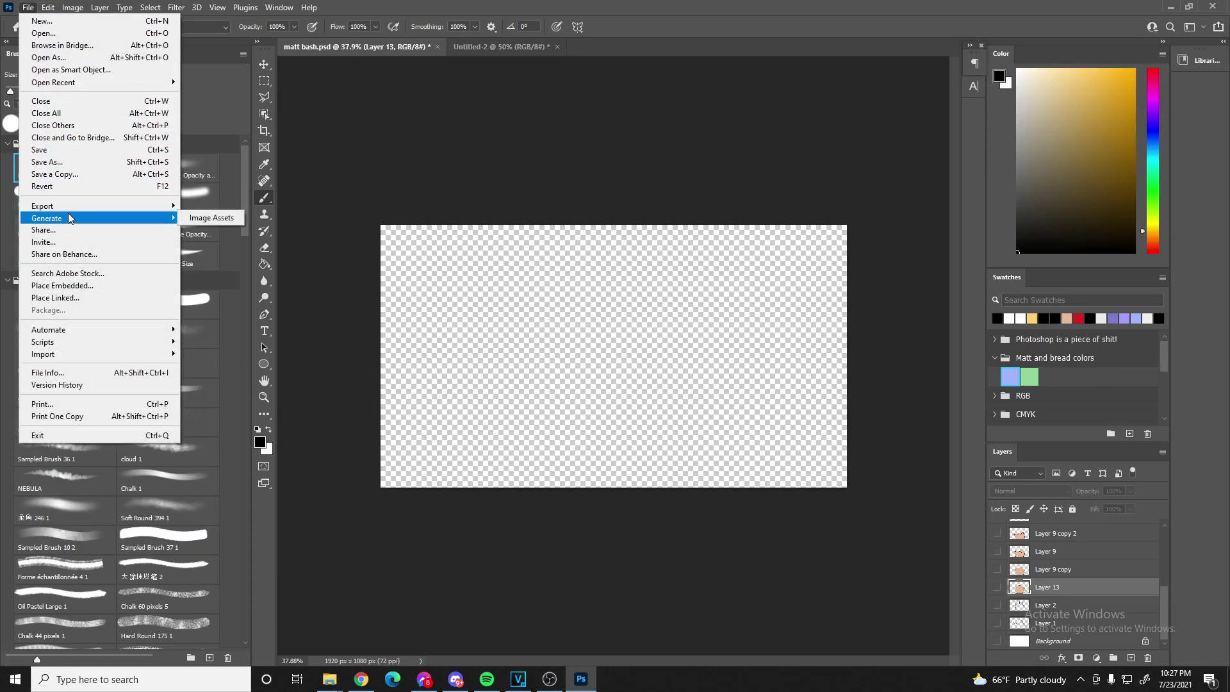
{"action": "mouse_move", "coordinate": [70, 210]}
{"action": "left_click", "coordinate": [224, 206]}
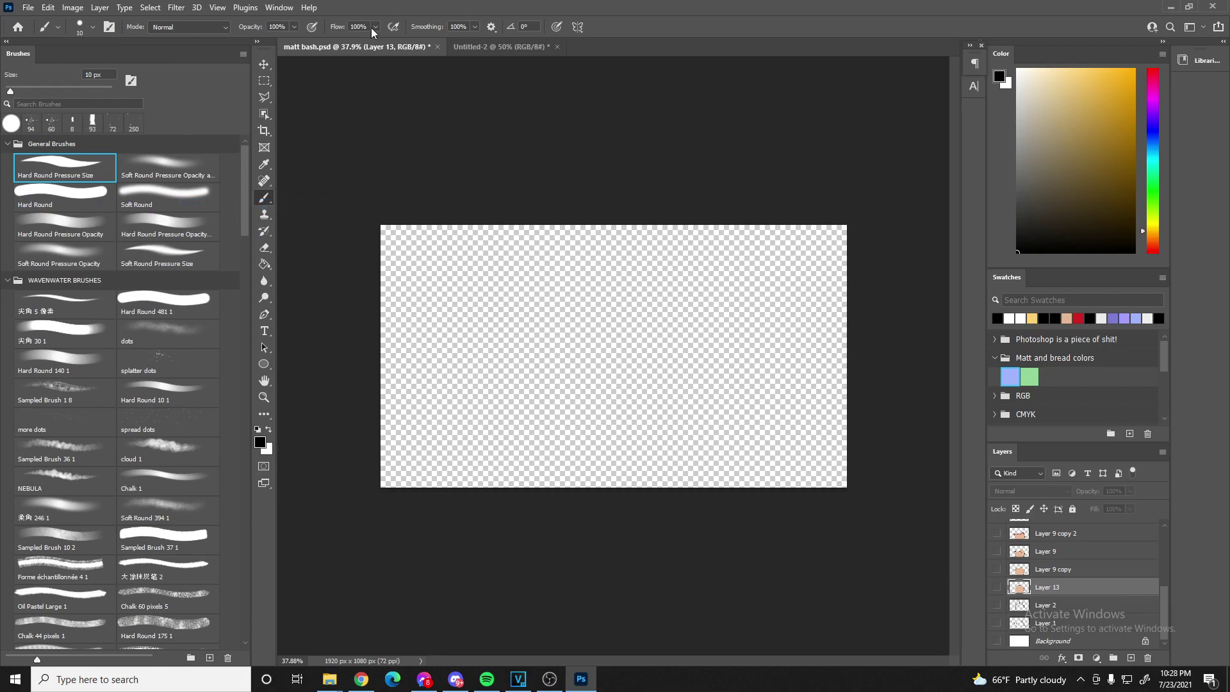
- Begin an Export As and create and open a folder named Matt rock inside FRAMES FOR LEPRECHAUN on the Desktop
{"action": "left_click", "coordinate": [28, 8]}
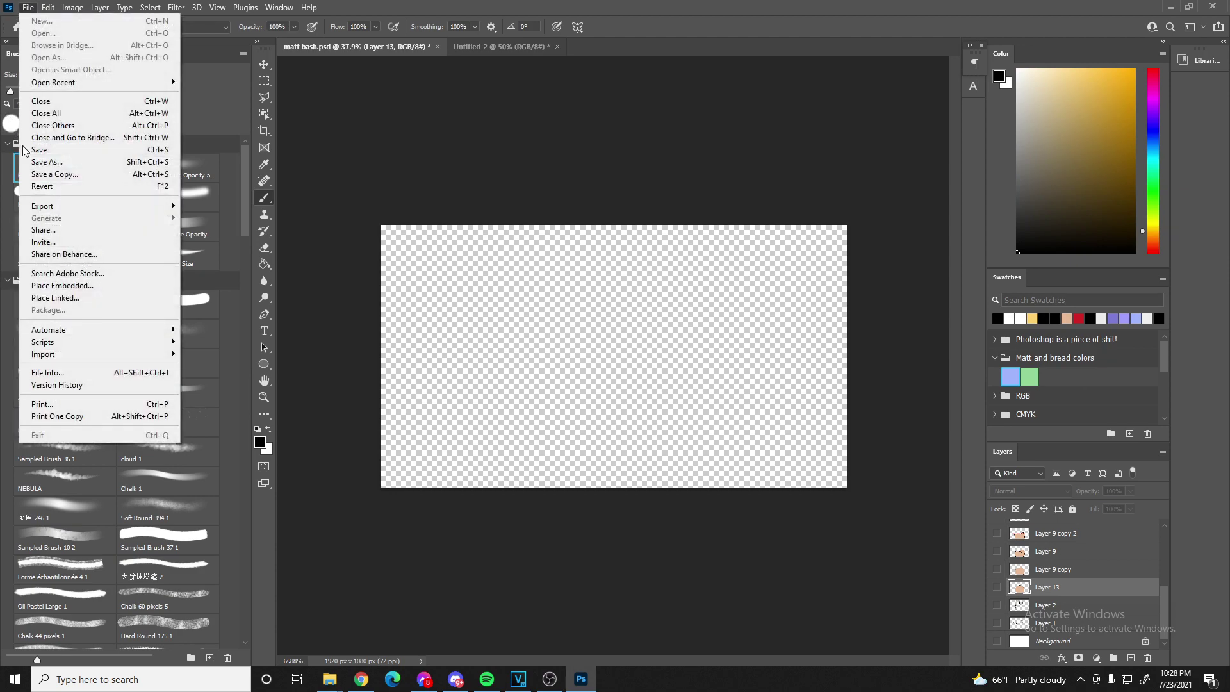
{"action": "mouse_move", "coordinate": [54, 208]}
{"action": "left_click", "coordinate": [201, 219]}
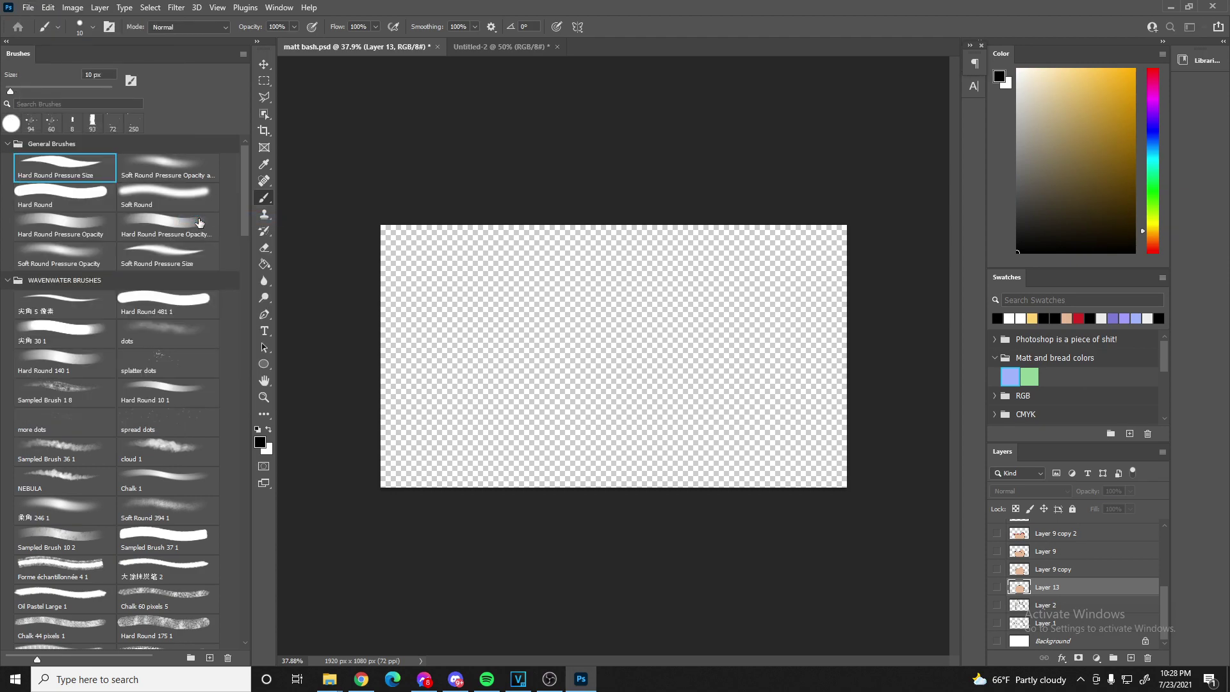
{"action": "key", "text": "Return"}
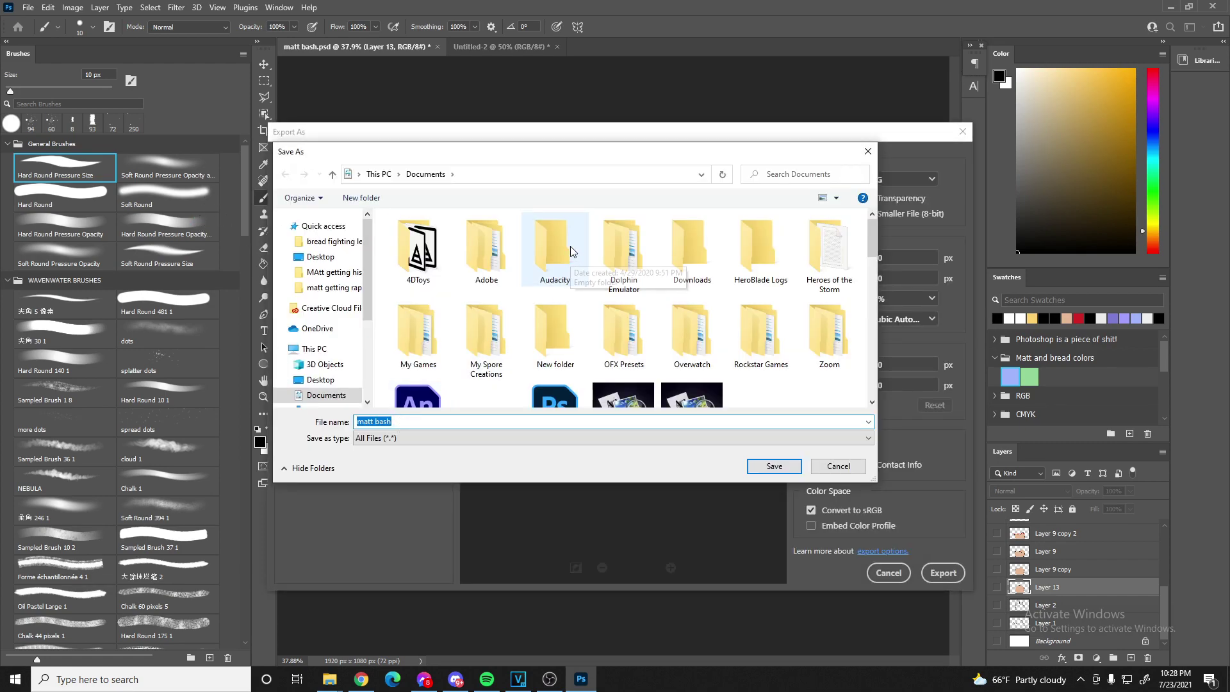
{"action": "left_click", "coordinate": [320, 256]}
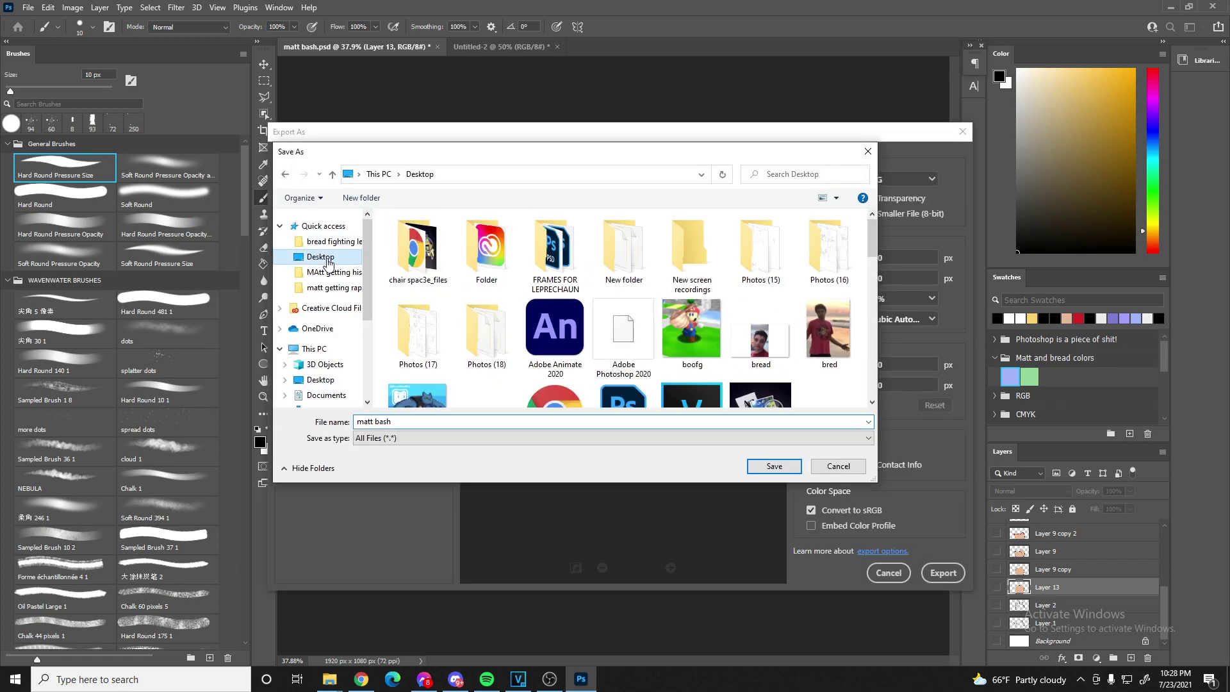
{"action": "double_click", "coordinate": [576, 292]}
{"action": "scroll", "coordinate": [691, 363], "scroll_direction": "down", "scroll_amount": 3}
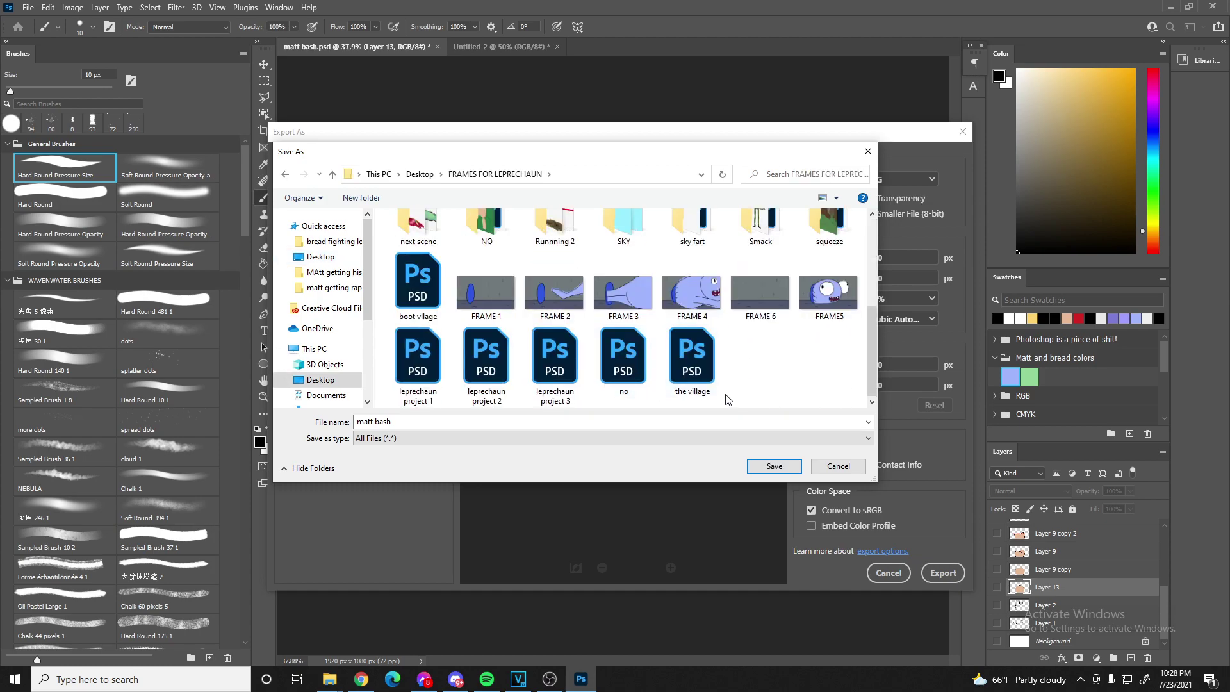
{"action": "right_click", "coordinate": [780, 363]}
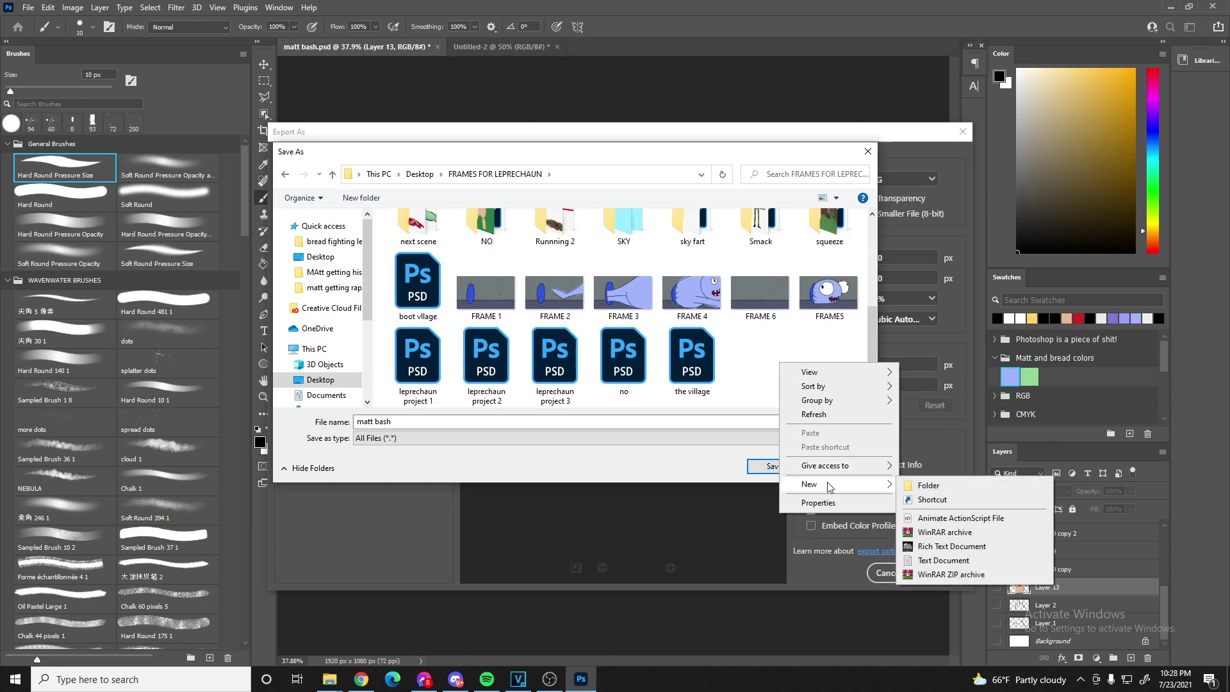
{"action": "left_click", "coordinate": [935, 488]}
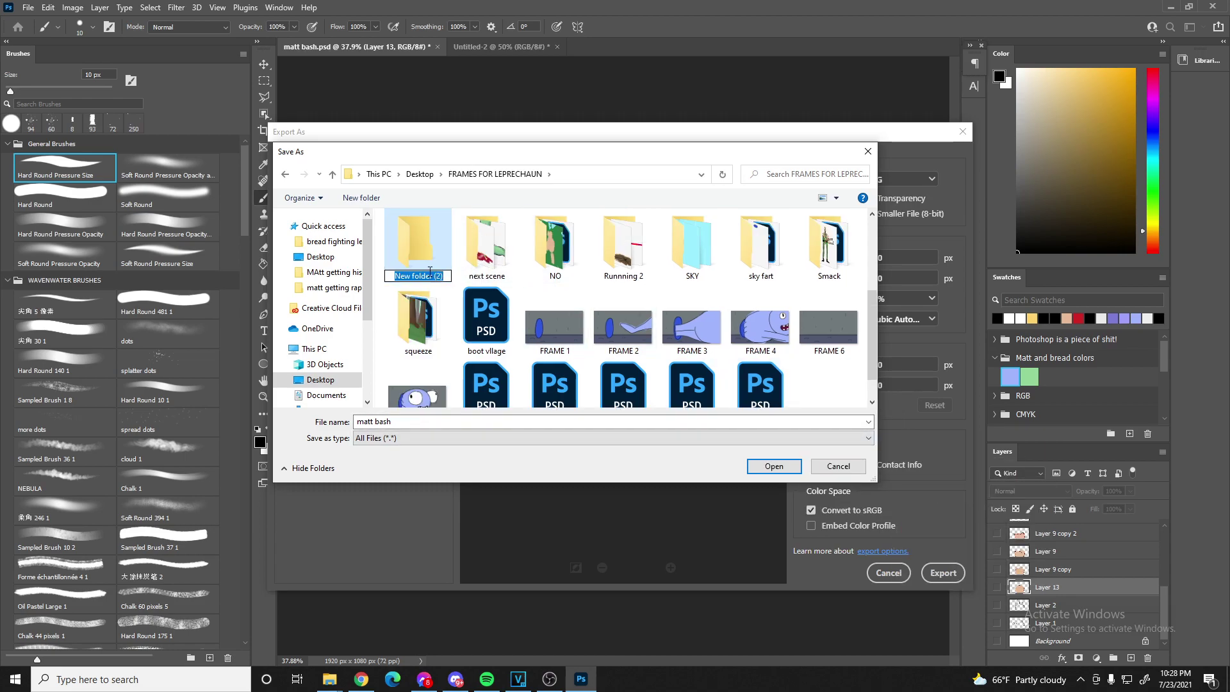
{"action": "type", "text": "Matt rock"}
{"action": "key", "text": "Return"}
{"action": "double_click", "coordinate": [824, 260]}
- Try to export the image as head 1 into the Matt rock folder, and cancel the export
{"action": "left_click", "coordinate": [431, 424]}
{"action": "type", "text": "head 1"}
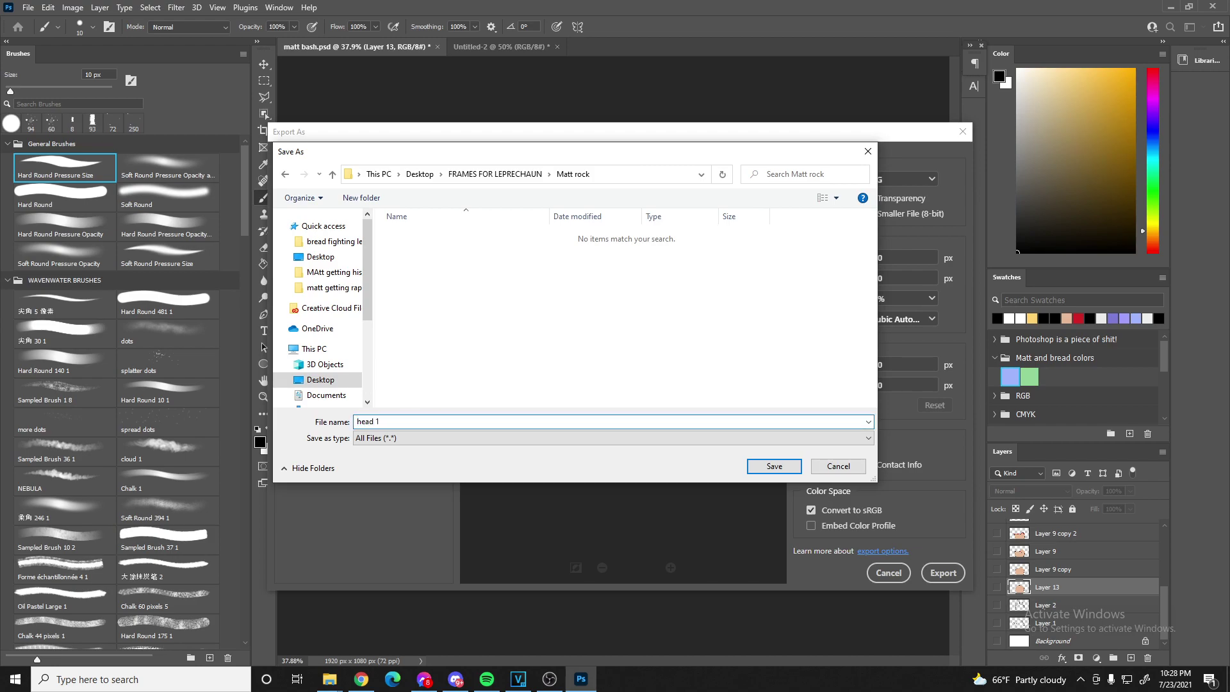
{"action": "left_click", "coordinate": [791, 465]}
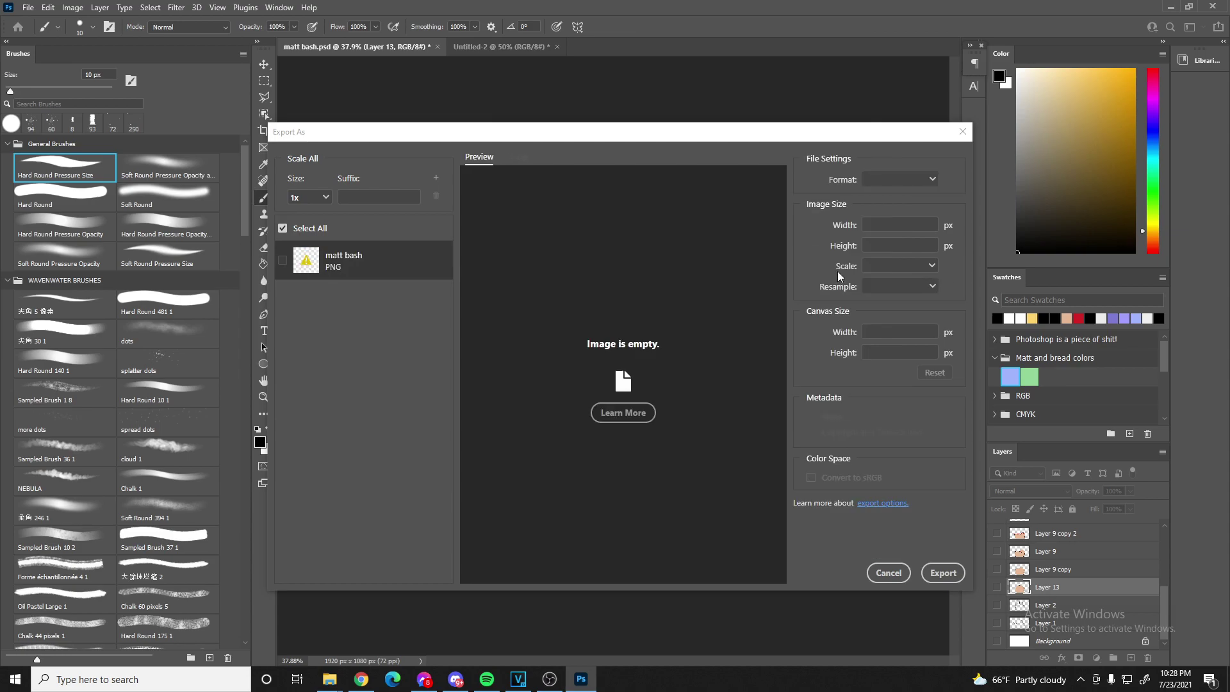
{"action": "left_click", "coordinate": [935, 574]}
{"action": "left_click", "coordinate": [941, 571]}
{"action": "left_click", "coordinate": [885, 572]}
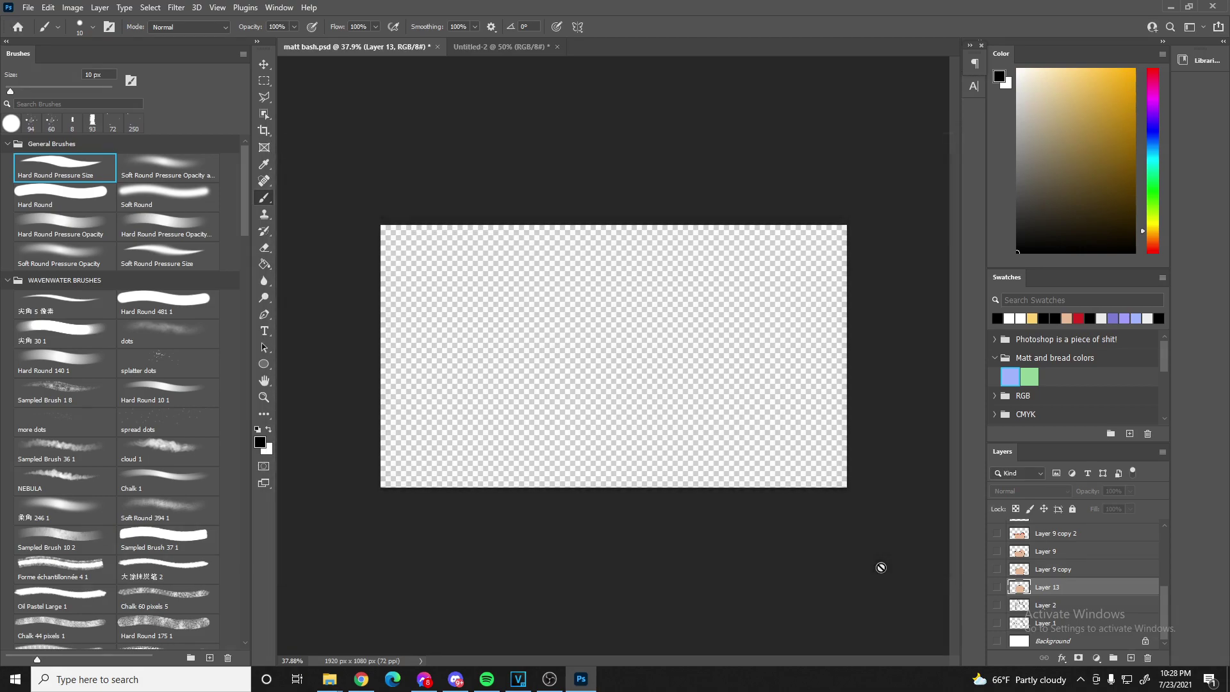
- Show the round head on Layer 13
{"action": "left_click", "coordinate": [997, 587]}
{"action": "left_click", "coordinate": [24, 8]}
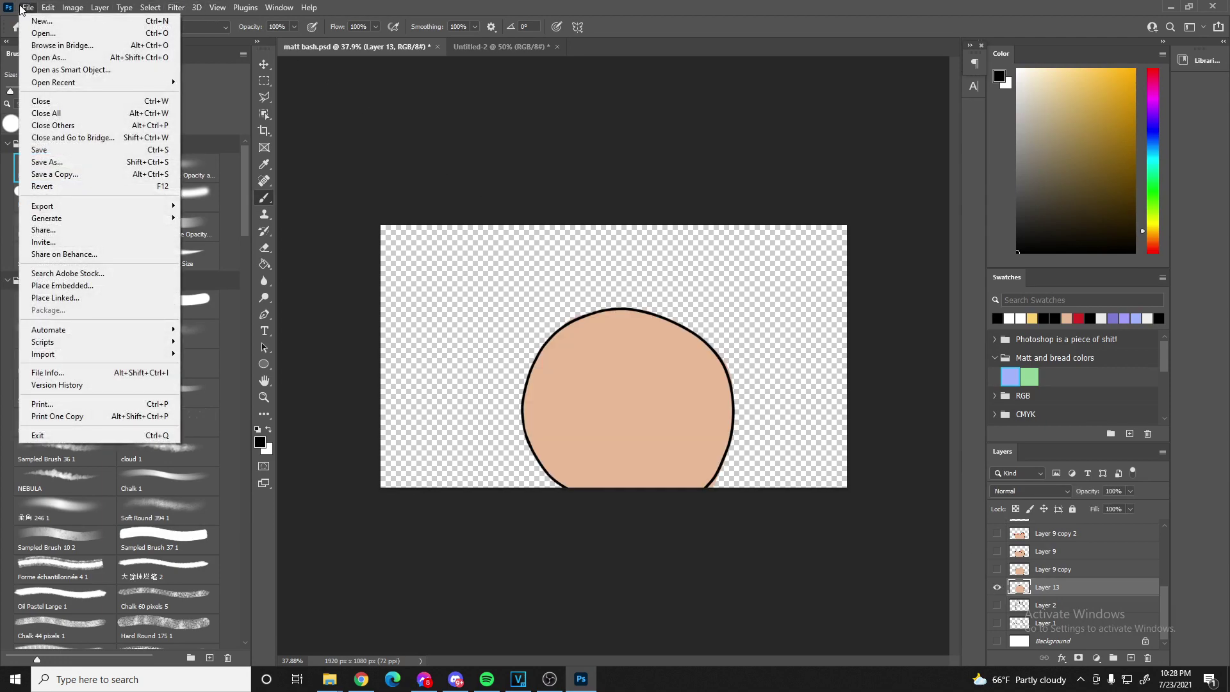
{"action": "left_click", "coordinate": [122, 163]}
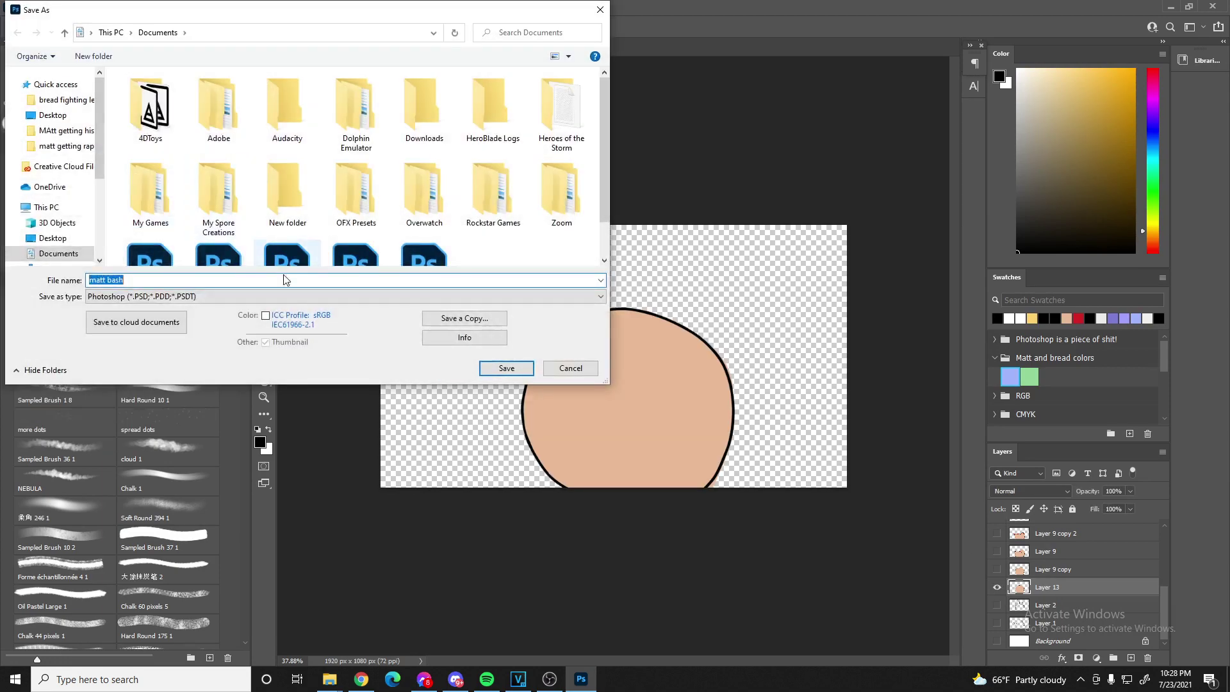
{"action": "left_click", "coordinate": [280, 297]}
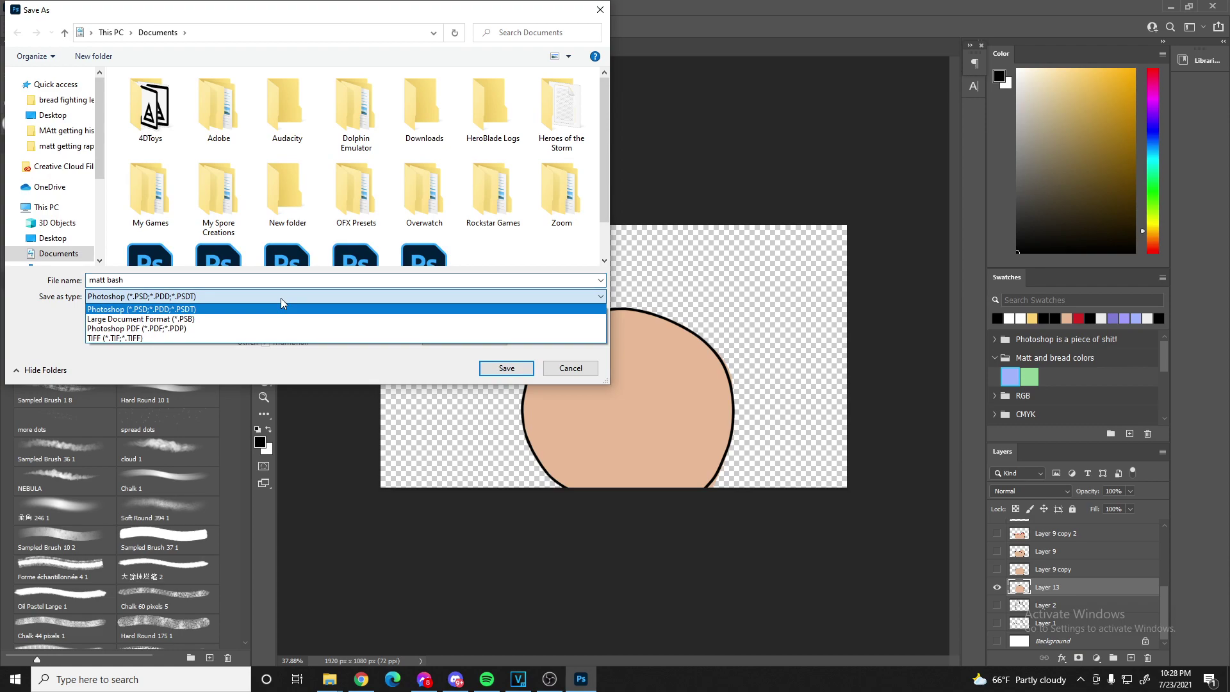
{"action": "left_click", "coordinate": [590, 370]}
{"action": "left_click", "coordinate": [600, 10]}
- Quick export the Layer 13 head as a PNG named head 1 into the Matt rock folder
{"action": "left_click", "coordinate": [24, 7]}
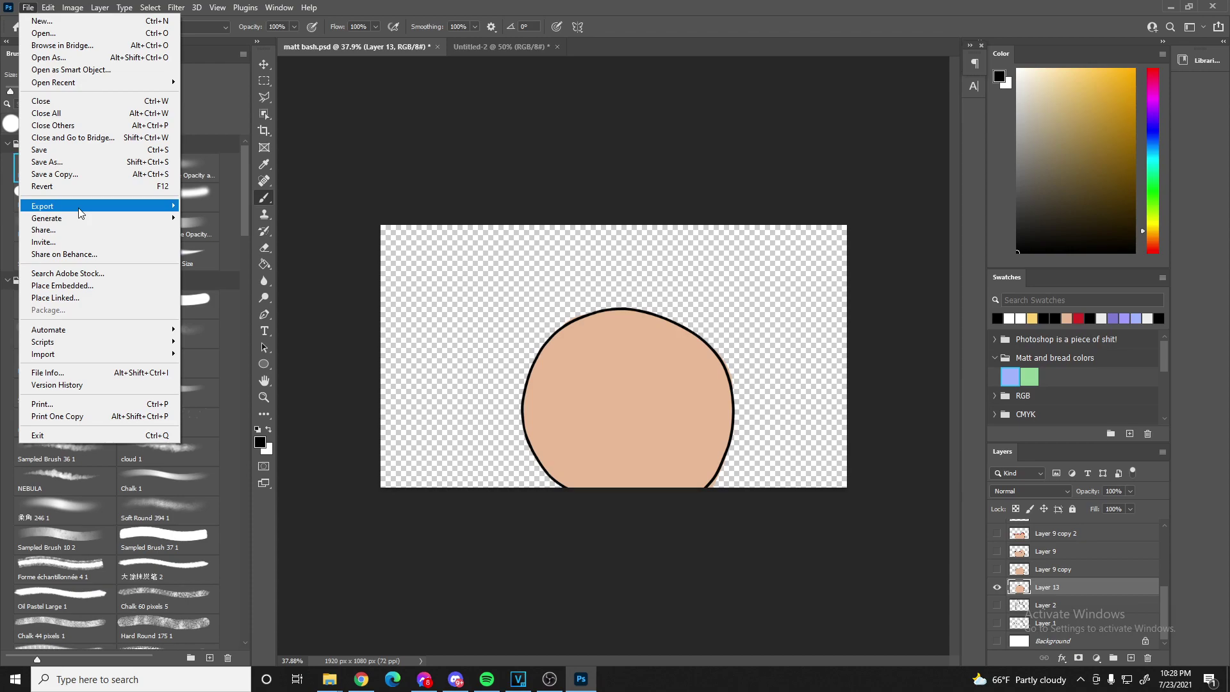
{"action": "mouse_move", "coordinate": [81, 212]}
{"action": "left_click", "coordinate": [259, 205]}
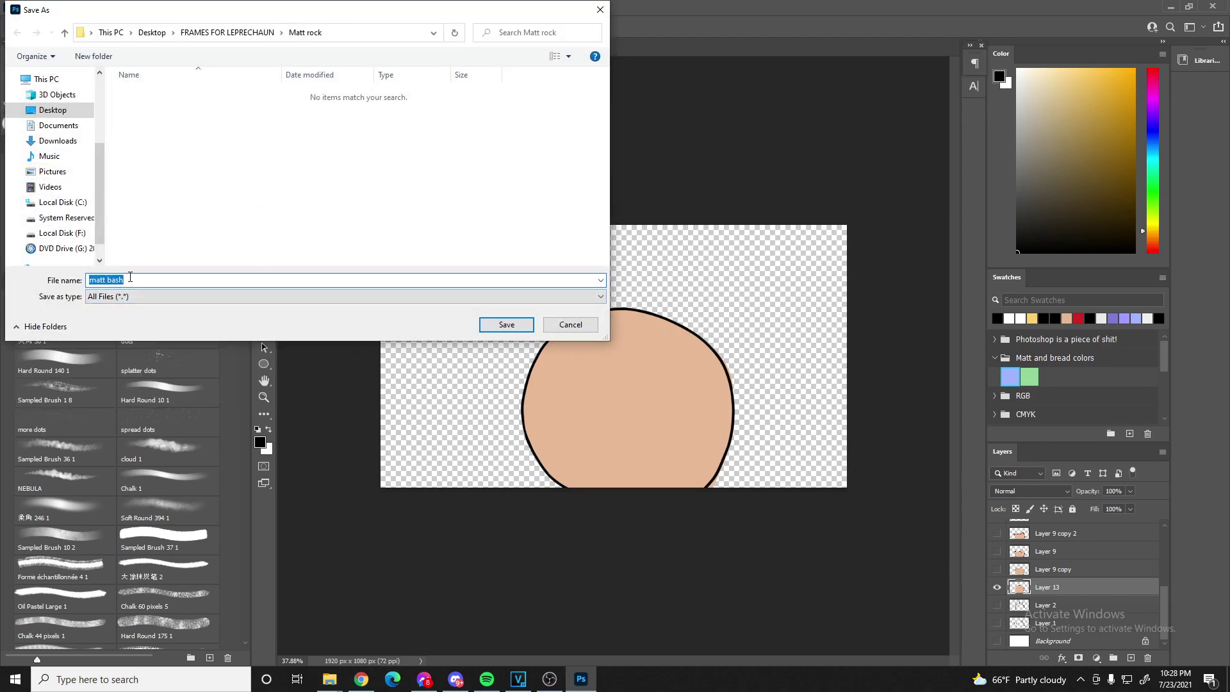
{"action": "type", "text": "head 1"}
{"action": "key", "text": "Return"}
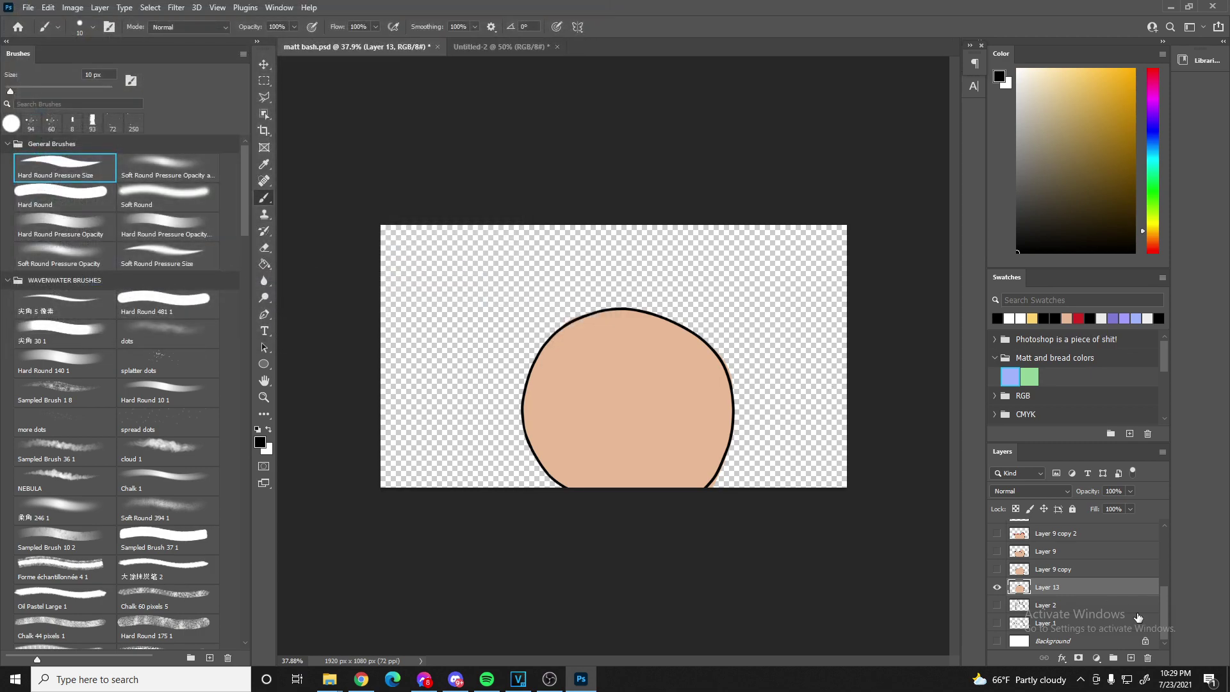
- Hide Layer 13, show Layer 9 copy, and quick export it as a PNG named head 2
{"action": "left_click", "coordinate": [997, 587]}
{"action": "left_click", "coordinate": [996, 568]}
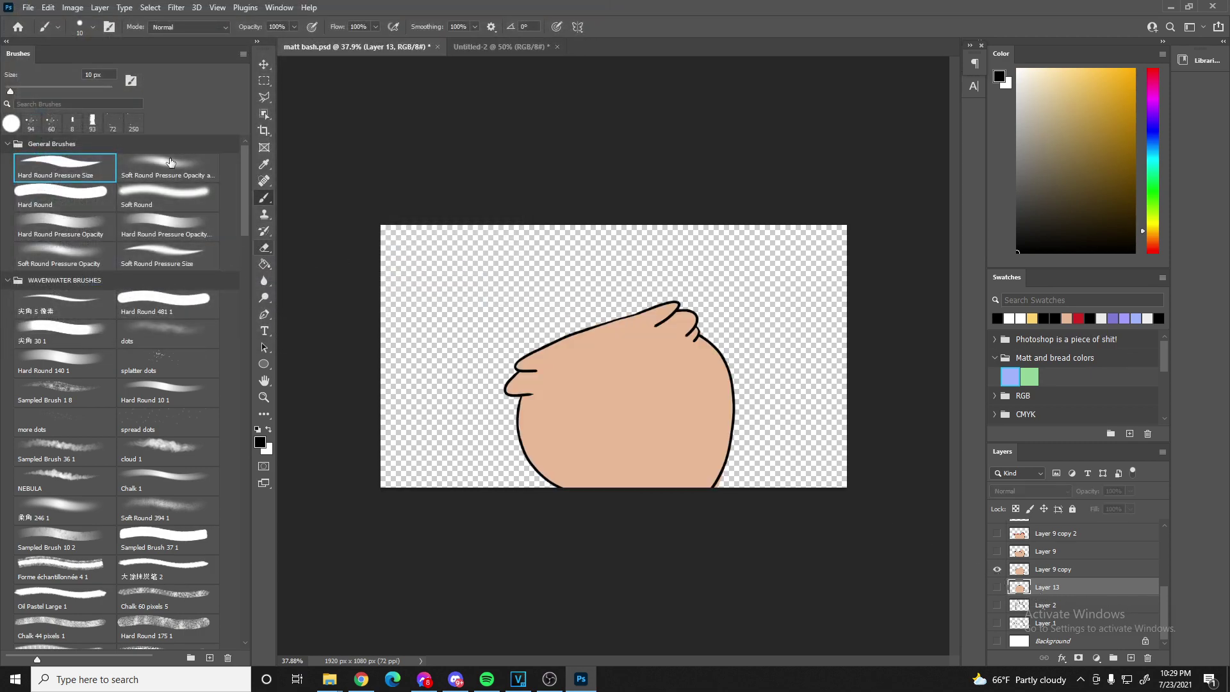
{"action": "left_click", "coordinate": [25, 7]}
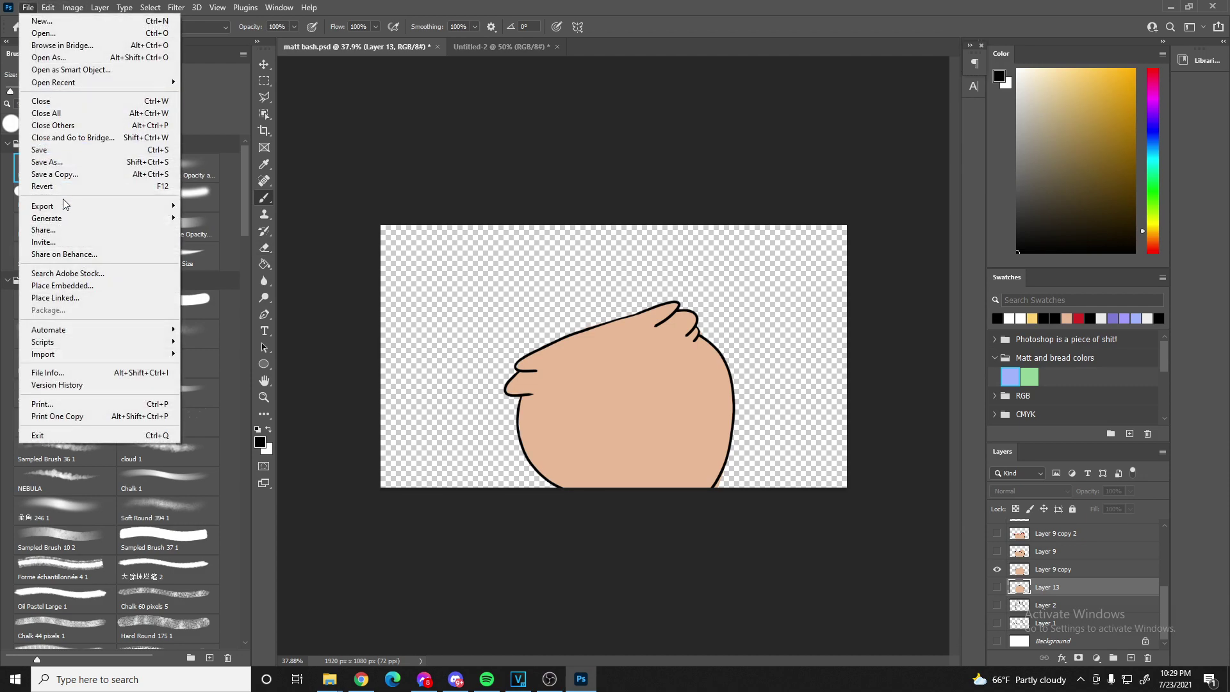
{"action": "mouse_move", "coordinate": [62, 209]}
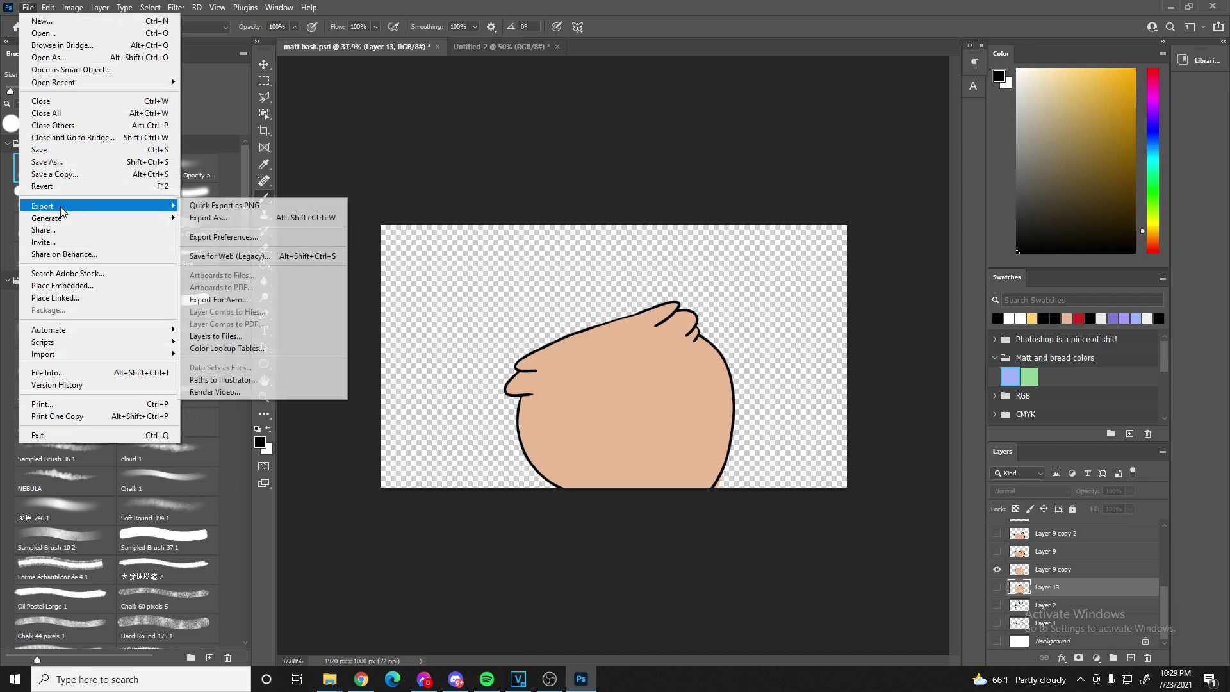
{"action": "left_click", "coordinate": [263, 209]}
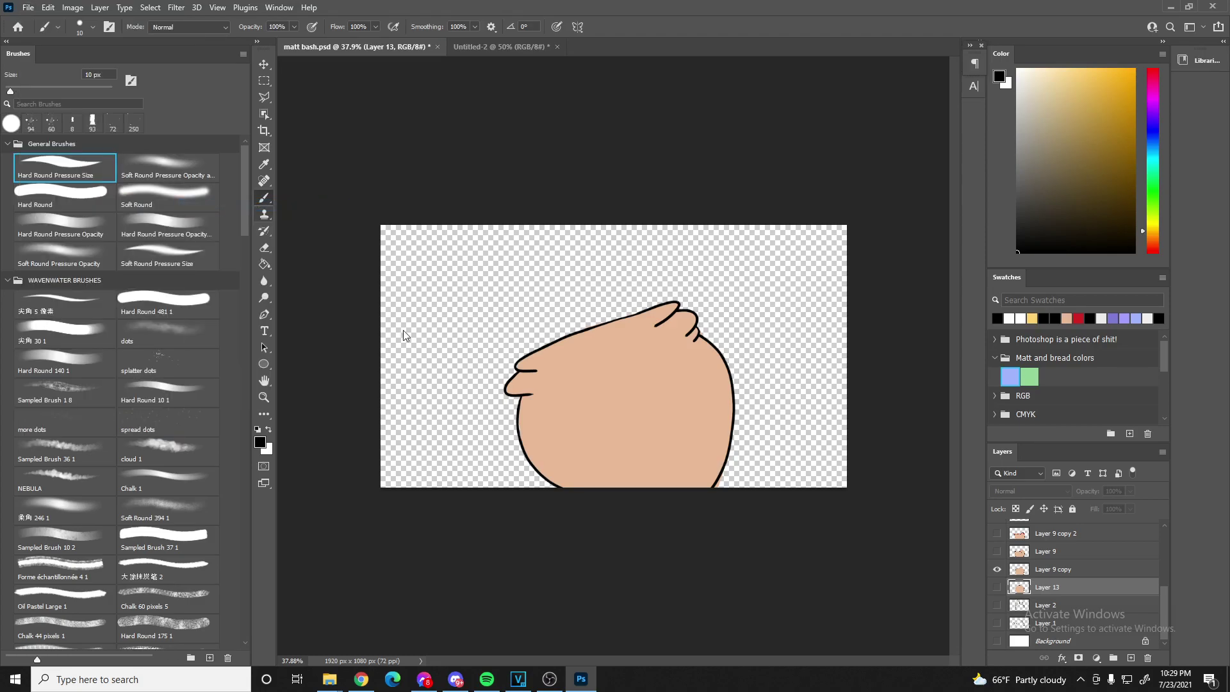
{"action": "type", "text": "head 2"}
{"action": "key", "text": "Return"}
- Hide Layer 9 copy and show the dented, bloodied head on Layer 9
{"action": "left_click", "coordinate": [997, 569]}
{"action": "left_click", "coordinate": [996, 551]}
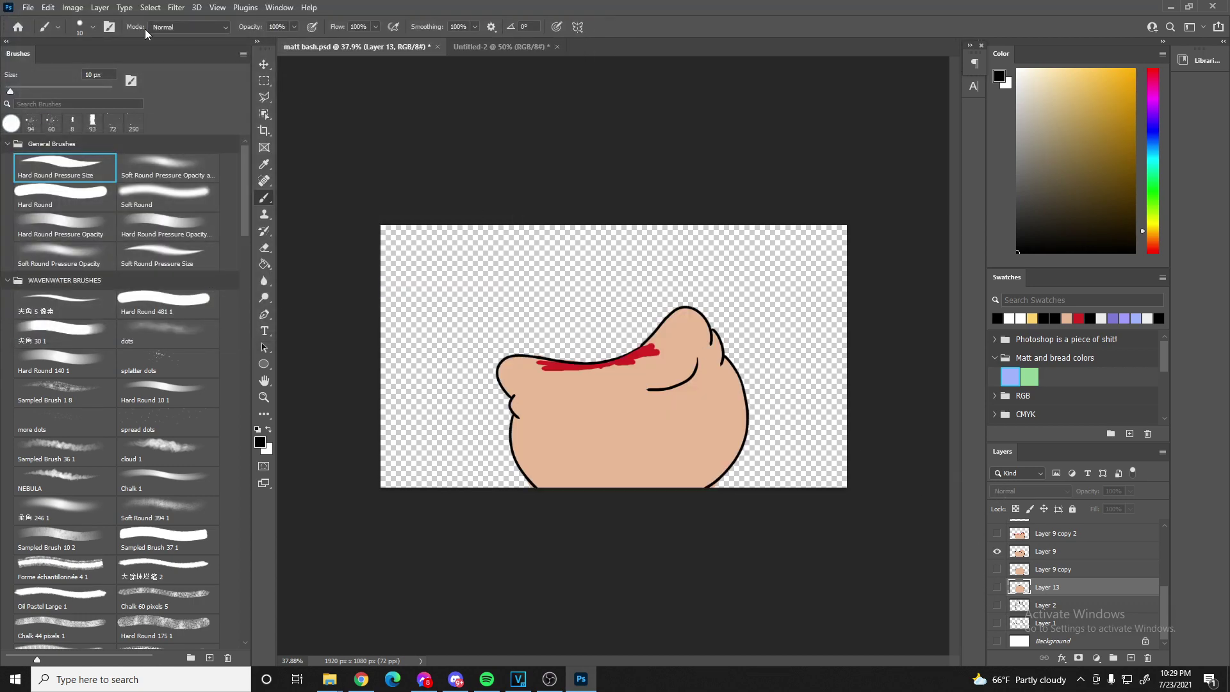
{"action": "left_click", "coordinate": [33, 7]}
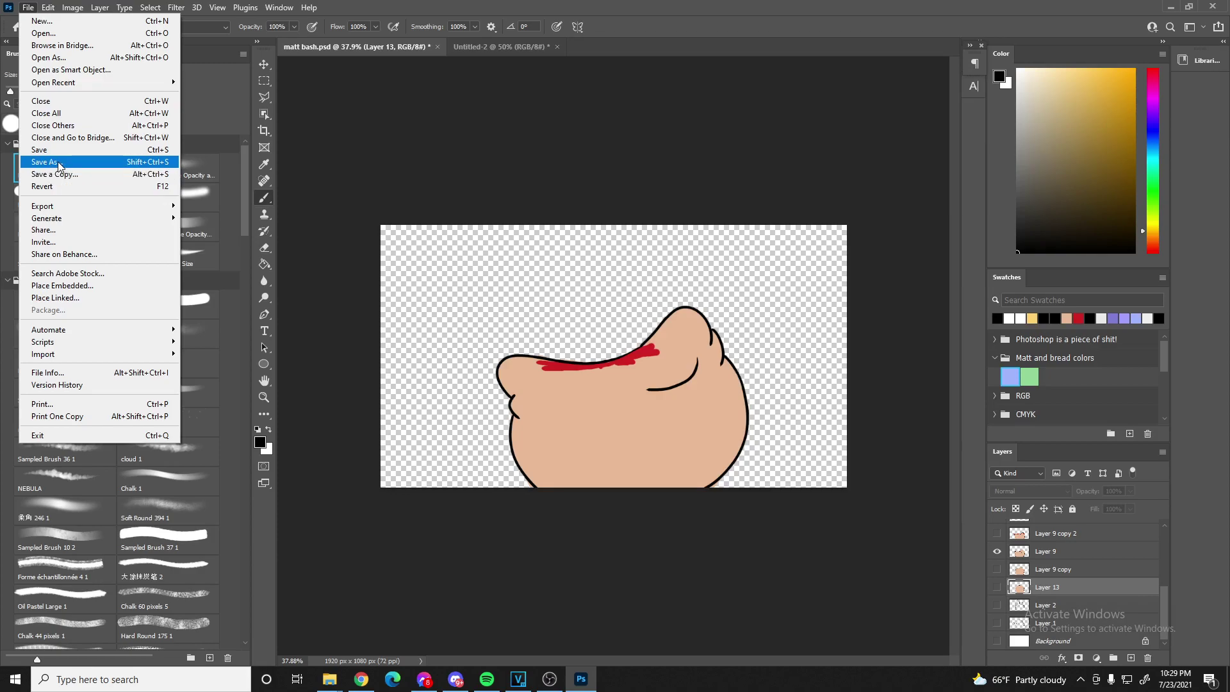
{"action": "mouse_move", "coordinate": [66, 211]}
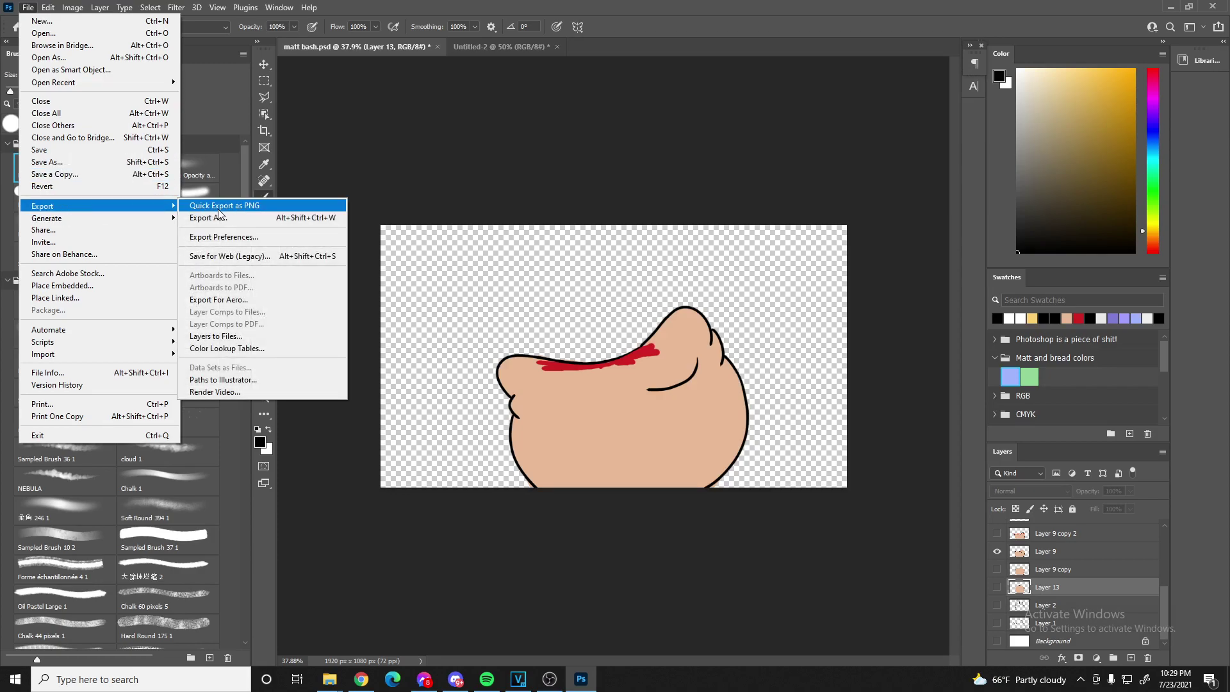
{"action": "left_click", "coordinate": [222, 217]}
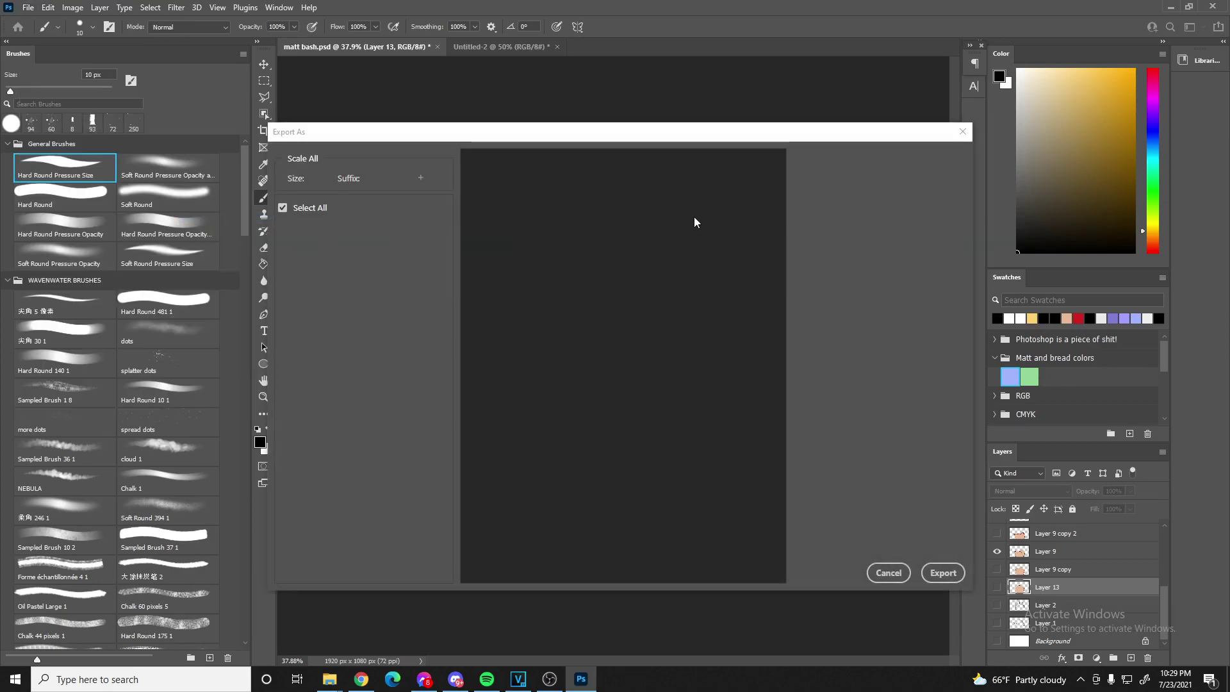
{"action": "left_click", "coordinate": [961, 131]}
- Quick export the dented head on Layer 9 as a PNG named head 3 into the Matt rock folder
{"action": "left_click", "coordinate": [28, 8]}
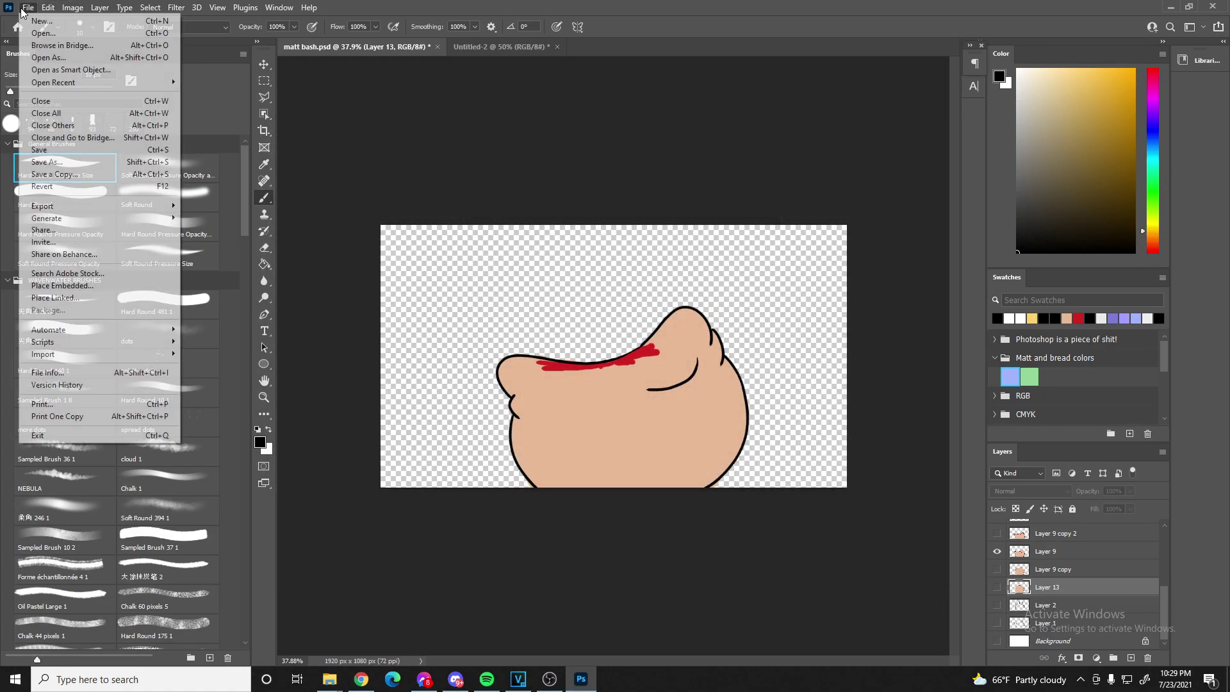
{"action": "mouse_move", "coordinate": [52, 209]}
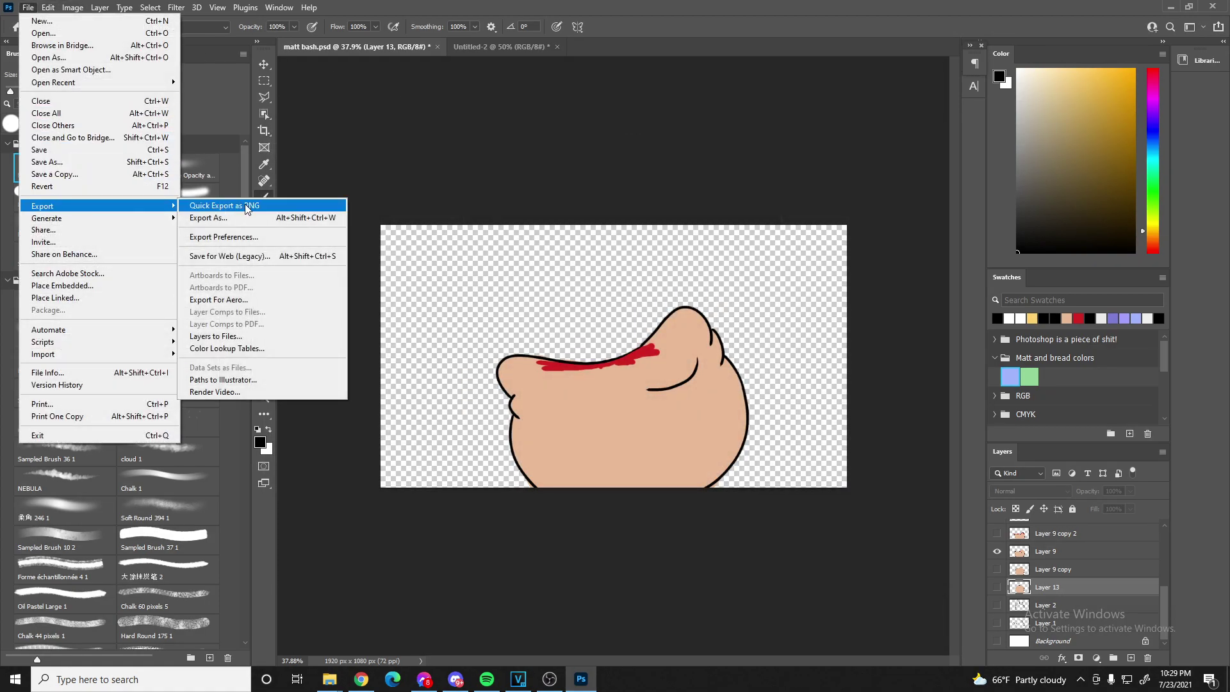
{"action": "left_click", "coordinate": [247, 208]}
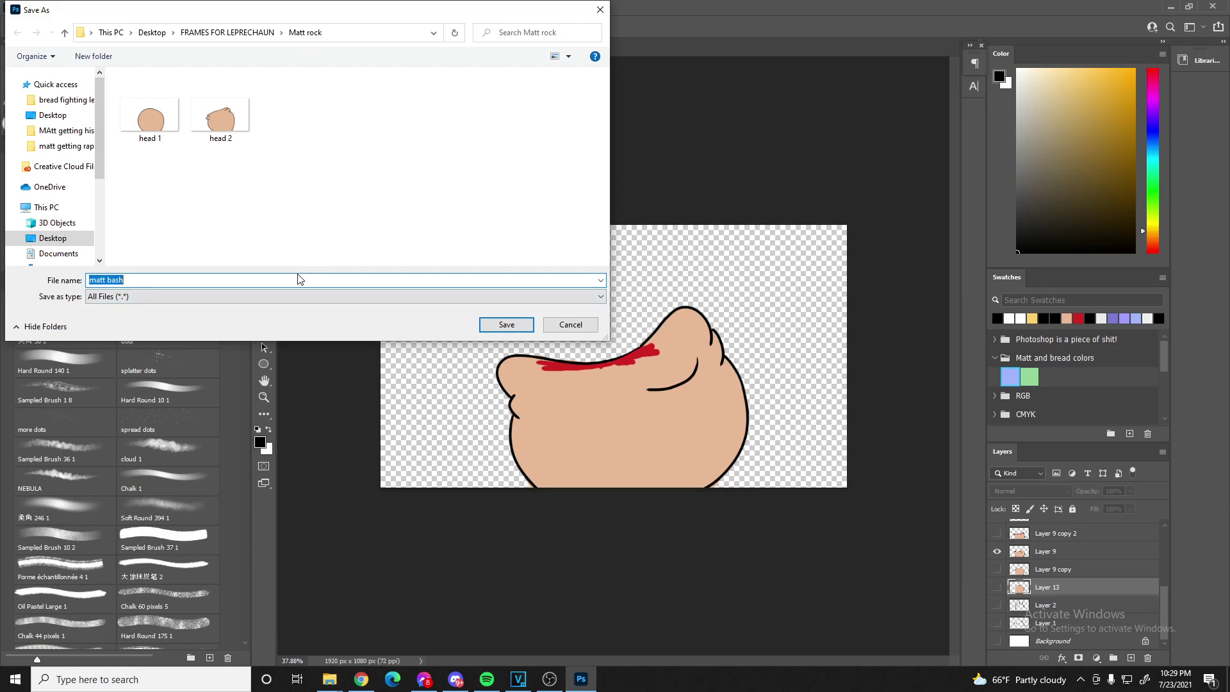
{"action": "type", "text": "head 3"}
{"action": "key", "text": "Return"}
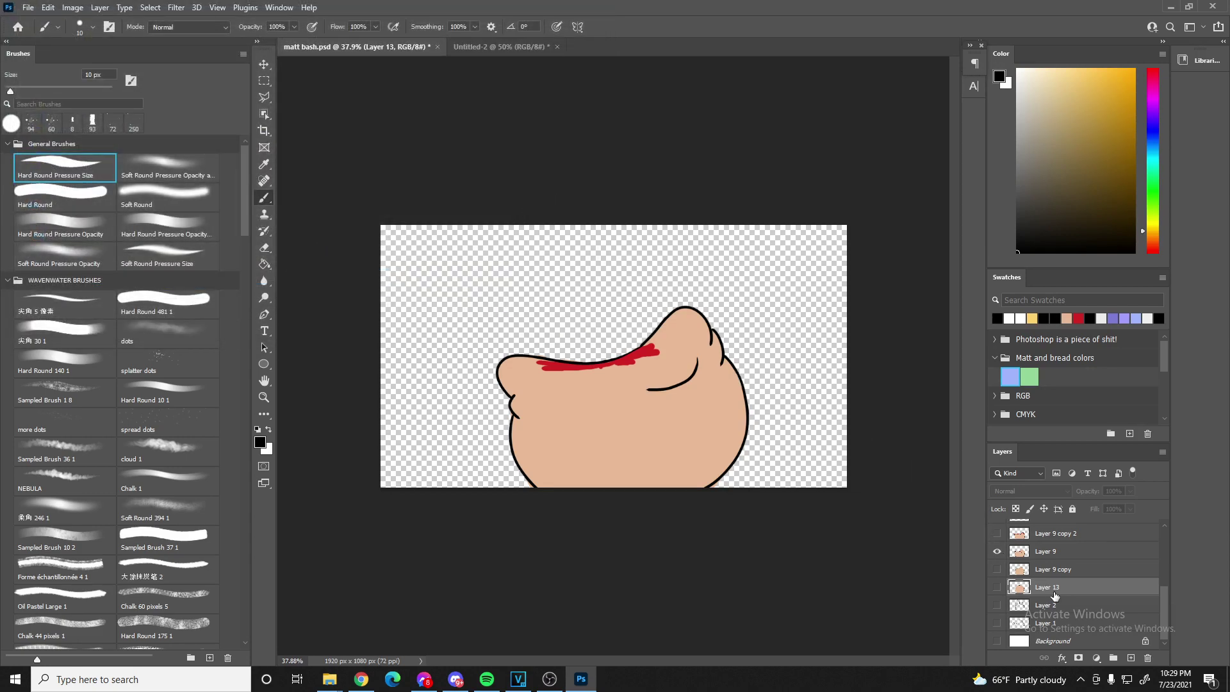
- Hide Layer 9, show Layer 9 copy 2, and quick export it as a PNG named head 4
{"action": "scroll", "coordinate": [999, 557], "scroll_direction": "up", "scroll_amount": 3}
{"action": "left_click", "coordinate": [996, 604]}
{"action": "left_click", "coordinate": [996, 587]}
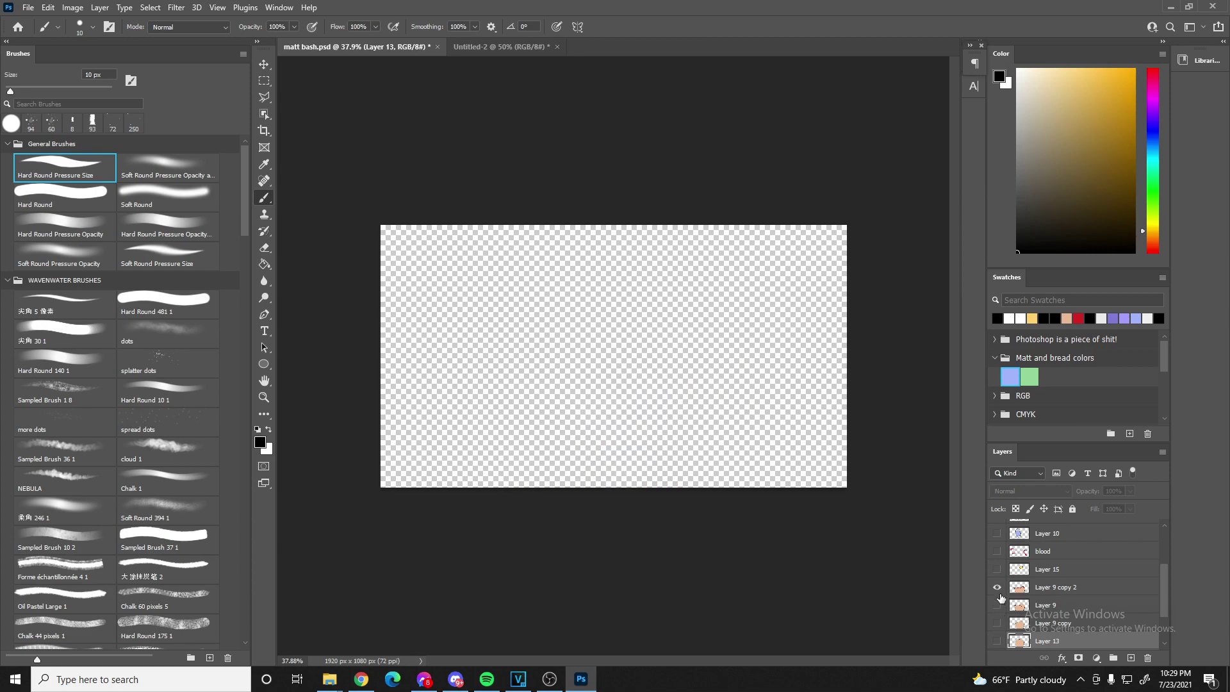
{"action": "left_click", "coordinate": [48, 7]}
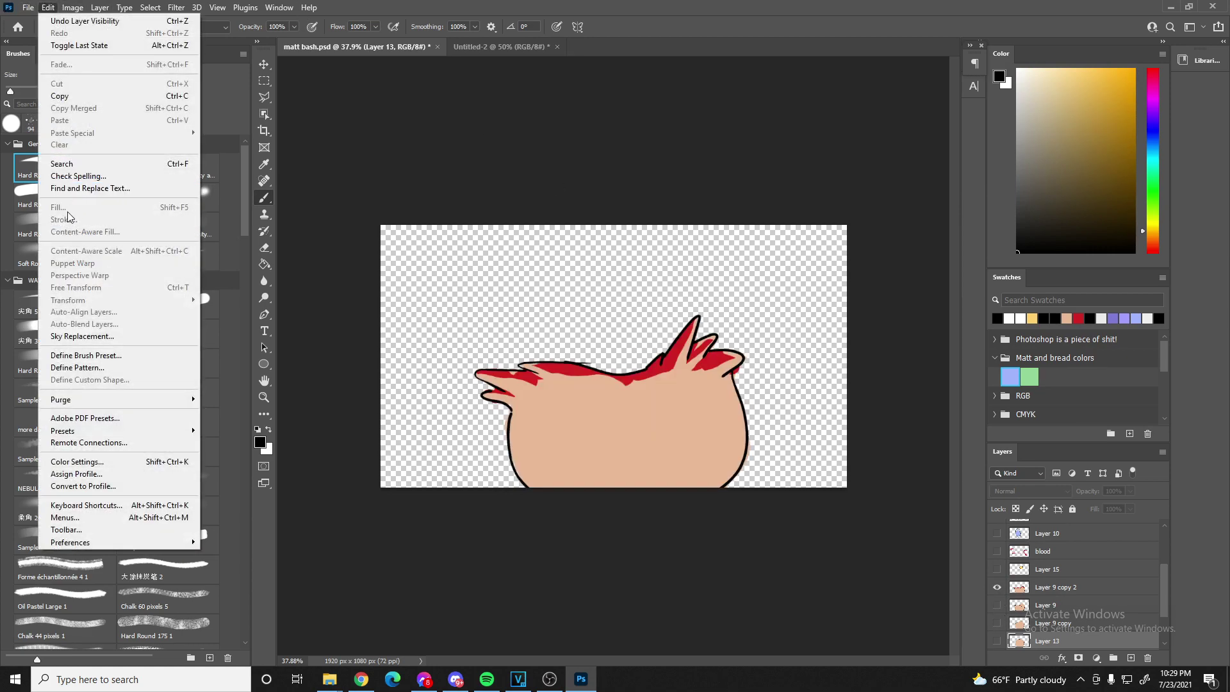
{"action": "key", "text": "Left"}
{"action": "mouse_move", "coordinate": [63, 202]}
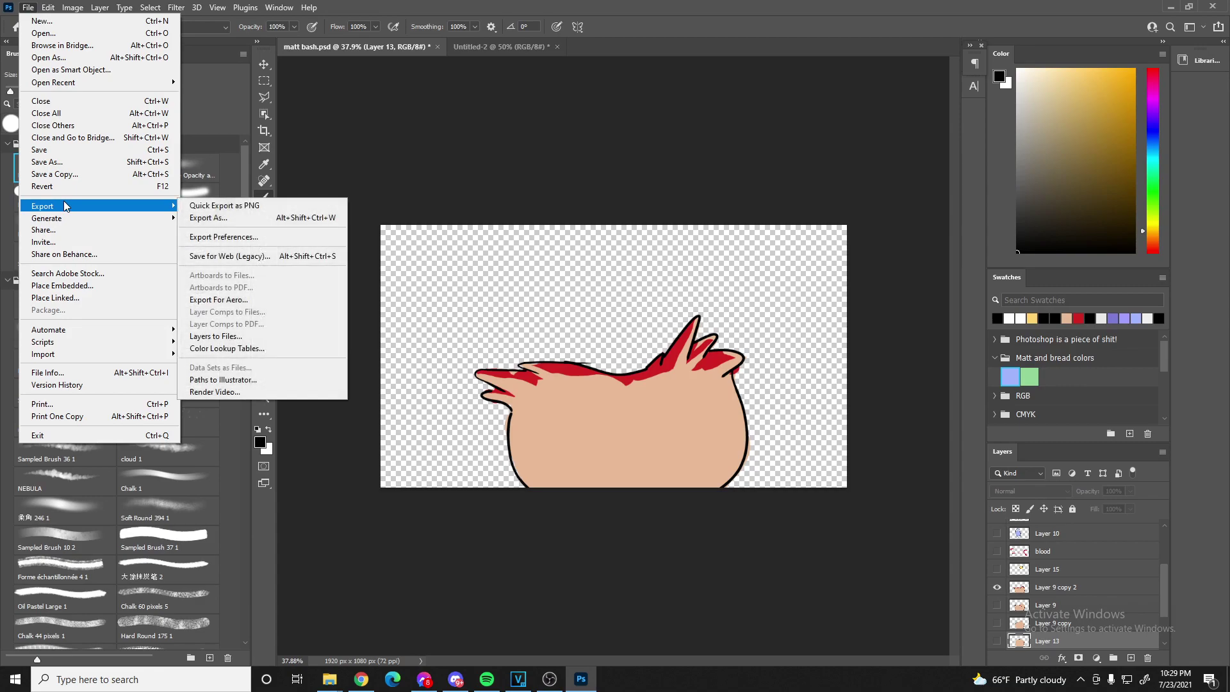
{"action": "left_click", "coordinate": [226, 206]}
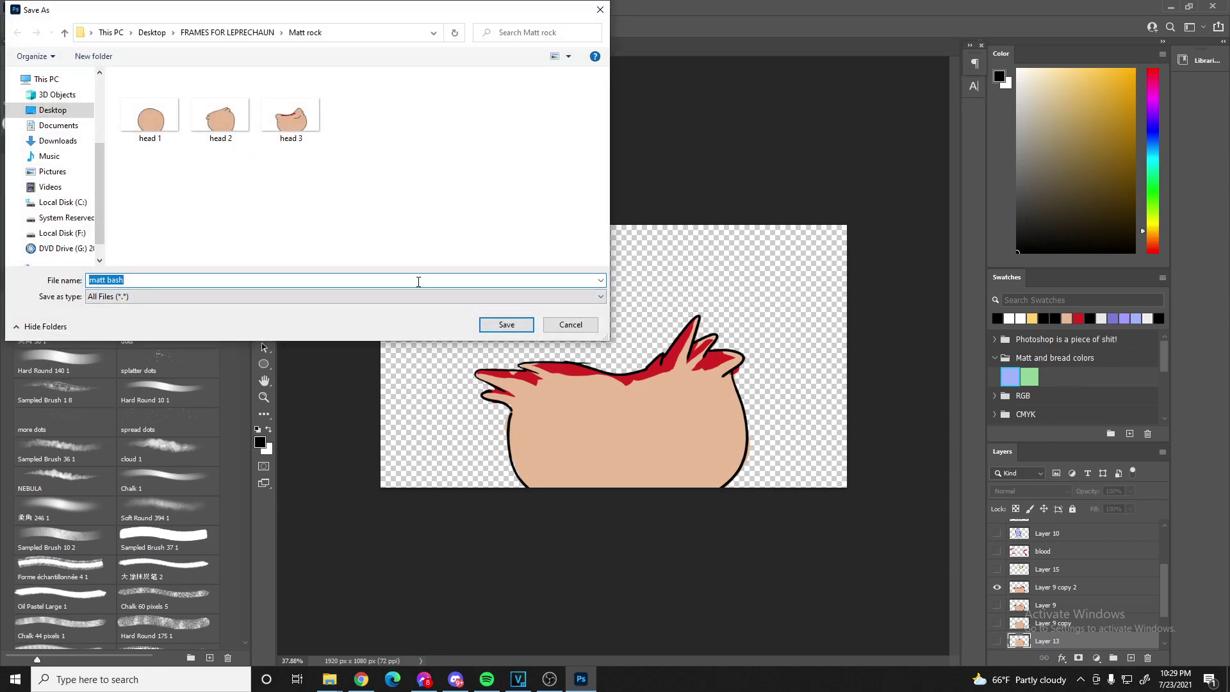
{"action": "type", "text": "head 4"}
{"action": "key", "text": "Return"}
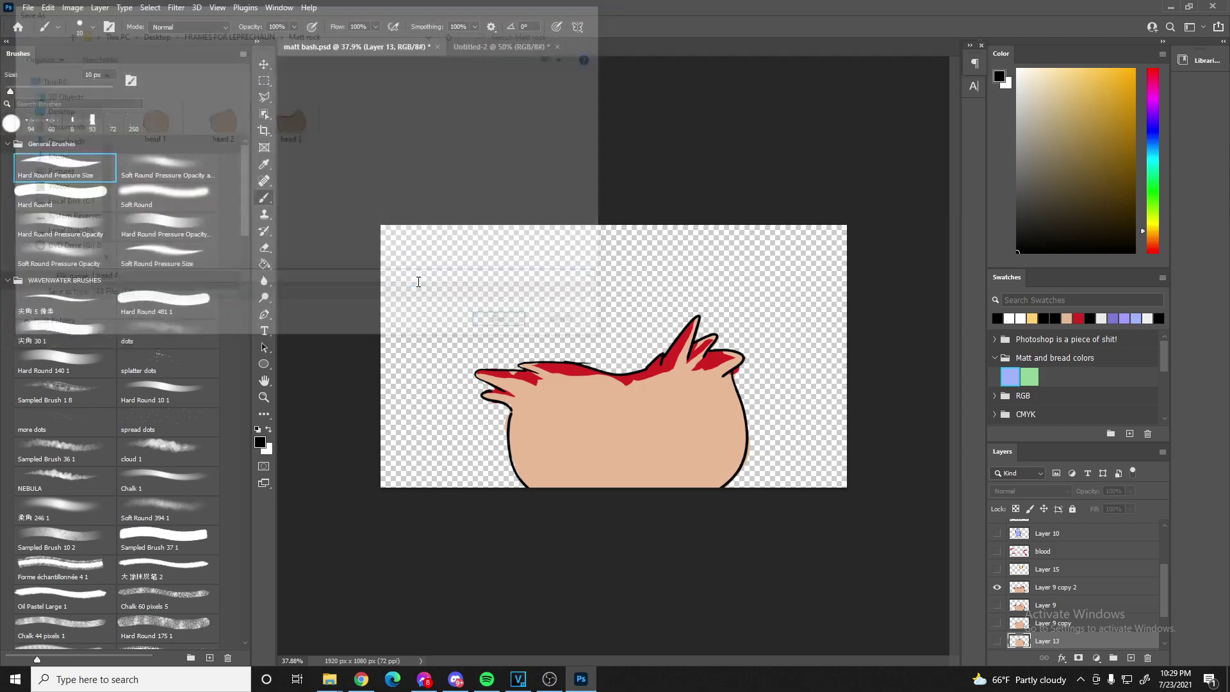
- Hide Layer 9 copy 2 and show the crown on Layer 15
{"action": "left_click", "coordinate": [997, 587]}
{"action": "left_click", "coordinate": [997, 569]}
{"action": "left_click", "coordinate": [27, 8]}
{"action": "mouse_move", "coordinate": [51, 218]}
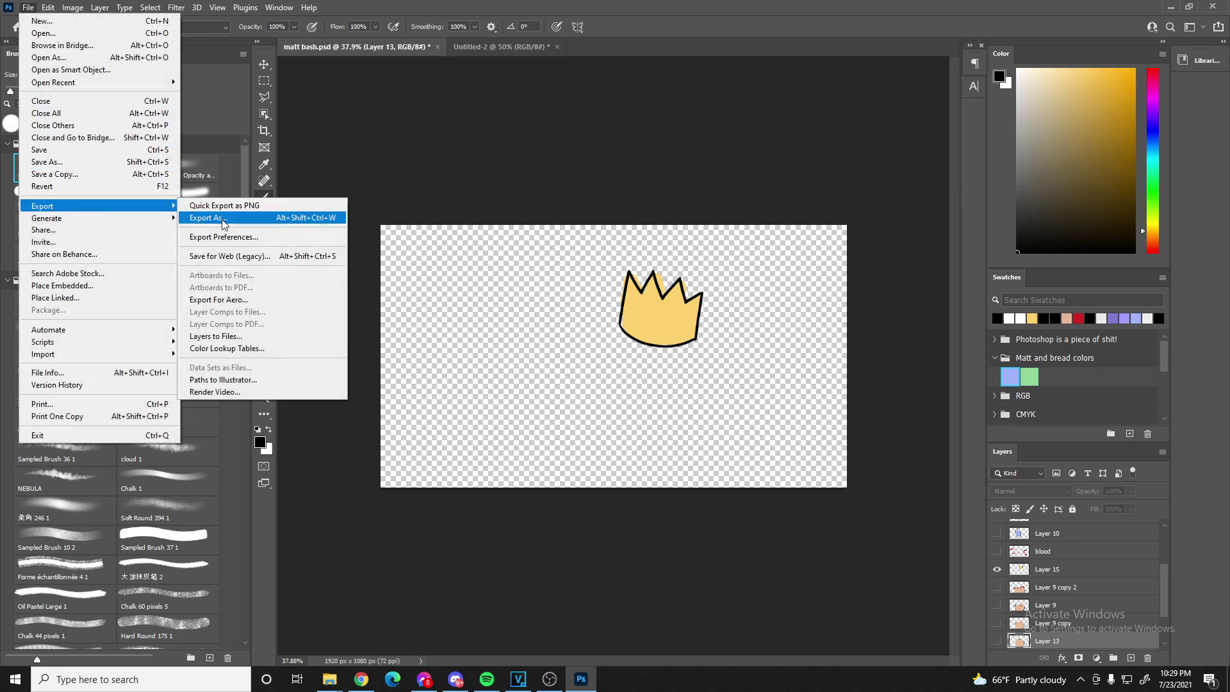
{"action": "left_click", "coordinate": [222, 218]}
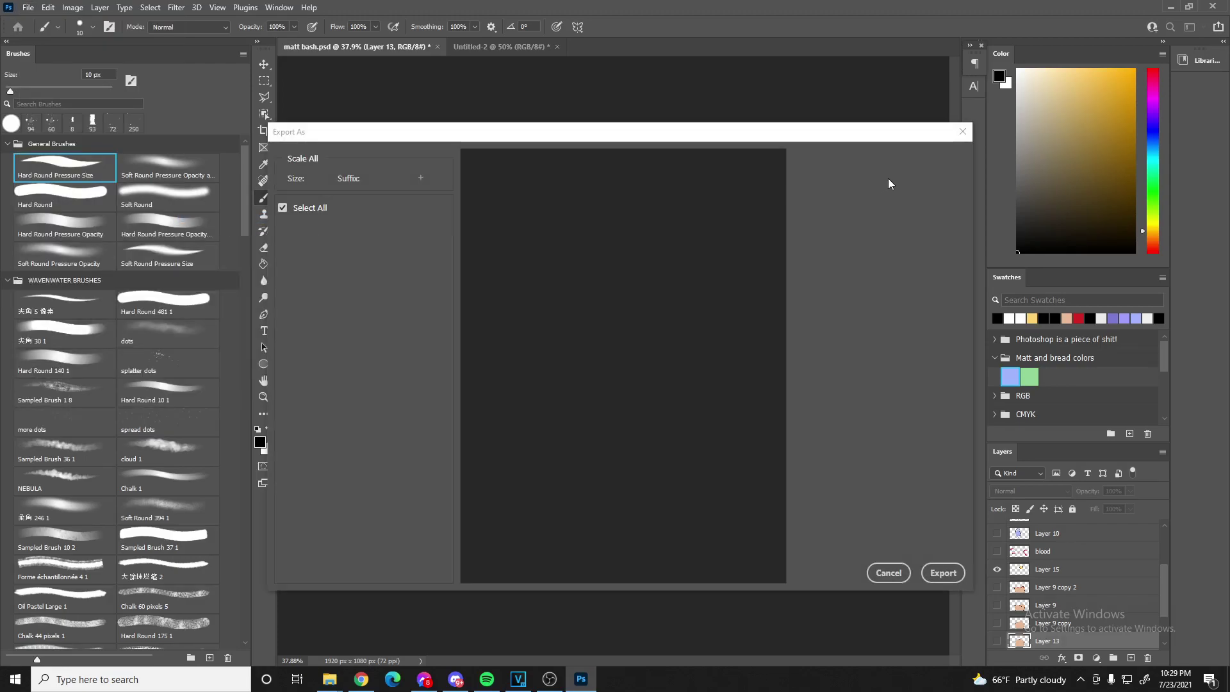
{"action": "left_click", "coordinate": [962, 131]}
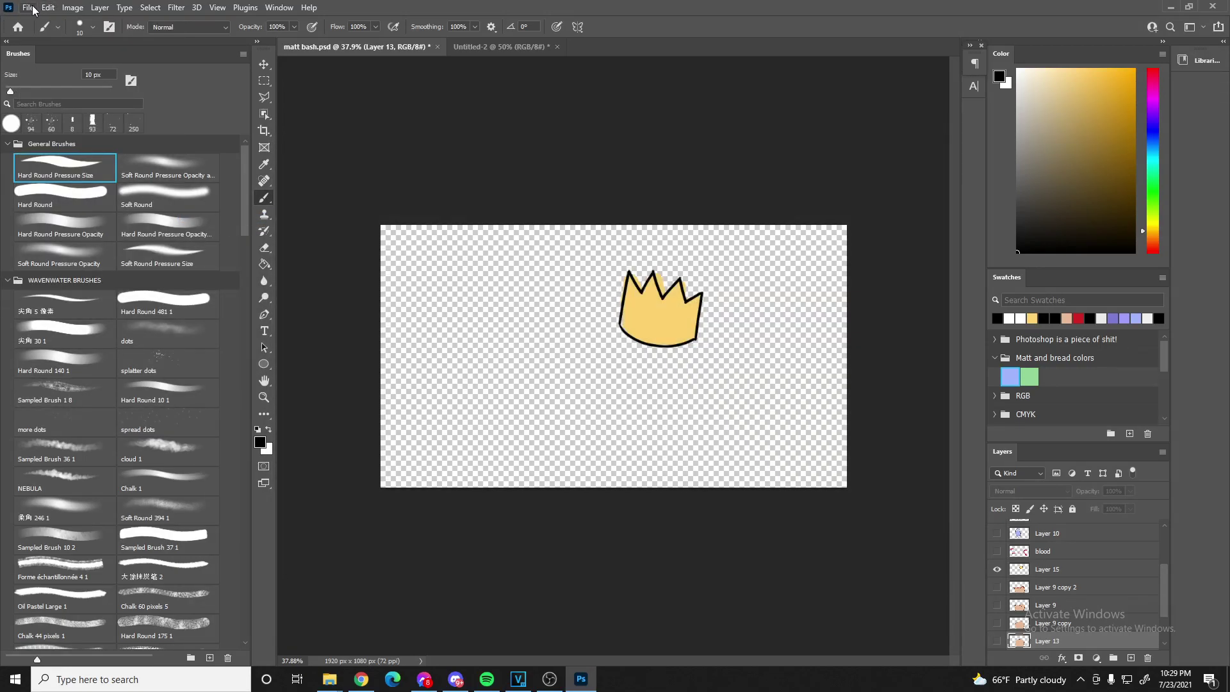
- Quick export the Layer 15 crown as a PNG named Crown into the Matt rock folder
{"action": "left_click", "coordinate": [32, 8]}
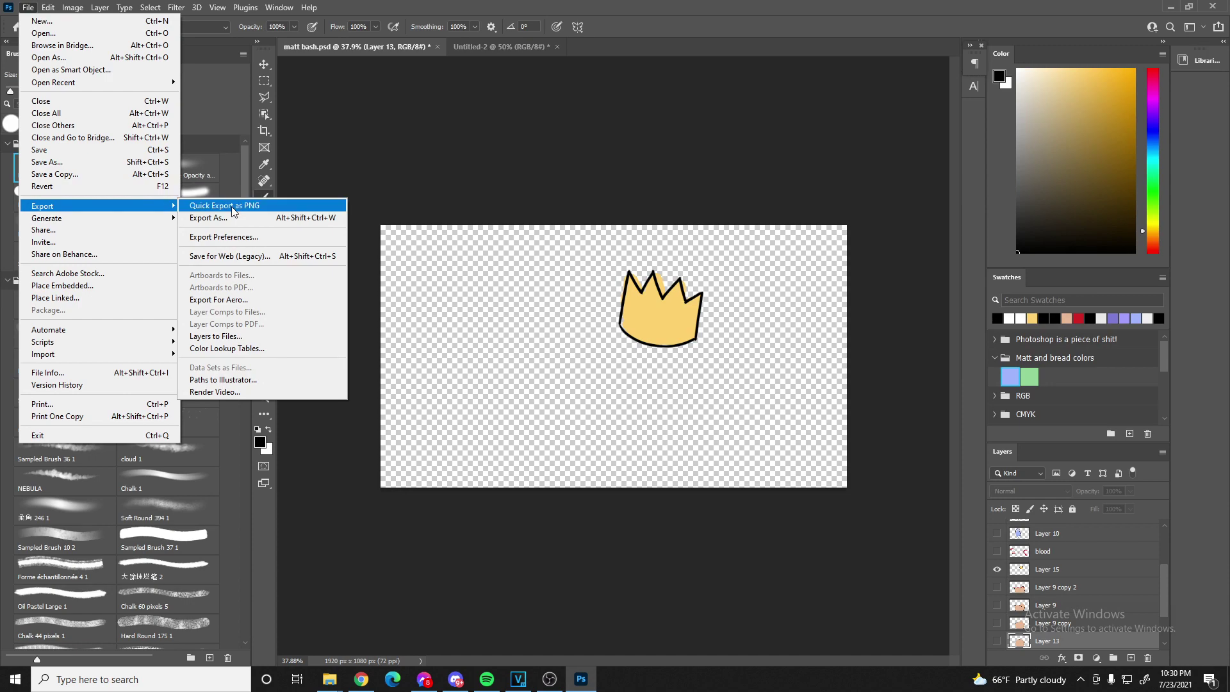
{"action": "left_click", "coordinate": [571, 241]}
{"action": "type", "text": "Crown"}
{"action": "key", "text": "Return"}
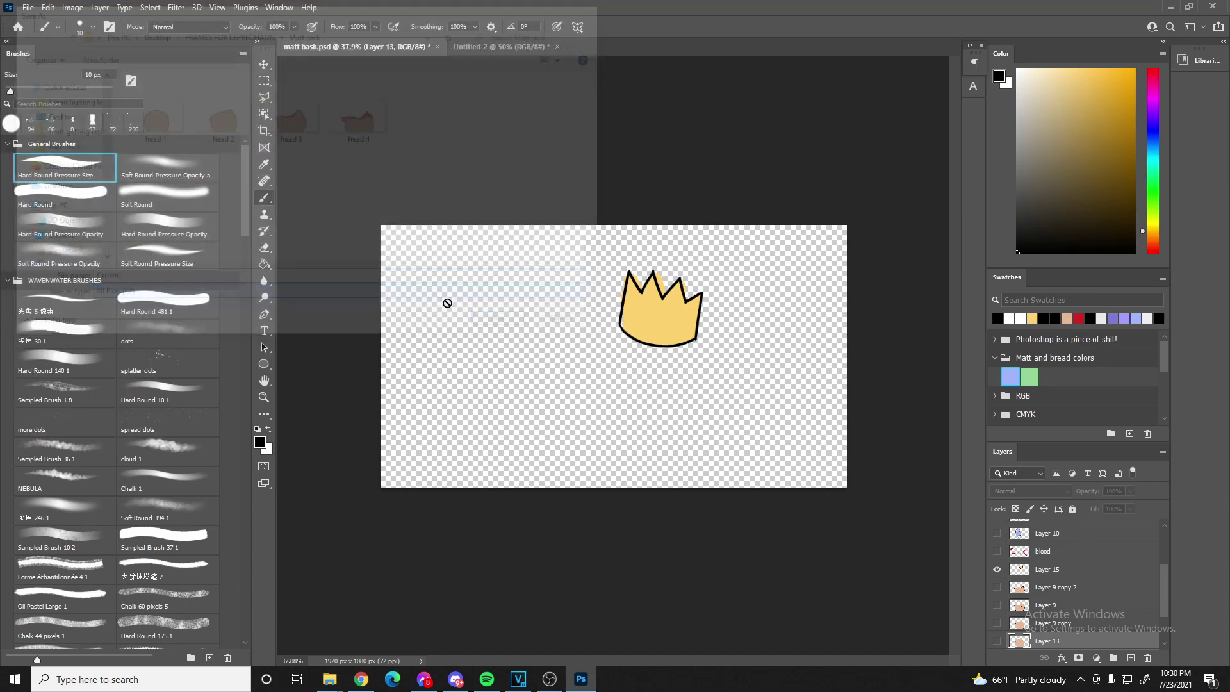
- Hide Layer 15, show the blood layer, and quick export it as a PNG named blood
{"action": "left_click", "coordinate": [996, 569]}
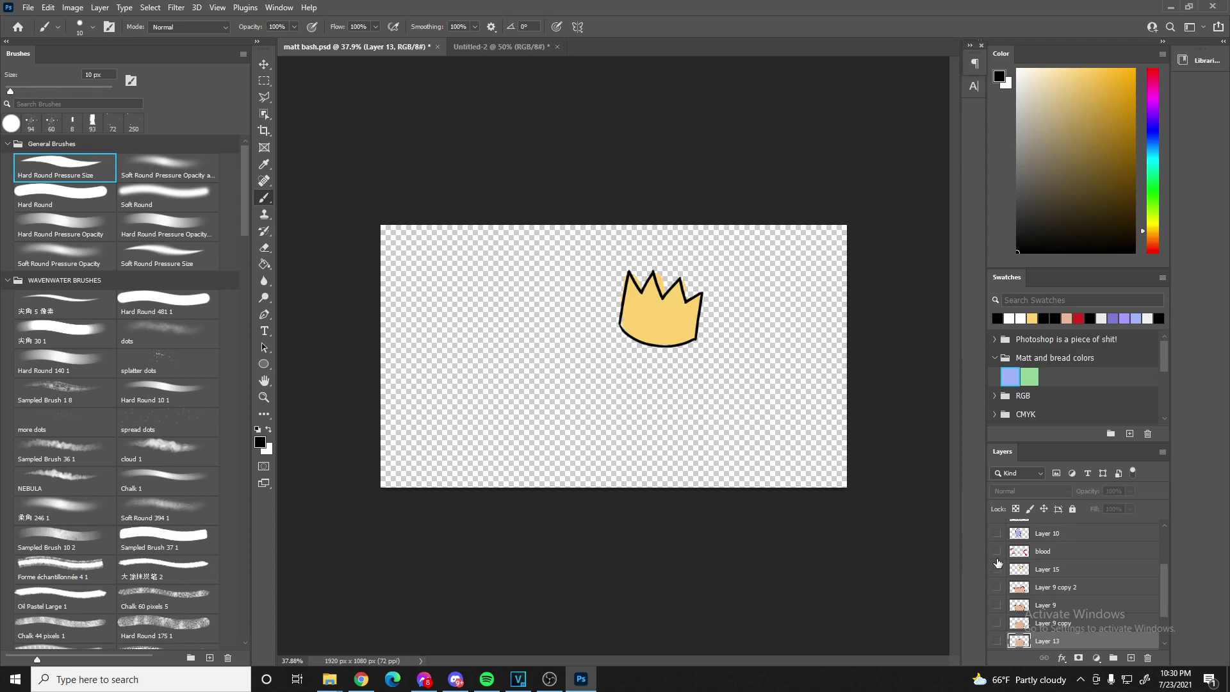
{"action": "left_click", "coordinate": [997, 551]}
{"action": "left_click", "coordinate": [29, 7]}
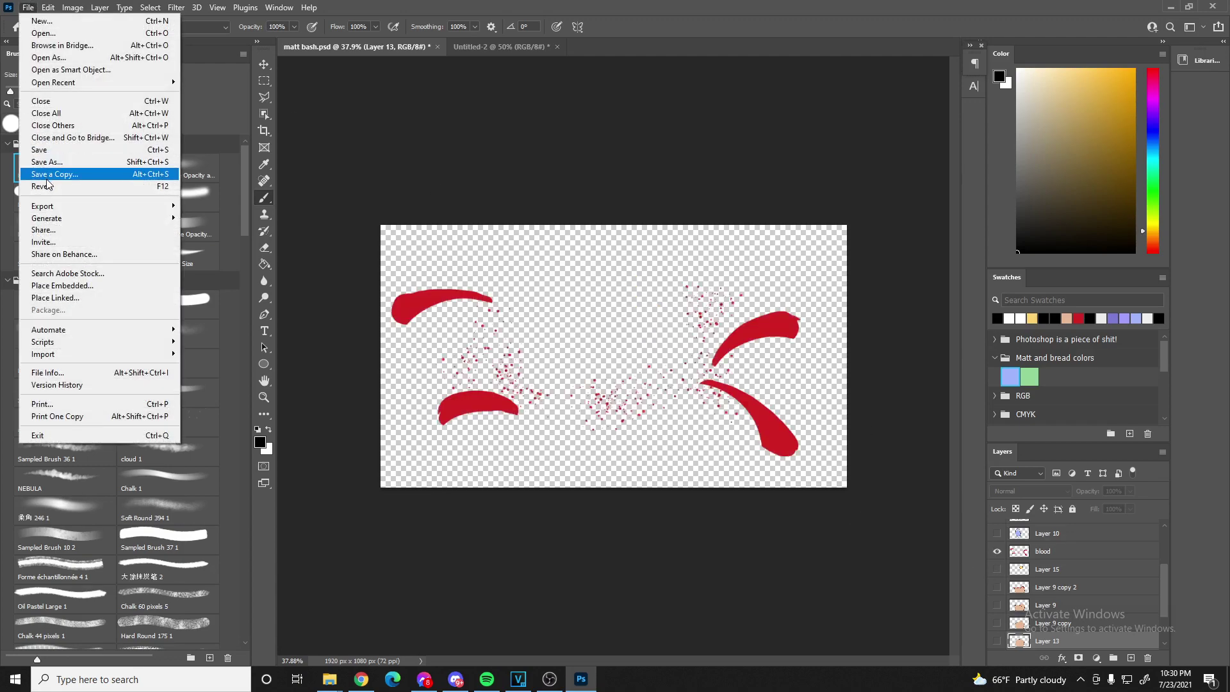
{"action": "mouse_move", "coordinate": [76, 209]}
{"action": "left_click", "coordinate": [221, 206]}
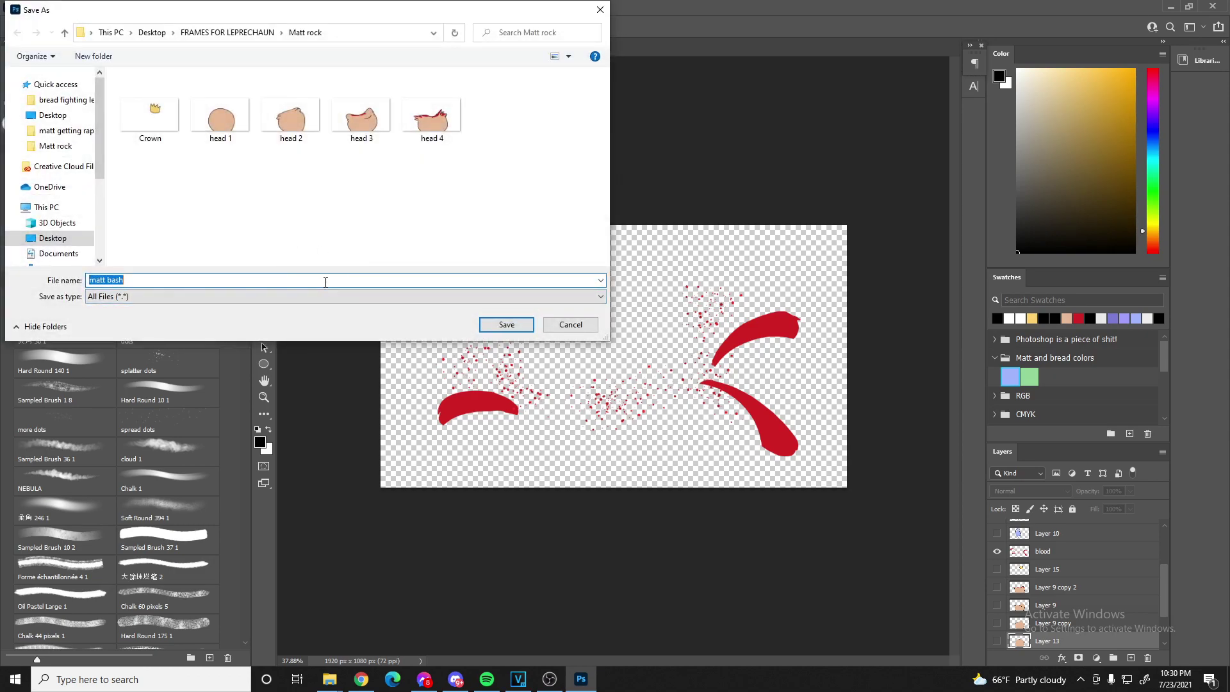
{"action": "type", "text": "blood"}
{"action": "key", "text": "Return"}
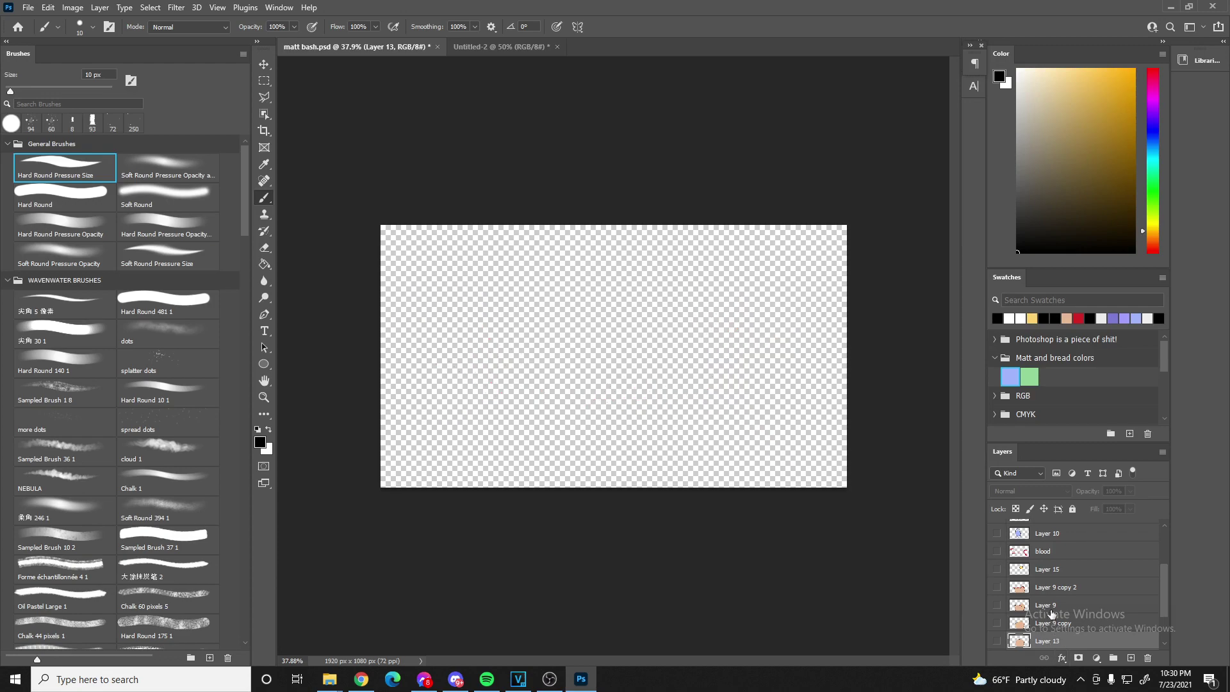
- Show the rock-lifting body on Layer 10 together with the face on Layer 12, keeping Layer 12 copy hidden
{"action": "scroll", "coordinate": [1052, 614], "scroll_direction": "up", "scroll_amount": 2}
{"action": "left_click", "coordinate": [996, 605]}
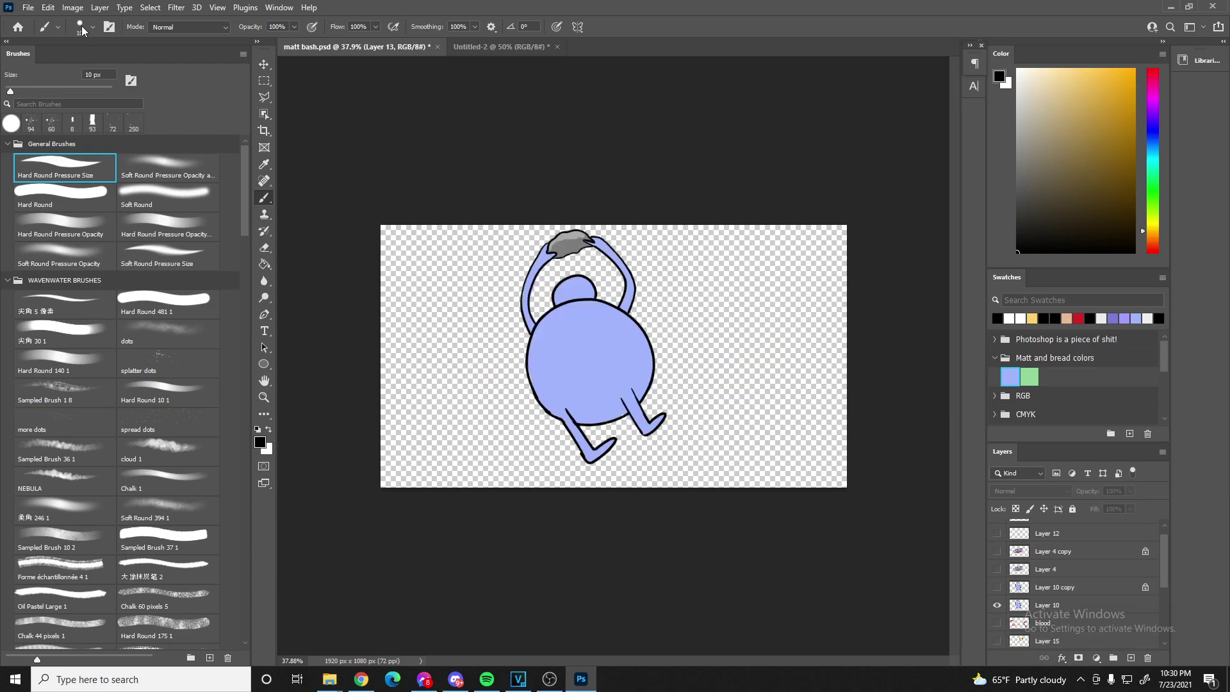
{"action": "scroll", "coordinate": [993, 551], "scroll_direction": "up", "scroll_amount": 1}
{"action": "left_click", "coordinate": [996, 546]}
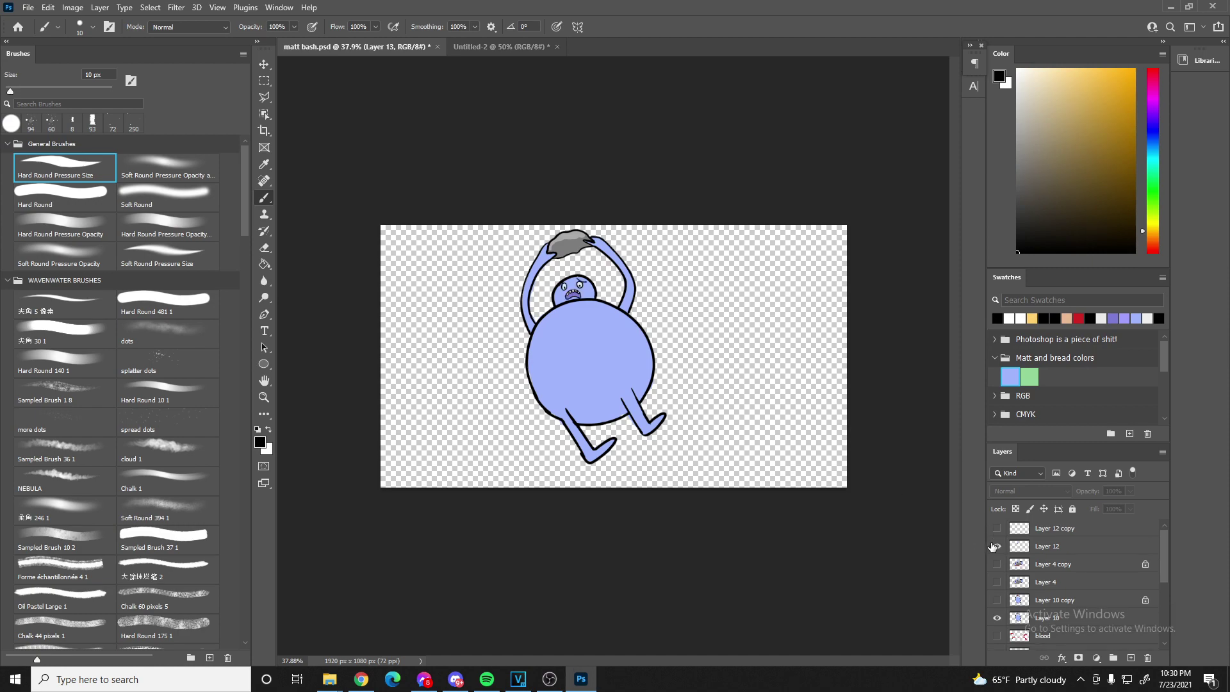
{"action": "left_click", "coordinate": [996, 546]}
{"action": "left_click", "coordinate": [996, 529]}
{"action": "left_click", "coordinate": [996, 534]}
{"action": "left_click", "coordinate": [997, 618]}
{"action": "left_click", "coordinate": [996, 618]}
{"action": "left_click", "coordinate": [997, 546]}
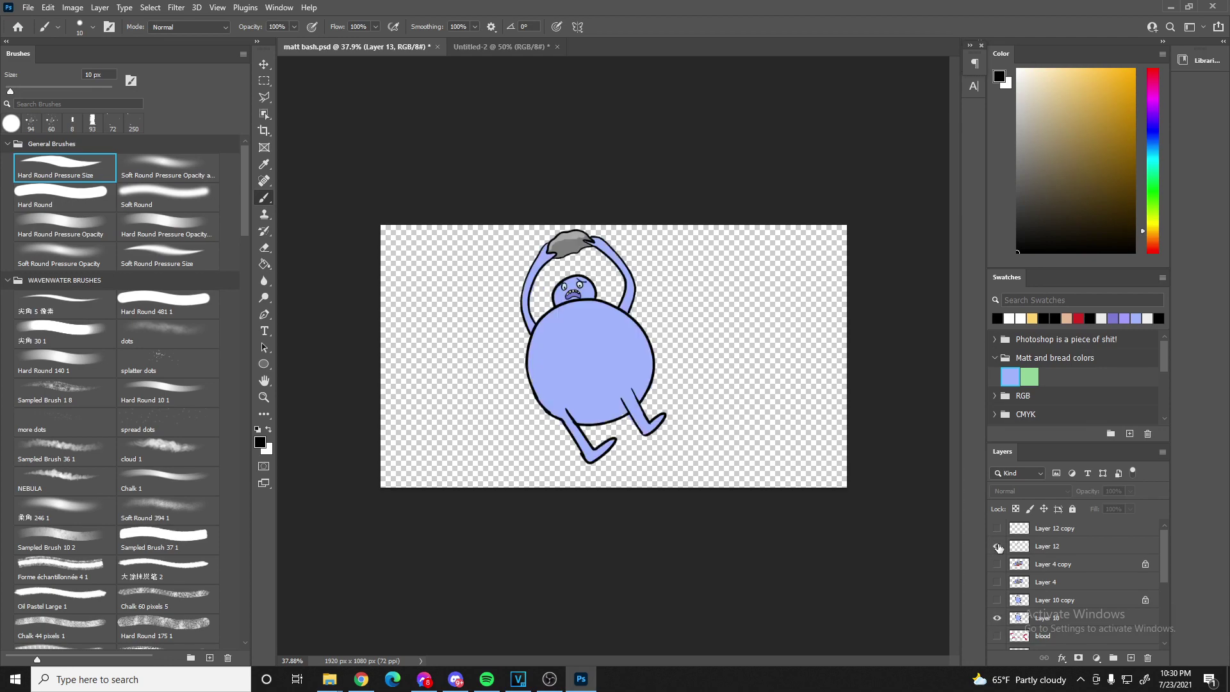
- Select the face on Layer 12 and apply Free Transform at 100% scale
{"action": "left_click", "coordinate": [1043, 549]}
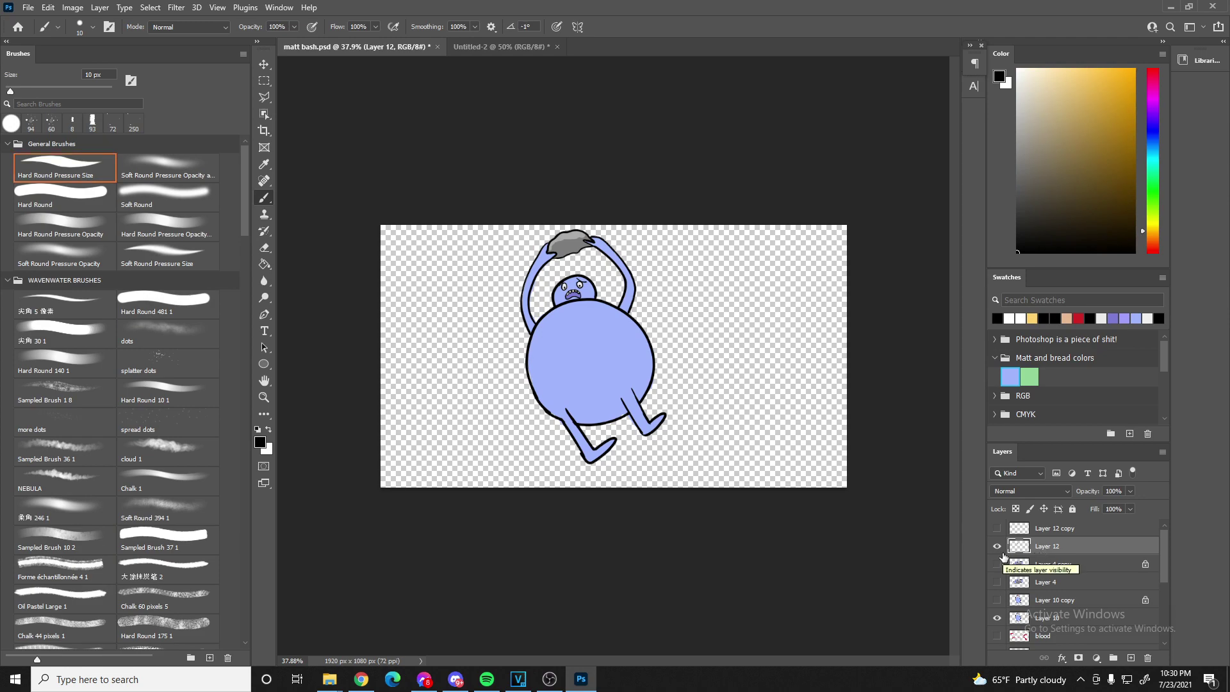
{"action": "key", "text": "ctrl+t"}
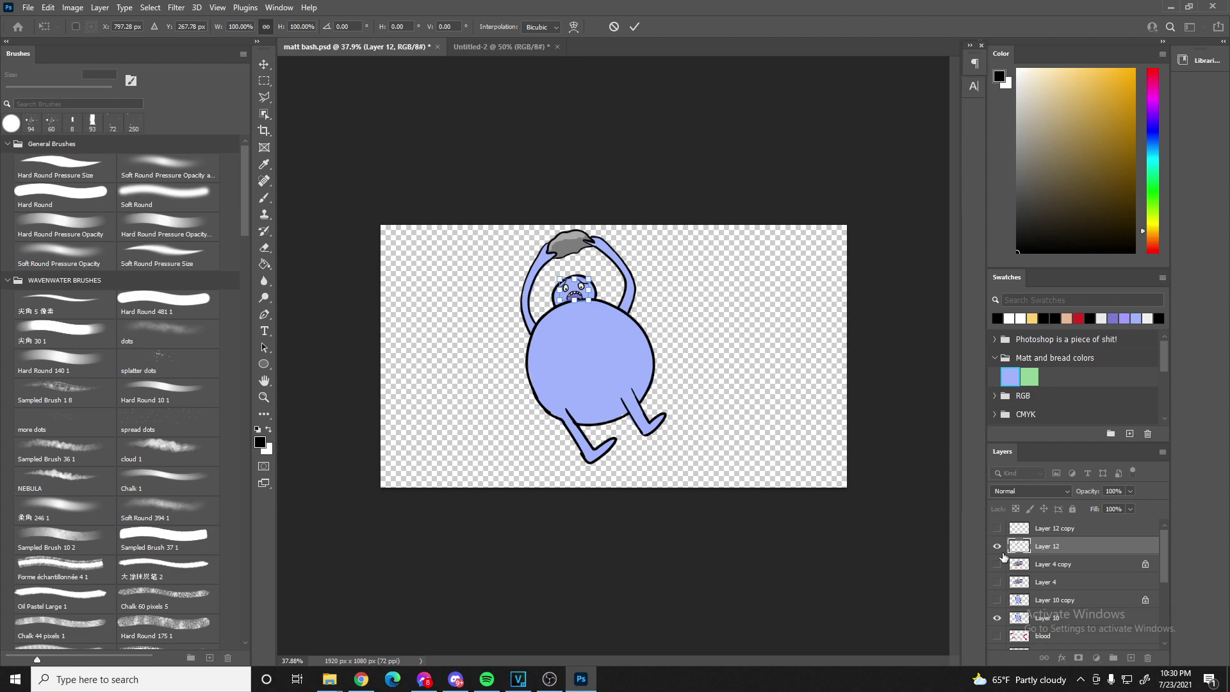
{"action": "left_click", "coordinate": [633, 27]}
- Compare the Layer 12 face against the bodies on Layer 4, Layer 4 copy, Layer 10 copy and Layer 10 by toggling their visibility
{"action": "scroll", "coordinate": [591, 338], "scroll_direction": "up", "scroll_amount": 3}
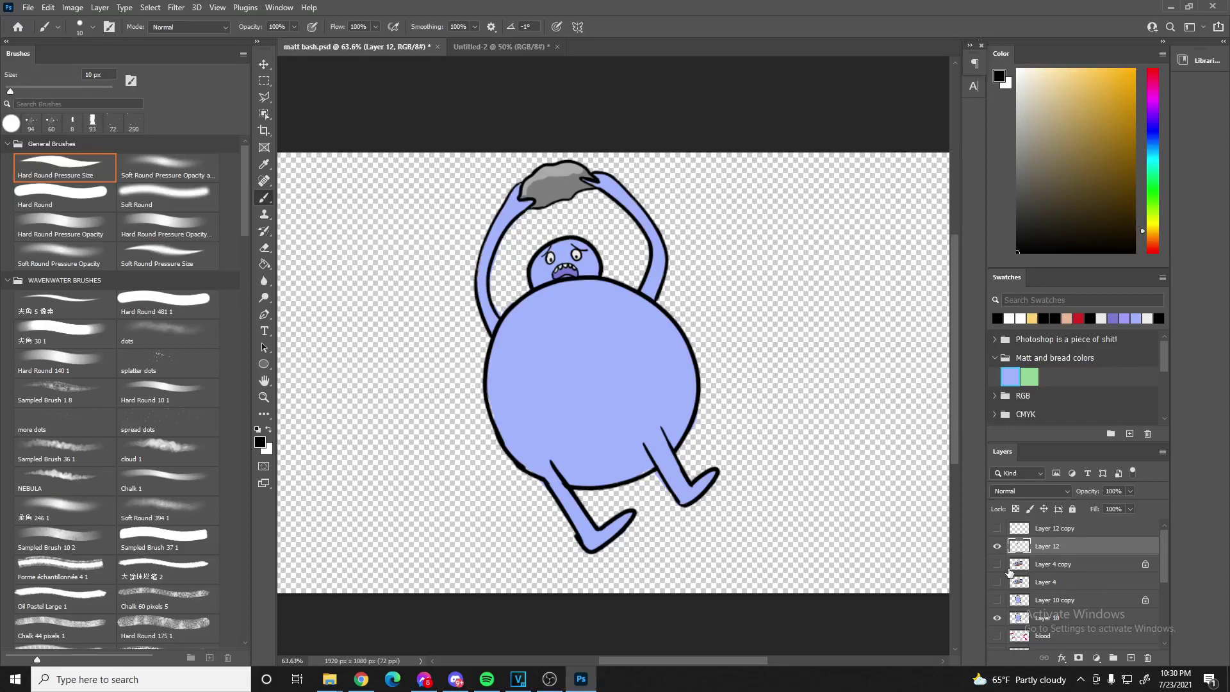
{"action": "left_click", "coordinate": [997, 617]}
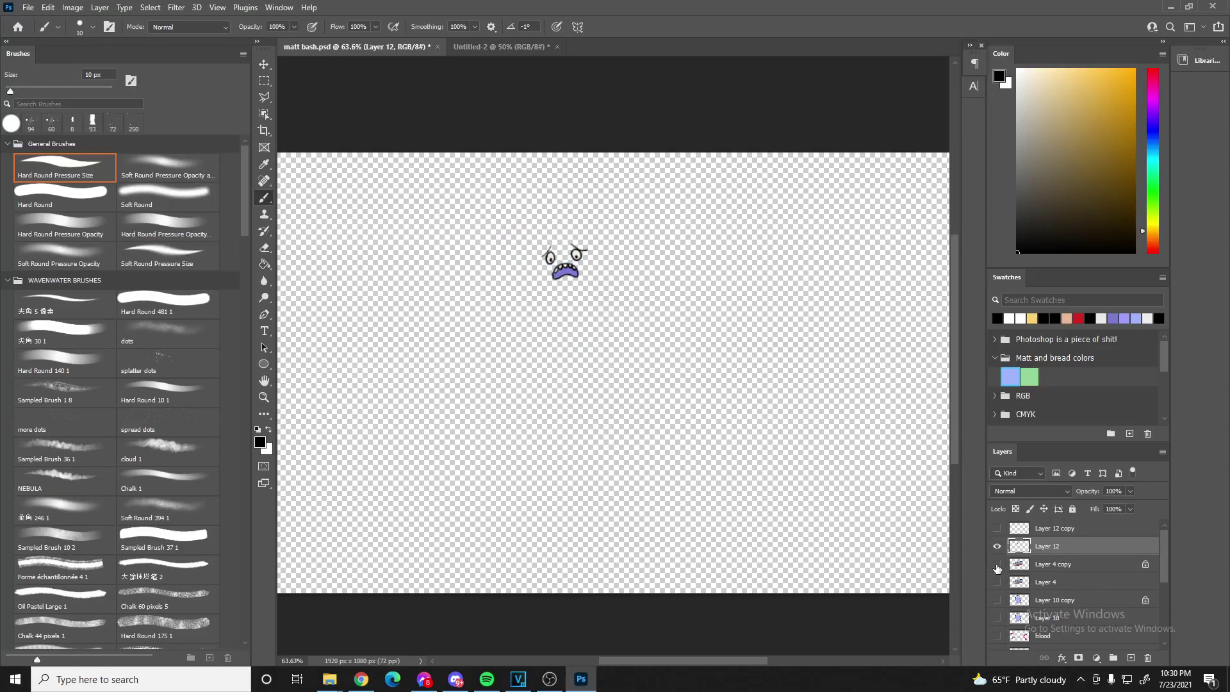
{"action": "left_click", "coordinate": [996, 565]}
{"action": "left_click", "coordinate": [997, 565]}
{"action": "left_click", "coordinate": [997, 582]}
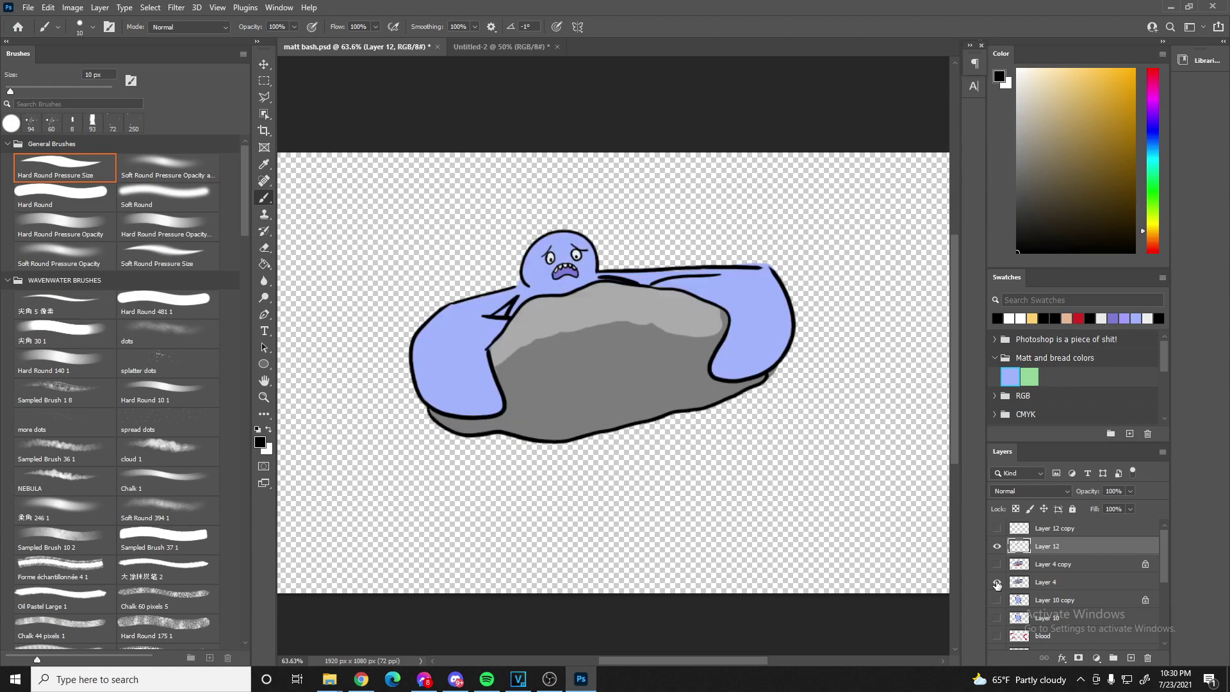
{"action": "left_click", "coordinate": [996, 582]}
{"action": "left_click", "coordinate": [997, 564]}
{"action": "left_click", "coordinate": [996, 564]}
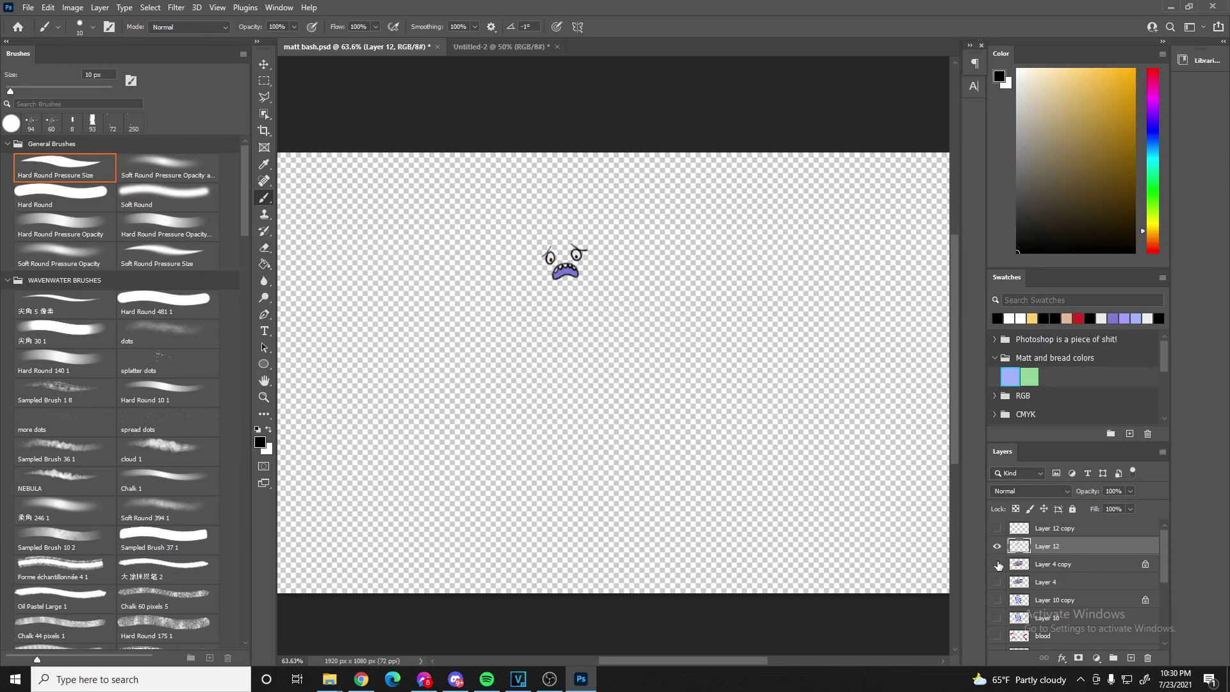
{"action": "left_click", "coordinate": [997, 600]}
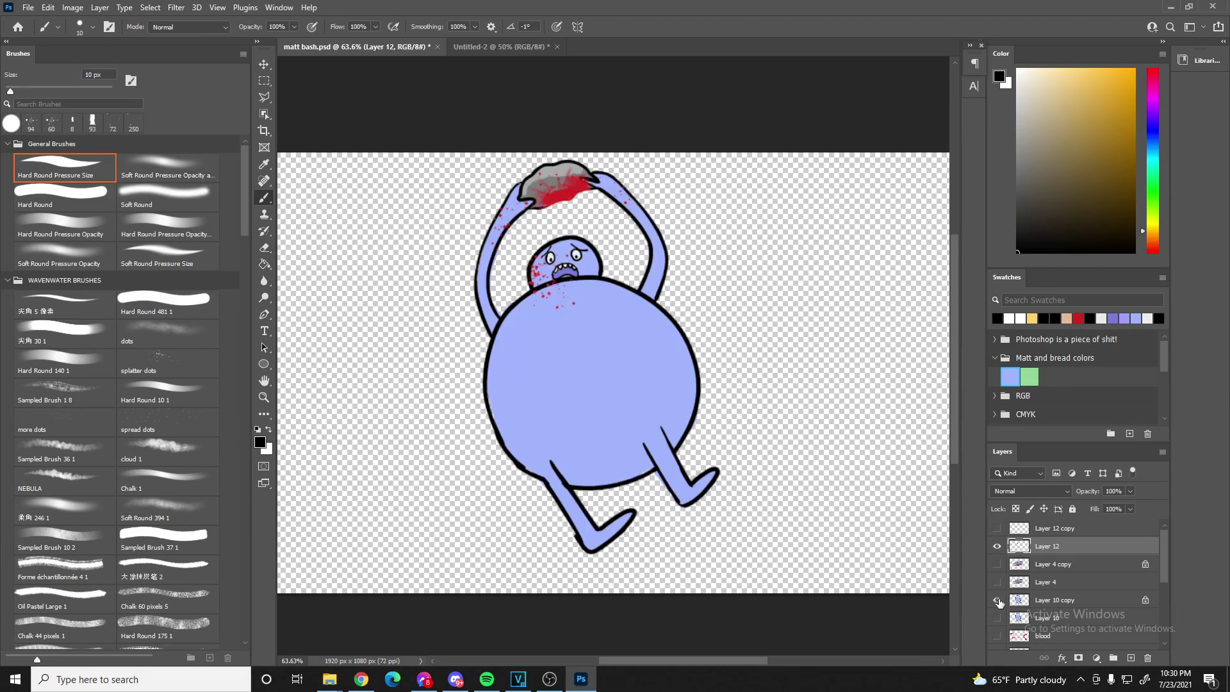
{"action": "left_click", "coordinate": [997, 618]}
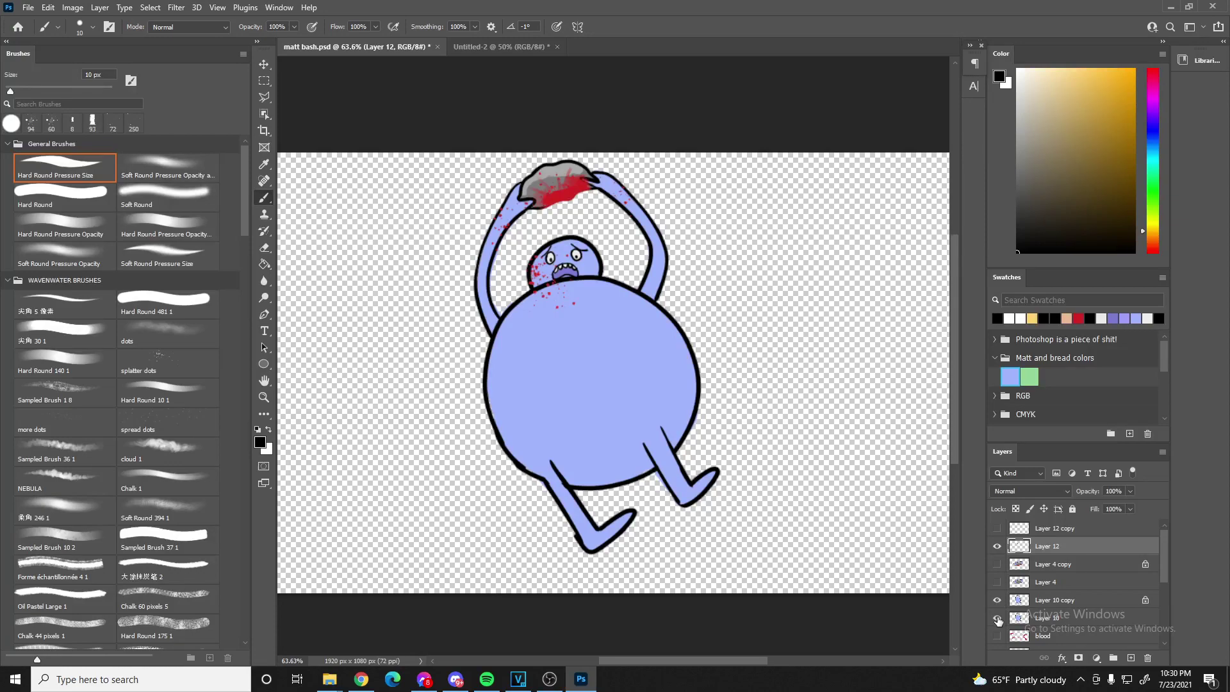
{"action": "left_click", "coordinate": [997, 600]}
{"action": "left_click", "coordinate": [997, 618]}
{"action": "left_click", "coordinate": [996, 618]}
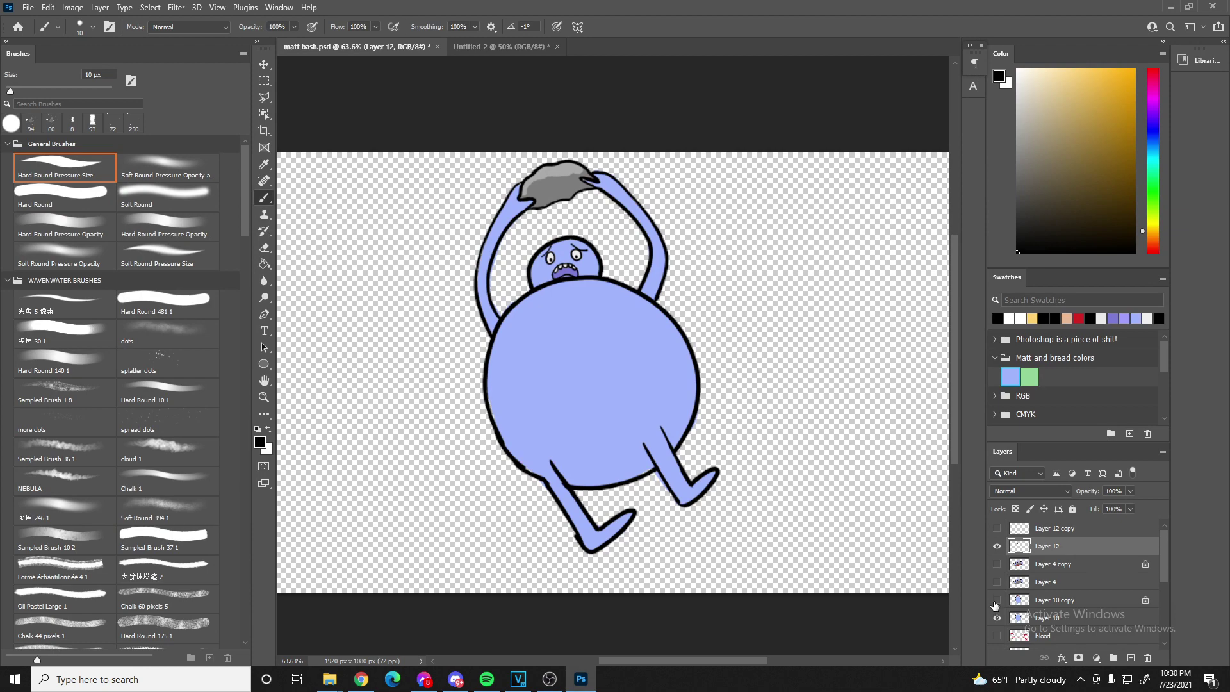
{"action": "left_click", "coordinate": [996, 547]}
{"action": "left_click", "coordinate": [996, 546]}
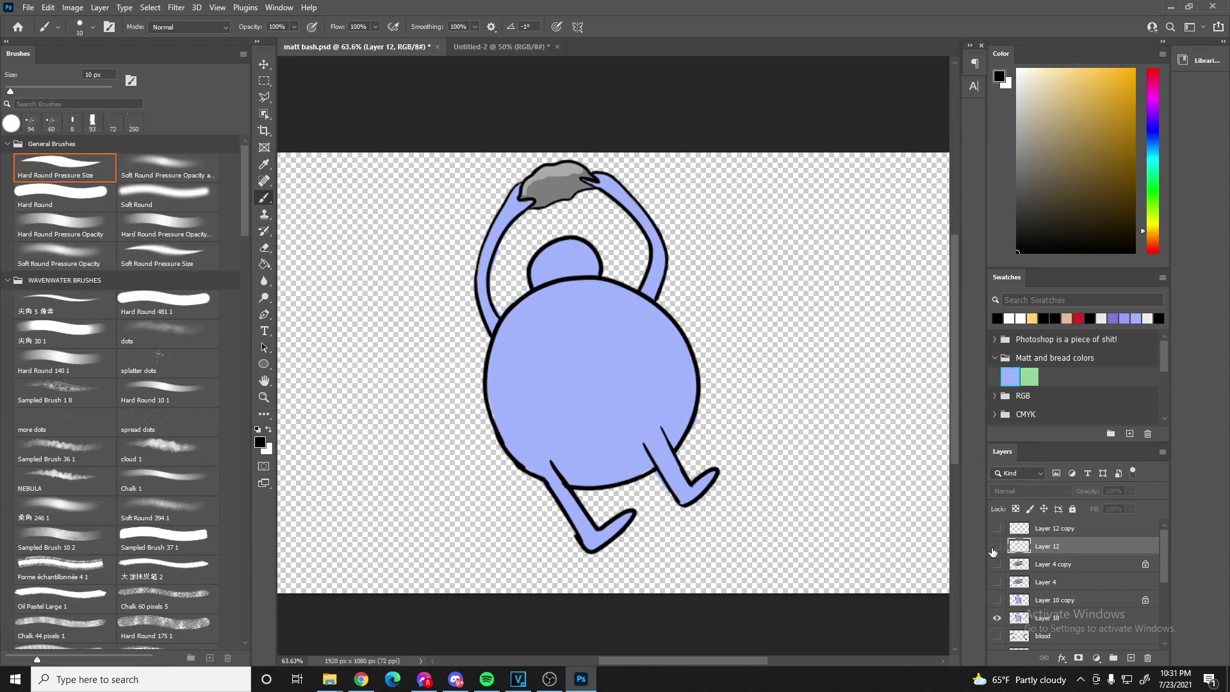
{"action": "left_click", "coordinate": [995, 548]}
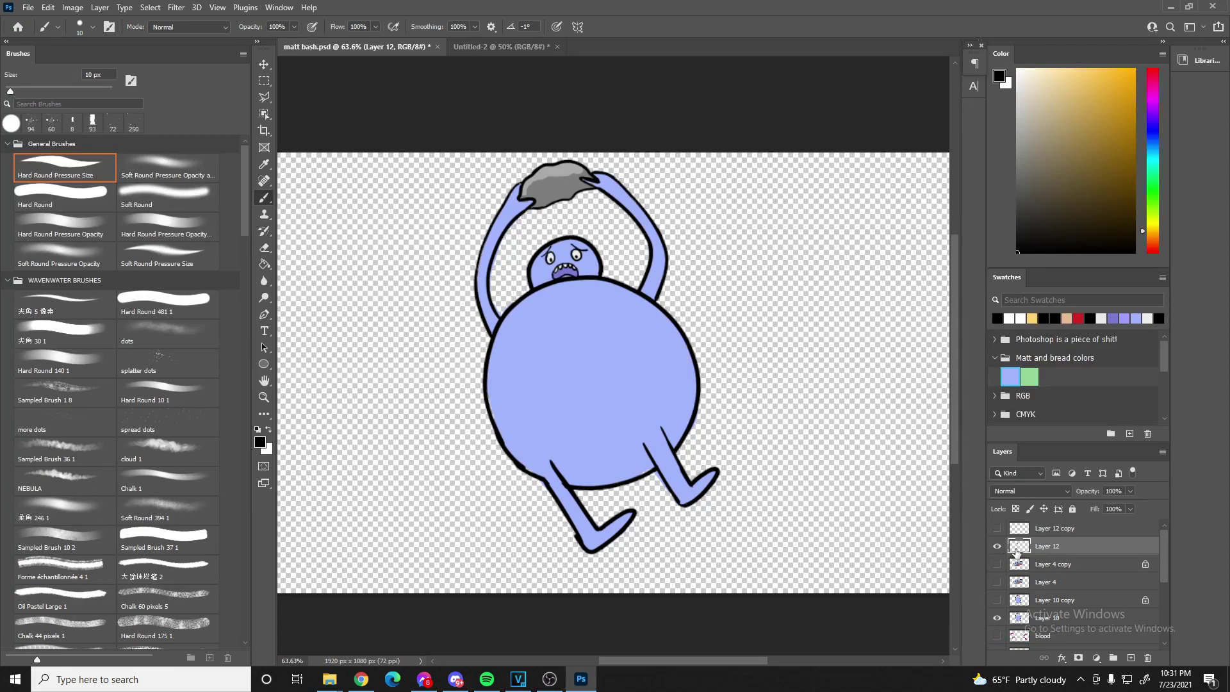
{"action": "key", "text": "ctrl+t"}
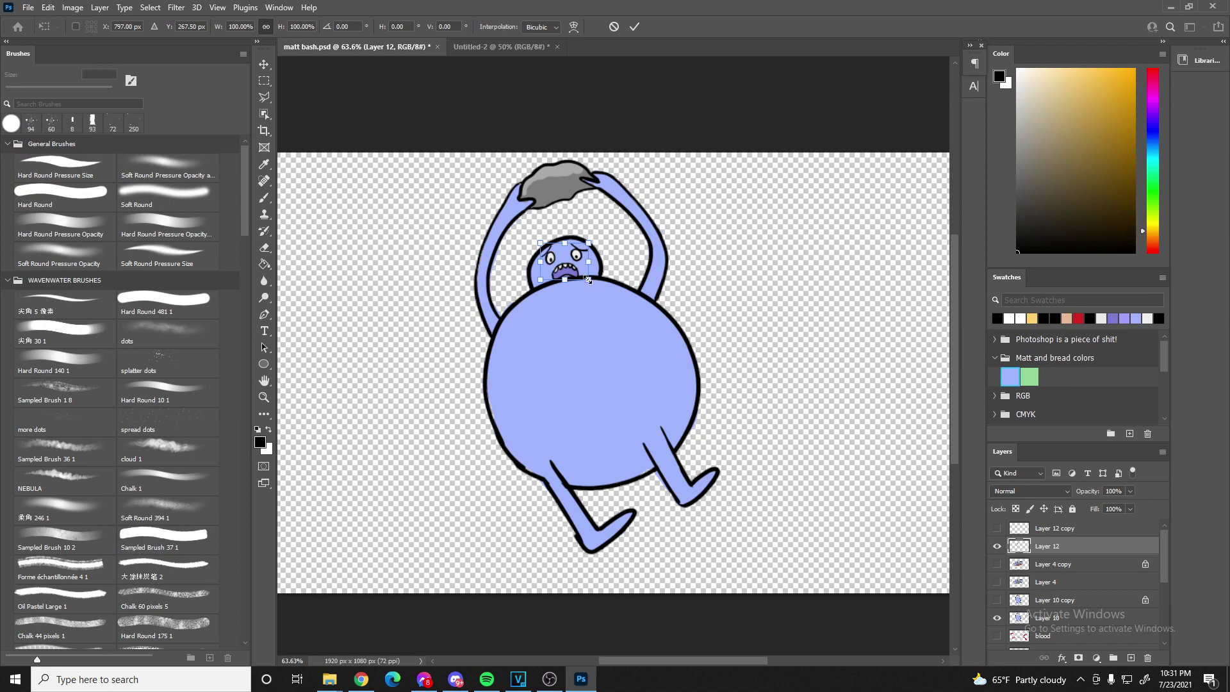
{"action": "left_click_drag", "start_coordinate": [588, 280], "coordinate": [583, 276]}
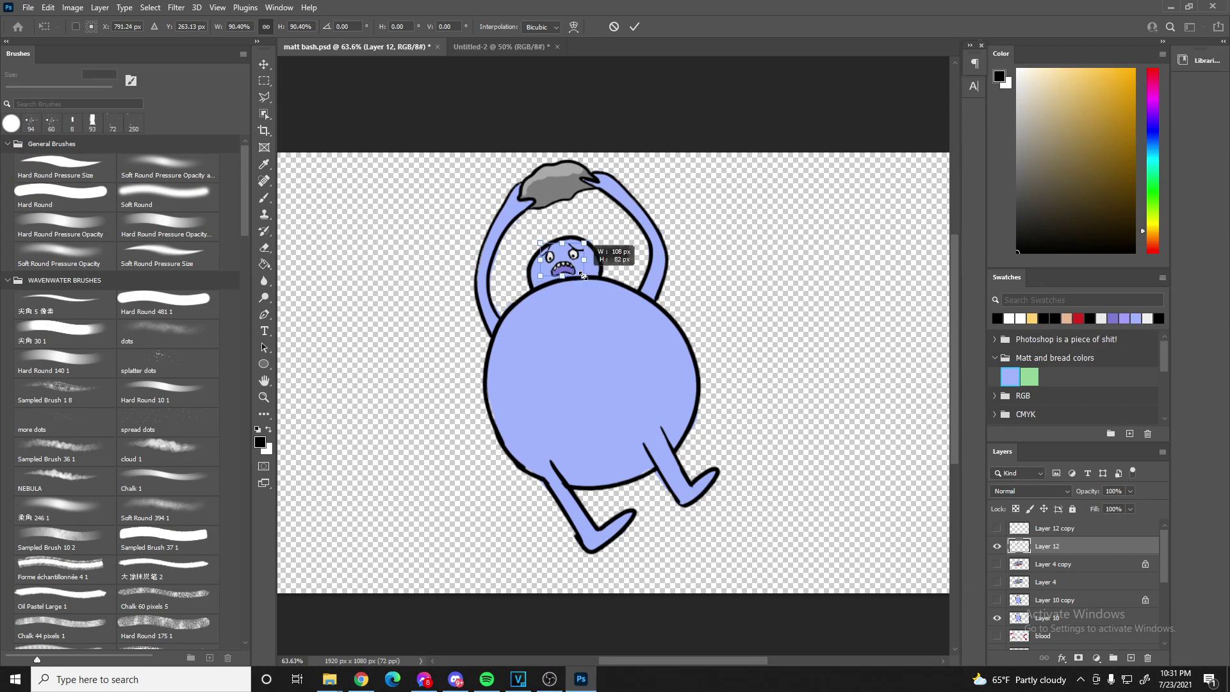
{"action": "left_click", "coordinate": [613, 26]}
- Duplicate the frightened face on Layer 12 with the default copy name, discarding its pending transform
{"action": "right_click", "coordinate": [1077, 543]}
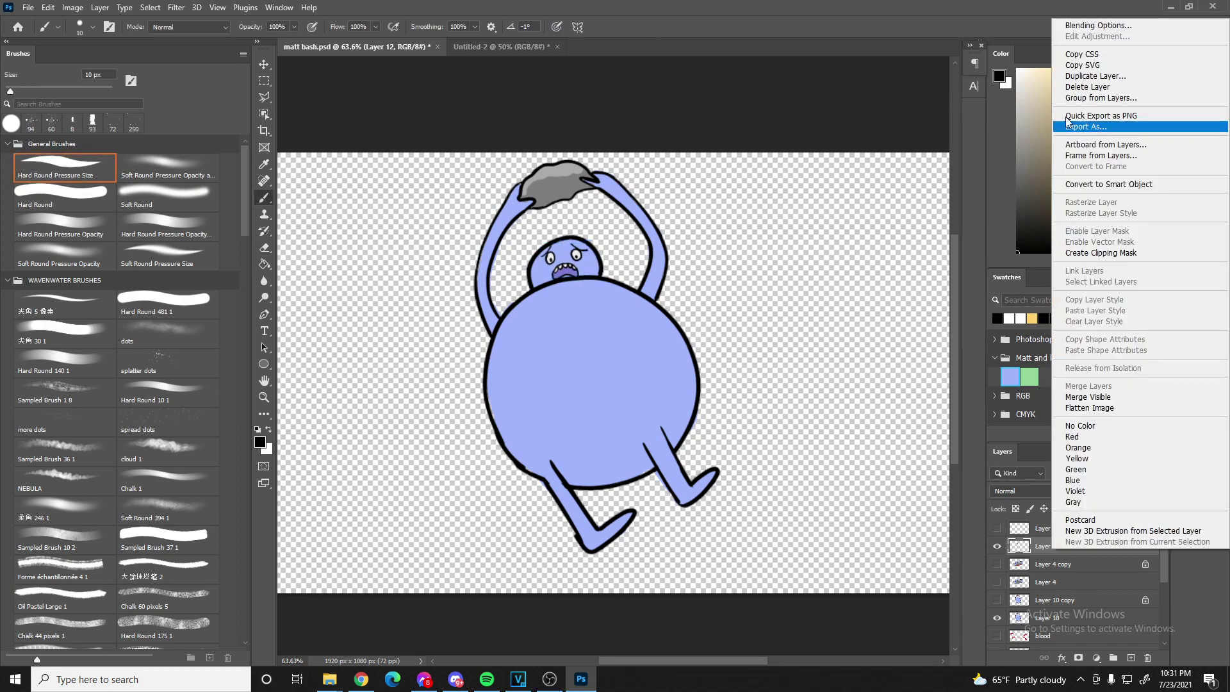
{"action": "left_click", "coordinate": [1094, 76]}
{"action": "key", "text": "Return"}
- Scale the face on Layer 12 copy 2 down to about 82% and hide the original Layer 12
{"action": "key", "text": "ctrl+t"}
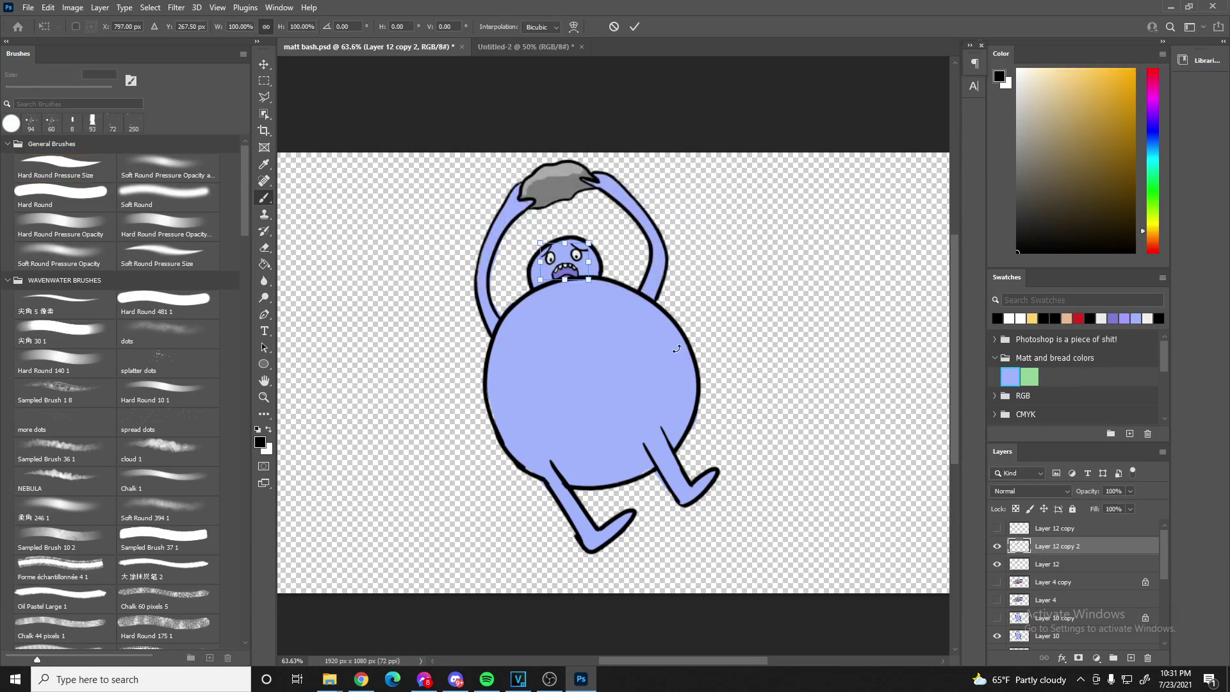
{"action": "left_click_drag", "start_coordinate": [587, 279], "coordinate": [573, 269]}
{"action": "left_click", "coordinate": [632, 26]}
{"action": "key", "text": "b"}
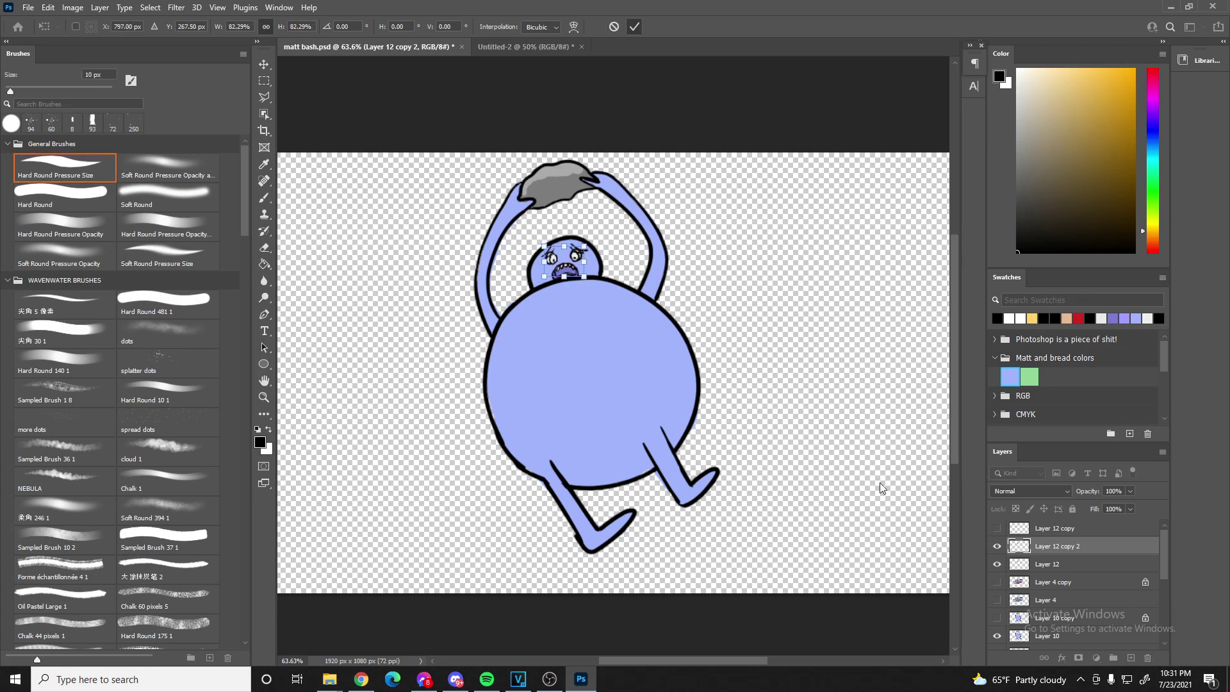
{"action": "left_click", "coordinate": [998, 564]}
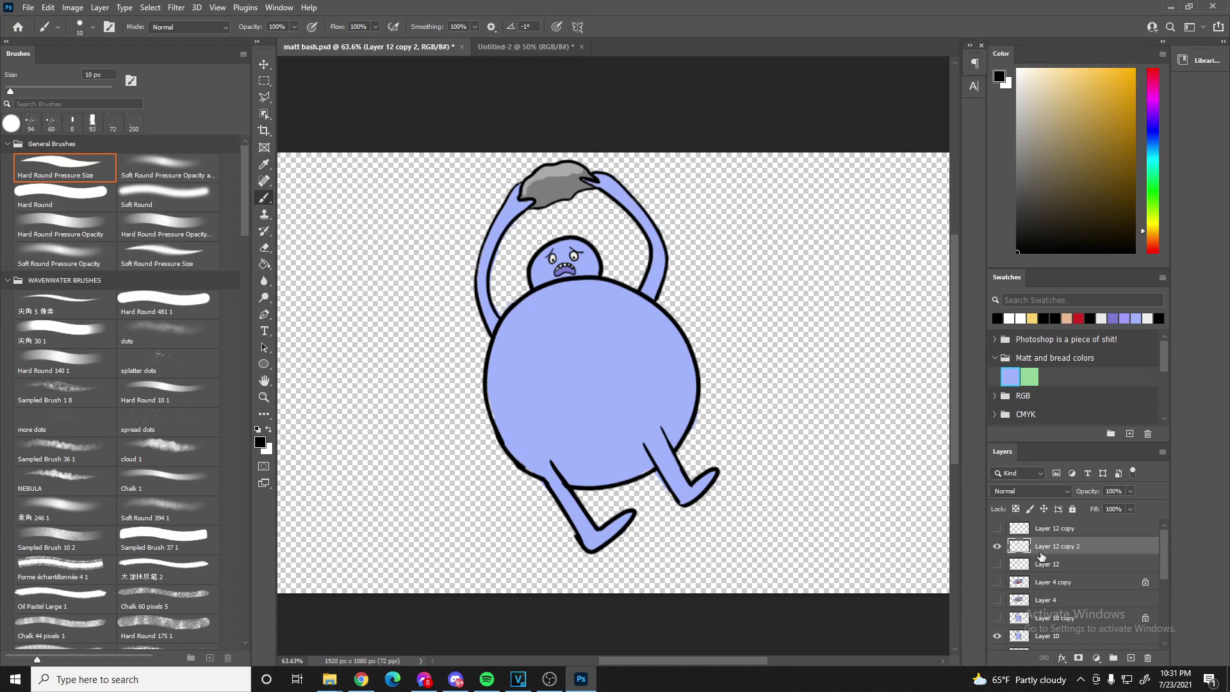
- Duplicate Layer 12 copy, leaving only the closed-eyes face on Layer 12 copy visible over the body
{"action": "right_click", "coordinate": [1039, 529]}
{"action": "left_click", "coordinate": [1082, 193]}
{"action": "left_click", "coordinate": [718, 189]}
{"action": "left_click", "coordinate": [997, 564]}
{"action": "left_click", "coordinate": [997, 545]}
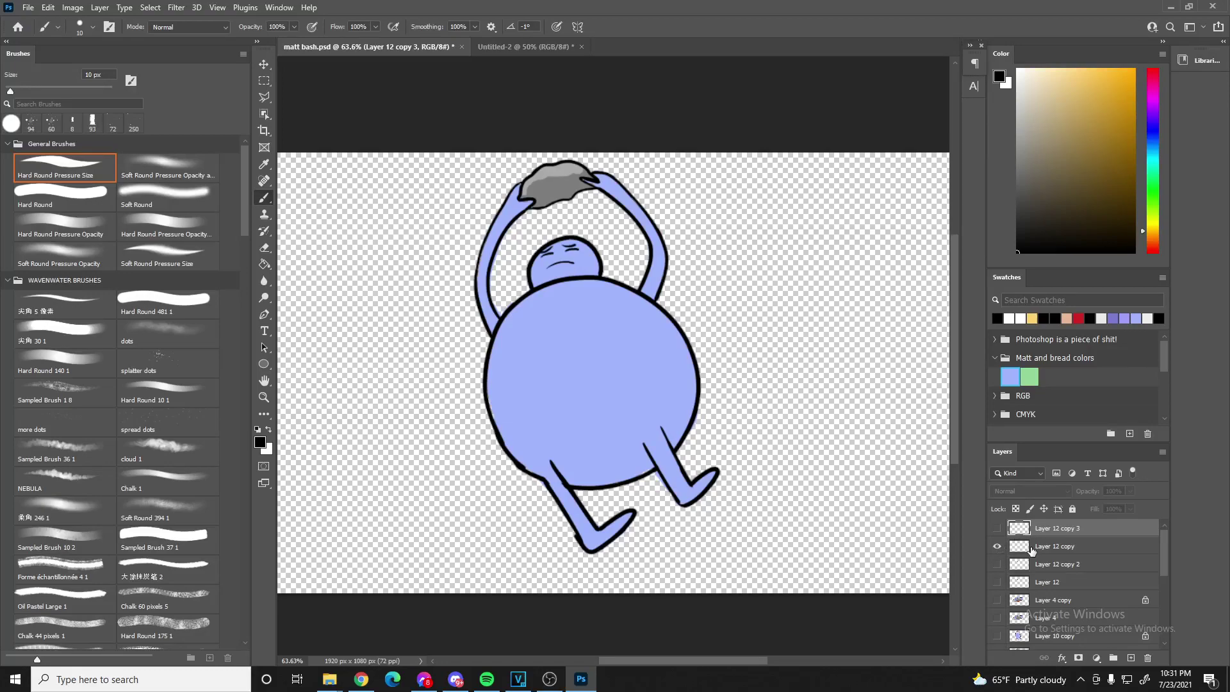
- Scale the closed-eyes face on Layer 12 copy down to about 94% with Free Transform
{"action": "left_click", "coordinate": [1029, 549]}
{"action": "key", "text": "ctrl+t"}
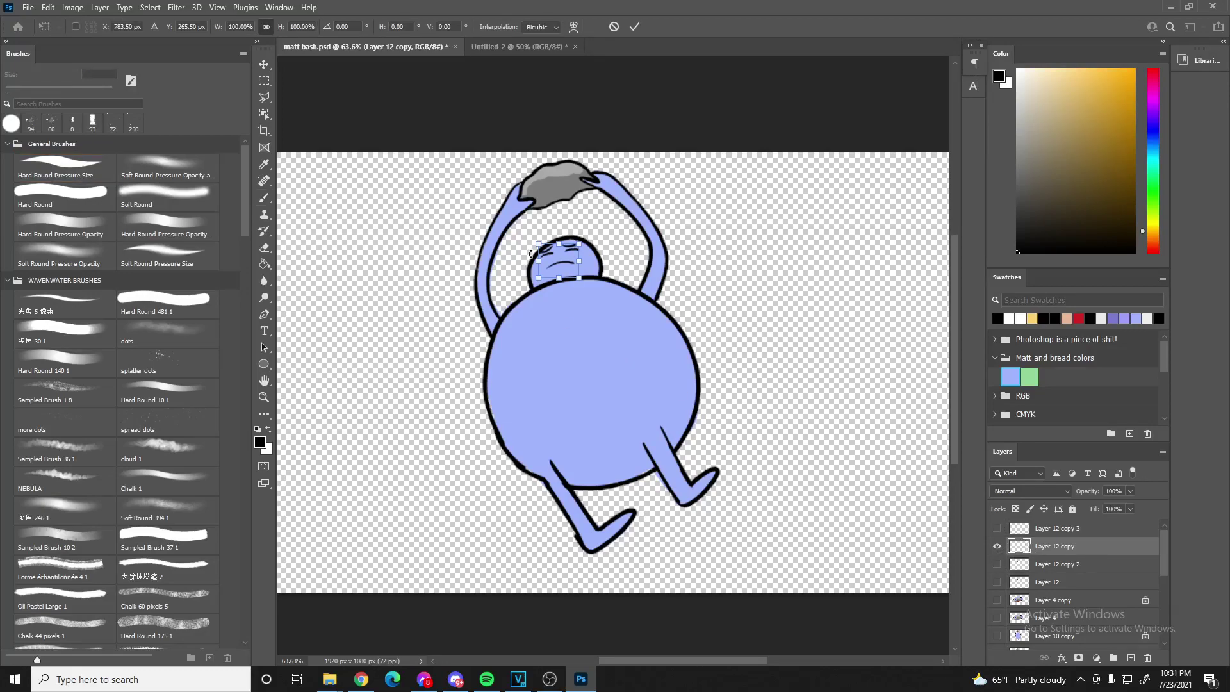
{"action": "left_click_drag", "start_coordinate": [538, 246], "coordinate": [554, 266]}
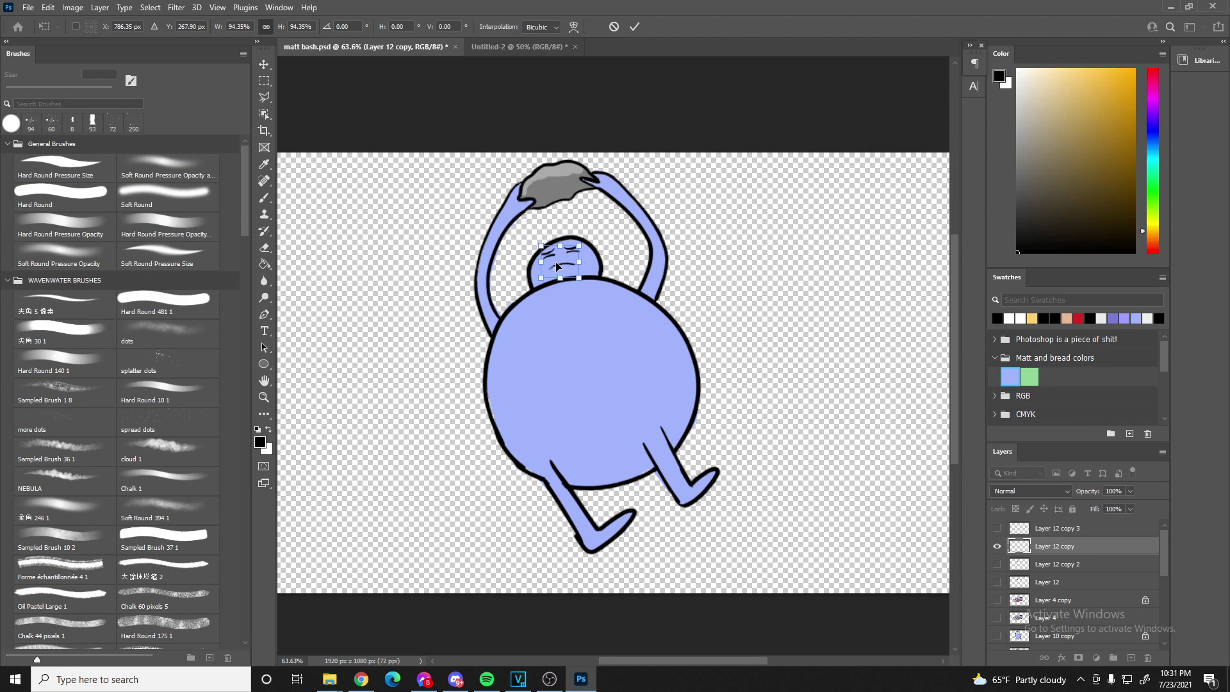
{"action": "left_click", "coordinate": [634, 27]}
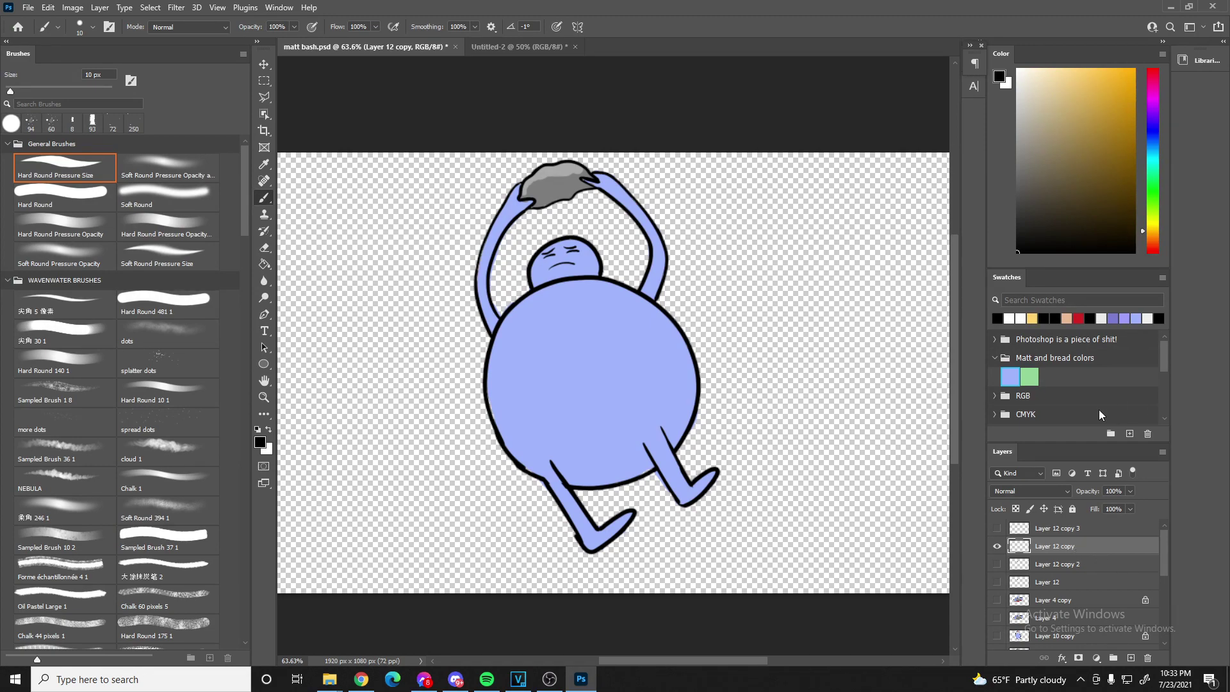
- Hide Layer 12 copy and examine Layer 4 copy, Layer 12, Layer 4 and Layer 10 copy by toggling their visibility
{"action": "left_click", "coordinate": [996, 546]}
{"action": "scroll", "coordinate": [1003, 562], "scroll_direction": "down", "scroll_amount": 5}
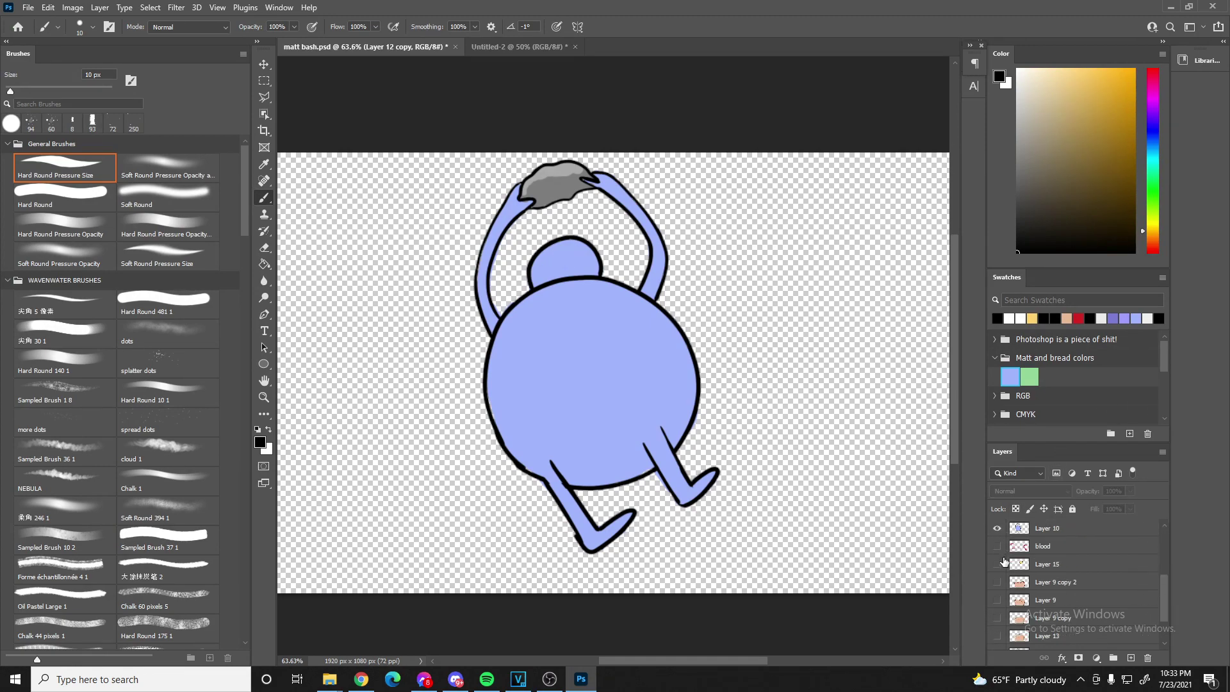
{"action": "scroll", "coordinate": [1004, 561], "scroll_direction": "up", "scroll_amount": 1}
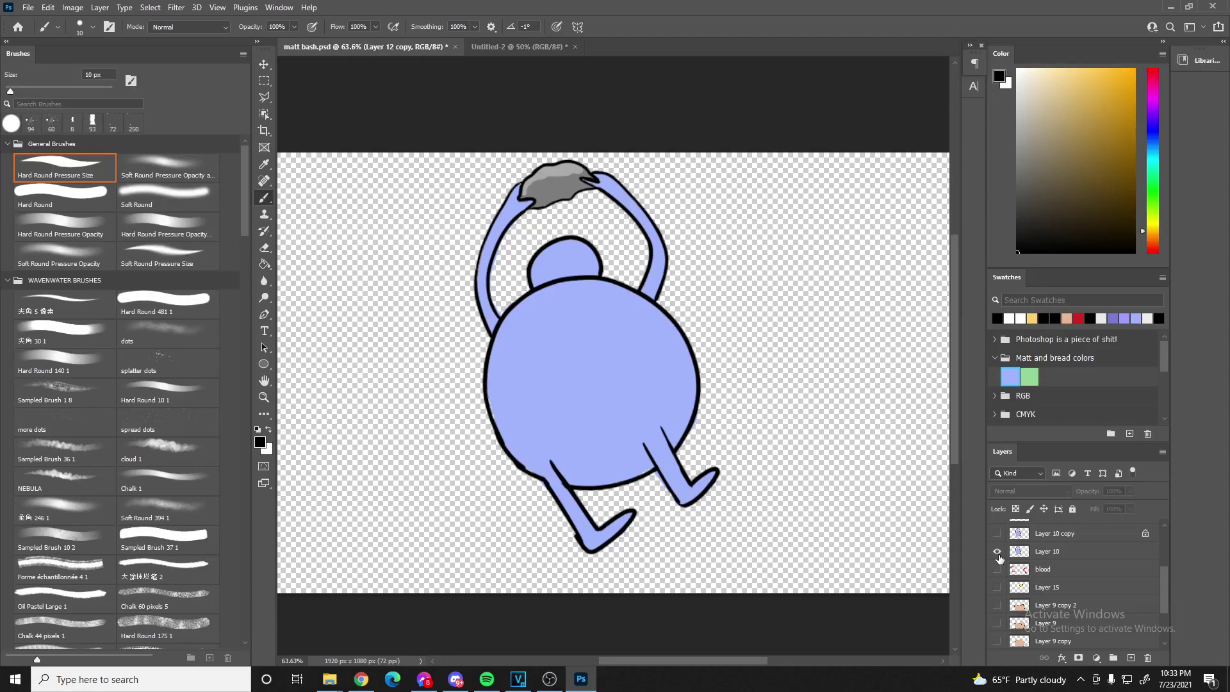
{"action": "scroll", "coordinate": [999, 558], "scroll_direction": "up", "scroll_amount": 2}
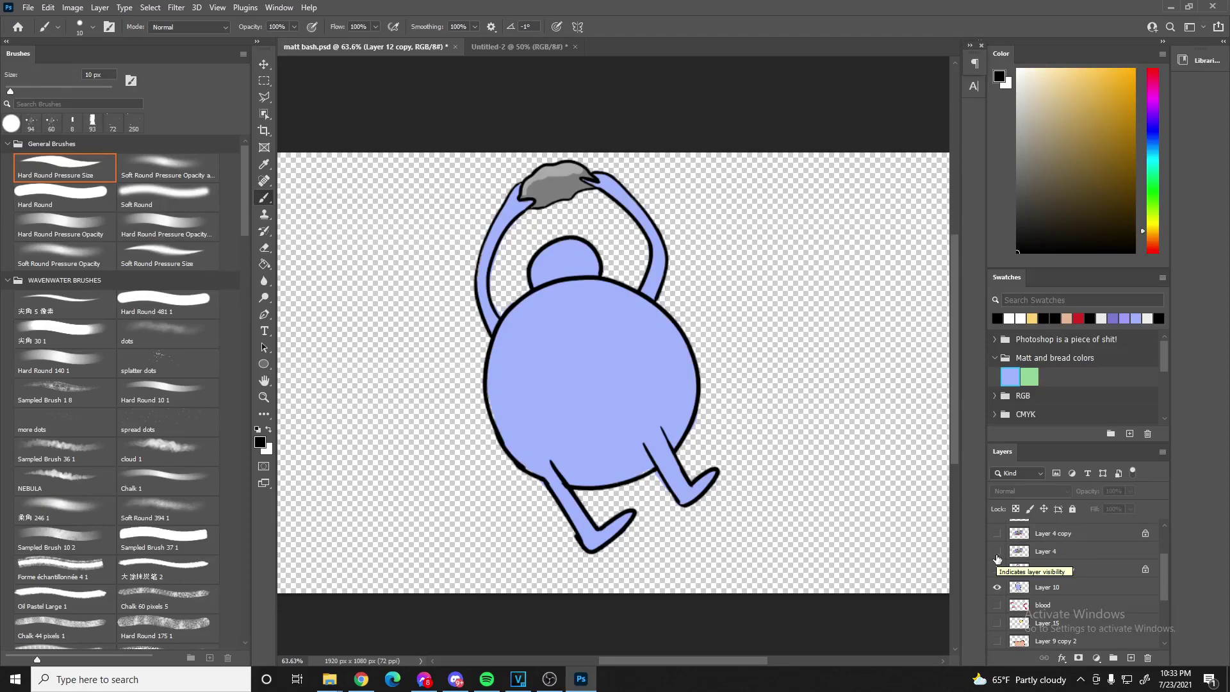
{"action": "scroll", "coordinate": [1025, 581], "scroll_direction": "up", "scroll_amount": 3}
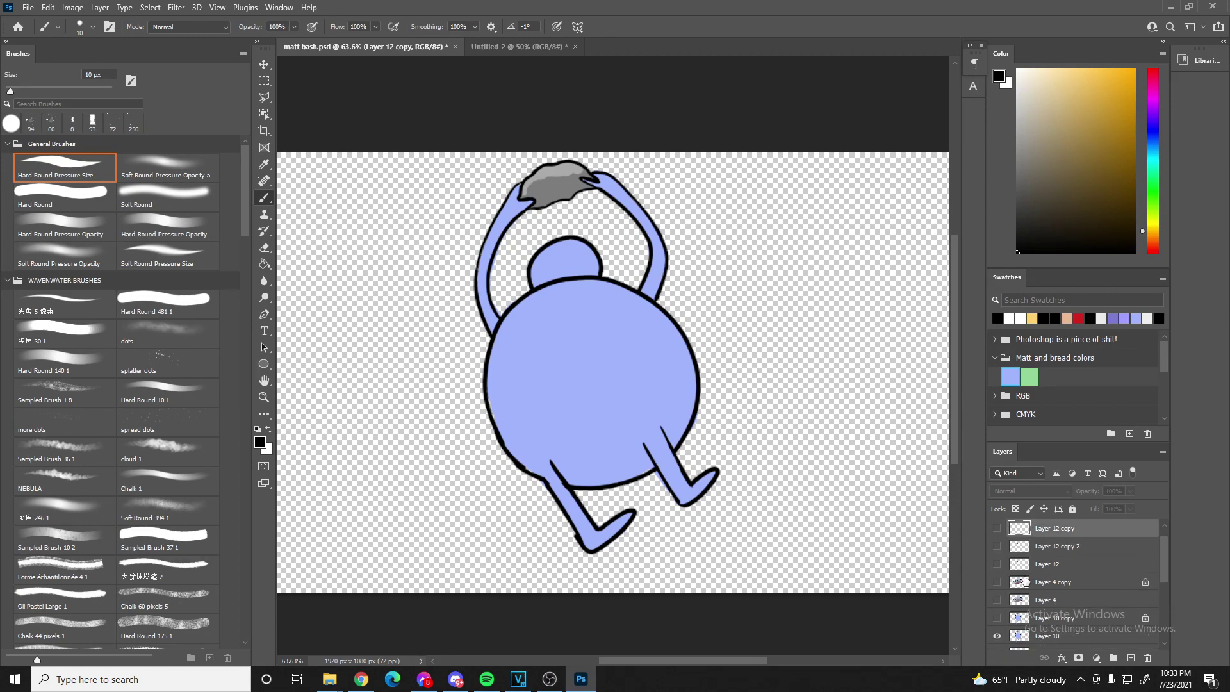
{"action": "scroll", "coordinate": [1025, 580], "scroll_direction": "down", "scroll_amount": 1}
{"action": "left_click", "coordinate": [996, 565]}
{"action": "left_click", "coordinate": [996, 563]}
{"action": "left_click", "coordinate": [996, 545]}
{"action": "left_click", "coordinate": [997, 546]}
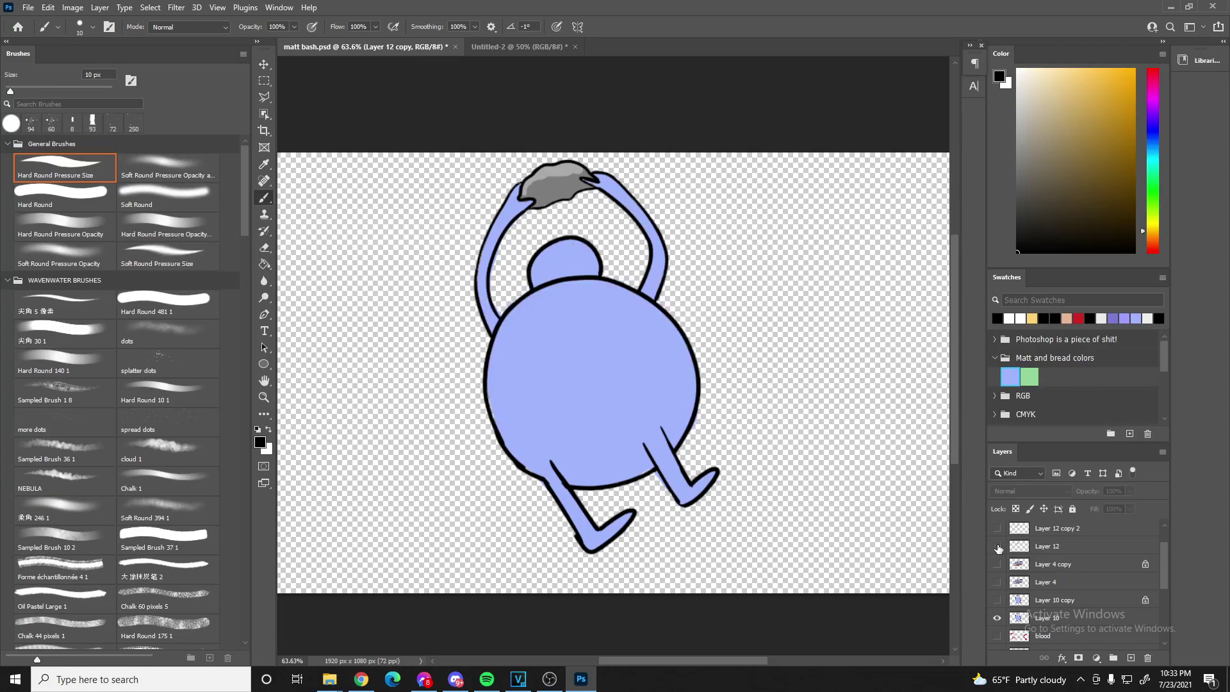
{"action": "left_click", "coordinate": [997, 582]}
{"action": "left_click", "coordinate": [997, 582]}
{"action": "left_click", "coordinate": [996, 599]}
{"action": "left_click", "coordinate": [996, 601]}
- Select the Layer 10 body and show the smaller face on Layer 12 copy 2, keeping Layer 12 hidden
{"action": "left_click", "coordinate": [1025, 618]}
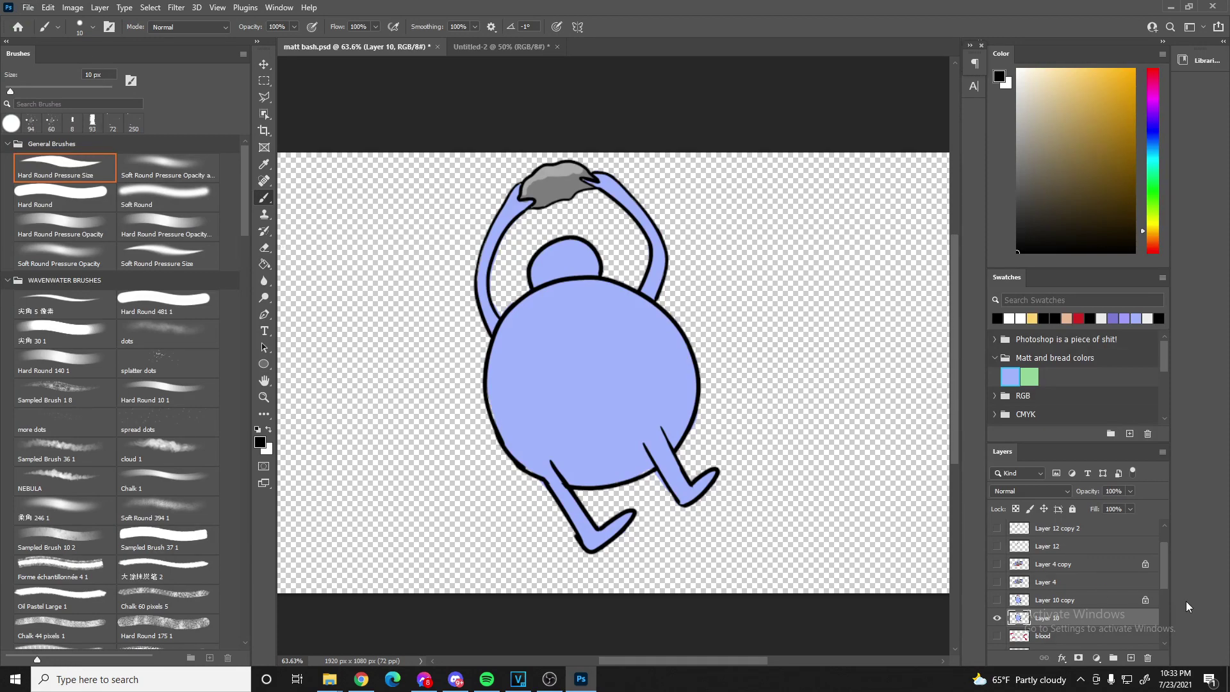
{"action": "scroll", "coordinate": [1074, 578], "scroll_direction": "up", "scroll_amount": 2}
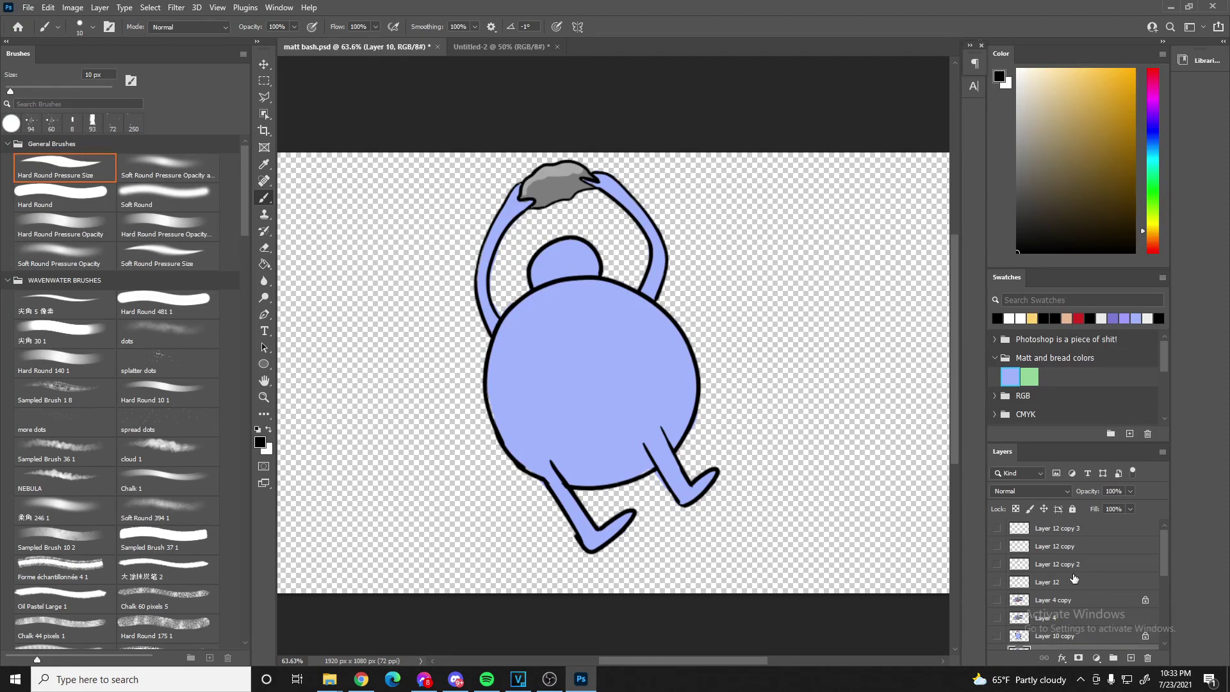
{"action": "left_click", "coordinate": [997, 584]}
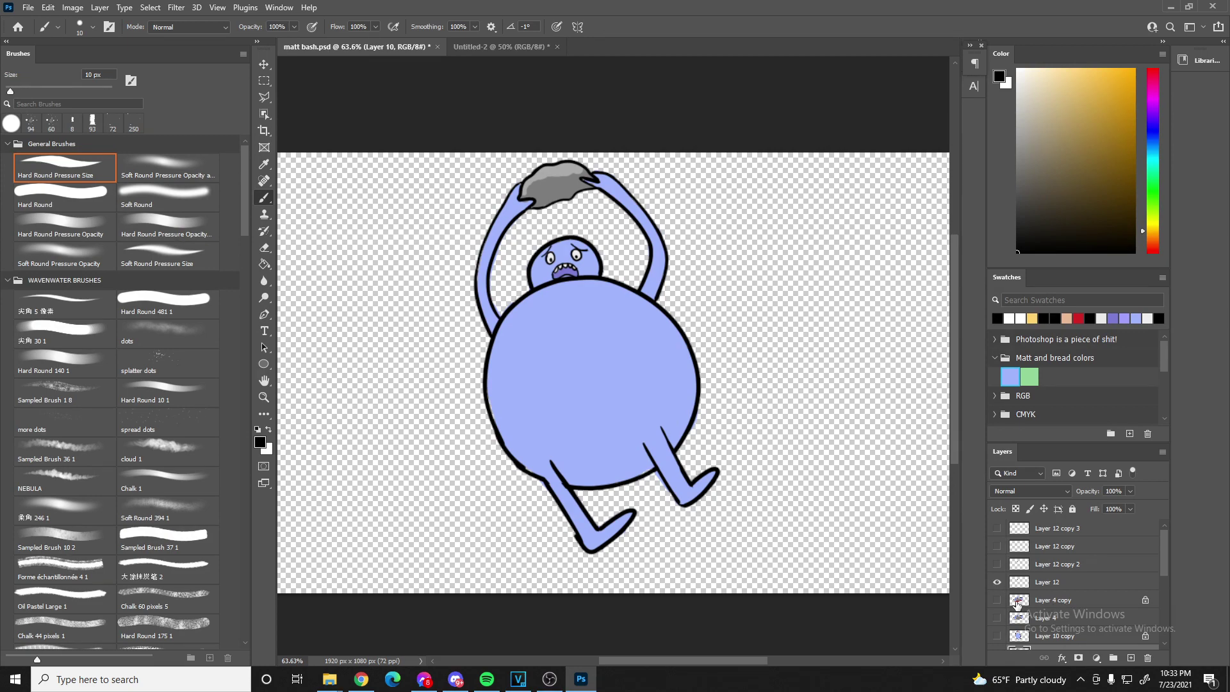
{"action": "left_click", "coordinate": [996, 584]}
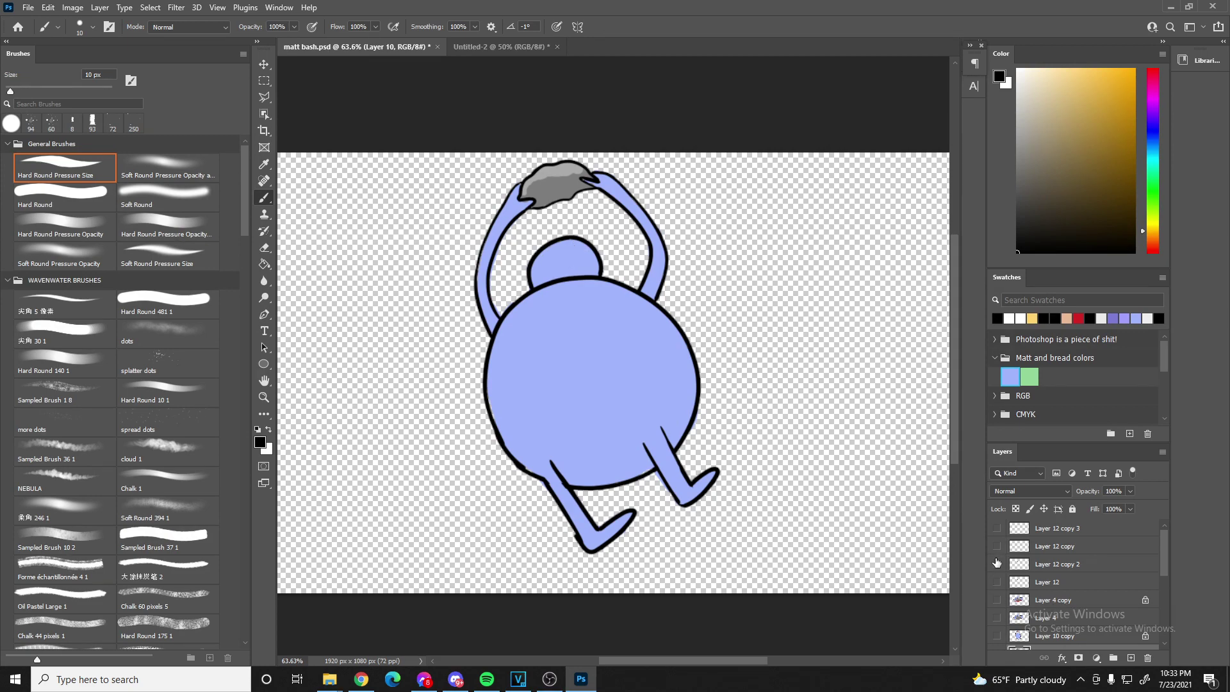
{"action": "left_click", "coordinate": [28, 7]}
{"action": "left_click", "coordinate": [48, 168]}
{"action": "left_click", "coordinate": [278, 300]}
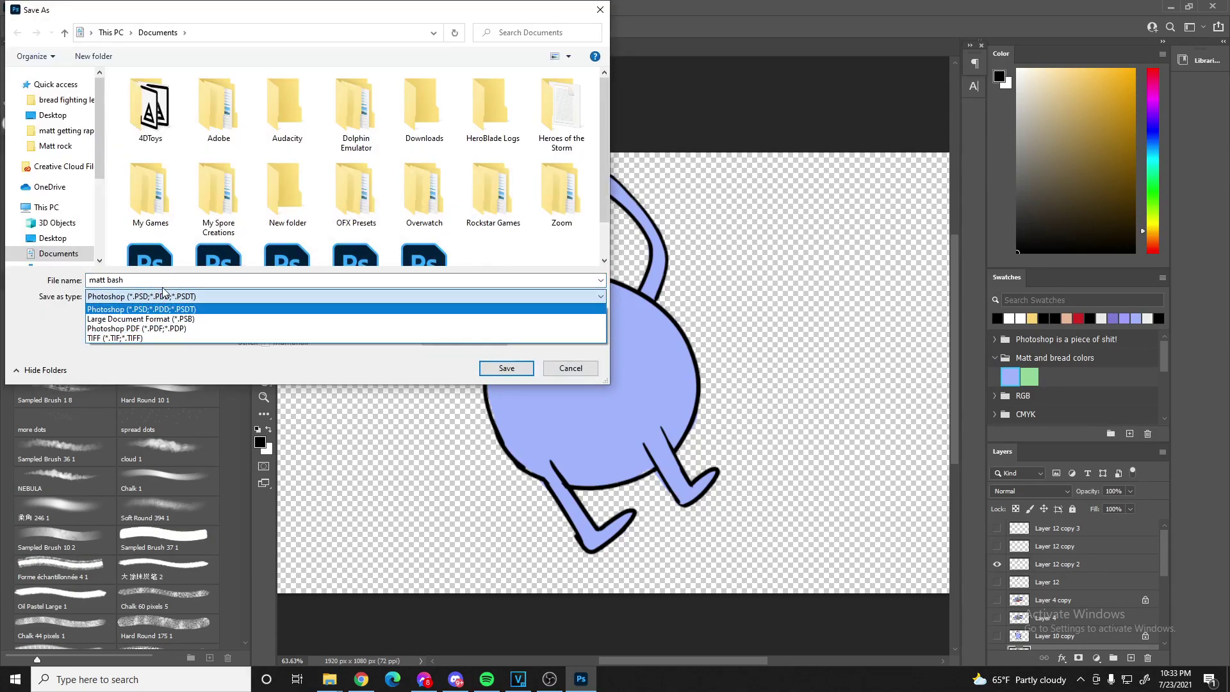
{"action": "left_click", "coordinate": [578, 371]}
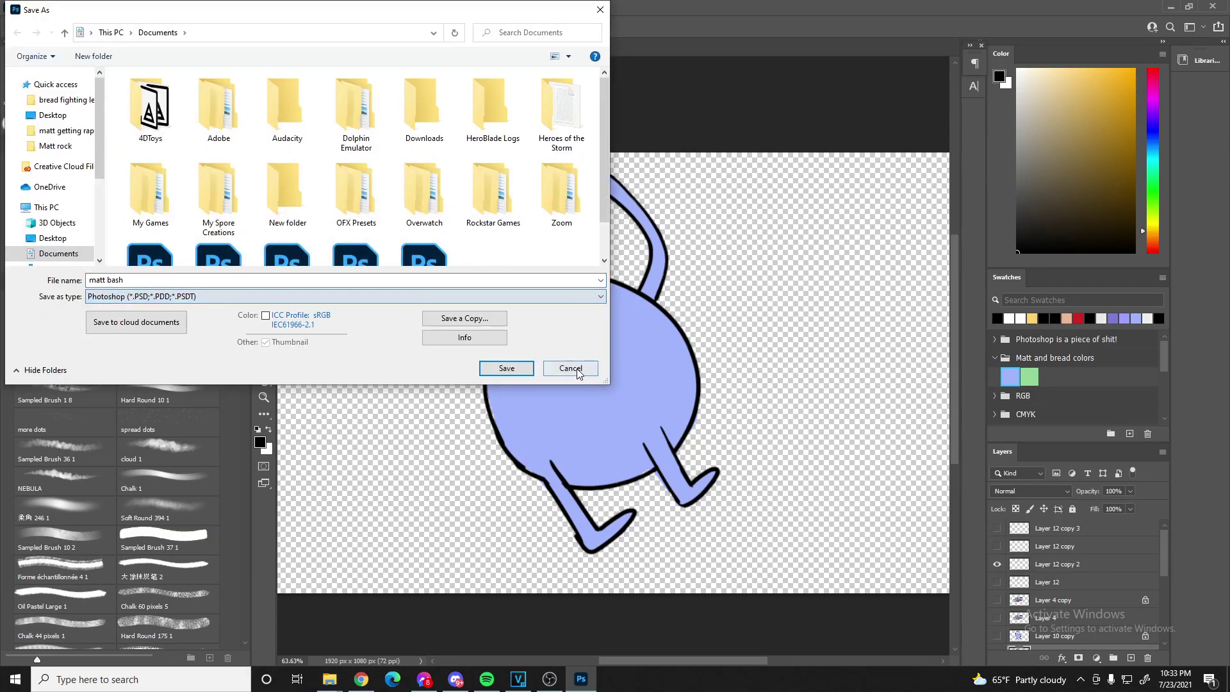
{"action": "left_click", "coordinate": [600, 9]}
- Quick export the clean rock-lifting body with the frightened face as a PNG named Matt low 1 in the Matt rock folder
{"action": "left_click", "coordinate": [25, 8]}
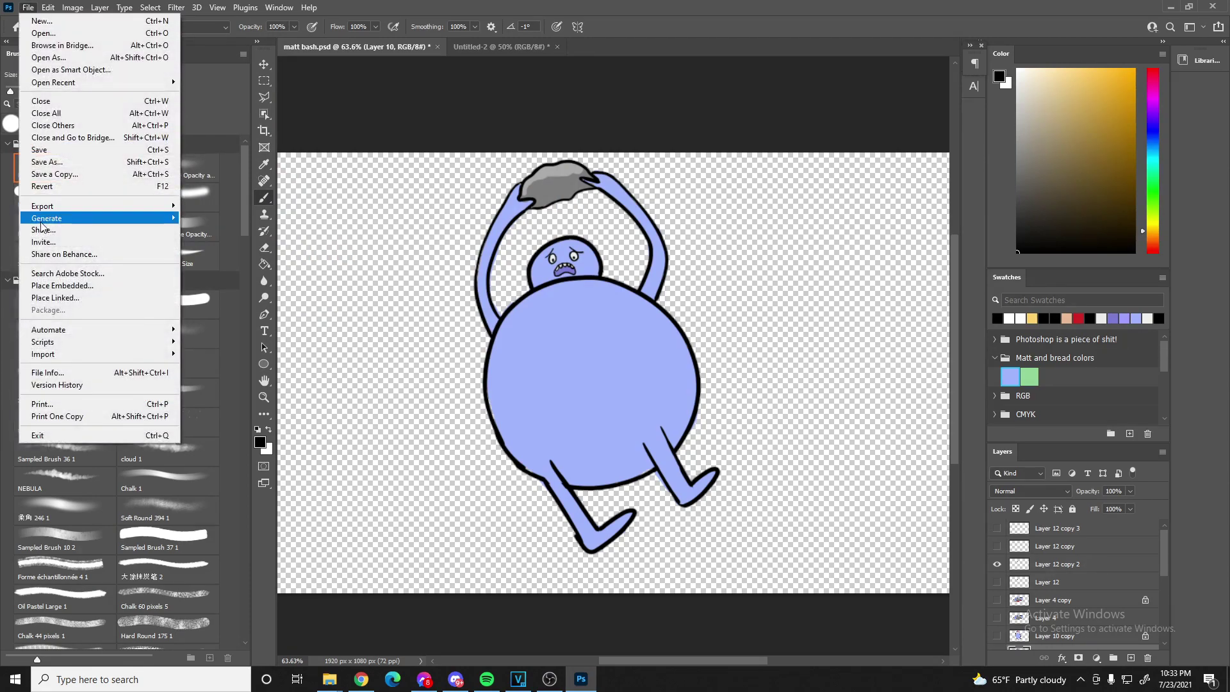
{"action": "mouse_move", "coordinate": [68, 219]}
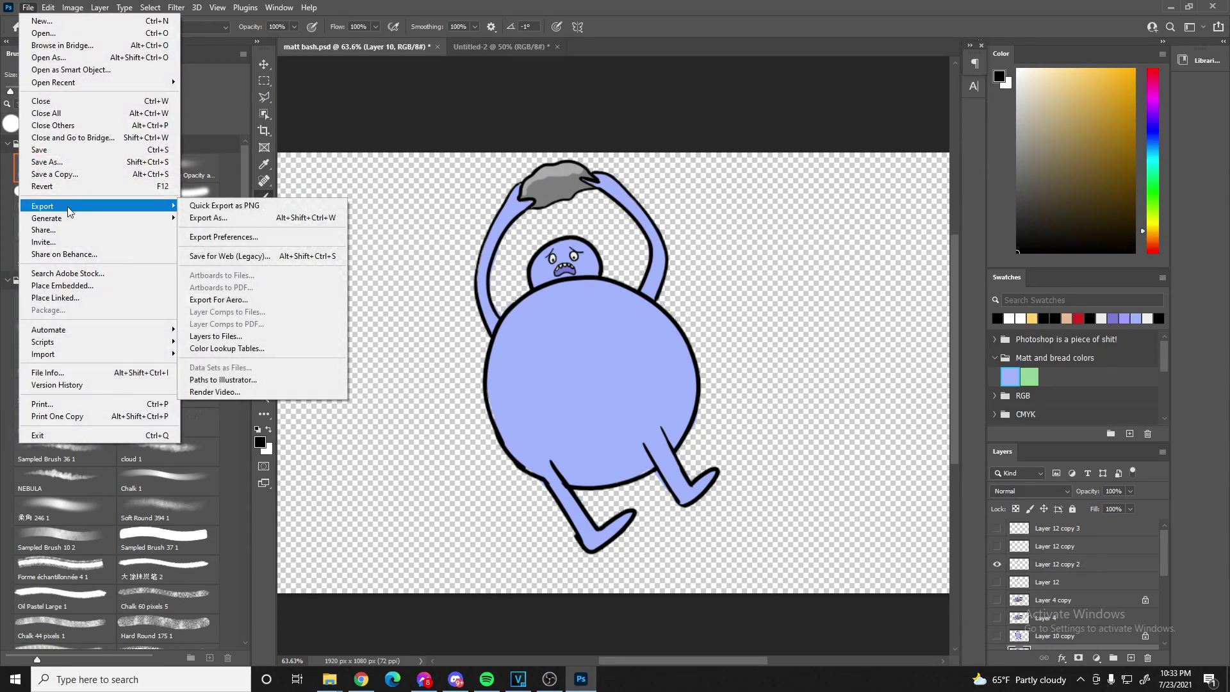
{"action": "left_click", "coordinate": [225, 205]}
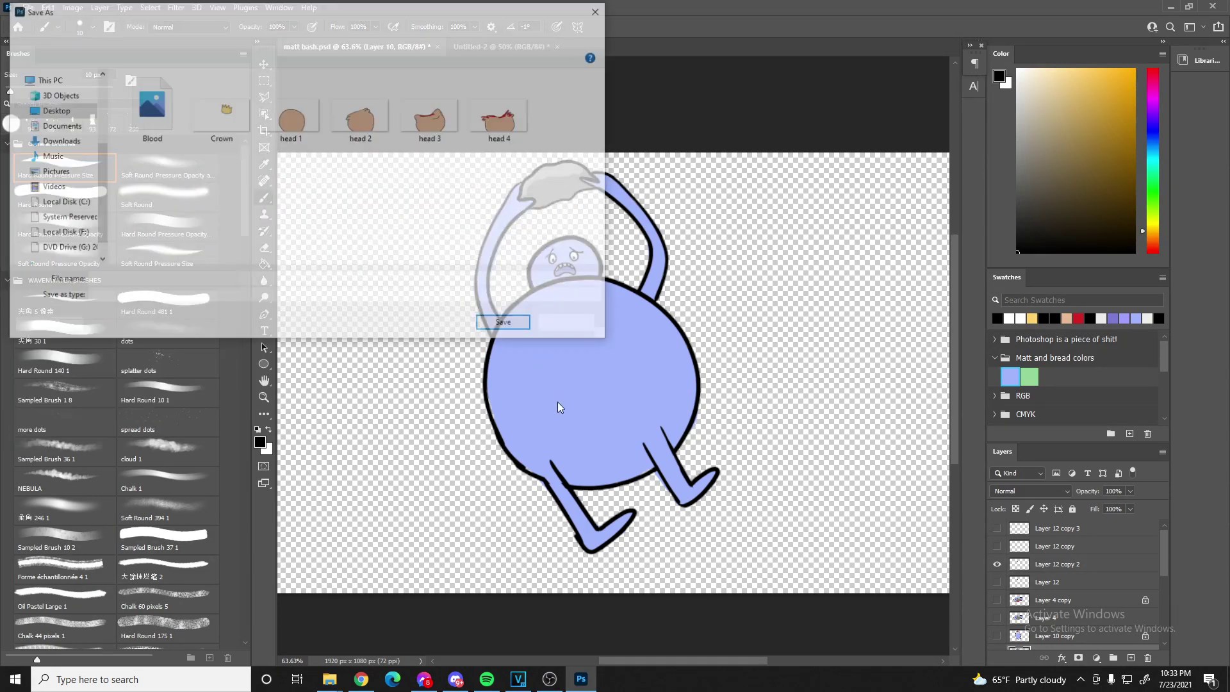
{"action": "type", "text": "Matt low 1"}
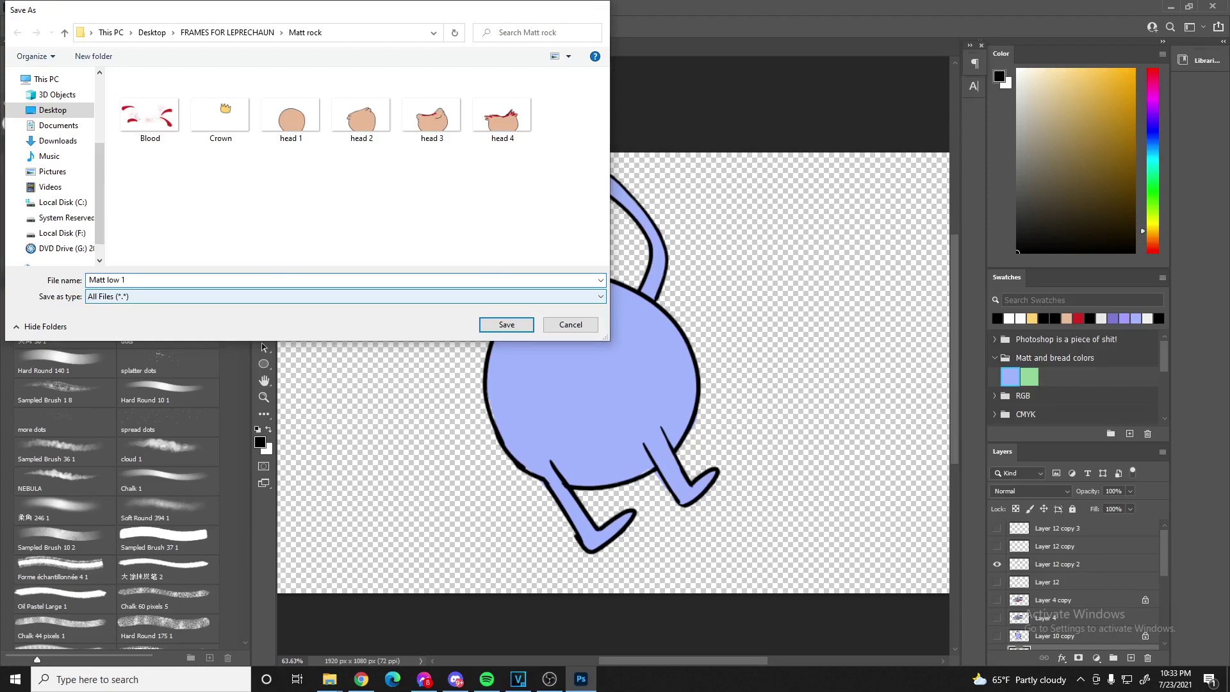
{"action": "key", "text": "Return"}
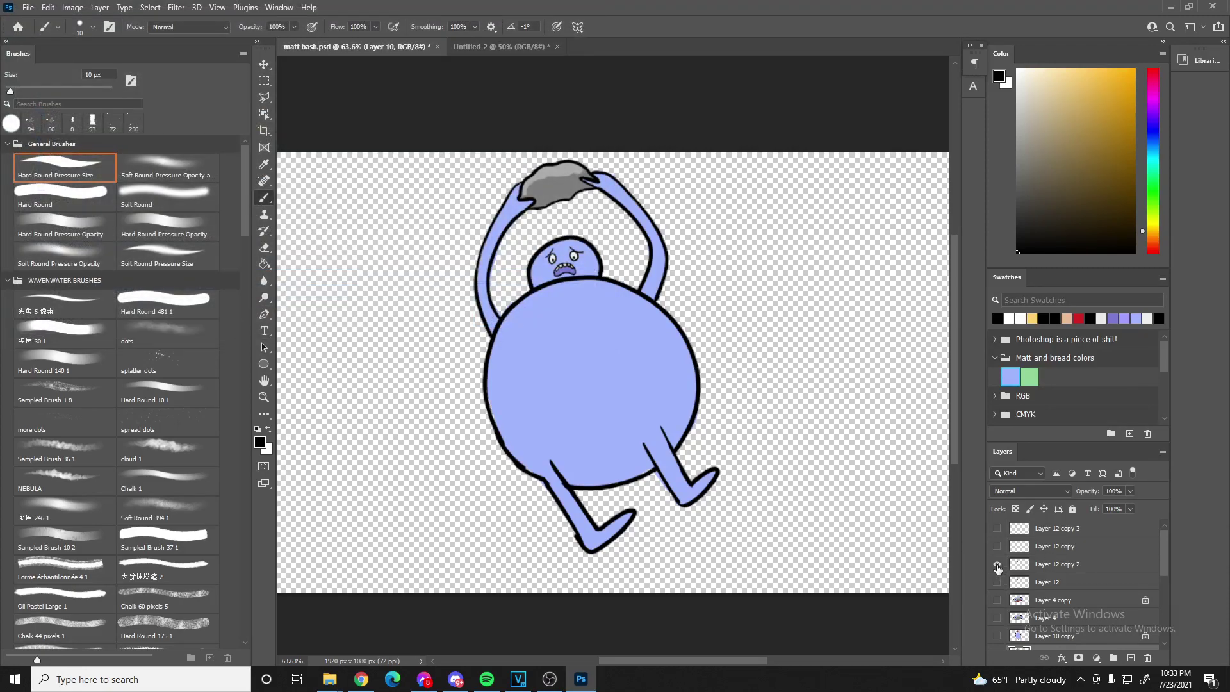
- Show the blood-spattered body on Layer 10 copy together with the frightened face on Layer 12 copy 2
{"action": "left_click", "coordinate": [997, 529]}
{"action": "left_click", "coordinate": [997, 529]}
{"action": "left_click", "coordinate": [1002, 619]}
{"action": "left_click", "coordinate": [1002, 634]}
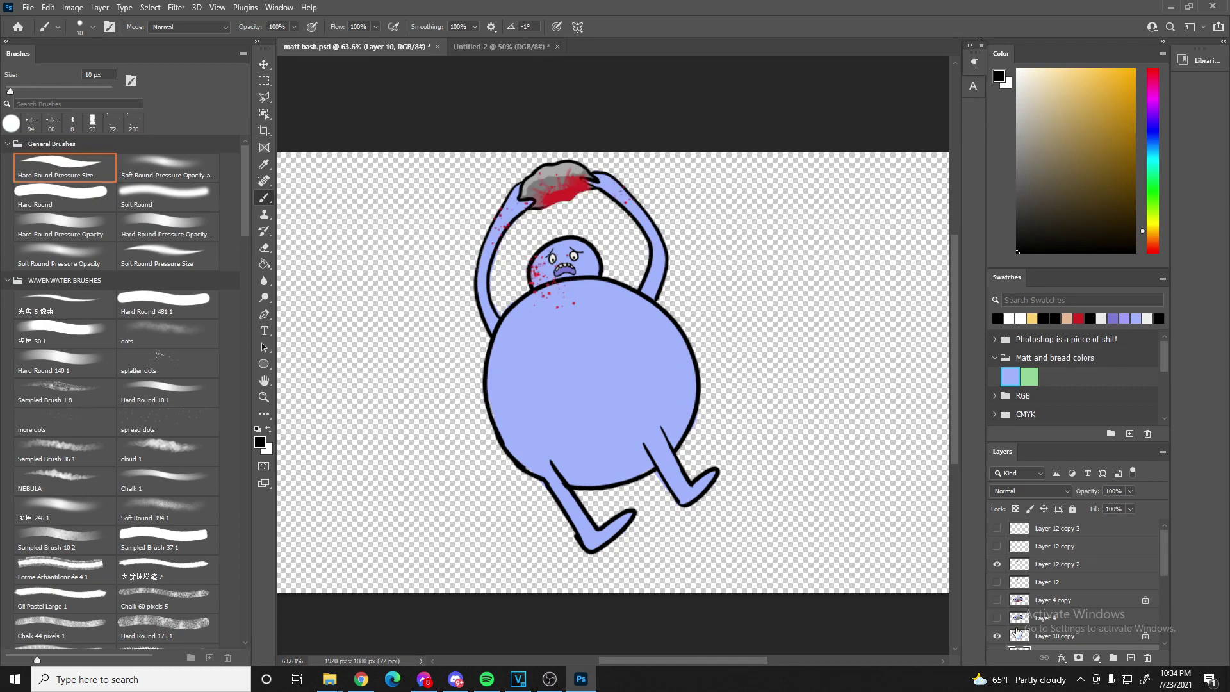
- Quick export the blood-spattered character as a PNG named matt low 1 blood in the Matt rock folder
{"action": "left_click", "coordinate": [28, 7]}
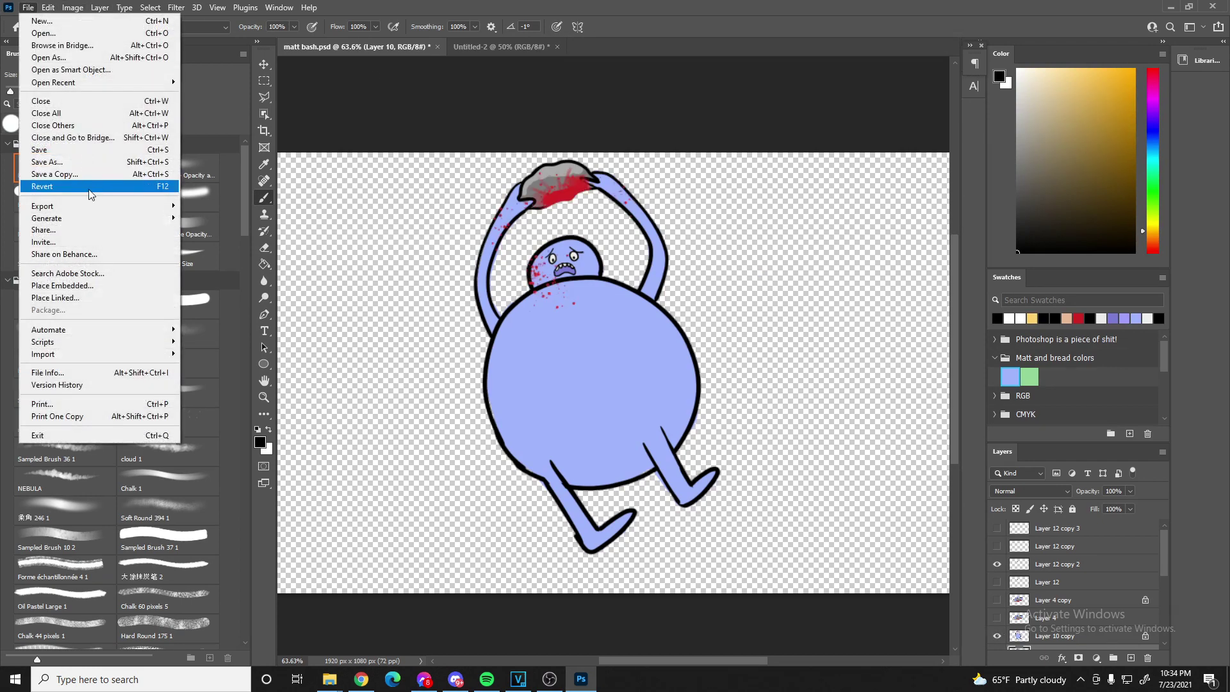
{"action": "mouse_move", "coordinate": [62, 208]}
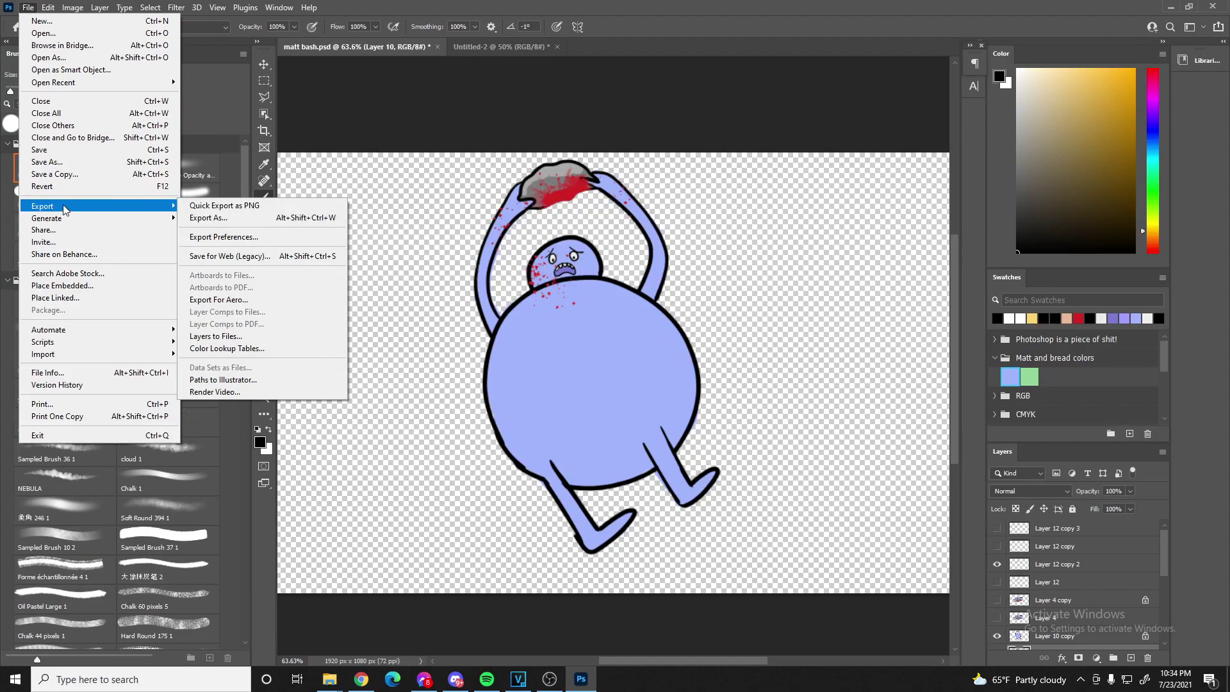
{"action": "left_click", "coordinate": [205, 210]}
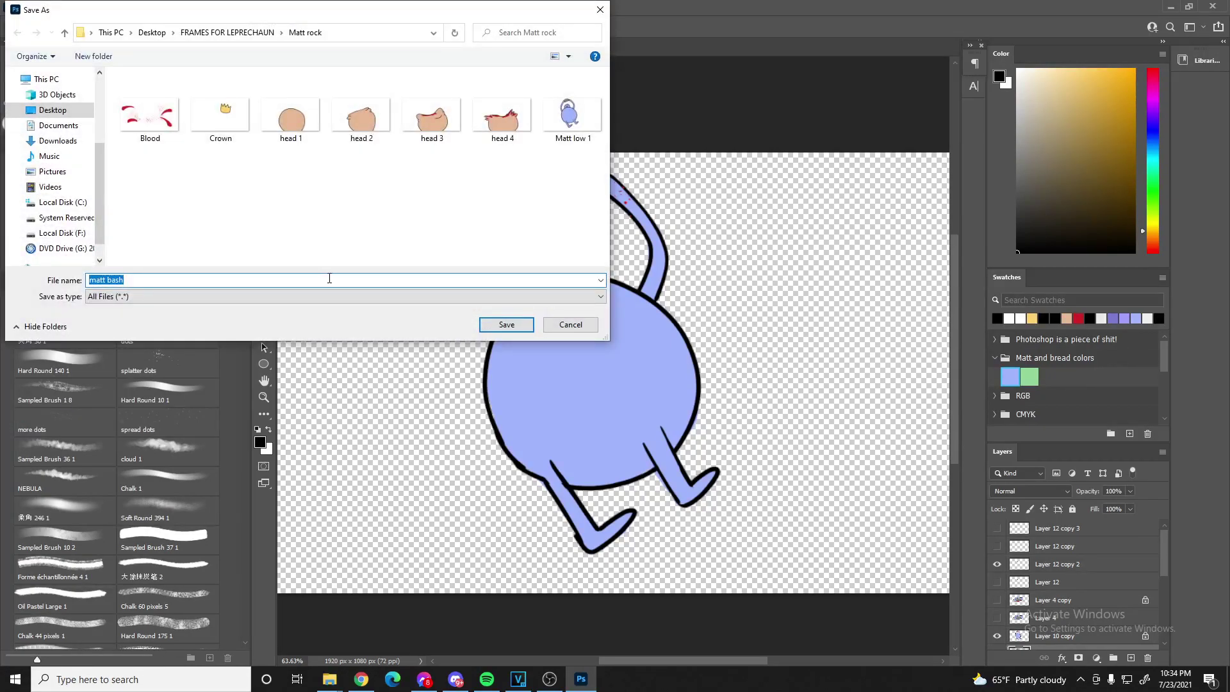
{"action": "type", "text": "matt"}
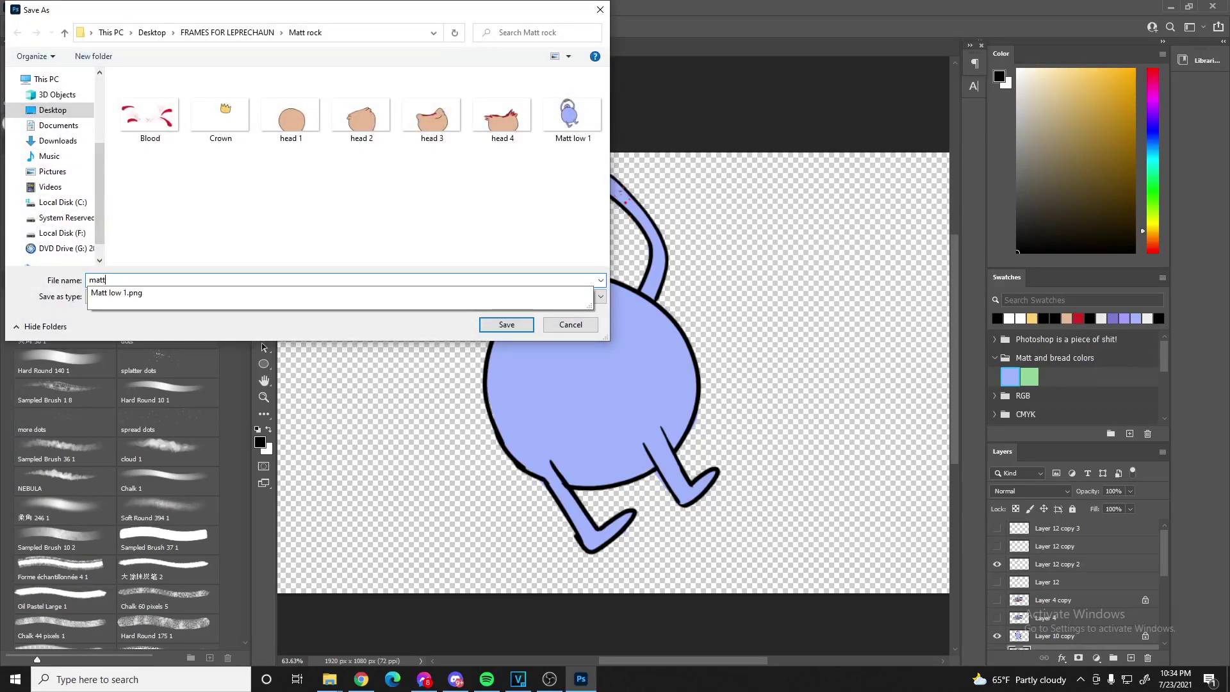
{"action": "type", "text": " low 1 blood"}
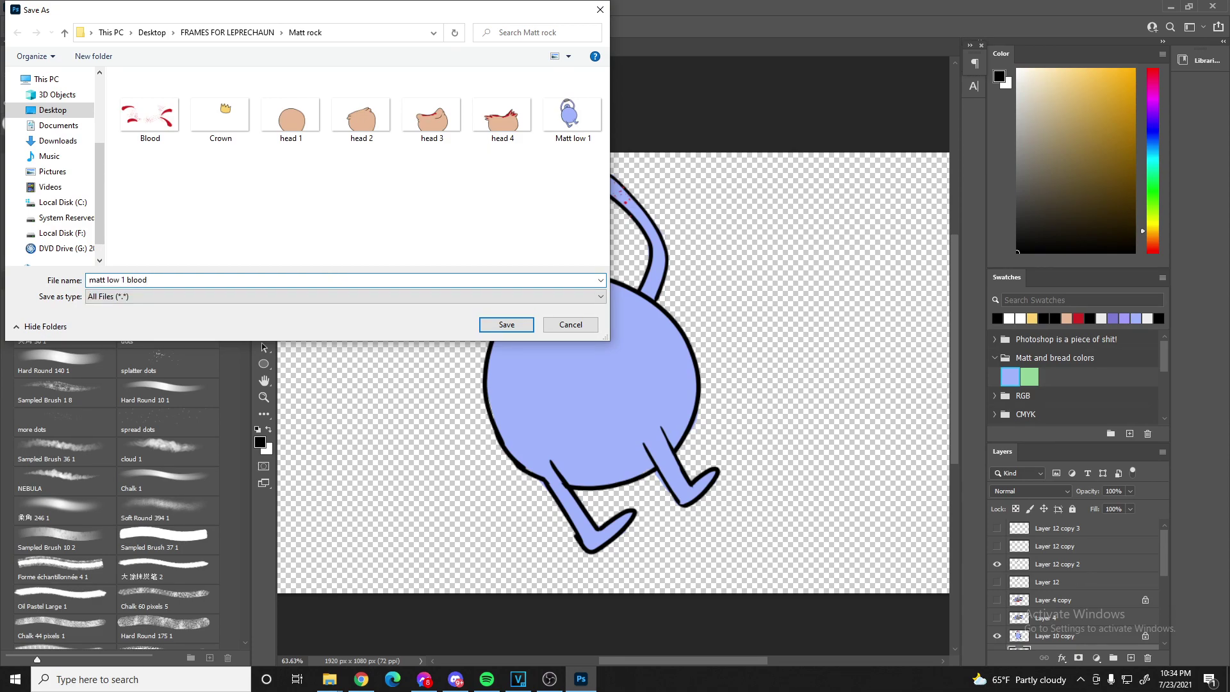
{"action": "left_click", "coordinate": [506, 325]}
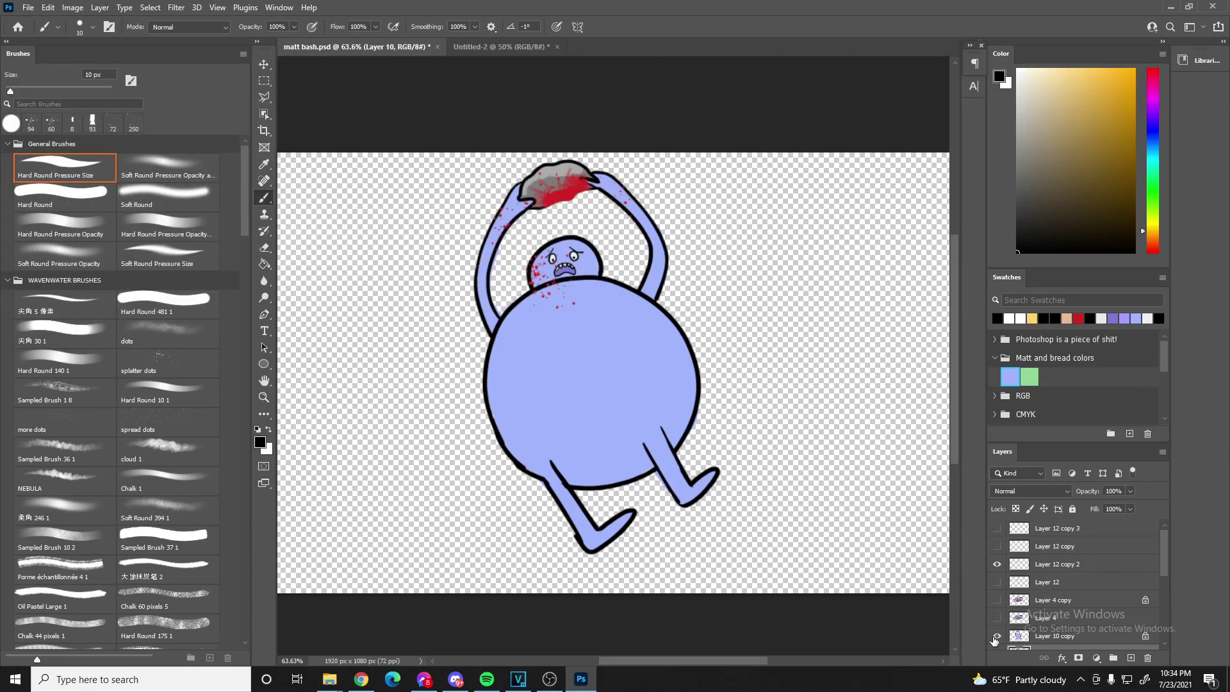
- Swap the frightened face for the frowning face on Layer 12 copy and quick export the bloody character as a PNG named matt low 2 blood
{"action": "left_click", "coordinate": [997, 564]}
{"action": "left_click", "coordinate": [997, 546]}
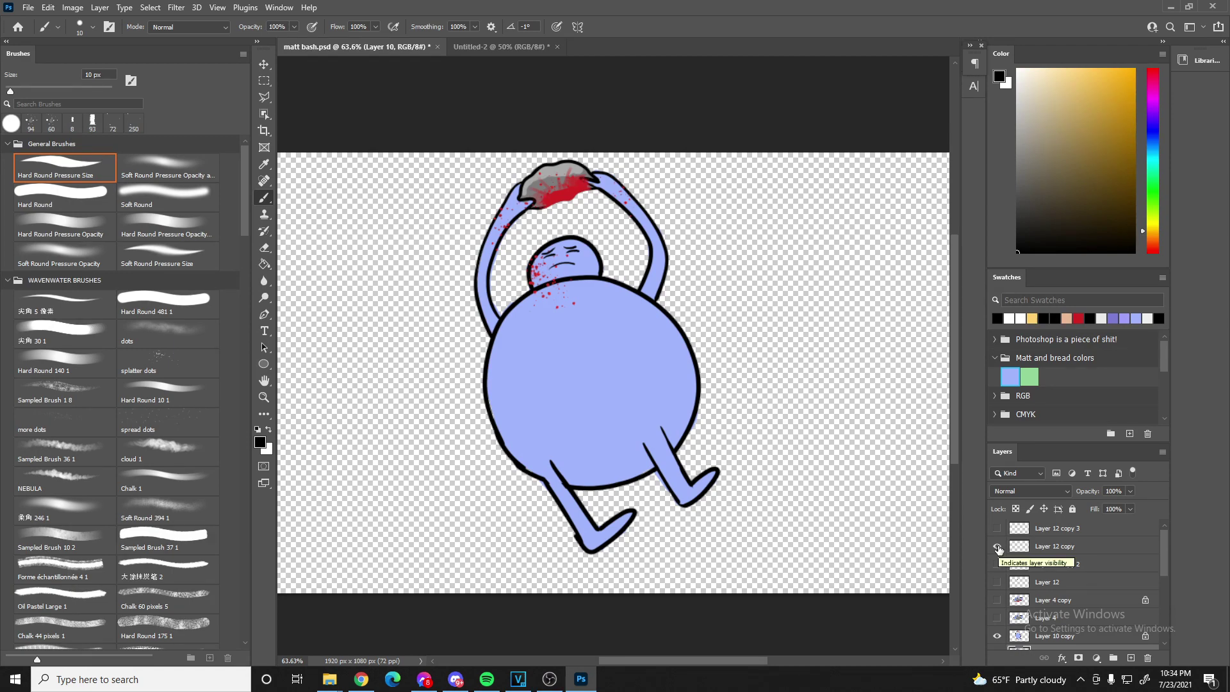
{"action": "left_click", "coordinate": [35, 5]}
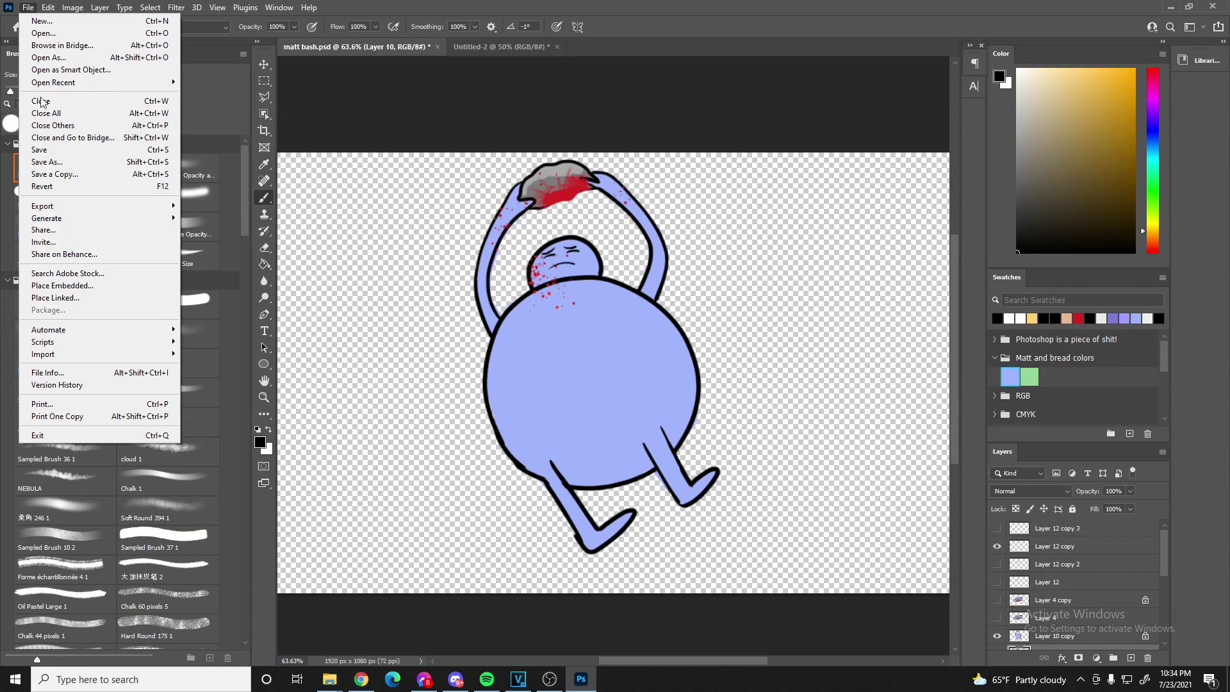
{"action": "mouse_move", "coordinate": [59, 208]}
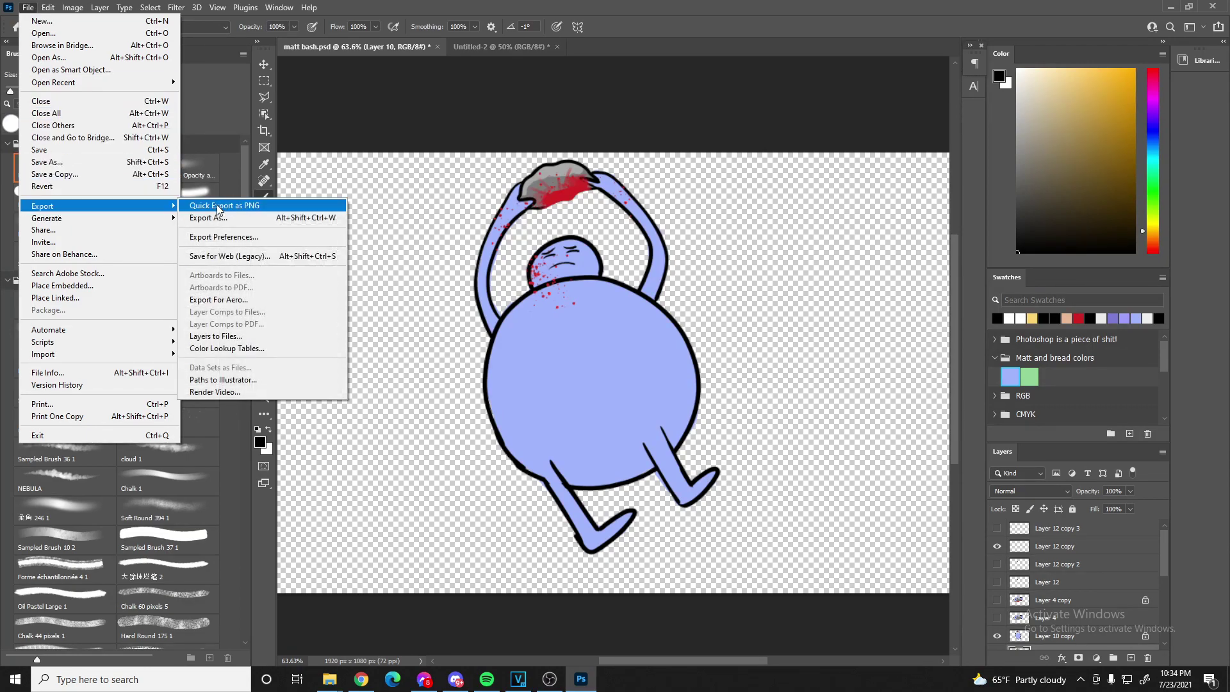
{"action": "left_click", "coordinate": [217, 204]}
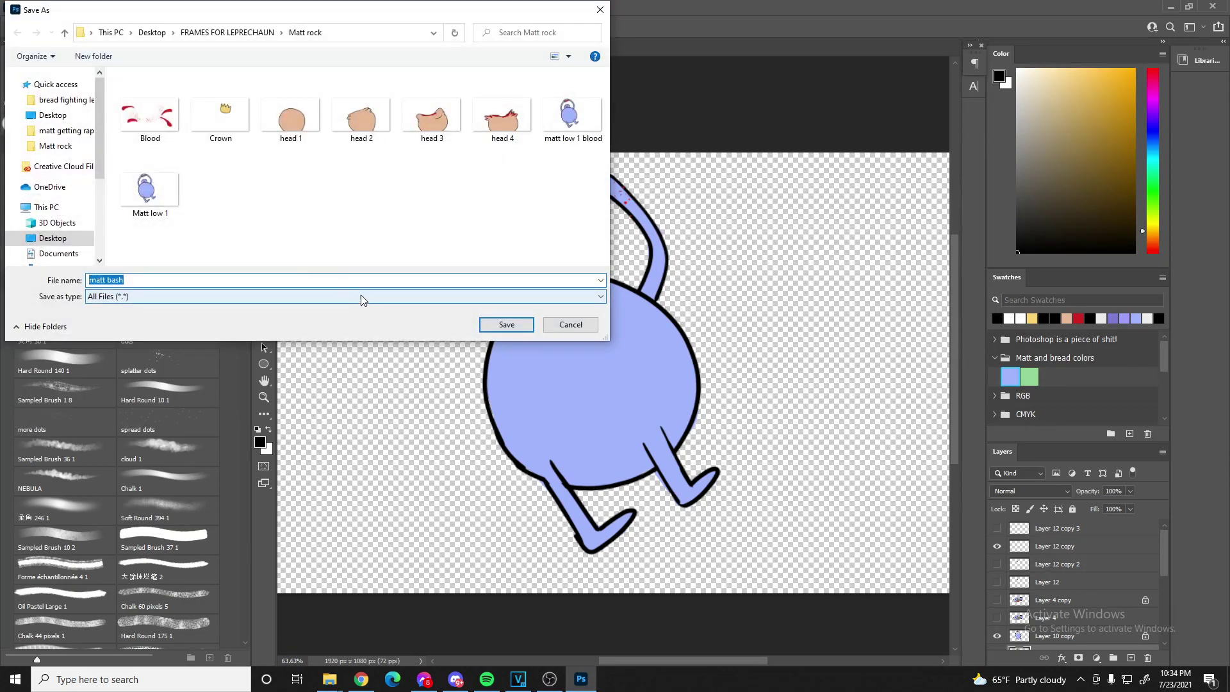
{"action": "type", "text": "mat"}
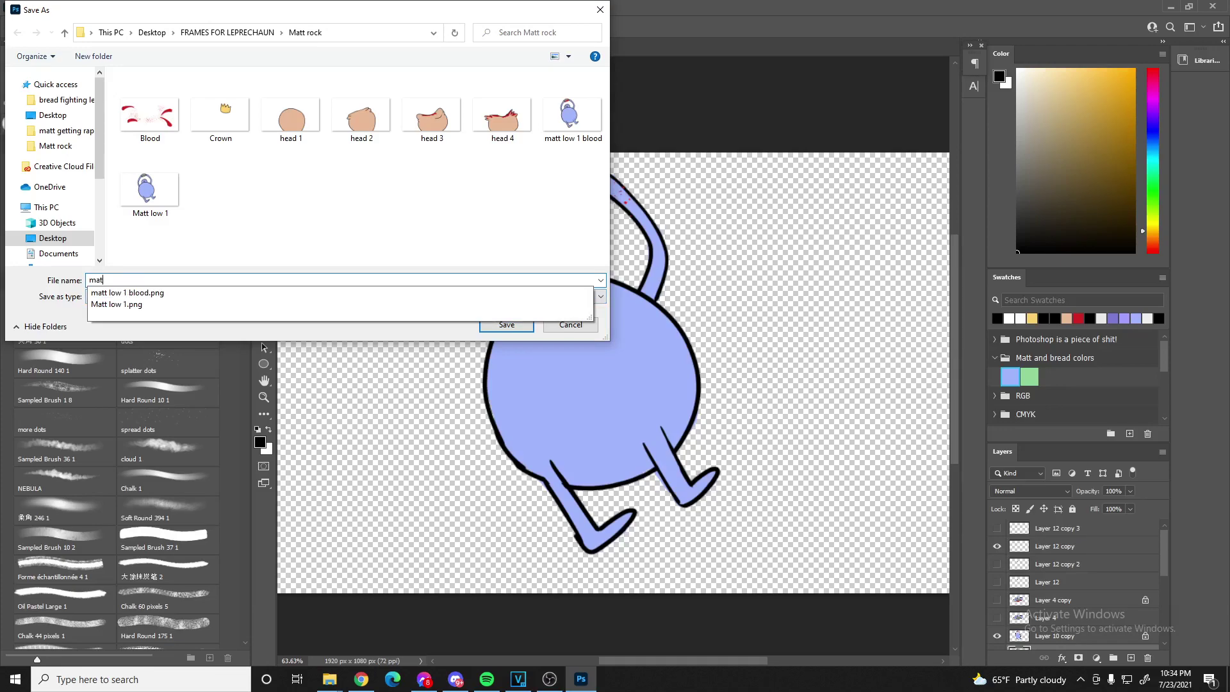
{"action": "type", "text": "t low 2 blood"}
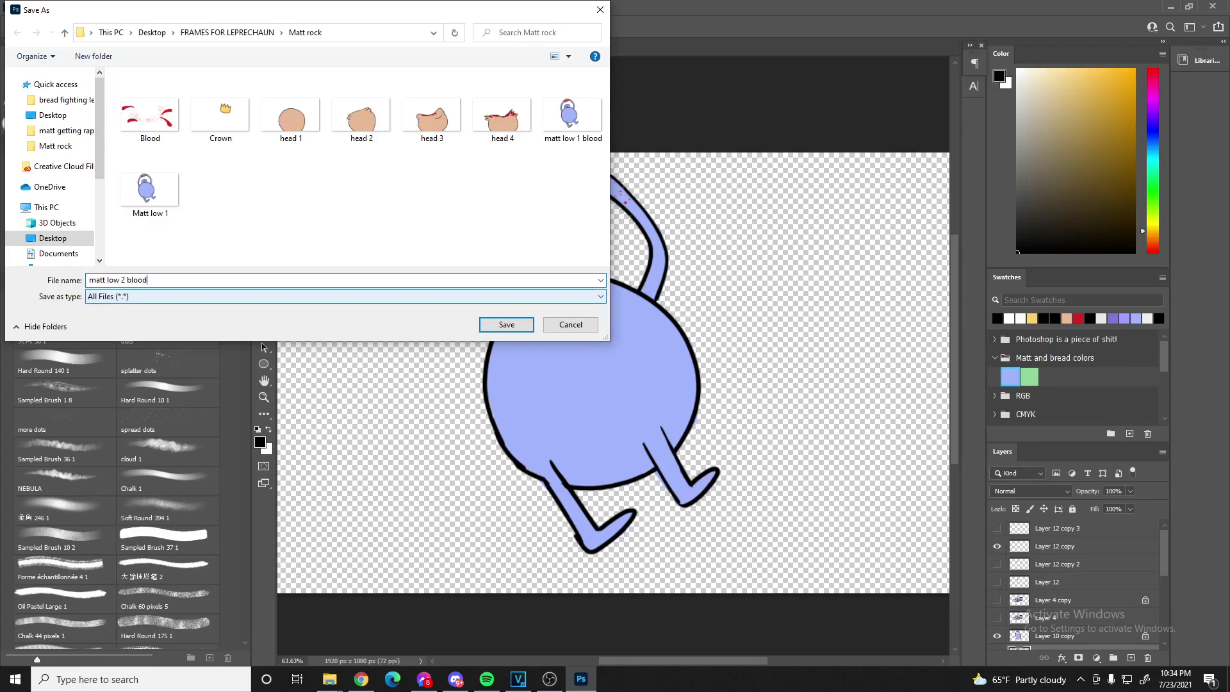
{"action": "key", "text": "Return"}
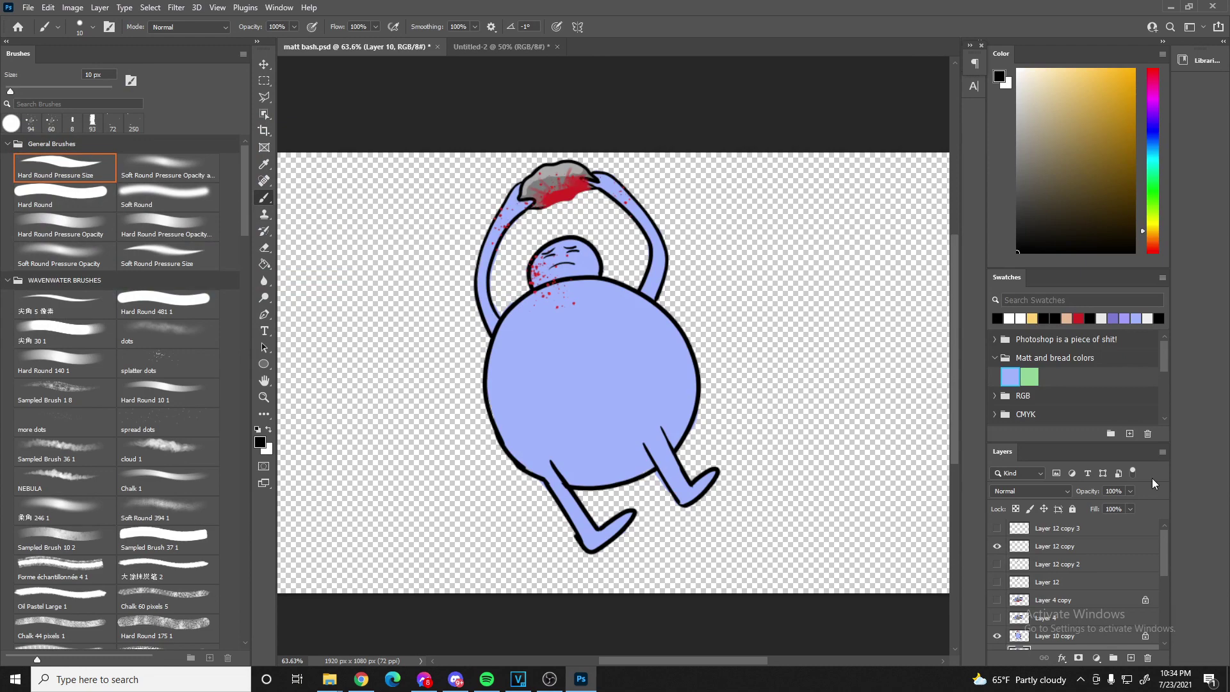
- Hide the blood-spattered body on Layer 10 copy, leaving the clean Layer 10 body with the frowning face
{"action": "scroll", "coordinate": [997, 637], "scroll_direction": "down", "scroll_amount": 1}
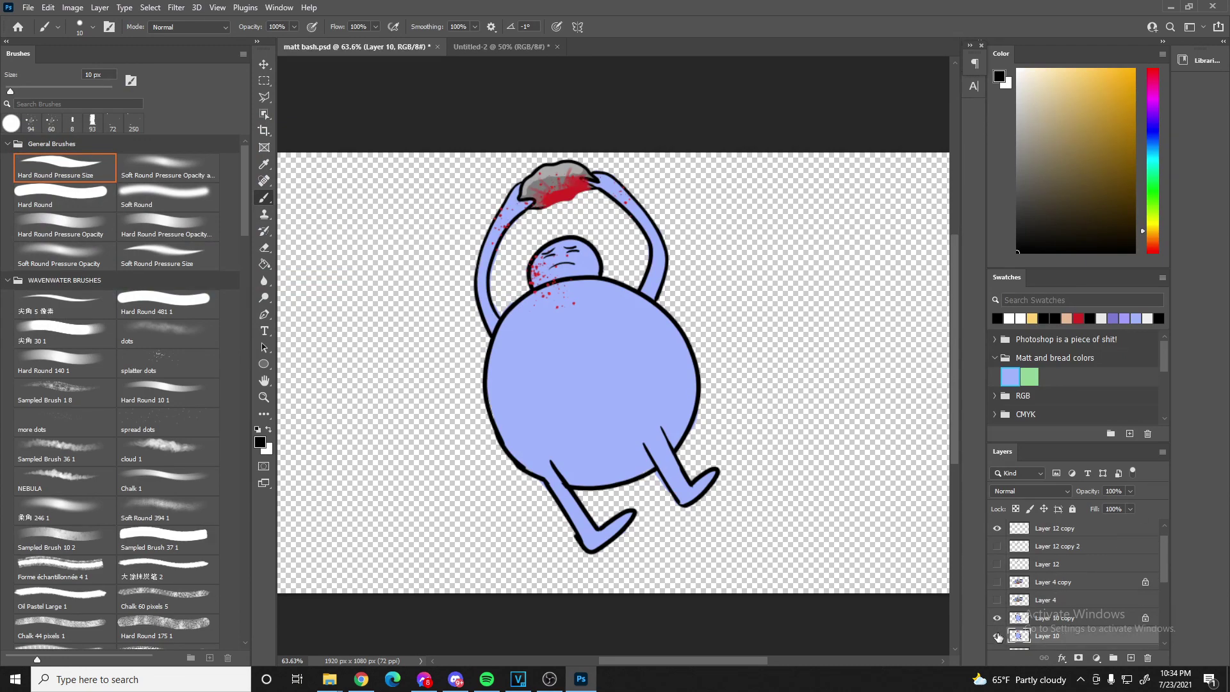
{"action": "left_click", "coordinate": [996, 617]}
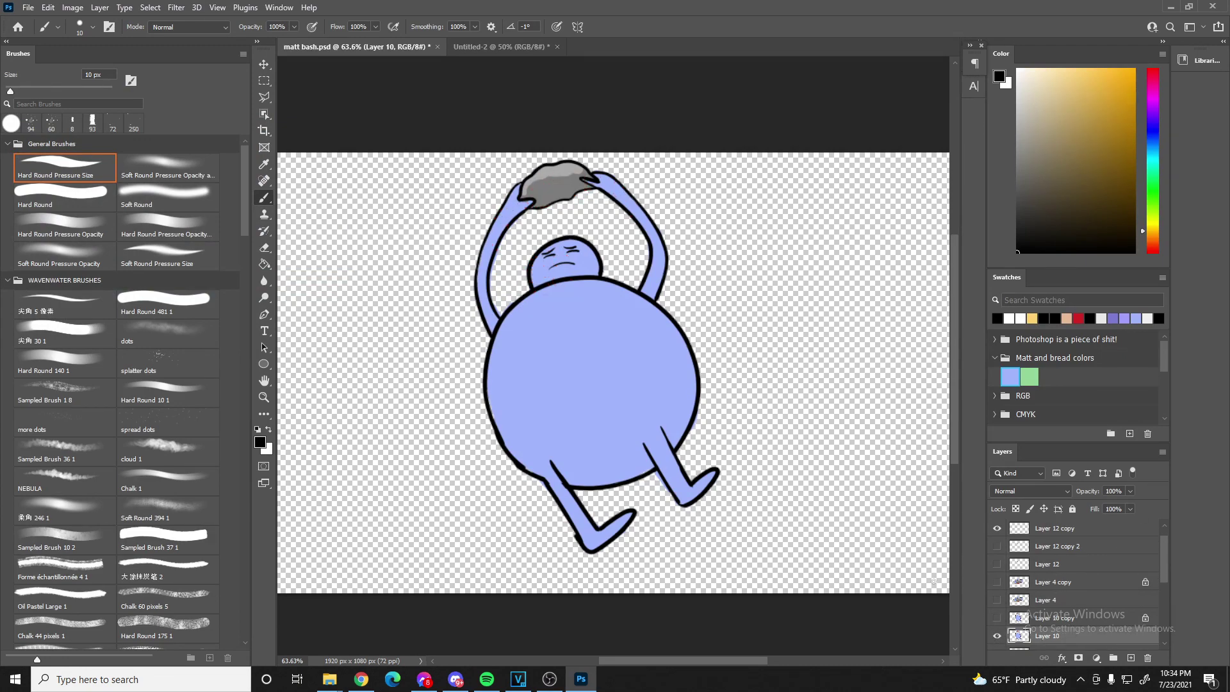
{"action": "left_click", "coordinate": [28, 7]}
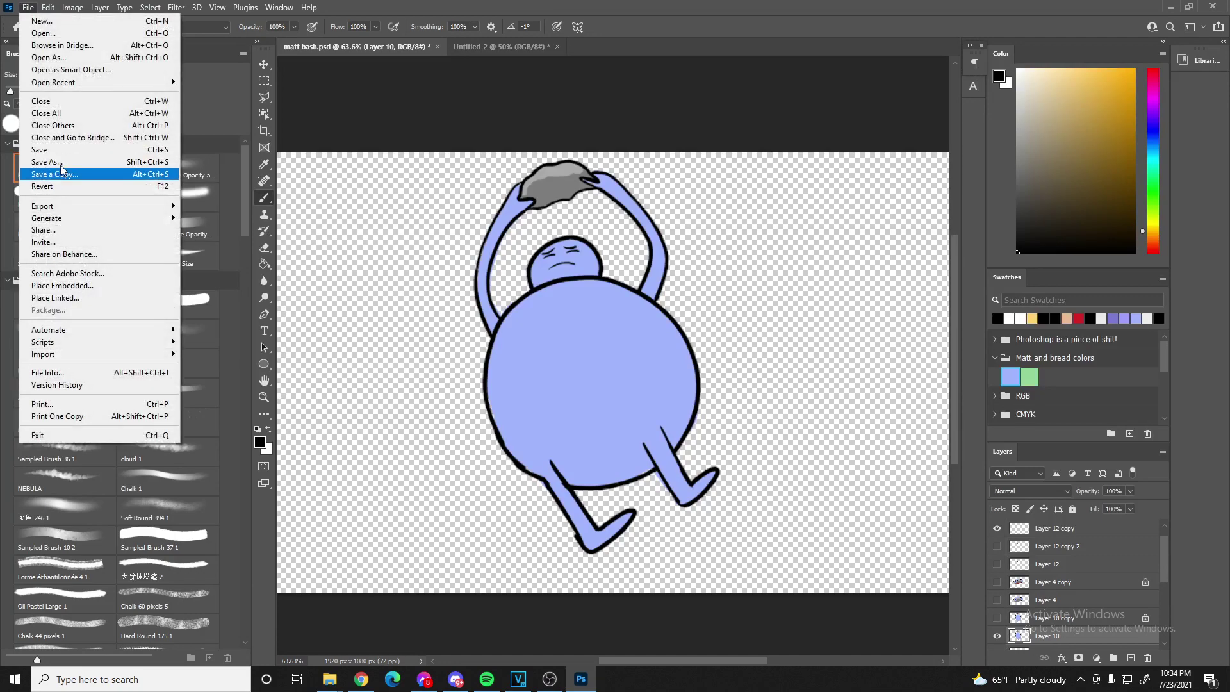
{"action": "left_click", "coordinate": [58, 170]}
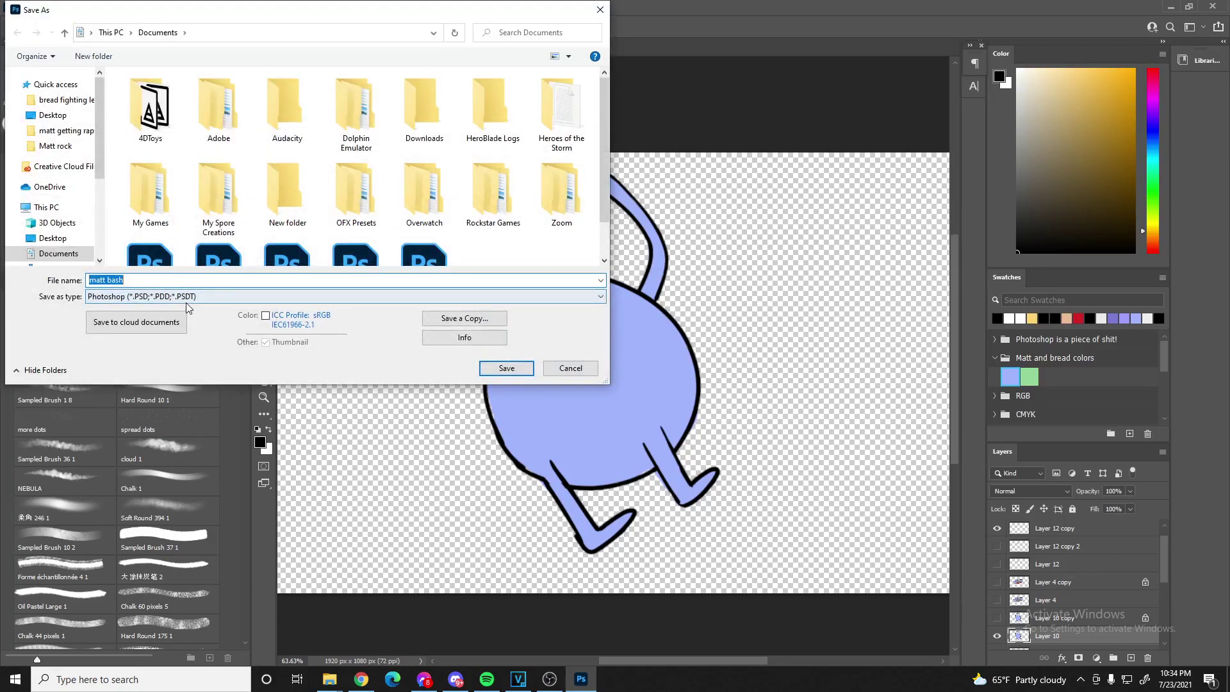
{"action": "key", "text": "Escape"}
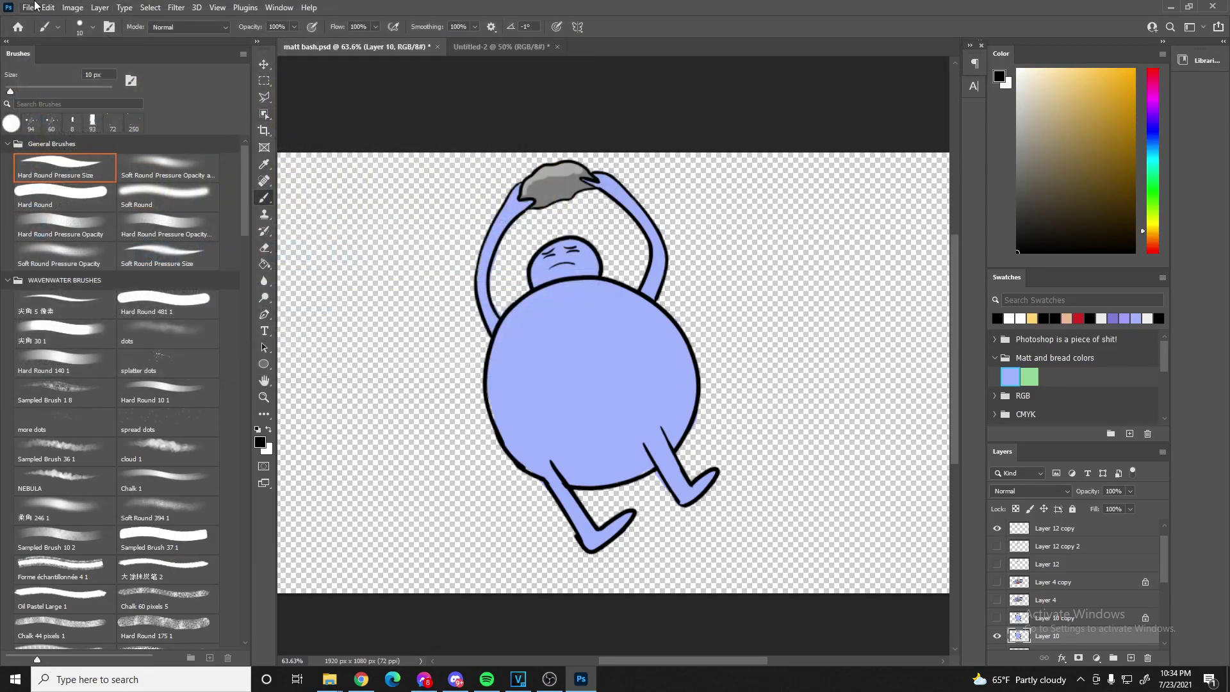
- Quick export the clean rock-lifting character with the frowning face as a PNG named MAtt low 2 in the Matt rock folder
{"action": "left_click", "coordinate": [35, 7]}
{"action": "mouse_move", "coordinate": [148, 206]}
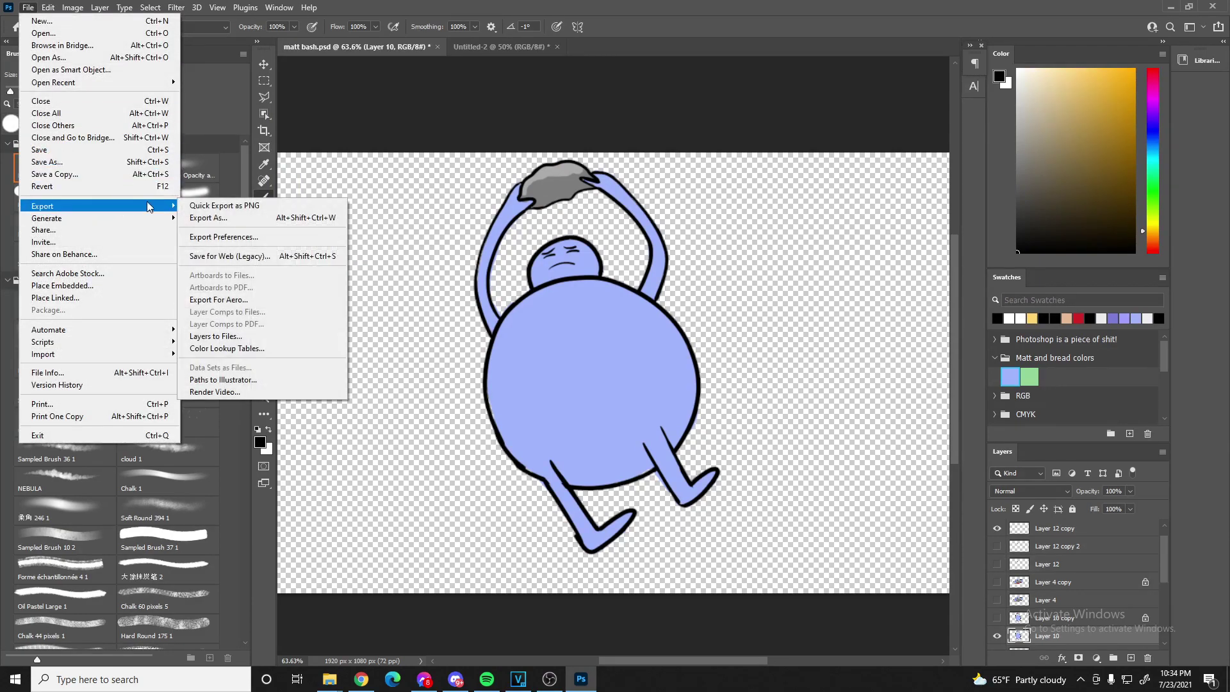
{"action": "left_click", "coordinate": [206, 206]}
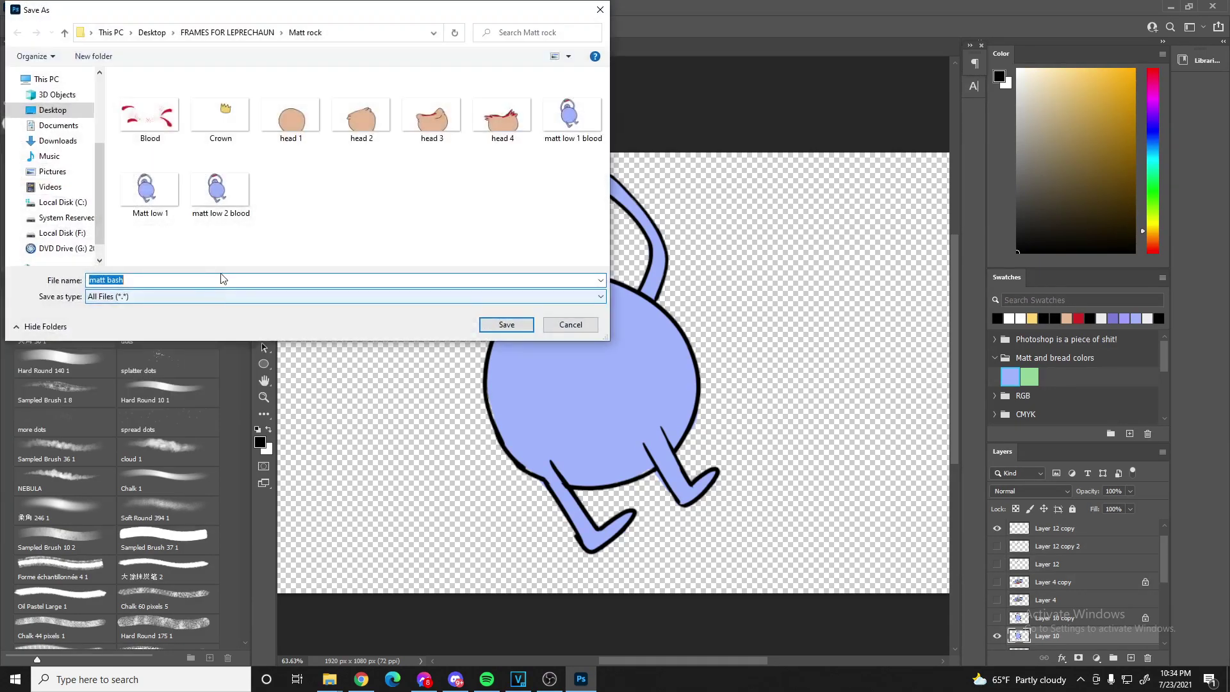
{"action": "type", "text": "MAtt low"}
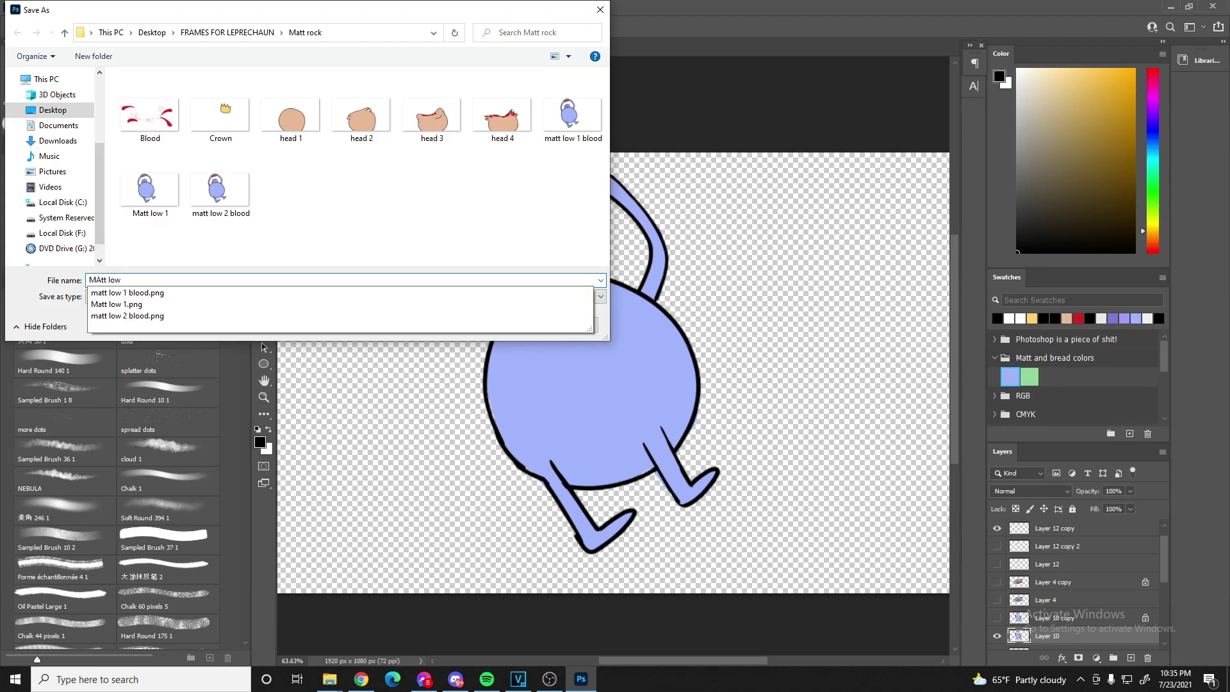
{"action": "type", "text": " 2"}
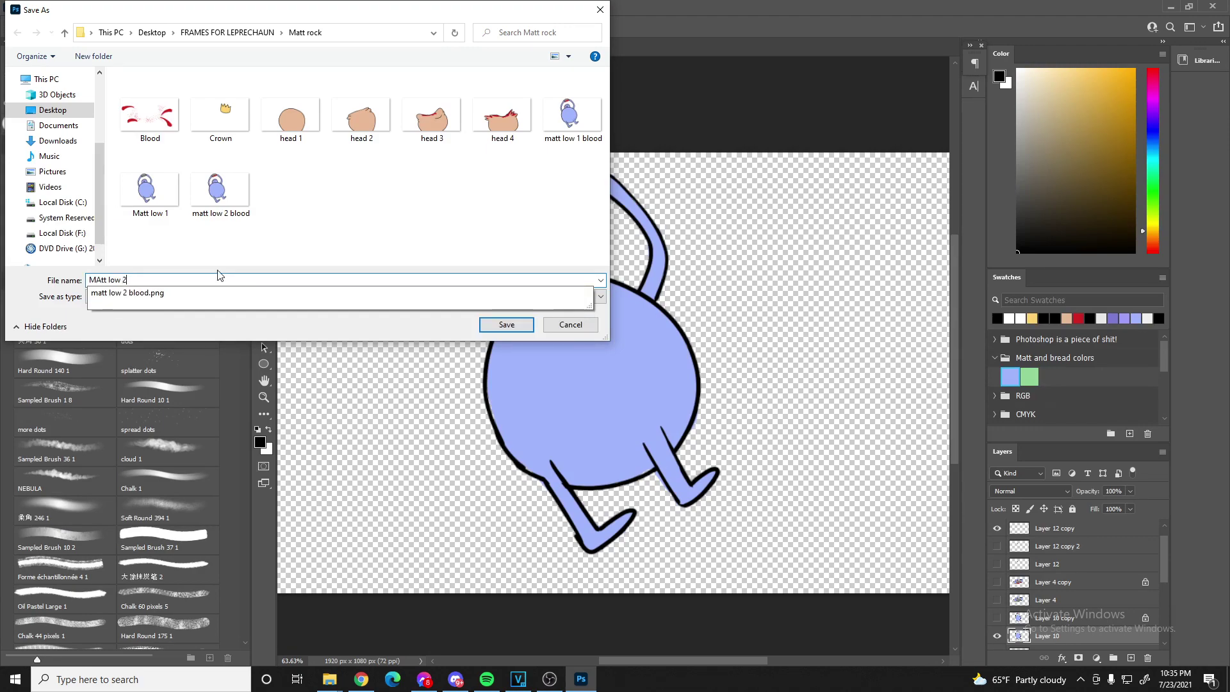
{"action": "key", "text": "Return"}
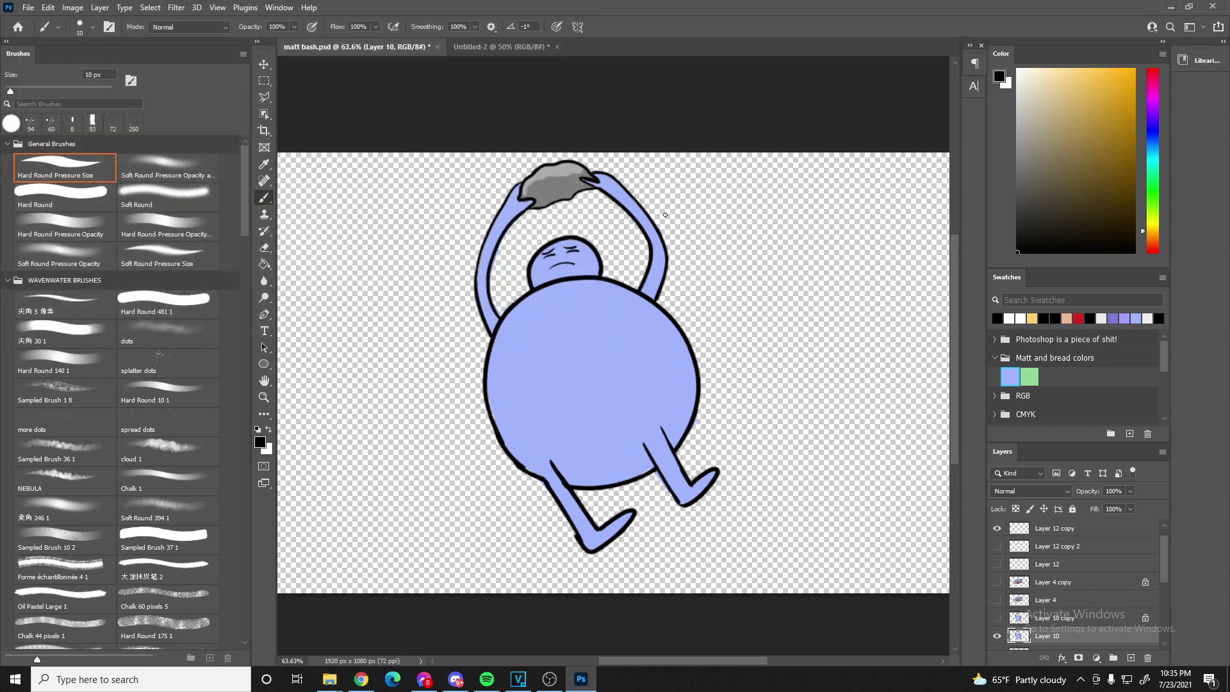
- Replace the Layer 10 body with the close-up rock body on Layer 4 and show only the frightened face on Layer 12
{"action": "left_click", "coordinate": [996, 635]}
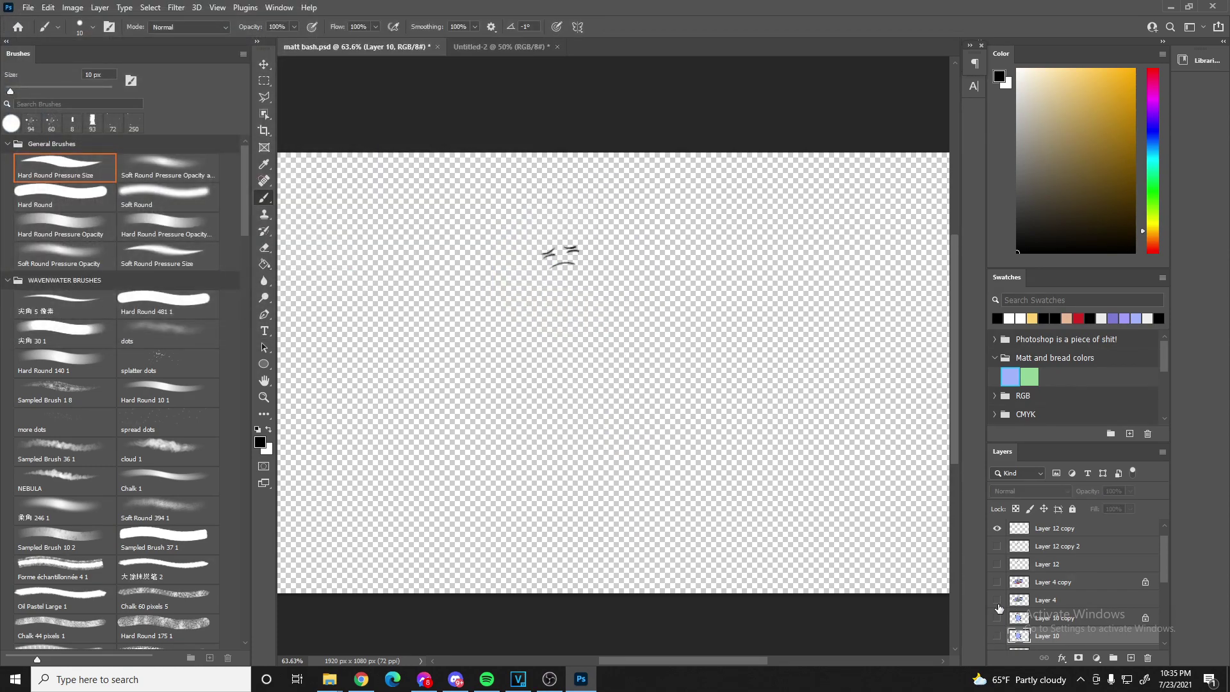
{"action": "left_click", "coordinate": [997, 600]}
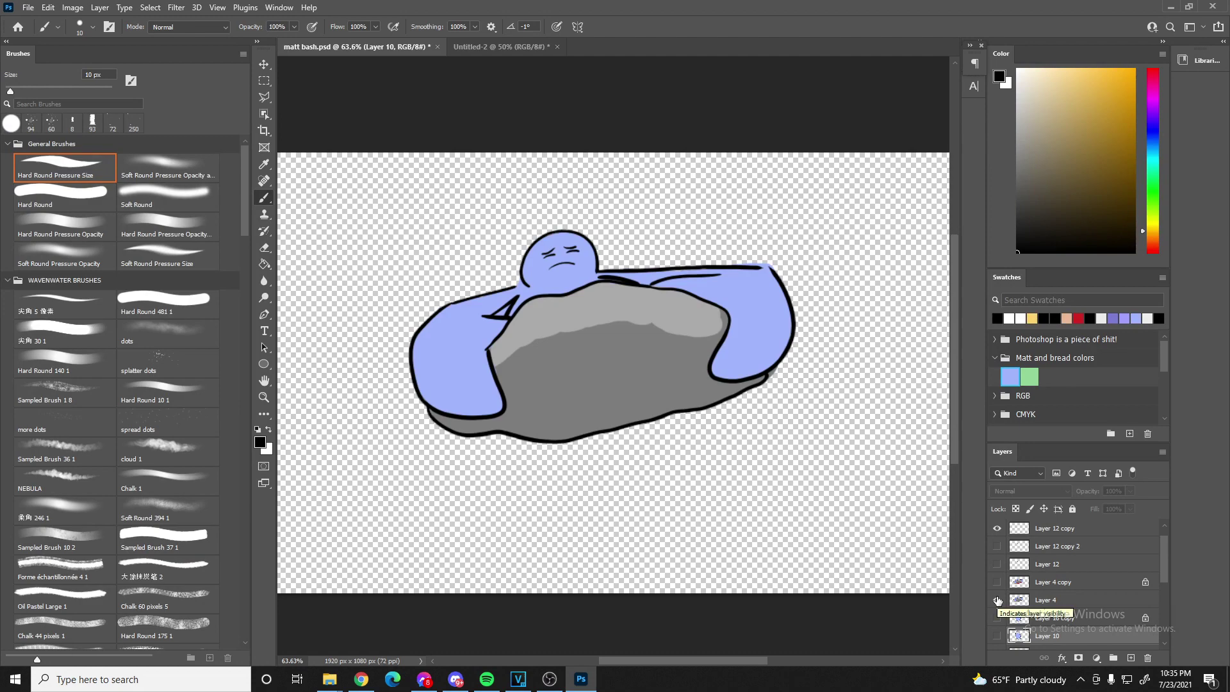
{"action": "left_click", "coordinate": [996, 528]}
{"action": "left_click", "coordinate": [996, 545]}
{"action": "left_click", "coordinate": [997, 546]}
{"action": "left_click", "coordinate": [996, 564]}
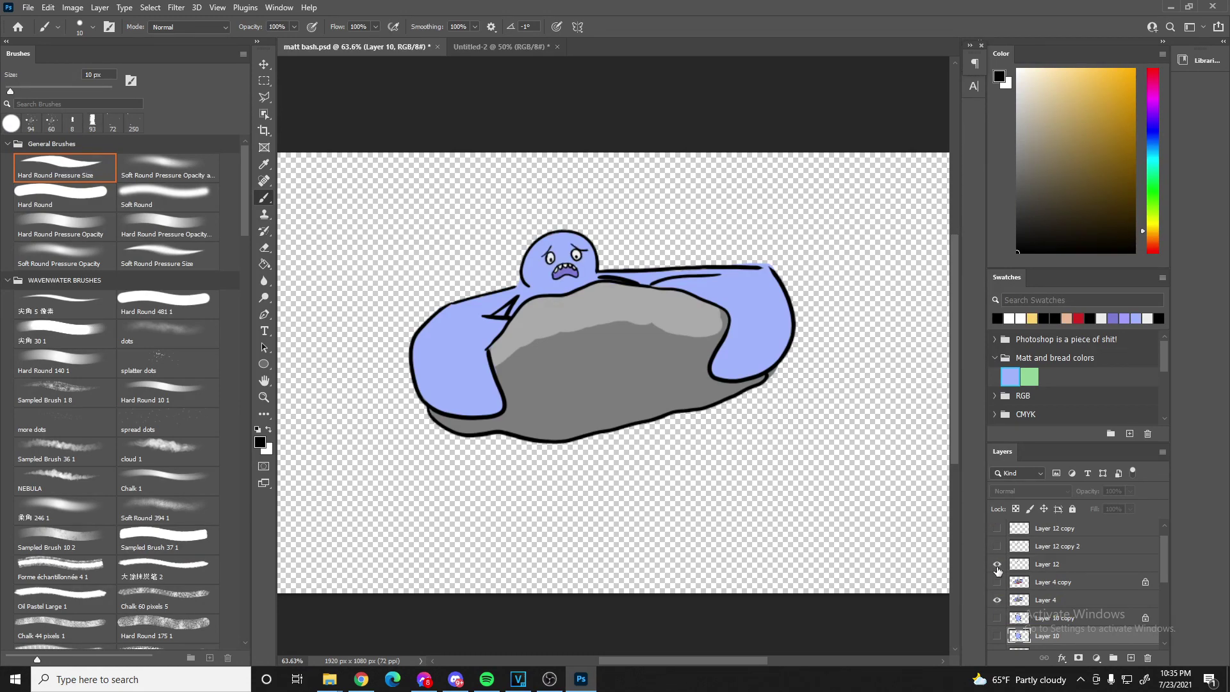
- Hide Layer 12, compare the frowning faces on Layer 12 copy 3 and Layer 12 copy, and keep only Layer 12 copy 3 visible
{"action": "scroll", "coordinate": [997, 570], "scroll_direction": "up", "scroll_amount": 1}
{"action": "left_click", "coordinate": [996, 528]}
{"action": "left_click", "coordinate": [996, 581]}
{"action": "left_click", "coordinate": [996, 528]}
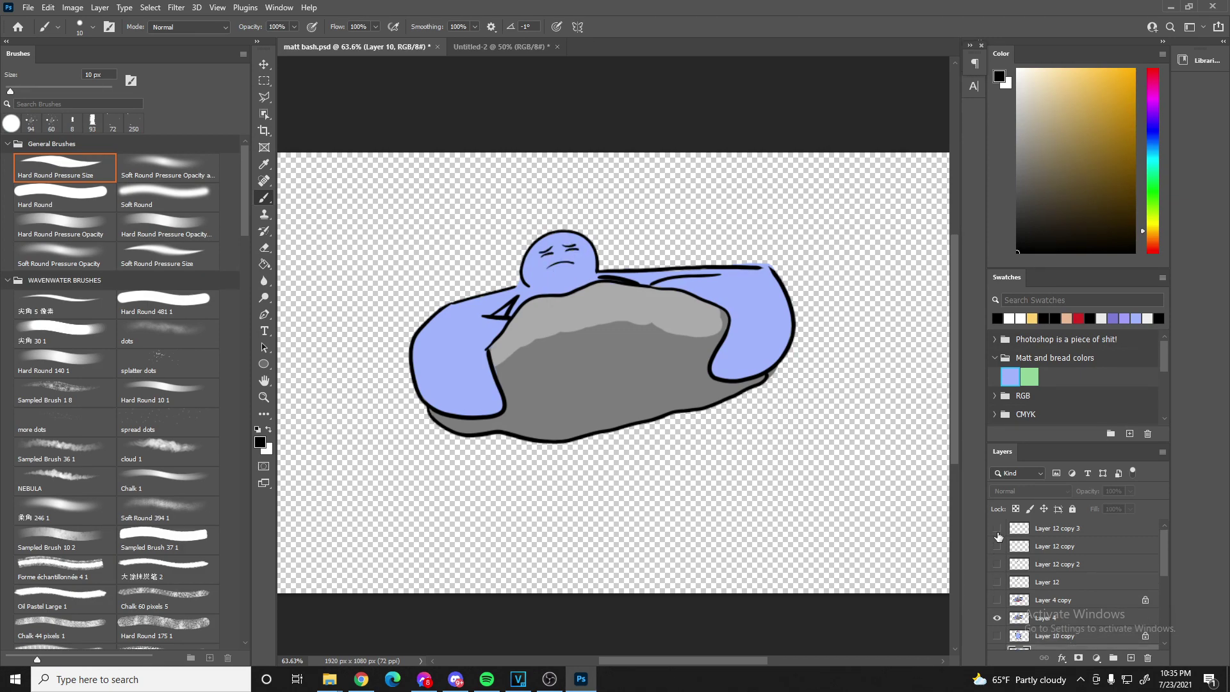
{"action": "left_click", "coordinate": [996, 546]}
{"action": "left_click", "coordinate": [996, 546]}
{"action": "left_click", "coordinate": [997, 528]}
{"action": "left_click", "coordinate": [997, 551]}
{"action": "left_click", "coordinate": [996, 547]}
{"action": "left_click", "coordinate": [996, 528]}
{"action": "left_click", "coordinate": [997, 528]}
- Scale the frowning face on Layer 12 copy 3 up proportionally to about 114% with Free Transform
{"action": "left_click", "coordinate": [1043, 529]}
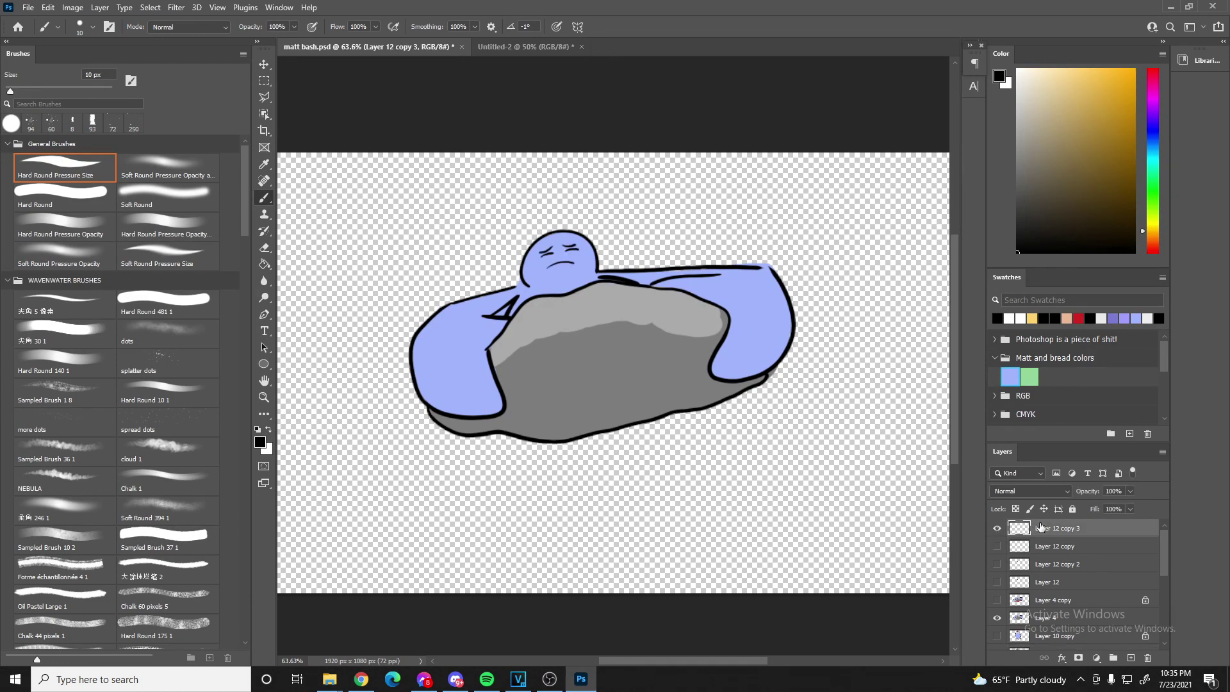
{"action": "key", "text": "ctrl+t"}
{"action": "left_click_drag", "start_coordinate": [577, 278], "coordinate": [585, 282]}
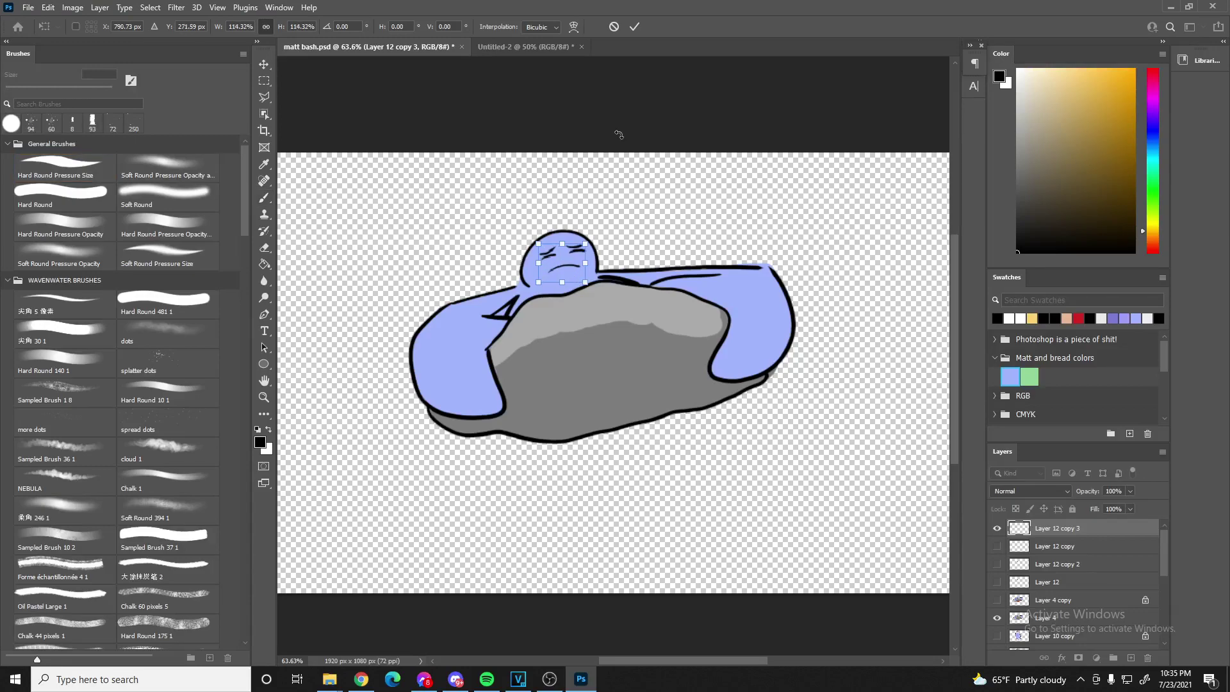
{"action": "left_click", "coordinate": [633, 27]}
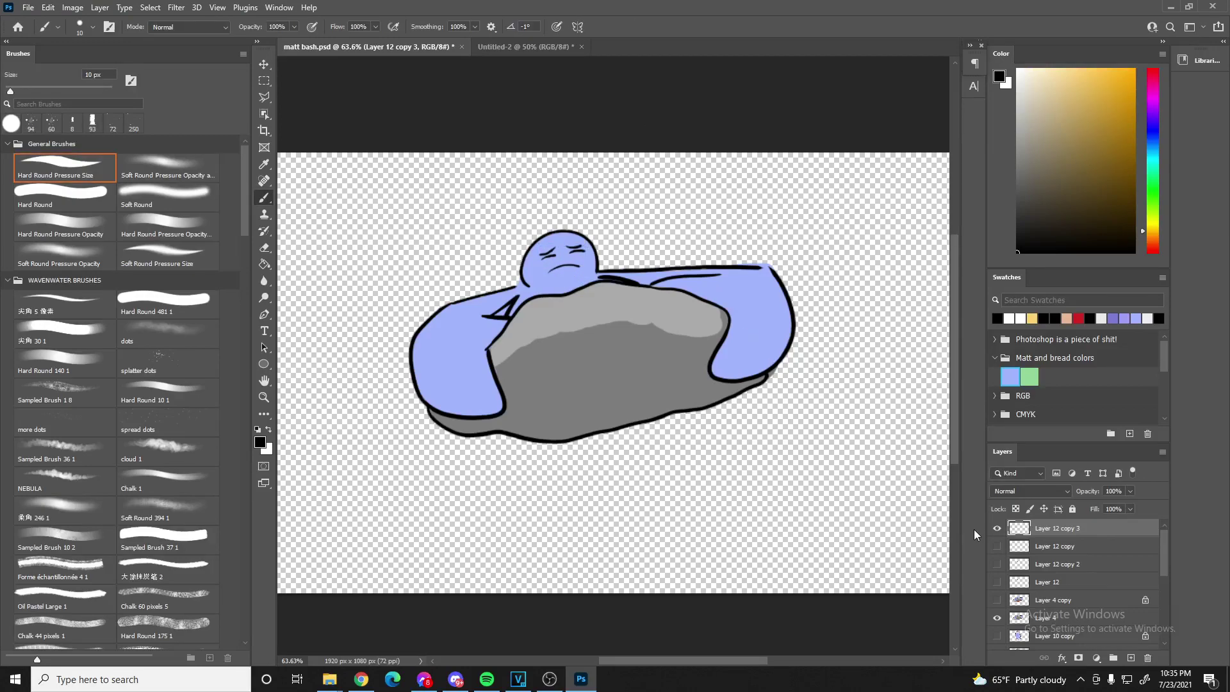
{"action": "scroll", "coordinate": [1048, 561], "scroll_direction": "down", "scroll_amount": 1}
{"action": "scroll", "coordinate": [1048, 561], "scroll_direction": "up", "scroll_amount": 1}
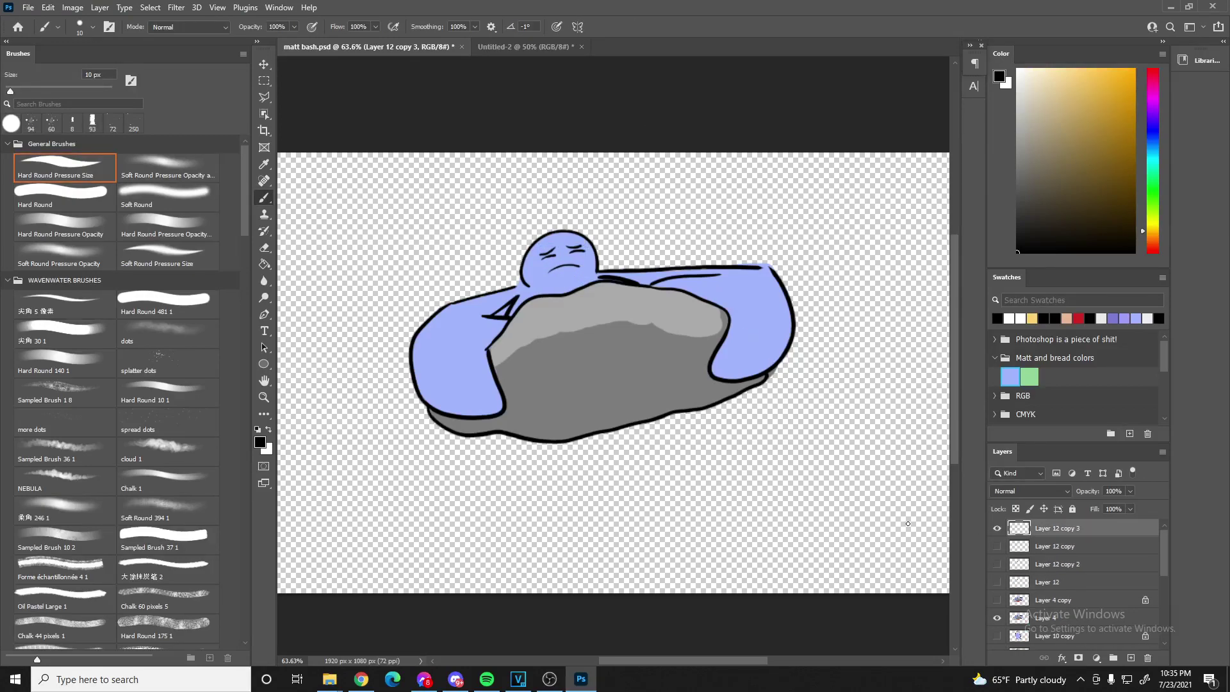
{"action": "left_click", "coordinate": [29, 7]}
{"action": "left_click", "coordinate": [56, 161]}
{"action": "left_click", "coordinate": [588, 367]}
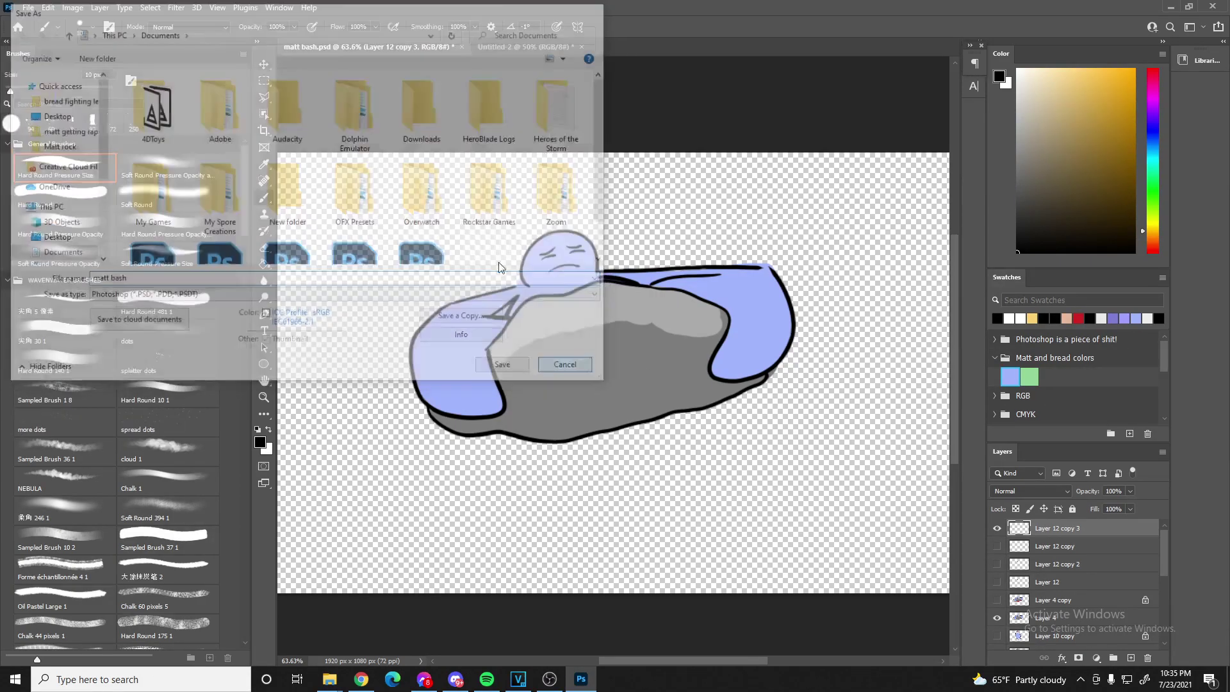
- Quick export the clean close-up rock character with the frowning face as a PNG named MAtt close 1 in the Matt rock folder
{"action": "left_click", "coordinate": [29, 8]}
{"action": "mouse_move", "coordinate": [70, 206]}
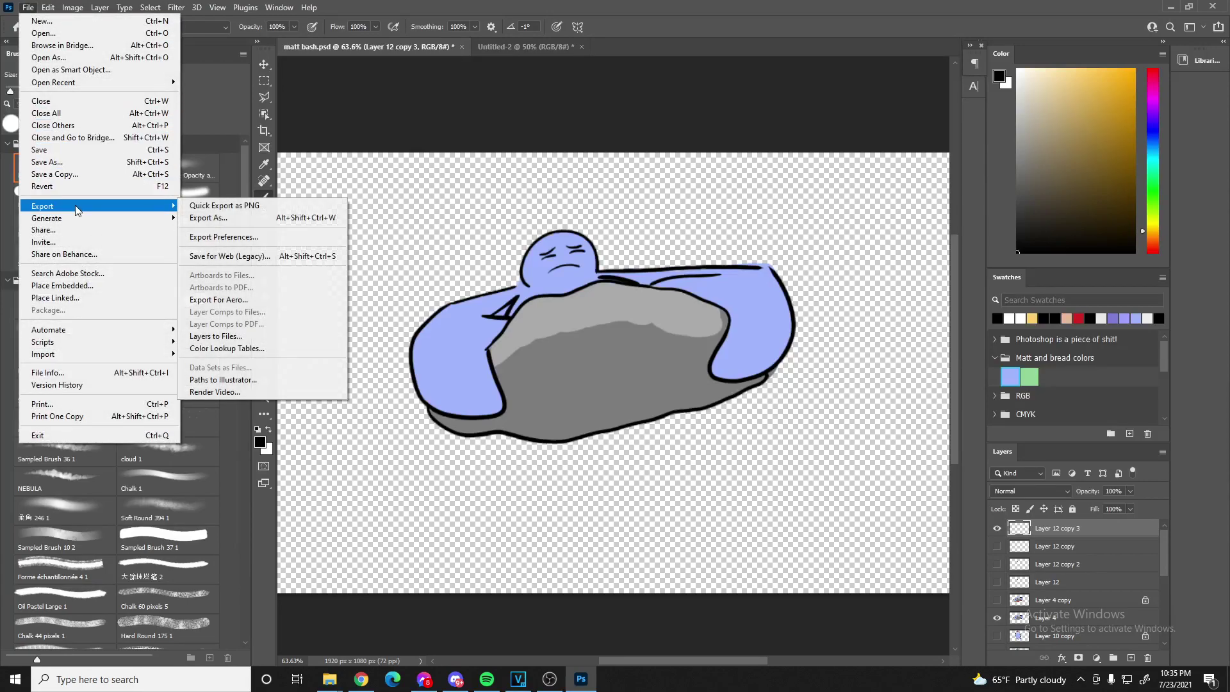
{"action": "left_click", "coordinate": [205, 206]}
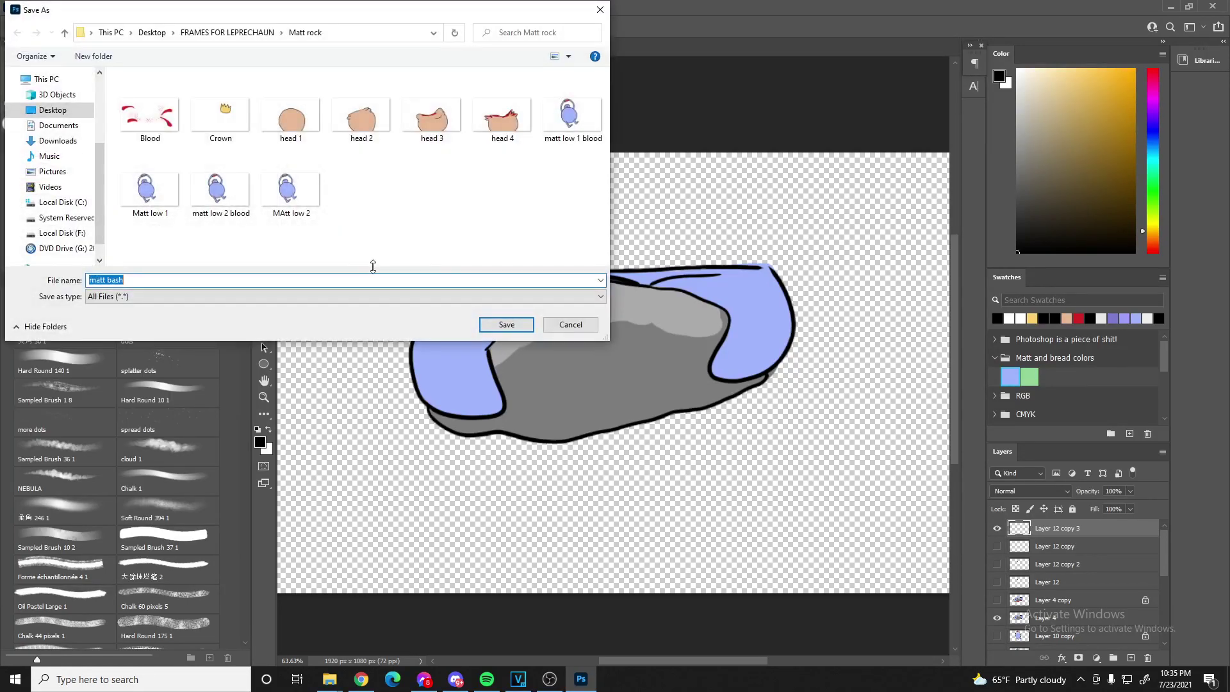
{"action": "type", "text": "MAtt"}
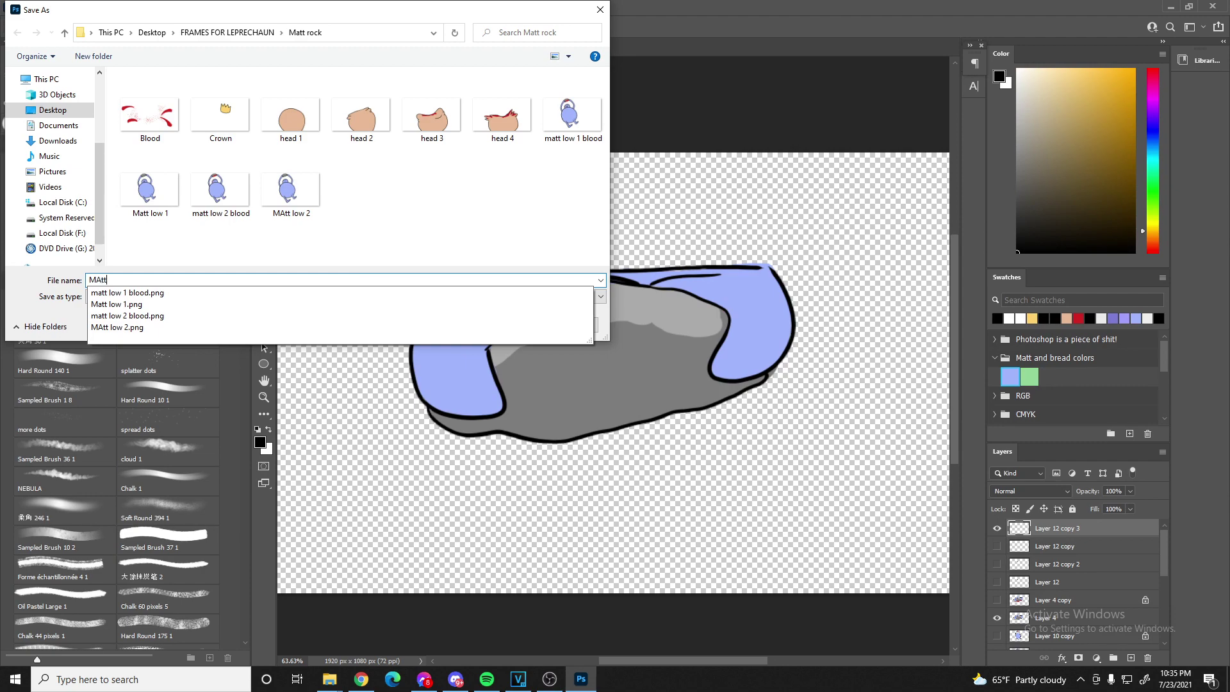
{"action": "type", "text": " clo"}
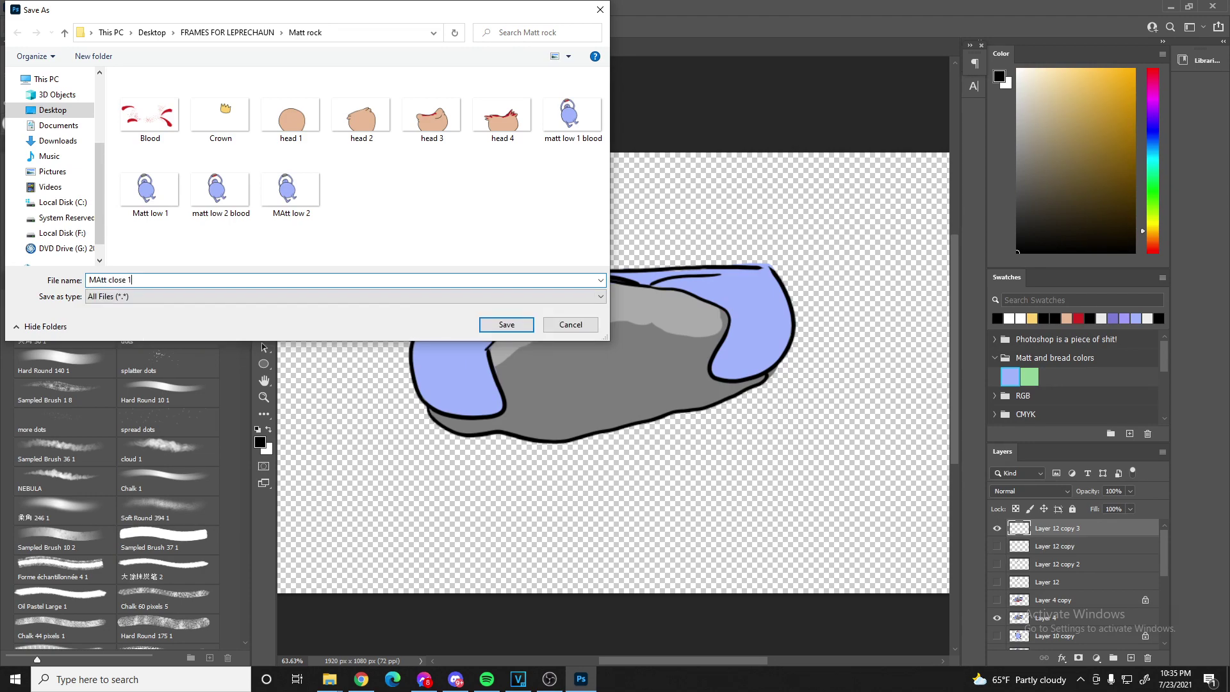
{"action": "type", "text": "se 1"}
{"action": "key", "text": "Return"}
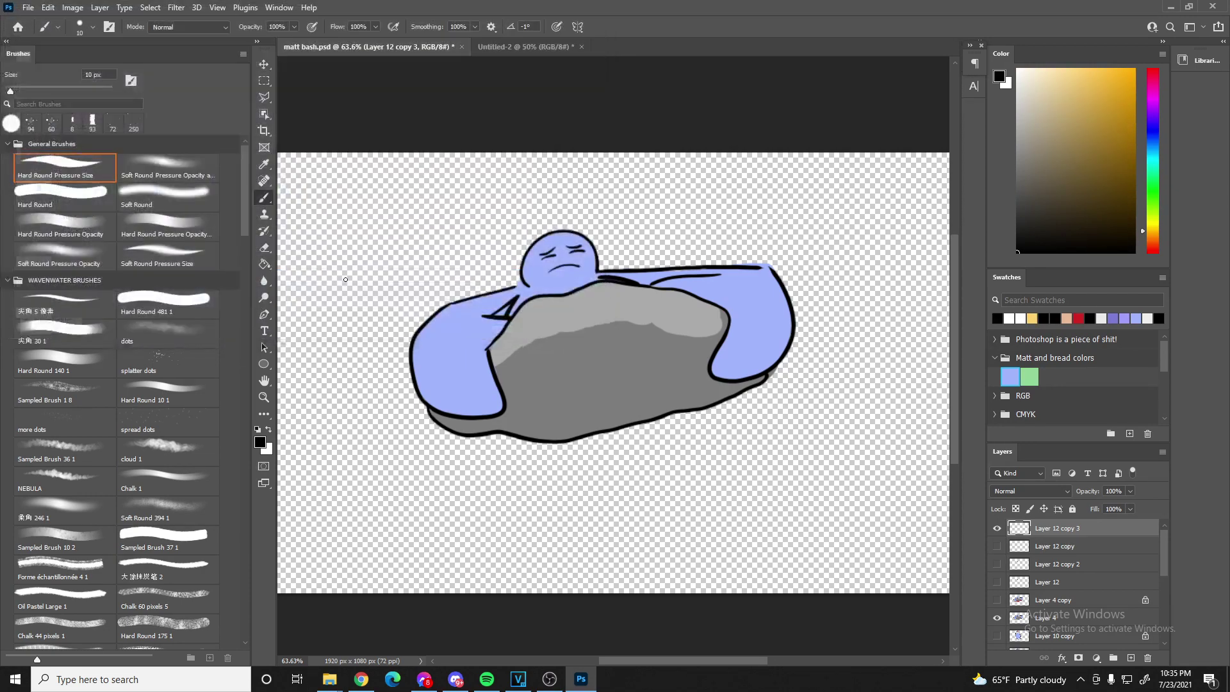
- Hide the frowning face on Layer 12 copy 3 and show the larger frightened face on Layer 12, keeping Layer 12 copy 2 hidden
{"action": "left_click", "coordinate": [996, 528]}
{"action": "left_click", "coordinate": [996, 563]}
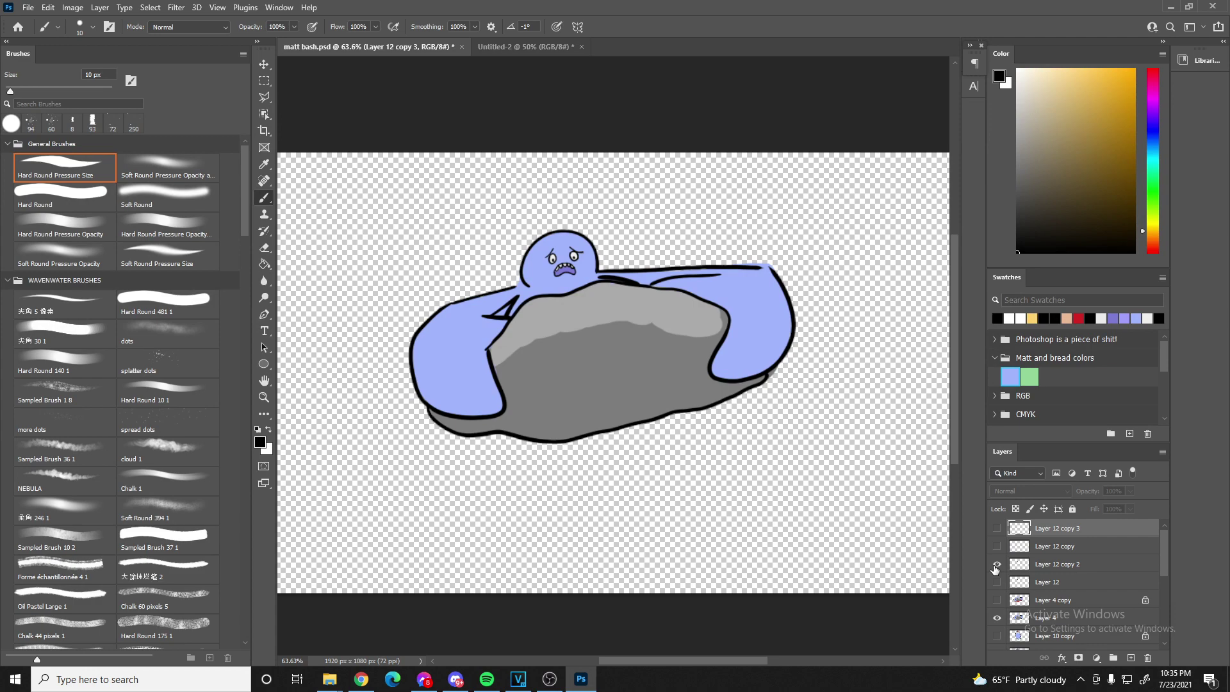
{"action": "left_click", "coordinate": [996, 564]}
{"action": "left_click", "coordinate": [996, 581]}
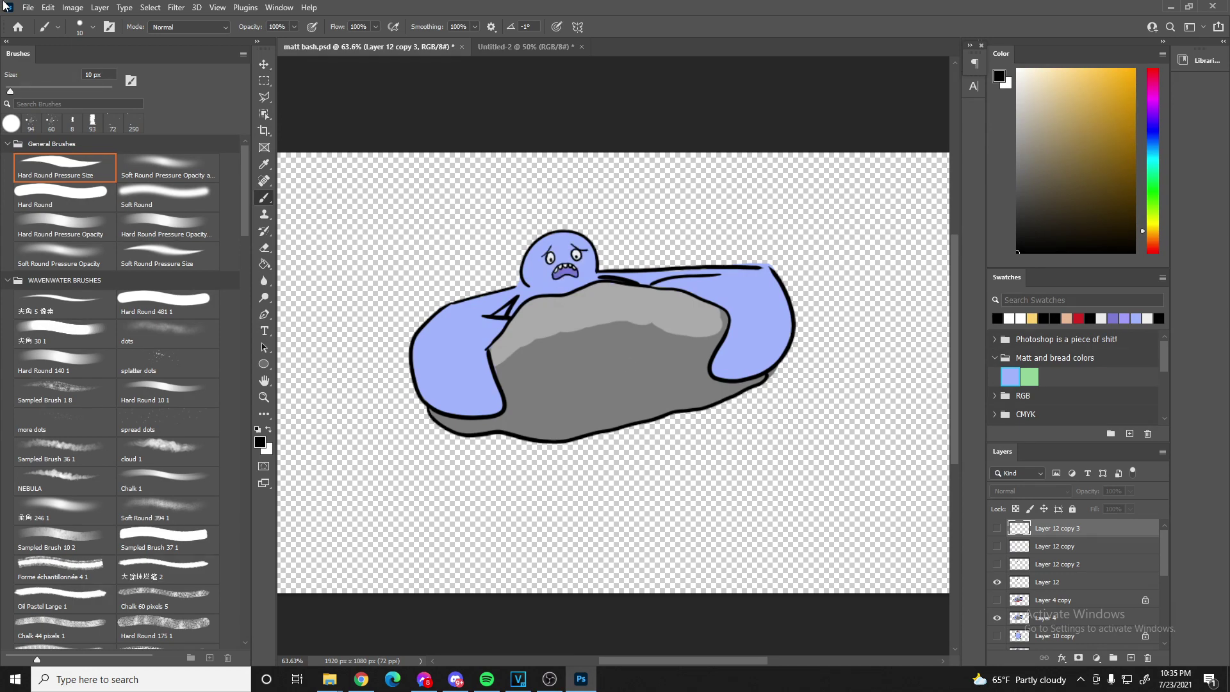
- Quick export the clean close-up rock character with the frightened face as a PNG named Matt close 2 in the Matt rock folder
{"action": "left_click", "coordinate": [28, 8]}
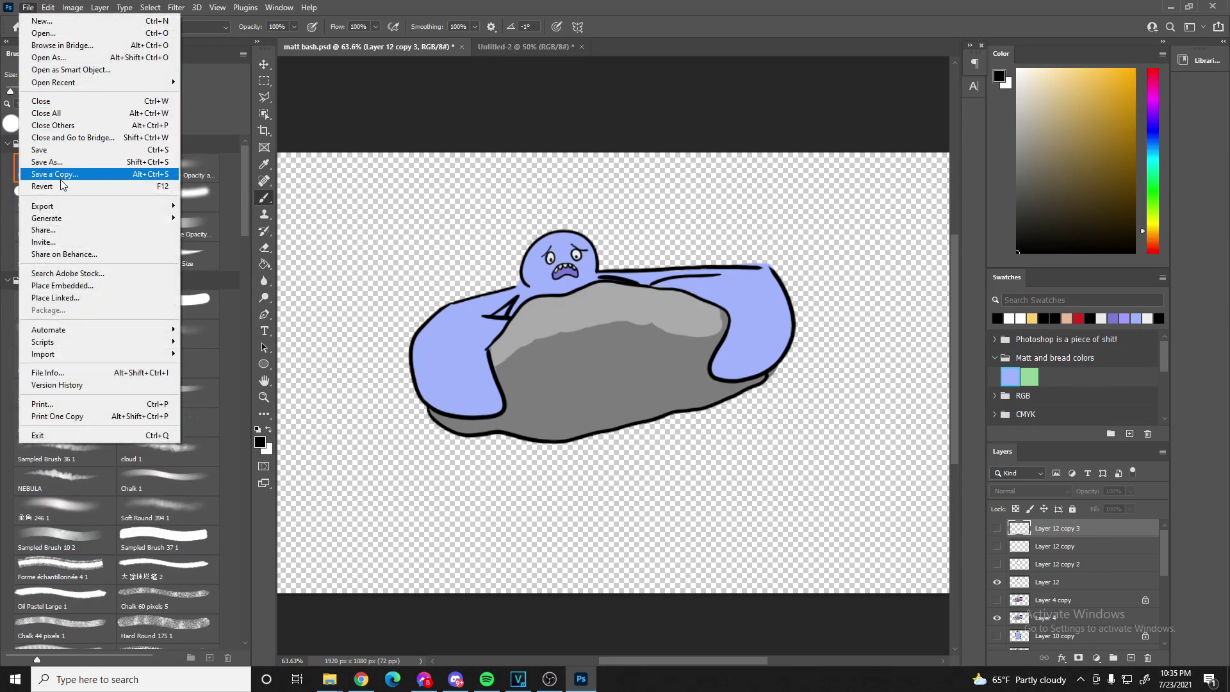
{"action": "mouse_move", "coordinate": [60, 209]}
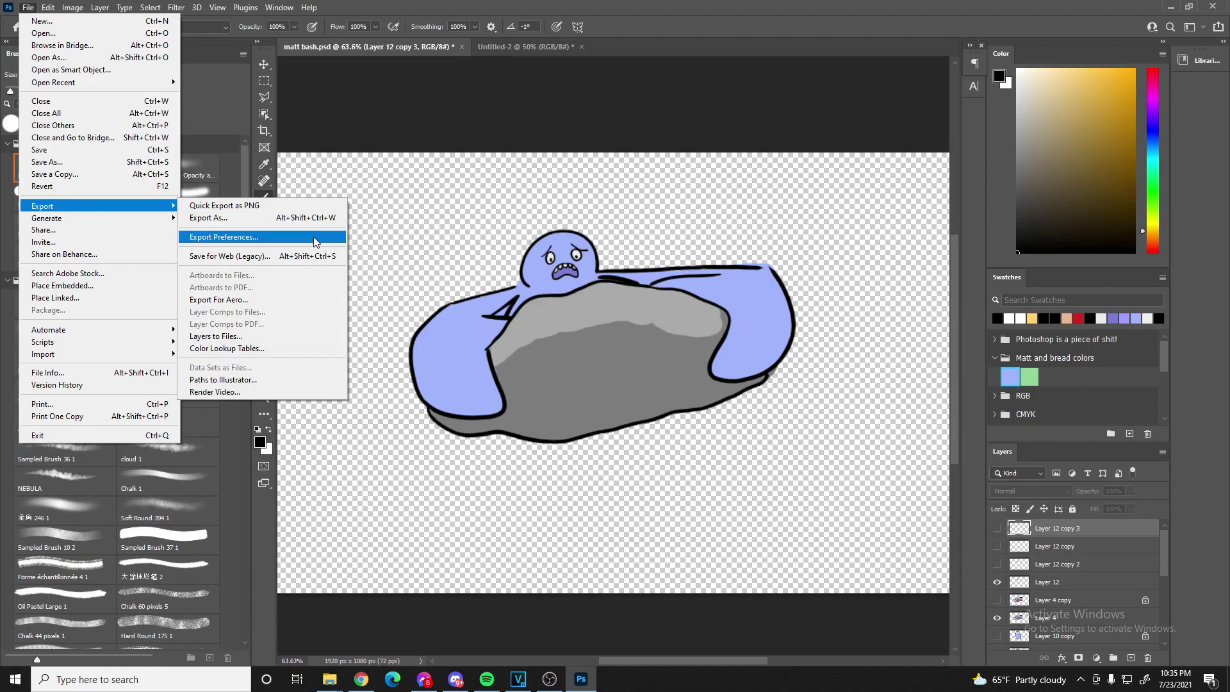
{"action": "left_click", "coordinate": [260, 205]}
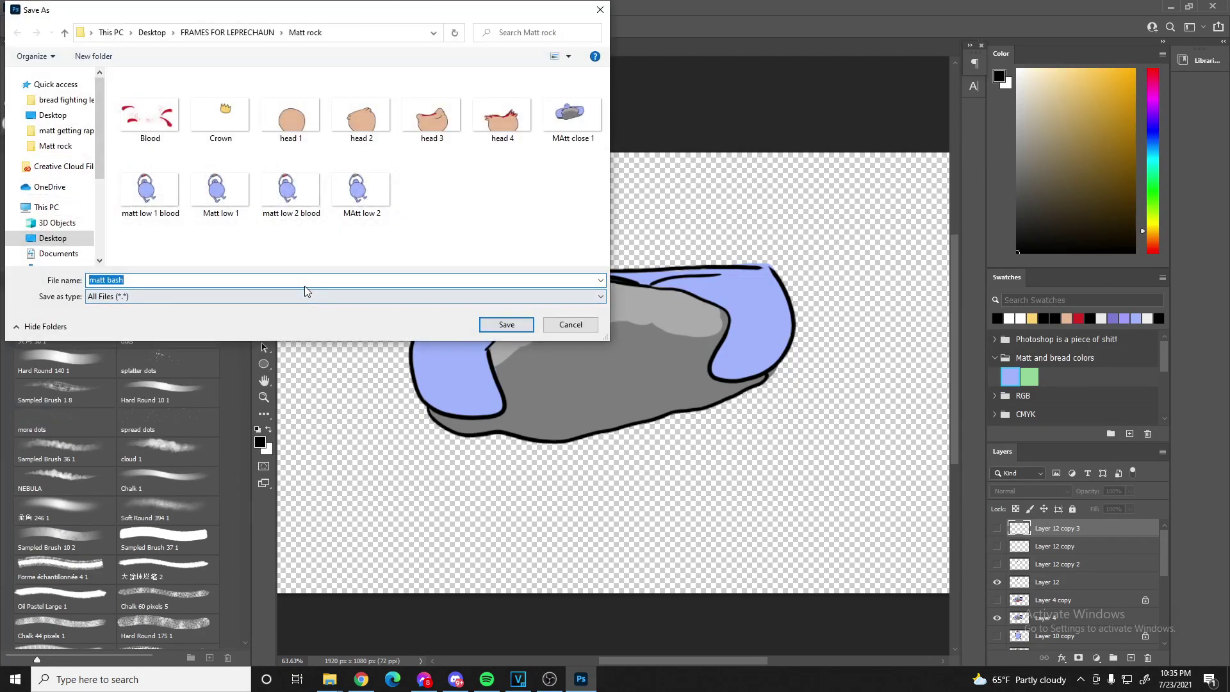
{"action": "type", "text": "Matt"}
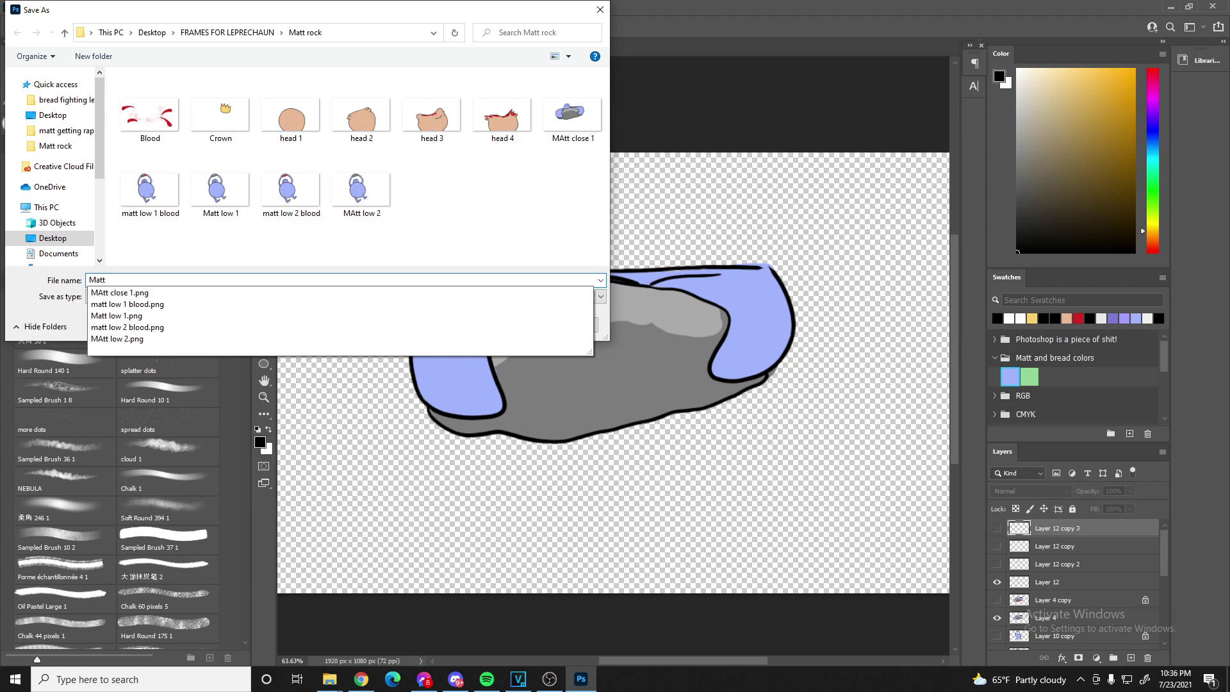
{"action": "type", "text": " close"}
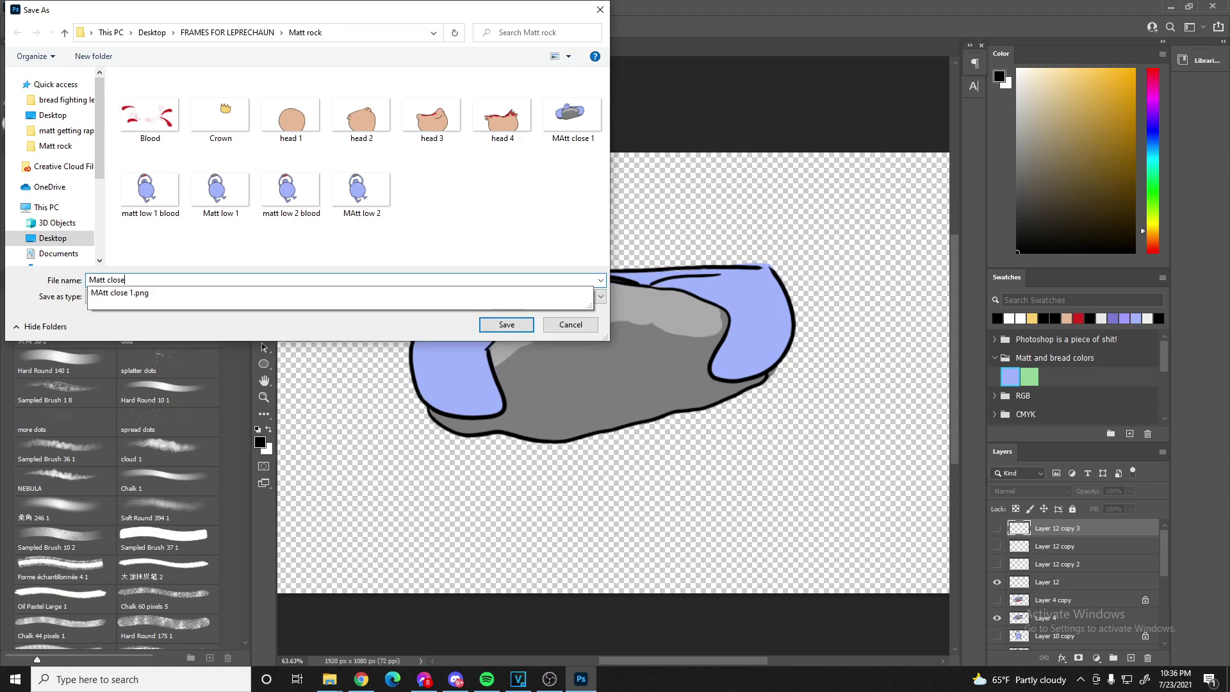
{"action": "type", "text": " 2"}
{"action": "key", "text": "Return"}
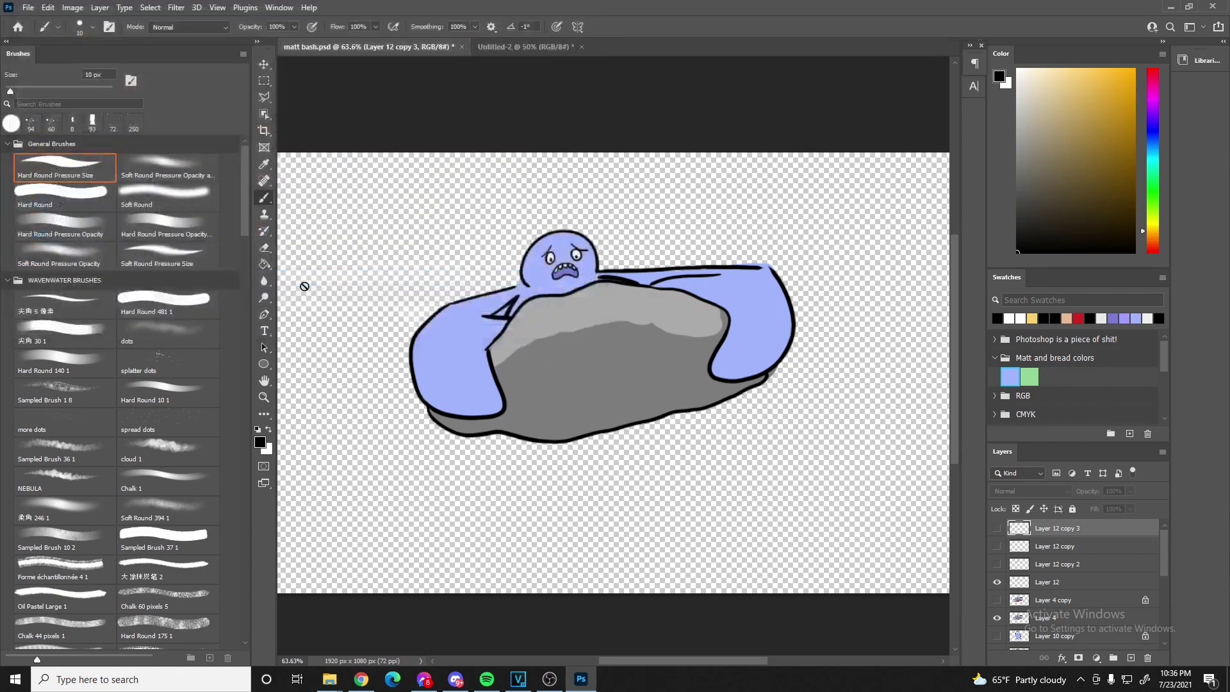
- Show the blood-splattered close-up body on Layer 4 copy while keeping the frightened face on Layer 12 visible
{"action": "left_click", "coordinate": [996, 582]}
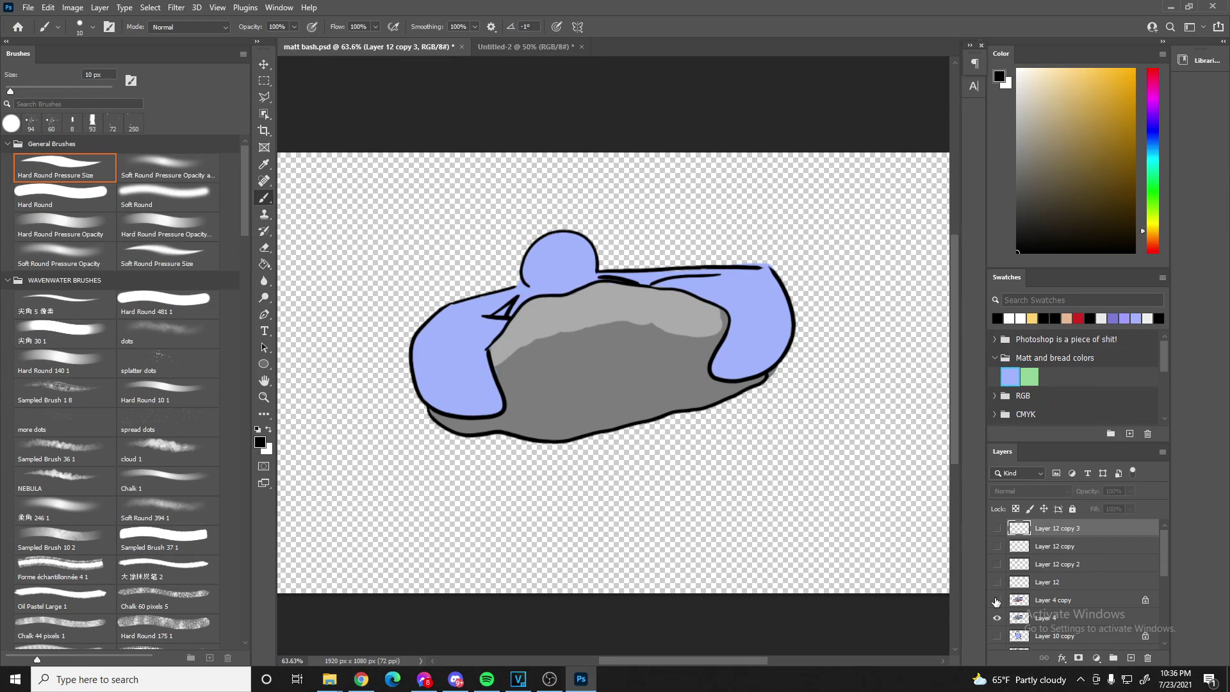
{"action": "left_click", "coordinate": [996, 600]}
{"action": "left_click", "coordinate": [996, 582]}
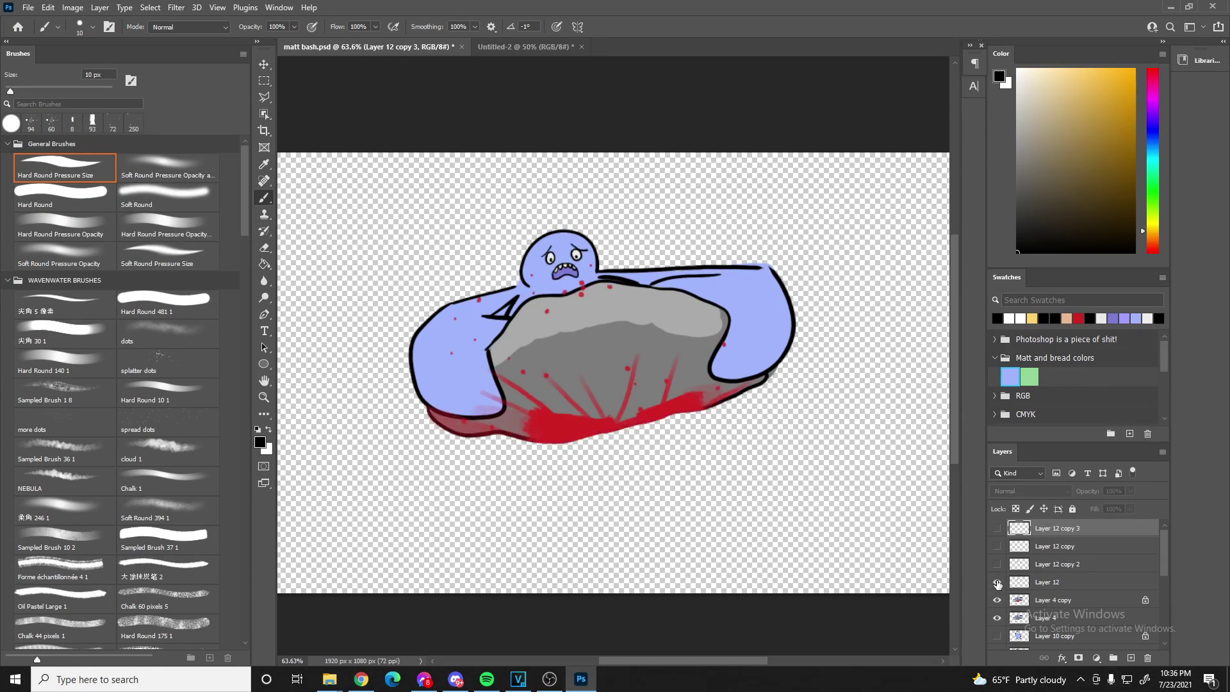
- Quick export the bloody close-up rock character with the frightened face as a PNG named Matt close 2 blood
{"action": "left_click", "coordinate": [29, 8]}
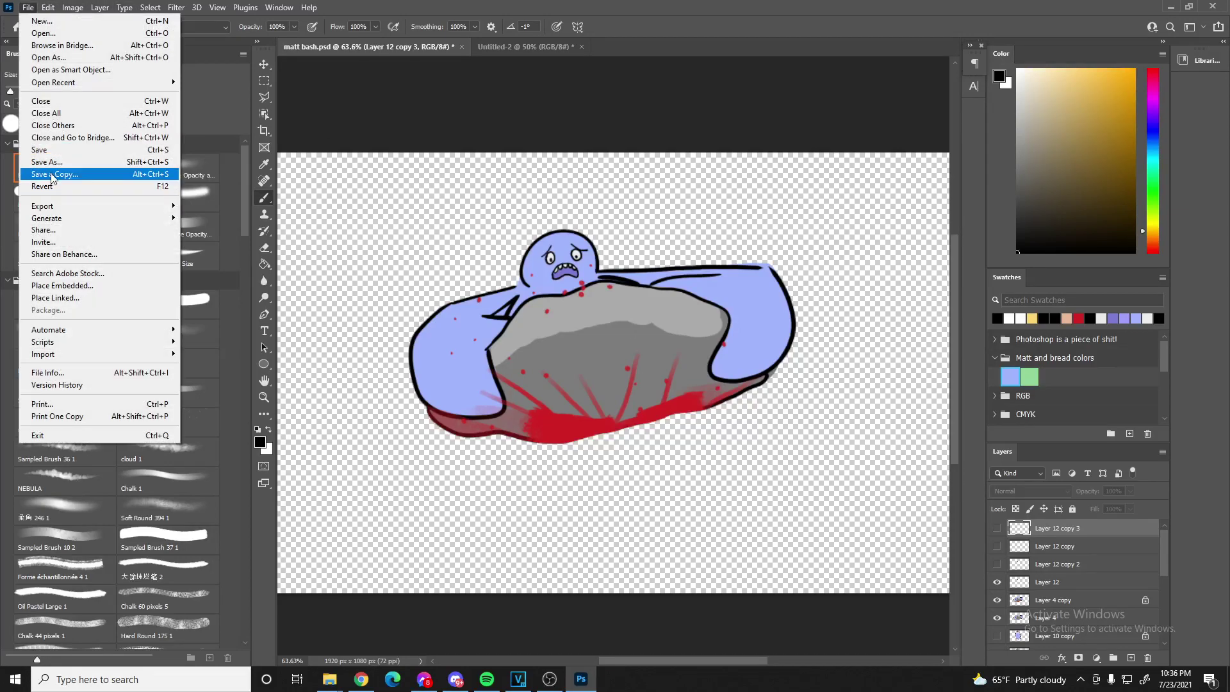
{"action": "mouse_move", "coordinate": [51, 206]}
{"action": "left_click", "coordinate": [218, 205]}
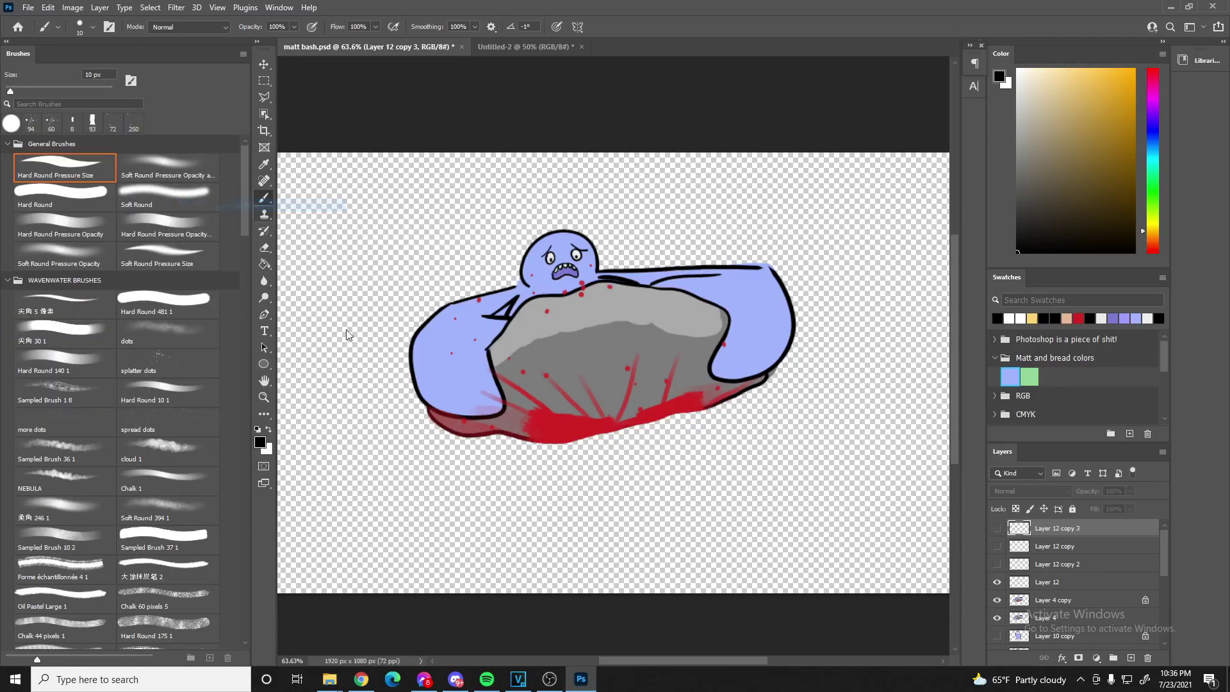
{"action": "type", "text": "Ma"}
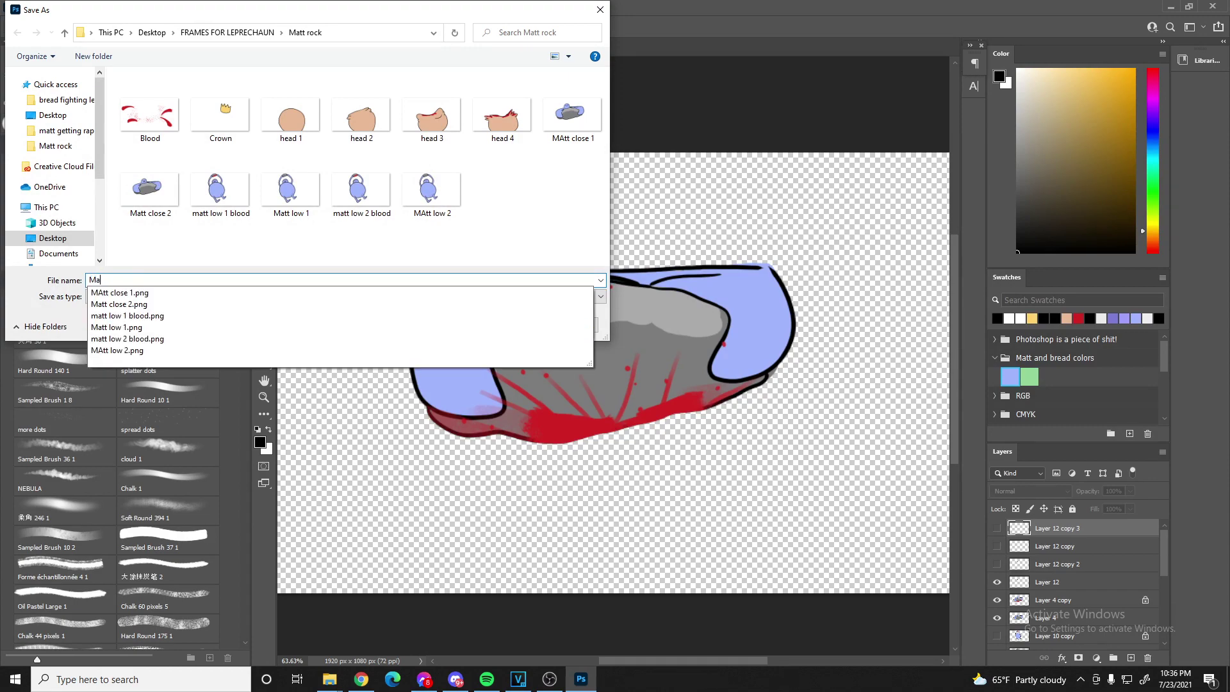
{"action": "type", "text": "tt cl"}
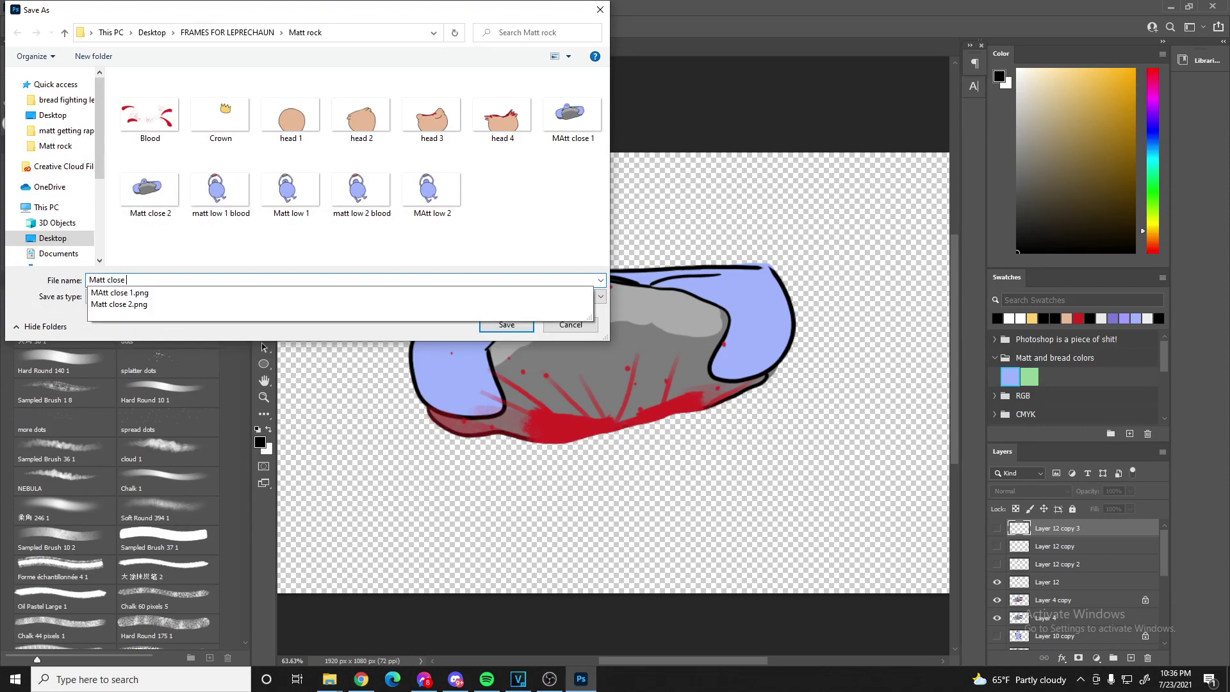
{"action": "type", "text": "ose 2 bloo"}
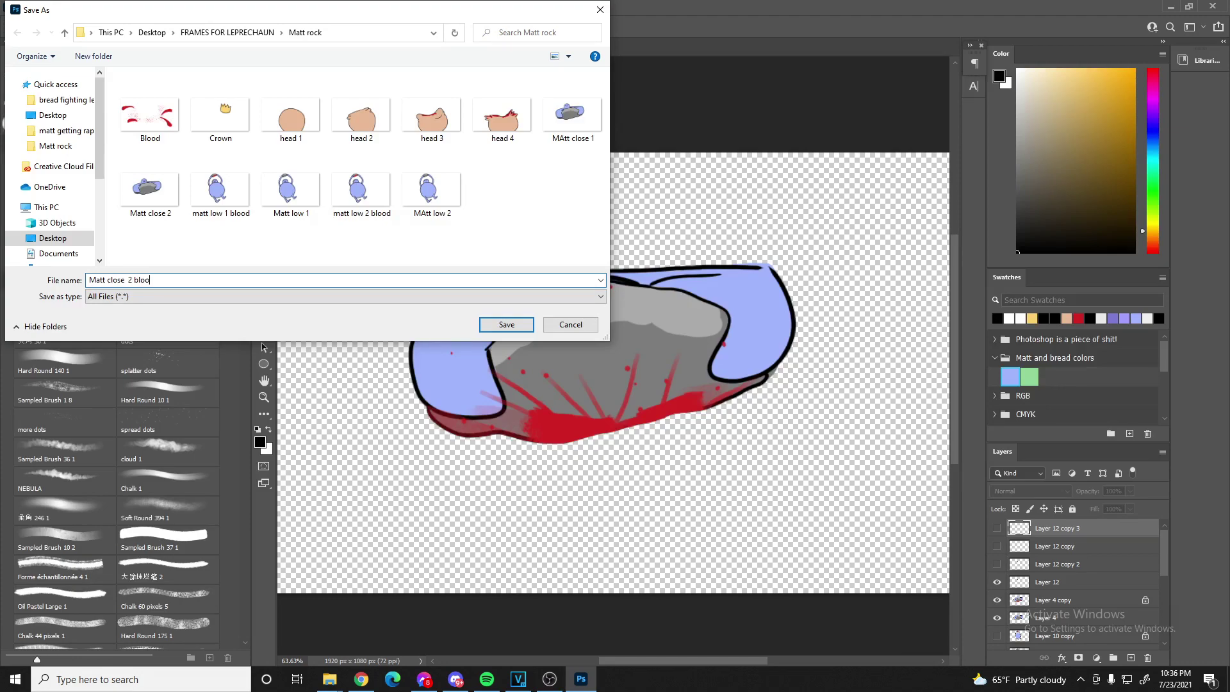
{"action": "type", "text": "d"}
{"action": "key", "text": "Return"}
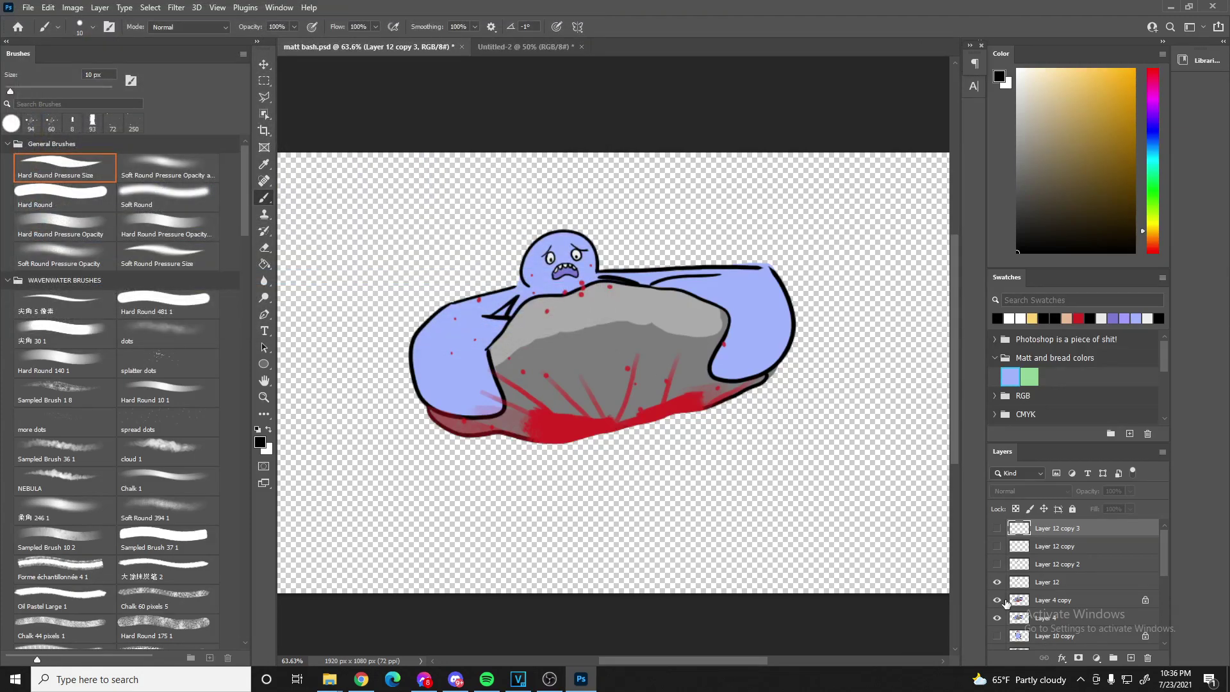
- Swap the bloody character's face by hiding Layer 12 and Layer 12 copy and showing the frowning face on Layer 12 copy 3
{"action": "left_click", "coordinate": [997, 528]}
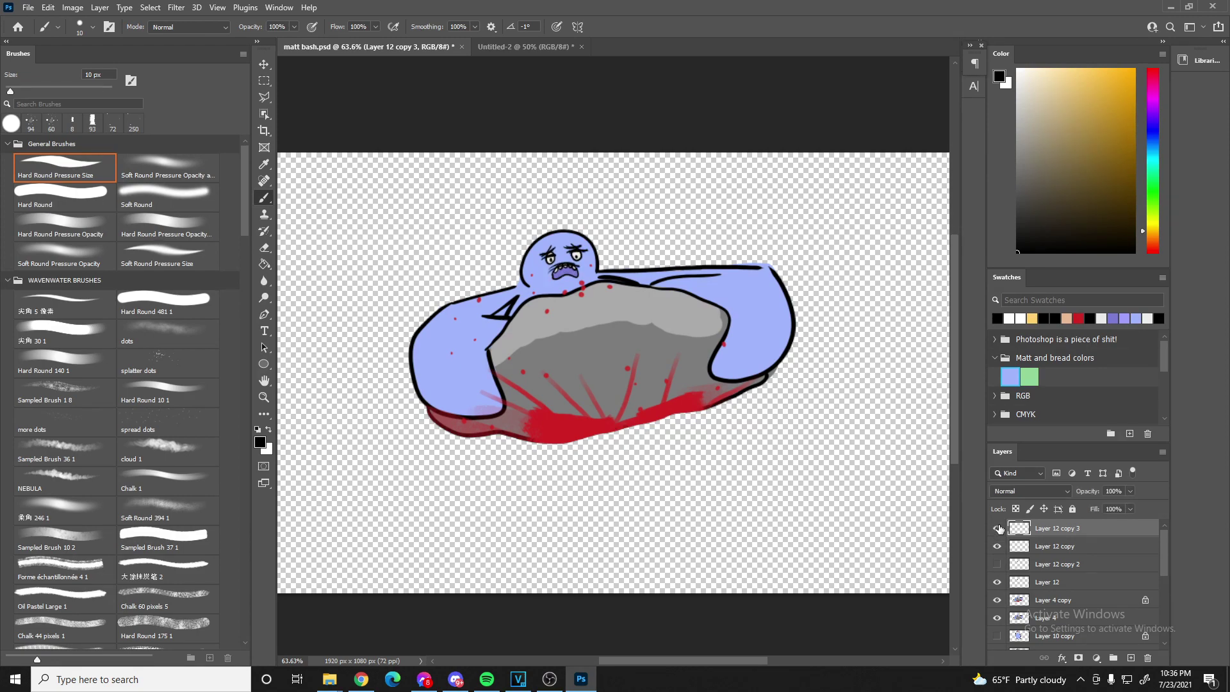
{"action": "left_click", "coordinate": [996, 527]}
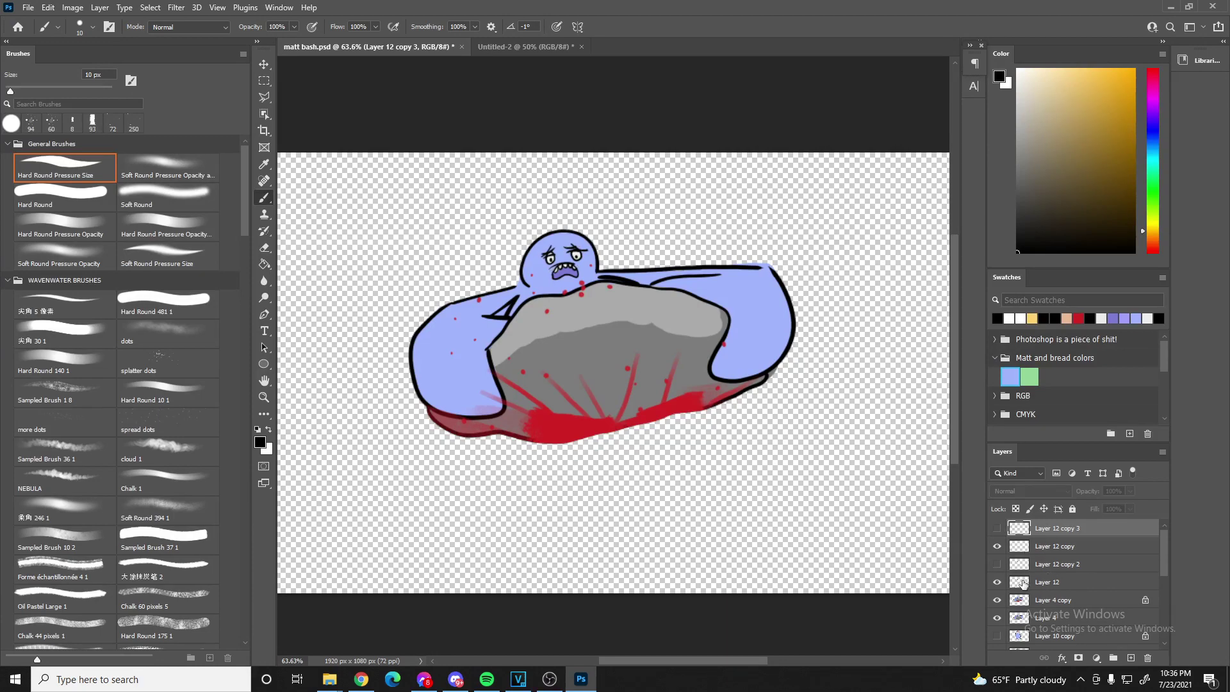
{"action": "left_click", "coordinate": [997, 582]}
{"action": "left_click", "coordinate": [997, 528]}
{"action": "left_click", "coordinate": [997, 546]}
- Quick export the bloody close-up rock character with the frowning face as a PNG named Matt close 1 blood
{"action": "left_click", "coordinate": [28, 7]}
{"action": "mouse_move", "coordinate": [55, 211]}
{"action": "left_click", "coordinate": [211, 206]}
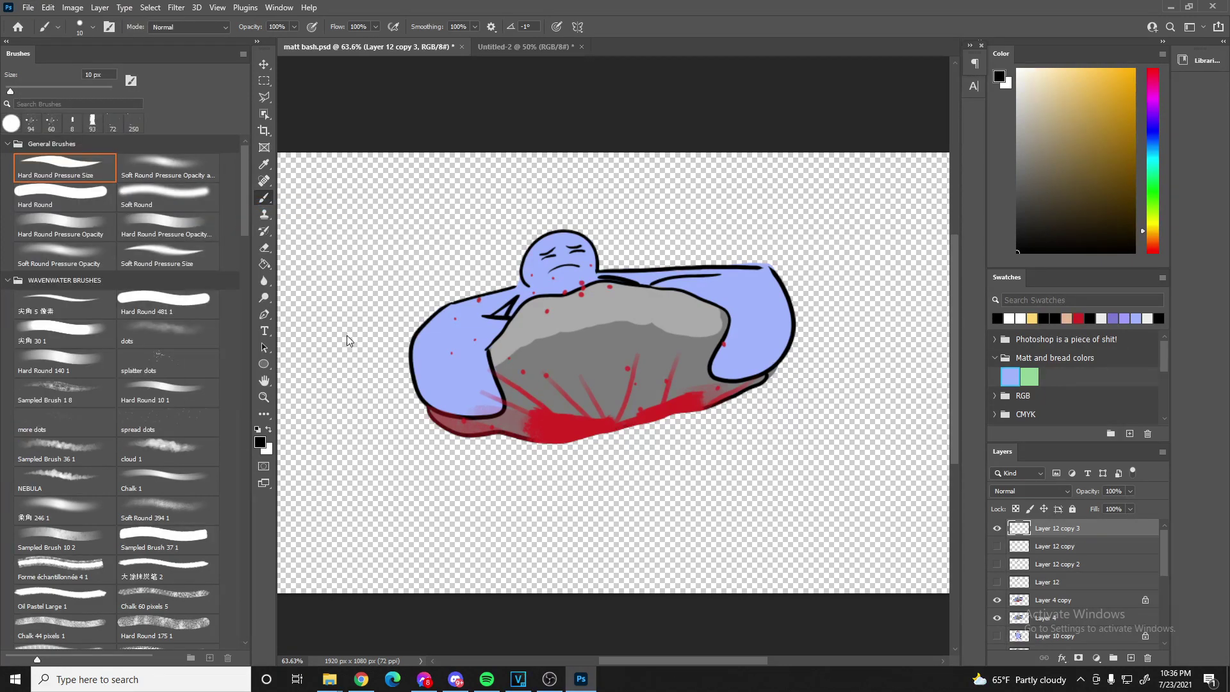
{"action": "type", "text": "Mat"}
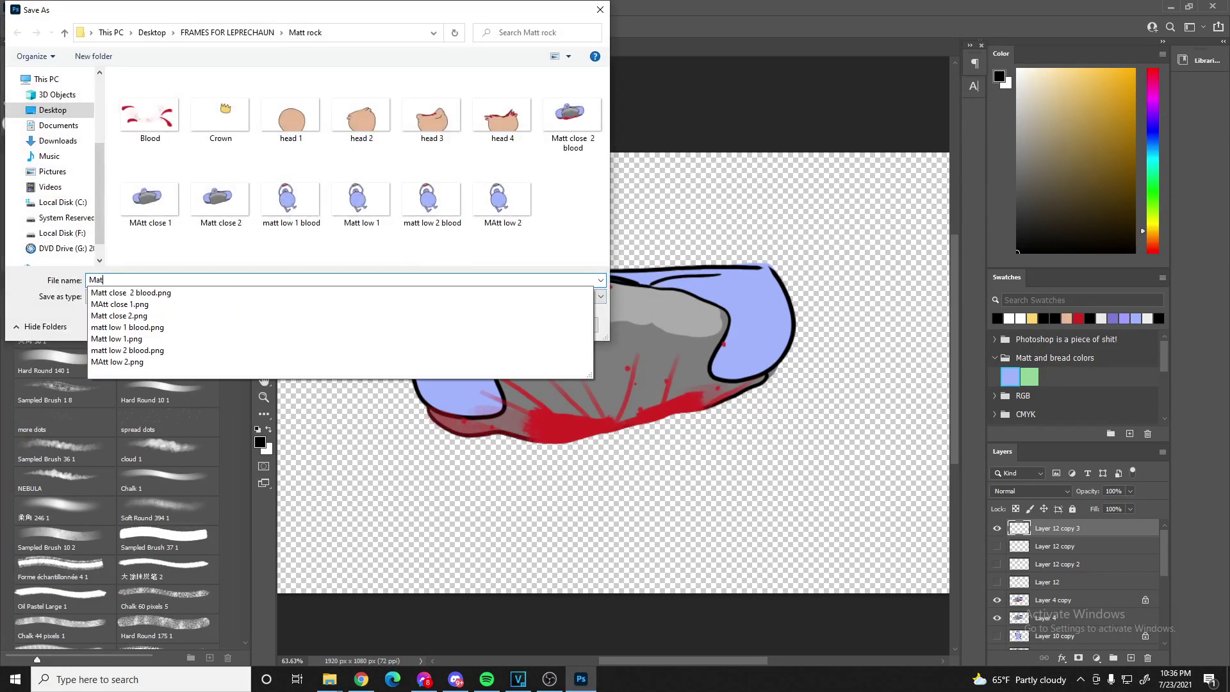
{"action": "type", "text": "t close 1 "}
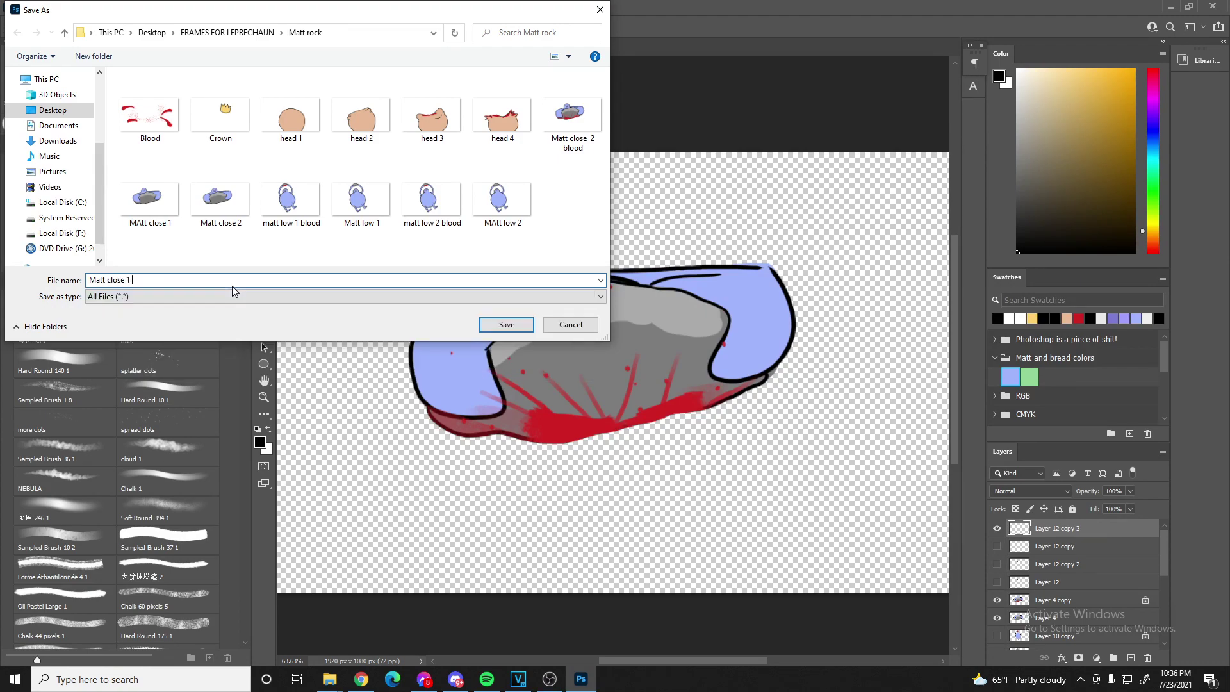
{"action": "type", "text": "blood"}
{"action": "left_click", "coordinate": [506, 324]}
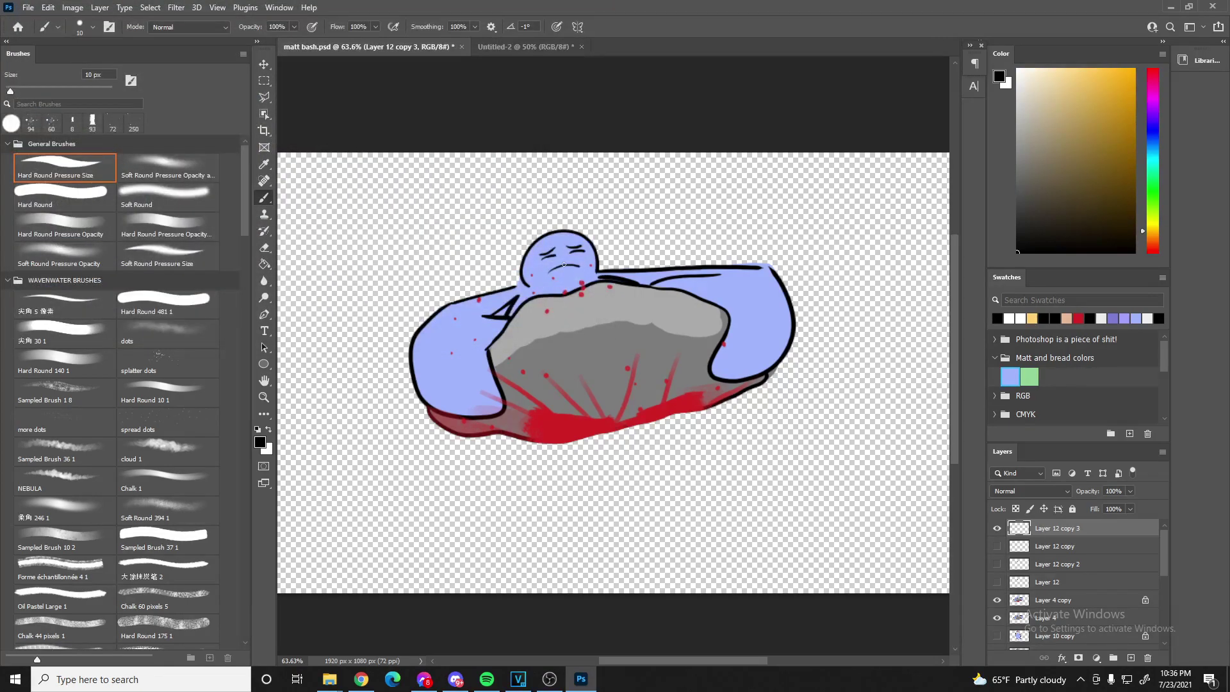
- Switch to VEGAS Pro and play the last part of the Irish adventure timeline, from 00:02:16;14 past the end of the squeezing shot
{"action": "scroll", "coordinate": [540, 429], "scroll_direction": "down", "scroll_amount": 1}
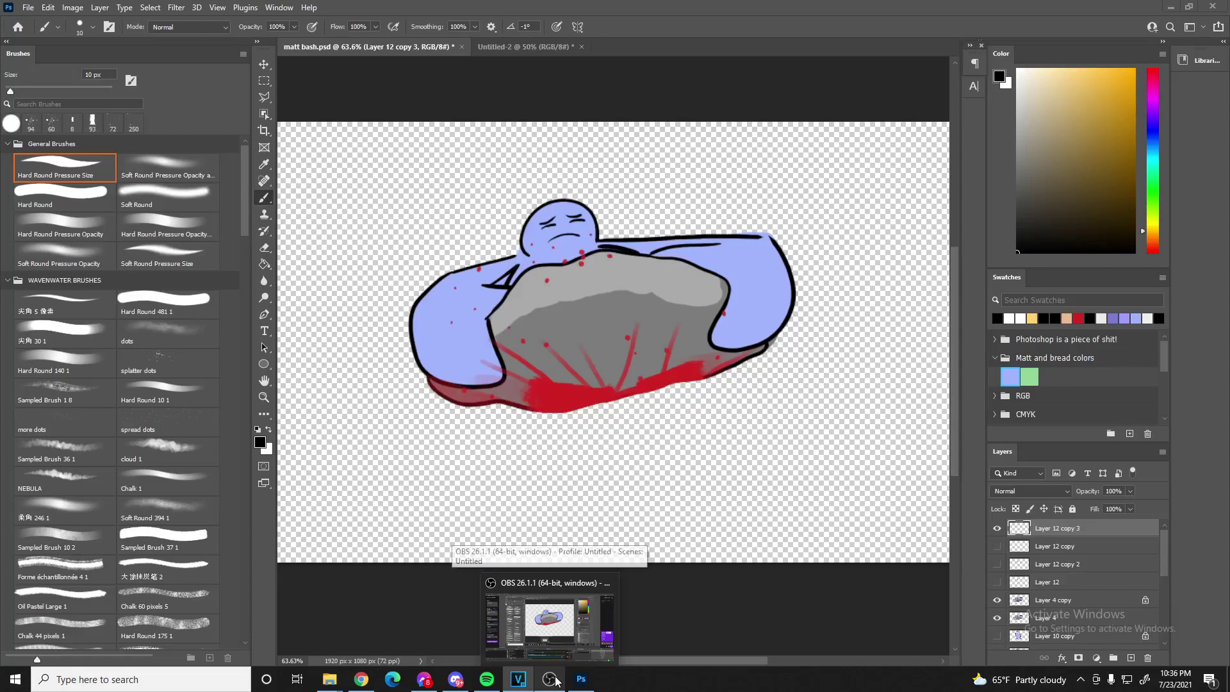
{"action": "mouse_move", "coordinate": [578, 681]}
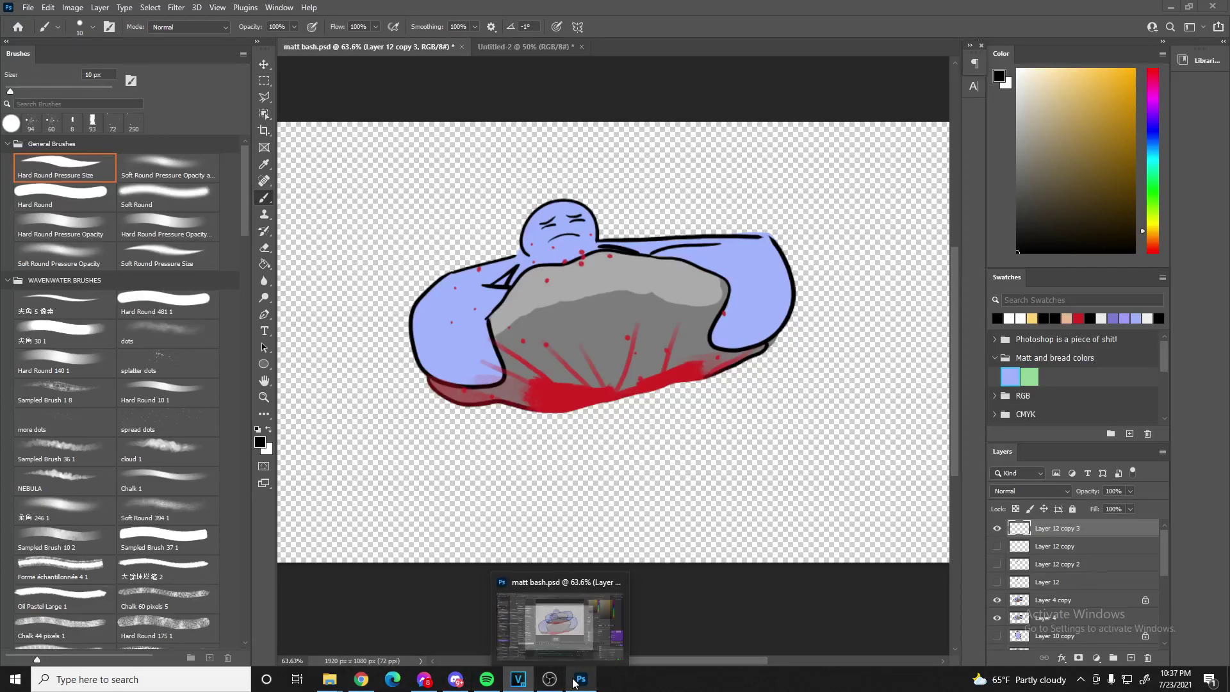
{"action": "mouse_move", "coordinate": [360, 684]}
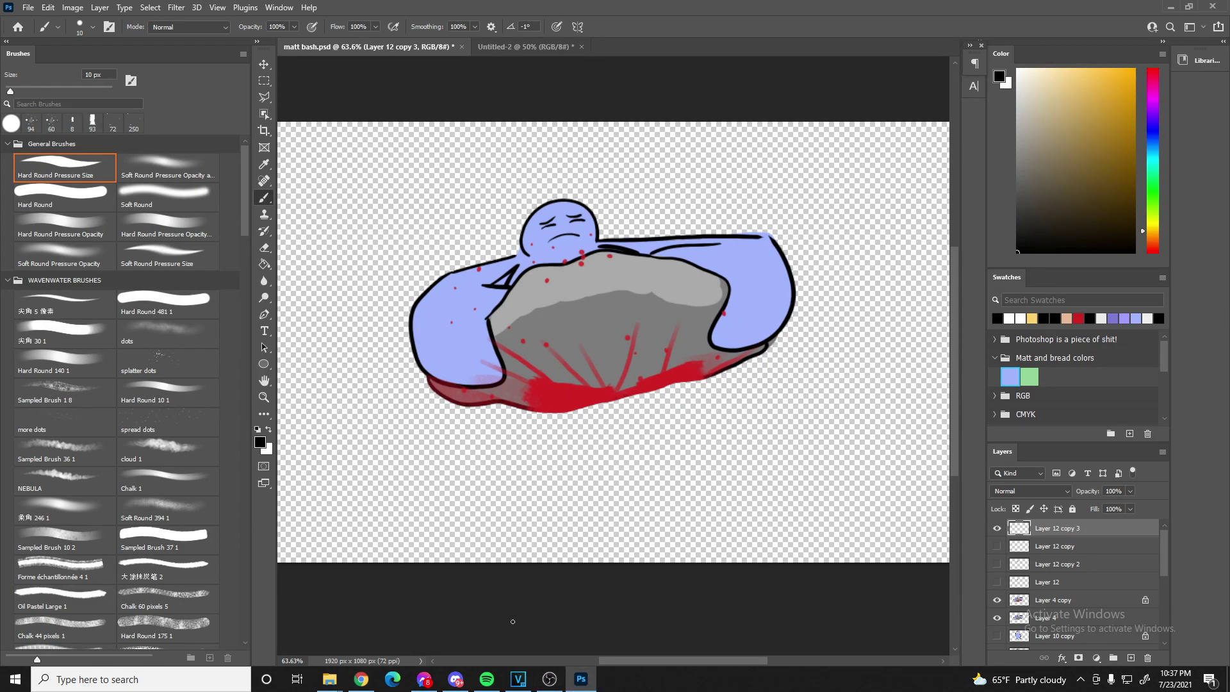
{"action": "left_click", "coordinate": [518, 679]}
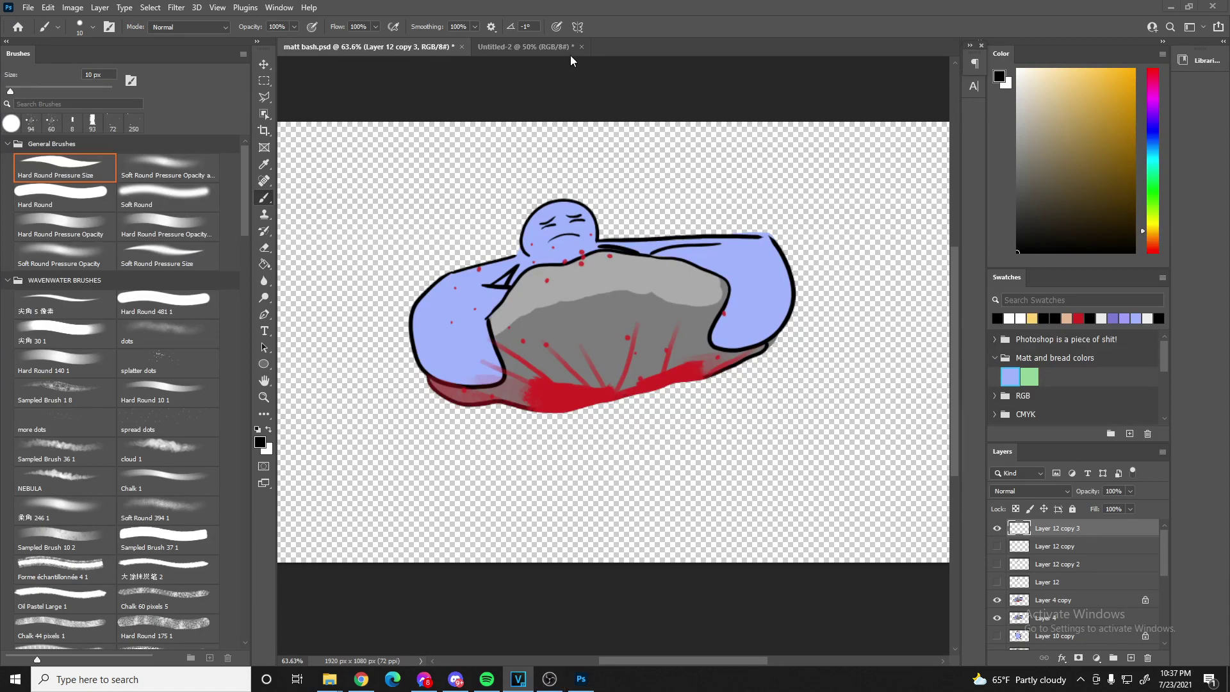
{"action": "key", "text": "space"}
{"action": "key", "text": "space"}
{"action": "scroll", "coordinate": [720, 534], "scroll_direction": "up", "scroll_amount": 2}
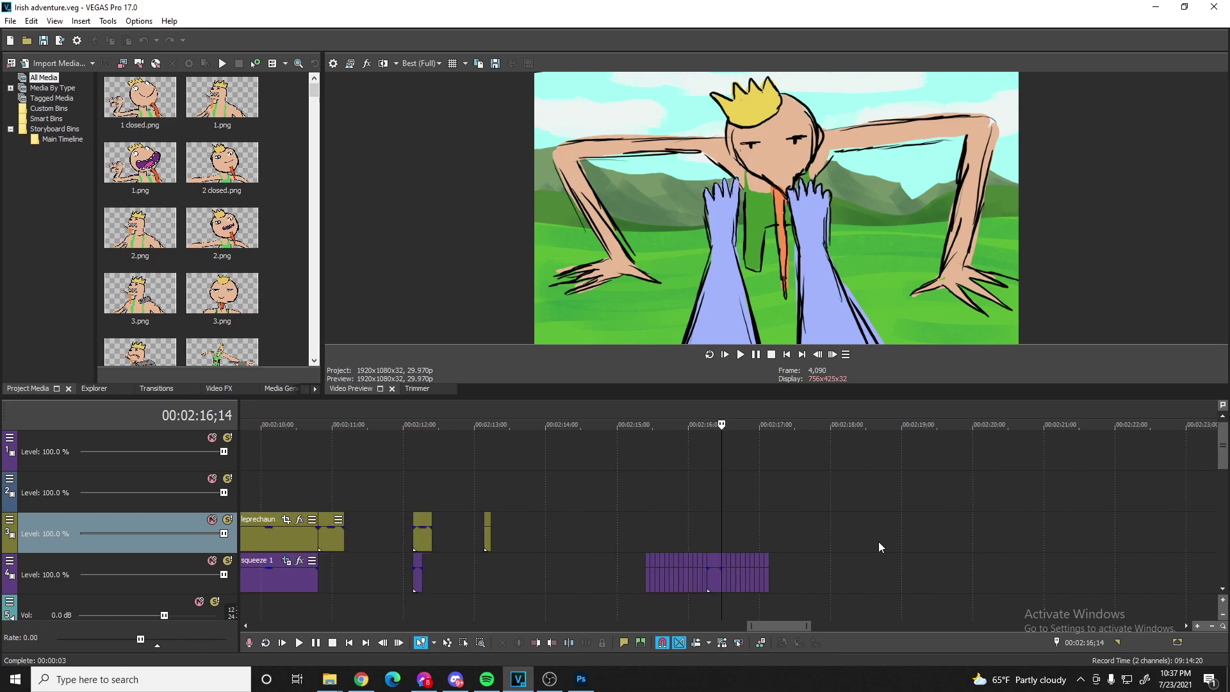
{"action": "scroll", "coordinate": [810, 530], "scroll_direction": "up", "scroll_amount": 4}
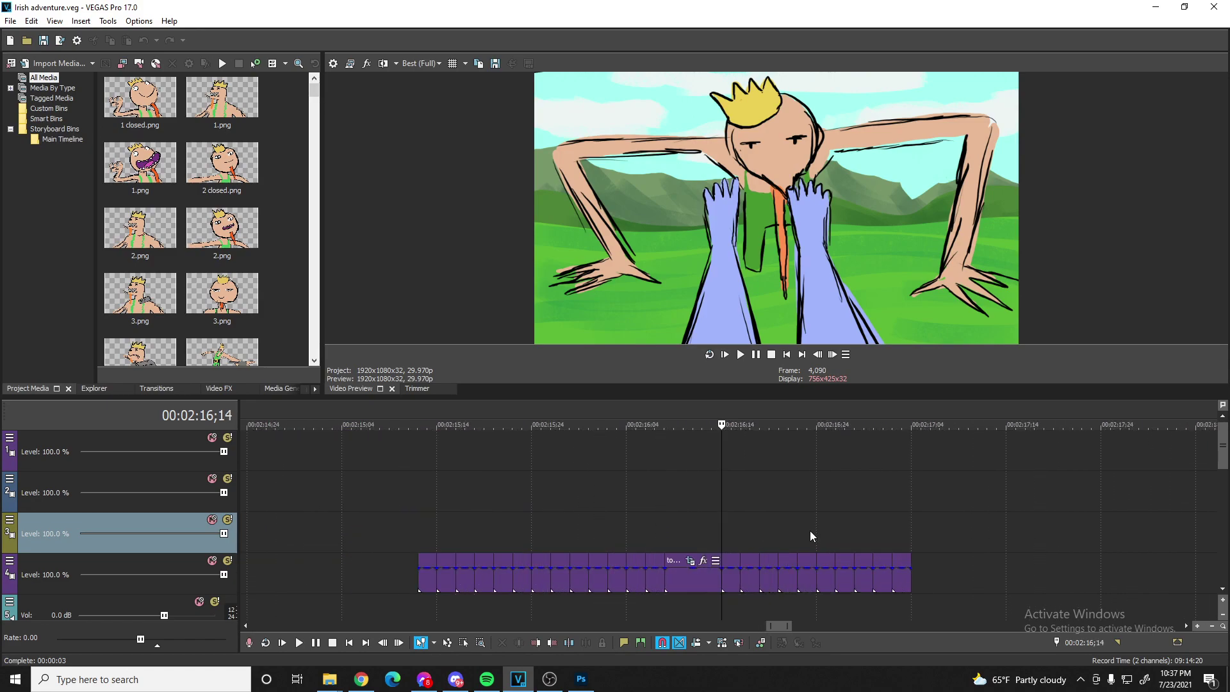
{"action": "left_click", "coordinate": [744, 352]}
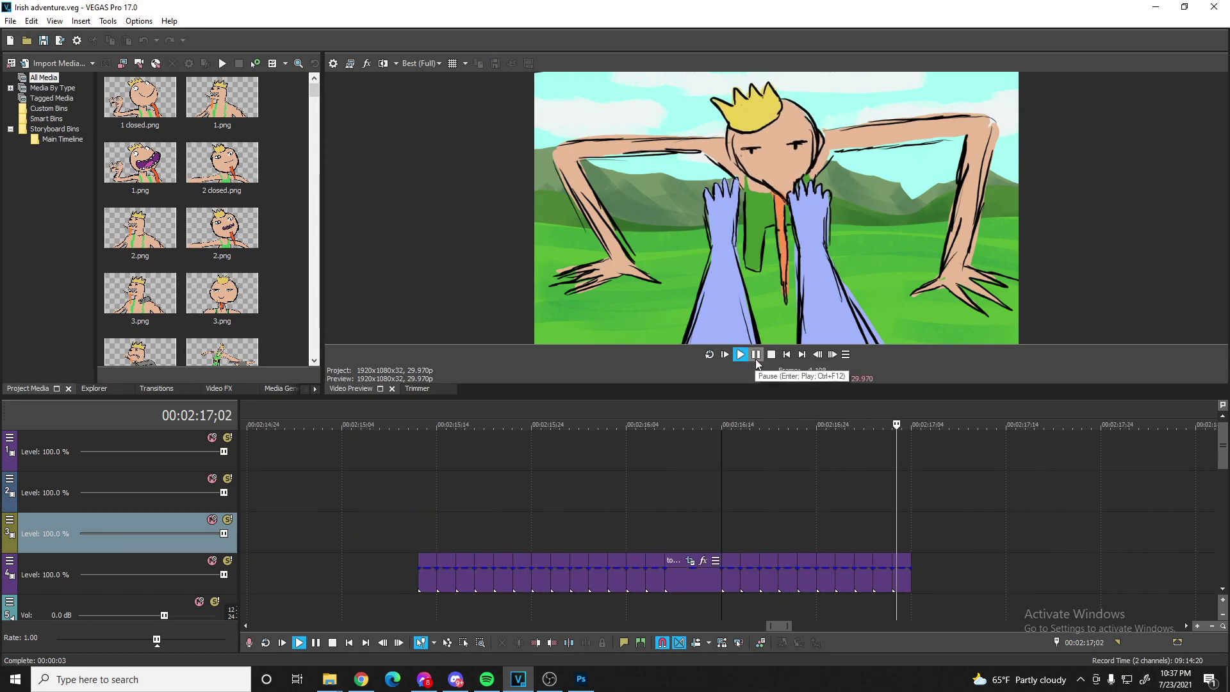
{"action": "left_click", "coordinate": [901, 528]}
{"action": "scroll", "coordinate": [895, 531], "scroll_direction": "right", "scroll_amount": 3}
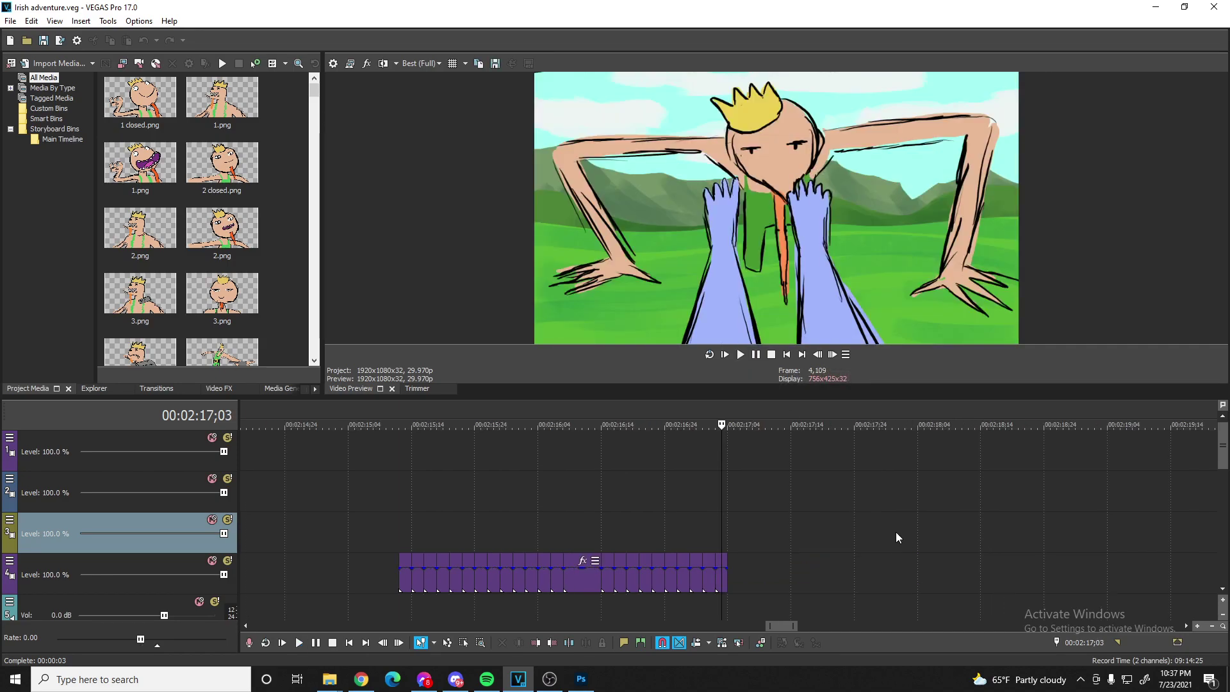
{"action": "left_click", "coordinate": [742, 358]}
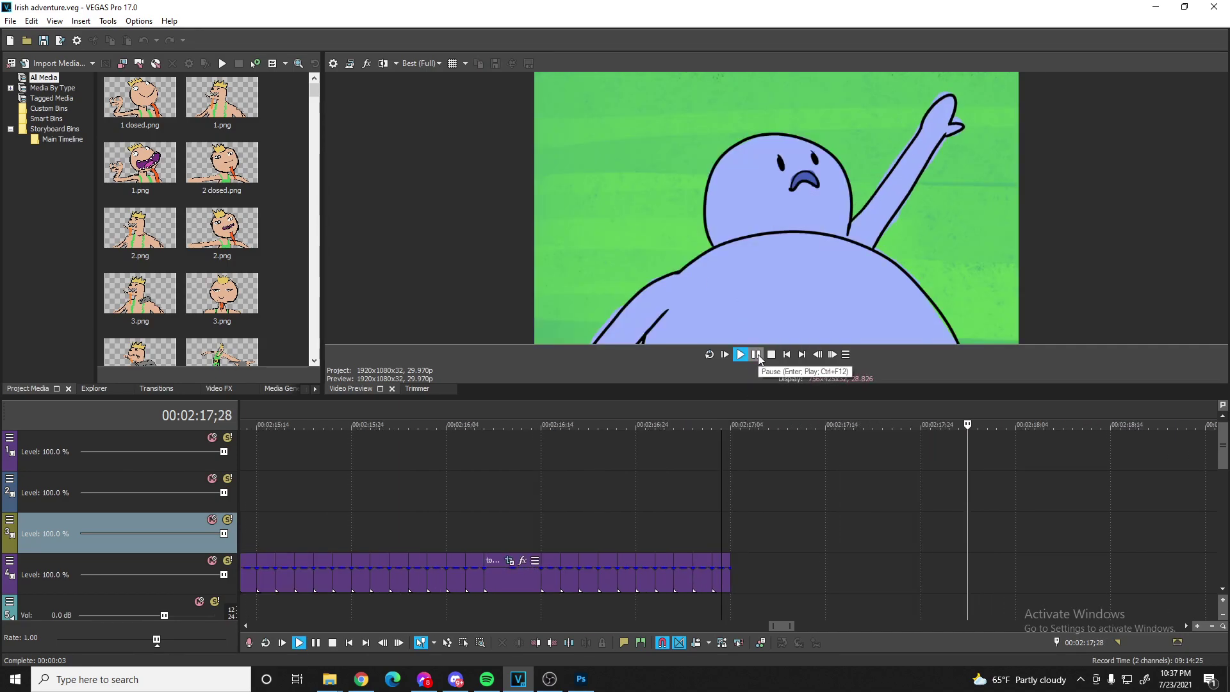
{"action": "left_click", "coordinate": [756, 355]}
- Enlarge the timeline area by shrinking the video preview so that the lower tracks fit on screen
{"action": "scroll", "coordinate": [656, 439], "scroll_direction": "down", "scroll_amount": 3}
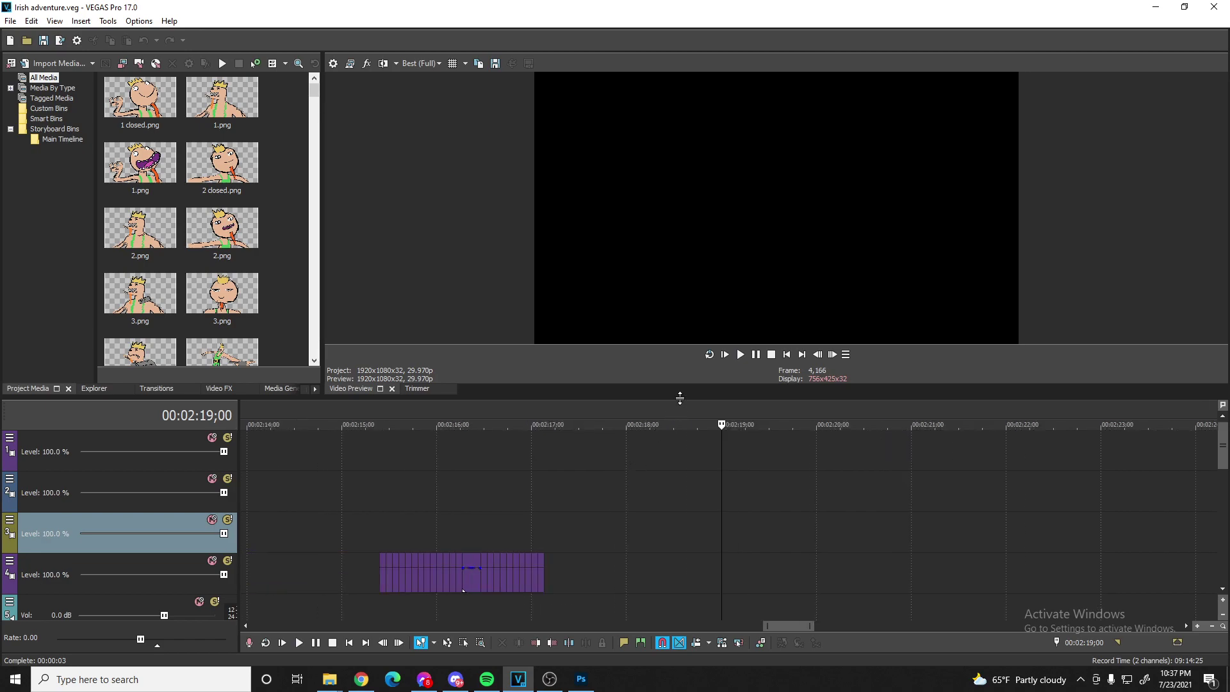
{"action": "left_click_drag", "start_coordinate": [682, 388], "coordinate": [683, 258]}
{"action": "scroll", "coordinate": [618, 550], "scroll_direction": "down", "scroll_amount": 2}
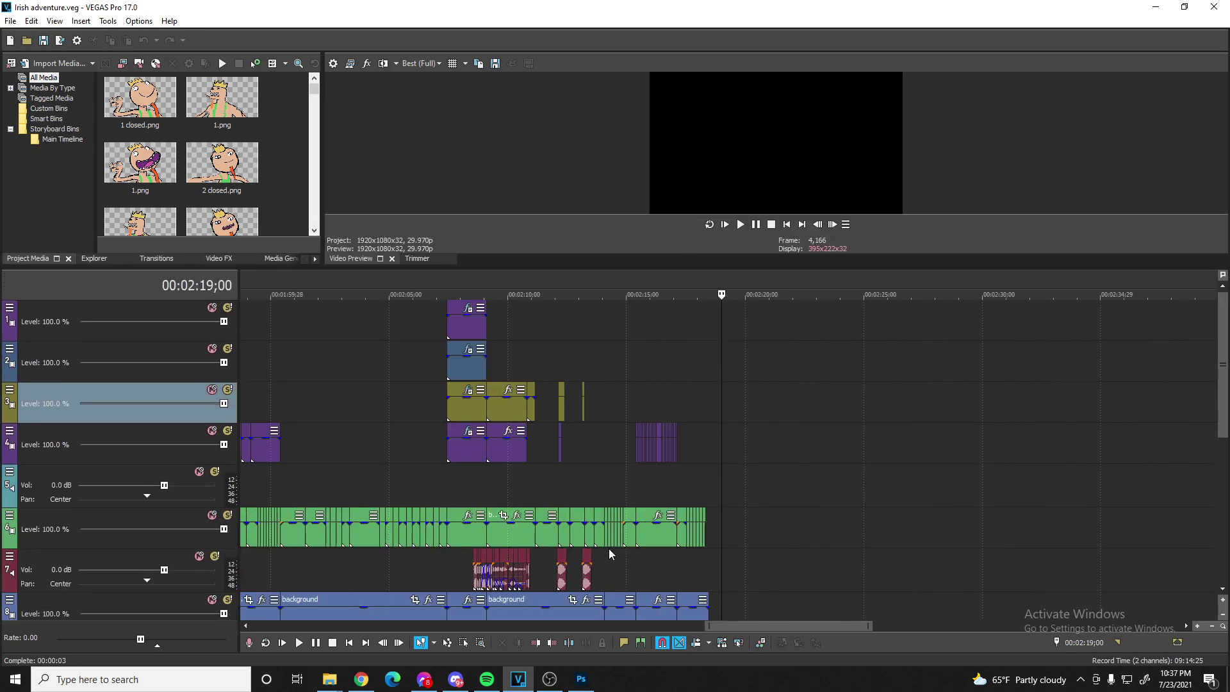
- Copy the BNackground event from the leprechaun shot near 00:02:08 to the end of the background track
{"action": "left_click", "coordinate": [681, 584]}
{"action": "scroll", "coordinate": [677, 584], "scroll_direction": "down", "scroll_amount": 1}
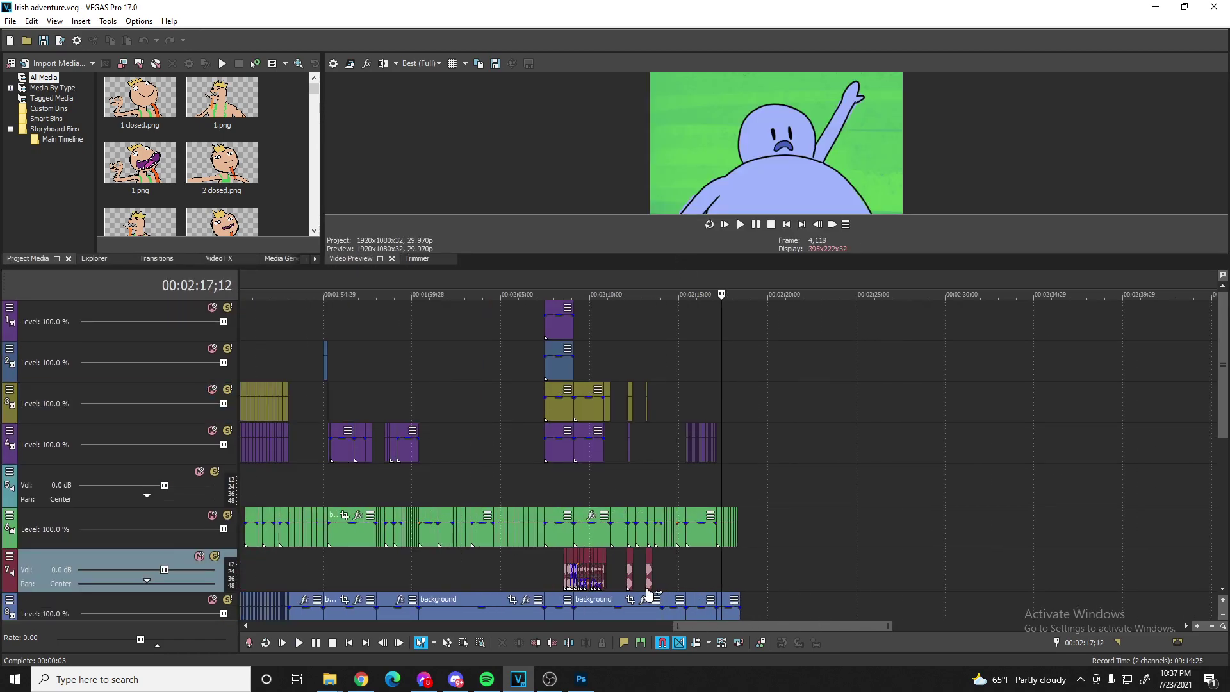
{"action": "left_click", "coordinate": [675, 579]}
{"action": "left_click", "coordinate": [620, 579]}
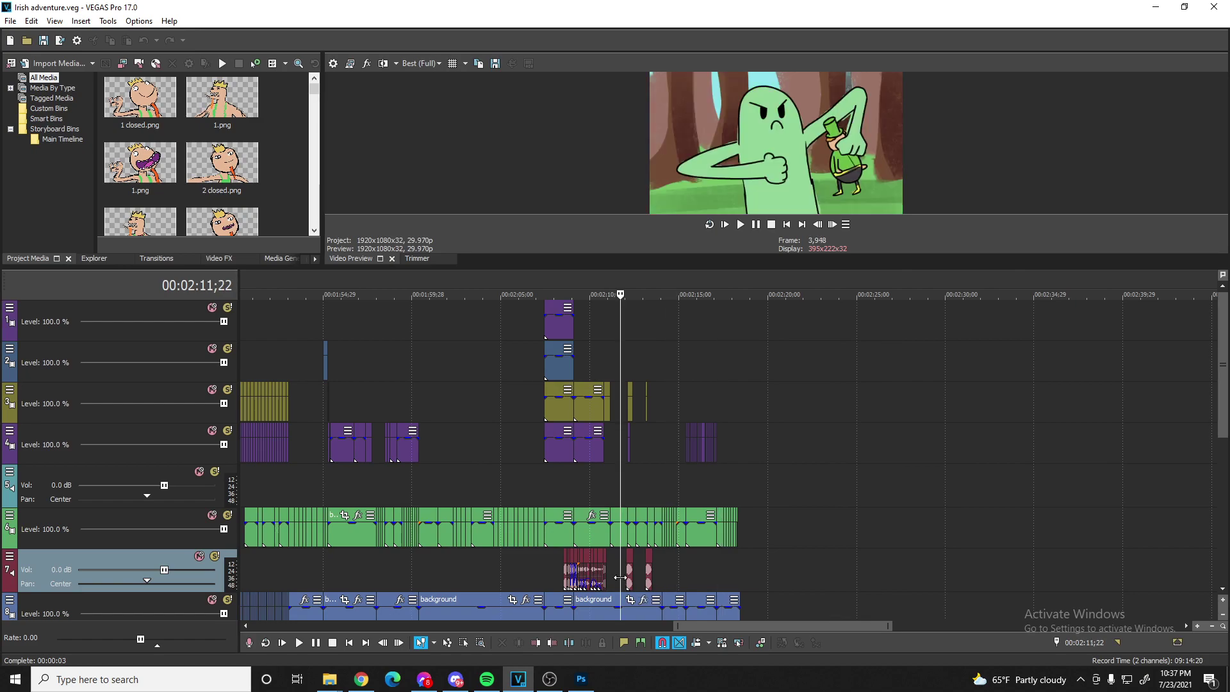
{"action": "left_click", "coordinate": [545, 574]}
{"action": "left_click", "coordinate": [553, 582]}
{"action": "left_click", "coordinate": [562, 613]}
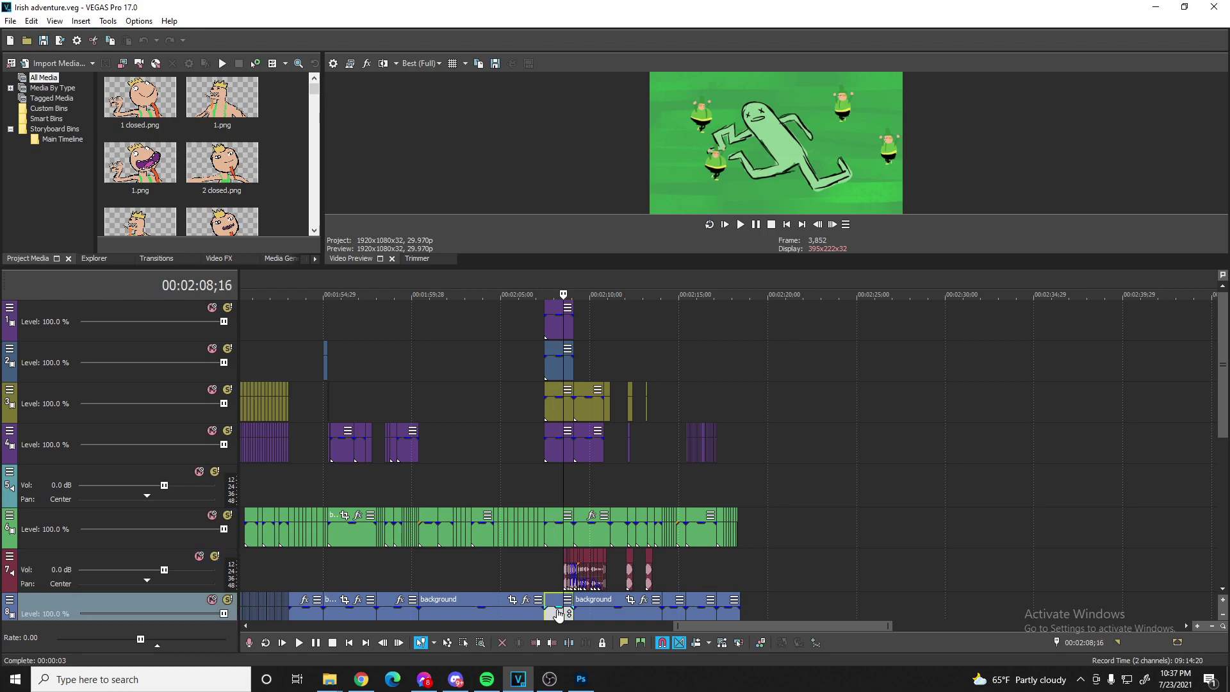
{"action": "left_click", "coordinate": [555, 614]}
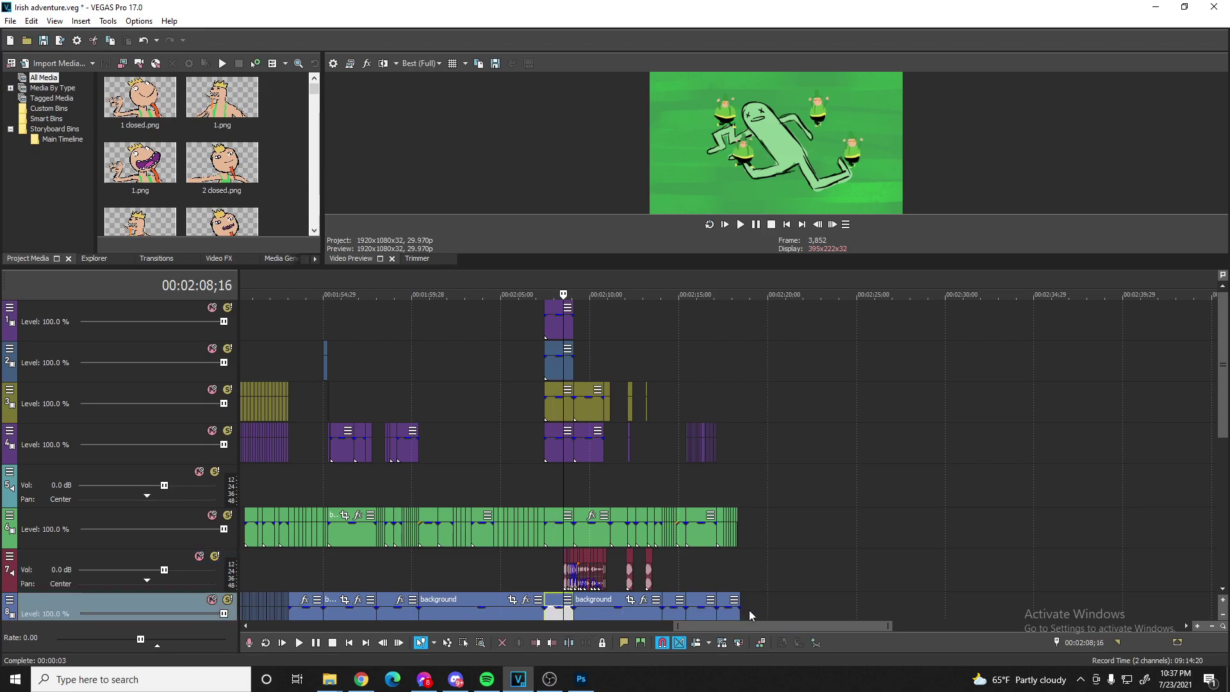
{"action": "left_click_drag", "start_coordinate": [558, 616], "coordinate": [751, 609]}
{"action": "left_click", "coordinate": [752, 579]}
{"action": "scroll", "coordinate": [670, 571], "scroll_direction": "up", "scroll_amount": 5}
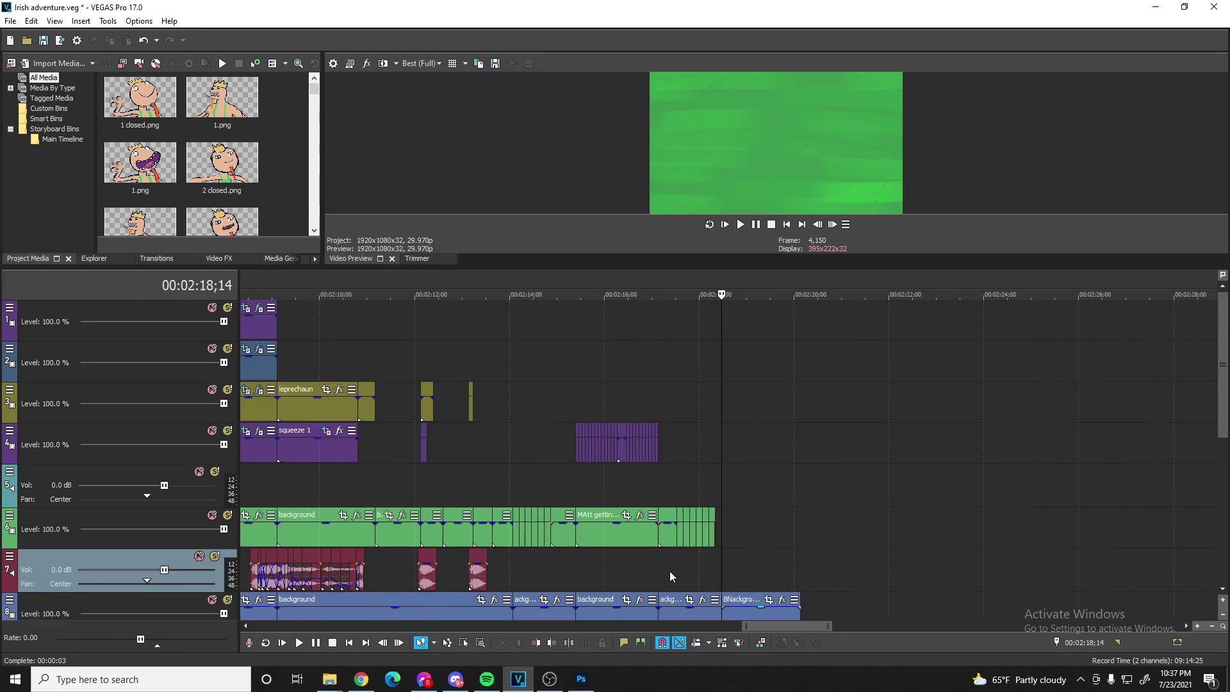
- Shorten the preceding background and pull the copied BNackground event back to start where the last Matt reach frame ends, at 00:02:18;10
{"action": "scroll", "coordinate": [713, 544], "scroll_direction": "up", "scroll_amount": 1}
{"action": "left_click", "coordinate": [684, 538]}
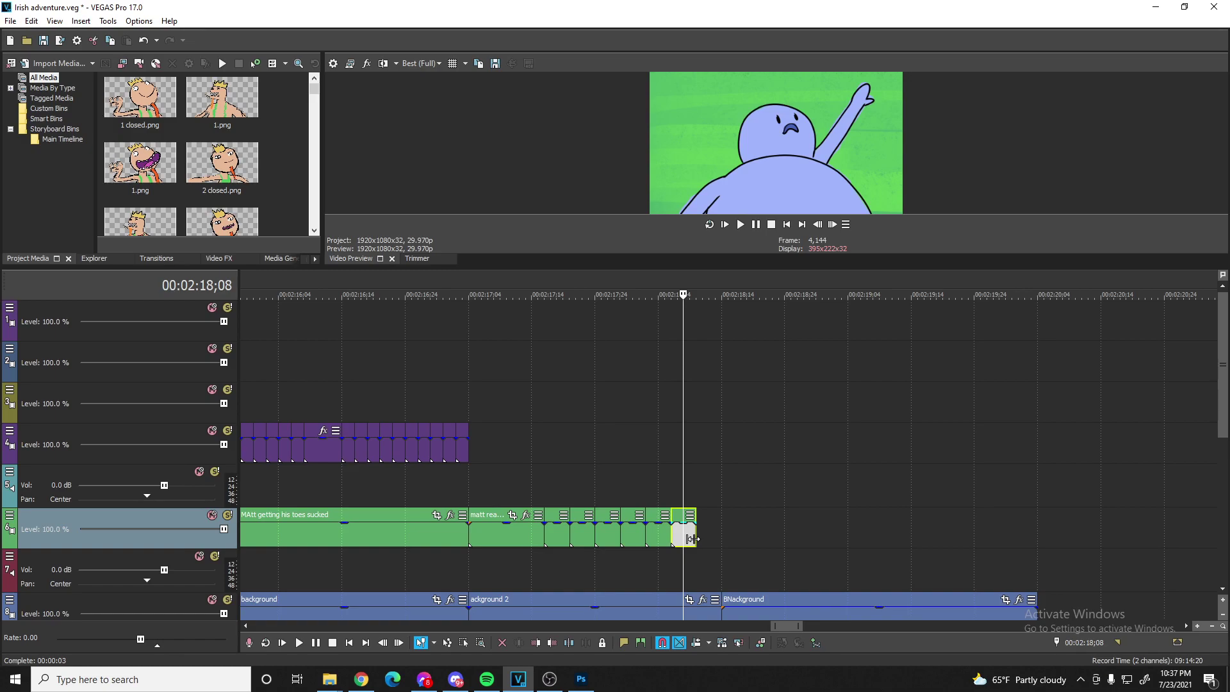
{"action": "mouse_move", "coordinate": [716, 613]}
{"action": "left_mouse_down"}
{"action": "mouse_move", "coordinate": [696, 612]}
{"action": "mouse_move", "coordinate": [716, 613]}
{"action": "left_mouse_up"}
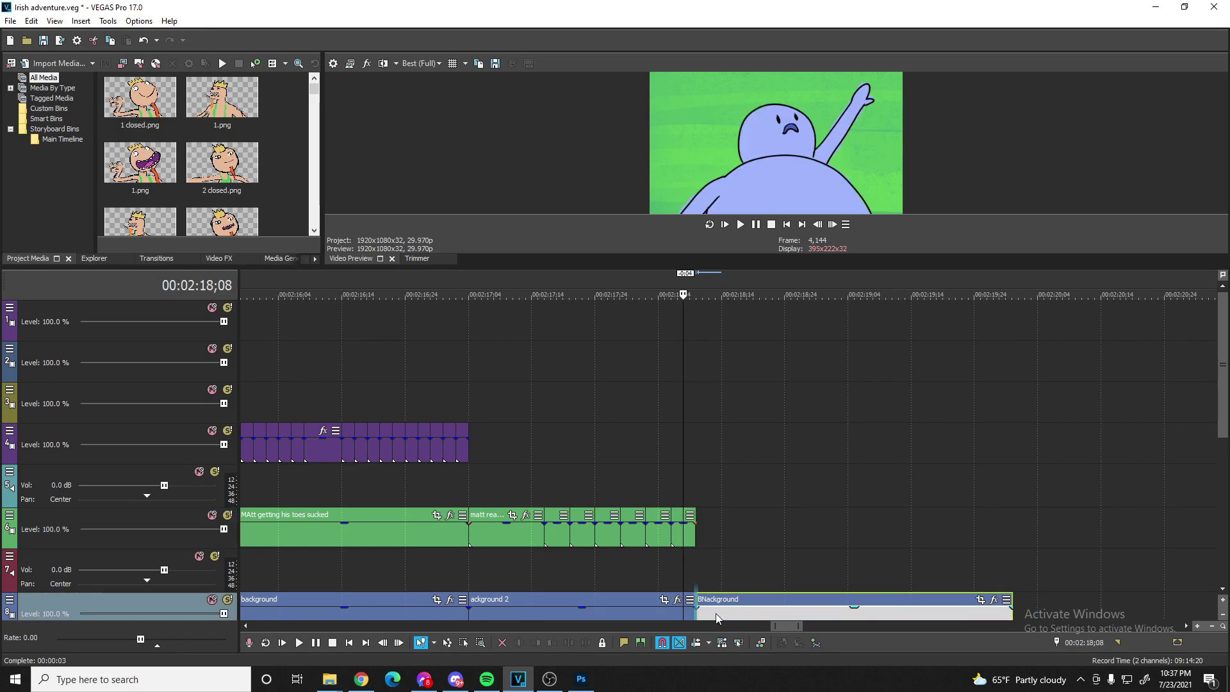
{"action": "left_click", "coordinate": [705, 564]}
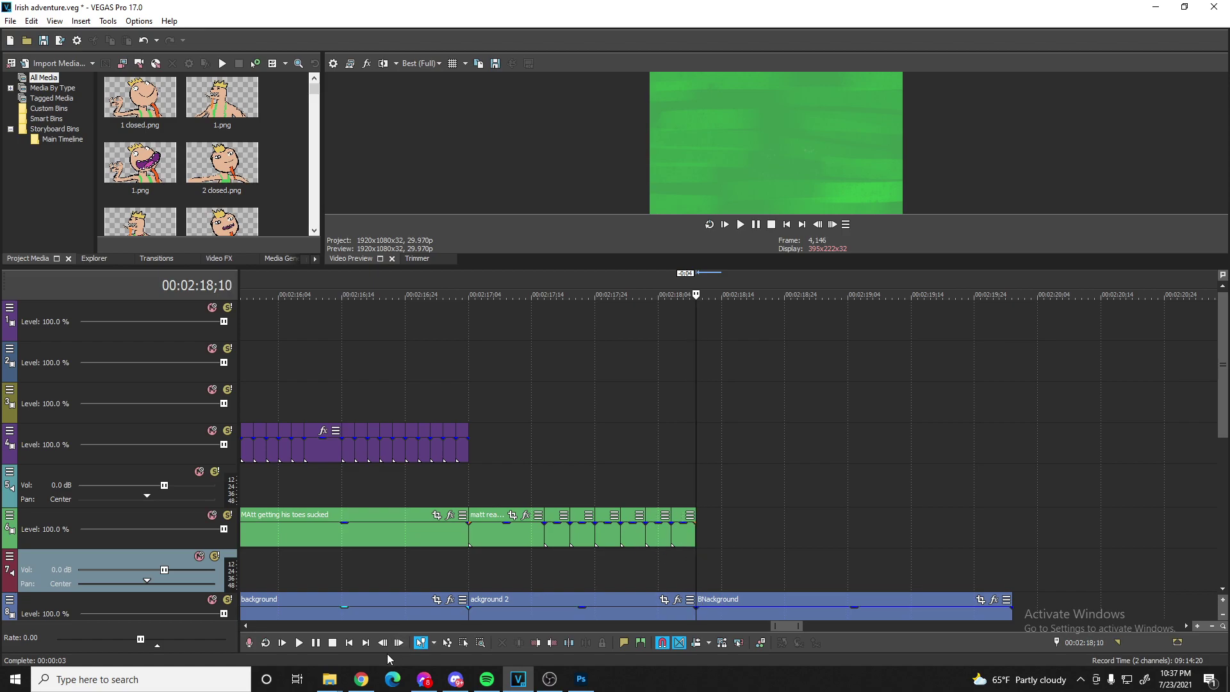
- Switch to File Explorer, open the Matt rock frames folder, and move its window clear of the timeline
{"action": "left_click", "coordinate": [329, 679]}
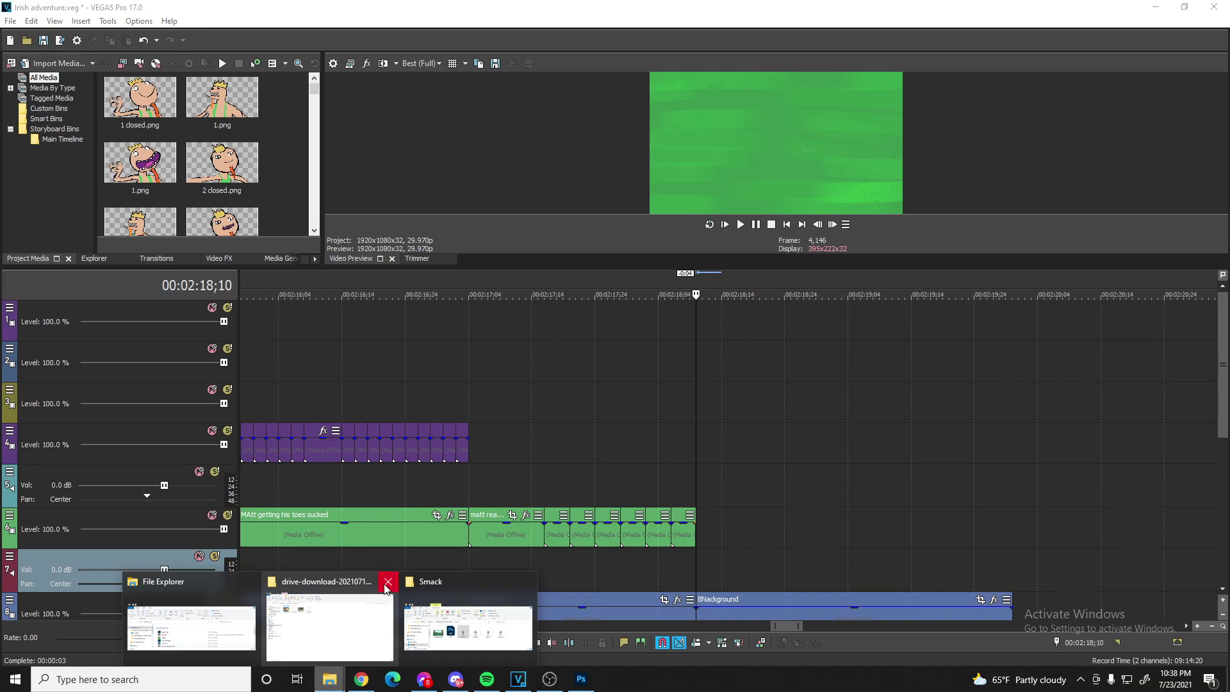
{"action": "left_click", "coordinate": [388, 582]}
{"action": "left_click", "coordinate": [327, 625]}
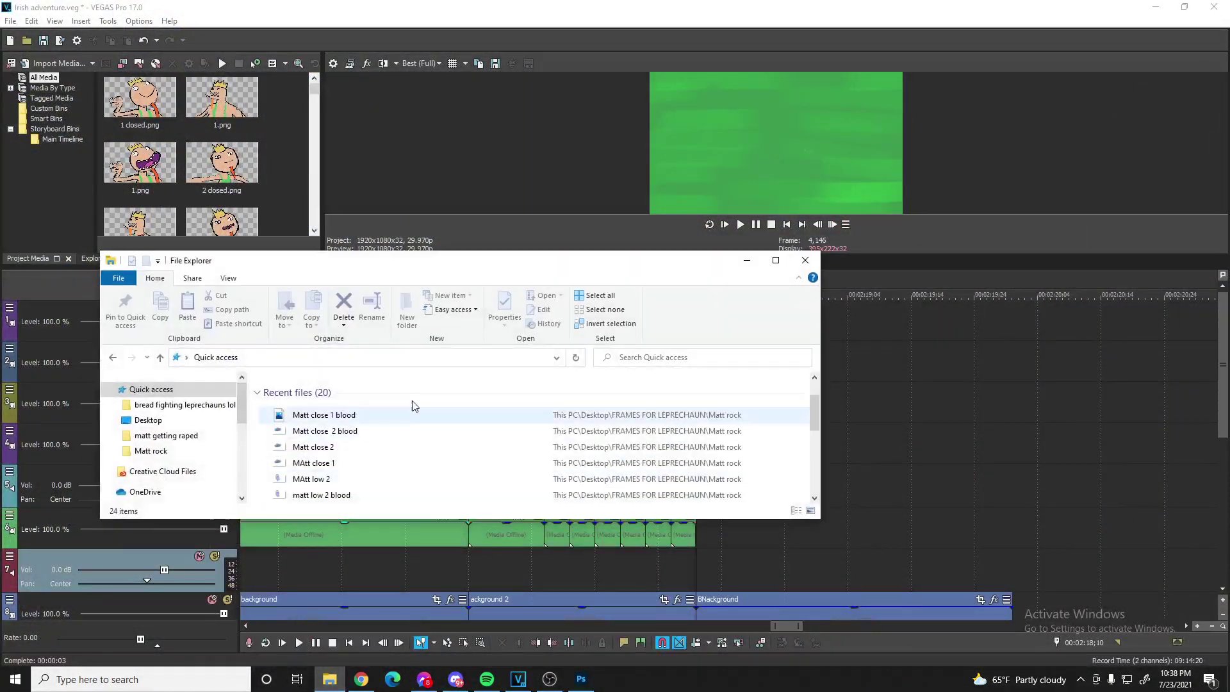
{"action": "left_click", "coordinate": [298, 415]}
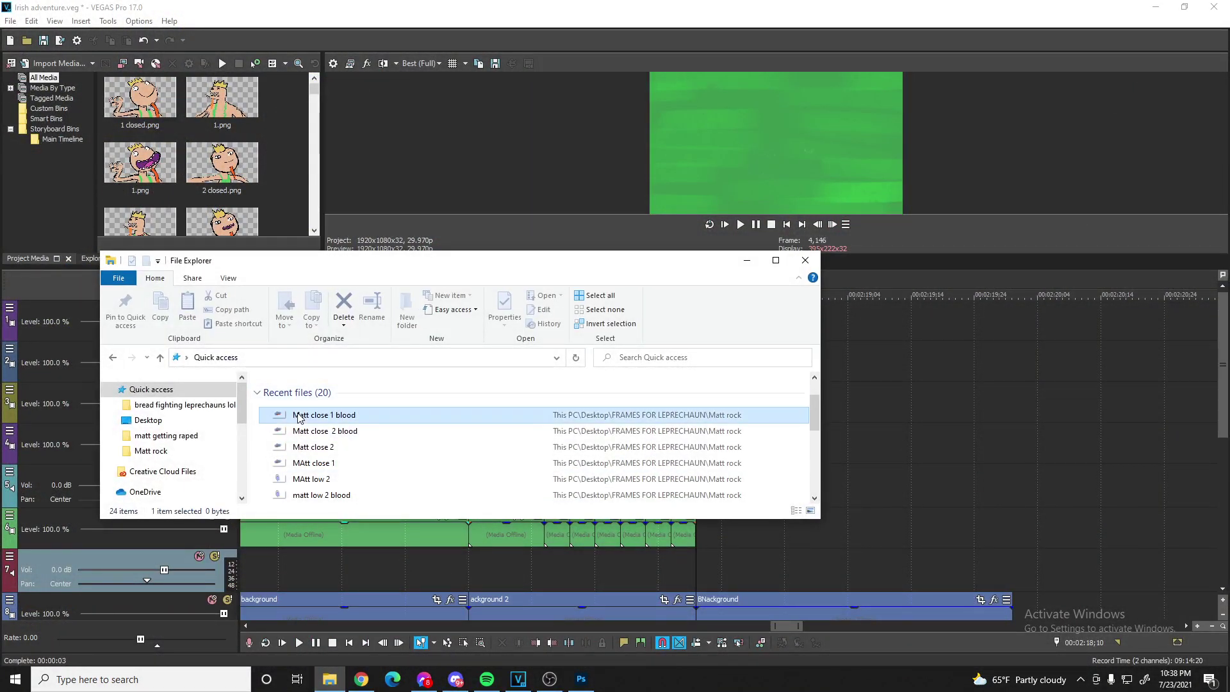
{"action": "left_click", "coordinate": [163, 450]}
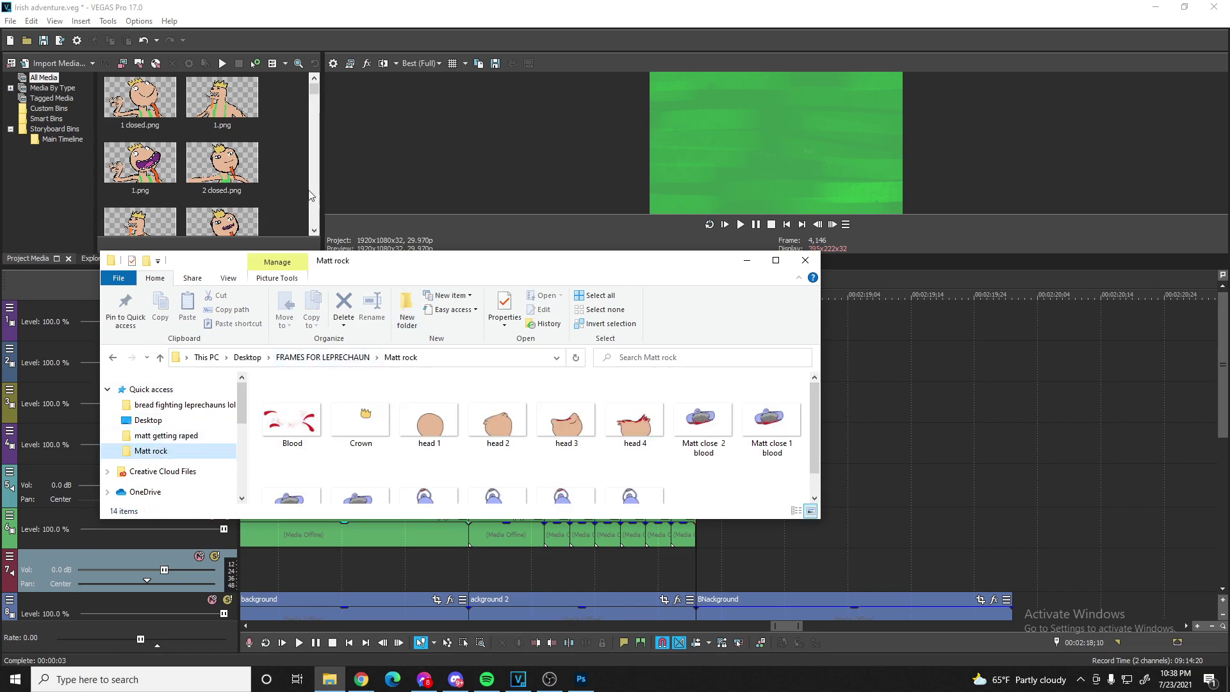
{"action": "left_click_drag", "start_coordinate": [346, 283], "coordinate": [247, 215]}
{"action": "left_click_drag", "start_coordinate": [527, 202], "coordinate": [1229, 90]}
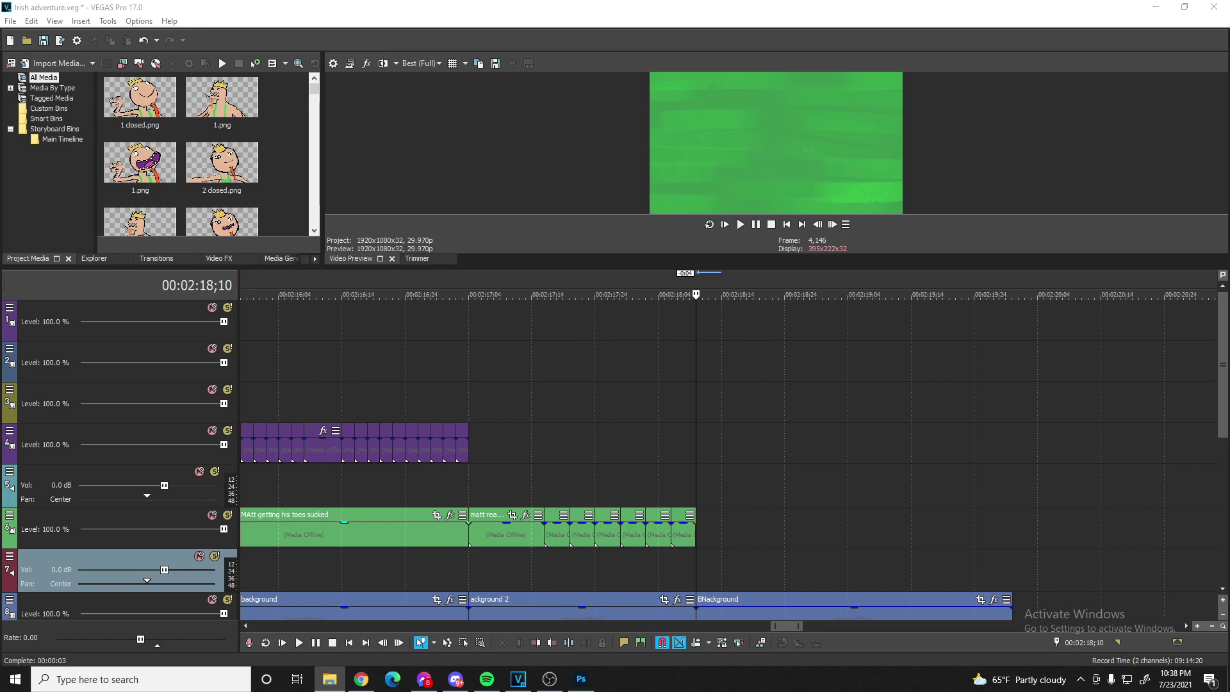
- Add Matt low 1 to track 6 at 00:02:18;10 and trim it to end at 00:02:18;16
{"action": "left_click_drag", "start_coordinate": [782, 562], "coordinate": [708, 552]}
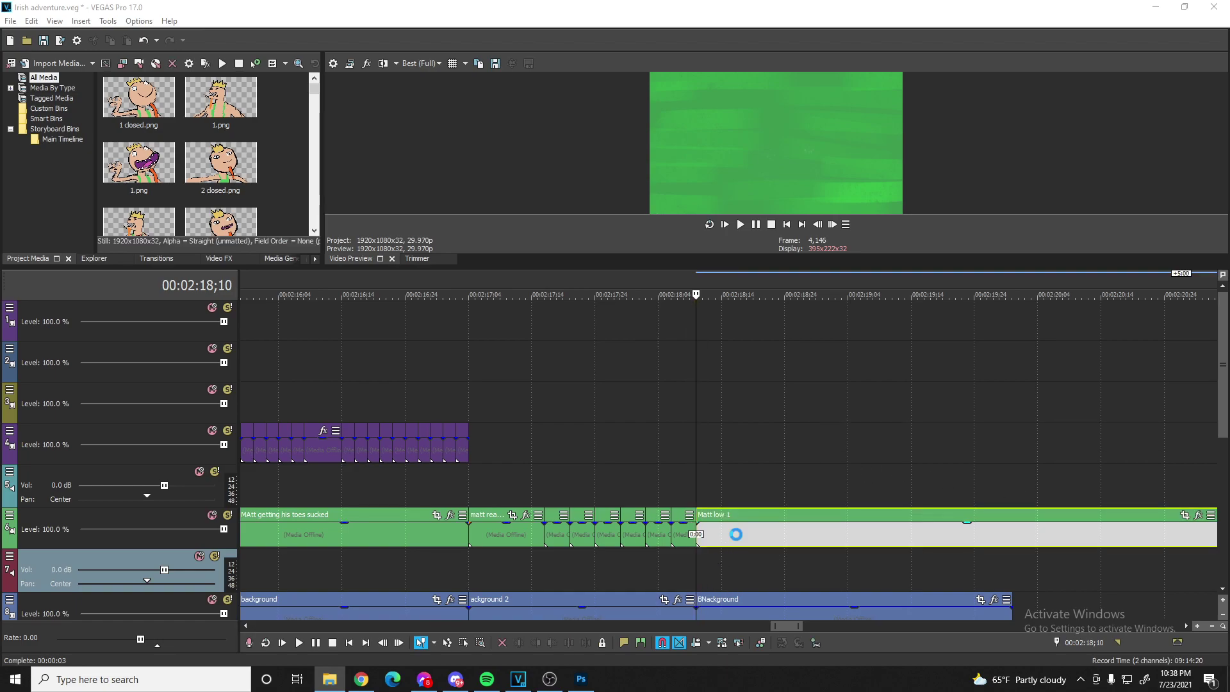
{"action": "left_click", "coordinate": [778, 532]}
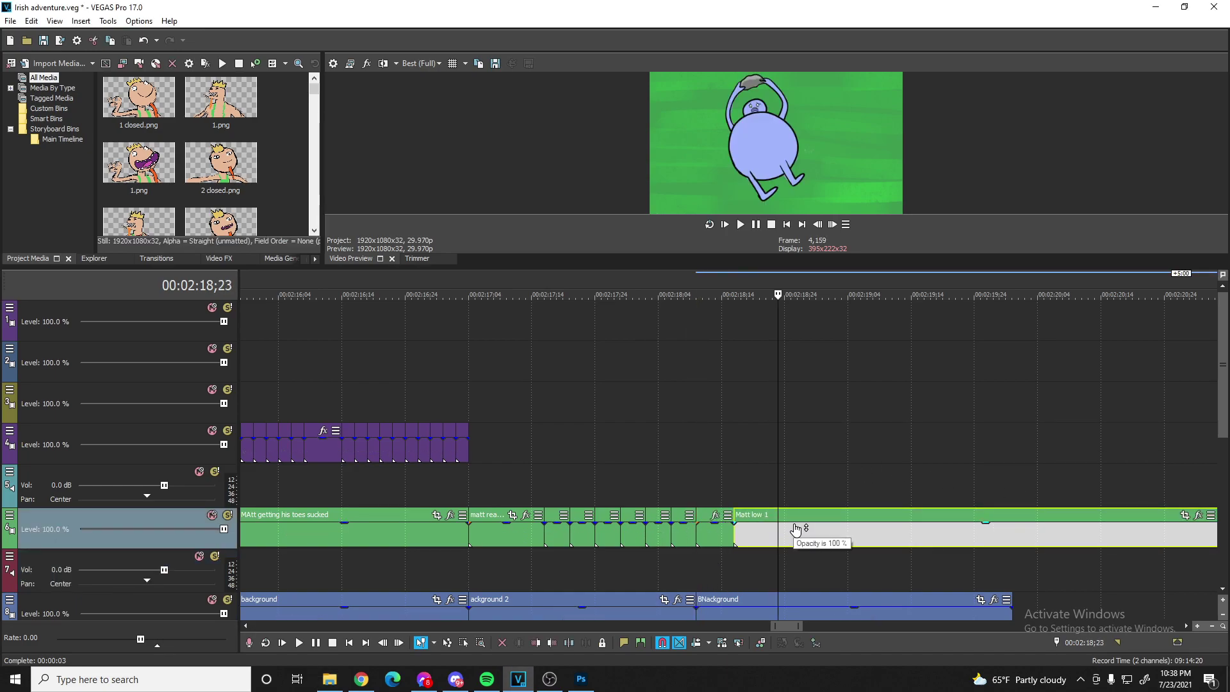
{"action": "key", "text": "Delete"}
{"action": "left_click", "coordinate": [719, 501]}
{"action": "scroll", "coordinate": [720, 501], "scroll_direction": "up", "scroll_amount": 5}
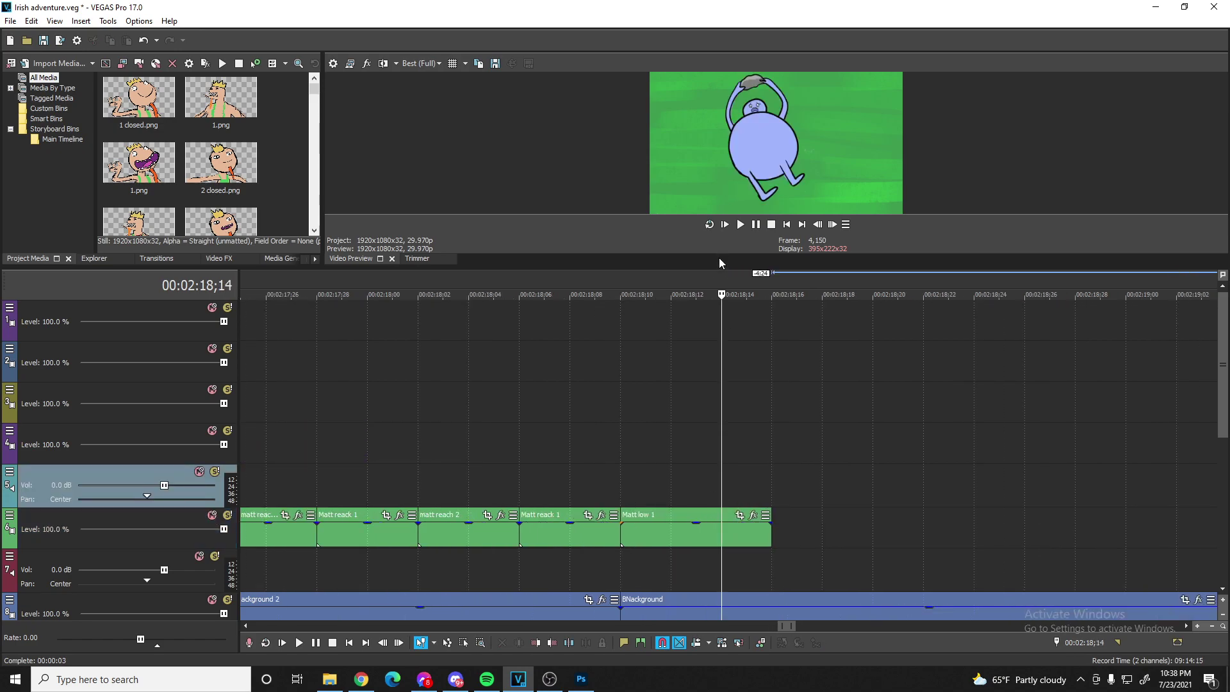
- Add two more Matt low images after Matt low 1, trimming the first to one frame and the second to two frames
{"action": "left_click_drag", "start_coordinate": [717, 264], "coordinate": [697, 314]}
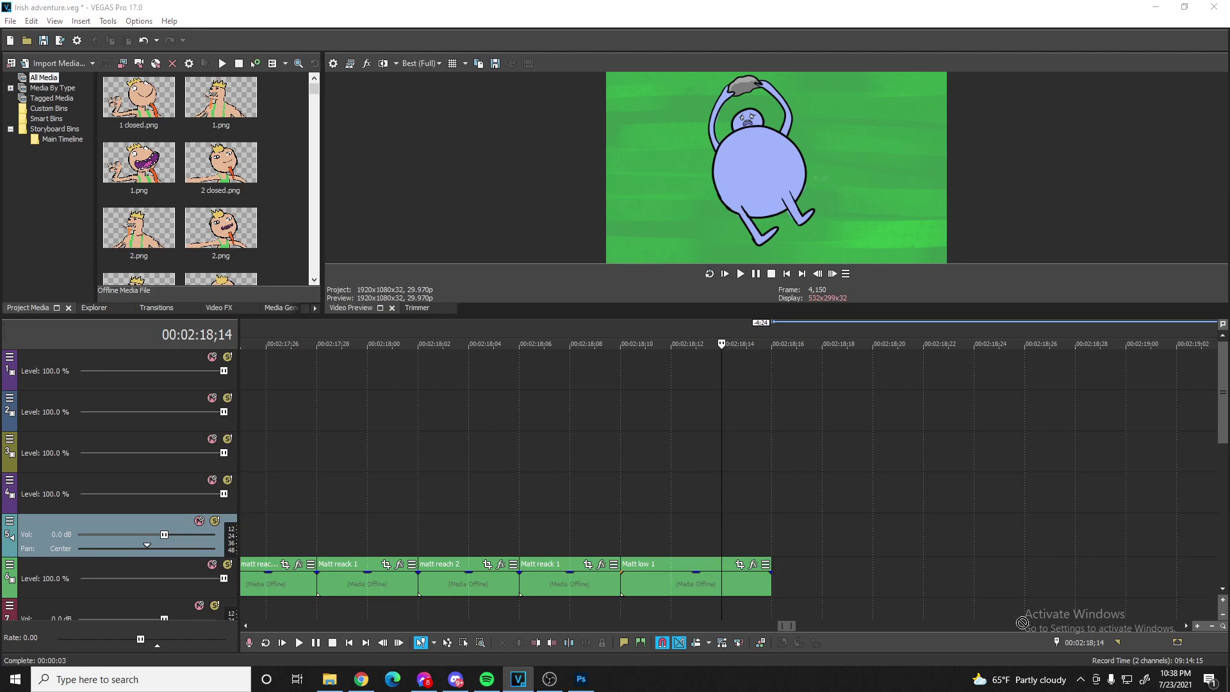
{"action": "left_click_drag", "start_coordinate": [793, 593], "coordinate": [826, 581]}
{"action": "left_click", "coordinate": [827, 582]}
{"action": "key", "text": "Delete"}
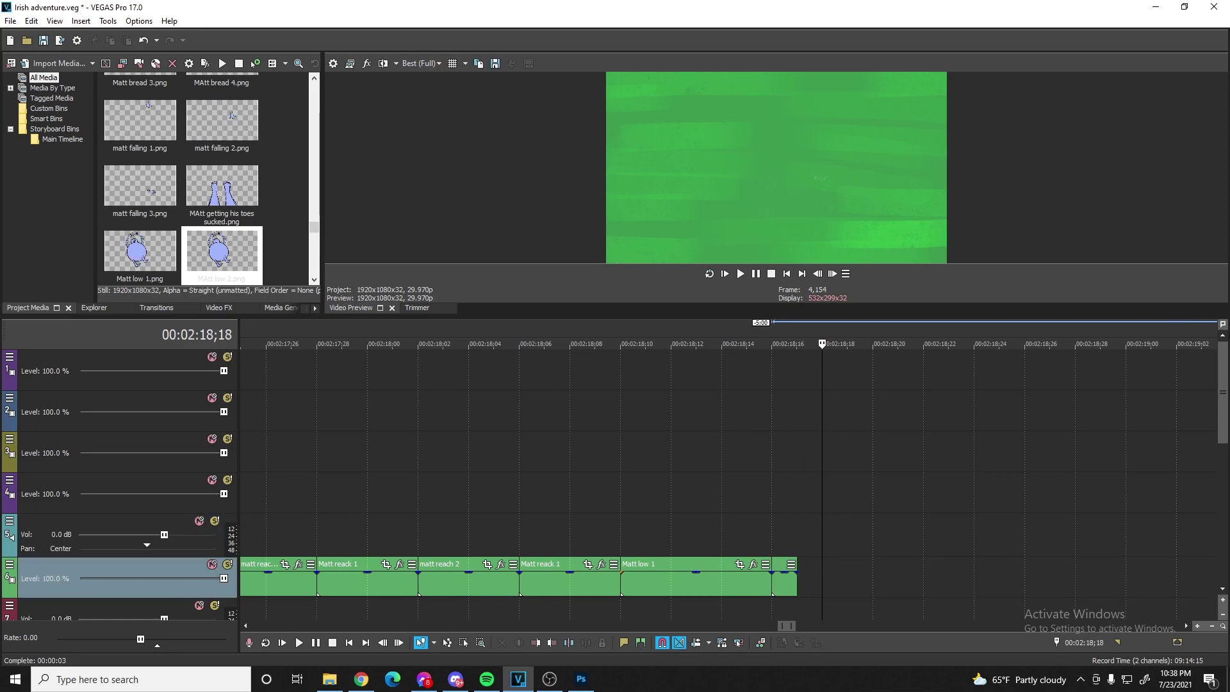
{"action": "left_click_drag", "start_coordinate": [221, 250], "coordinate": [843, 581]}
{"action": "left_click", "coordinate": [905, 577]}
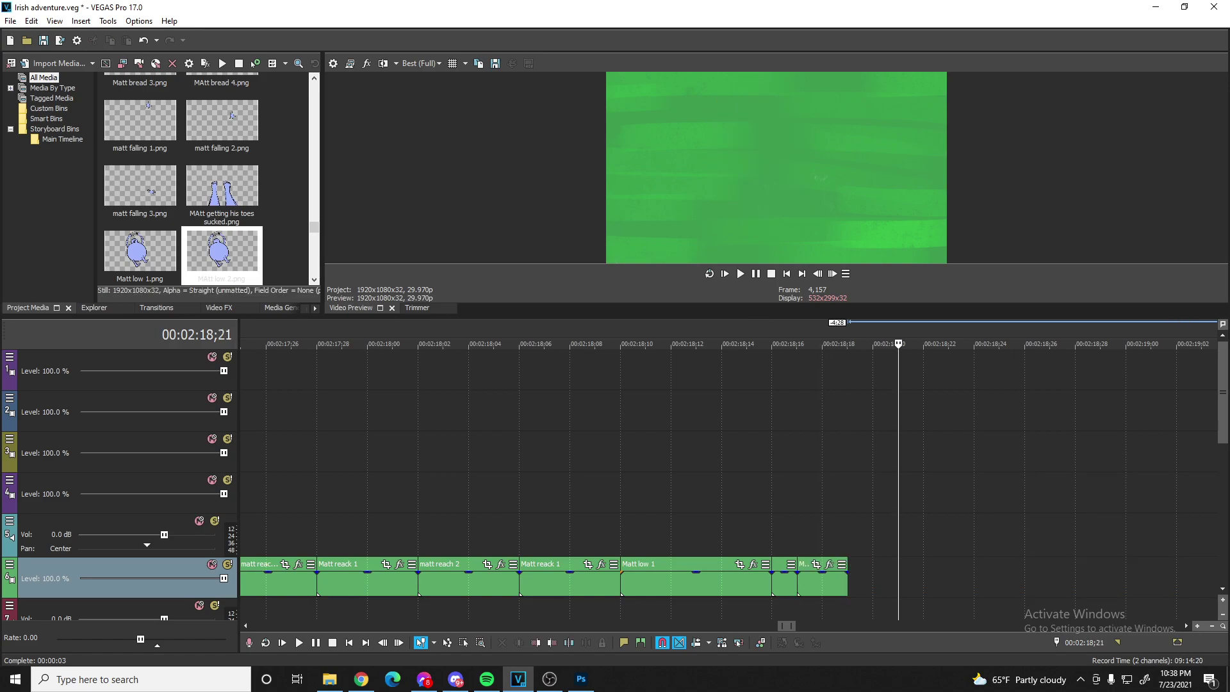
- Add head 1 to track 4 at 00:02:18;12 and trim it to the end of the last Matt low frame
{"action": "left_click_drag", "start_coordinate": [221, 250], "coordinate": [666, 505]}
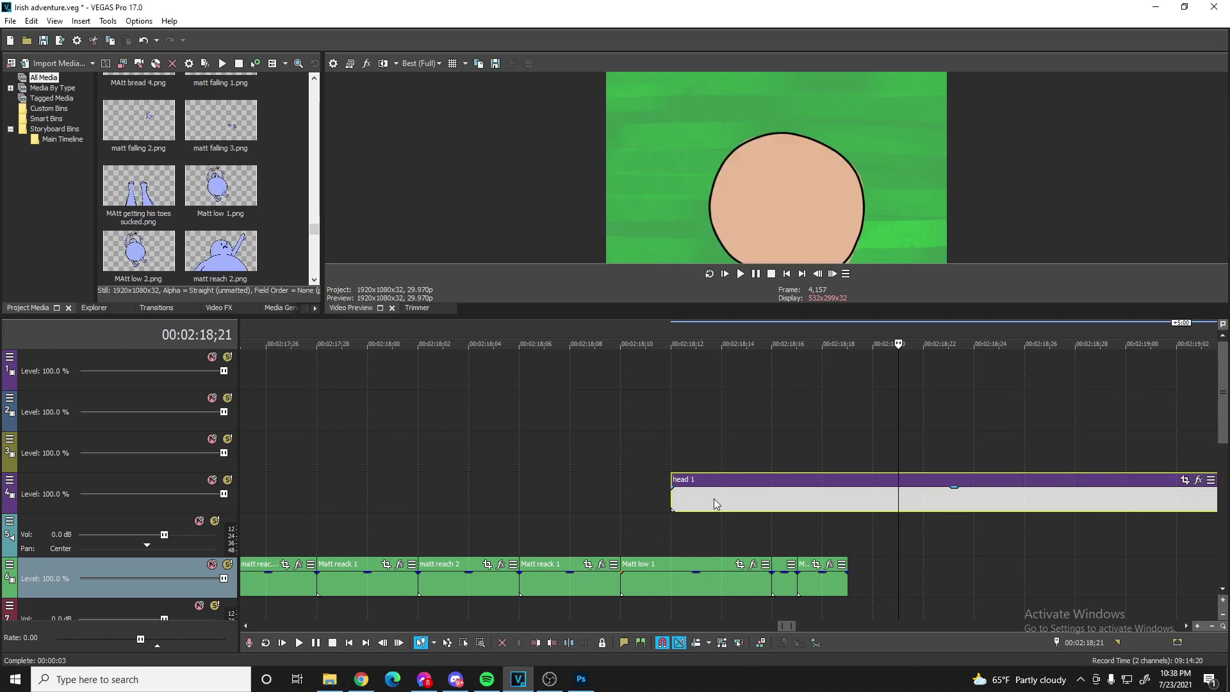
{"action": "left_click", "coordinate": [846, 499]}
{"action": "key", "text": "s"}
{"action": "left_click", "coordinate": [874, 494]}
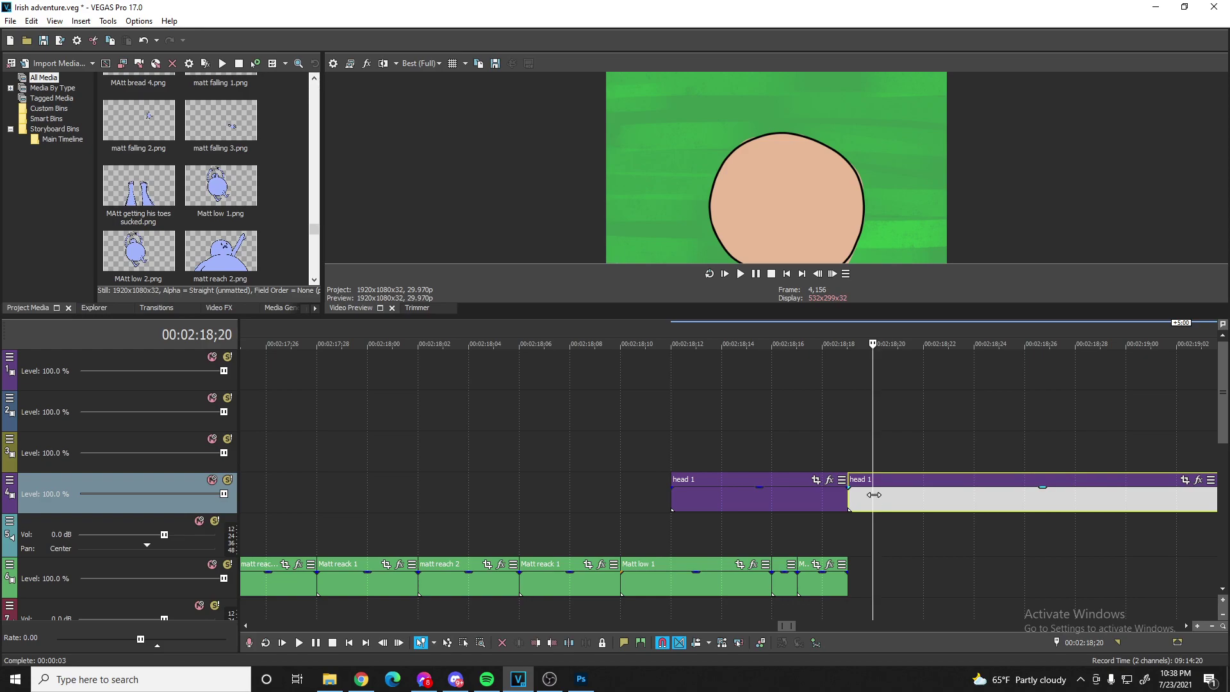
{"action": "key", "text": "Delete"}
- Add Crown to track 3 above head 1 and trim it to the same length
{"action": "left_click_drag", "start_coordinate": [897, 376], "coordinate": [840, 449]}
{"action": "left_click", "coordinate": [865, 452]}
{"action": "key", "text": "s"}
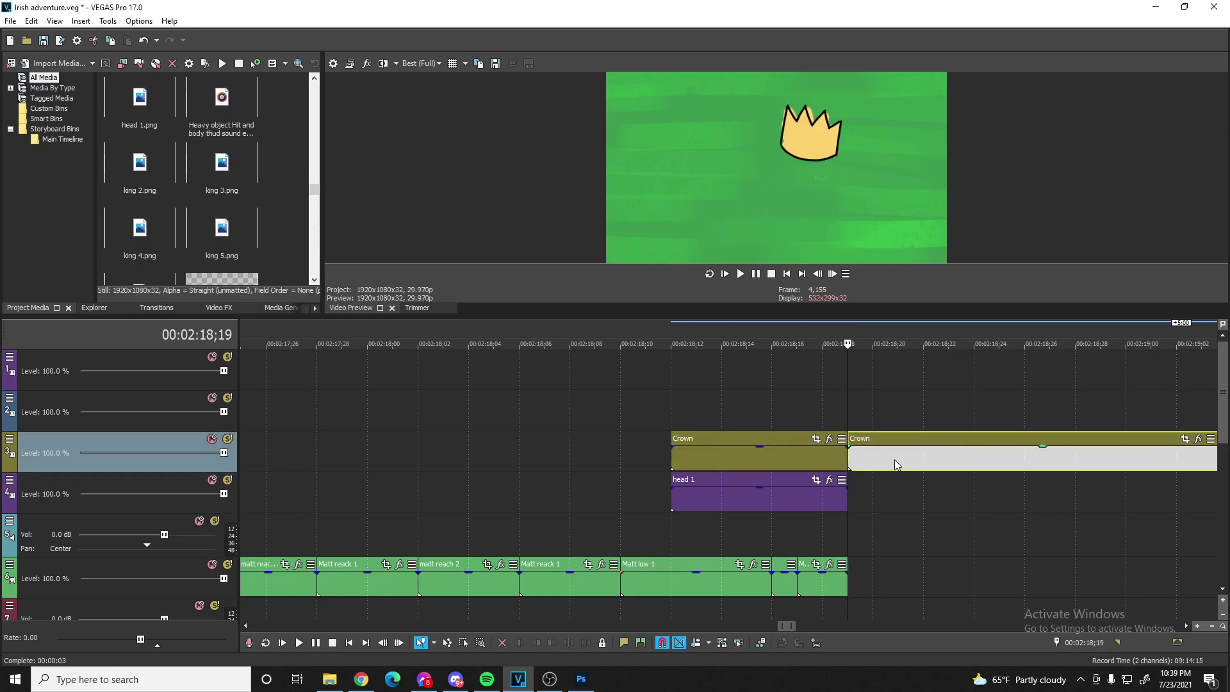
{"action": "left_click", "coordinate": [895, 456]}
{"action": "key", "text": "Delete"}
- Shorten the Crown and head 1 events to a single frame at 00:02:18;12
{"action": "left_click", "coordinate": [790, 456]}
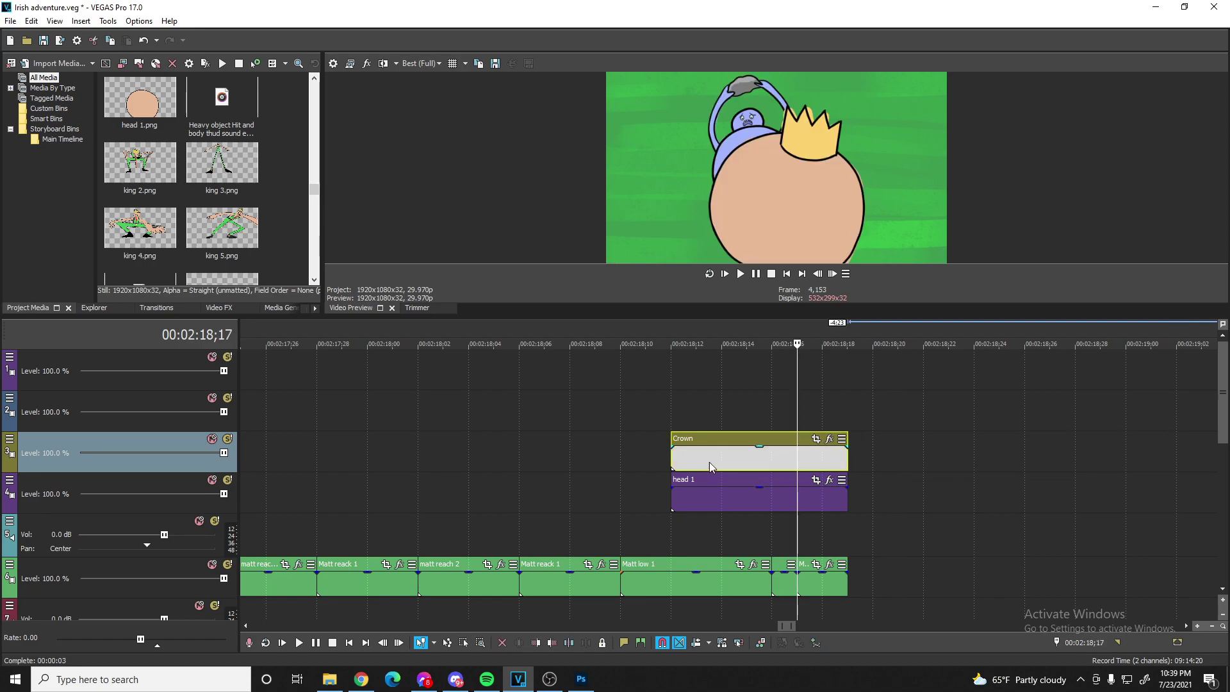
{"action": "left_click", "coordinate": [697, 462]}
{"action": "key", "text": "s"}
{"action": "left_click", "coordinate": [698, 493]}
{"action": "key", "text": "s"}
{"action": "left_click", "coordinate": [743, 454]}
{"action": "key", "text": "Delete"}
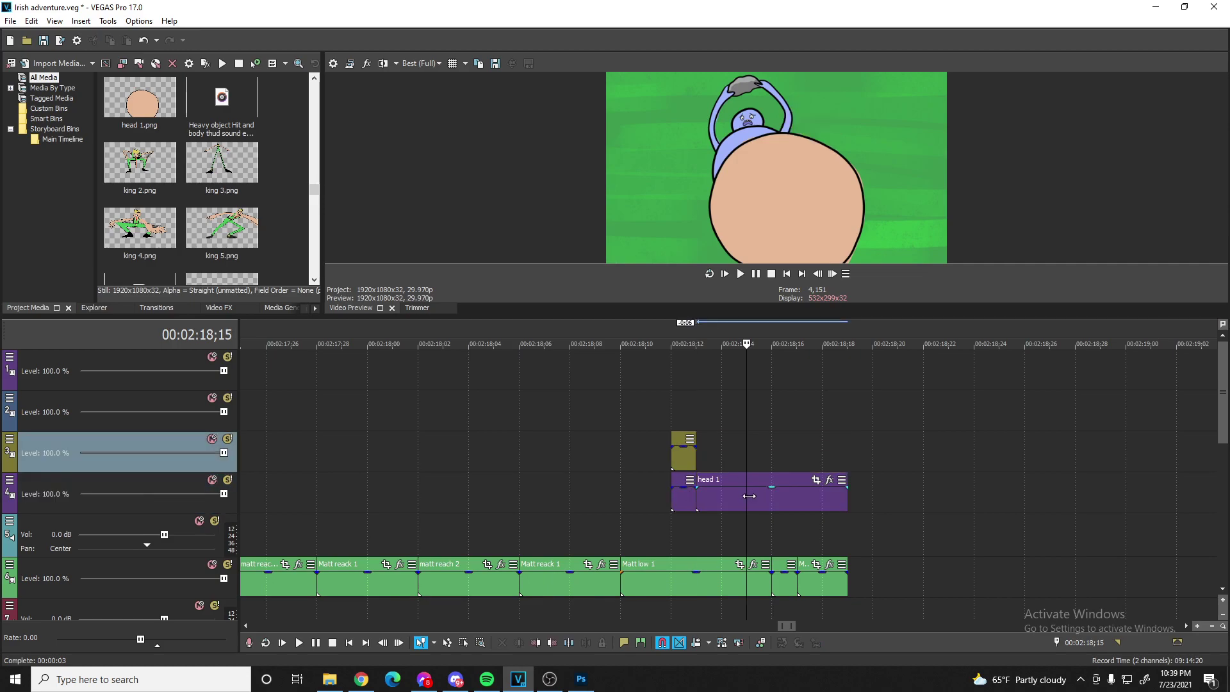
{"action": "left_click", "coordinate": [730, 498]}
{"action": "key", "text": "Delete"}
- Duplicate the one-frame Crown and head 1 events onto the following frame and remove the extra Crown copy
{"action": "left_click", "coordinate": [681, 460]}
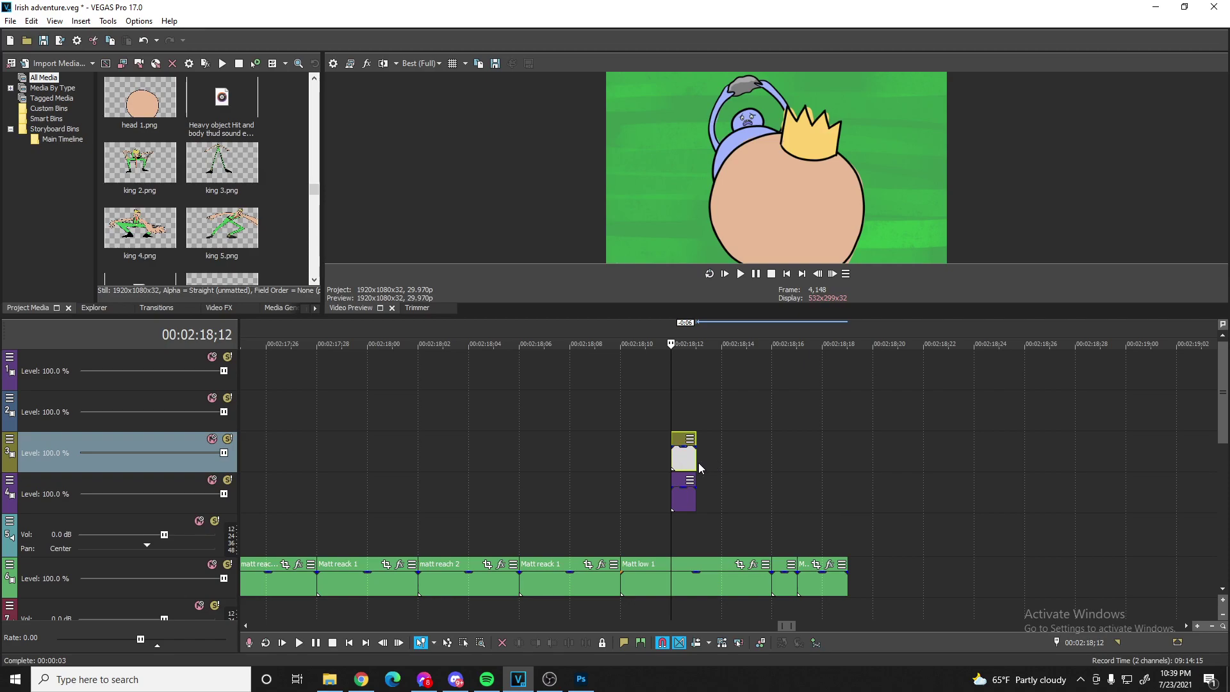
{"action": "left_click_drag", "start_coordinate": [682, 459], "coordinate": [706, 497]}
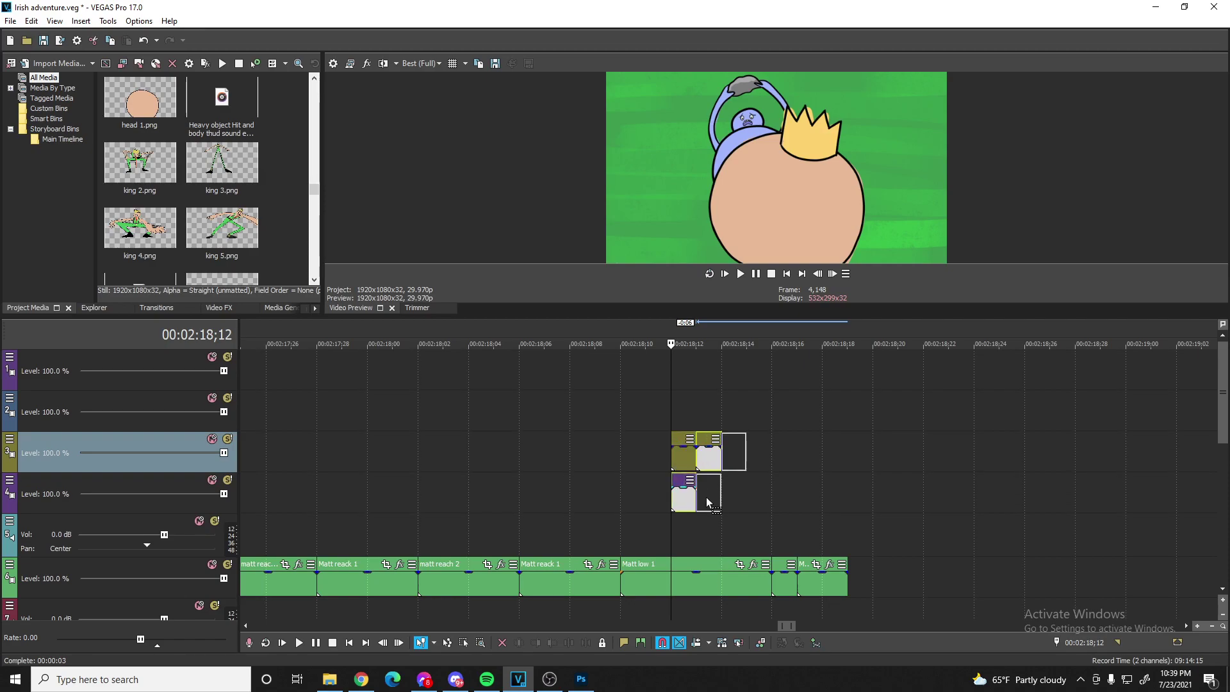
{"action": "key", "text": "ctrl+v"}
{"action": "left_click", "coordinate": [737, 455]}
{"action": "key", "text": "Delete"}
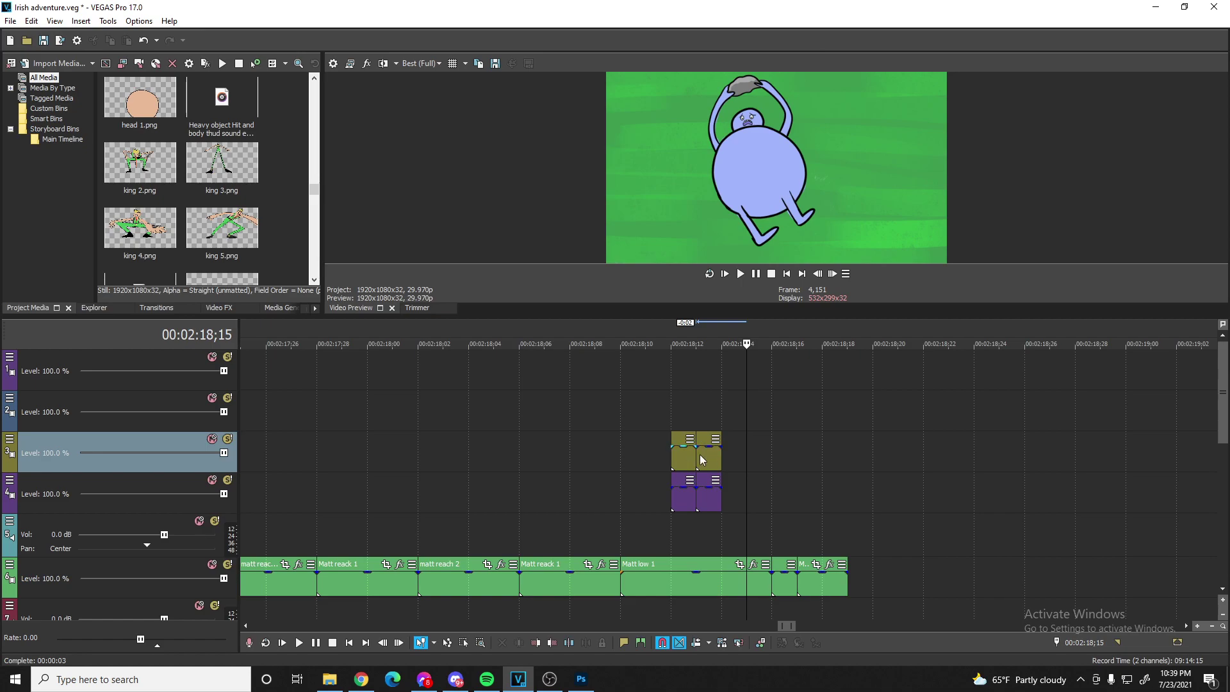
- Shift the second Crown event slightly down in its Pan/Crop settings, with a Y Center of 508.5
{"action": "left_click", "coordinate": [719, 452]}
{"action": "scroll", "coordinate": [719, 452], "scroll_direction": "up", "scroll_amount": 5}
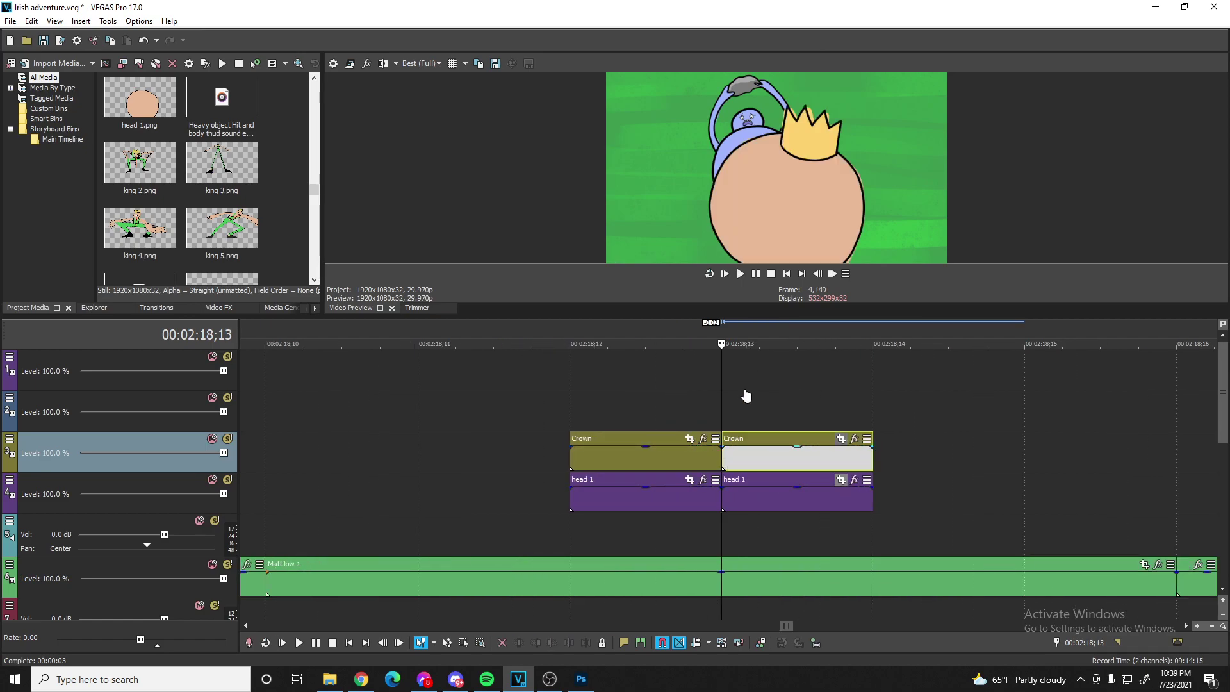
{"action": "left_click", "coordinate": [840, 438]}
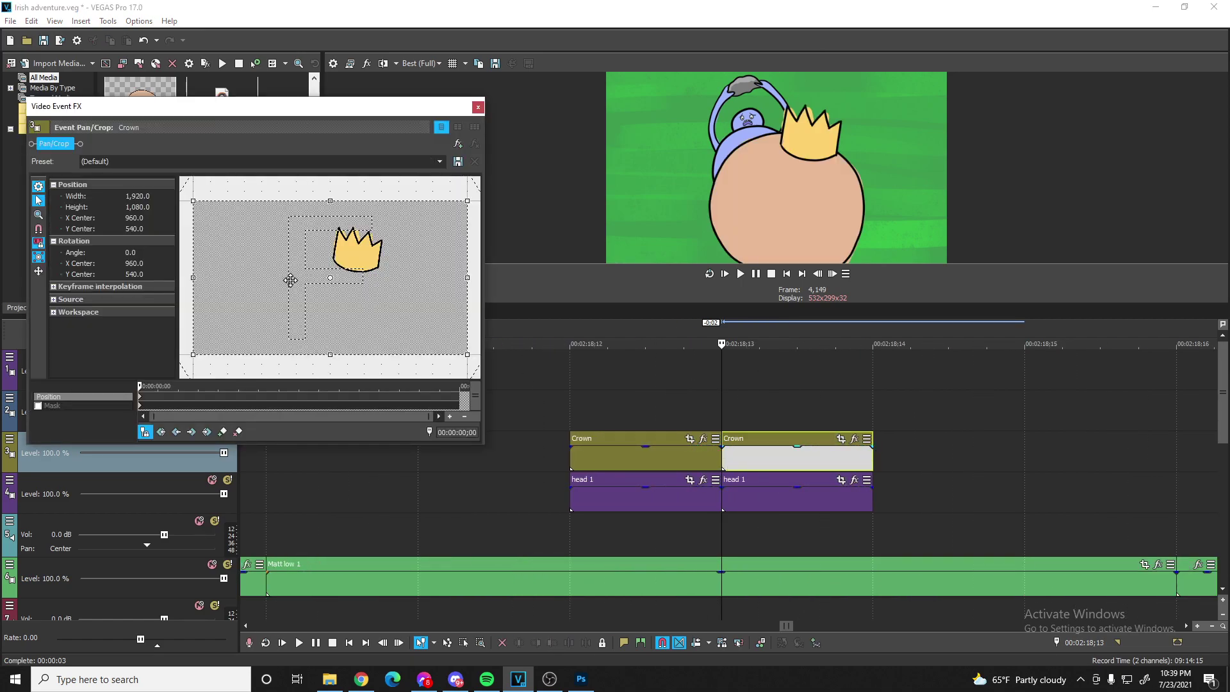
{"action": "key", "text": "Up"}
{"action": "key", "text": "Up"}
{"action": "key", "text": "Up"}
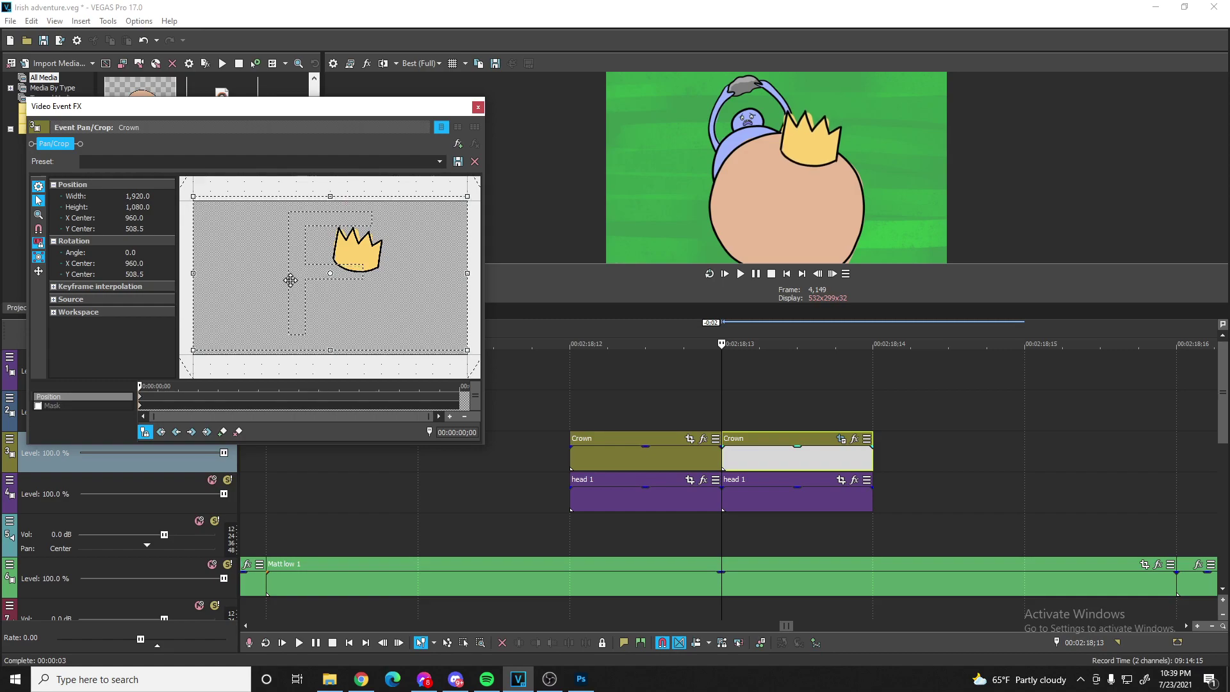
{"action": "left_click", "coordinate": [478, 107]}
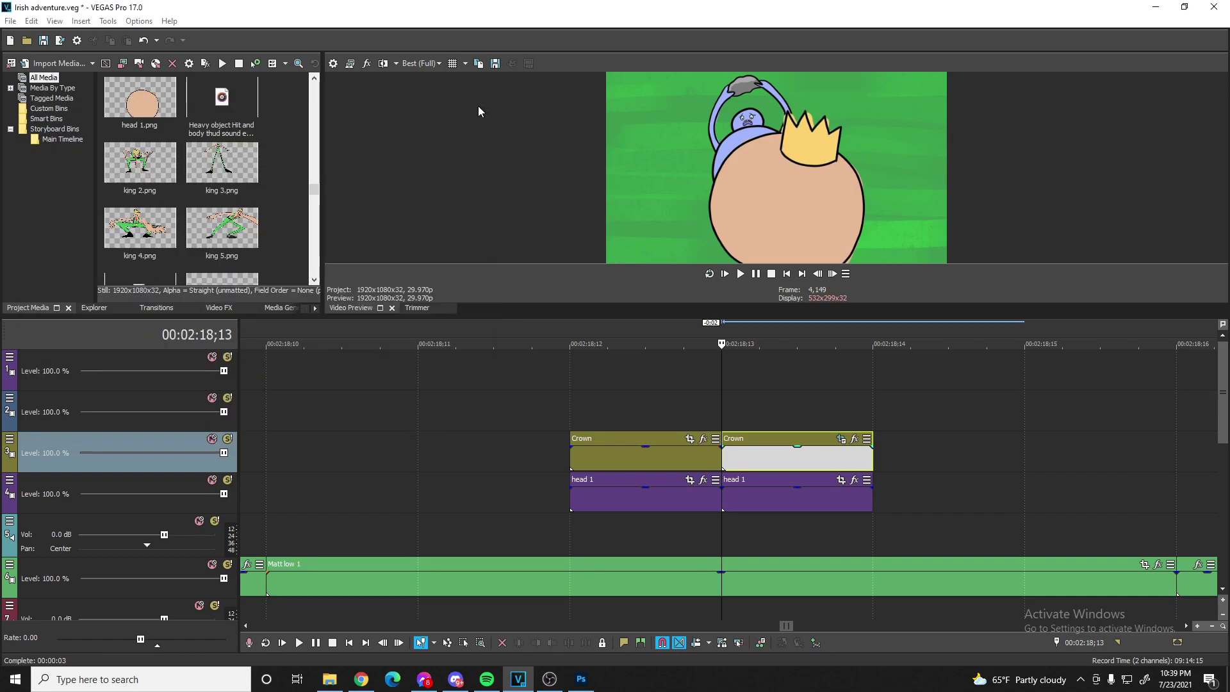
- Lower the second head 1 event to match the crown, using a Pan/Crop Y Center of 508.5
{"action": "left_click", "coordinate": [840, 479]}
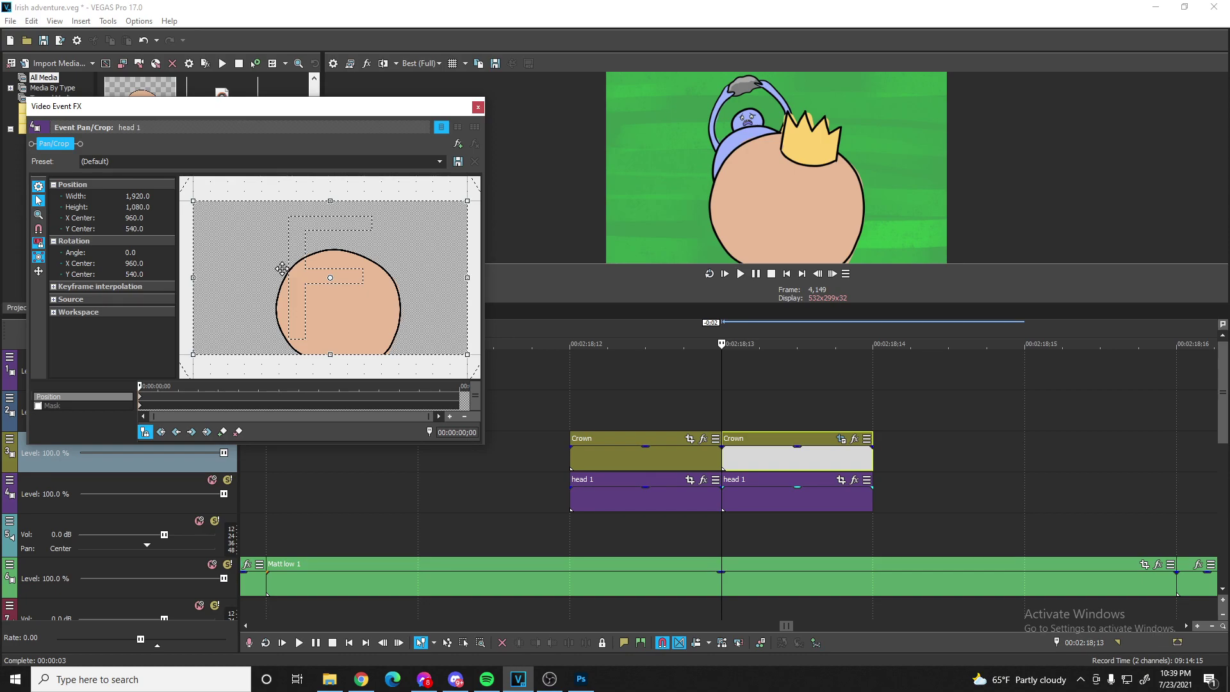
{"action": "key", "text": "Up"}
{"action": "key", "text": "Up"}
{"action": "key", "text": "Up"}
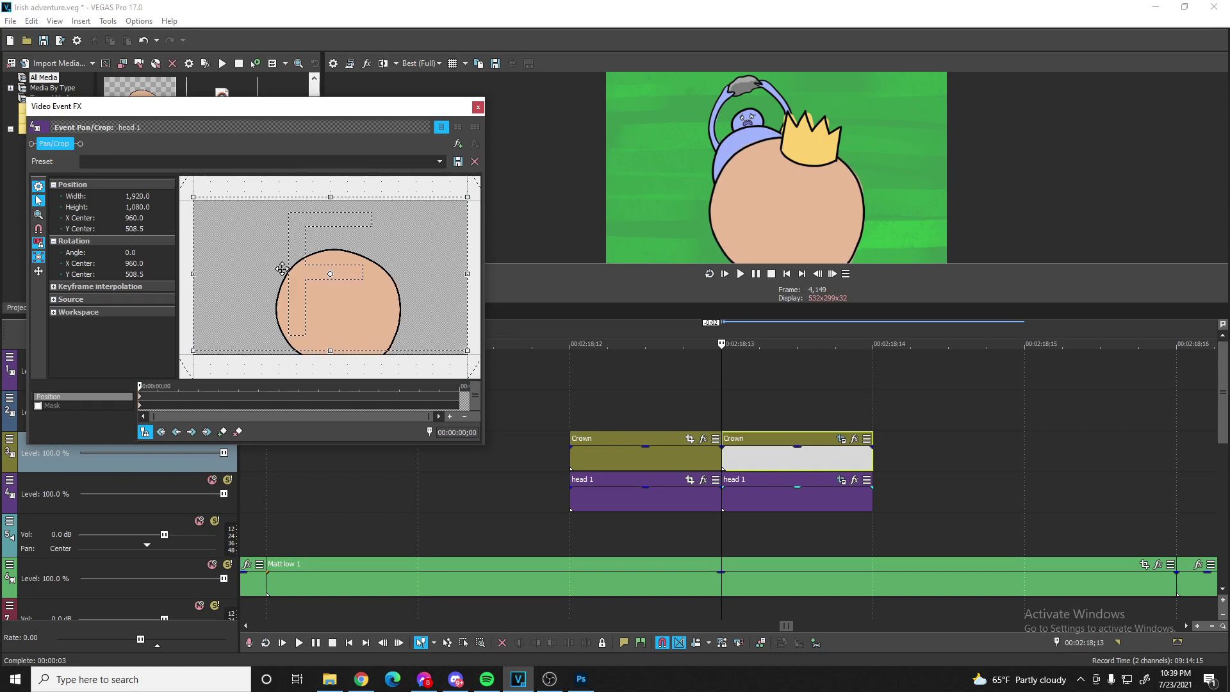
{"action": "left_click", "coordinate": [478, 106]}
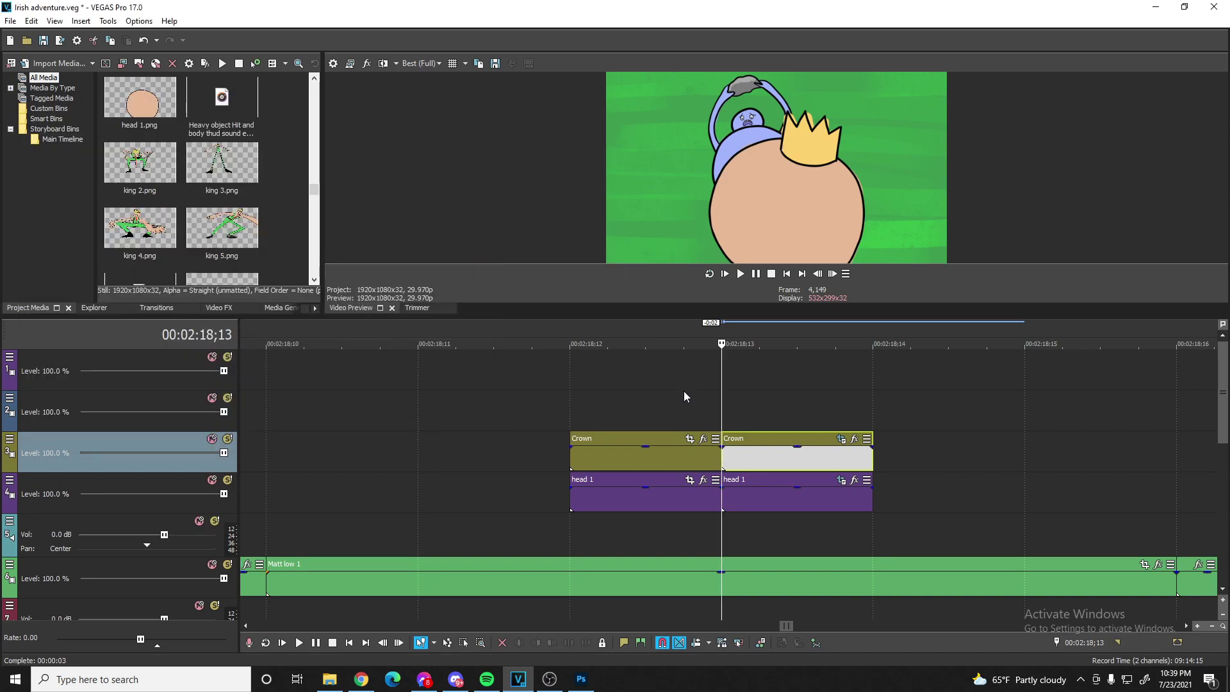
- Play back the bobbing crown and head frames in context with the preceding Matt reach frames
{"action": "left_click", "coordinate": [684, 392]}
{"action": "left_click", "coordinate": [739, 273]}
{"action": "left_click", "coordinate": [755, 273]}
{"action": "scroll", "coordinate": [729, 351], "scroll_direction": "down", "scroll_amount": 5}
{"action": "left_click", "coordinate": [634, 429]}
{"action": "scroll", "coordinate": [756, 445], "scroll_direction": "up", "scroll_amount": 2}
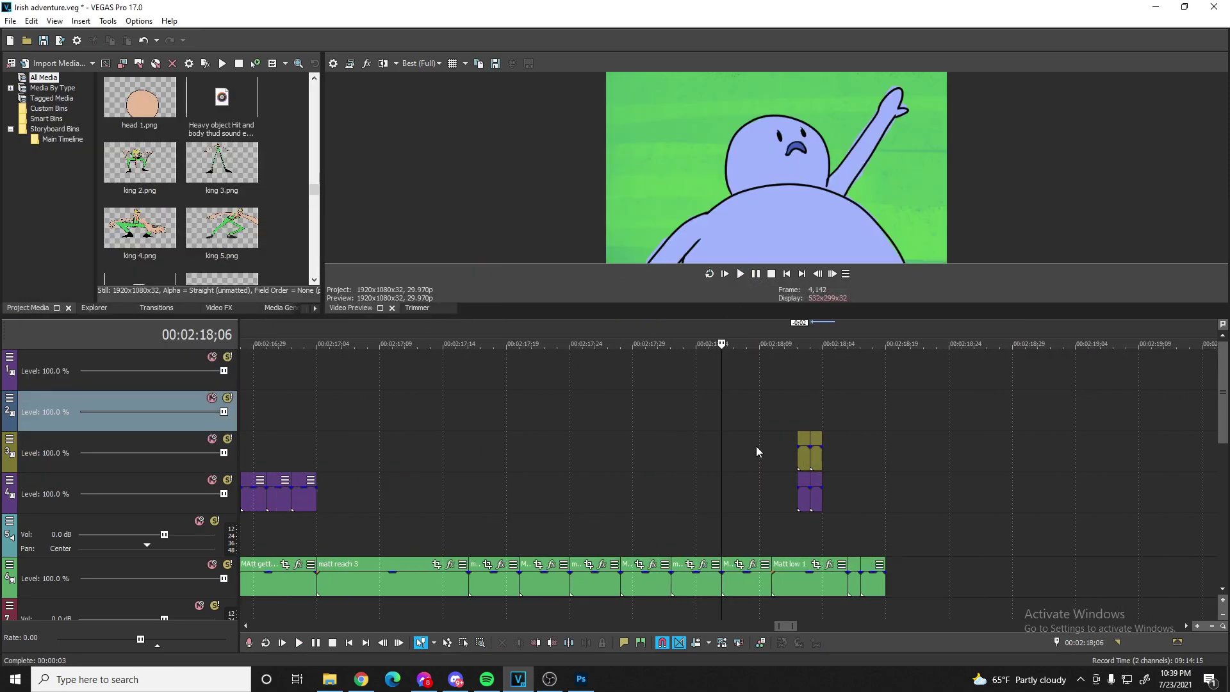
- Extend the starts of the first Crown and head 1 events five frames earlier on the timeline
{"action": "scroll", "coordinate": [756, 447], "scroll_direction": "up", "scroll_amount": 4}
{"action": "left_click", "coordinate": [882, 414]}
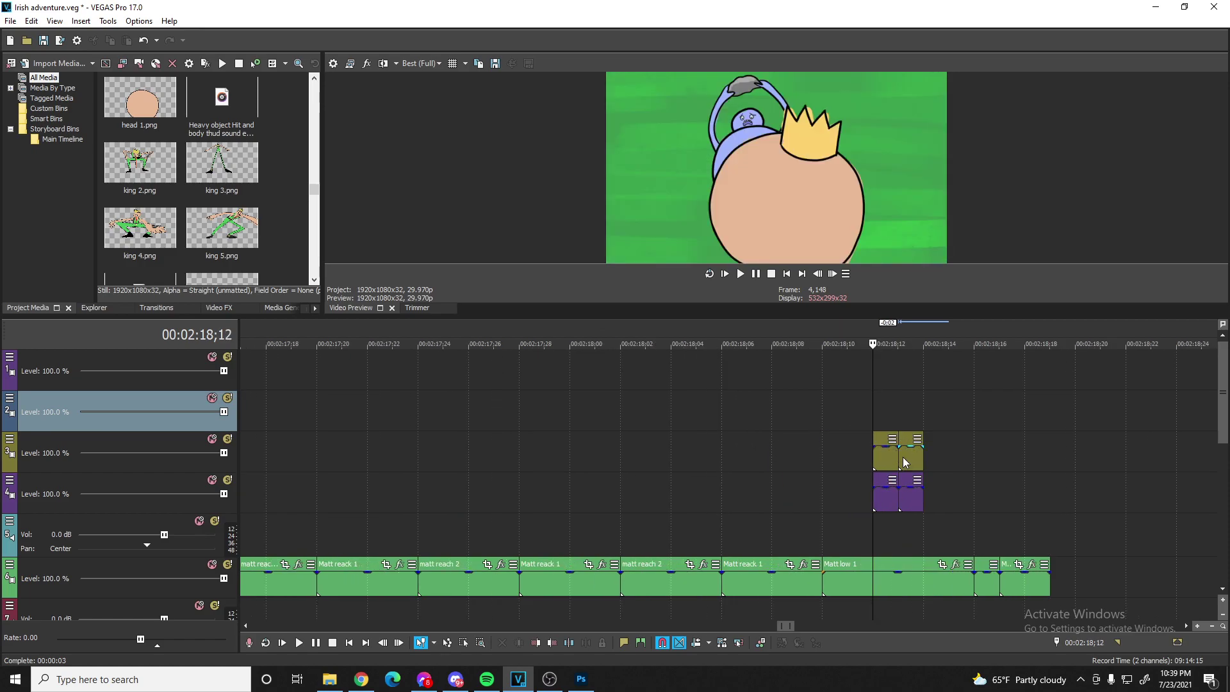
{"action": "left_click_drag", "start_coordinate": [875, 459], "coordinate": [746, 462]}
{"action": "left_click_drag", "start_coordinate": [873, 490], "coordinate": [757, 494]}
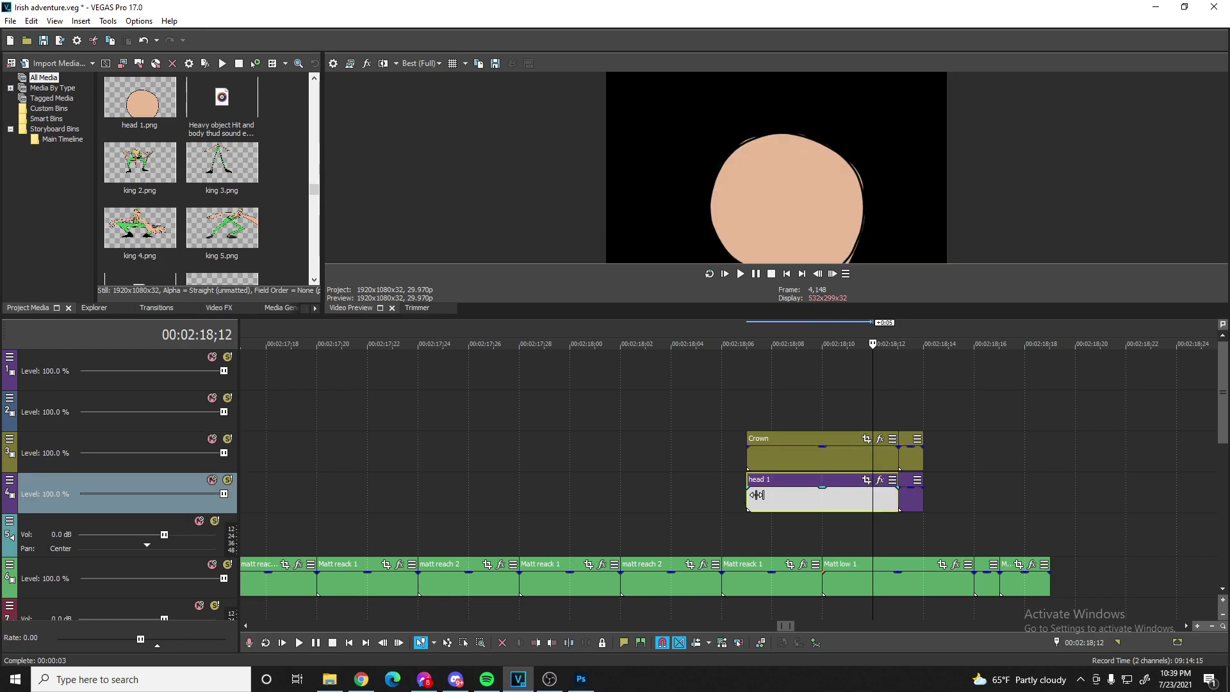
{"action": "left_click", "coordinate": [763, 541]}
- Move both Crown and head 1 pairs so they start with the first Matt low 1 event, and play back the alignment
{"action": "left_click", "coordinate": [807, 451], "text": "ctrl"}
{"action": "left_click", "coordinate": [829, 488], "text": "ctrl"}
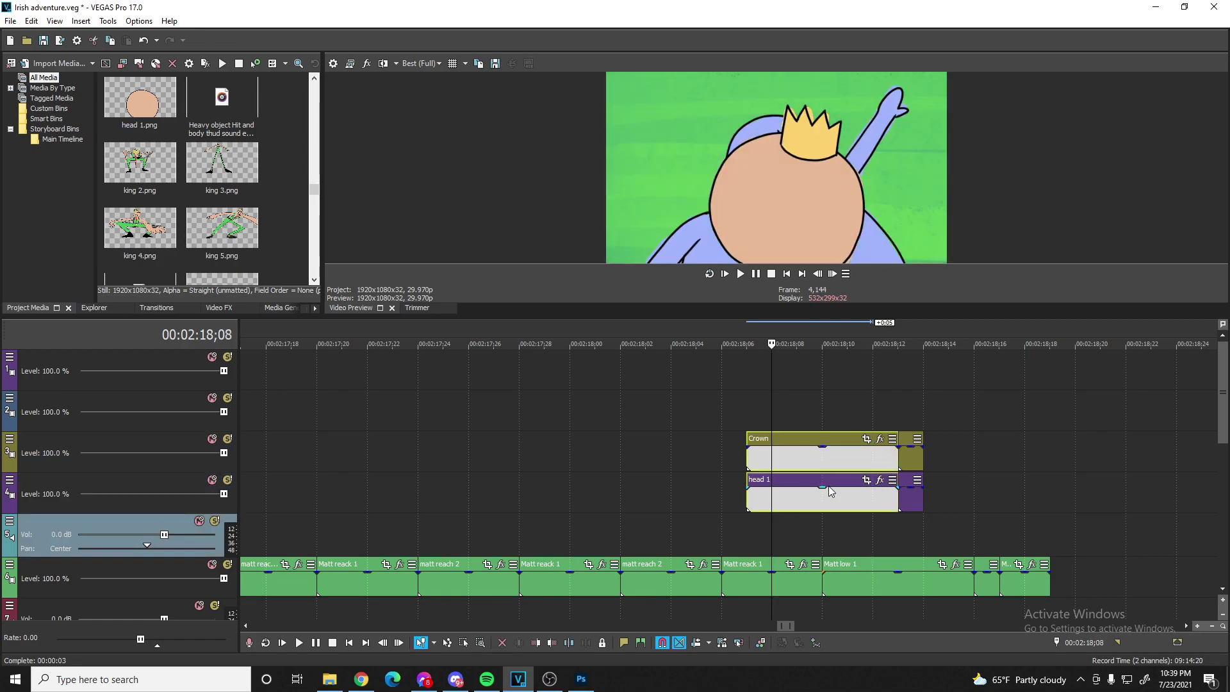
{"action": "left_click", "coordinate": [847, 459]}
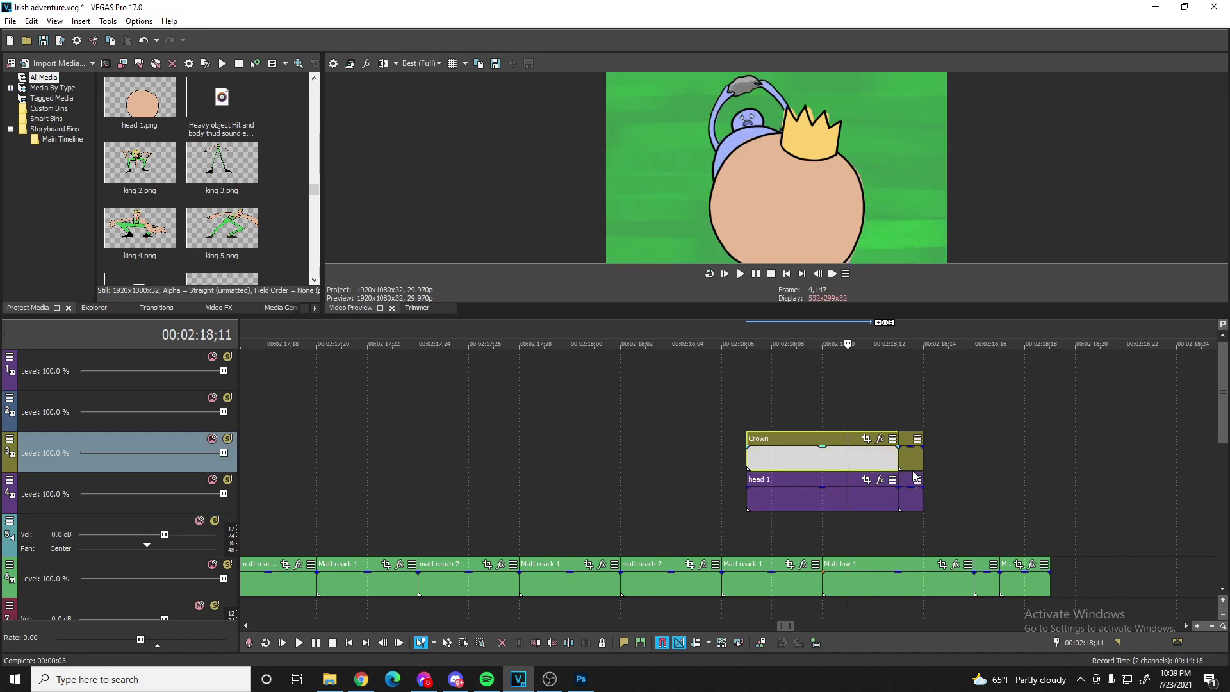
{"action": "left_click", "coordinate": [915, 501], "text": "ctrl"}
{"action": "left_click_drag", "start_coordinate": [915, 502], "coordinate": [995, 514]}
{"action": "left_click", "coordinate": [812, 498]}
{"action": "key", "text": "space"}
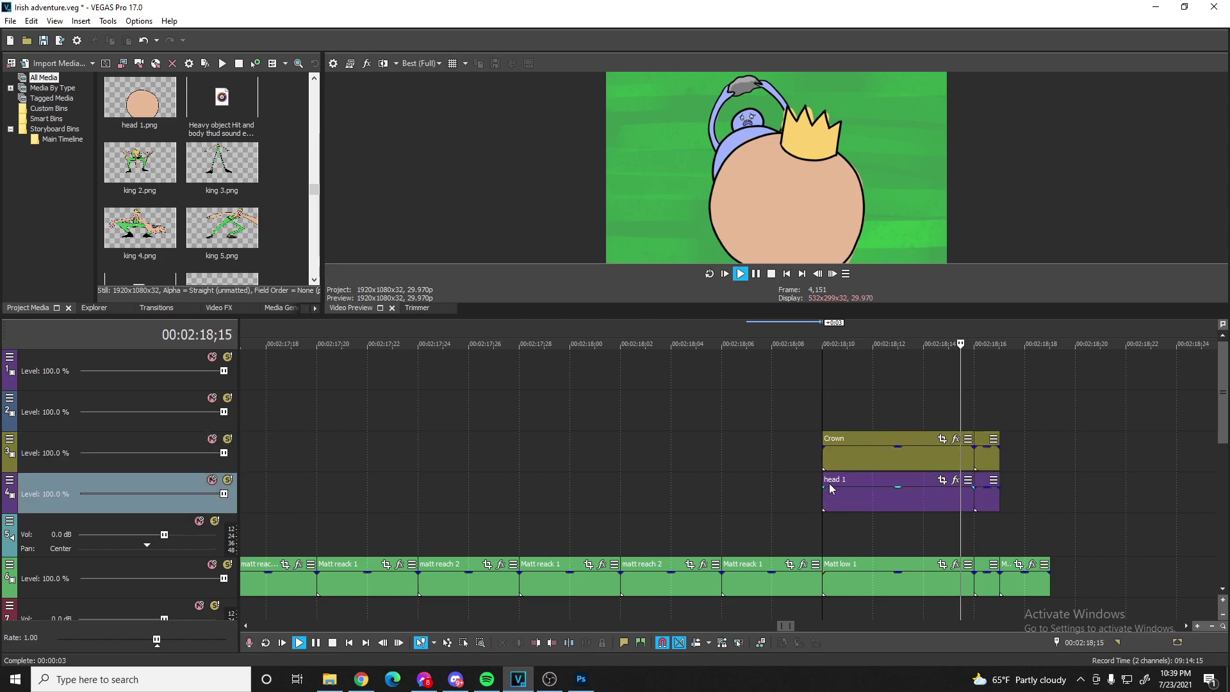
{"action": "left_click", "coordinate": [966, 486]}
- Duplicate the long Crown and head 1 events directly after the single-frame crown and head pair
{"action": "scroll", "coordinate": [833, 479], "scroll_direction": "down", "scroll_amount": 3}
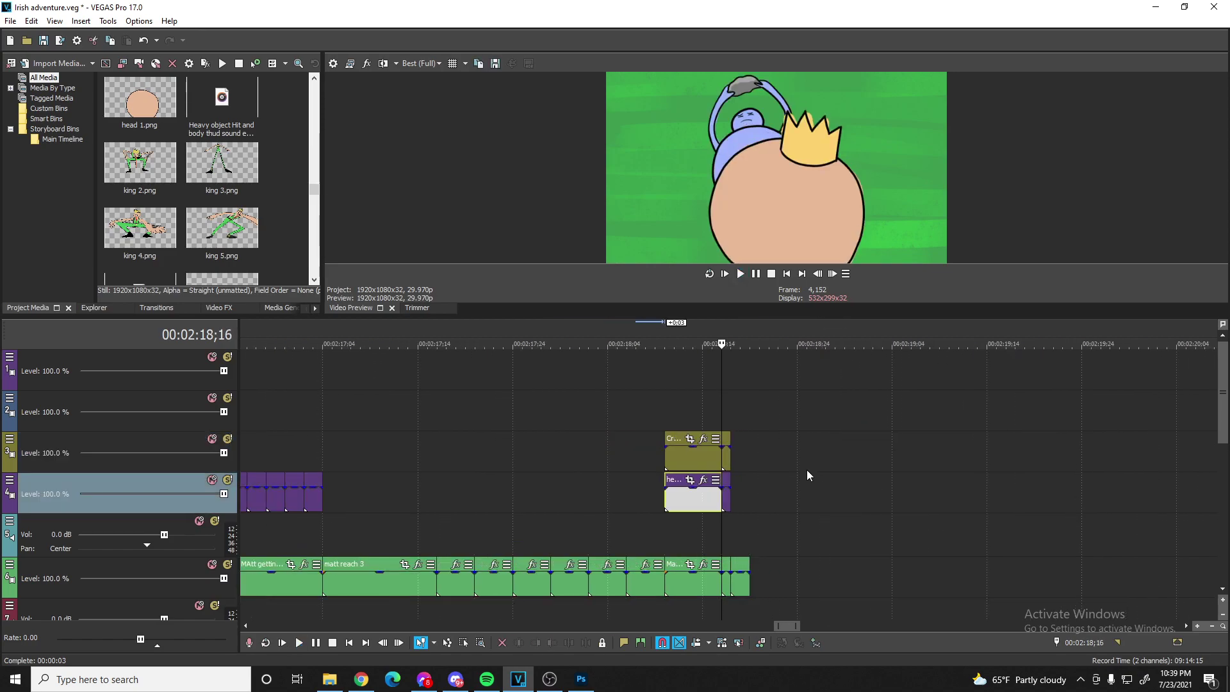
{"action": "scroll", "coordinate": [800, 473], "scroll_direction": "up", "scroll_amount": 3}
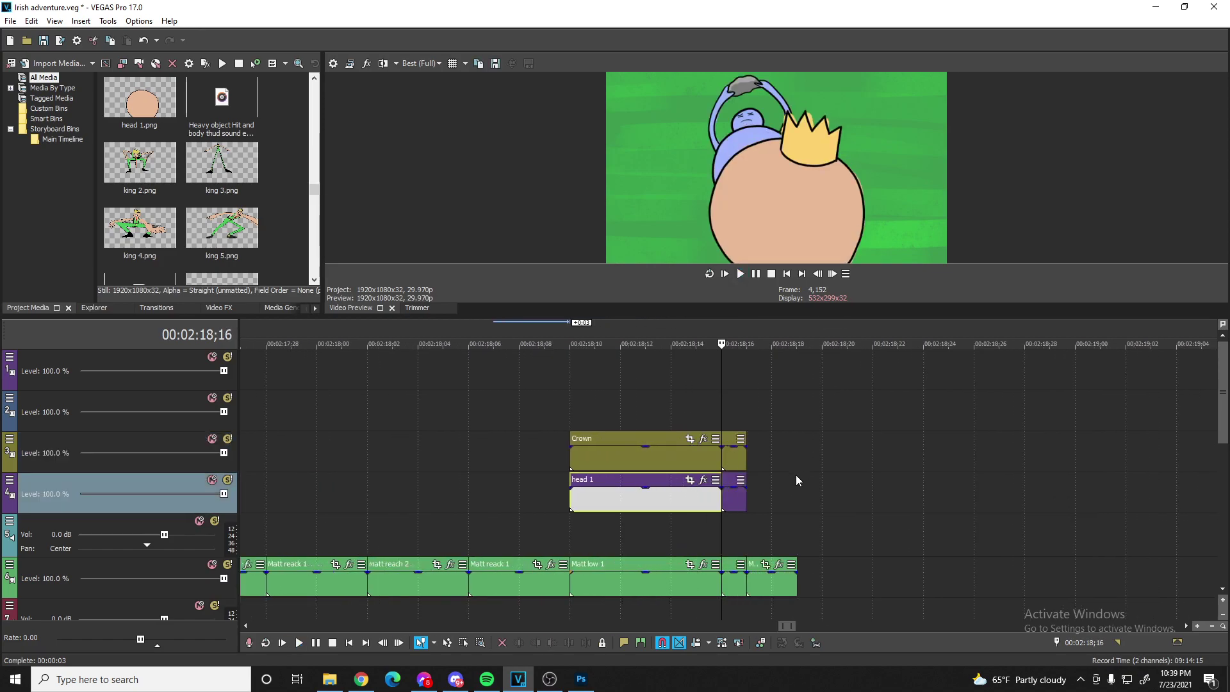
{"action": "left_click", "coordinate": [643, 456], "text": "ctrl"}
{"action": "left_click_drag", "start_coordinate": [651, 459], "coordinate": [827, 455]}
{"action": "left_click", "coordinate": [715, 460]}
{"action": "key", "text": "Left"}
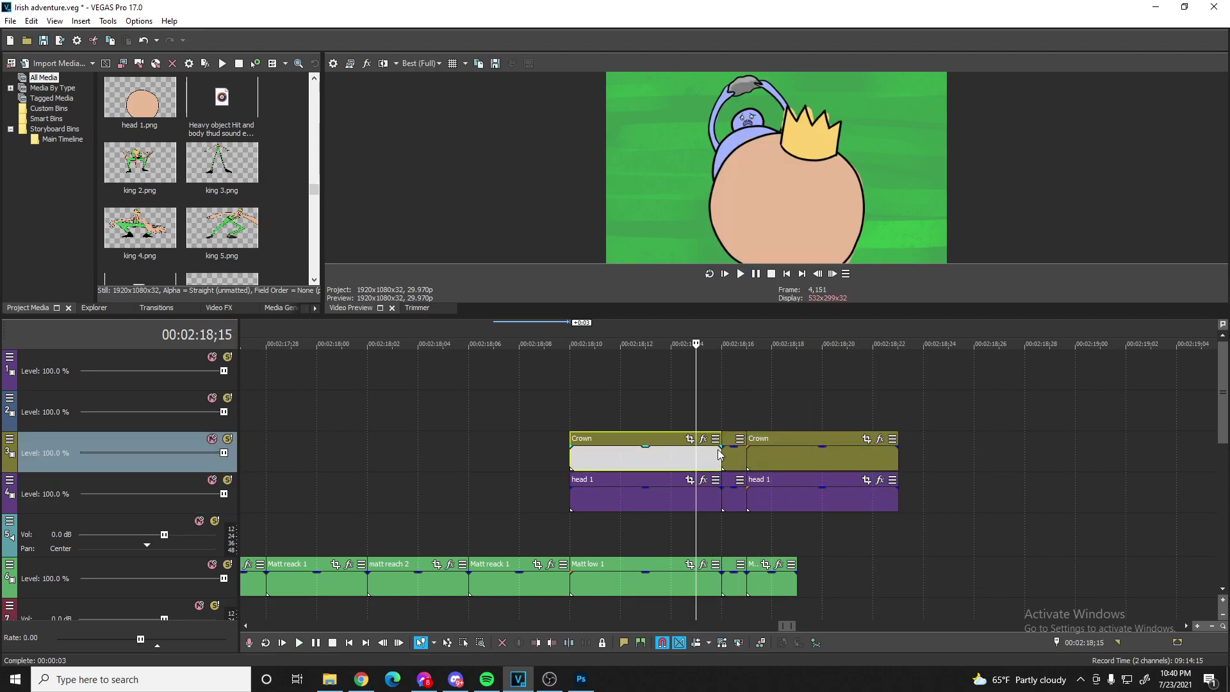
{"action": "left_click", "coordinate": [721, 416]}
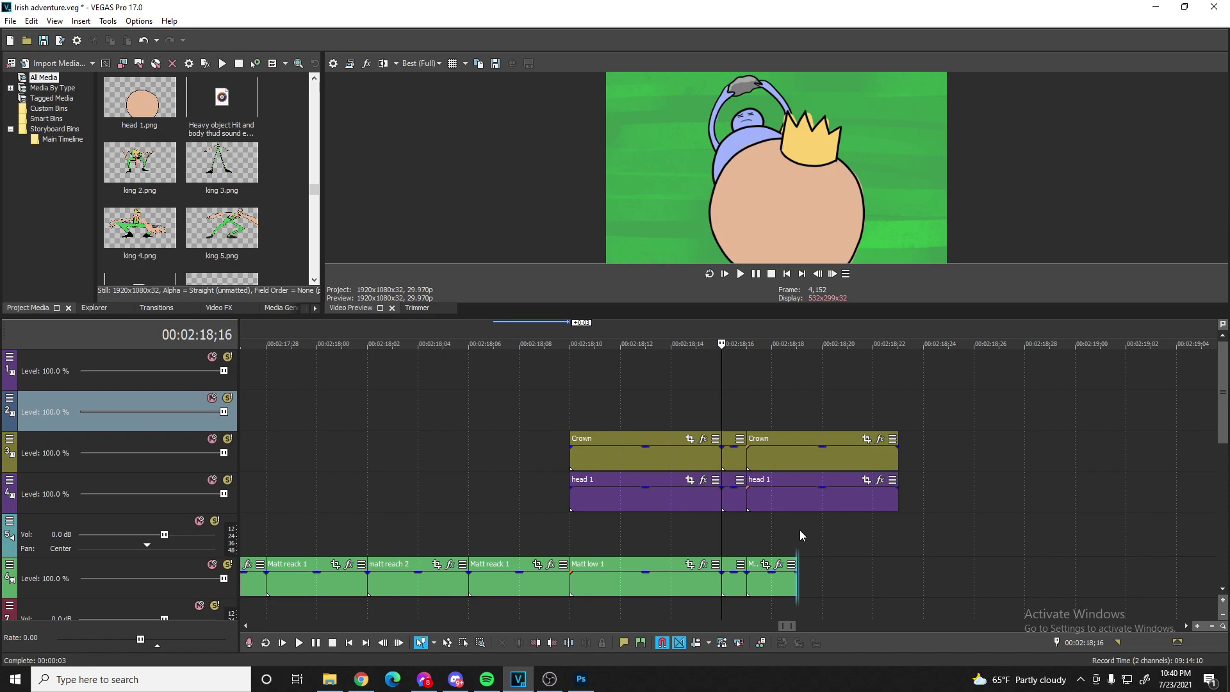
- Extend the last Matt low 1 event to 02:18;22 and trim the duplicated Crown and head 1 events to the same end
{"action": "left_click_drag", "start_coordinate": [797, 579], "coordinate": [875, 581]}
{"action": "left_click", "coordinate": [872, 538]}
{"action": "key", "text": "s"}
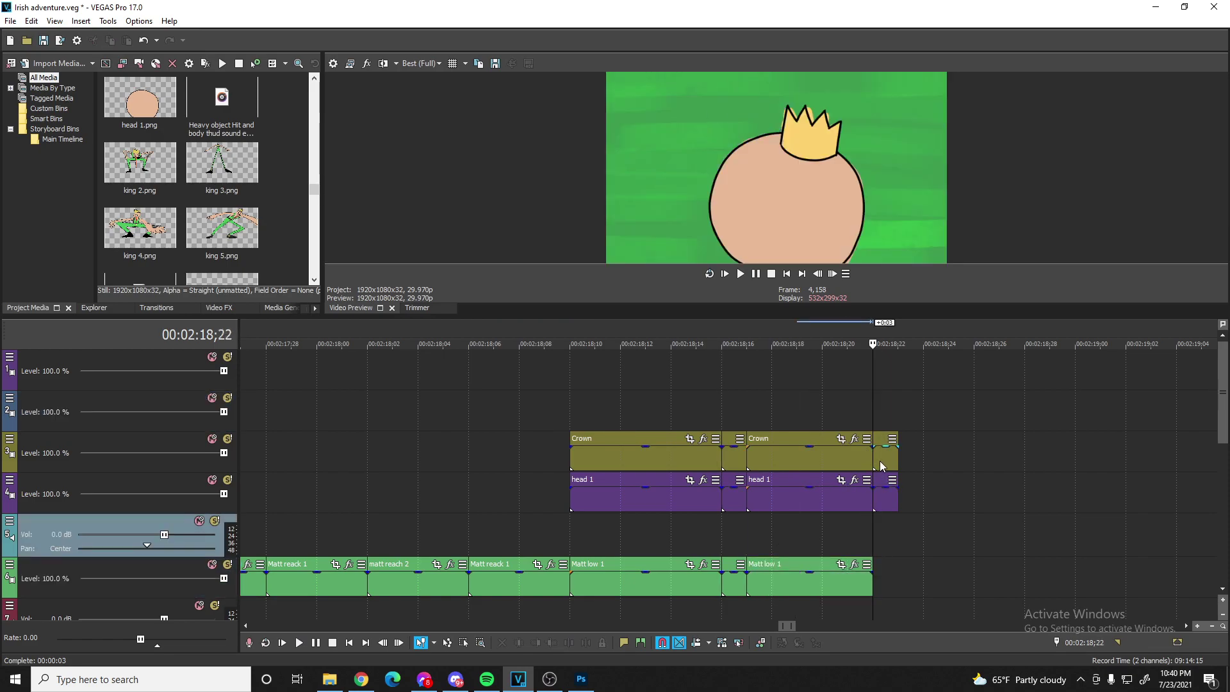
{"action": "left_click", "coordinate": [878, 459]}
{"action": "key", "text": "Delete"}
{"action": "left_click", "coordinate": [885, 503]}
{"action": "key", "text": "Delete"}
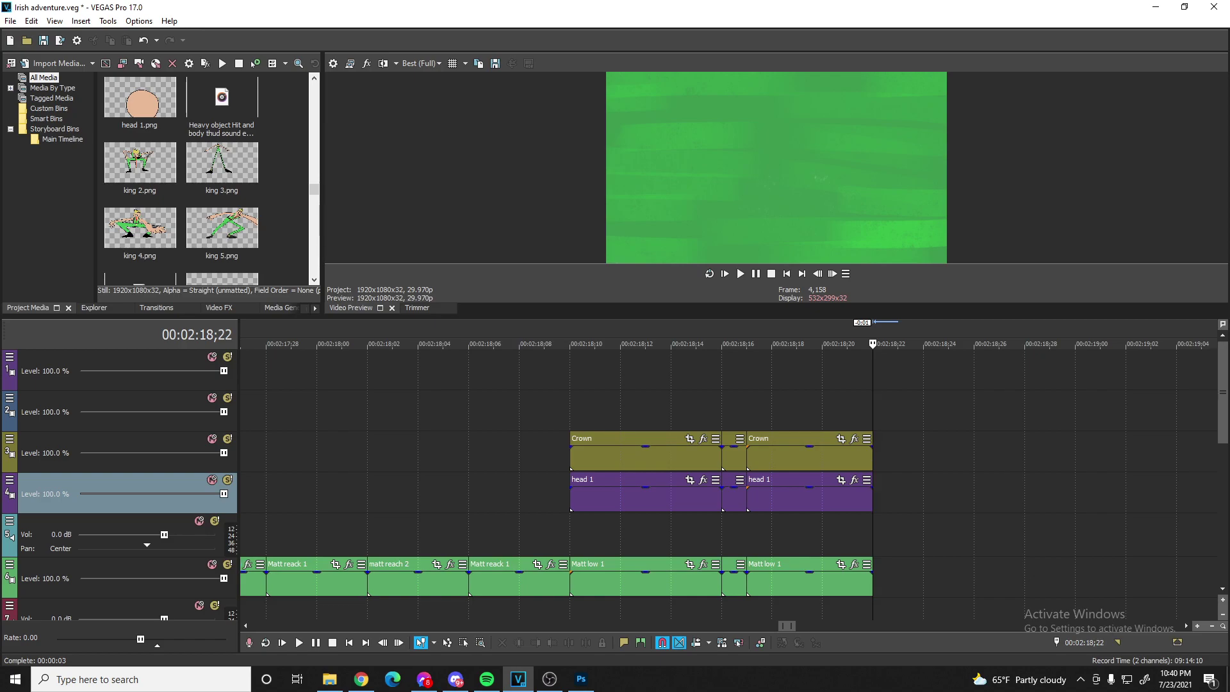
- Place MAtt close 1 on the second track and head 2 on the head track, both starting at 02:18;22
{"action": "left_click_drag", "start_coordinate": [1051, 440], "coordinate": [876, 415]}
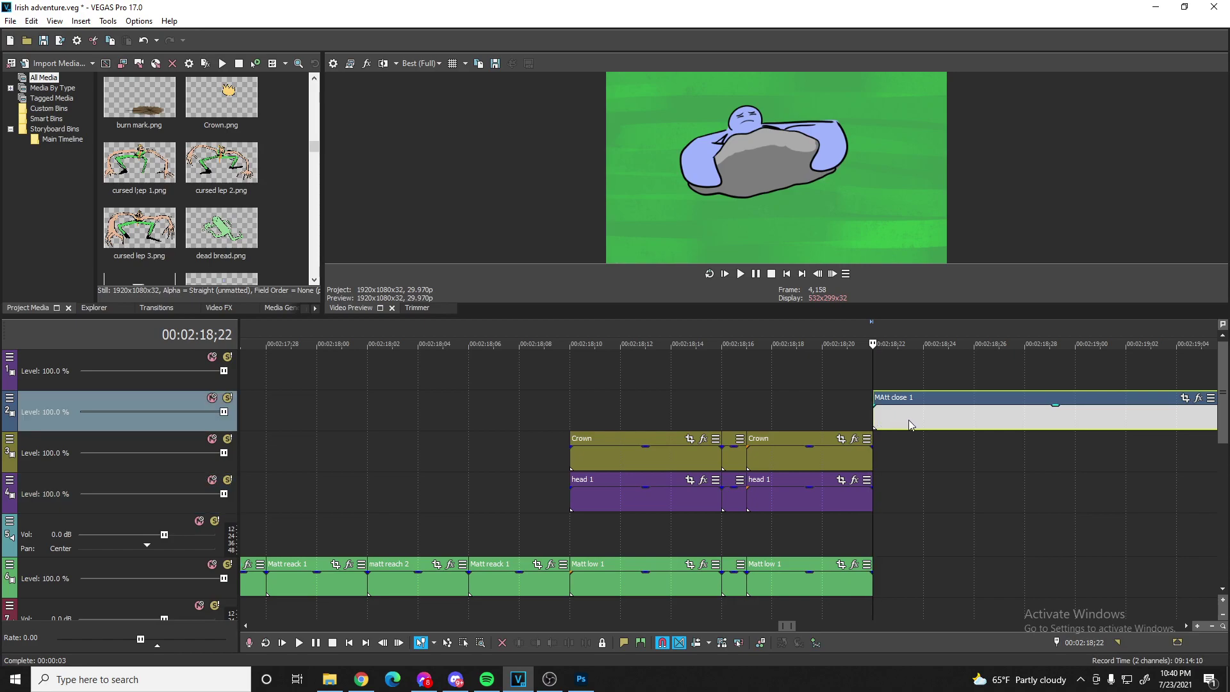
{"action": "left_click_drag", "start_coordinate": [894, 459], "coordinate": [882, 494]}
{"action": "left_click", "coordinate": [909, 494]}
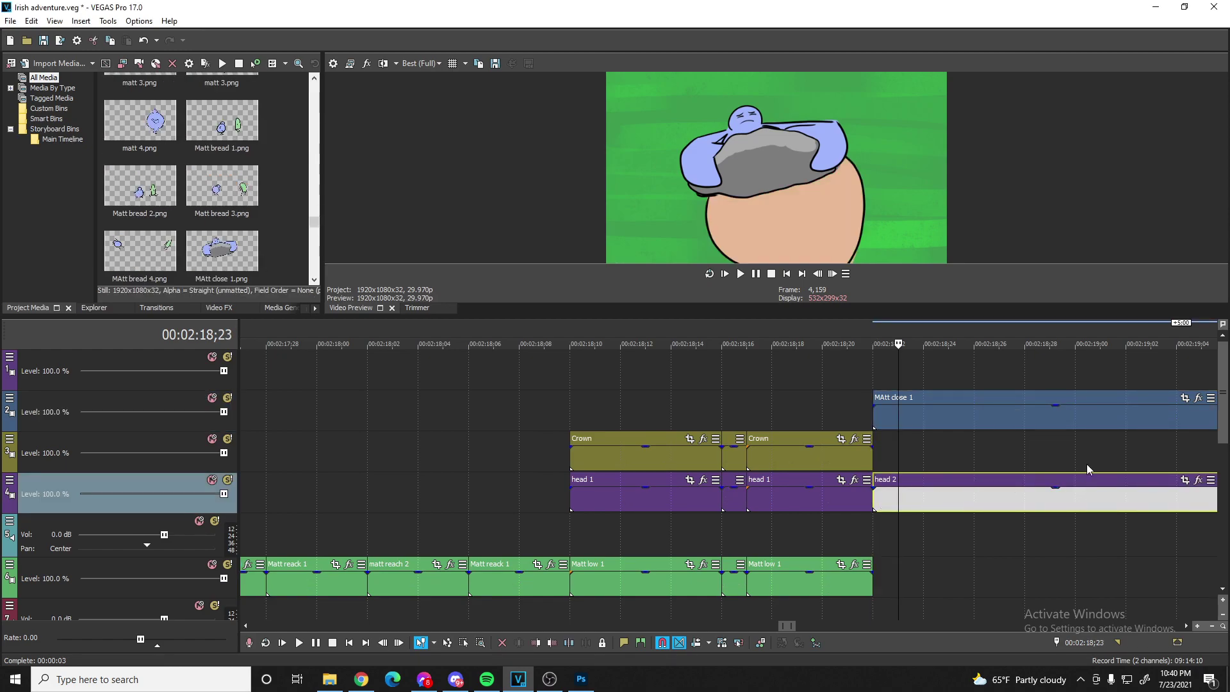
- Split the head 2 event at 02:18;25 and play back the rock hit with the preceding frames
{"action": "left_click", "coordinate": [946, 494]}
{"action": "left_click", "coordinate": [329, 679]}
{"action": "left_click", "coordinate": [329, 679]}
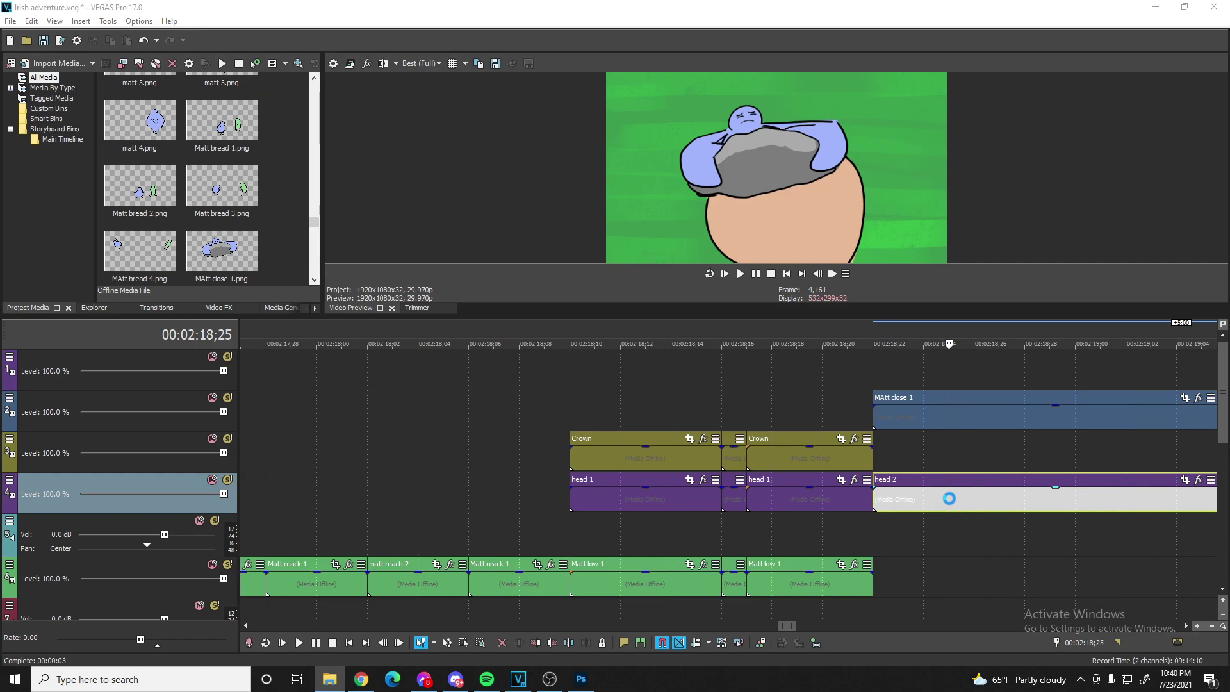
{"action": "scroll", "coordinate": [789, 473], "scroll_direction": "down", "scroll_amount": 10}
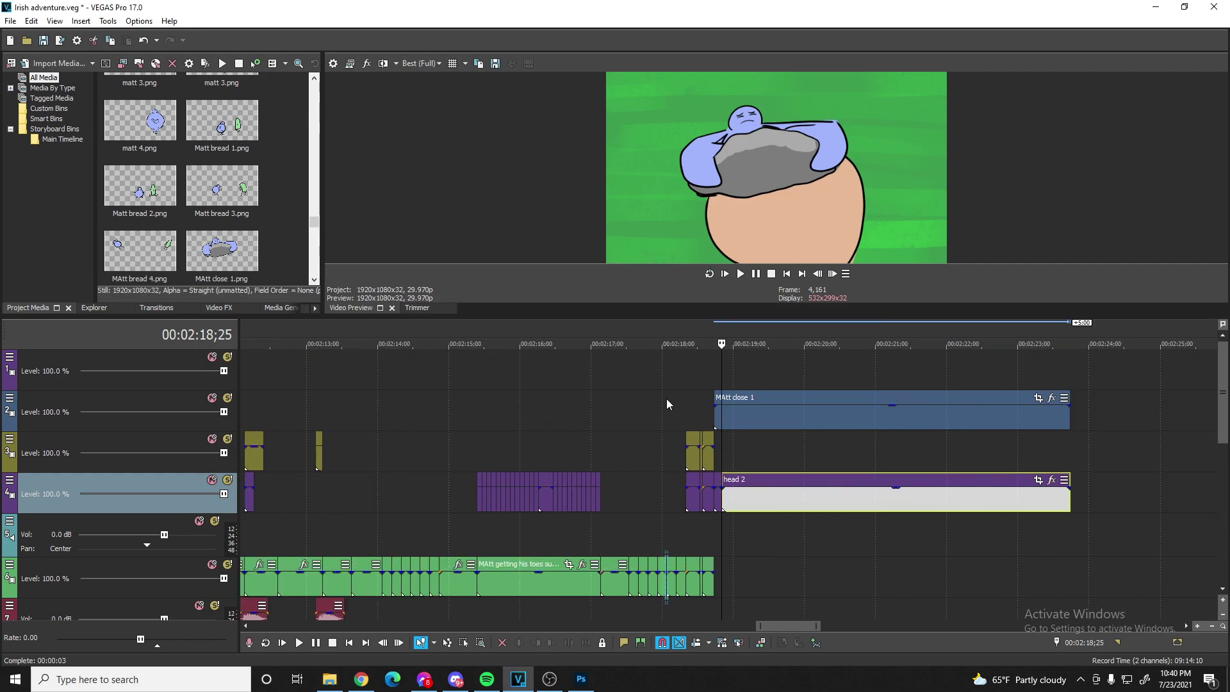
{"action": "left_click", "coordinate": [666, 404]}
{"action": "left_click", "coordinate": [741, 274]}
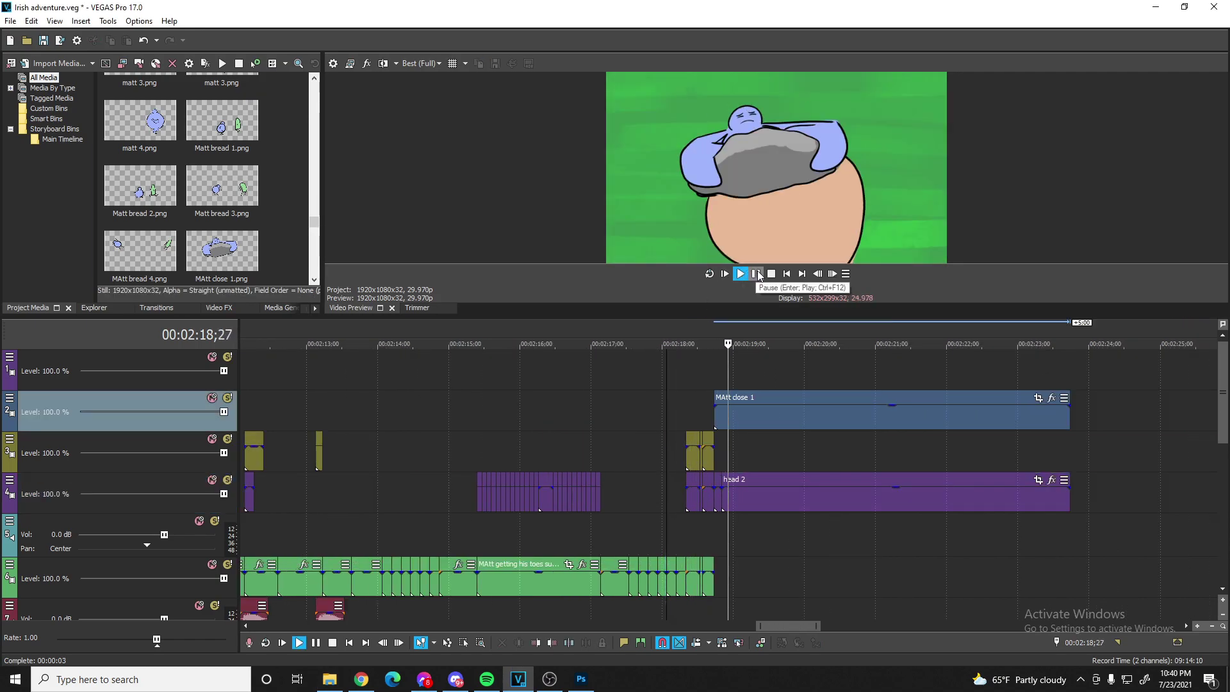
{"action": "left_click", "coordinate": [756, 274]}
- Split the MAtt close 1 event at 02:18;25 and delete the part after the cut
{"action": "scroll", "coordinate": [743, 482], "scroll_direction": "up", "scroll_amount": 4}
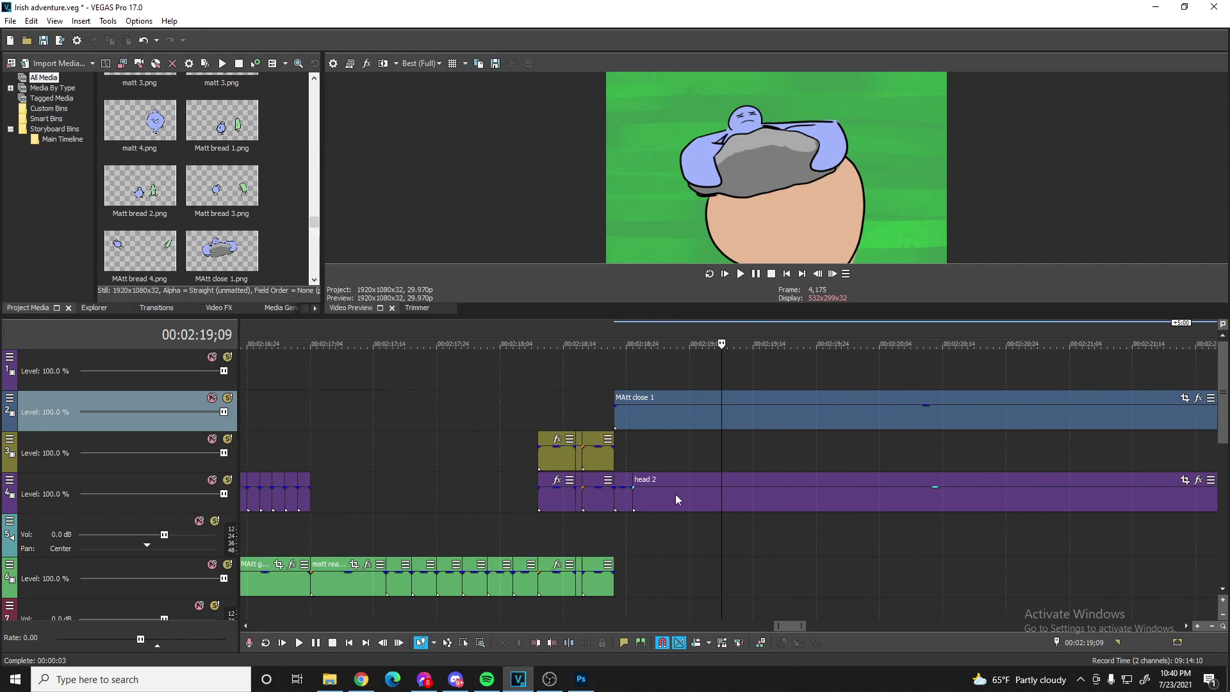
{"action": "left_click", "coordinate": [644, 455]}
{"action": "scroll", "coordinate": [685, 448], "scroll_direction": "up", "scroll_amount": 3}
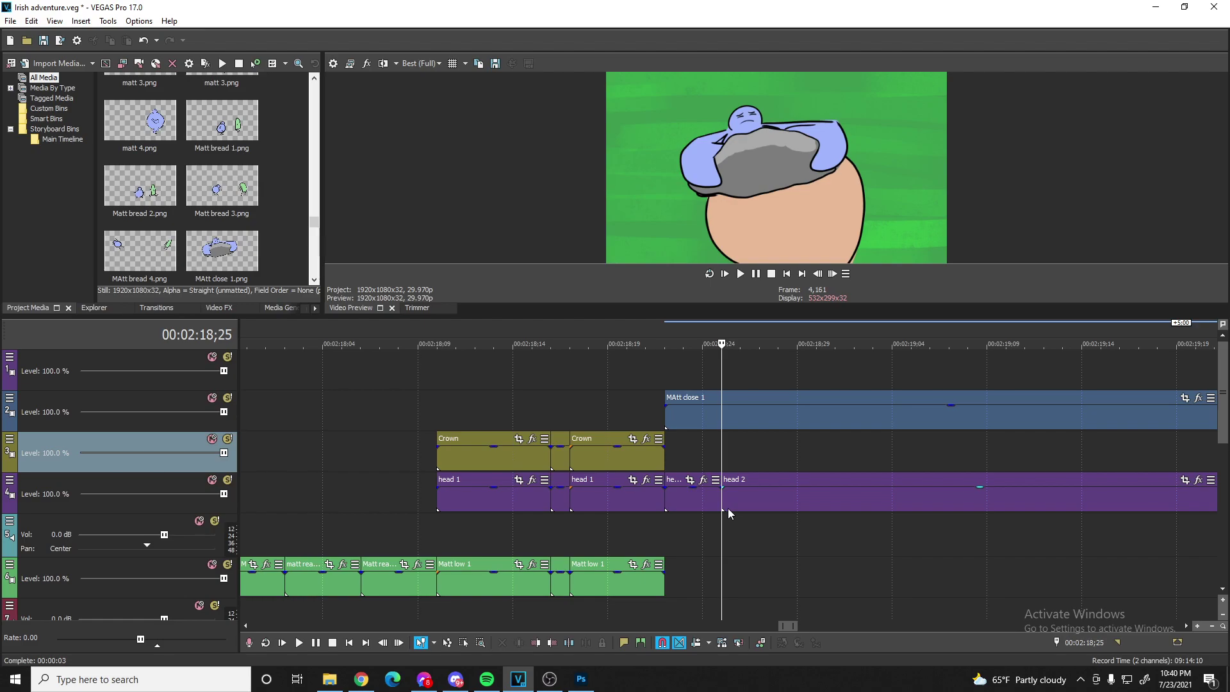
{"action": "left_click", "coordinate": [721, 419]}
{"action": "key", "text": "s"}
{"action": "left_click", "coordinate": [737, 412]}
{"action": "key", "text": "Delete"}
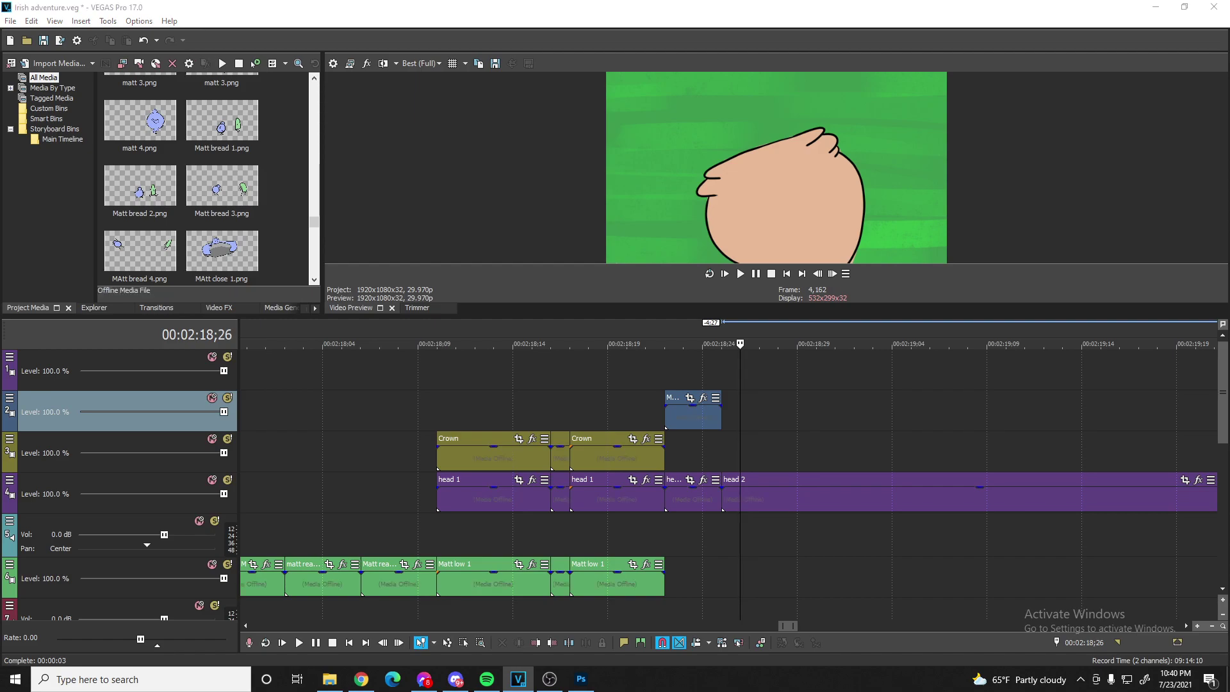
{"action": "left_click_drag", "start_coordinate": [1229, 371], "coordinate": [739, 419]}
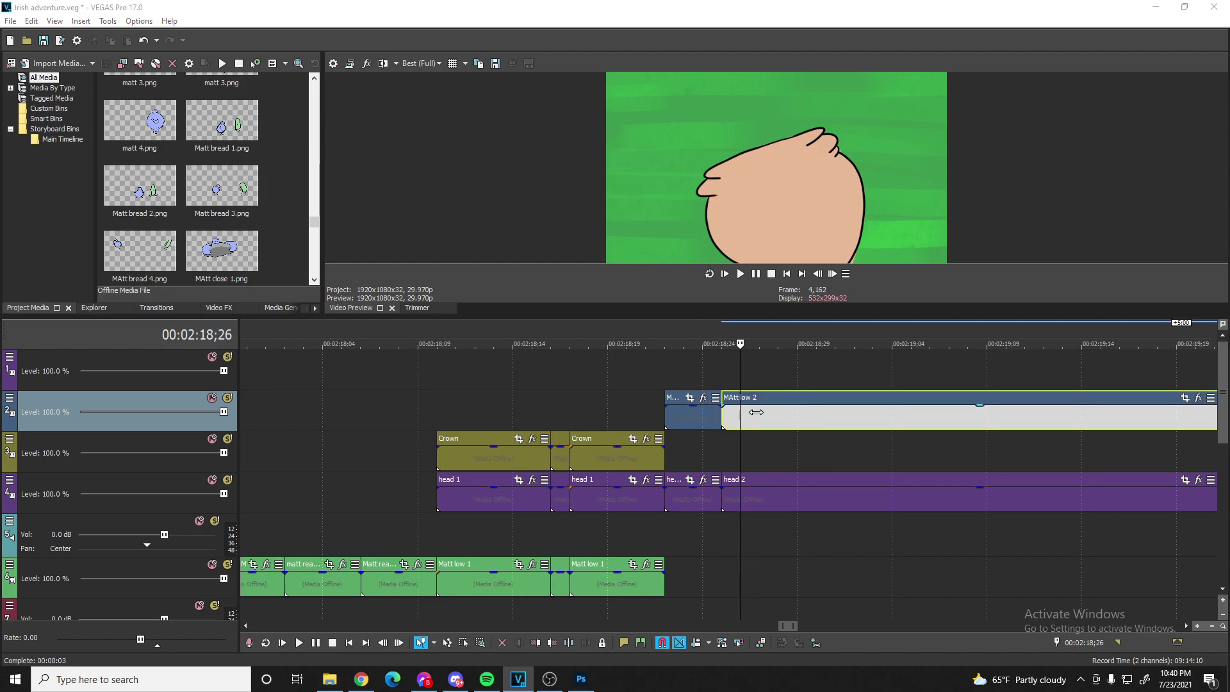
{"action": "left_click", "coordinate": [757, 413]}
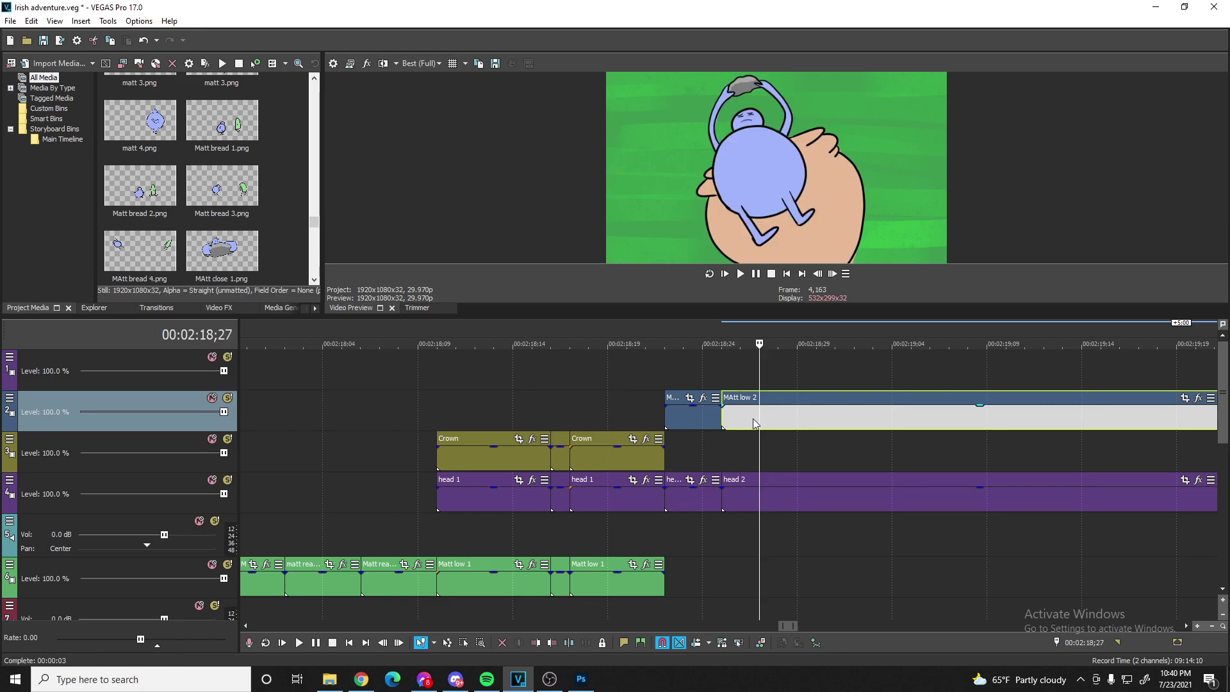
{"action": "key", "text": "Delete"}
- Place the Matt low 1 frame on the second track directly after the shortened MAtt close 1 event
{"action": "left_click_drag", "start_coordinate": [1229, 384], "coordinate": [765, 413]}
{"action": "key", "text": "Right"}
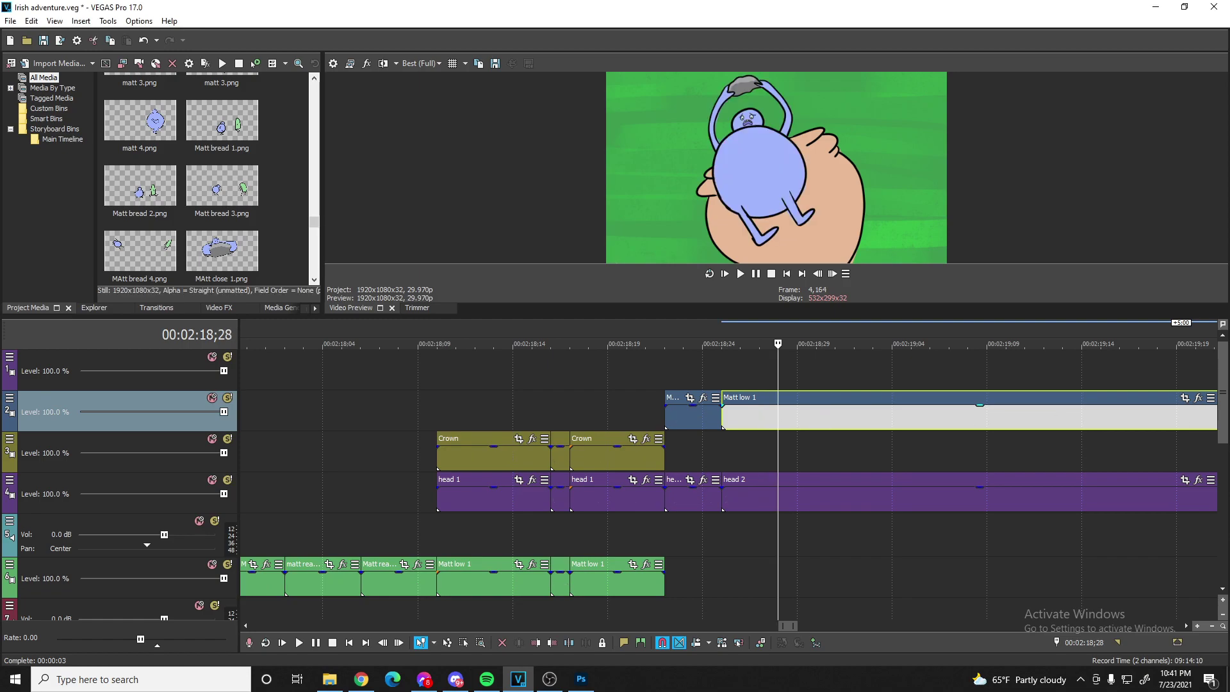
{"action": "key", "text": "alt+Tab"}
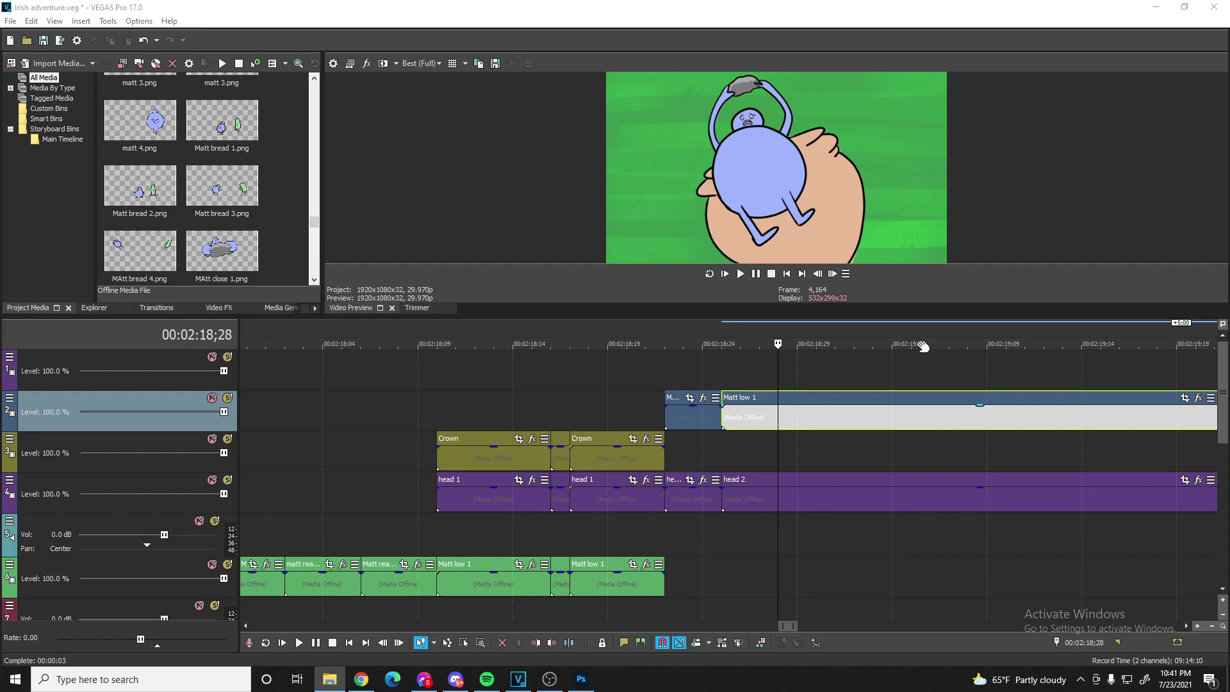
- Relink the missing Matt low 1.png to Matt low 1 open in the Matt rock folder
{"action": "left_click", "coordinate": [691, 398]}
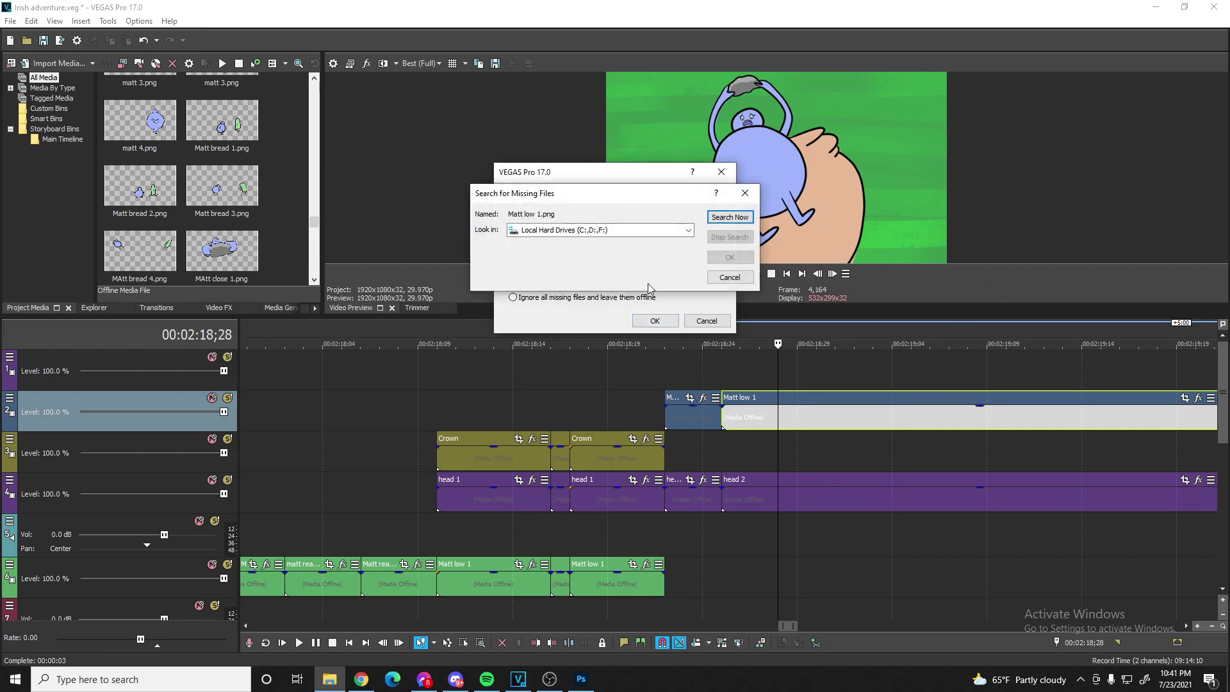
{"action": "left_click", "coordinate": [726, 217]}
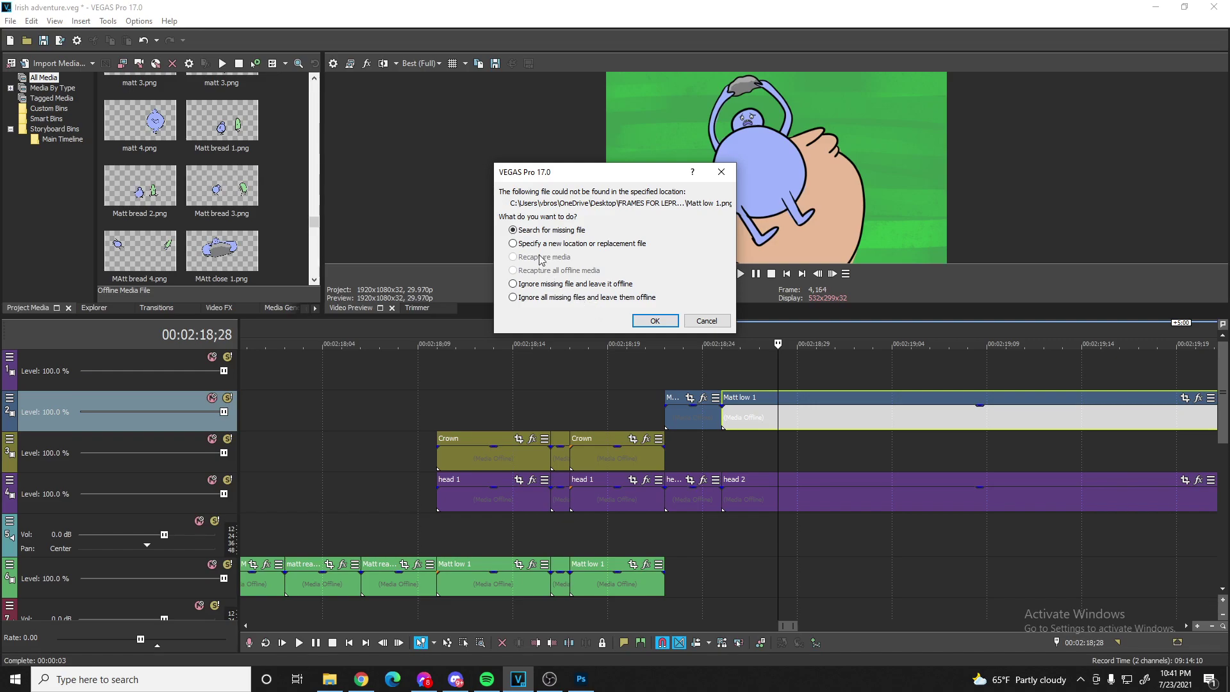
{"action": "left_click", "coordinate": [652, 320]}
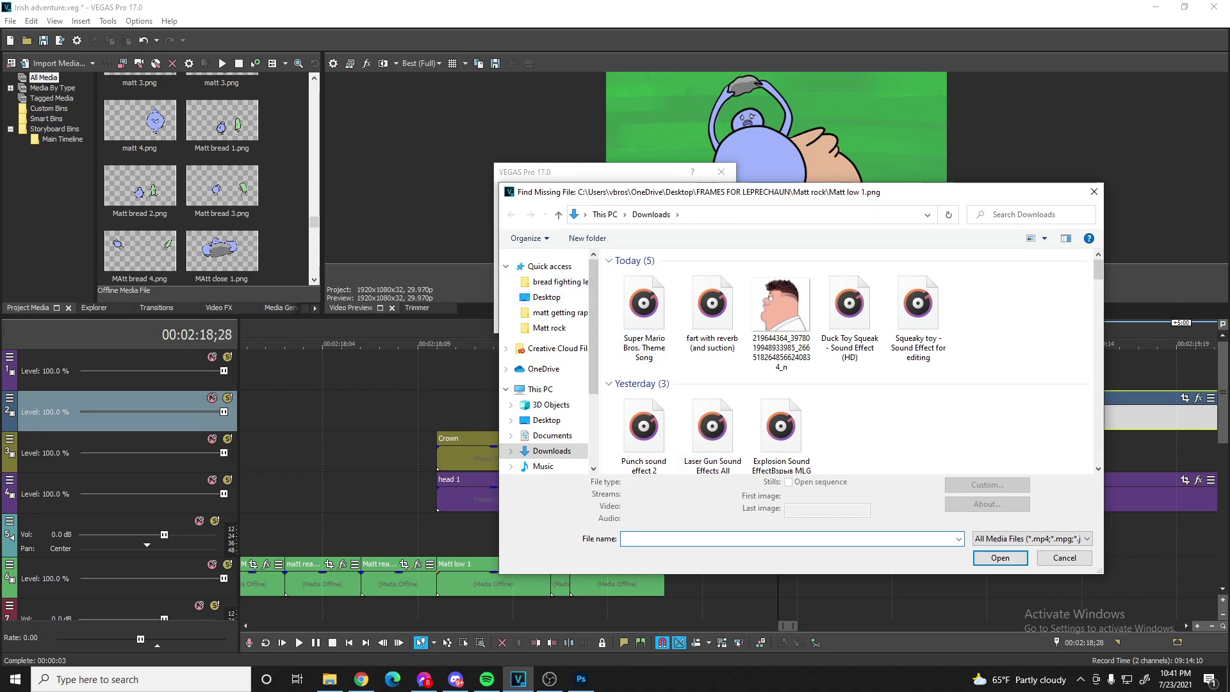
{"action": "key", "text": "super+e"}
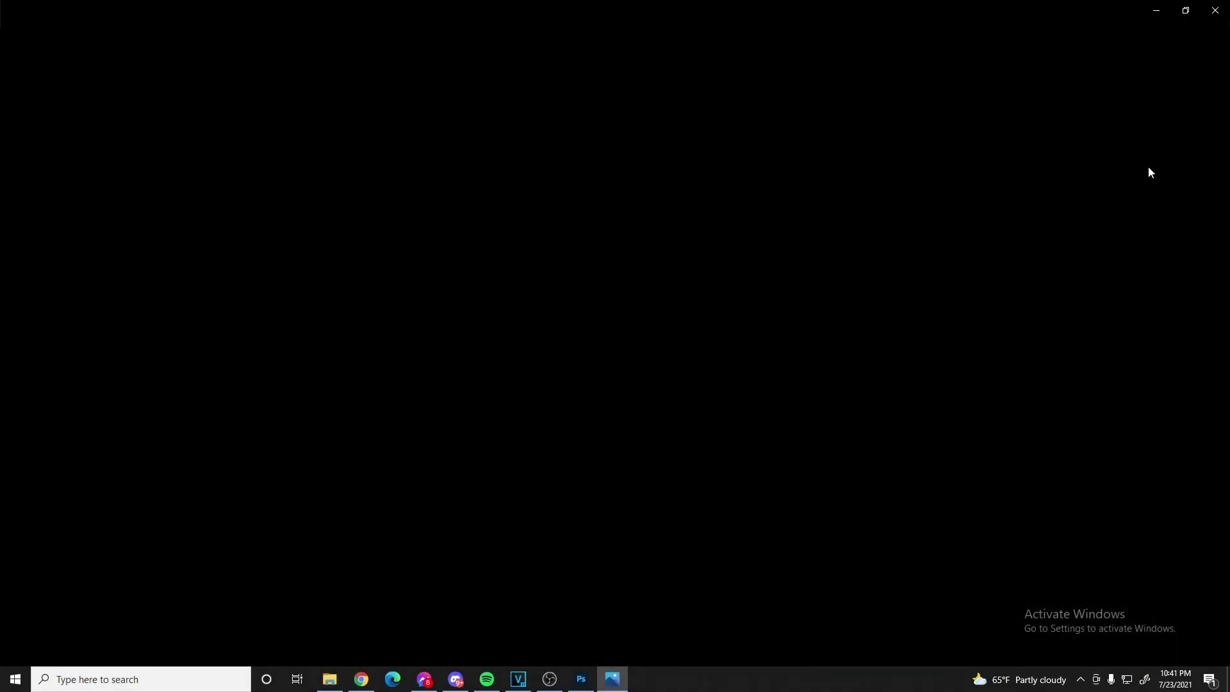
{"action": "left_click", "coordinate": [1213, 7]}
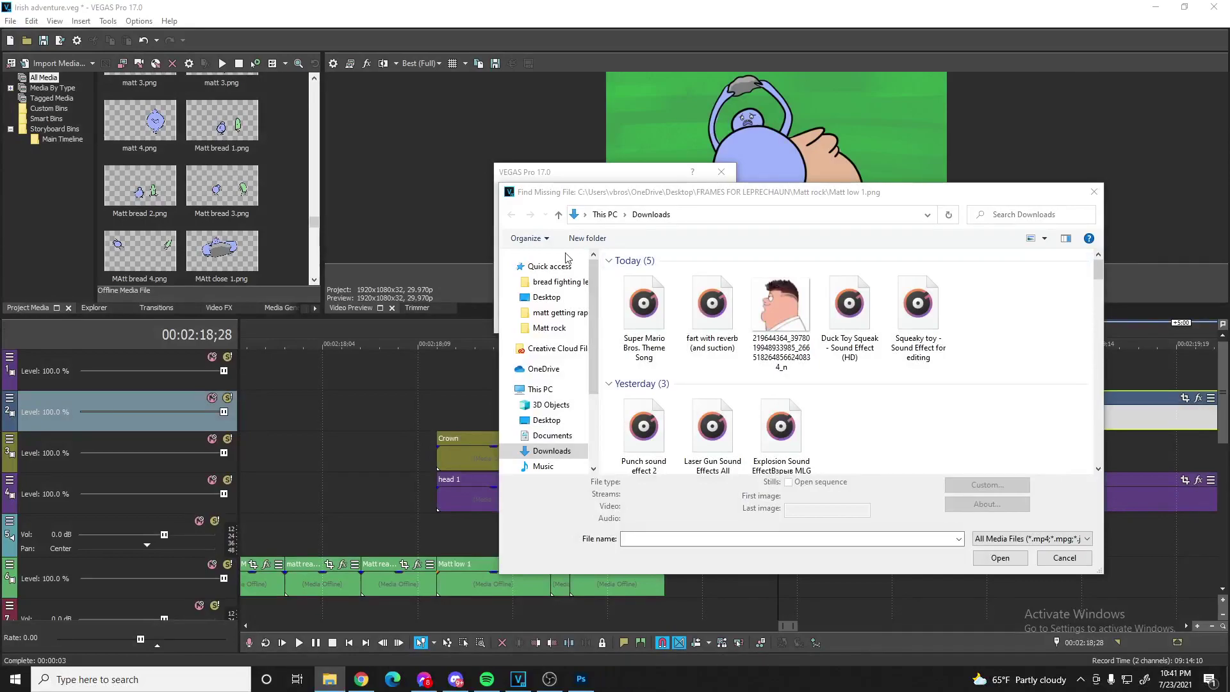
{"action": "left_click", "coordinate": [549, 328]}
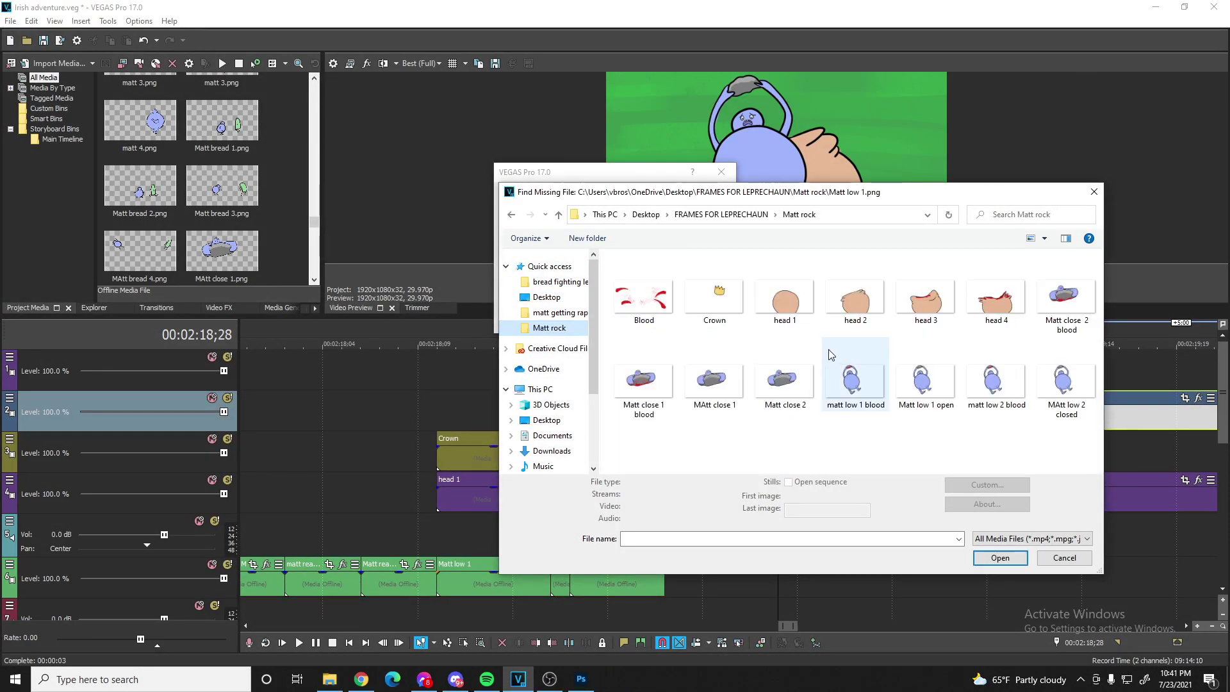
{"action": "double_click", "coordinate": [935, 363]}
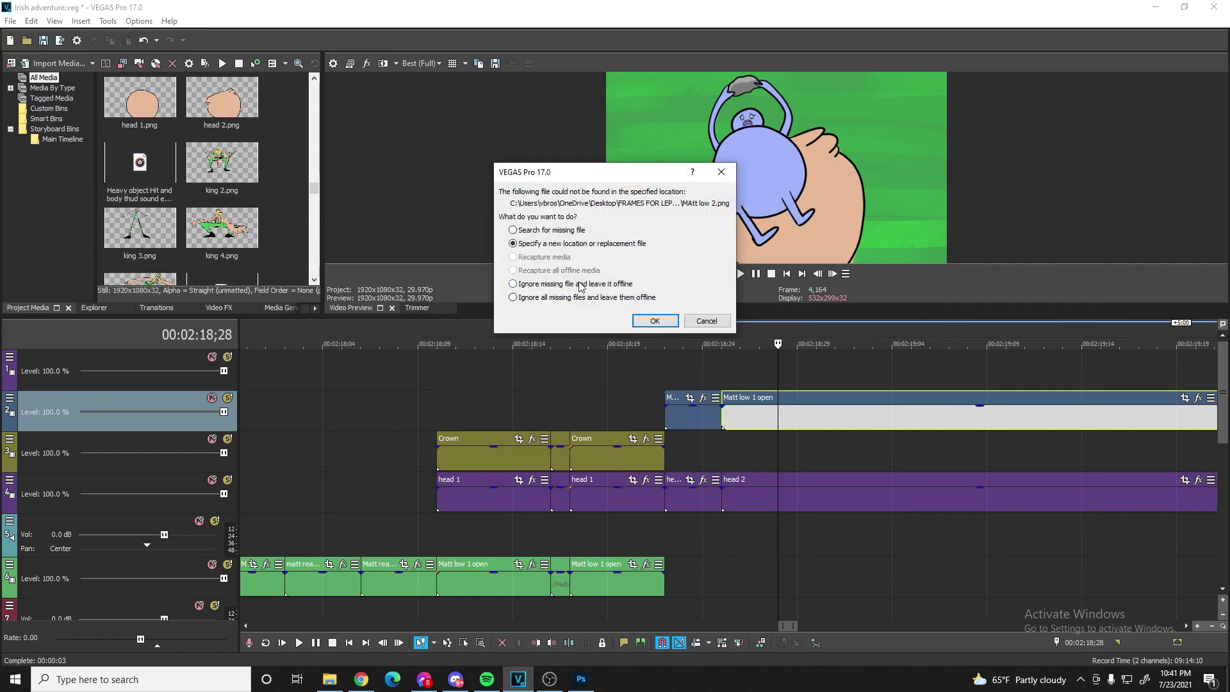
- Relink the missing MAtt low 2.png to MAtt low 2 closed in the Matt rock folder
{"action": "left_click", "coordinate": [669, 320]}
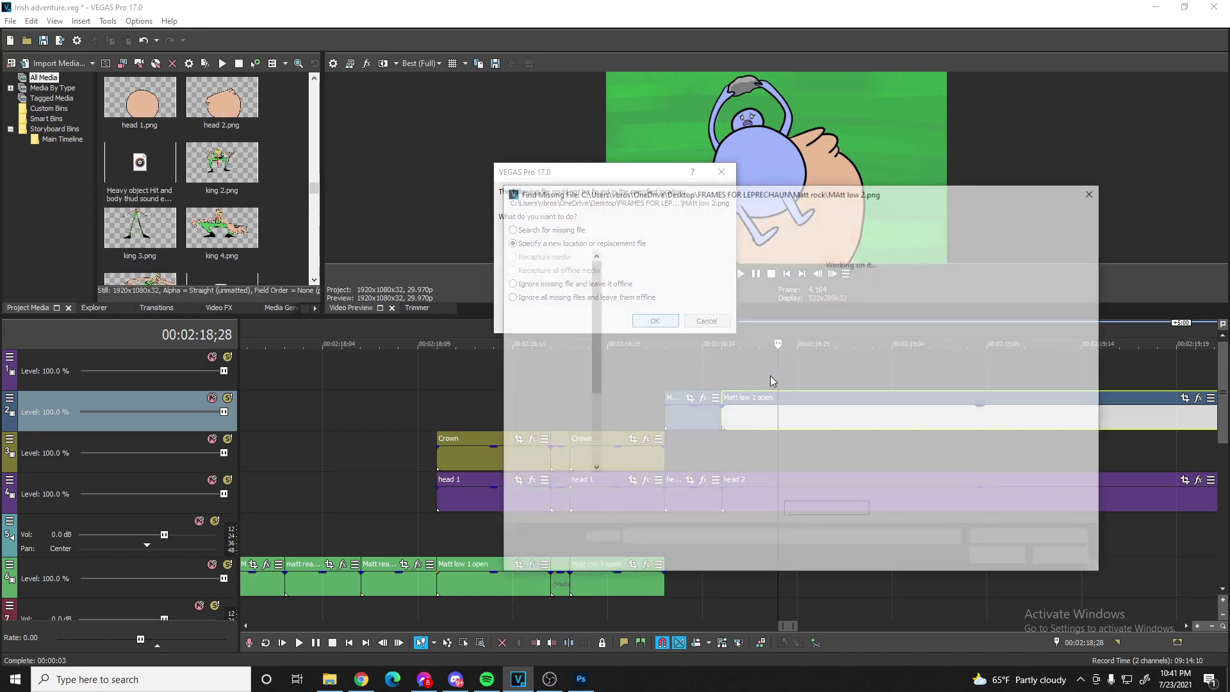
{"action": "left_click", "coordinate": [1044, 388]}
{"action": "left_click", "coordinate": [1024, 562]}
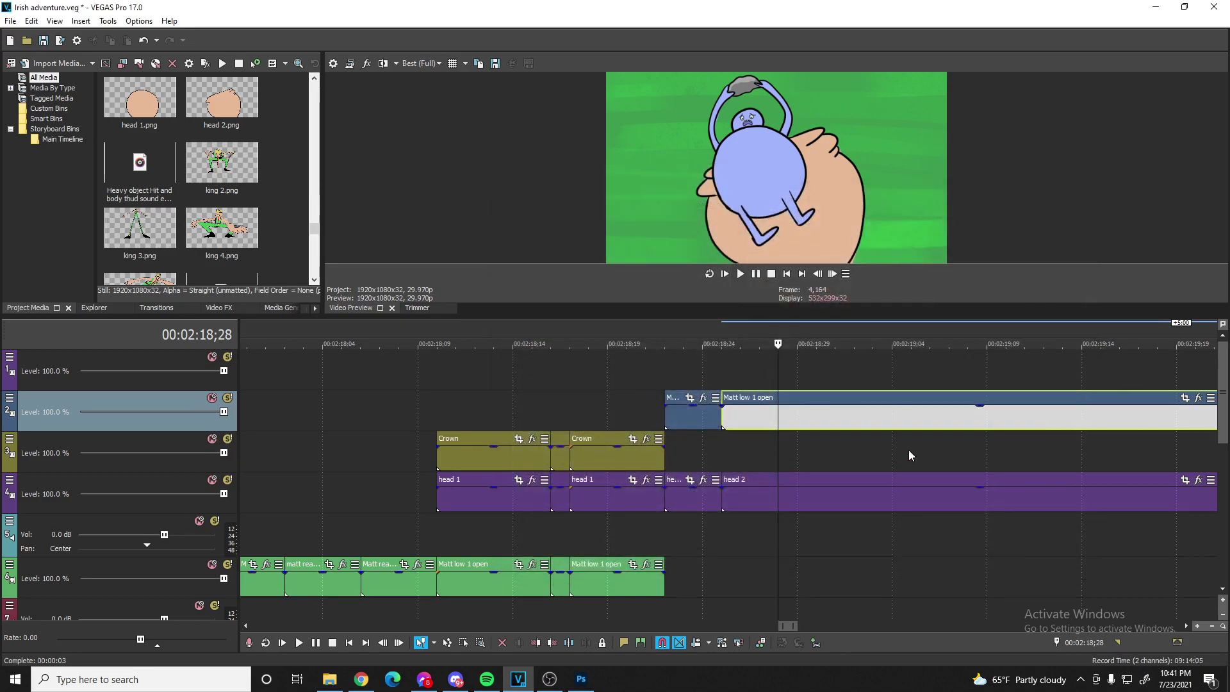
- Play back the rock hit from the MAtt close 1 event into Matt low 1 open
{"action": "left_click", "coordinate": [675, 365]}
{"action": "left_click", "coordinate": [739, 273]}
{"action": "left_click", "coordinate": [756, 273]}
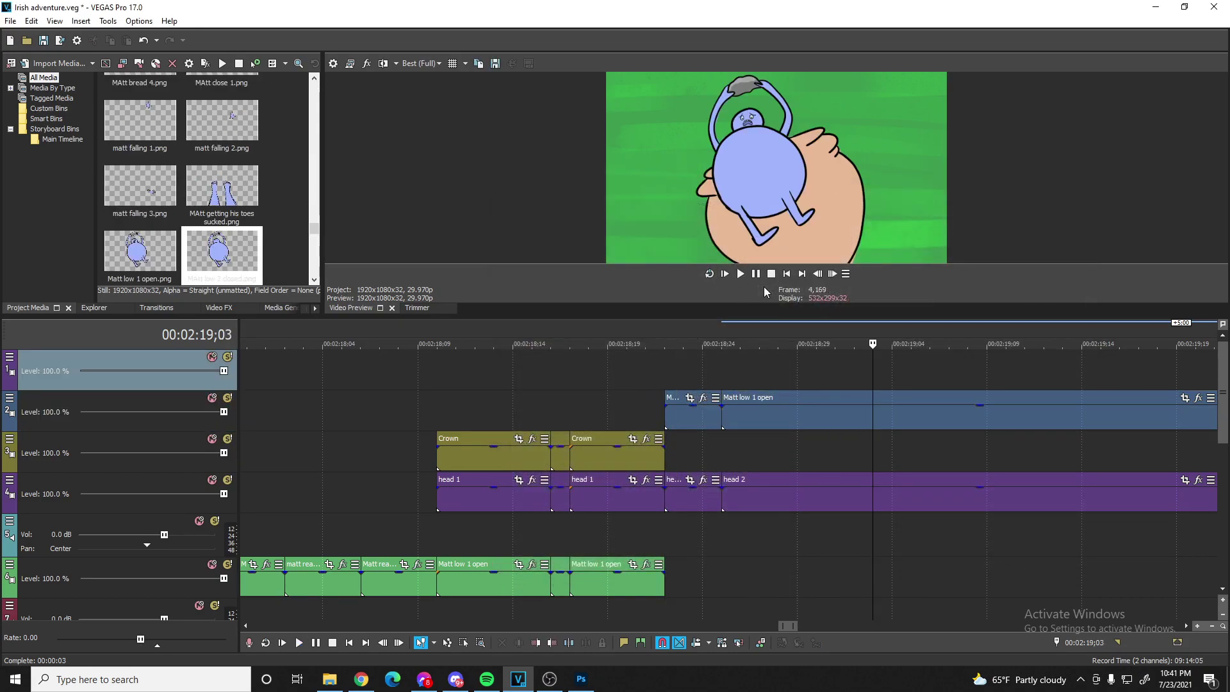
- Swap the layering after 00:02:18;22 by putting the head 2 events on the third track and the Matt events beneath them on the fourth
{"action": "left_click", "coordinate": [740, 415]}
{"action": "left_click", "coordinate": [698, 418]}
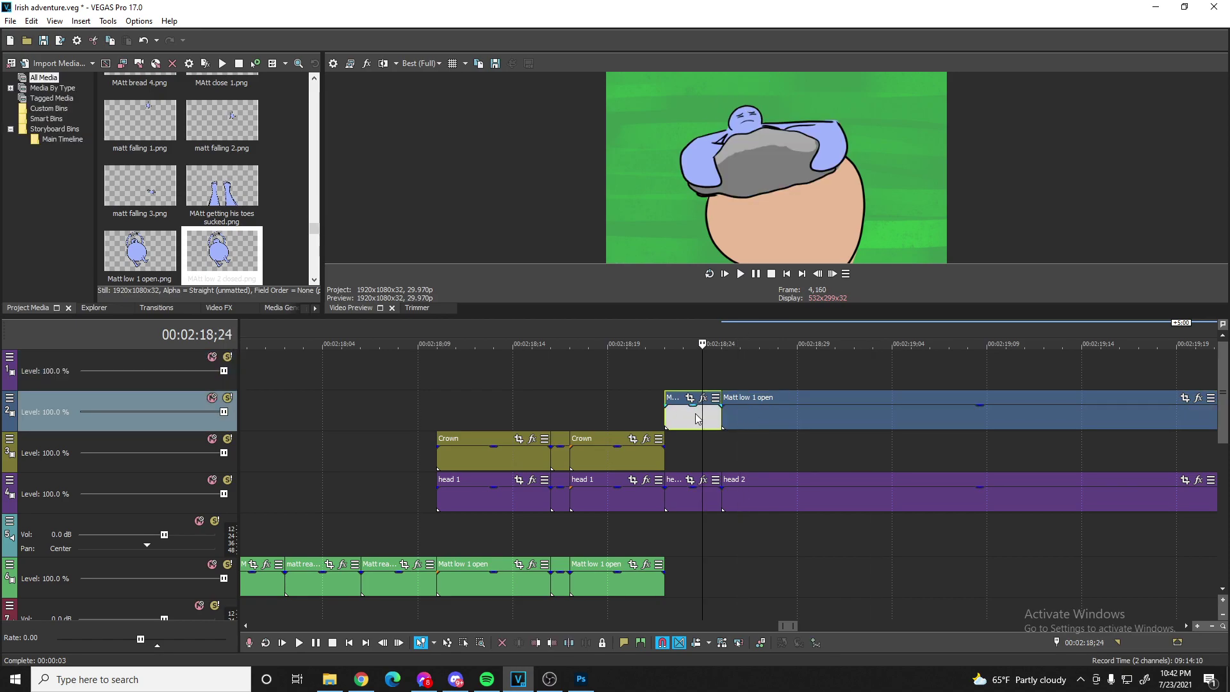
{"action": "left_click", "coordinate": [736, 417]}
{"action": "left_click", "coordinate": [668, 420]}
{"action": "left_click", "coordinate": [754, 418], "text": "ctrl"}
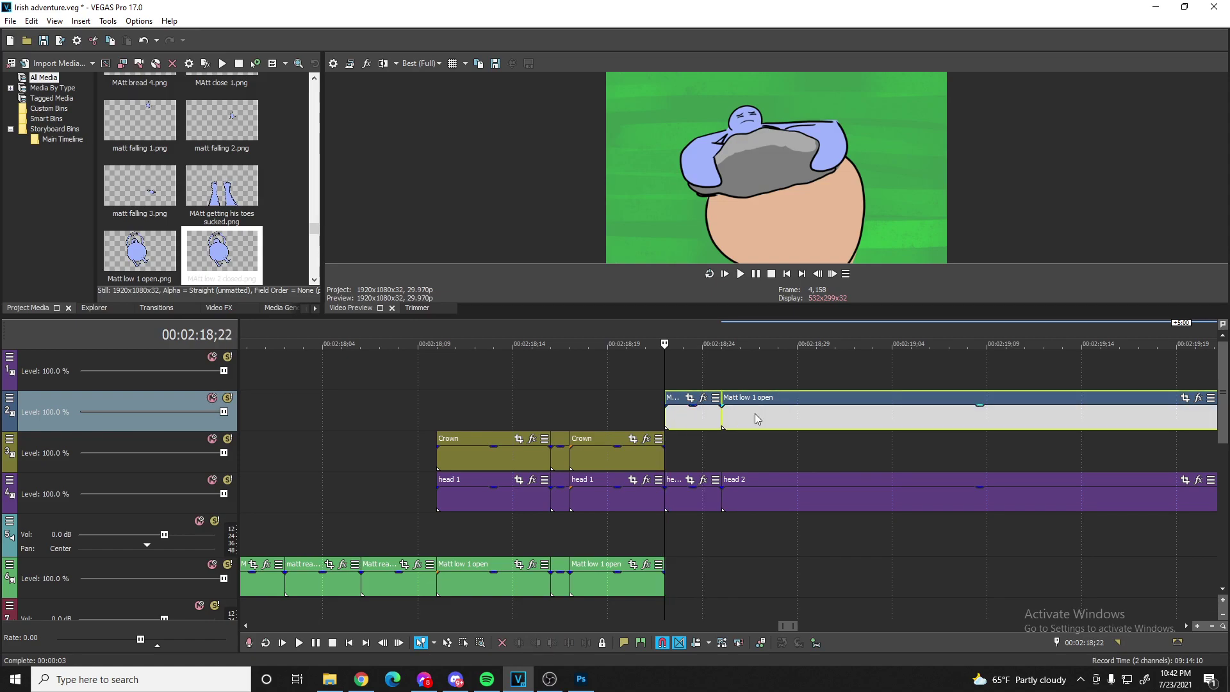
{"action": "key", "text": "Delete"}
{"action": "left_click", "coordinate": [687, 488]}
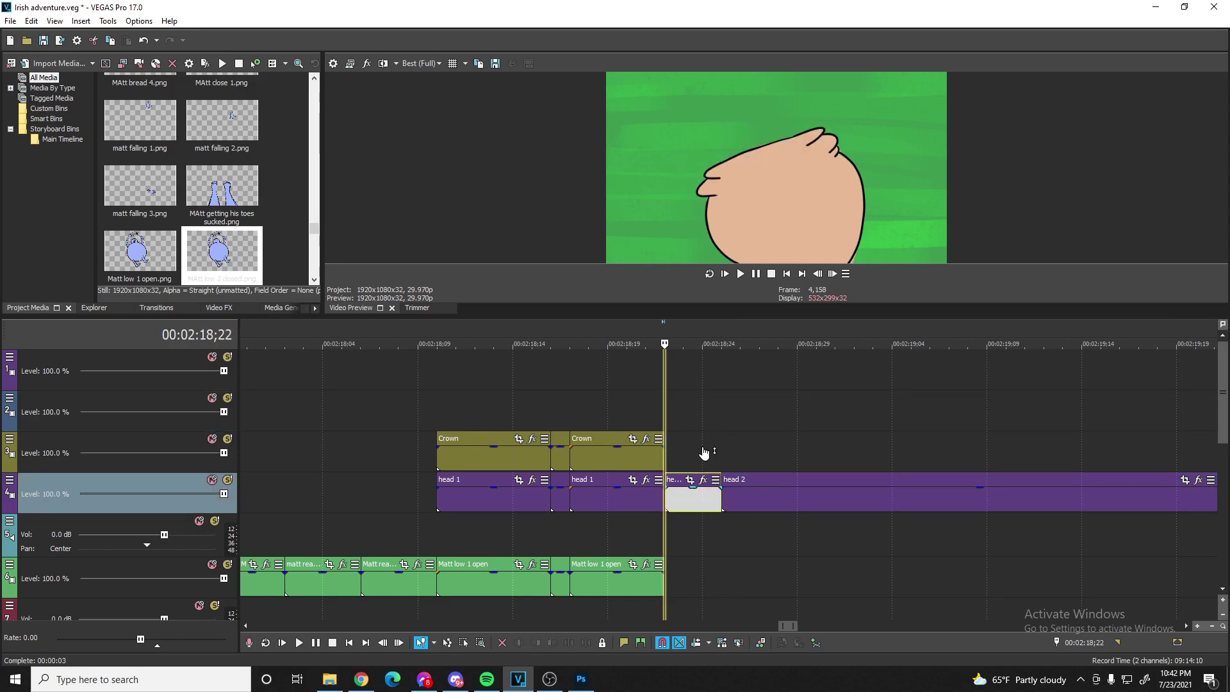
{"action": "key", "text": "ctrl+z"}
{"action": "left_click", "coordinate": [735, 459]}
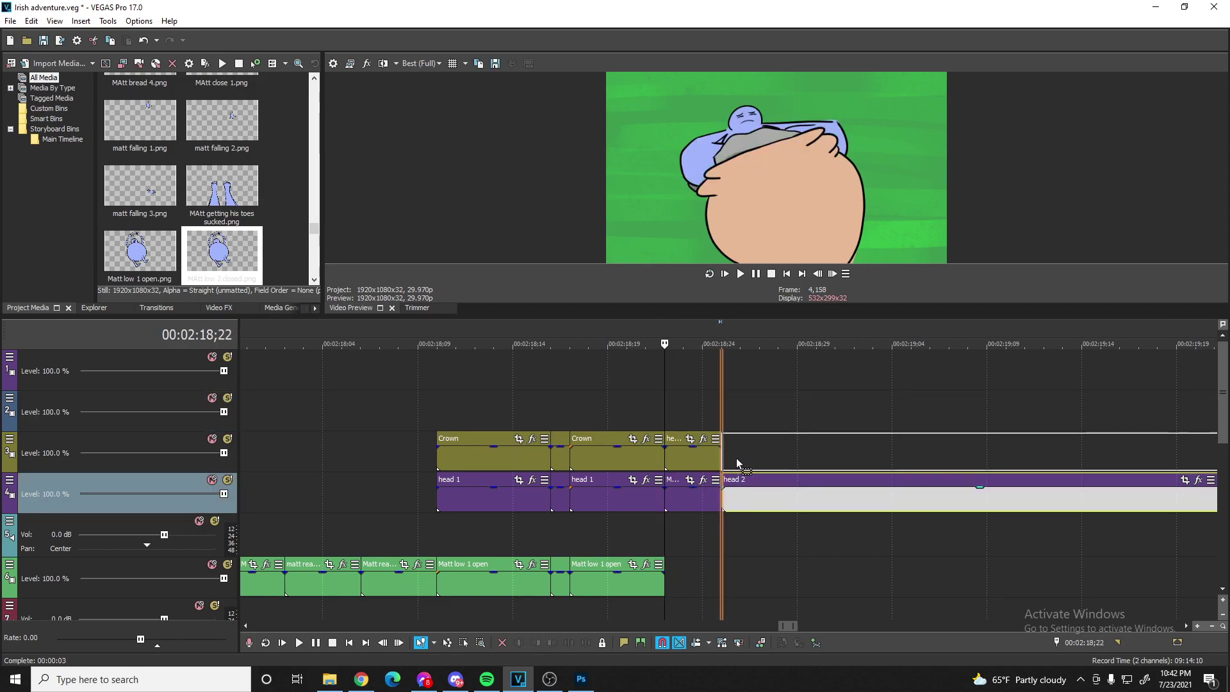
{"action": "left_click", "coordinate": [679, 458]}
- Play back the rock hit from 00:02:18;22 to check the head layered over Matt
{"action": "left_click", "coordinate": [645, 410]}
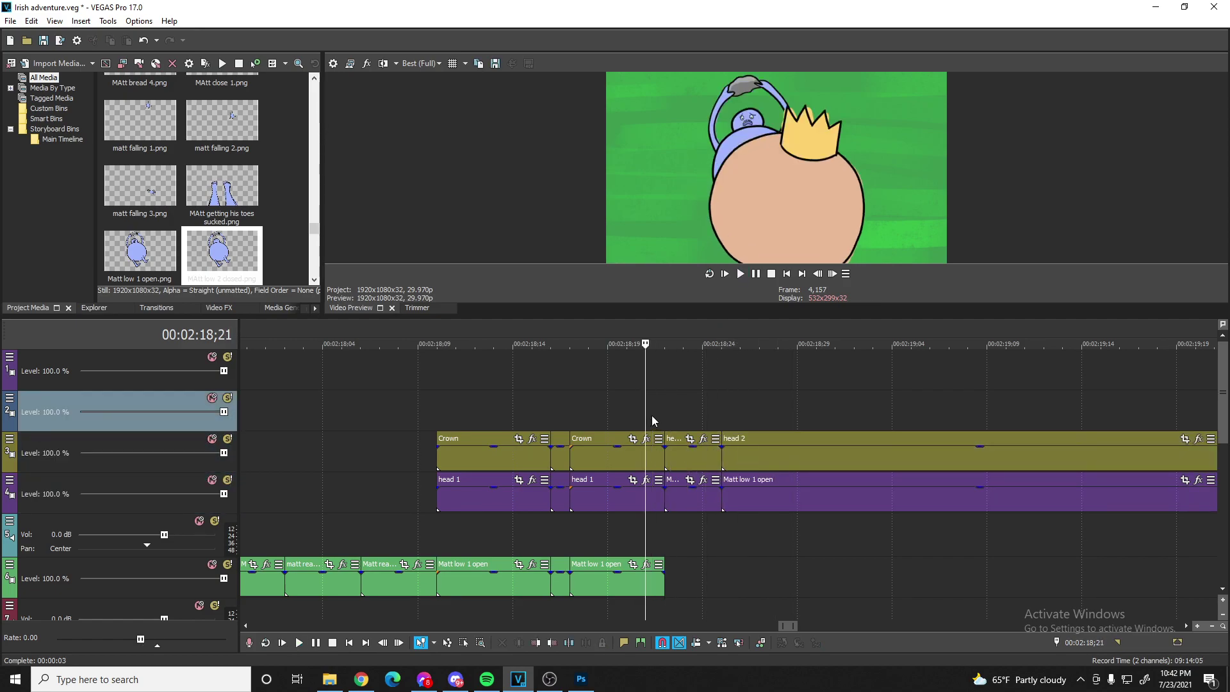
{"action": "left_click", "coordinate": [671, 410]}
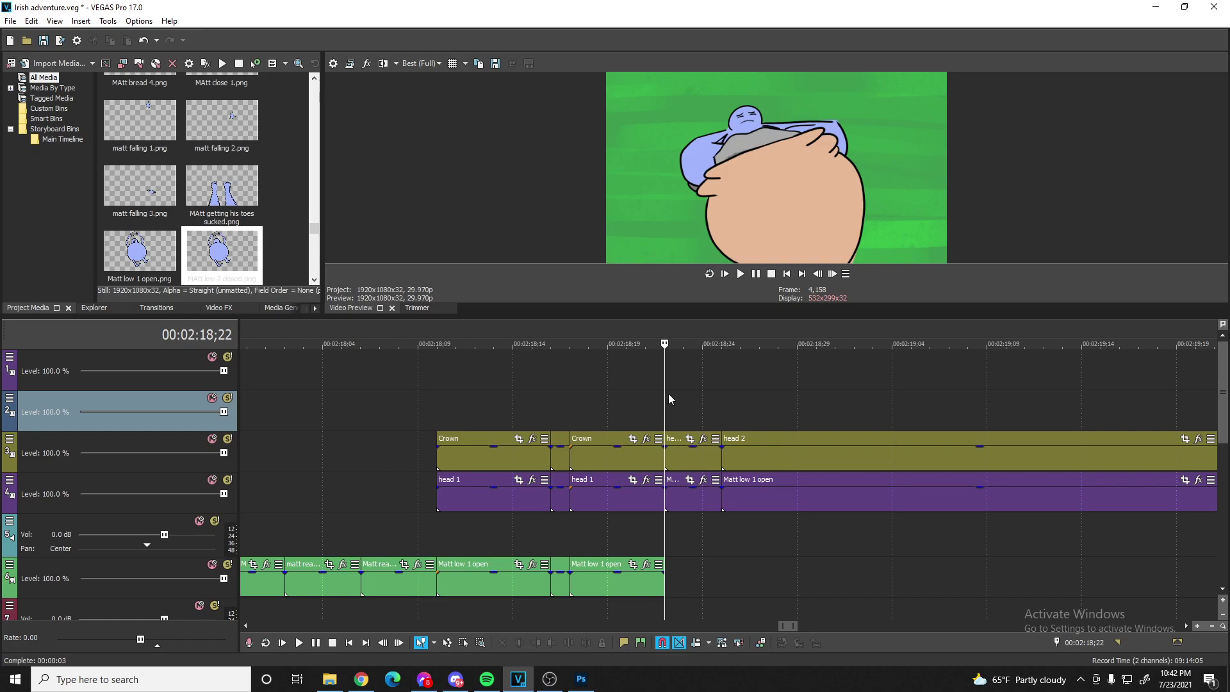
{"action": "left_click", "coordinate": [740, 273]}
{"action": "left_click", "coordinate": [762, 274]}
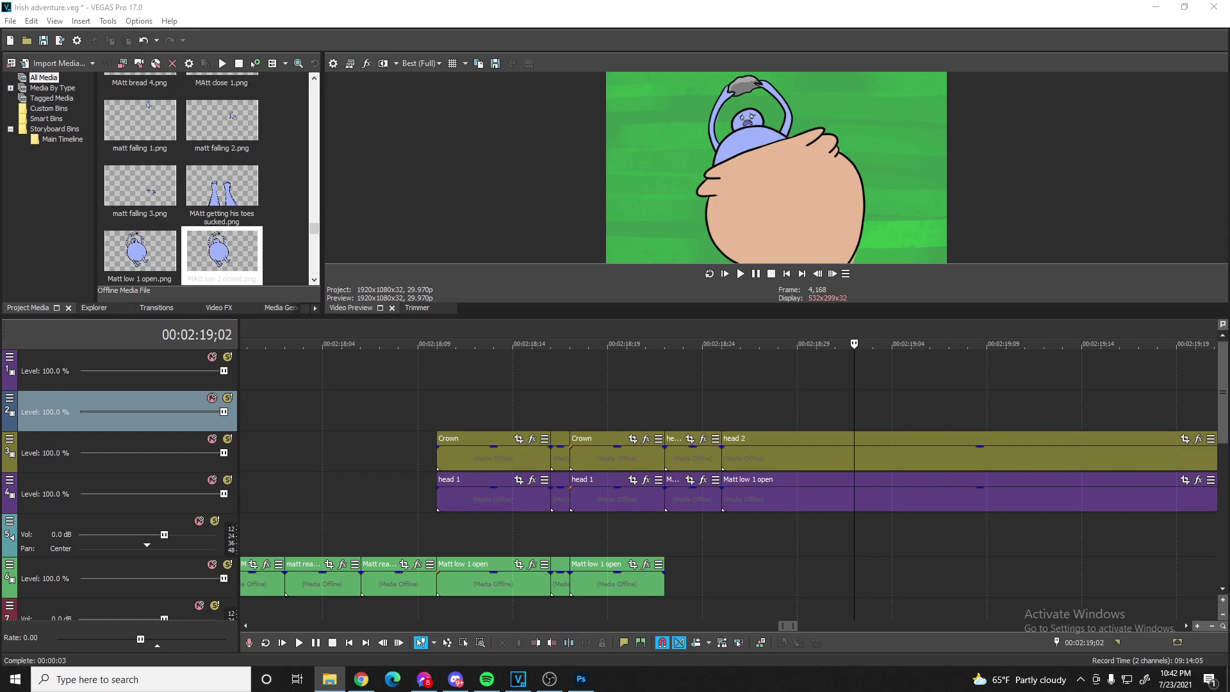
- Return the Matt events to the second track and the head 2 events to the fourth, and replay the hit
{"action": "left_click_drag", "start_coordinate": [688, 492], "coordinate": [683, 410]}
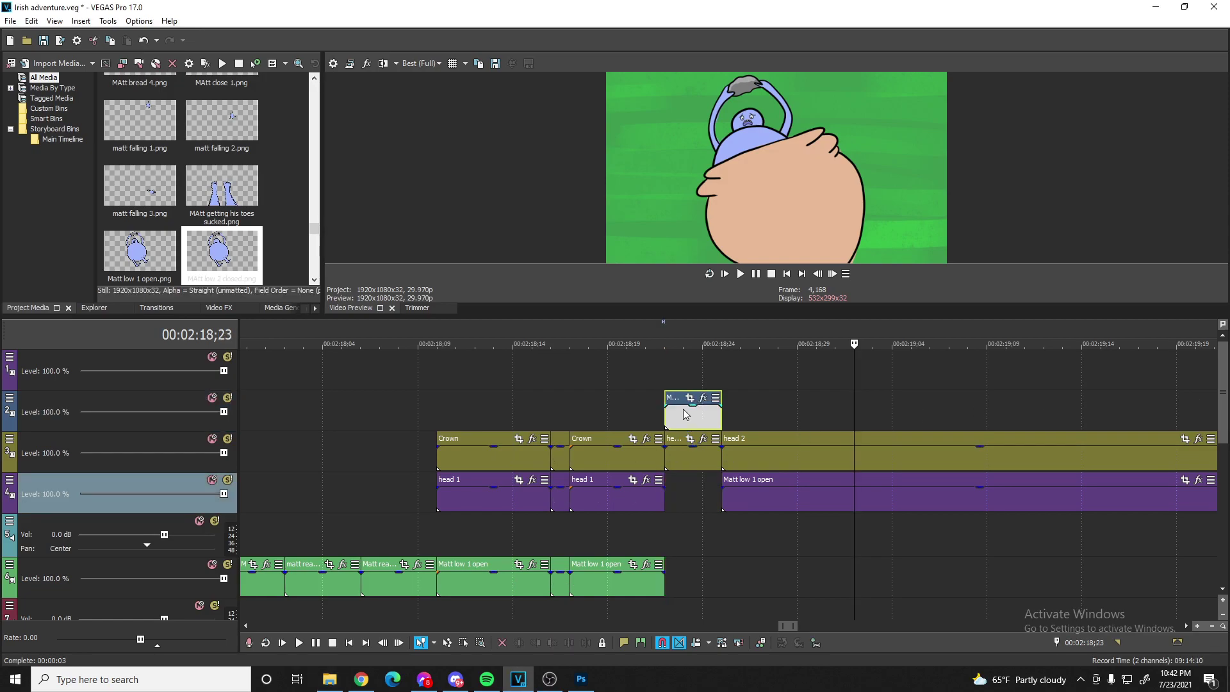
{"action": "left_click", "coordinate": [684, 412]}
{"action": "left_click_drag", "start_coordinate": [753, 501], "coordinate": [724, 417]}
{"action": "left_click_drag", "start_coordinate": [688, 456], "coordinate": [687, 489]}
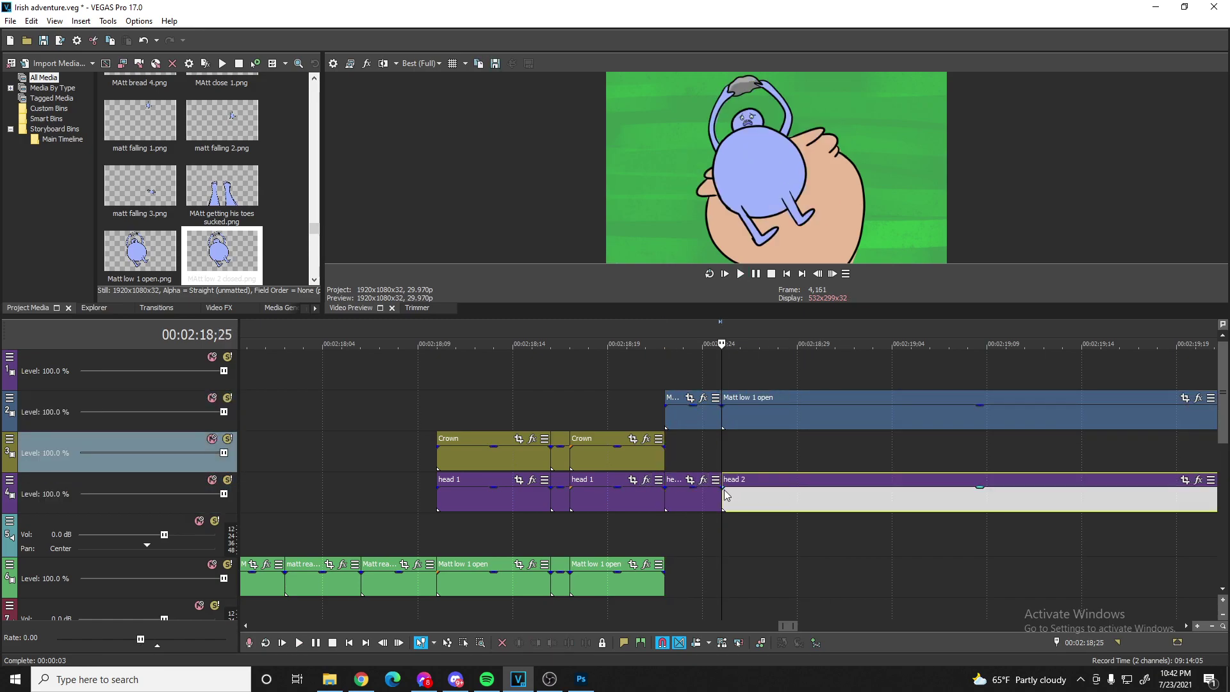
{"action": "left_click", "coordinate": [667, 416]}
{"action": "key", "text": "space"}
{"action": "key", "text": "space"}
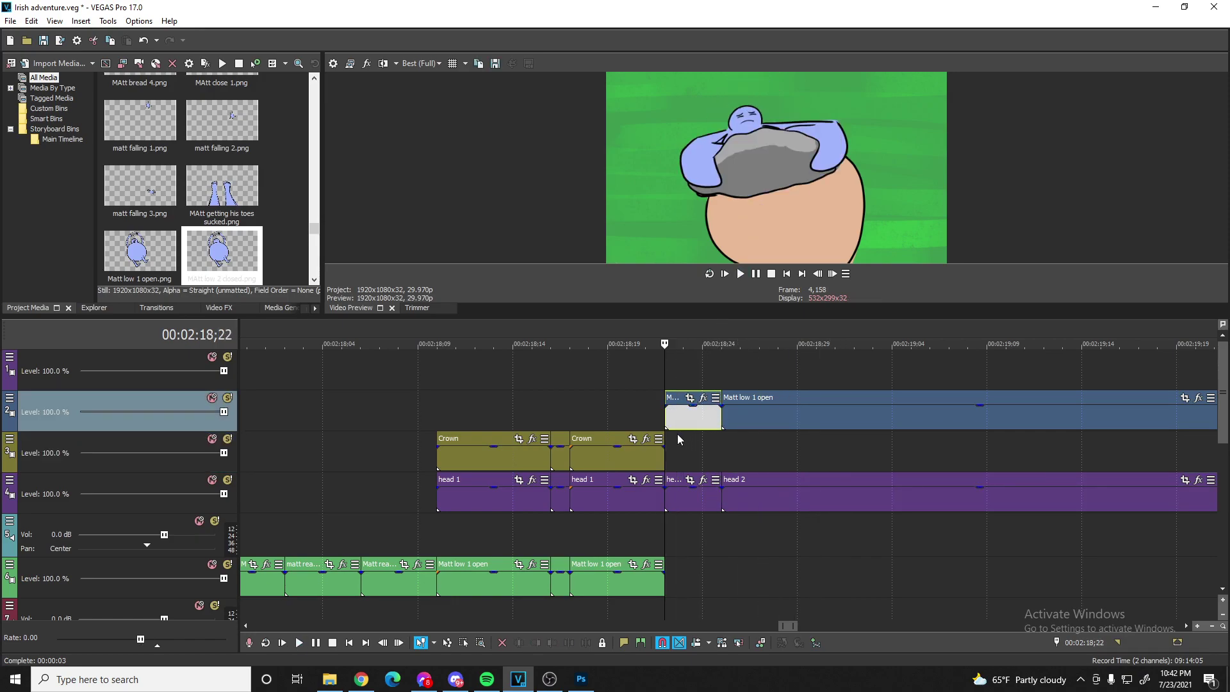
- Trim the Matt low 1 open event on the second track to end at 00:02:19;00
{"action": "scroll", "coordinate": [705, 426], "scroll_direction": "down", "scroll_amount": 5}
{"action": "left_click", "coordinate": [757, 414]}
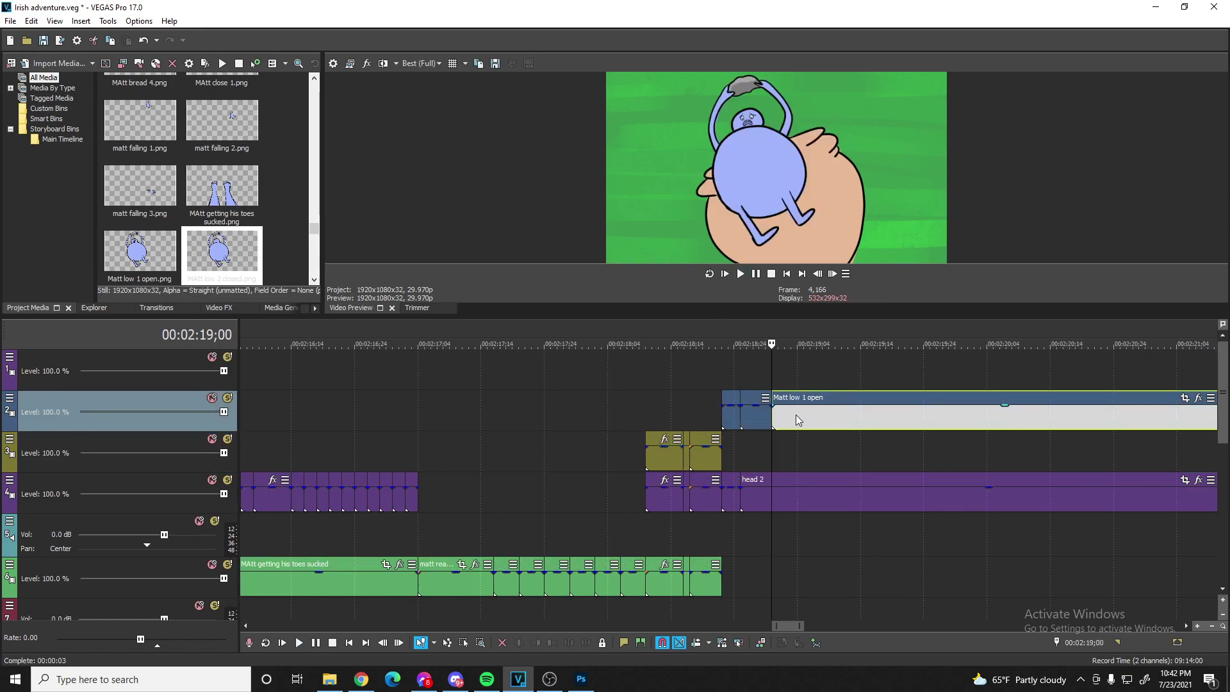
{"action": "key", "text": "s"}
{"action": "key", "text": "Delete"}
{"action": "left_click", "coordinate": [754, 422]}
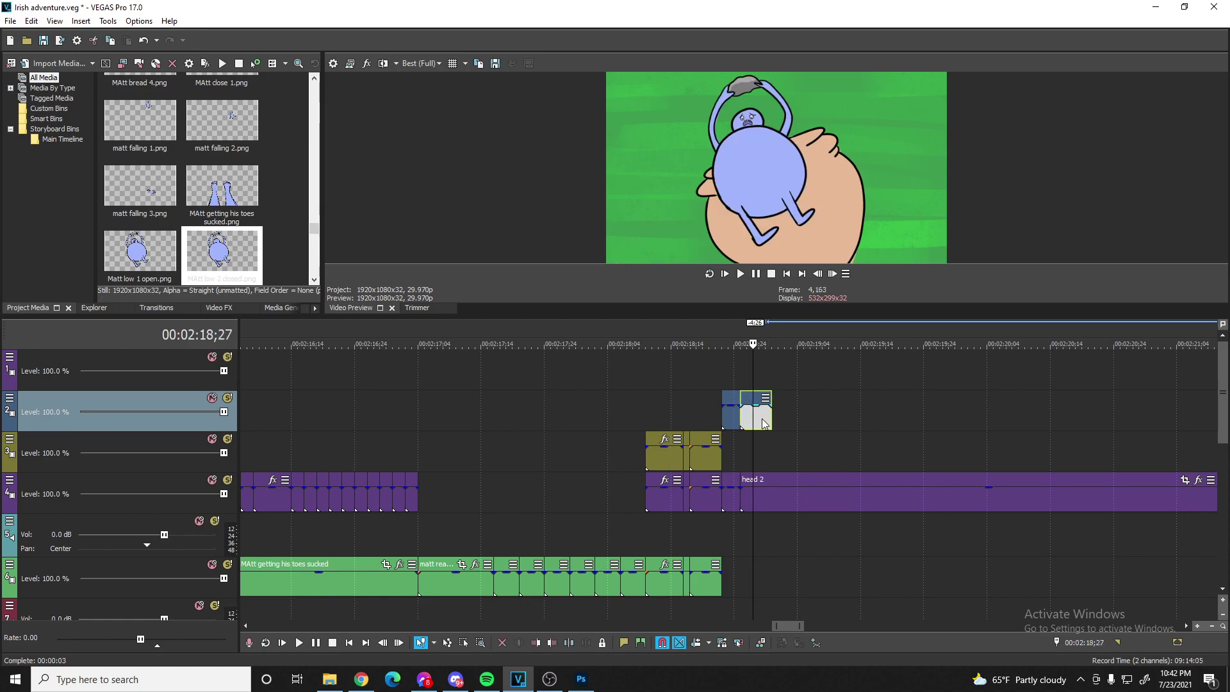
- Split head 2 at 00:02:19;00 and swap its first part with Matt low 1 open, placing the head on the second track
{"action": "left_click", "coordinate": [765, 506]}
{"action": "key", "text": "s"}
{"action": "left_click", "coordinate": [756, 422]}
{"action": "key", "text": "Delete"}
{"action": "left_click_drag", "start_coordinate": [754, 493], "coordinate": [757, 423]}
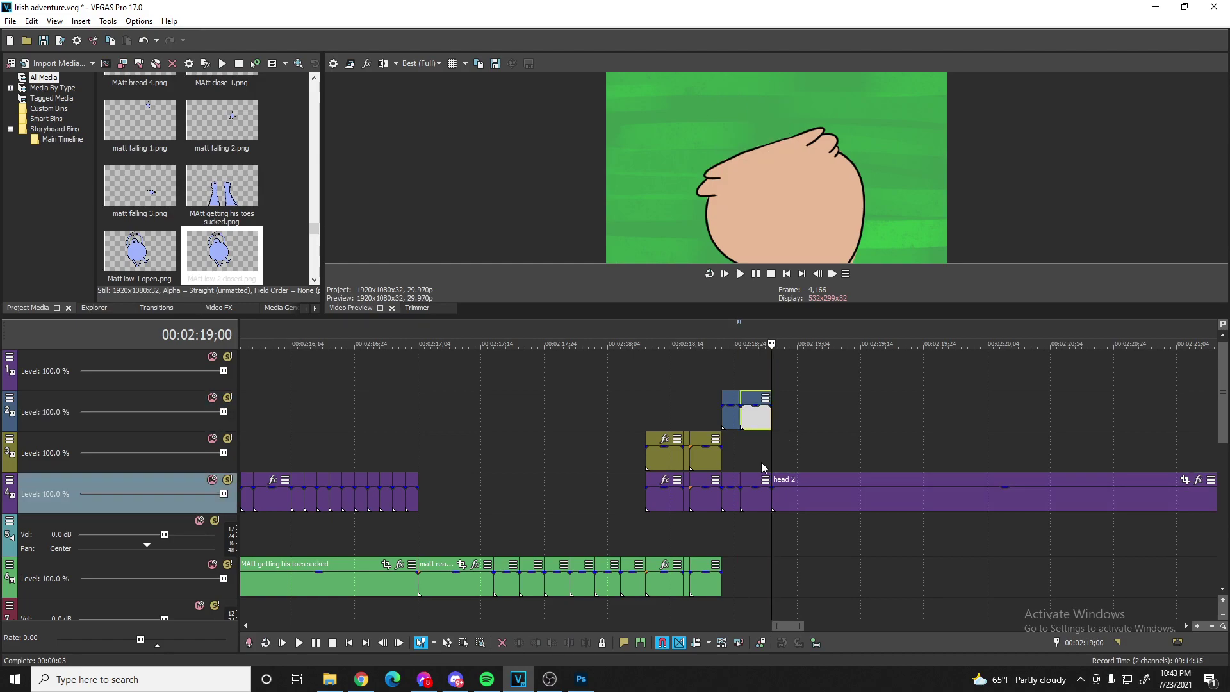
- Split head 2 at 00:02:19;05, trying the cut piece on the second track before returning it to the fourth
{"action": "left_click", "coordinate": [806, 447]}
{"action": "key", "text": "s"}
{"action": "left_click_drag", "start_coordinate": [788, 497], "coordinate": [785, 413]}
{"action": "scroll", "coordinate": [794, 459], "scroll_direction": "up", "scroll_amount": 3}
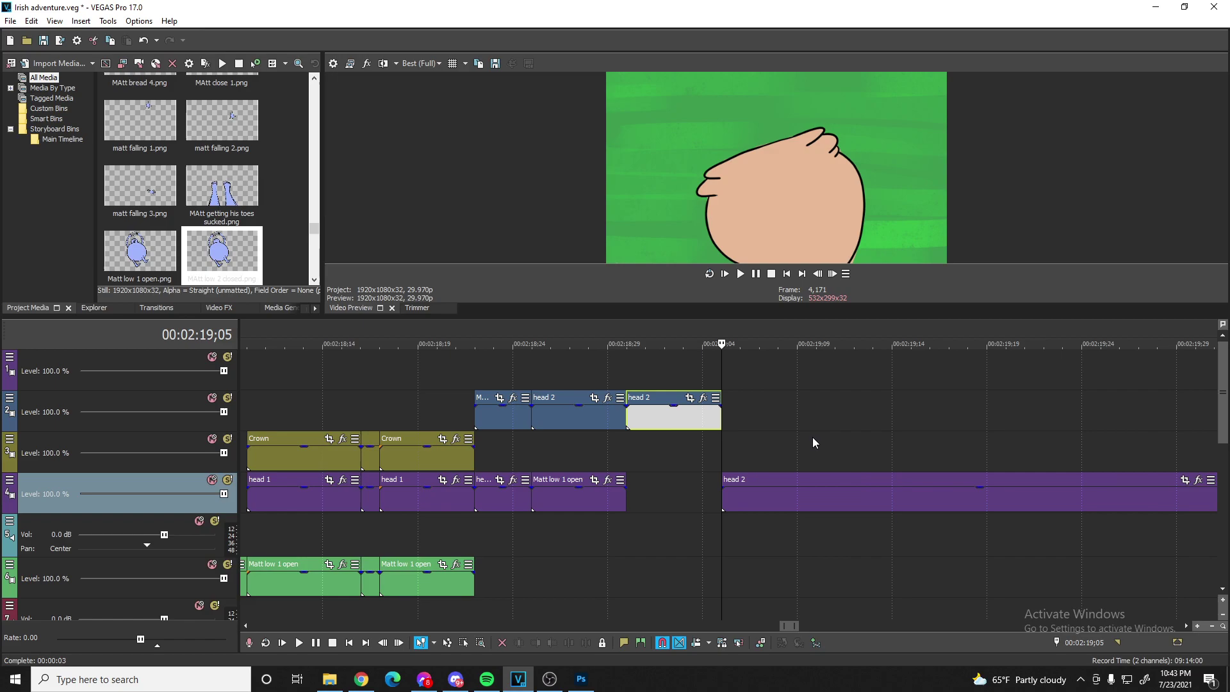
{"action": "left_click_drag", "start_coordinate": [666, 422], "coordinate": [666, 486]}
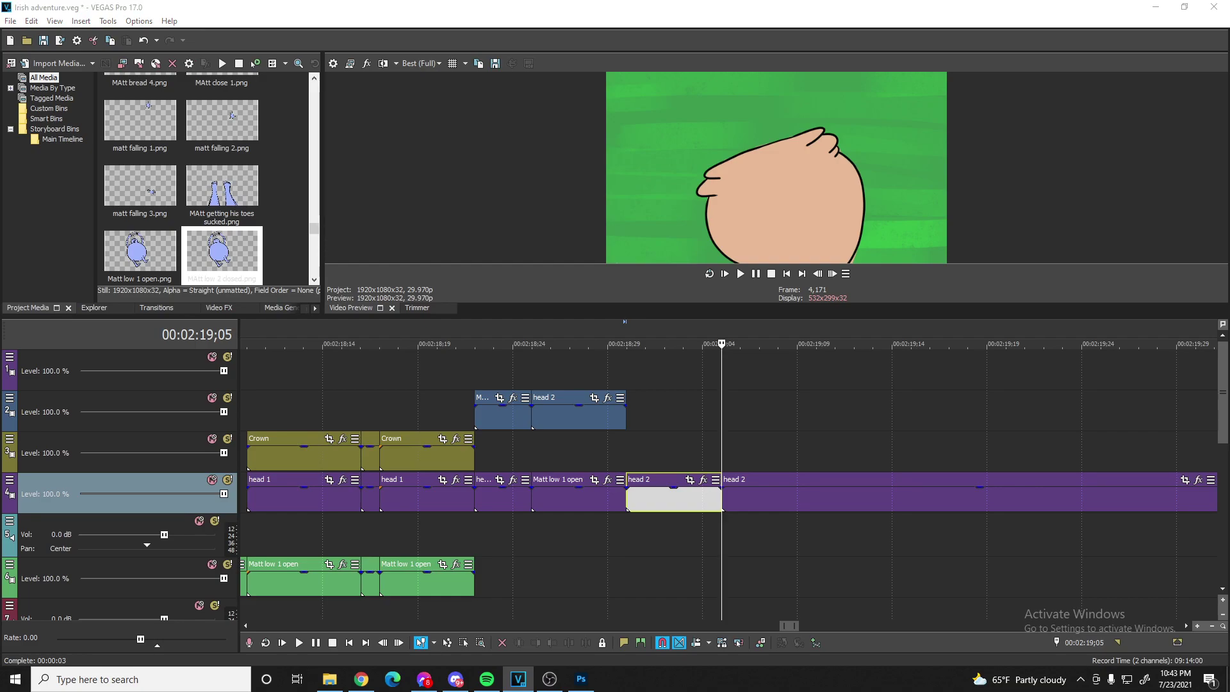
- Place Matt close 2 on the second track directly after head 2 and trim it to end at 00:02:19;05
{"action": "left_click_drag", "start_coordinate": [652, 422], "coordinate": [639, 428]}
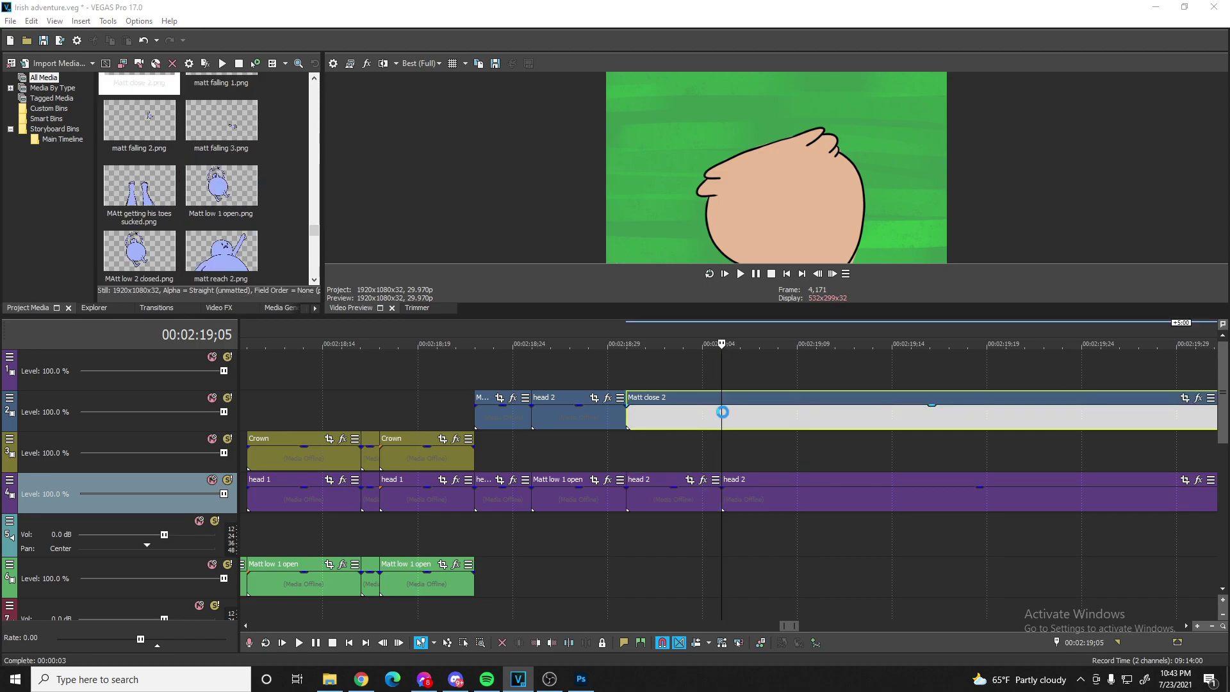
{"action": "left_click", "coordinate": [722, 412]}
{"action": "key", "text": "s"}
{"action": "left_click", "coordinate": [740, 413]}
{"action": "key", "text": "Delete"}
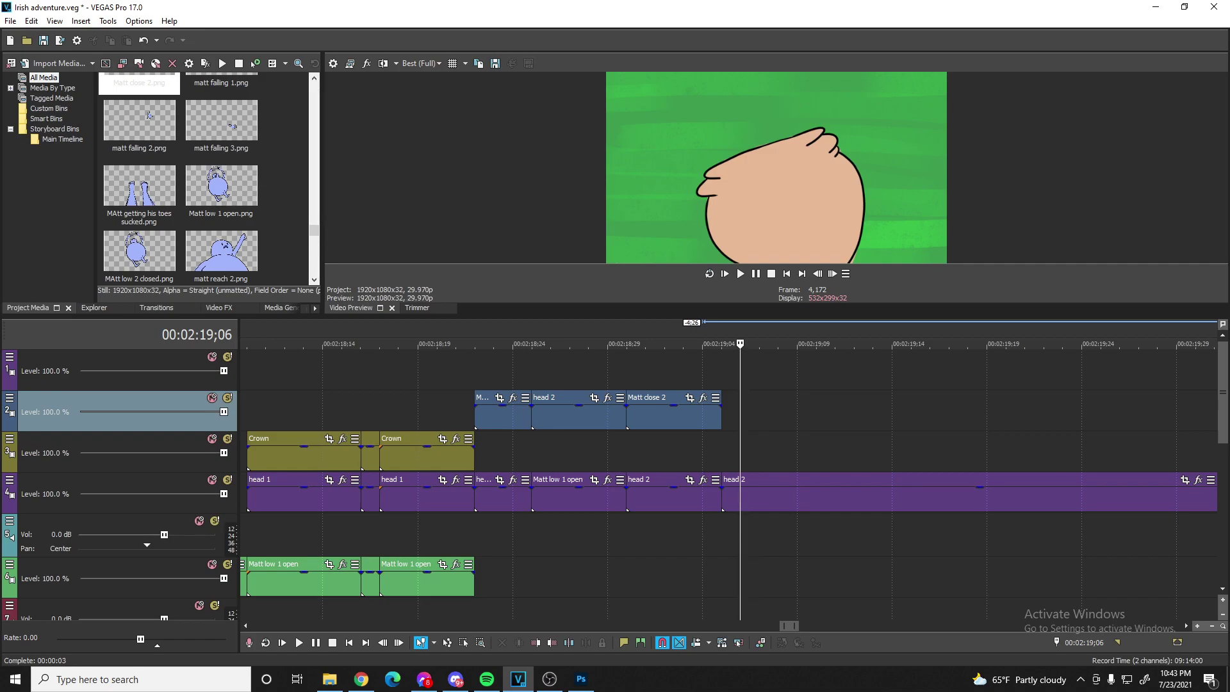
- Trim the last head 2 event on the fourth track to about six frames
{"action": "left_click", "coordinate": [833, 495]}
{"action": "key", "text": "s"}
{"action": "left_click", "coordinate": [890, 494]}
{"action": "key", "text": "Delete"}
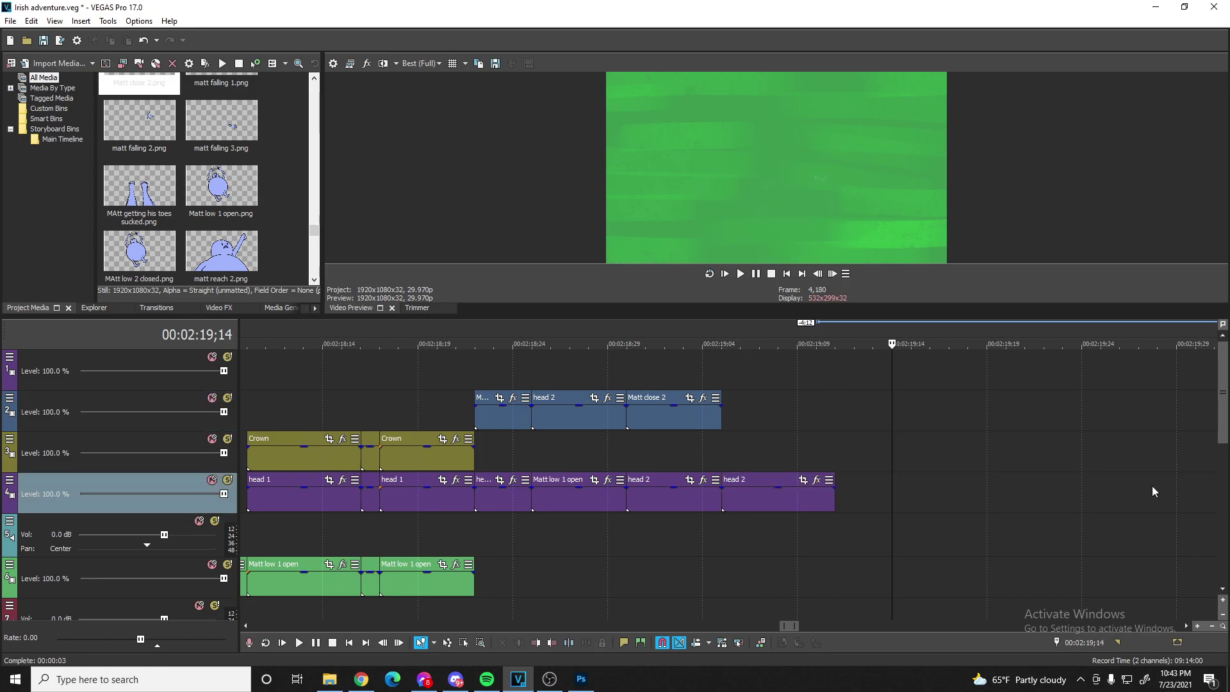
- Add the head 4 frame after the last head 2 event on the fourth track and shorten it to about eight frames
{"action": "left_click_drag", "start_coordinate": [1055, 447], "coordinate": [838, 494]}
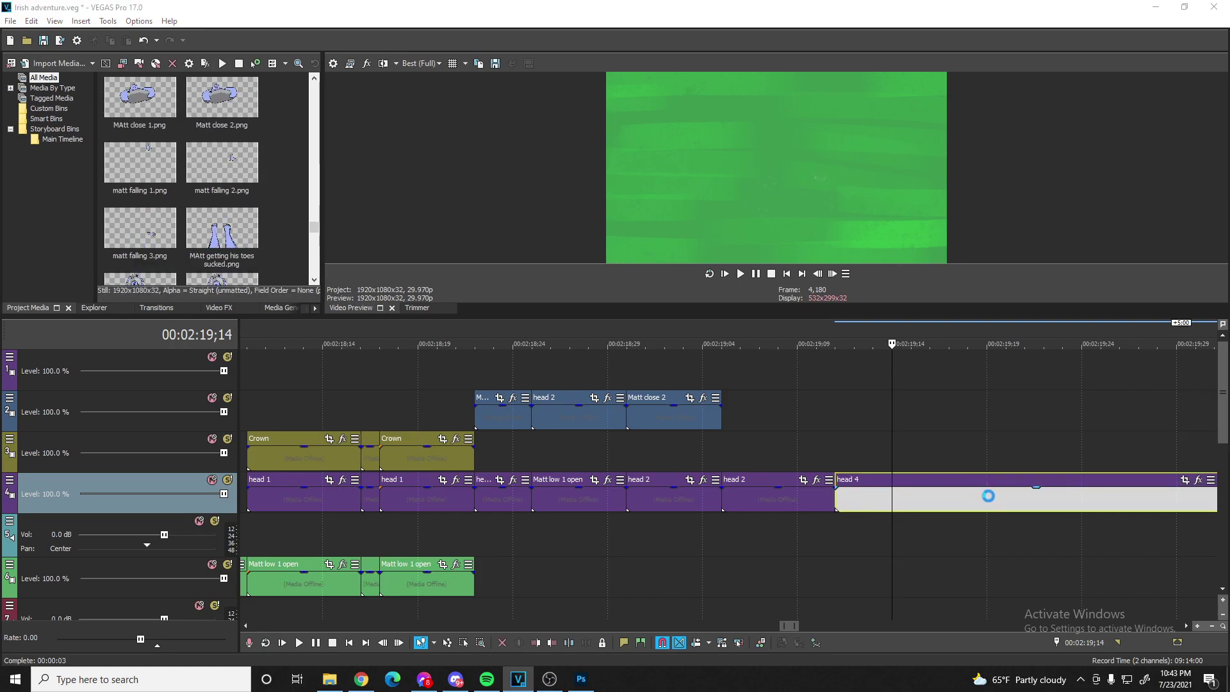
{"action": "left_click", "coordinate": [988, 496]}
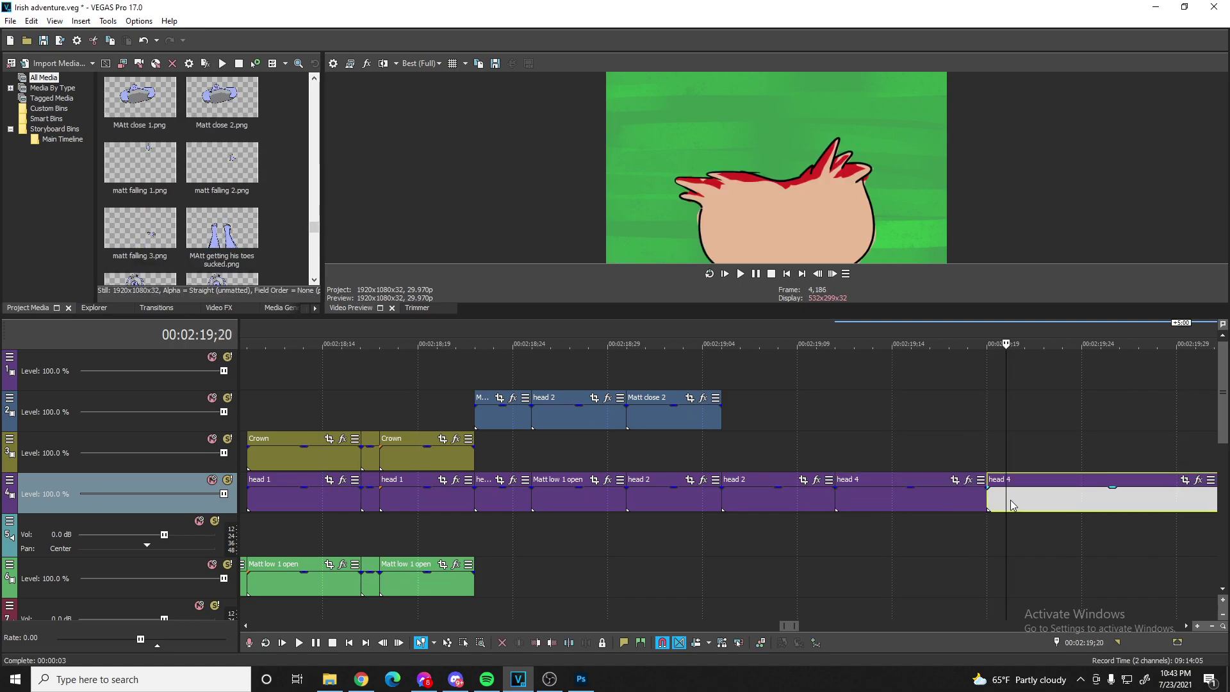
{"action": "key", "text": "ctrl+z"}
{"action": "key", "text": "ctrl+z"}
- Trim head 3, placed after head 2, to end at 00:02:19;17 and move head 4 directly against it
{"action": "left_click", "coordinate": [950, 489]}
{"action": "key", "text": "s"}
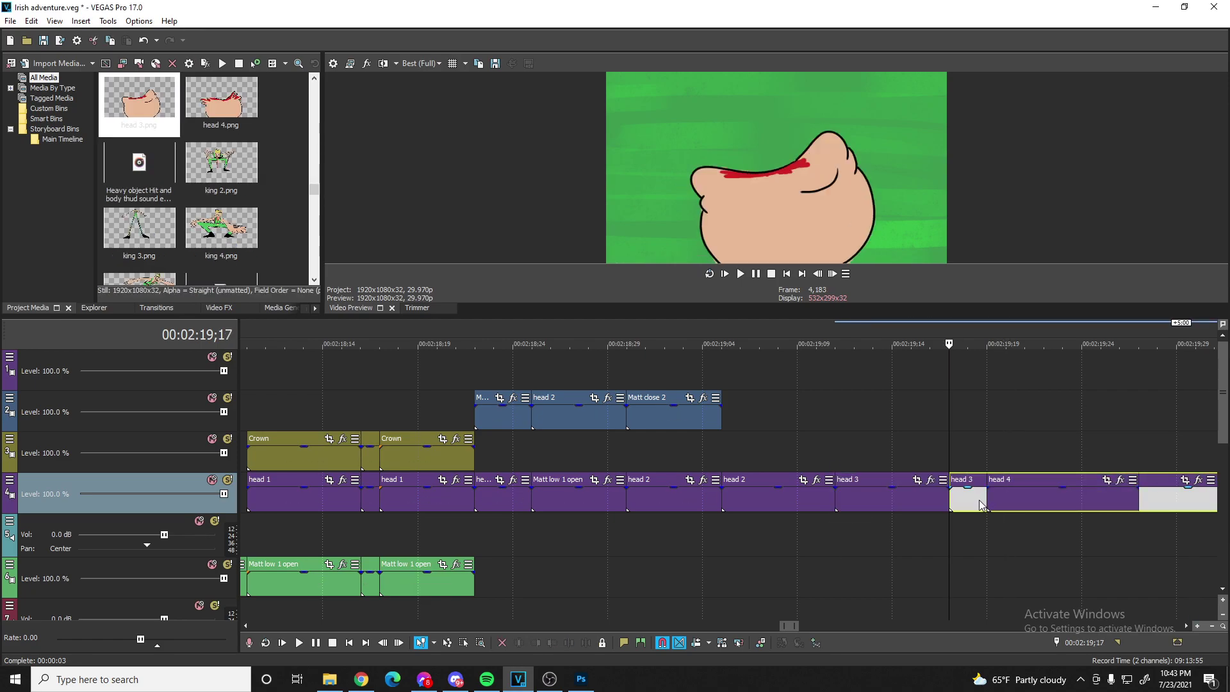
{"action": "key", "text": "Delete"}
{"action": "left_click_drag", "start_coordinate": [1009, 496], "coordinate": [970, 498]}
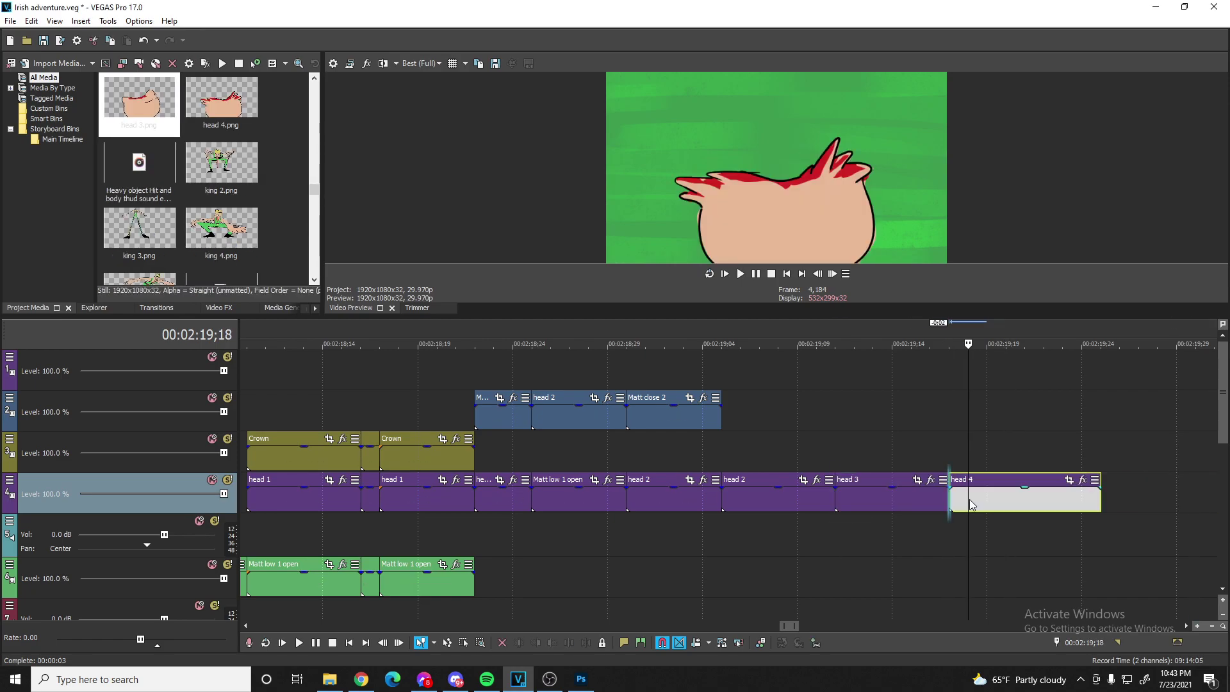
- Play back the rock-hit sequence through the head 3 and head 4 frames
{"action": "left_click", "coordinate": [736, 467]}
{"action": "key", "text": "space"}
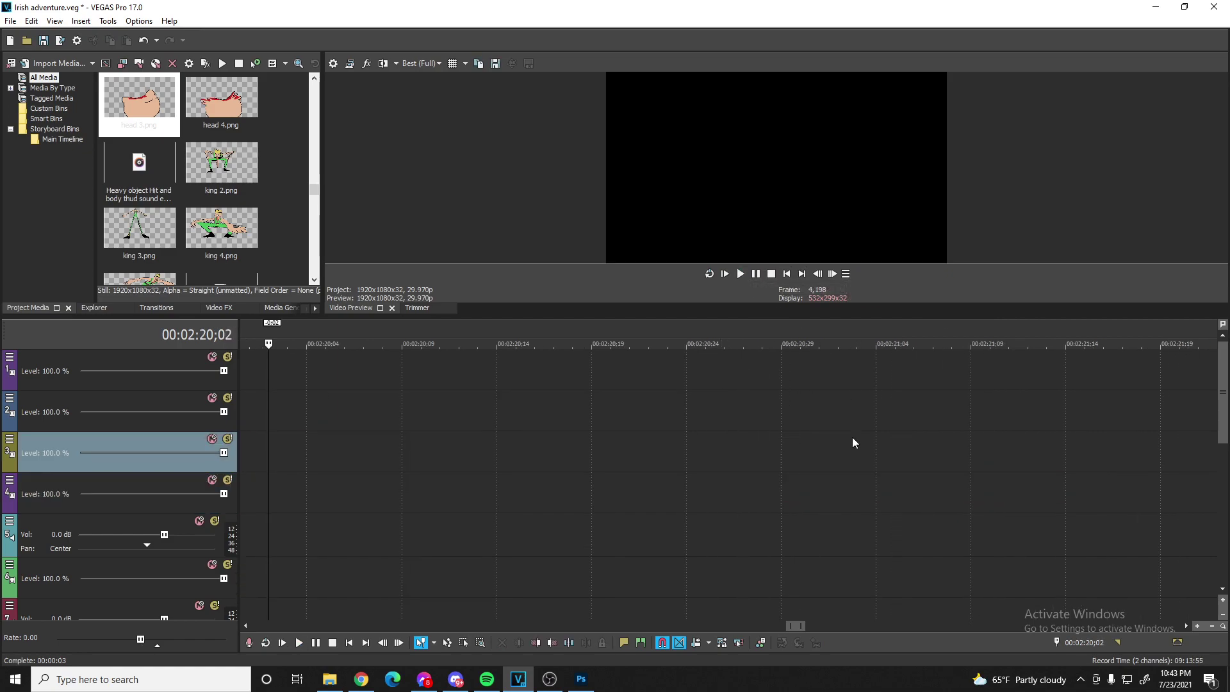
{"action": "scroll", "coordinate": [688, 396], "scroll_direction": "down", "scroll_amount": 5}
{"action": "left_click", "coordinate": [609, 463]}
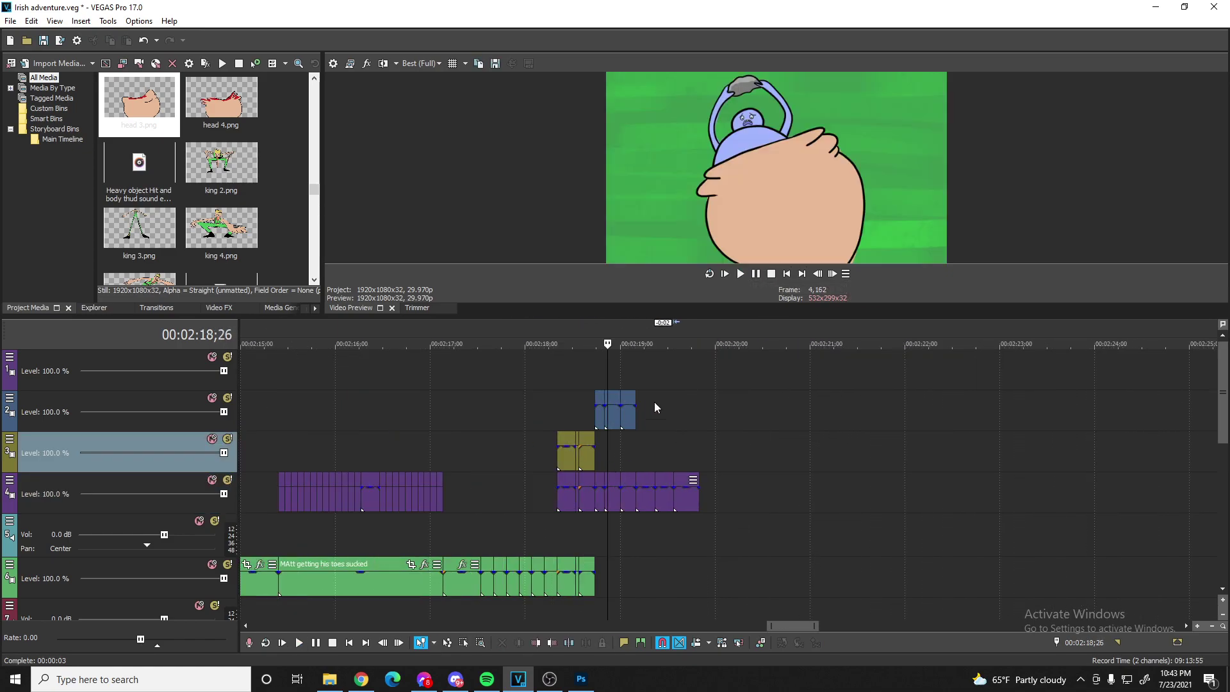
{"action": "left_click", "coordinate": [754, 276]}
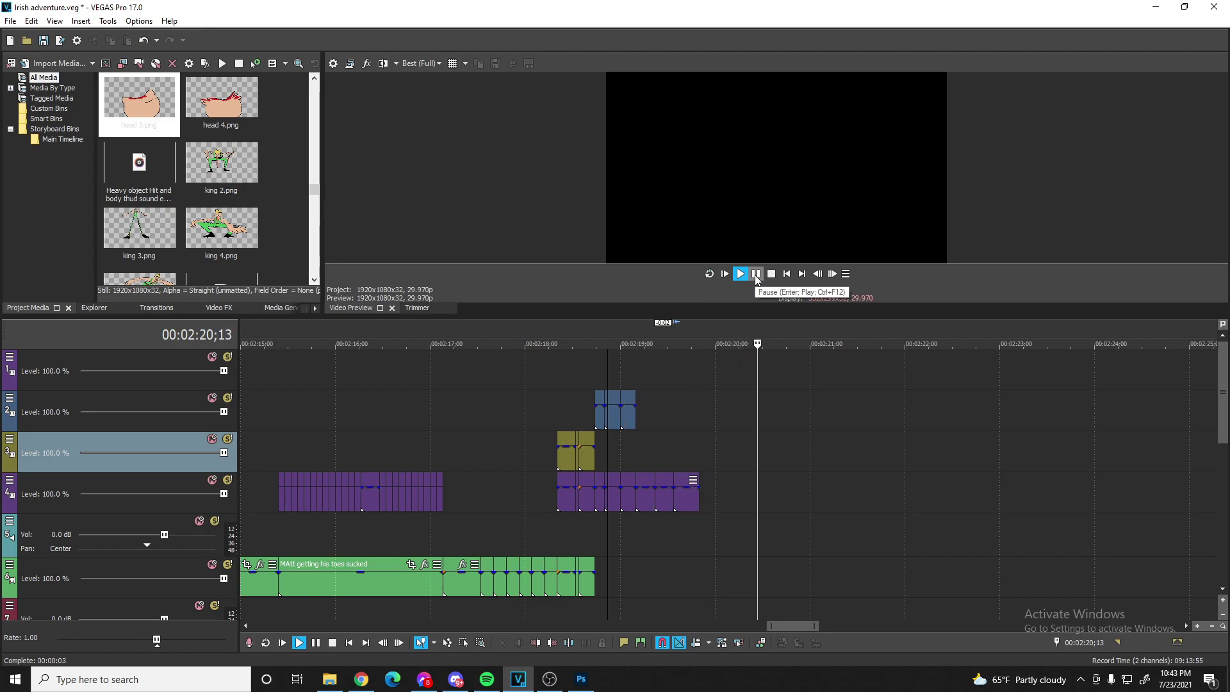
{"action": "left_click", "coordinate": [755, 275]}
- Move head 4 to 00:02:21;03 and retime head 2 and head 3 to fill the gap, with head 3 starting at 00:02:20;00
{"action": "left_click", "coordinate": [821, 498]}
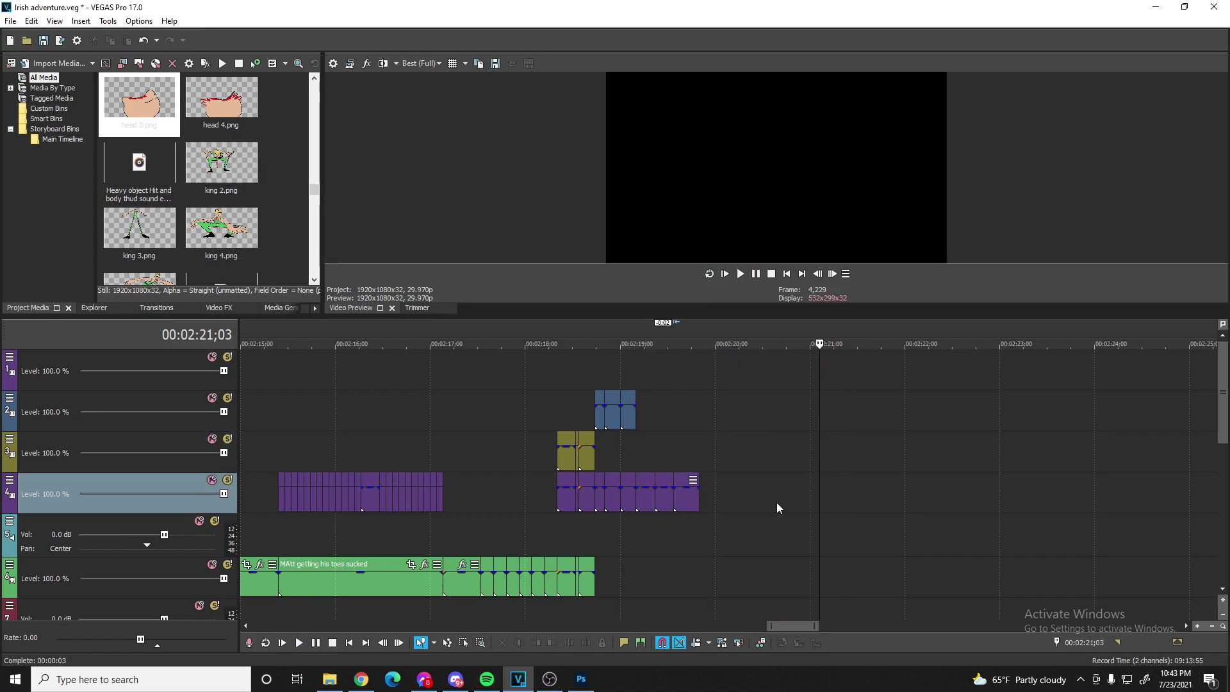
{"action": "left_click_drag", "start_coordinate": [685, 500], "coordinate": [830, 498]}
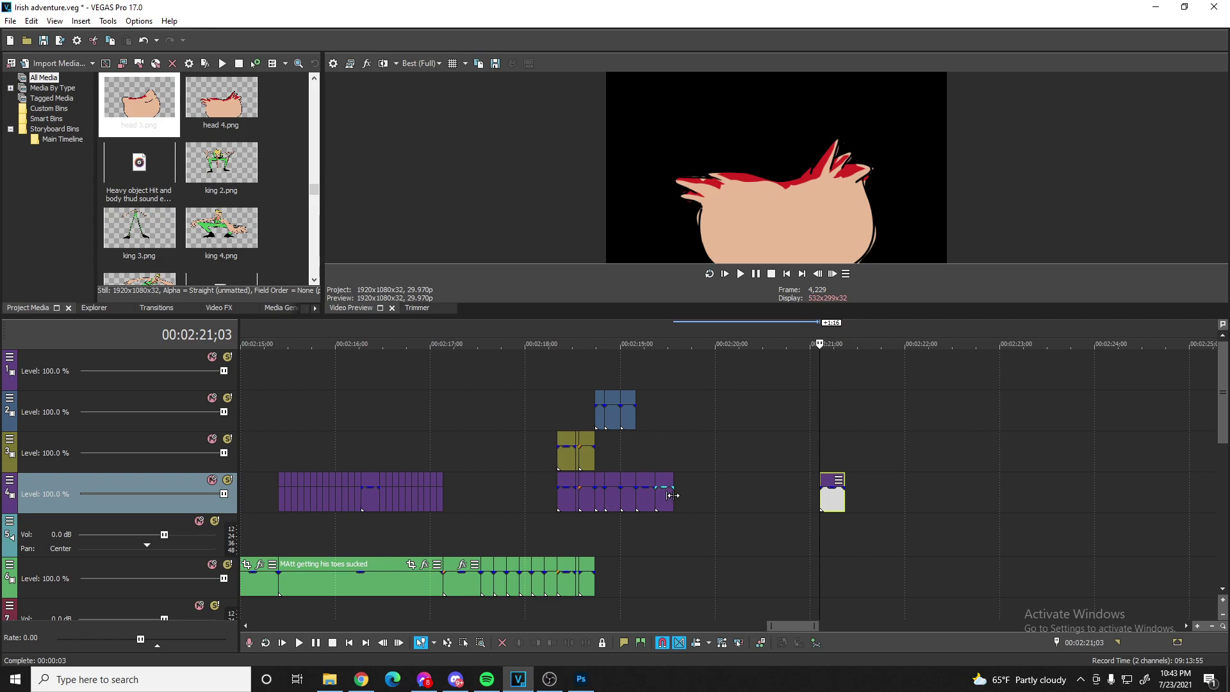
{"action": "left_click_drag", "start_coordinate": [666, 500], "coordinate": [716, 502]}
- Play back the retimed shot from 00:02:18;02 into the head 3 event
{"action": "left_click", "coordinate": [529, 402]}
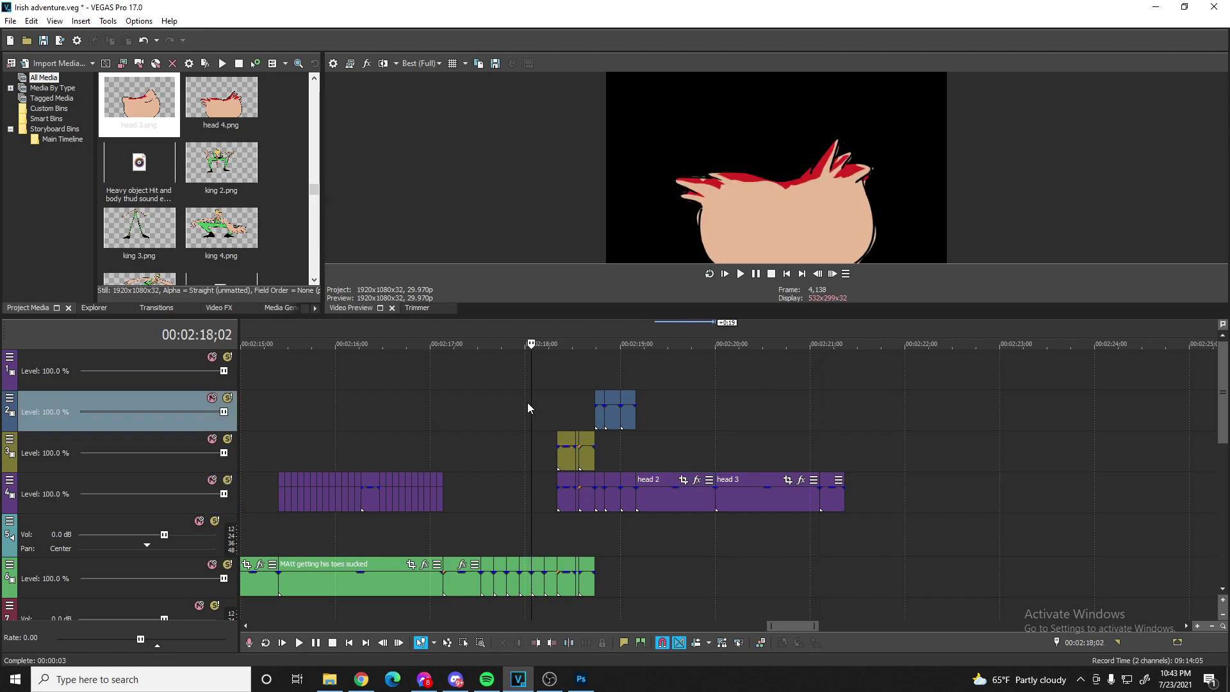
{"action": "key", "text": "space"}
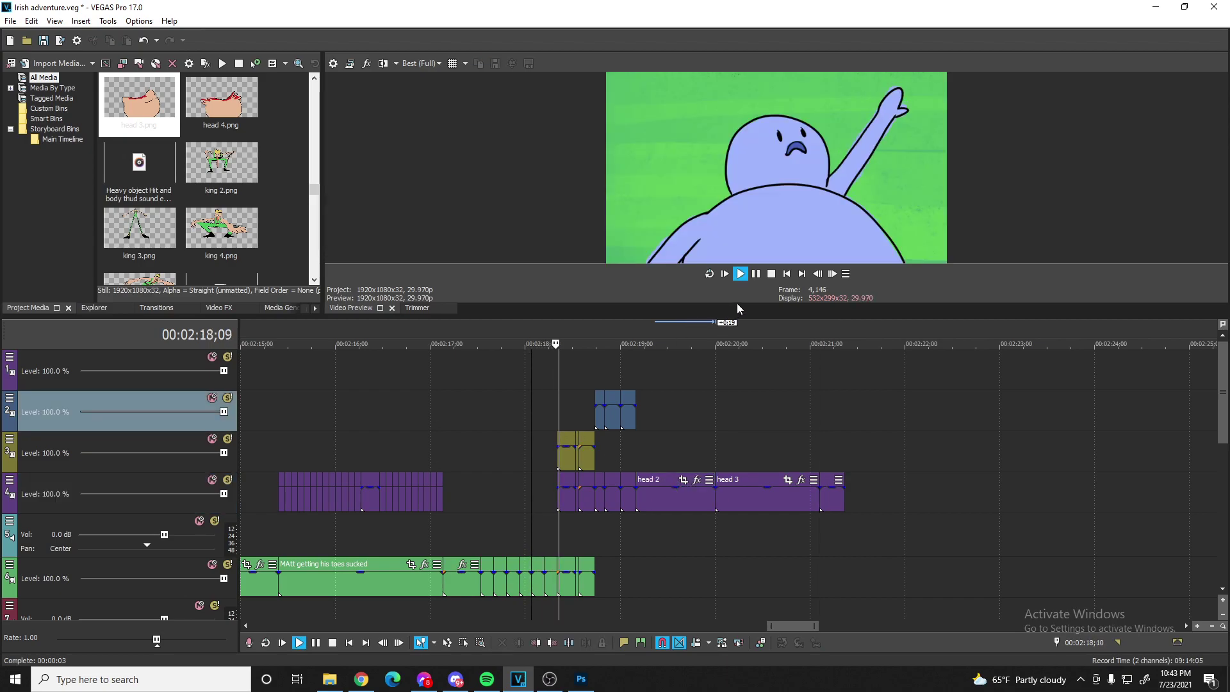
{"action": "key", "text": "space"}
{"action": "left_click", "coordinate": [756, 274]}
{"action": "left_click", "coordinate": [755, 273]}
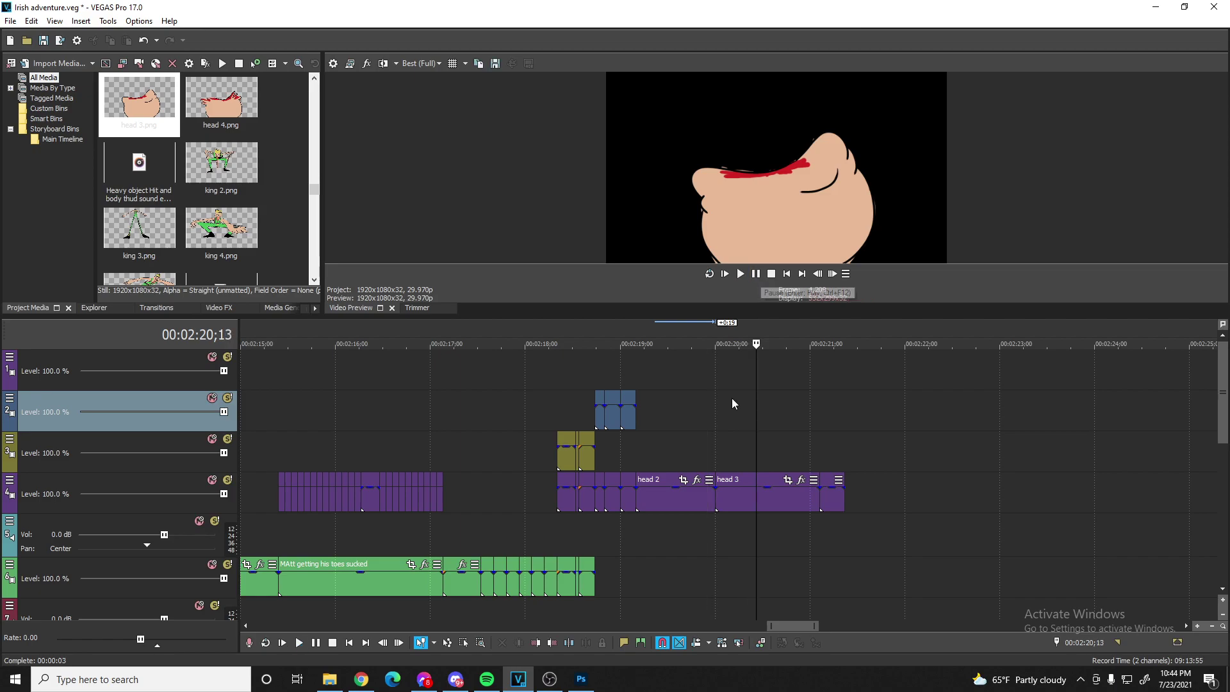
- Place Matt low 1 open on the sixth track beneath the long head 2 event and trim it to end at 00:02:20;00
{"action": "left_click", "coordinate": [711, 457]}
{"action": "scroll", "coordinate": [702, 455], "scroll_direction": "up", "scroll_amount": 3}
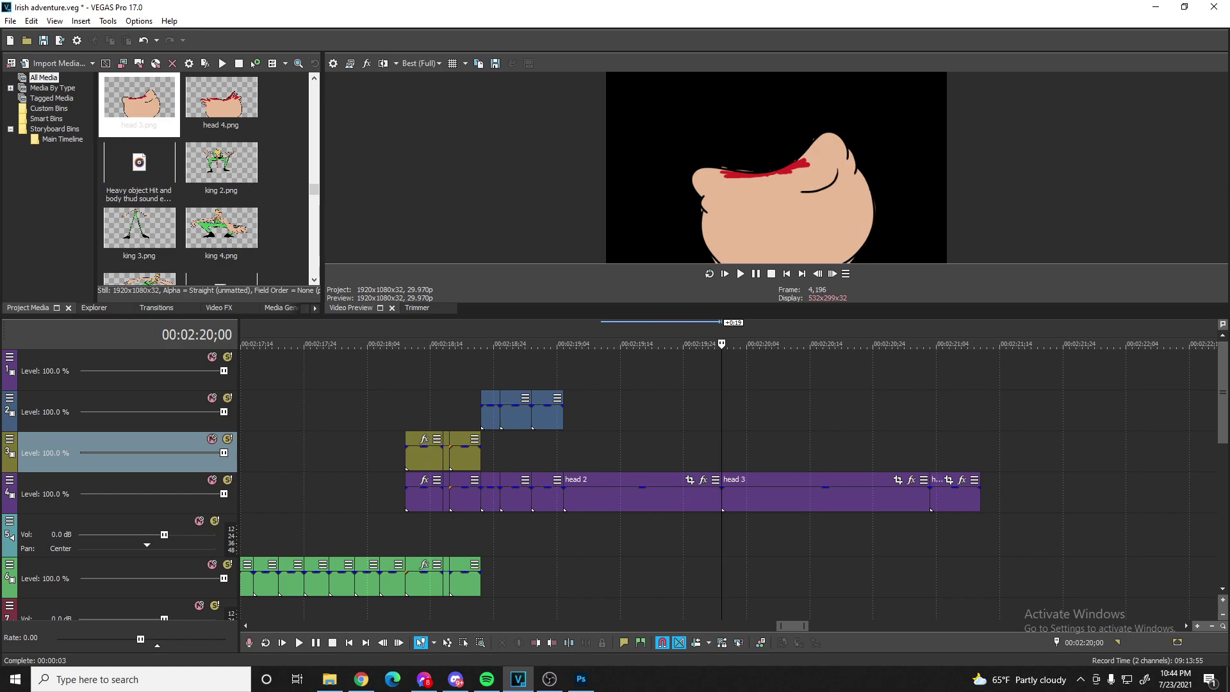
{"action": "left_click_drag", "start_coordinate": [139, 96], "coordinate": [579, 566]}
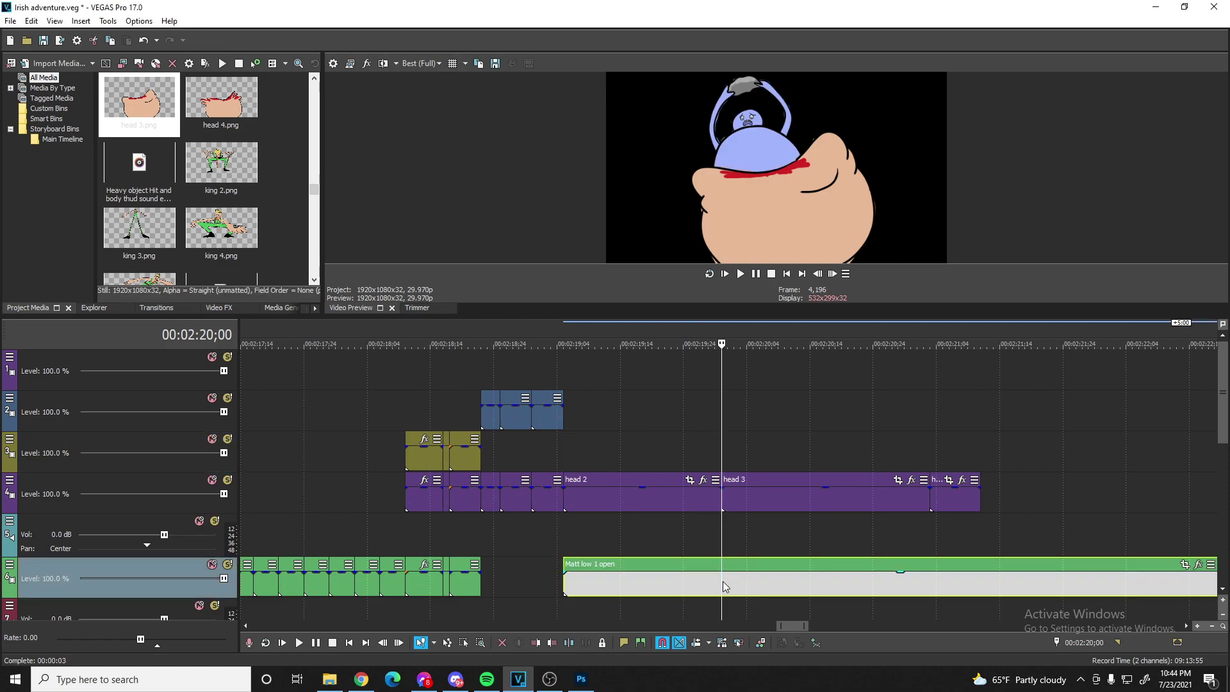
{"action": "key", "text": "s"}
{"action": "left_click", "coordinate": [759, 576]}
{"action": "key", "text": "Delete"}
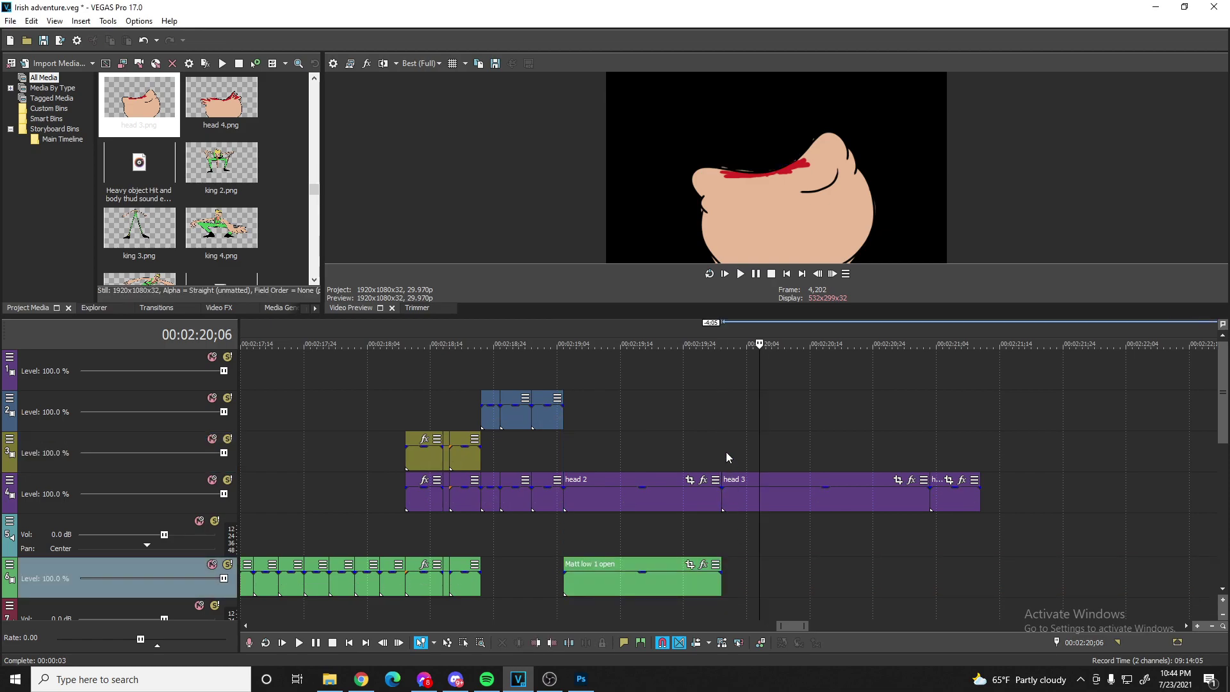
- Add Matt close 1 blood to the top track and move it to start with head 4 at 00:02:21;03
{"action": "left_click", "coordinate": [718, 448]}
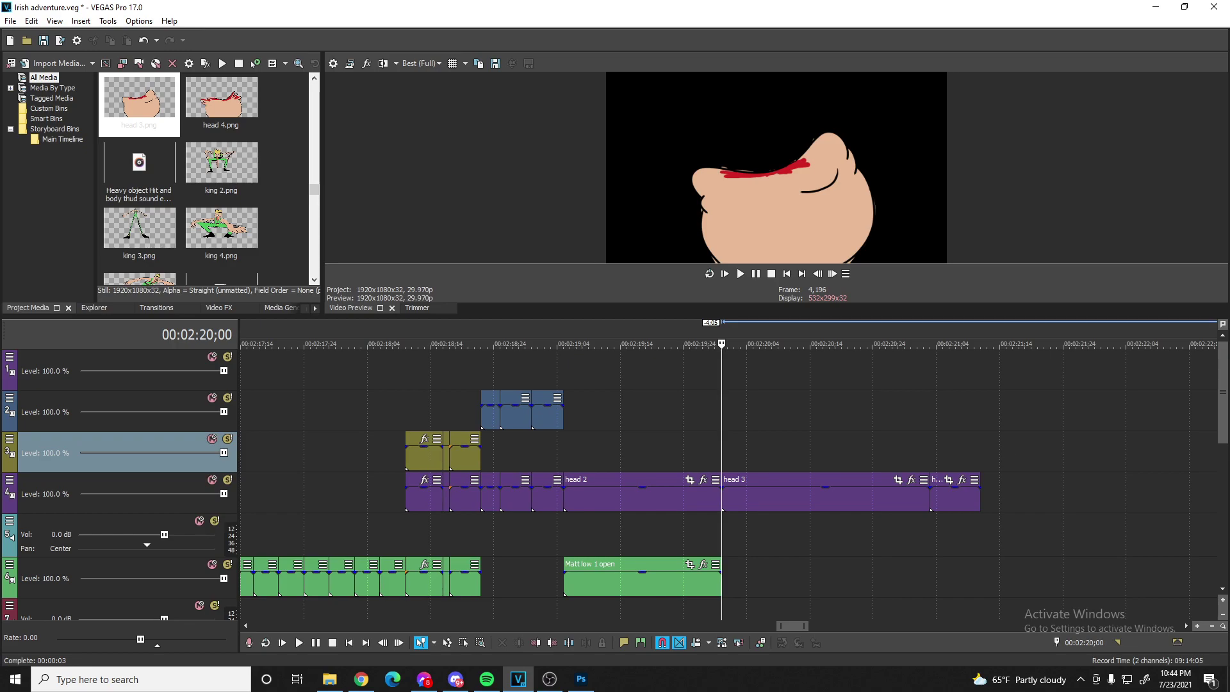
{"action": "left_click_drag", "start_coordinate": [1204, 410], "coordinate": [668, 370]}
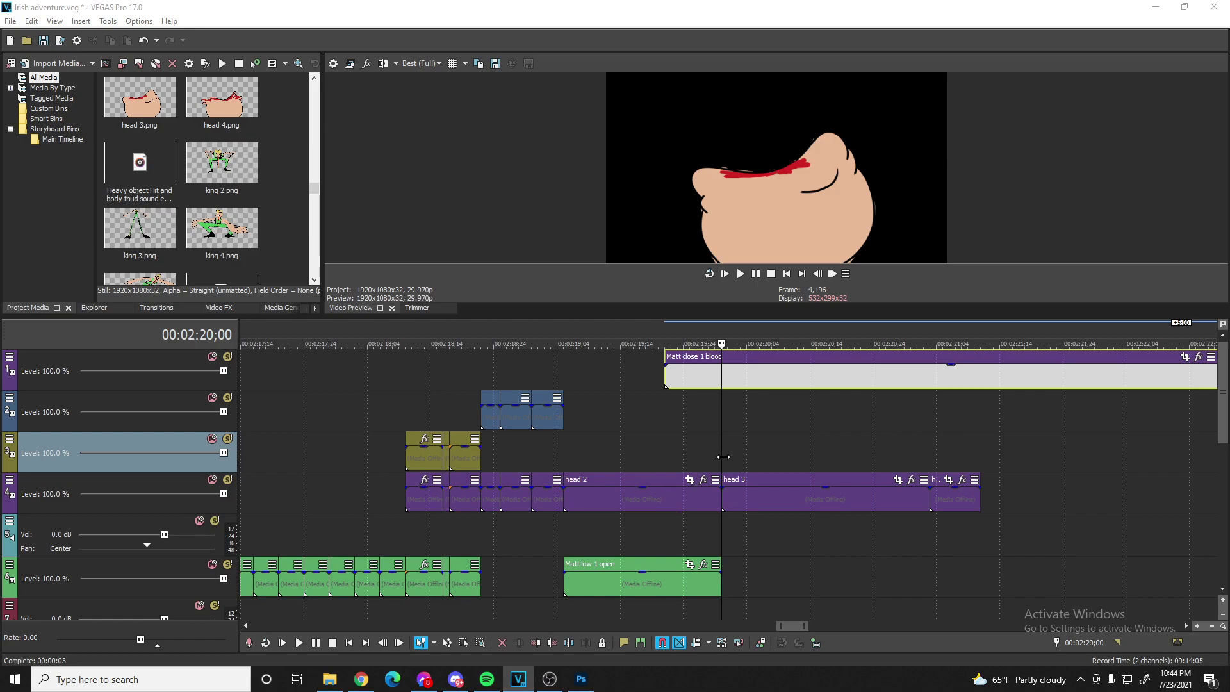
{"action": "left_click_drag", "start_coordinate": [683, 371], "coordinate": [741, 371]}
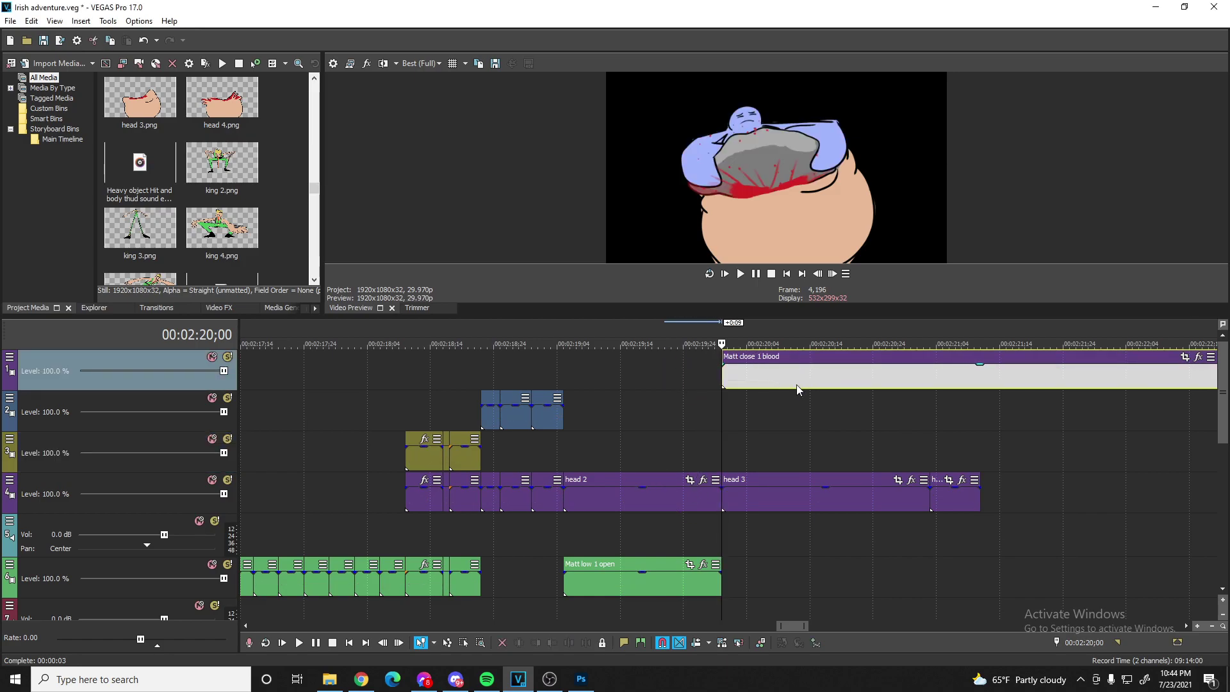
{"action": "left_click", "coordinate": [778, 460]}
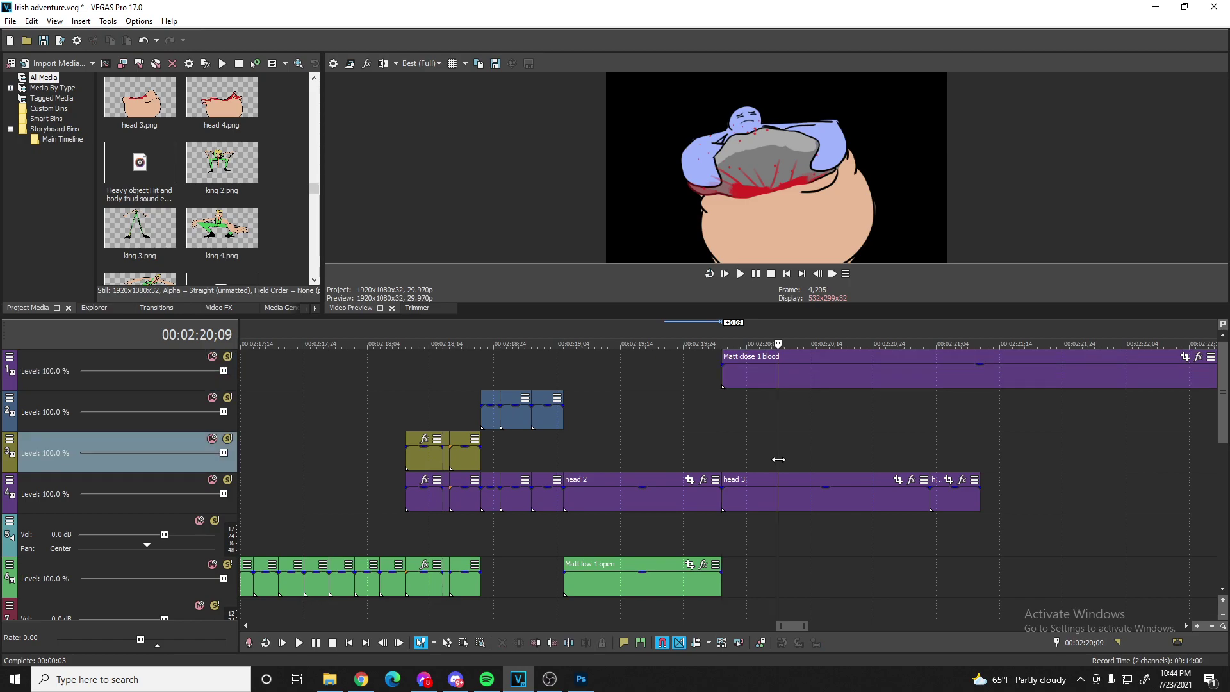
{"action": "left_click", "coordinate": [755, 372]}
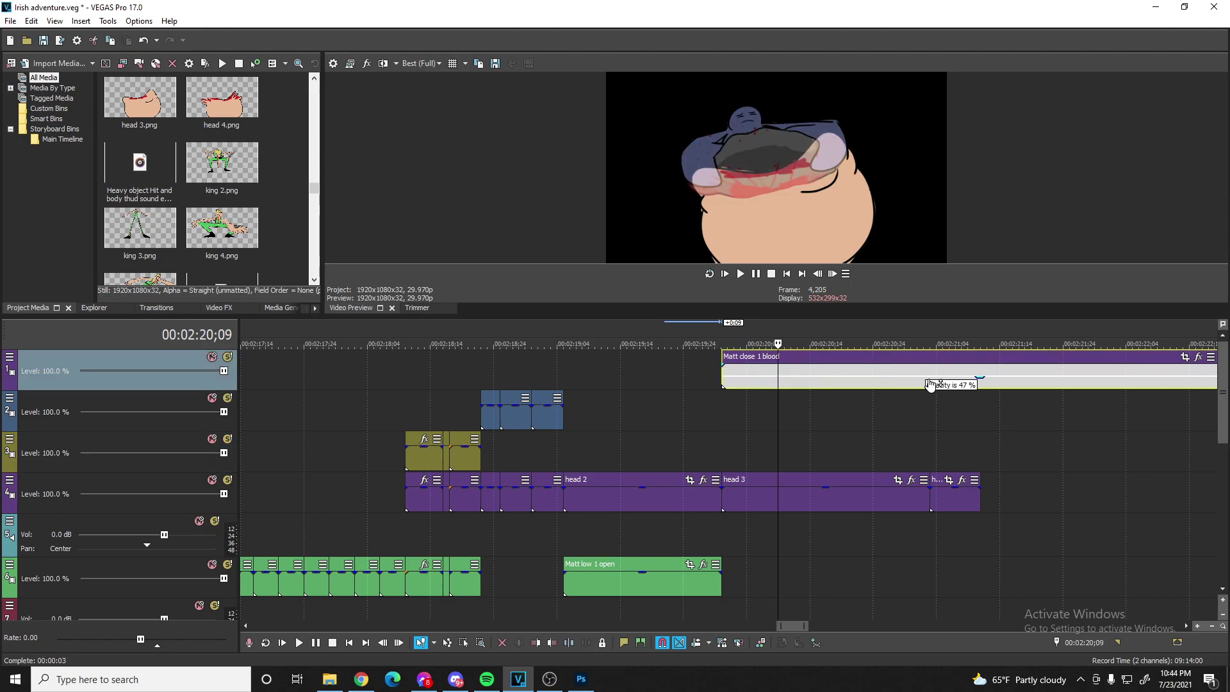
{"action": "left_click_drag", "start_coordinate": [855, 375], "coordinate": [1063, 380]}
- Split Matt close 1 blood at the end of head 4 and delete the excess part
{"action": "left_click", "coordinate": [987, 387]}
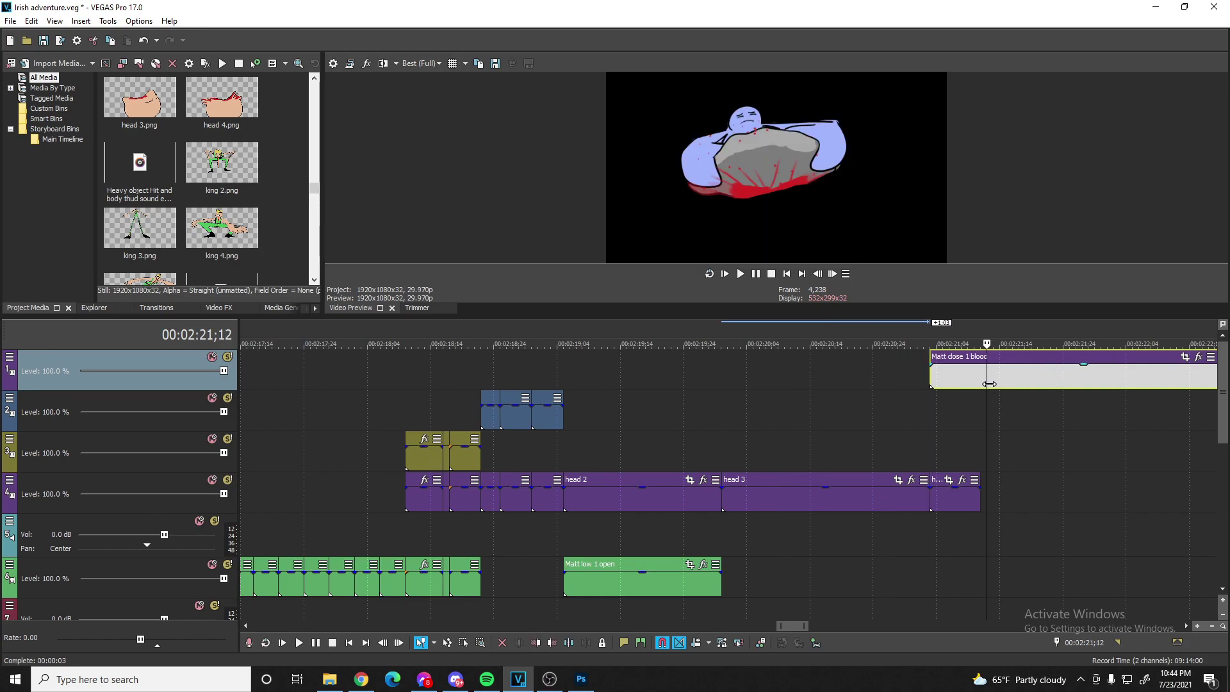
{"action": "key", "text": "s"}
{"action": "key", "text": "ctrl+z"}
{"action": "left_click", "coordinate": [980, 370]}
{"action": "key", "text": "s"}
{"action": "left_click", "coordinate": [1005, 378]}
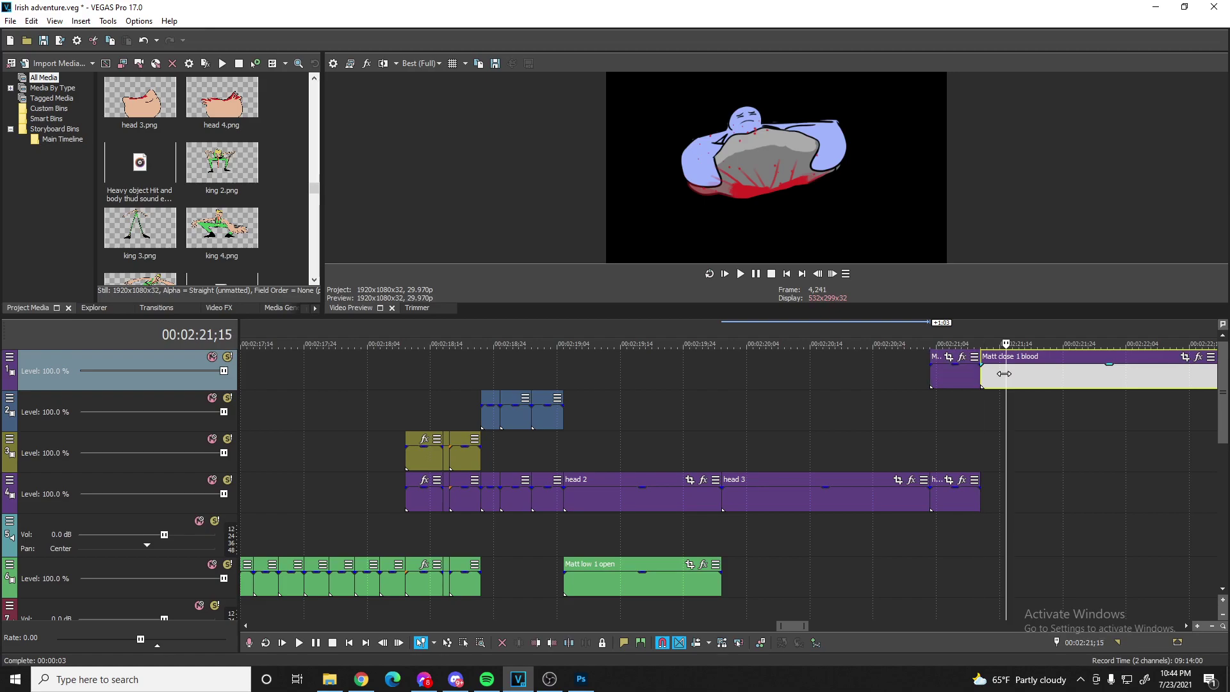
{"action": "key", "text": "Delete"}
{"action": "left_click", "coordinate": [955, 374]}
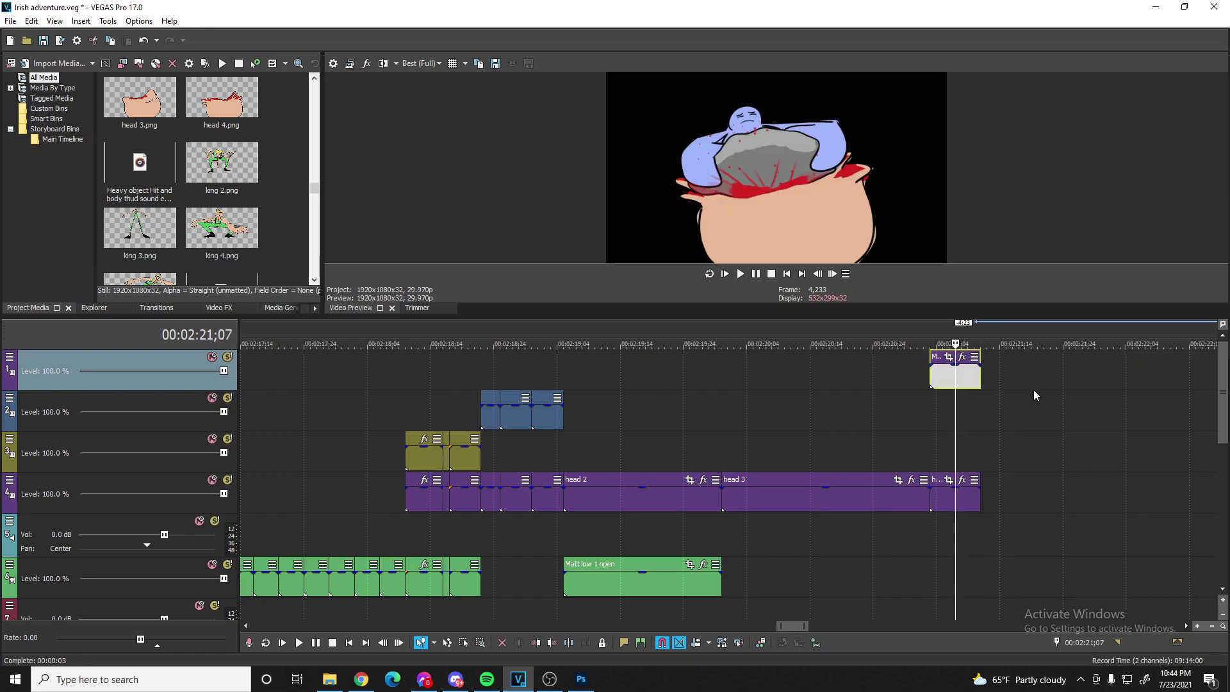
- Place Blood on the second track from 00:02:21;02 and trim it to end with head 4
{"action": "left_click_drag", "start_coordinate": [1213, 392], "coordinate": [997, 412]}
{"action": "left_click", "coordinate": [997, 412]}
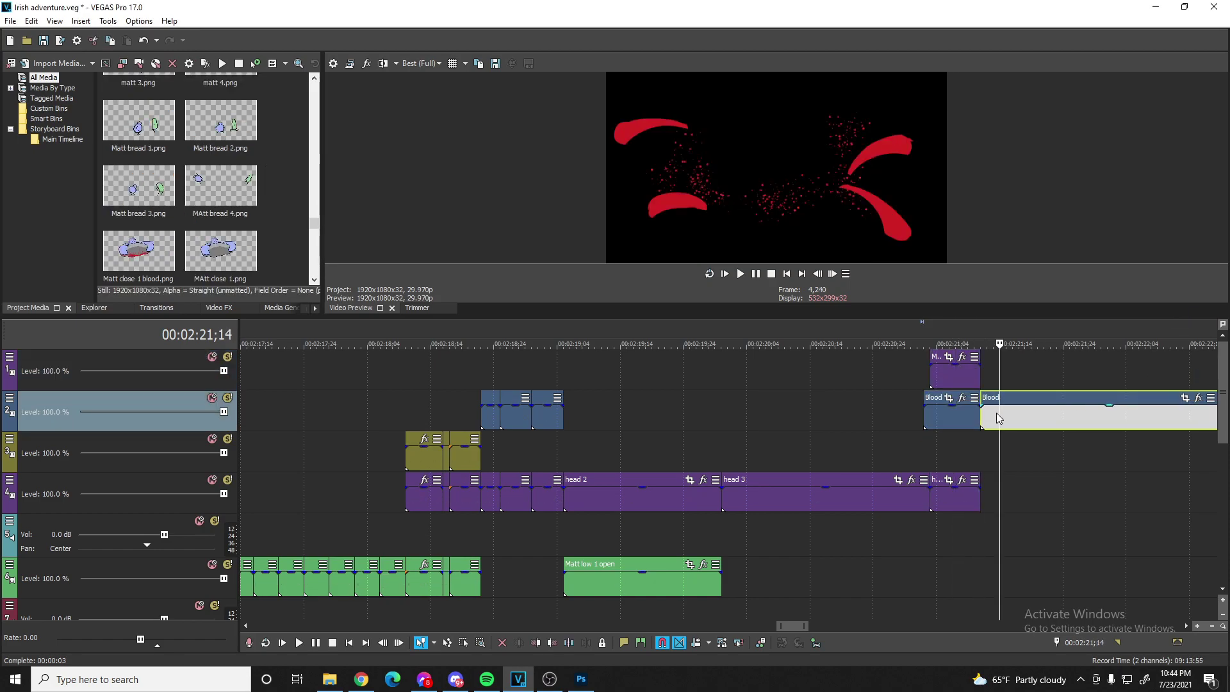
{"action": "key", "text": "Delete"}
{"action": "left_click", "coordinate": [949, 410]}
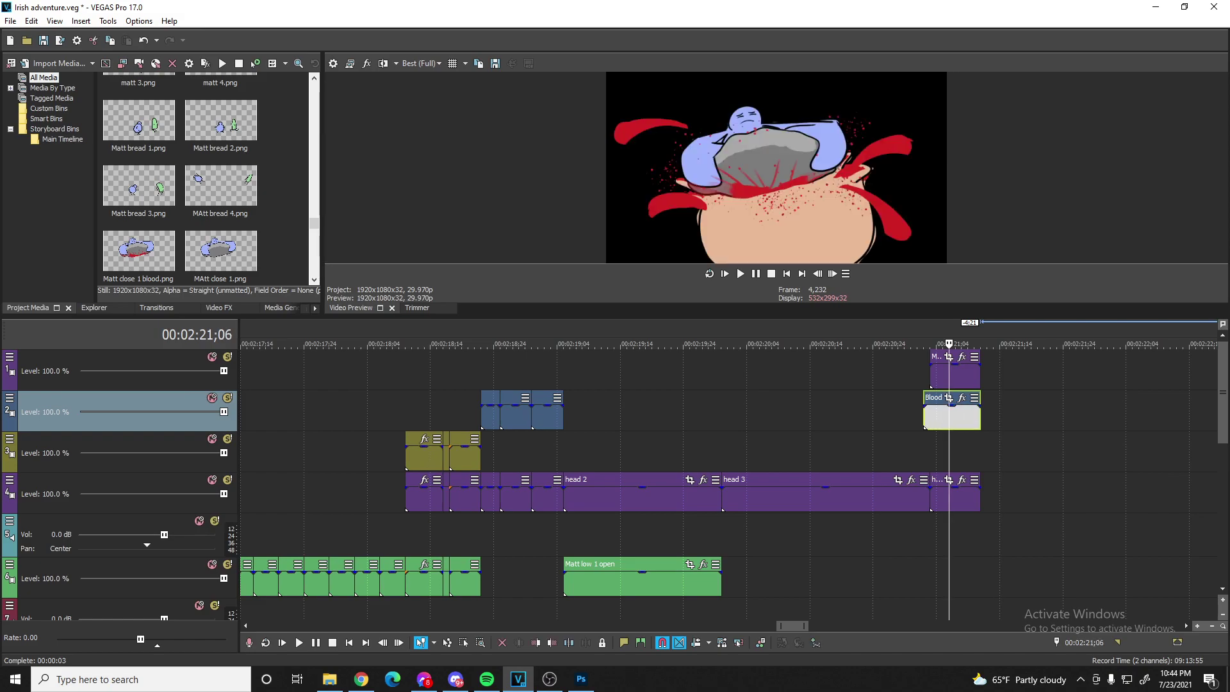
{"action": "scroll", "coordinate": [903, 399], "scroll_direction": "down", "scroll_amount": 3}
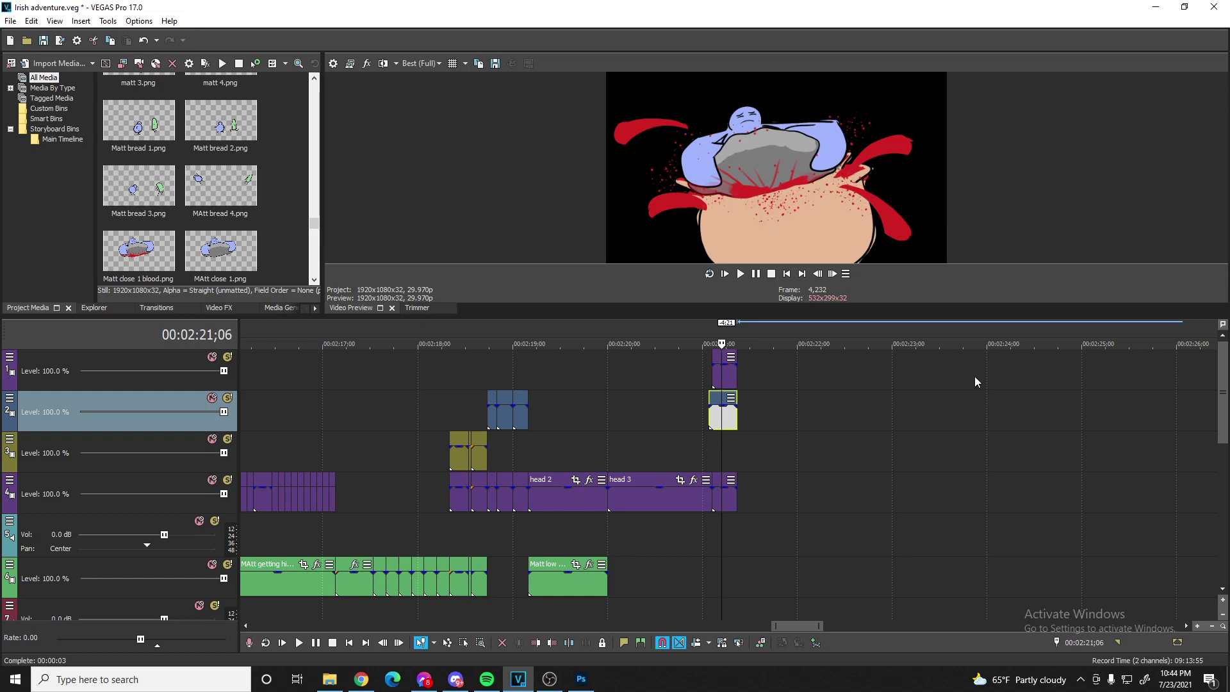
- Extend the BNackground event by 1 second 15 frames from 00:02:20;00 to cover the head 3 and head 4 frames
{"action": "left_click", "coordinate": [528, 448]}
{"action": "scroll", "coordinate": [736, 388], "scroll_direction": "up", "scroll_amount": 3}
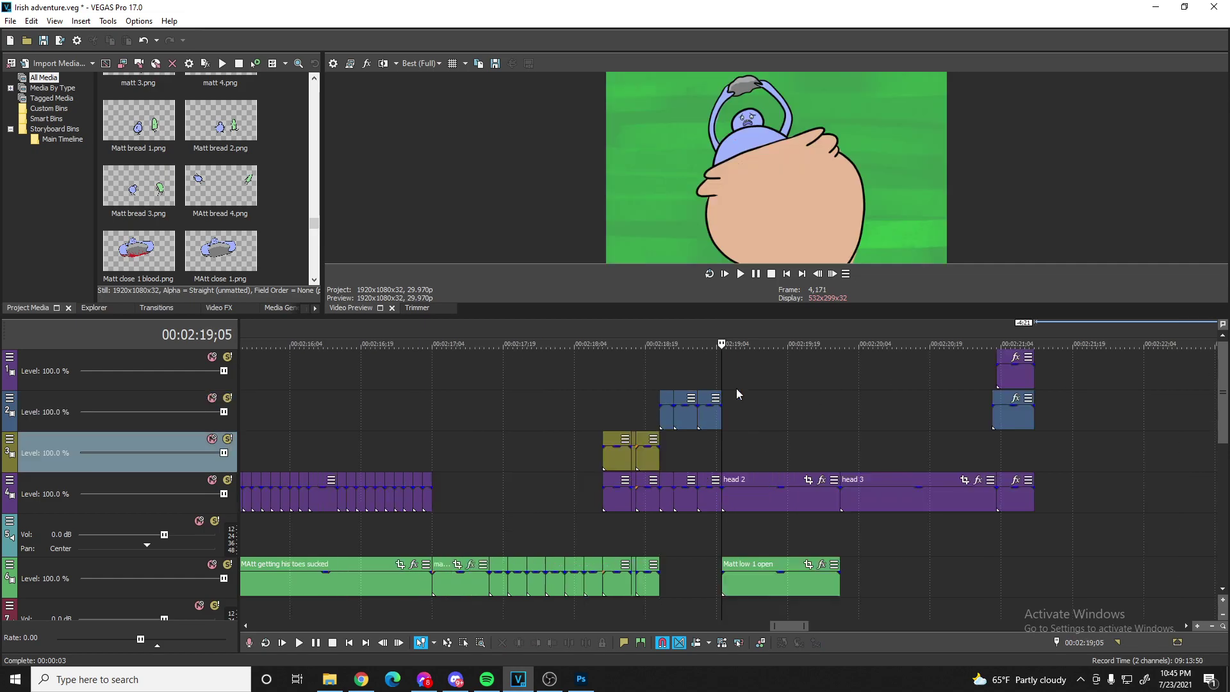
{"action": "left_click", "coordinate": [682, 378]}
{"action": "left_click_drag", "start_coordinate": [682, 378], "coordinate": [880, 396]}
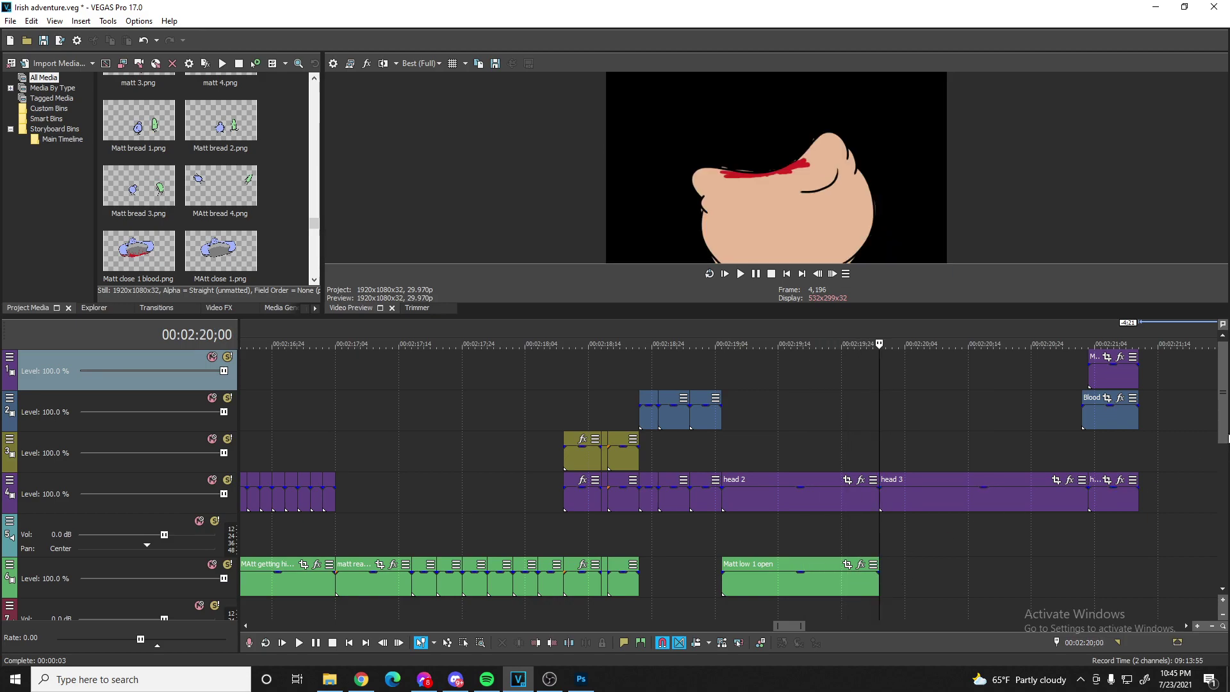
{"action": "scroll", "coordinate": [928, 534], "scroll_direction": "down", "scroll_amount": 3}
{"action": "left_click_drag", "start_coordinate": [879, 548], "coordinate": [1165, 548]}
{"action": "scroll", "coordinate": [1223, 466], "scroll_direction": "up", "scroll_amount": 3}
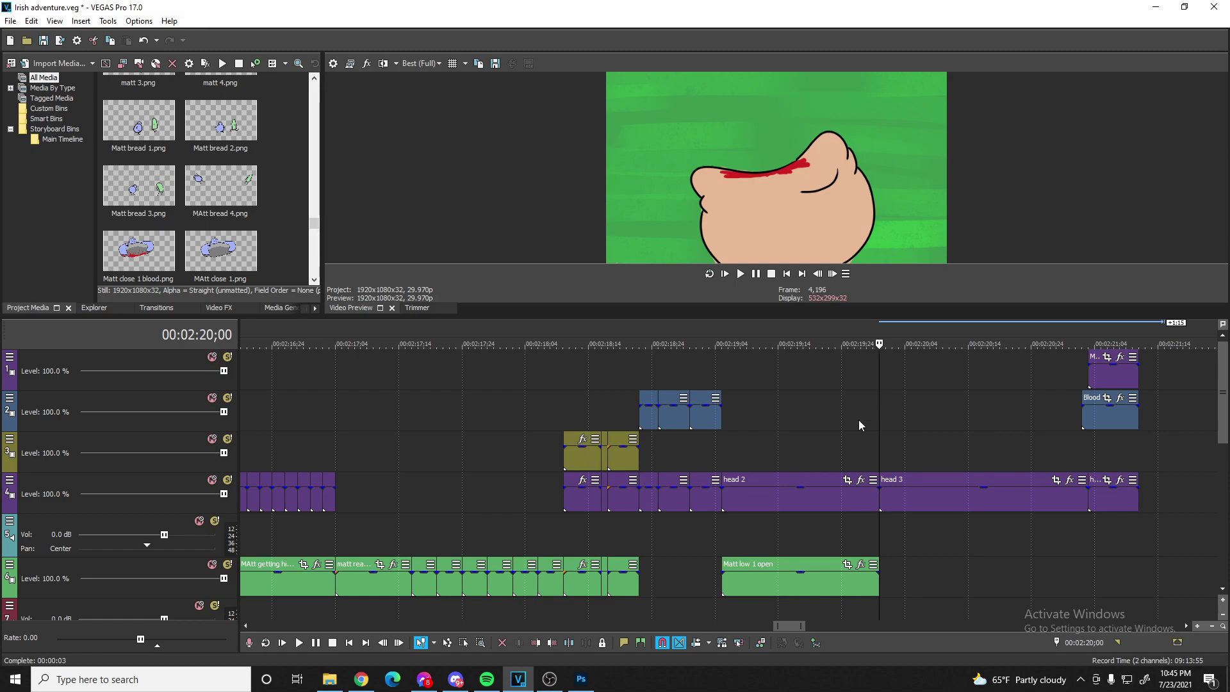
- Check the frames across the long head 2 event from 00:02:19;05 to 00:02:20;00
{"action": "left_click", "coordinate": [813, 425]}
{"action": "left_click", "coordinate": [788, 423]}
{"action": "left_click", "coordinate": [722, 425]}
{"action": "left_click", "coordinate": [756, 429]}
{"action": "left_click", "coordinate": [802, 433]}
{"action": "left_click", "coordinate": [831, 437]}
{"action": "left_click", "coordinate": [878, 443]}
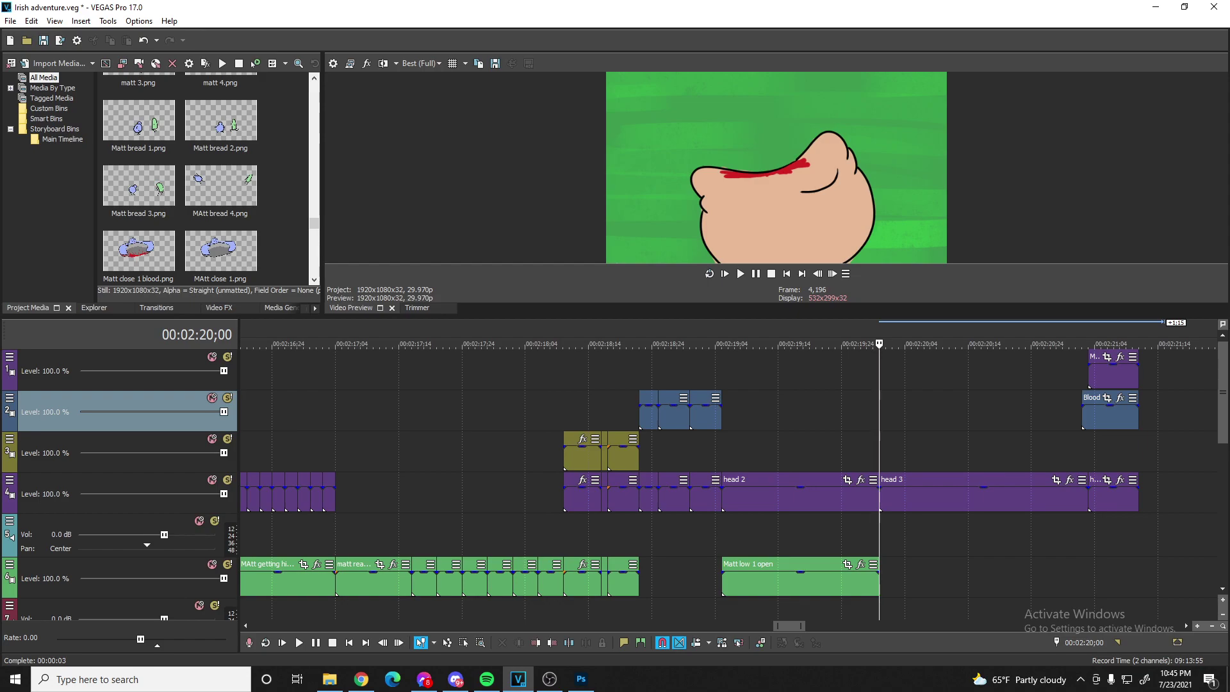
- Place Matt close 2 on the second track at 00:02:20;00 and trim it to end at 00:02:20;14
{"action": "left_click_drag", "start_coordinate": [844, 405], "coordinate": [929, 416]}
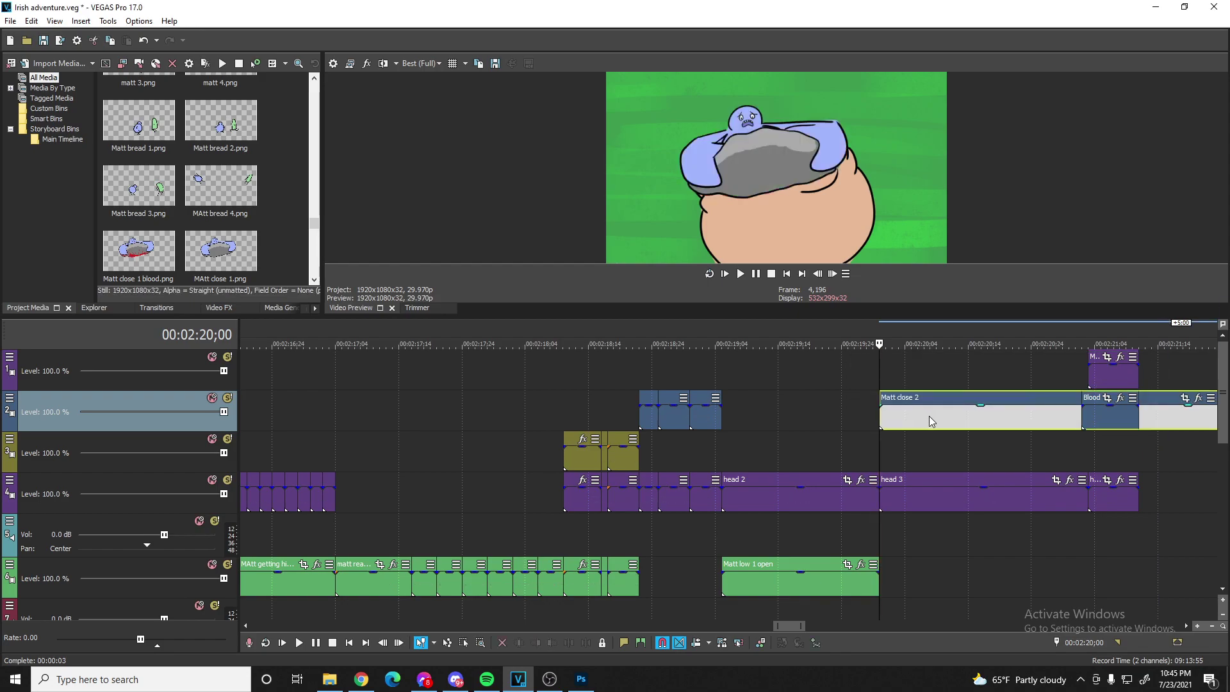
{"action": "left_click", "coordinate": [967, 416]}
{"action": "key", "text": "s"}
{"action": "left_click", "coordinate": [1004, 414]}
{"action": "key", "text": "Delete"}
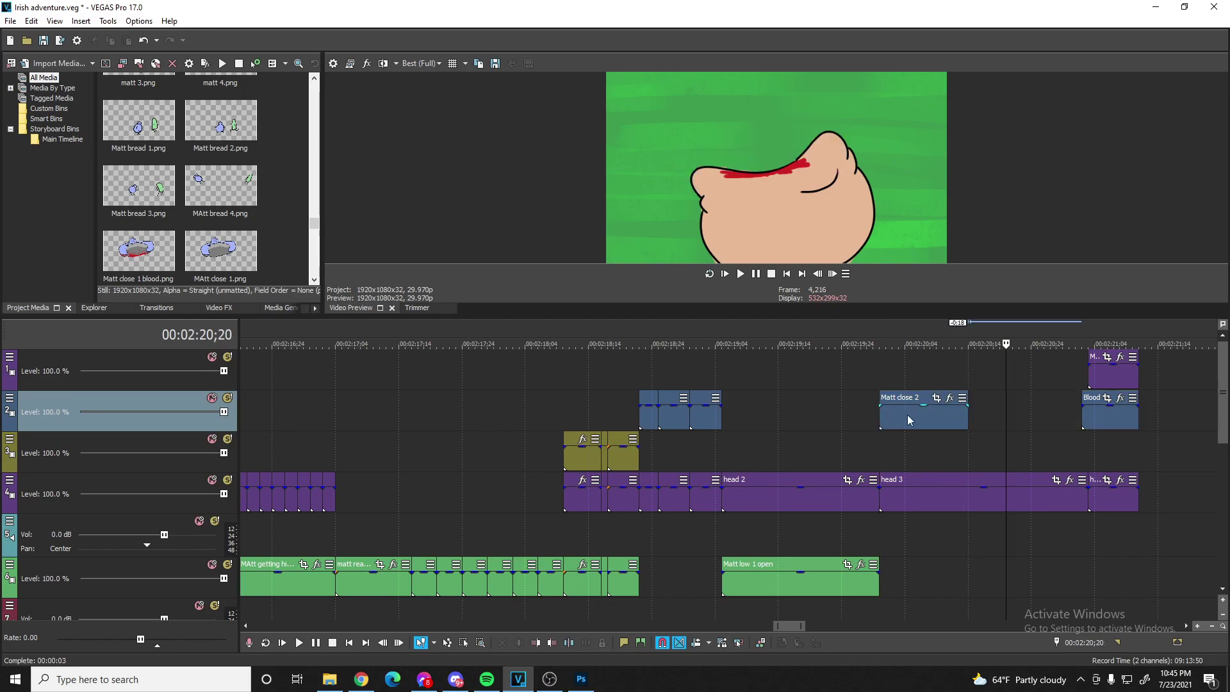
- Play back the shot around the Matt close 2 event
{"action": "left_click", "coordinate": [899, 417]}
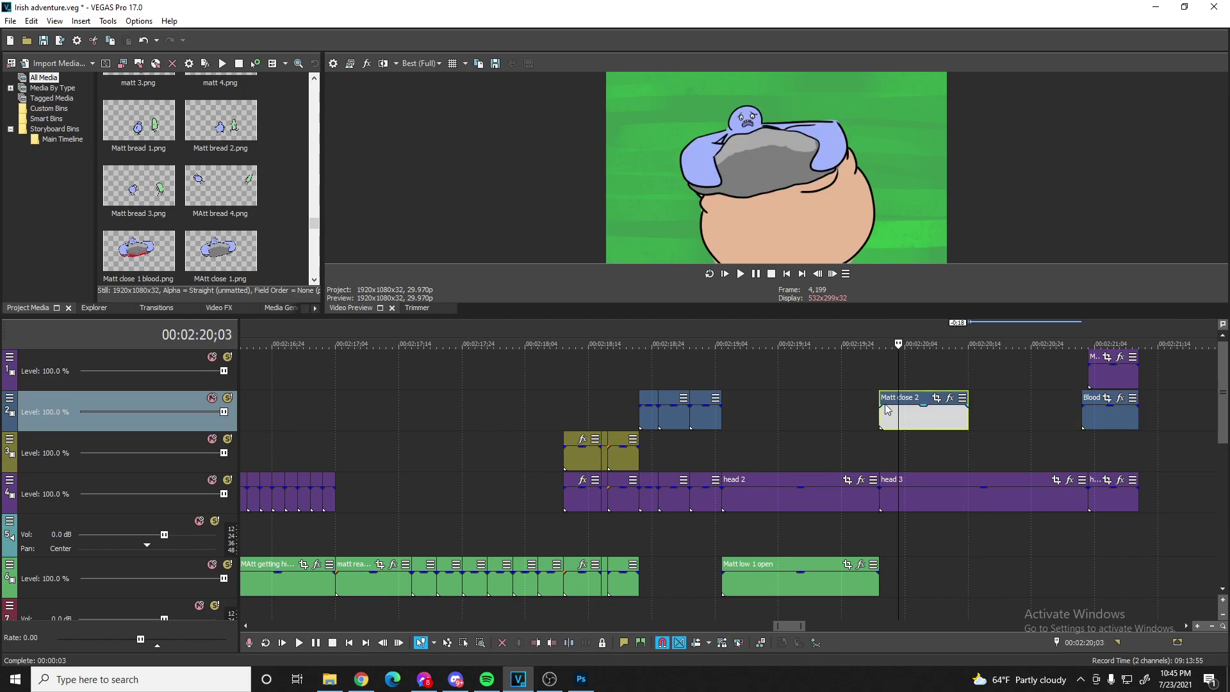
{"action": "left_click", "coordinate": [740, 274]}
{"action": "left_click", "coordinate": [756, 274]}
{"action": "left_click", "coordinate": [756, 274]}
{"action": "key", "text": "space"}
- Place matt low 1 blood on the sixth track at 00:02:20;14 and trim it to end at 00:02:21;02
{"action": "left_click", "coordinate": [968, 416]}
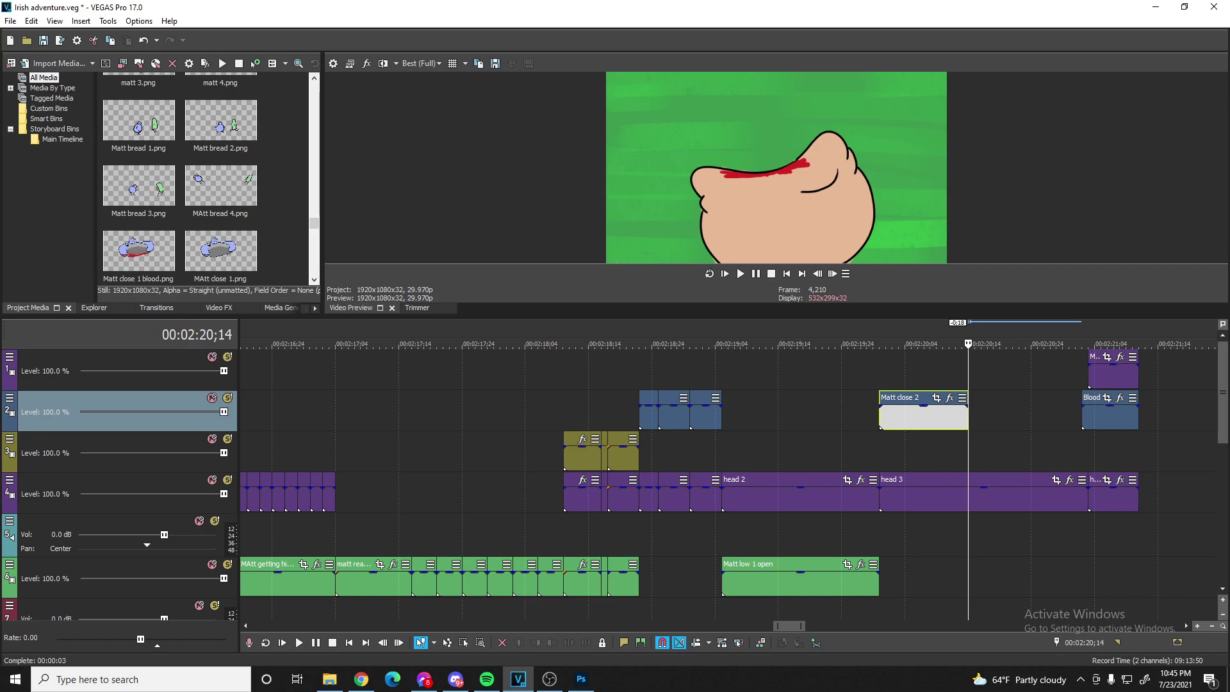
{"action": "left_click_drag", "start_coordinate": [1214, 544], "coordinate": [974, 580]}
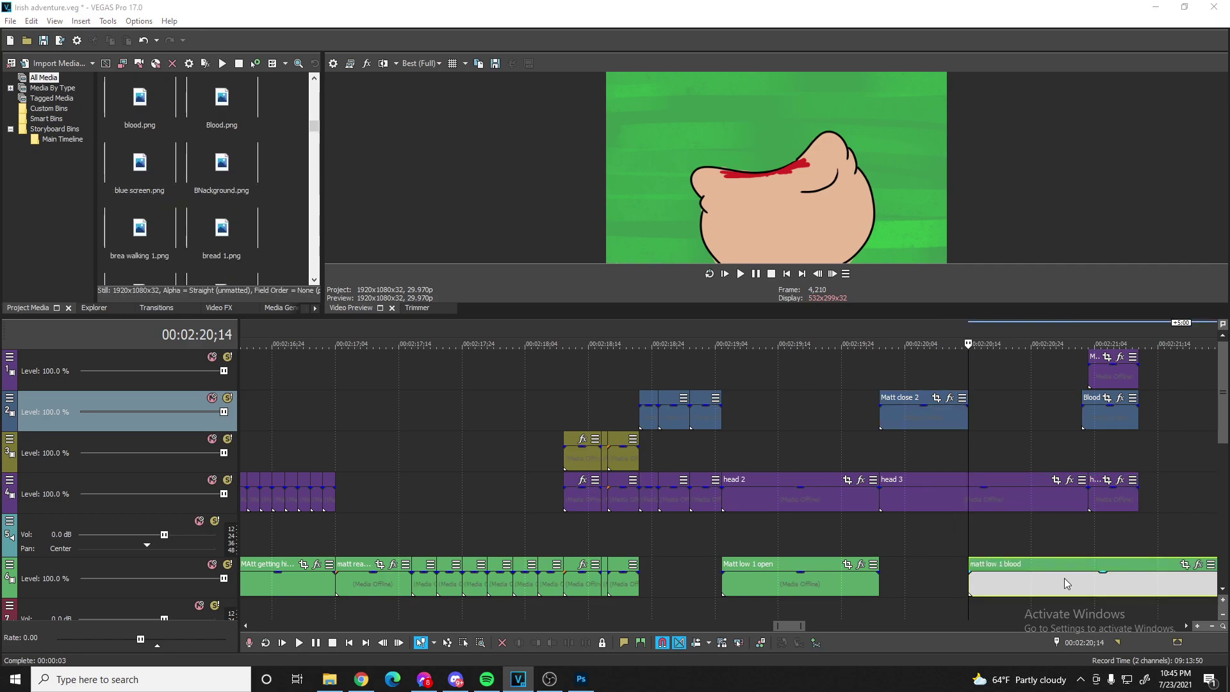
{"action": "left_click", "coordinate": [1081, 575]}
{"action": "key", "text": "s"}
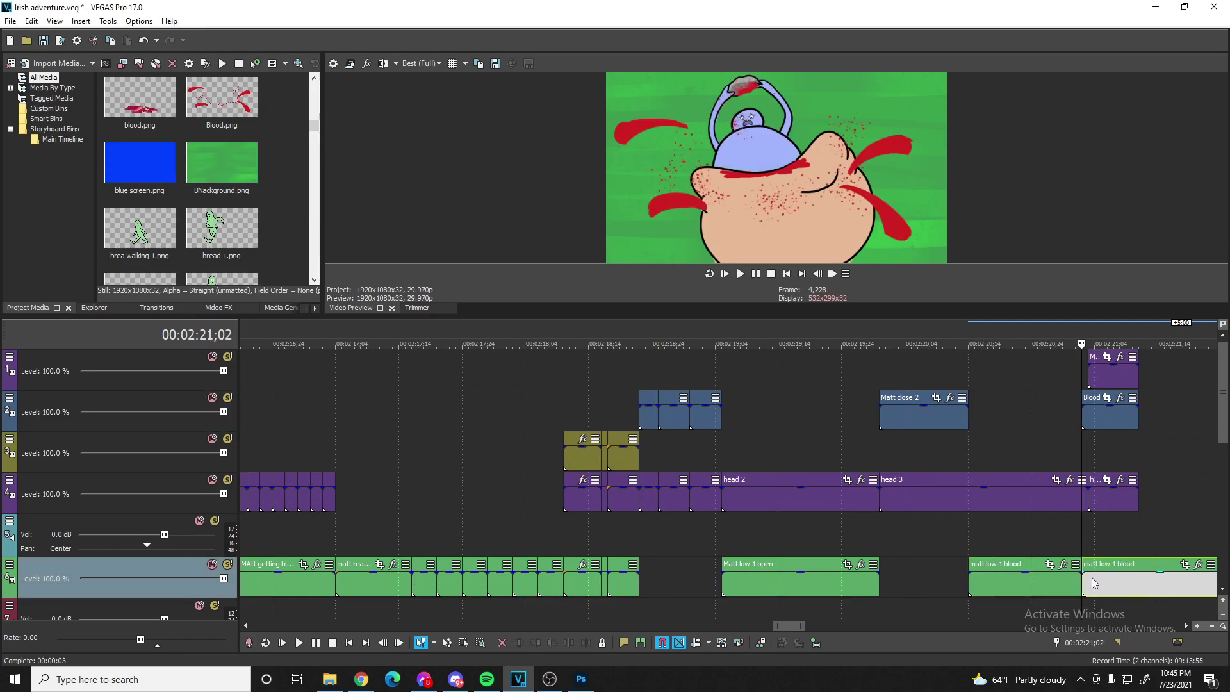
{"action": "key", "text": "Delete"}
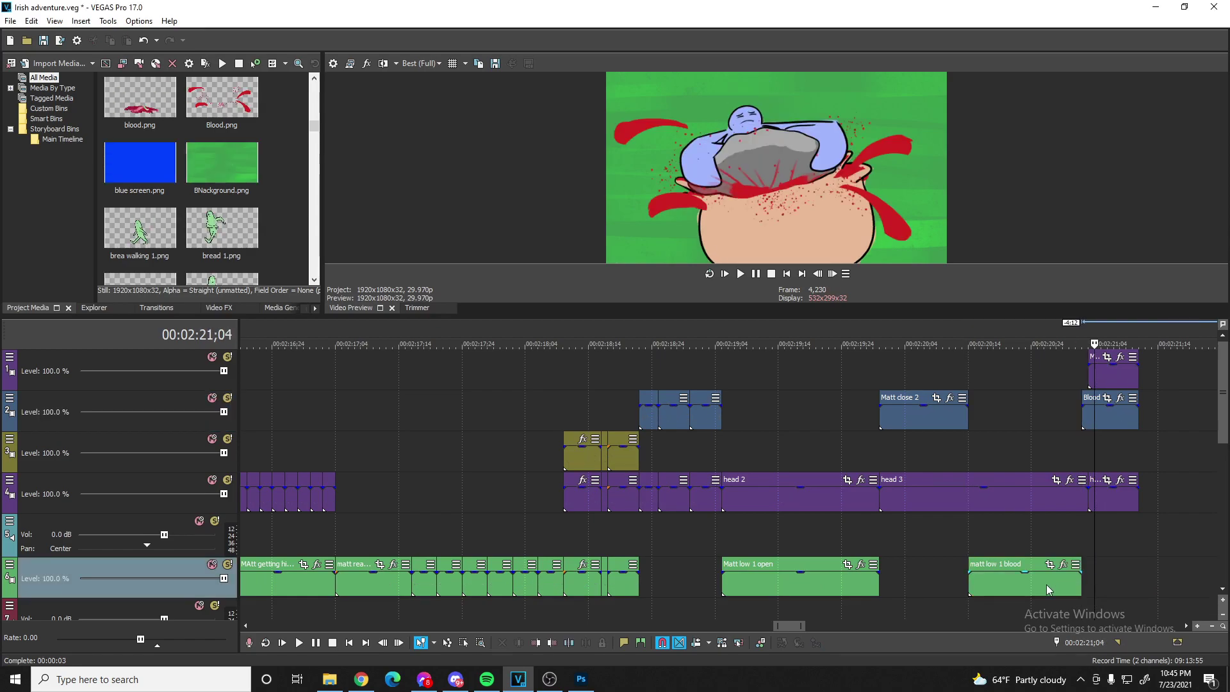
- Play back the rock hit through the matt low 1 blood and head 4 frames
{"action": "left_click", "coordinate": [1036, 585]}
{"action": "left_click", "coordinate": [962, 552]}
{"action": "key", "text": "space"}
{"action": "key", "text": "Return"}
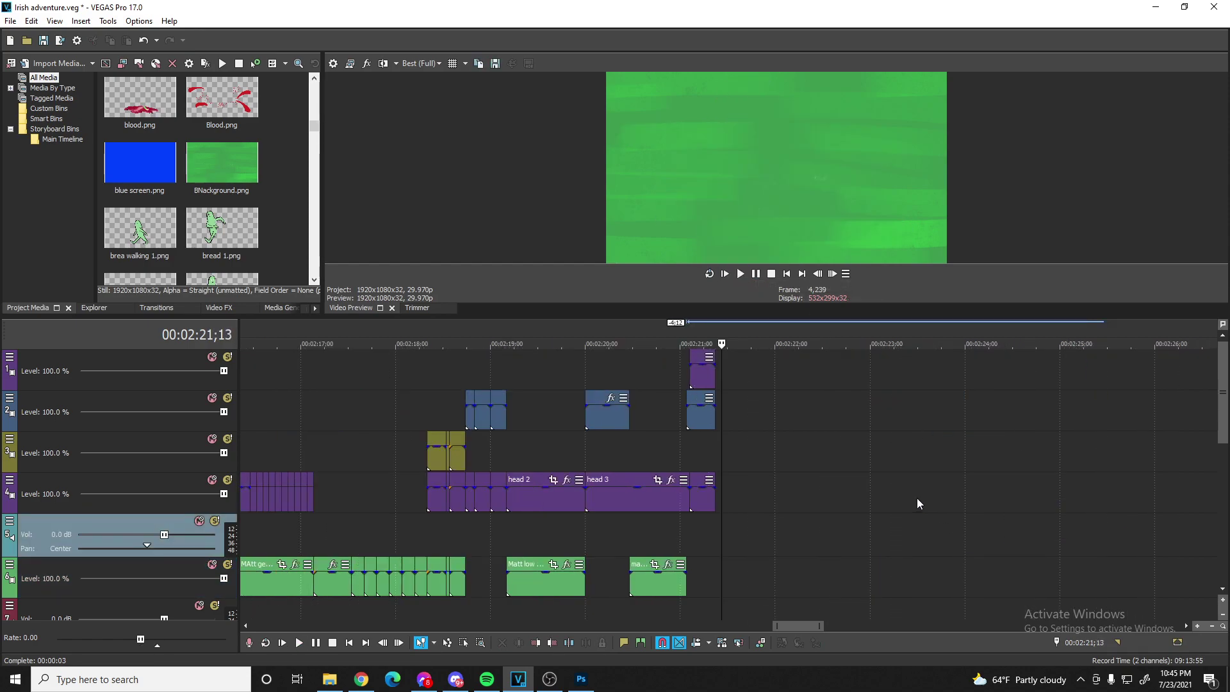
- Extend the last Most Epic Music Eye of the Storm event by 5 seconds 14 frames
{"action": "scroll", "coordinate": [917, 498], "scroll_direction": "down", "scroll_amount": 3}
{"action": "left_click_drag", "start_coordinate": [1222, 417], "coordinate": [1199, 522]}
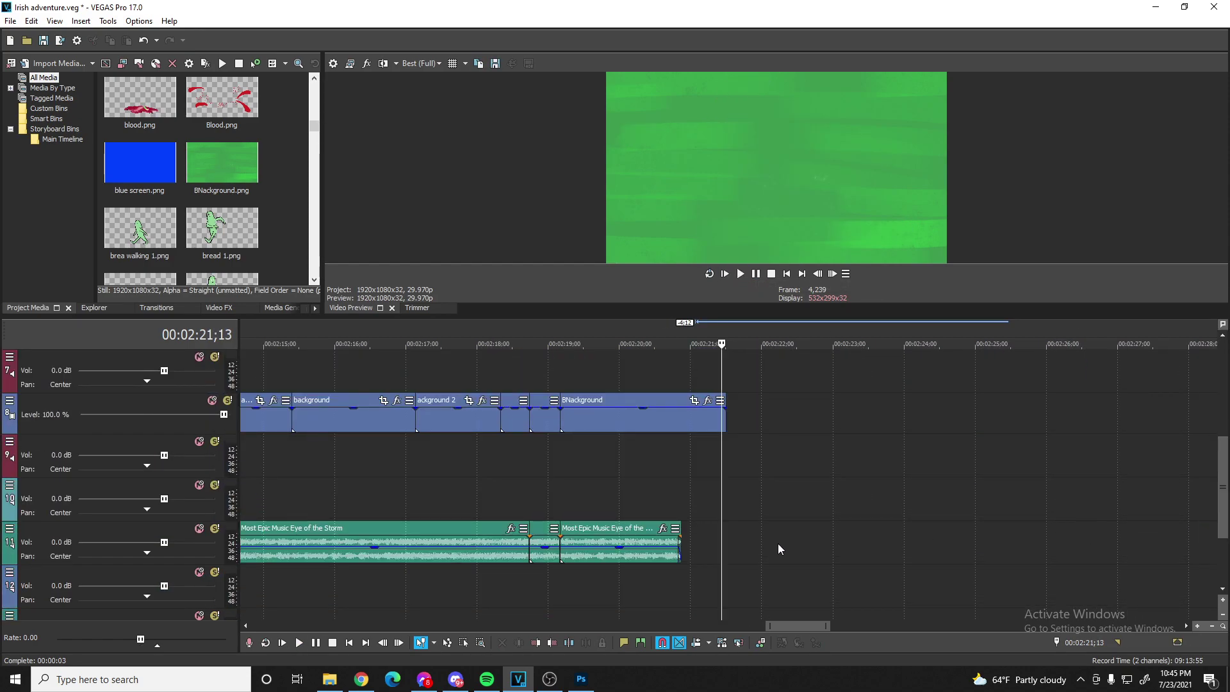
{"action": "left_click_drag", "start_coordinate": [678, 553], "coordinate": [1070, 553]}
{"action": "left_click_drag", "start_coordinate": [1220, 518], "coordinate": [1201, 430]}
- Play back the shot with the extended music from 00:02:20;10
{"action": "left_click", "coordinate": [642, 376]}
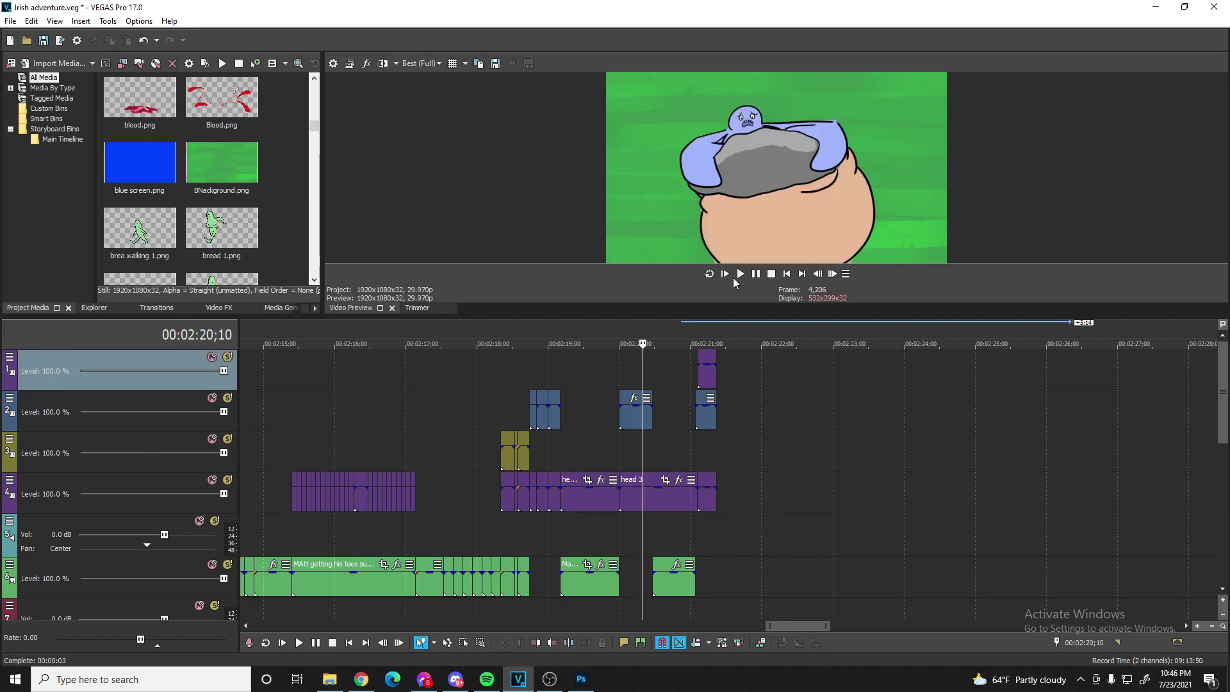
{"action": "left_click", "coordinate": [739, 274]}
{"action": "left_click", "coordinate": [756, 273]}
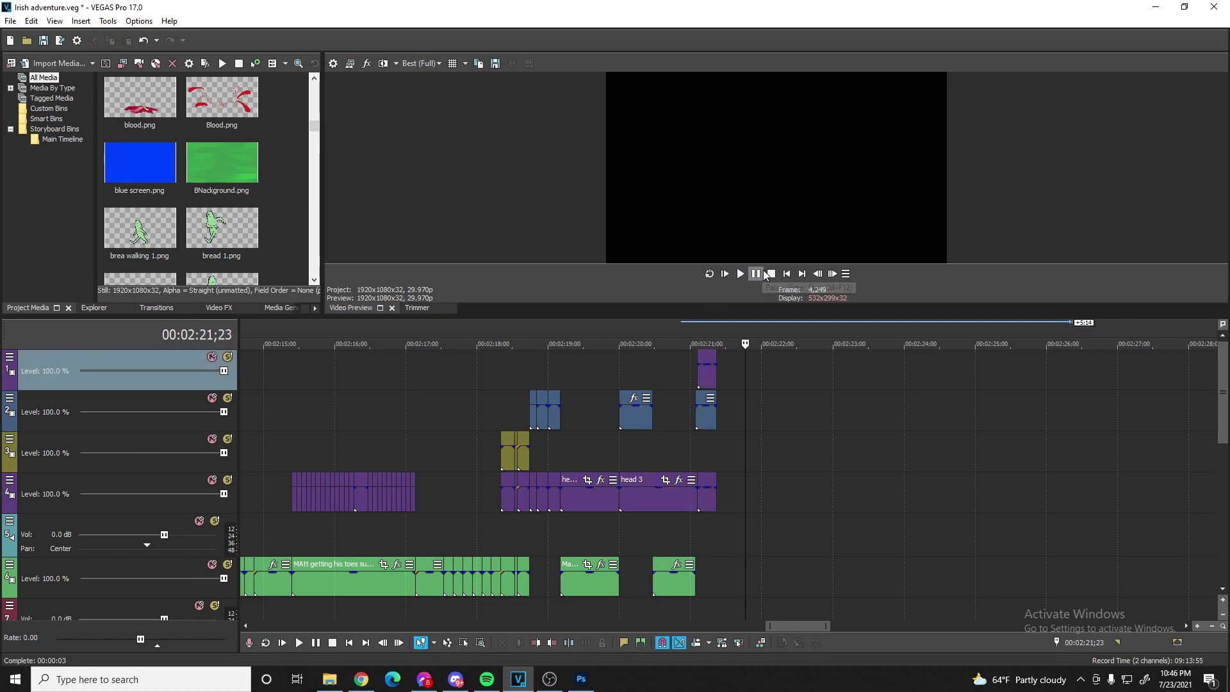
- Select the Matt close 1 blood, Blood and head 4 events of the final hit together and copy them
{"action": "left_click", "coordinate": [702, 384]}
{"action": "scroll", "coordinate": [737, 432], "scroll_direction": "up", "scroll_amount": 2}
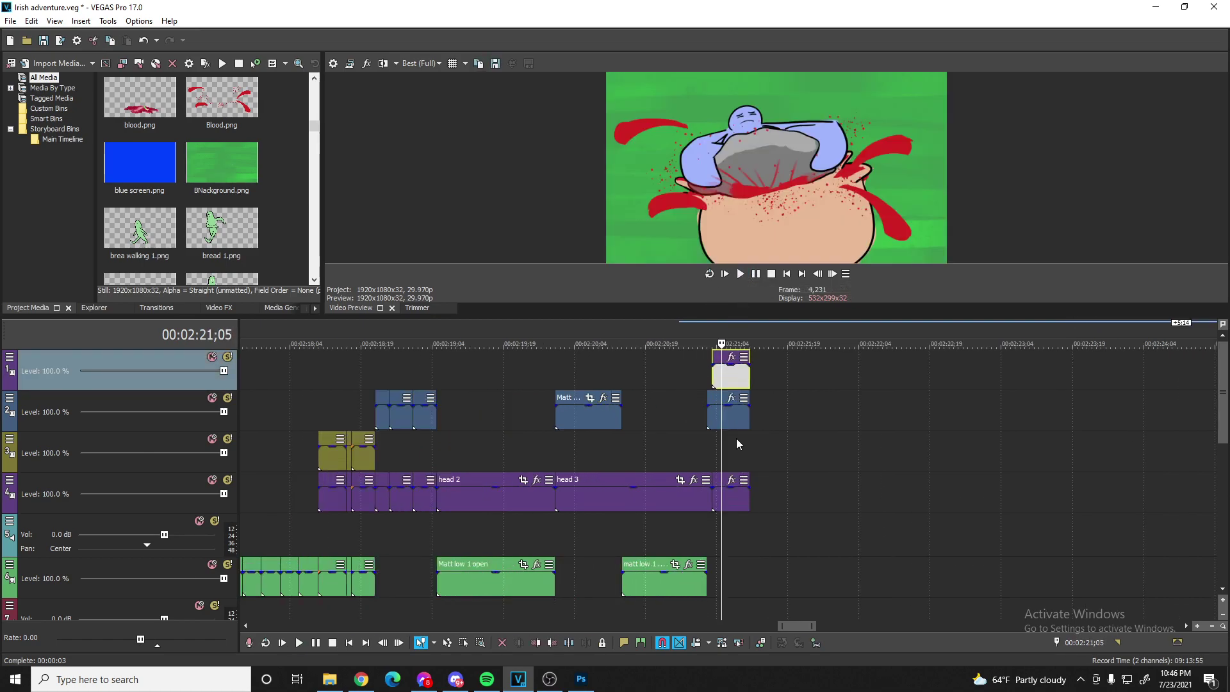
{"action": "left_click", "coordinate": [716, 377]}
{"action": "left_click", "coordinate": [745, 499]}
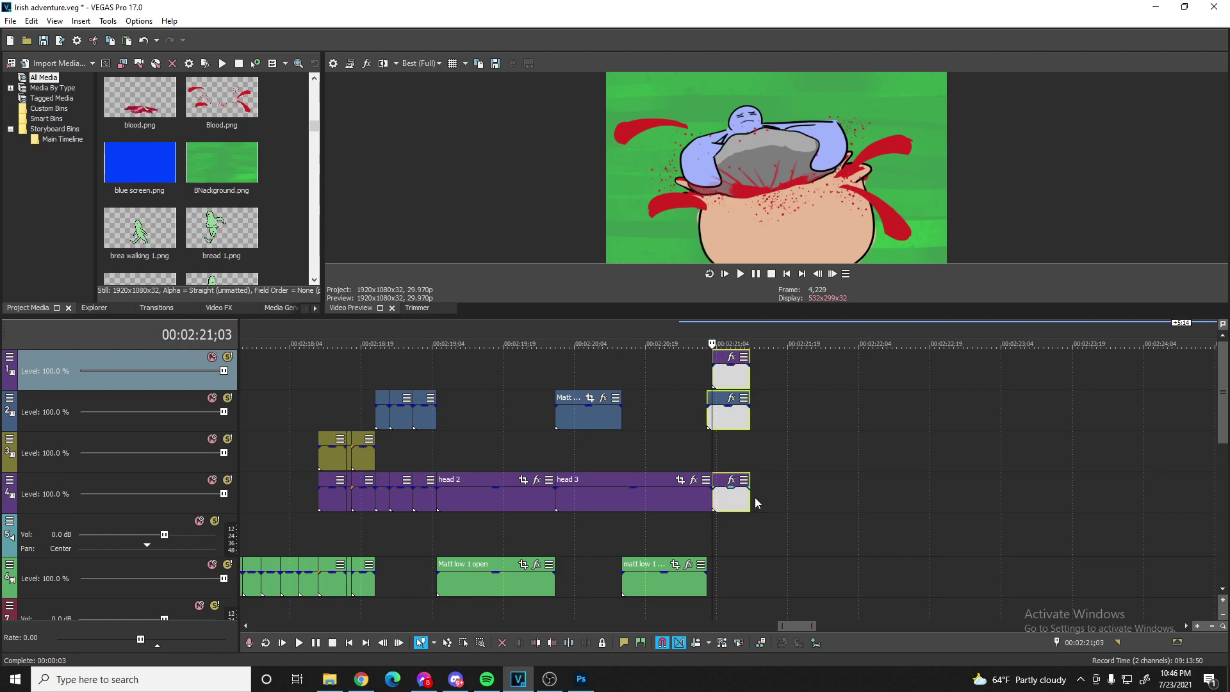
{"action": "left_click", "coordinate": [752, 503]}
{"action": "key", "text": "ctrl+v"}
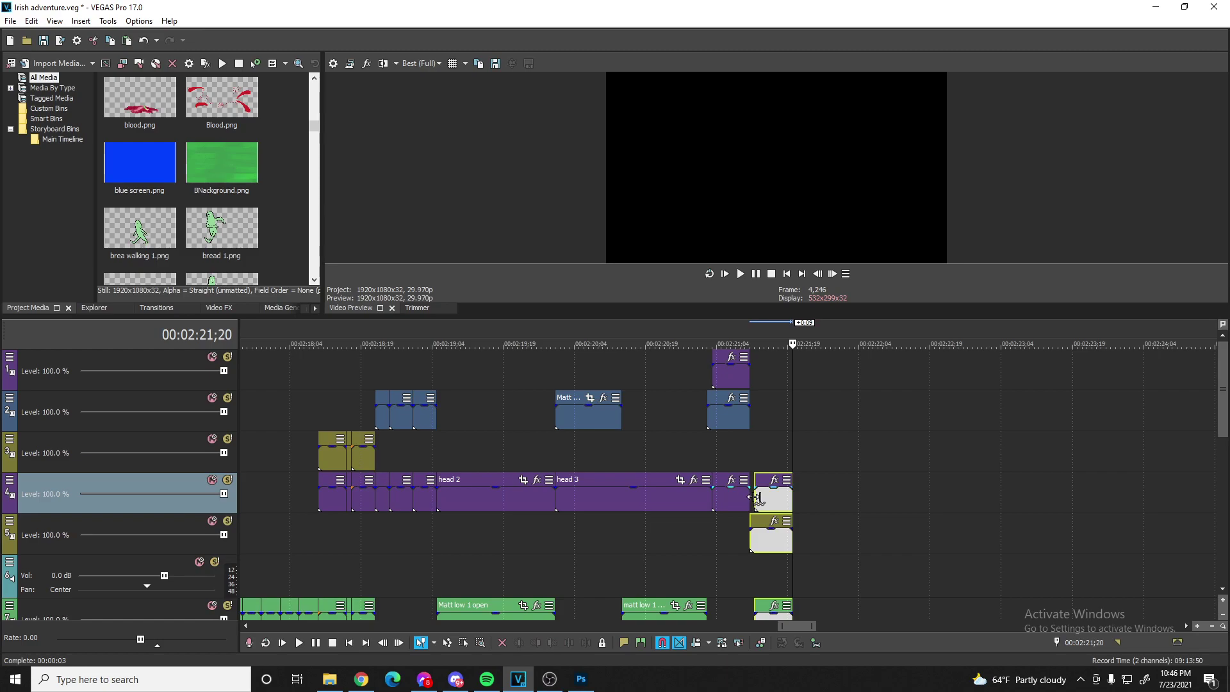
{"action": "key", "text": "ctrl+z"}
{"action": "left_click", "coordinate": [752, 411]}
{"action": "key", "text": "ctrl+v"}
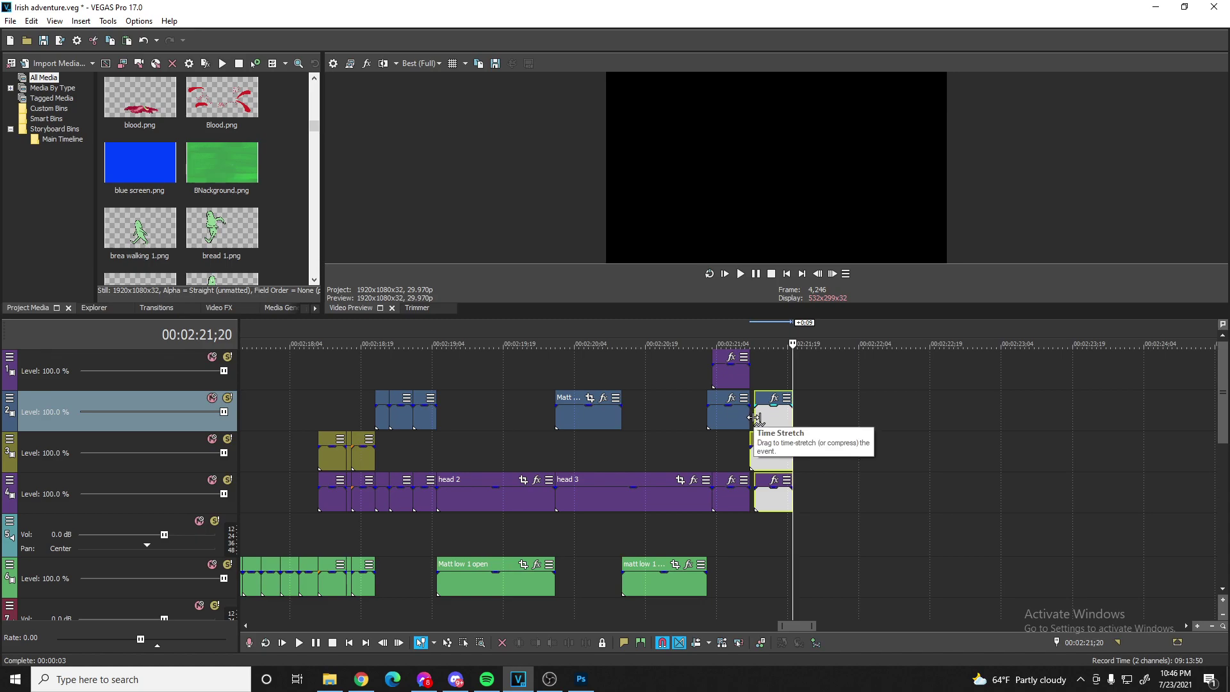
{"action": "key", "text": "ctrl+z"}
- Paste the copied hit frames twice in a row from 00:02:21;11, starting on the top track
{"action": "left_click", "coordinate": [754, 377]}
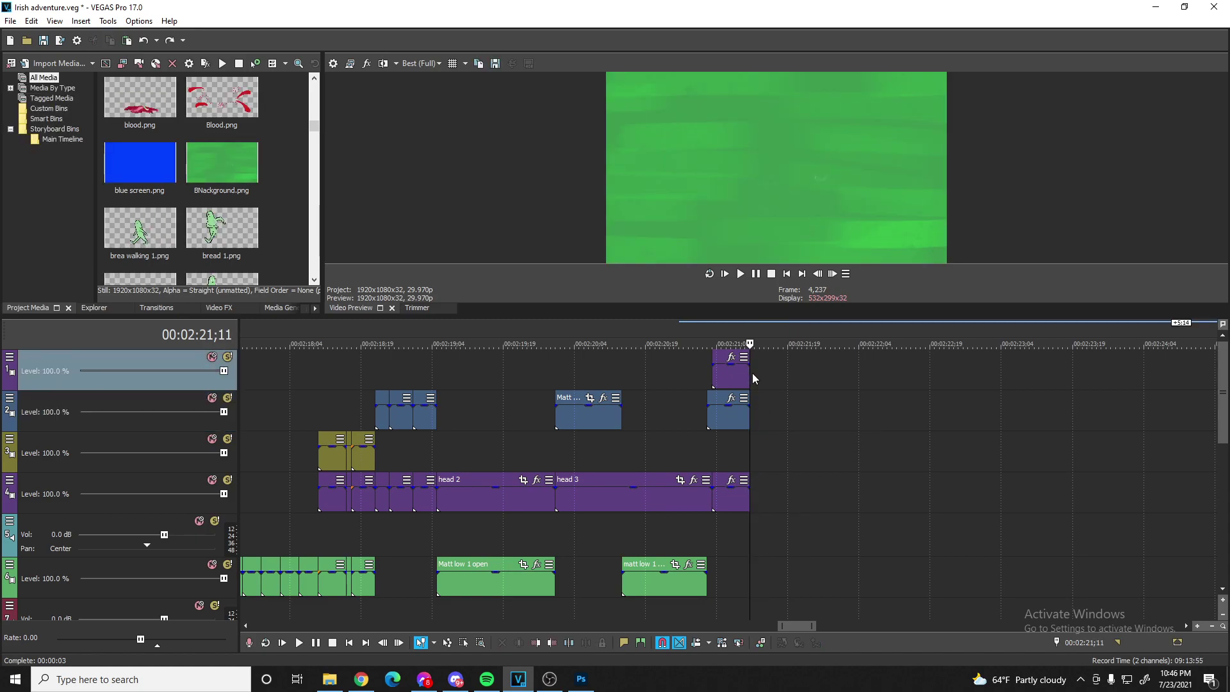
{"action": "key", "text": "ctrl+v"}
{"action": "key", "text": "ctrl+v"}
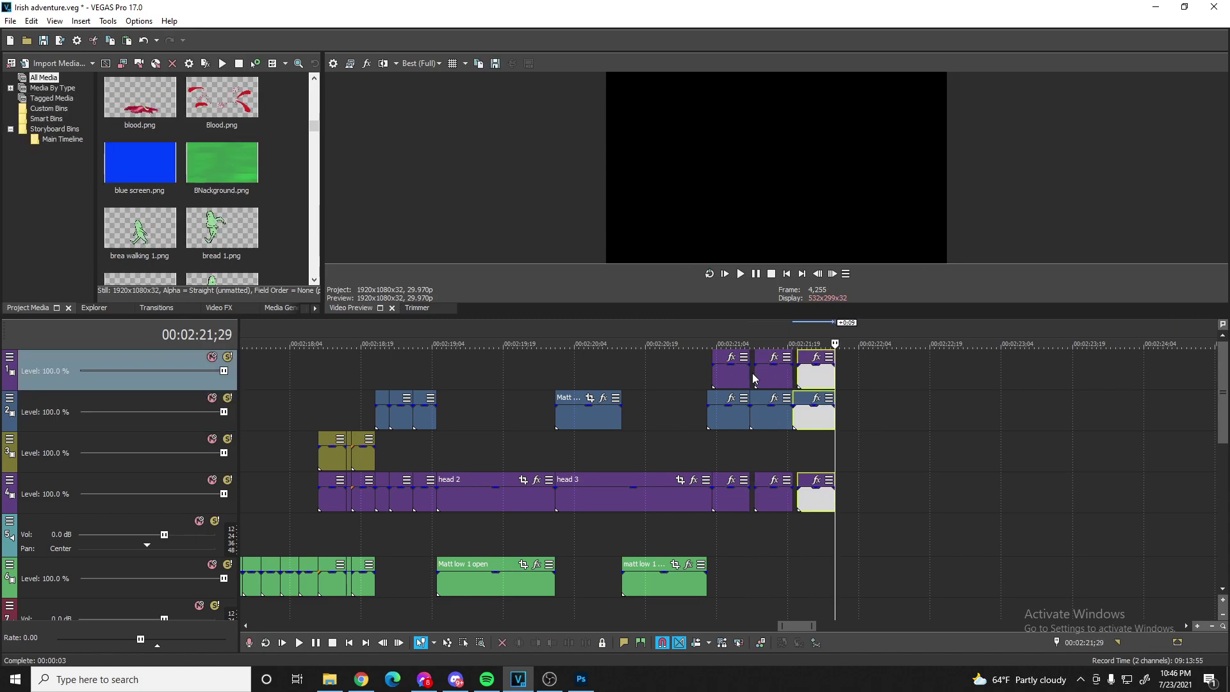
- Play back the repeated hits from just before the first Blood event
{"action": "left_click", "coordinate": [702, 371]}
{"action": "key", "text": "space"}
{"action": "key", "text": "space"}
- Extend the BNackground event by 20 frames so that it covers the pasted hits
{"action": "scroll", "coordinate": [724, 377], "scroll_direction": "up", "scroll_amount": 3}
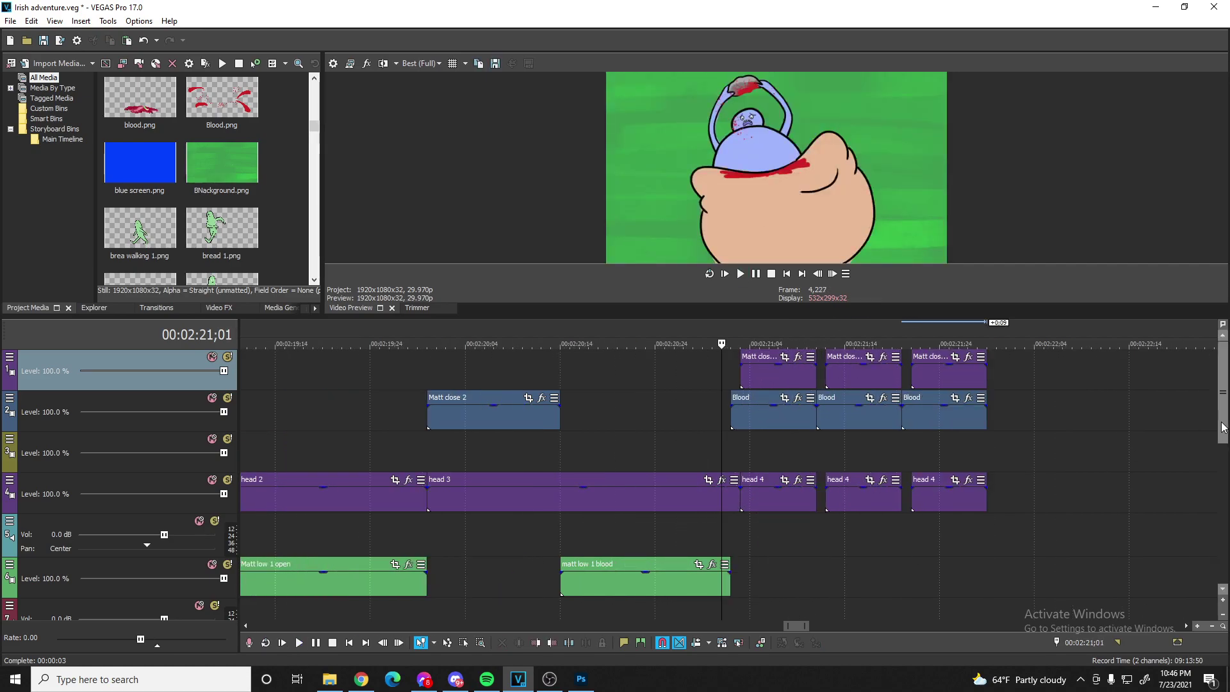
{"action": "scroll", "coordinate": [931, 551], "scroll_direction": "down", "scroll_amount": 4}
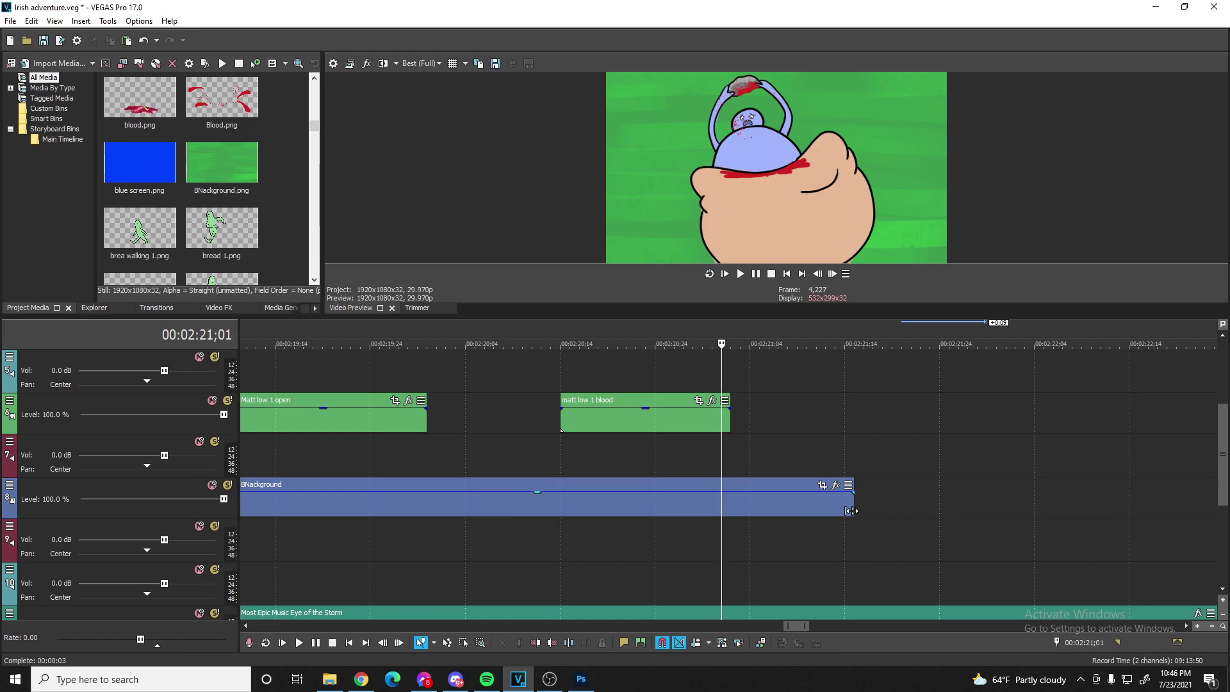
{"action": "left_click_drag", "start_coordinate": [854, 513], "coordinate": [969, 506]}
{"action": "scroll", "coordinate": [897, 441], "scroll_direction": "down", "scroll_amount": 12}
{"action": "scroll", "coordinate": [808, 488], "scroll_direction": "up", "scroll_amount": 12}
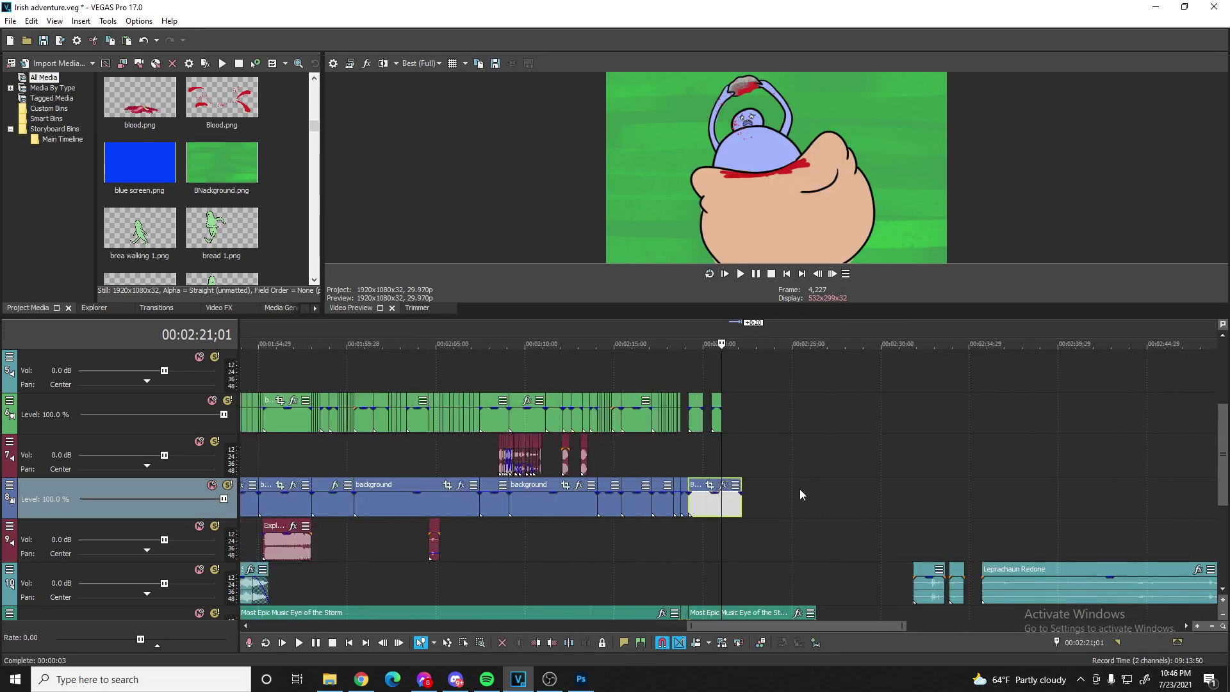
- Extend the BNackground event's end by a further 1:18 and enlarge the timeline area
{"action": "left_click_drag", "start_coordinate": [800, 506], "coordinate": [909, 503]}
{"action": "scroll", "coordinate": [810, 498], "scroll_direction": "down", "scroll_amount": 8}
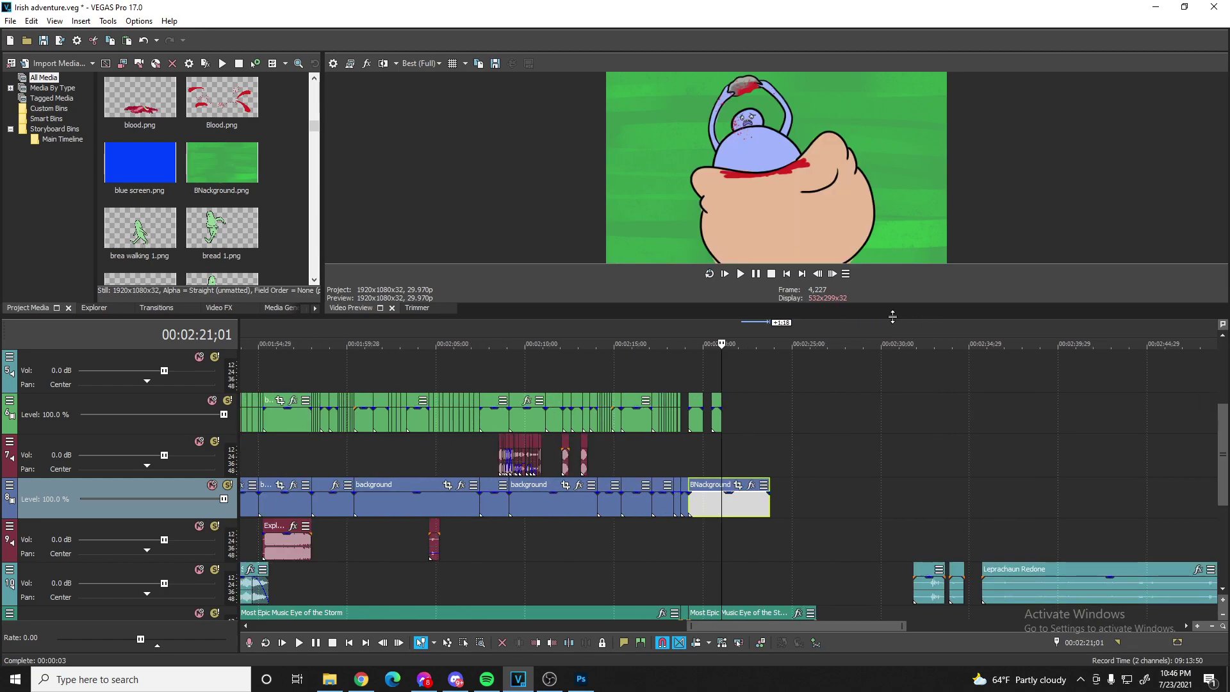
{"action": "left_click_drag", "start_coordinate": [892, 316], "coordinate": [892, 247]}
- Play back the repeated rock hits around the first Blood event at 00:02:21;02
{"action": "left_click", "coordinate": [674, 303]}
{"action": "scroll", "coordinate": [882, 355], "scroll_direction": "up", "scroll_amount": 4}
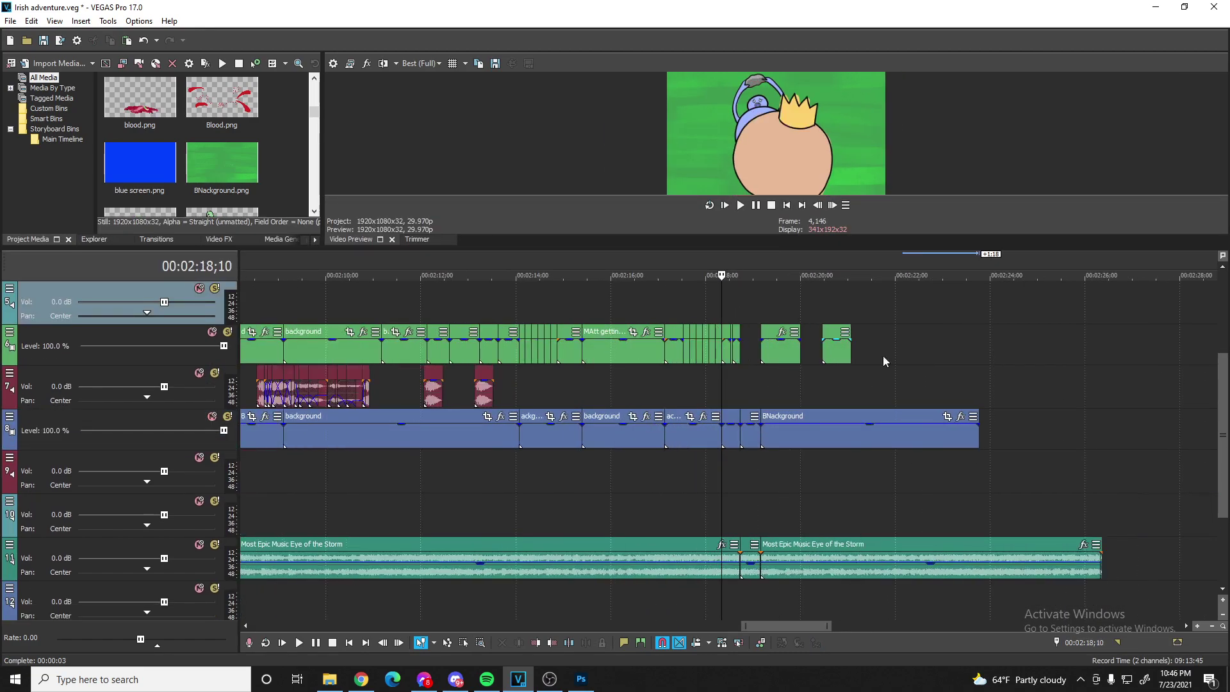
{"action": "left_click_drag", "start_coordinate": [1210, 423], "coordinate": [1214, 332]}
{"action": "left_click", "coordinate": [847, 359]}
{"action": "scroll", "coordinate": [801, 367], "scroll_direction": "up", "scroll_amount": 6}
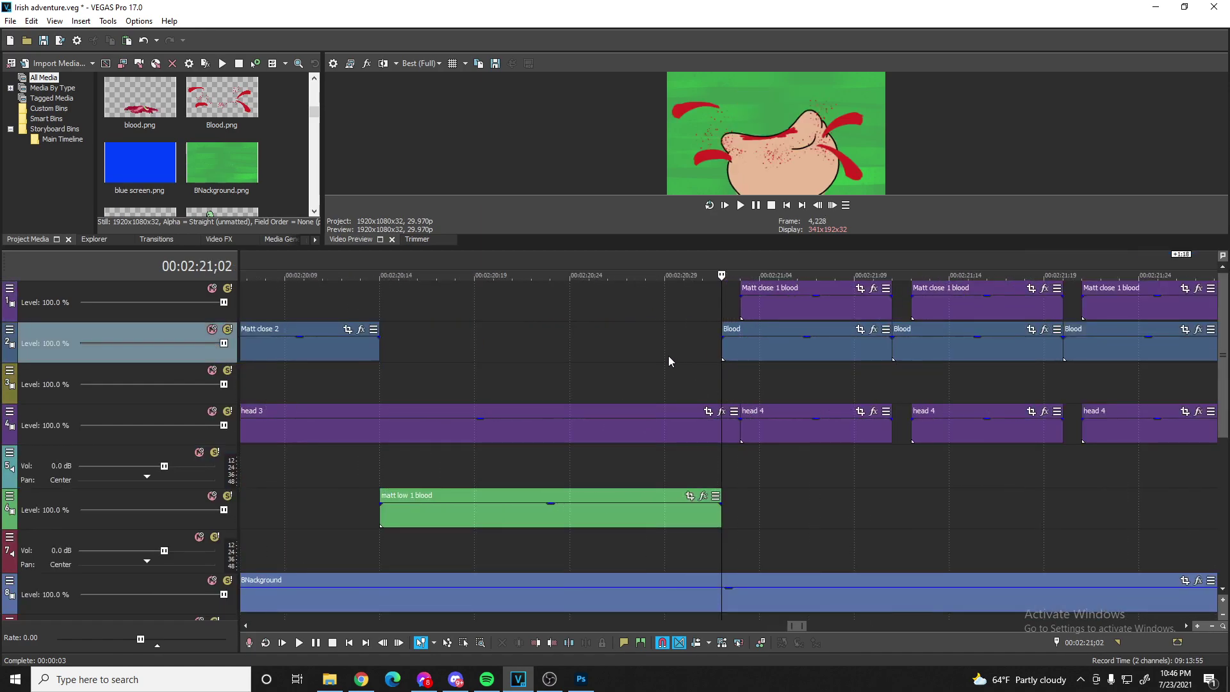
{"action": "key", "text": "space"}
{"action": "key", "text": "space"}
- Trim one frame off the first Blood event's start and extend the matt low 1 blood event one frame to 00:02:21;03
{"action": "left_click", "coordinate": [720, 372]}
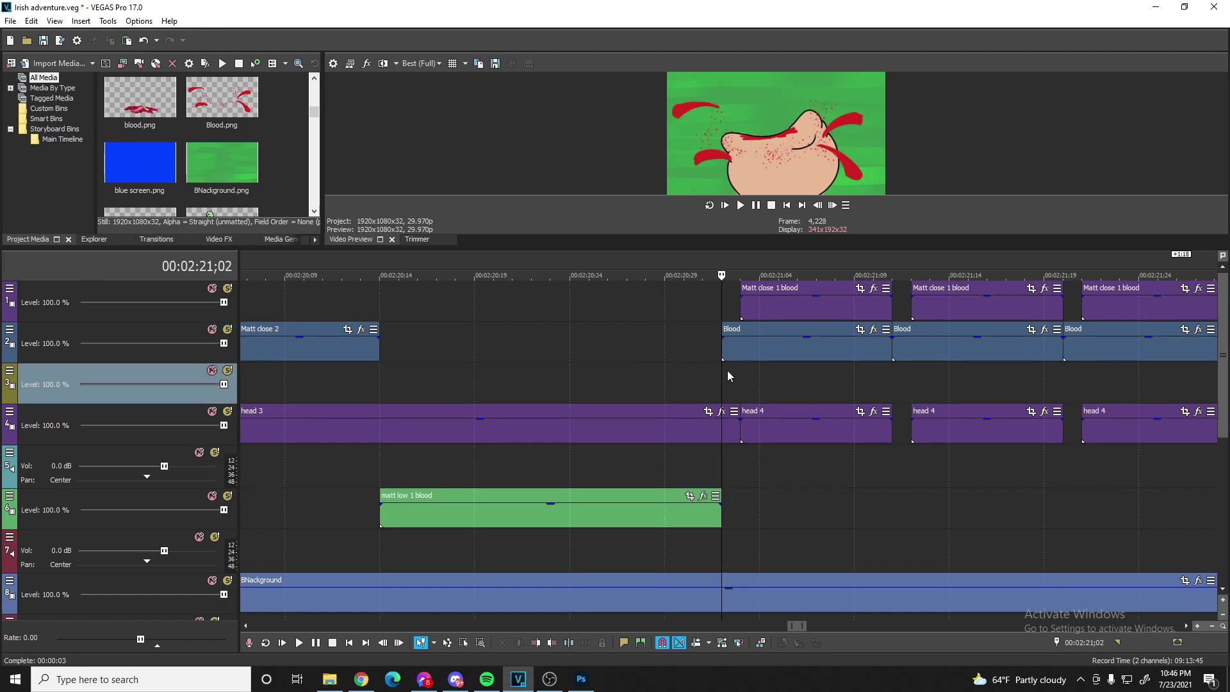
{"action": "left_click_drag", "start_coordinate": [721, 351], "coordinate": [741, 351]}
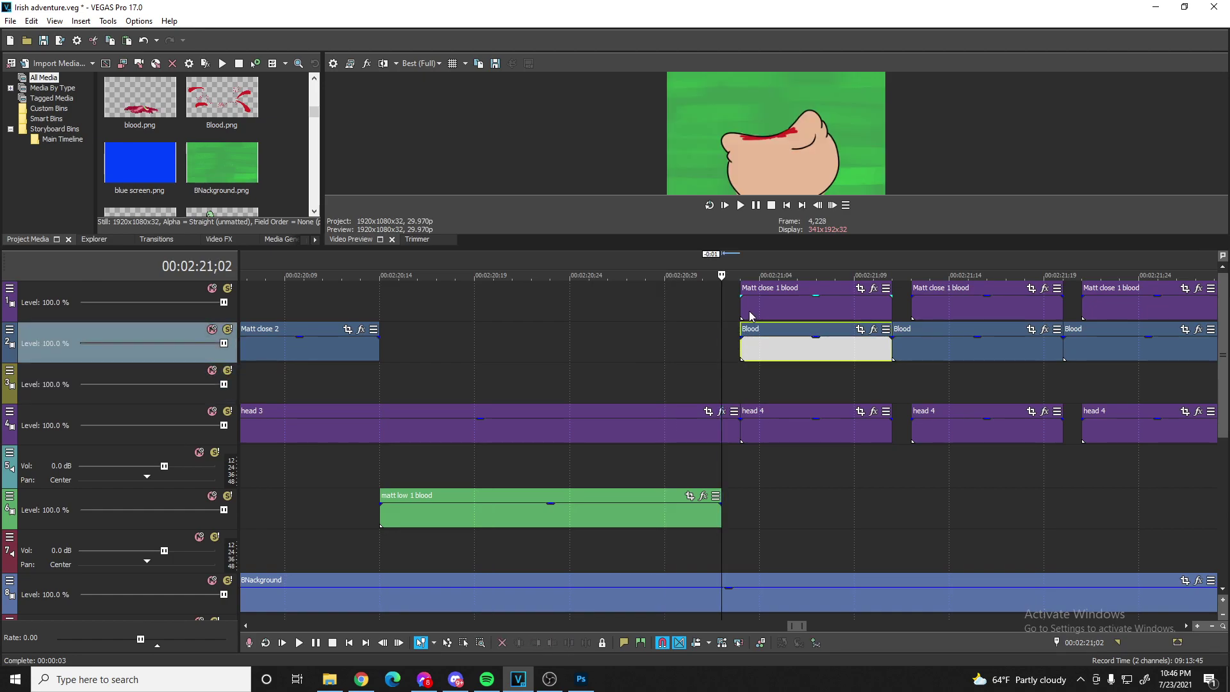
{"action": "left_click", "coordinate": [747, 312]}
{"action": "key", "text": "Left"}
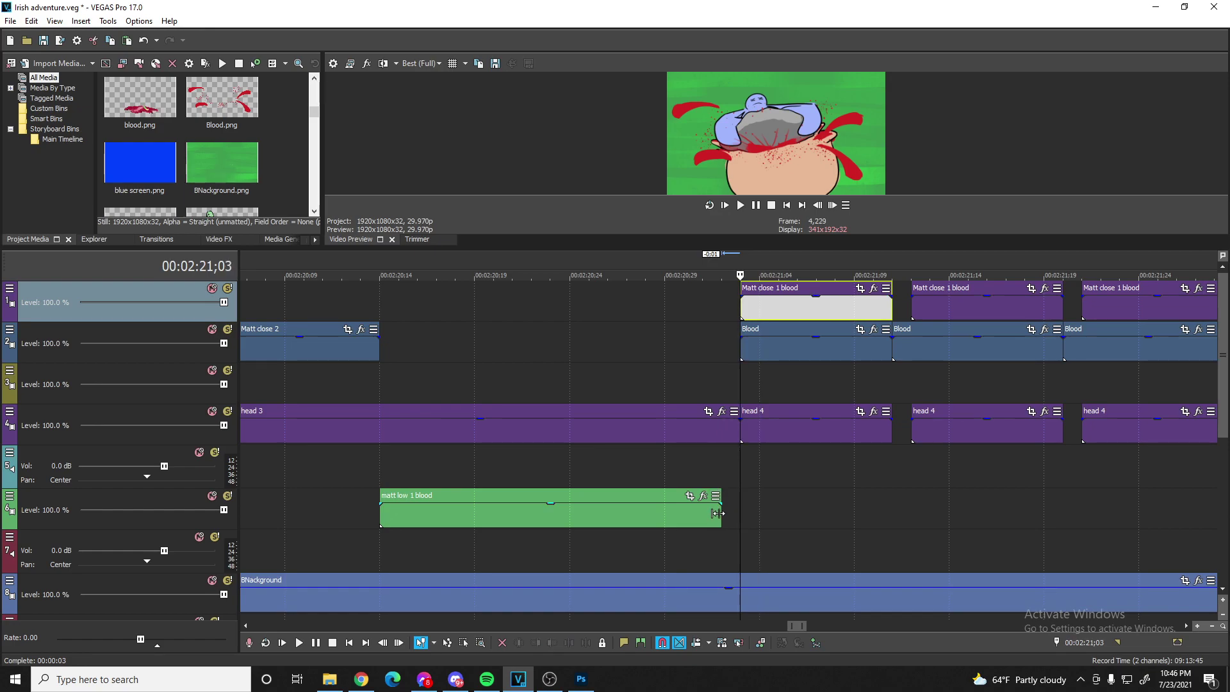
{"action": "left_click_drag", "start_coordinate": [717, 512], "coordinate": [738, 511]}
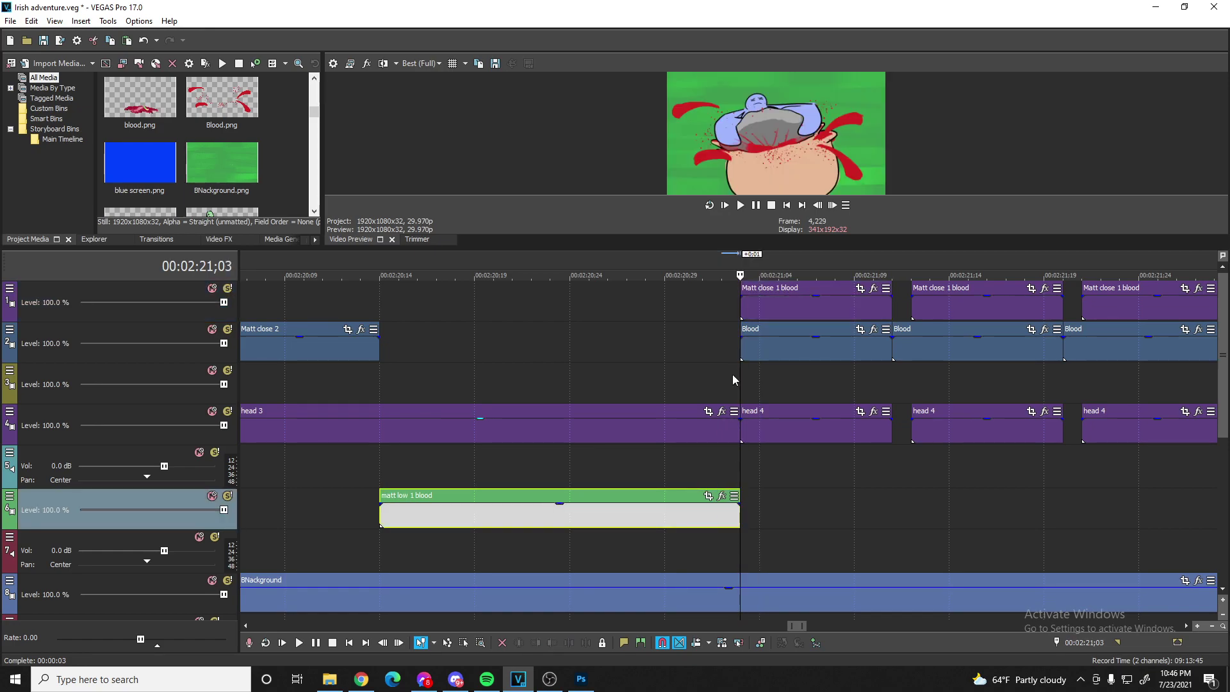
- Delete the Matt close 1 blood and Blood events of the second hit
{"action": "left_click", "coordinate": [774, 302]}
{"action": "left_click", "coordinate": [853, 309]}
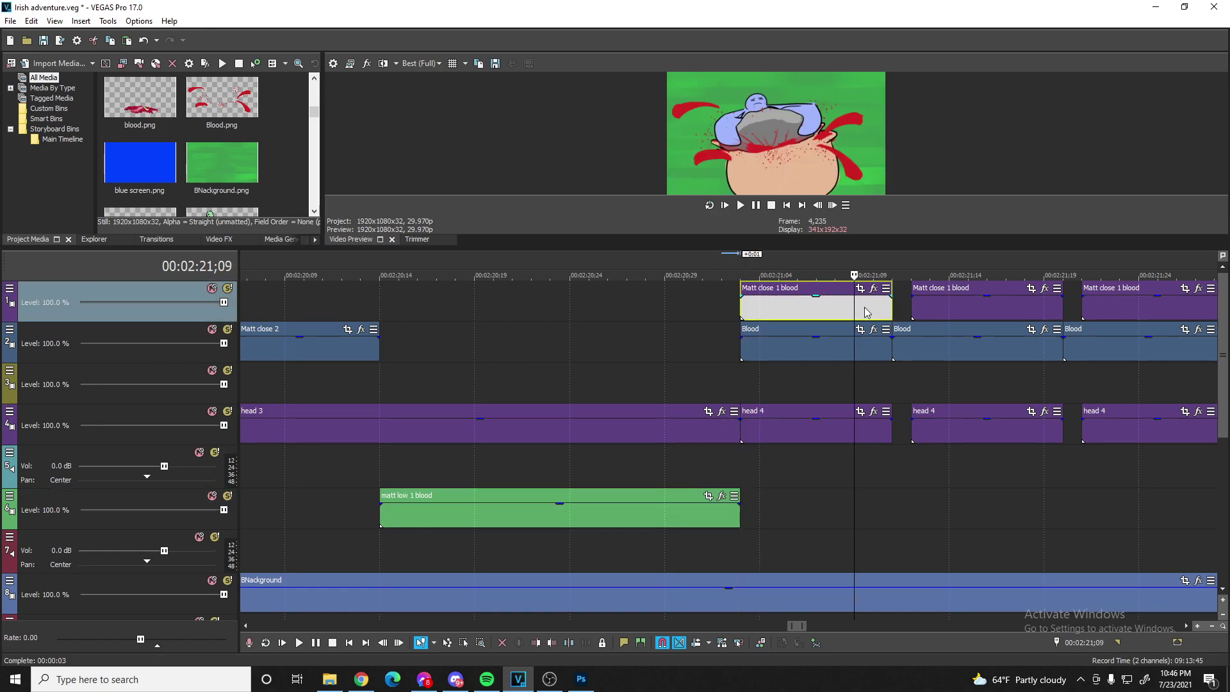
{"action": "left_click", "coordinate": [892, 312]}
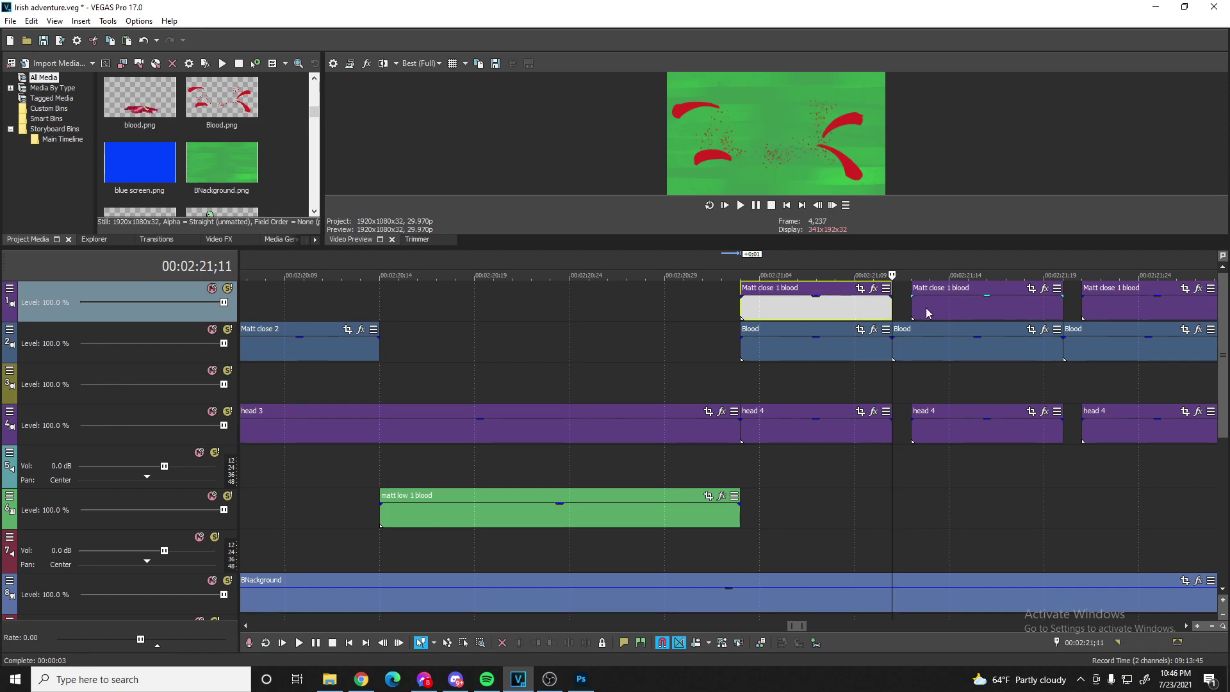
{"action": "left_click", "coordinate": [910, 310]}
{"action": "scroll", "coordinate": [743, 310], "scroll_direction": "down", "scroll_amount": 5}
{"action": "scroll", "coordinate": [741, 310], "scroll_direction": "up", "scroll_amount": 3}
{"action": "scroll", "coordinate": [742, 311], "scroll_direction": "up", "scroll_amount": 2}
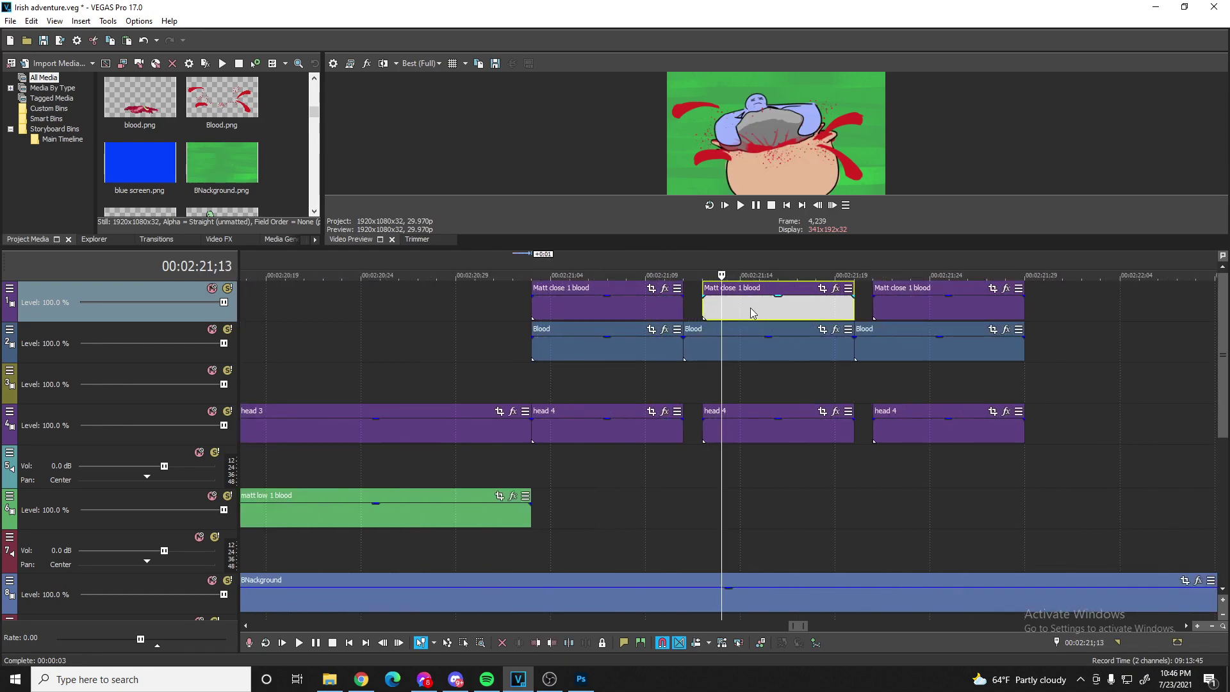
{"action": "key", "text": "Delete"}
{"action": "left_click", "coordinate": [751, 345]}
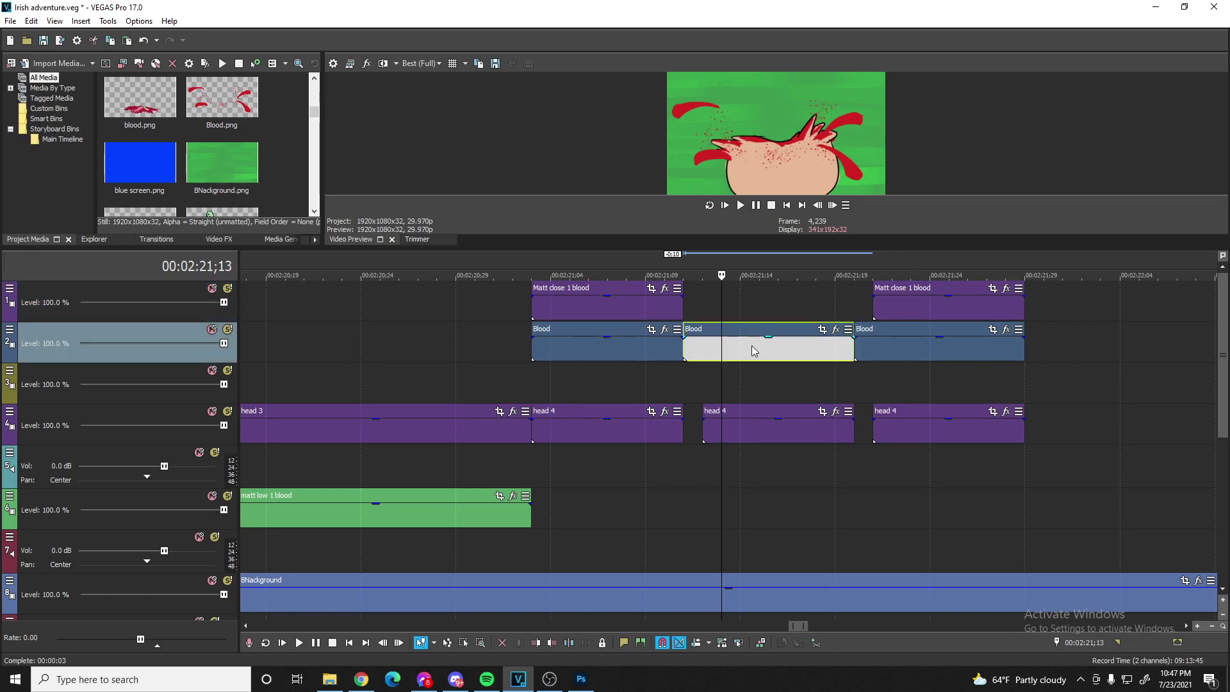
{"action": "key", "text": "Delete"}
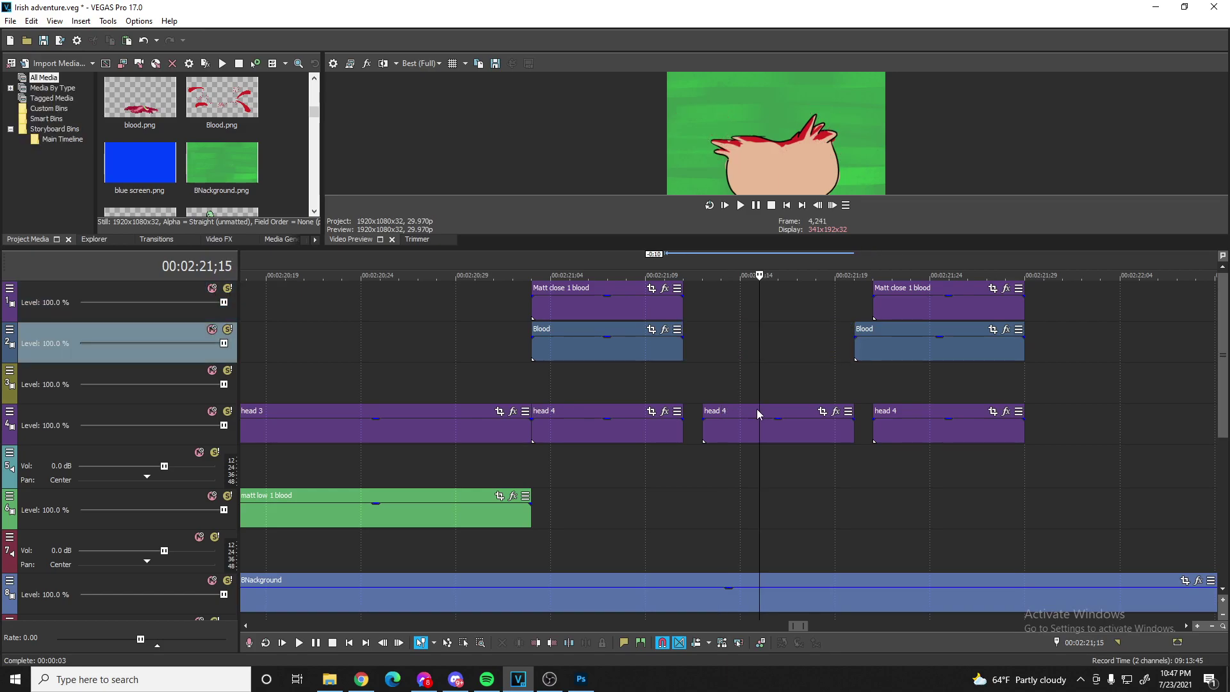
- Delete the second hit's head 4 event and extend the first head 4 by 10 frames to meet the last one
{"action": "left_click", "coordinate": [729, 430]}
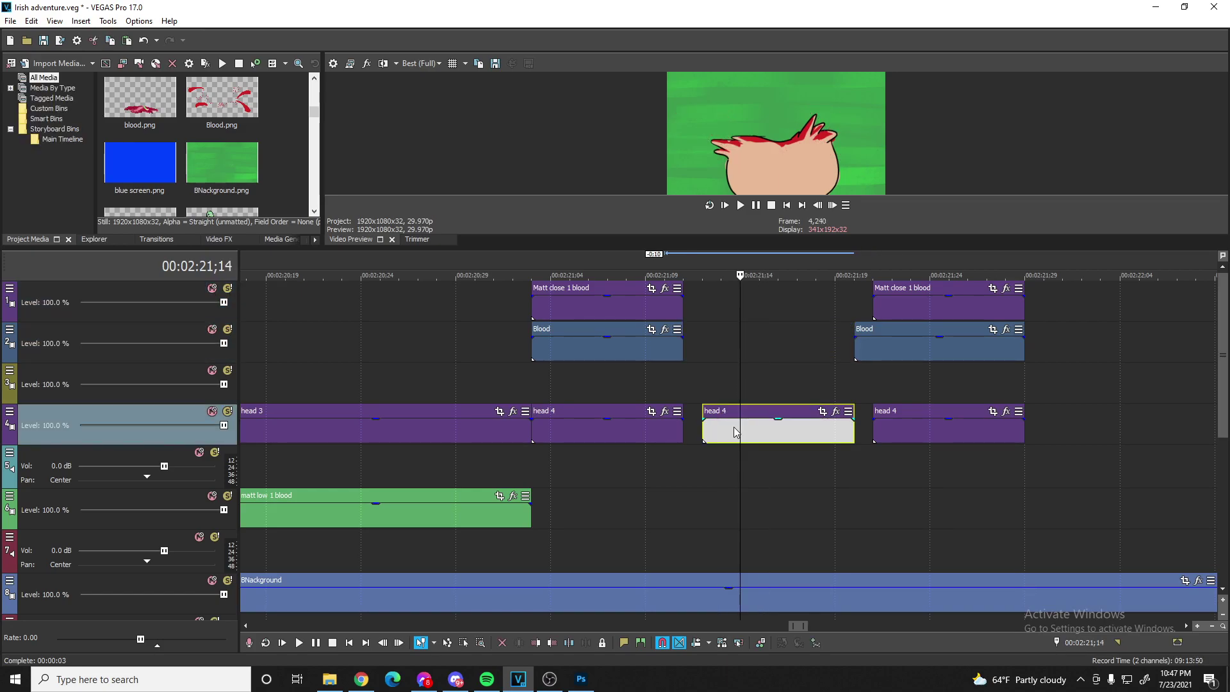
{"action": "key", "text": "Delete"}
{"action": "left_click_drag", "start_coordinate": [719, 430], "coordinate": [1038, 453]}
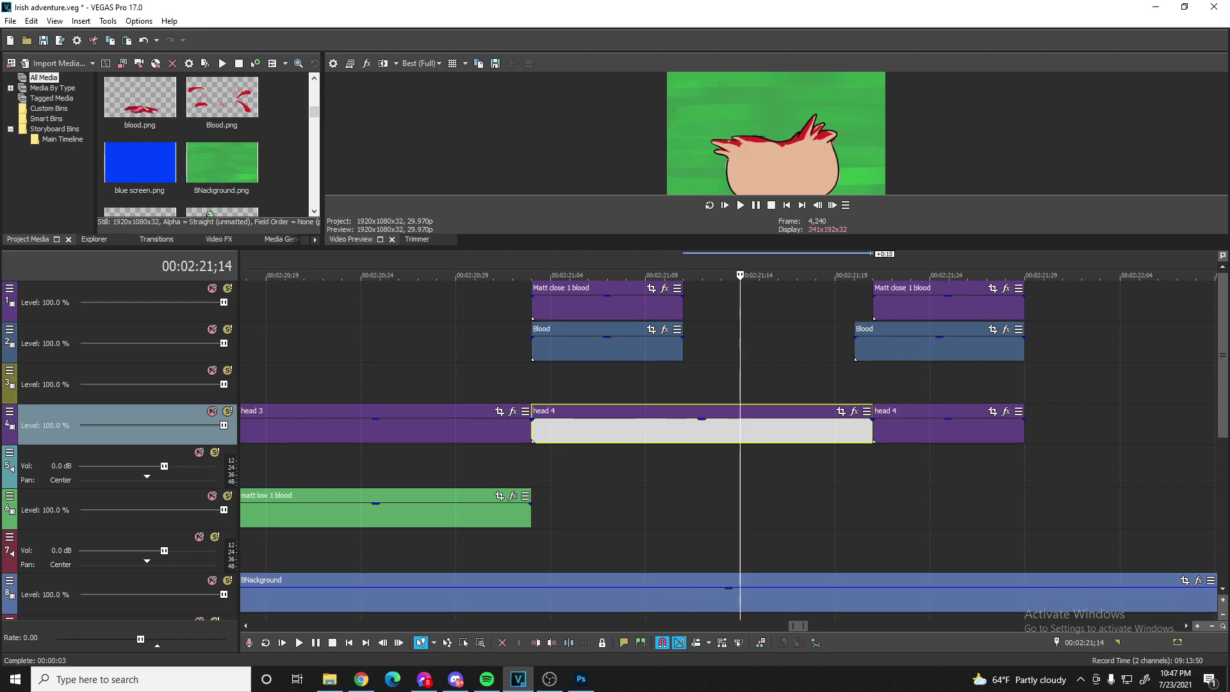
- Add a matt low 1 blood event on track 6 from 00:02:21;11, cut it at 00:02:21;21 and delete the remainder
{"action": "left_click_drag", "start_coordinate": [866, 416], "coordinate": [688, 511]}
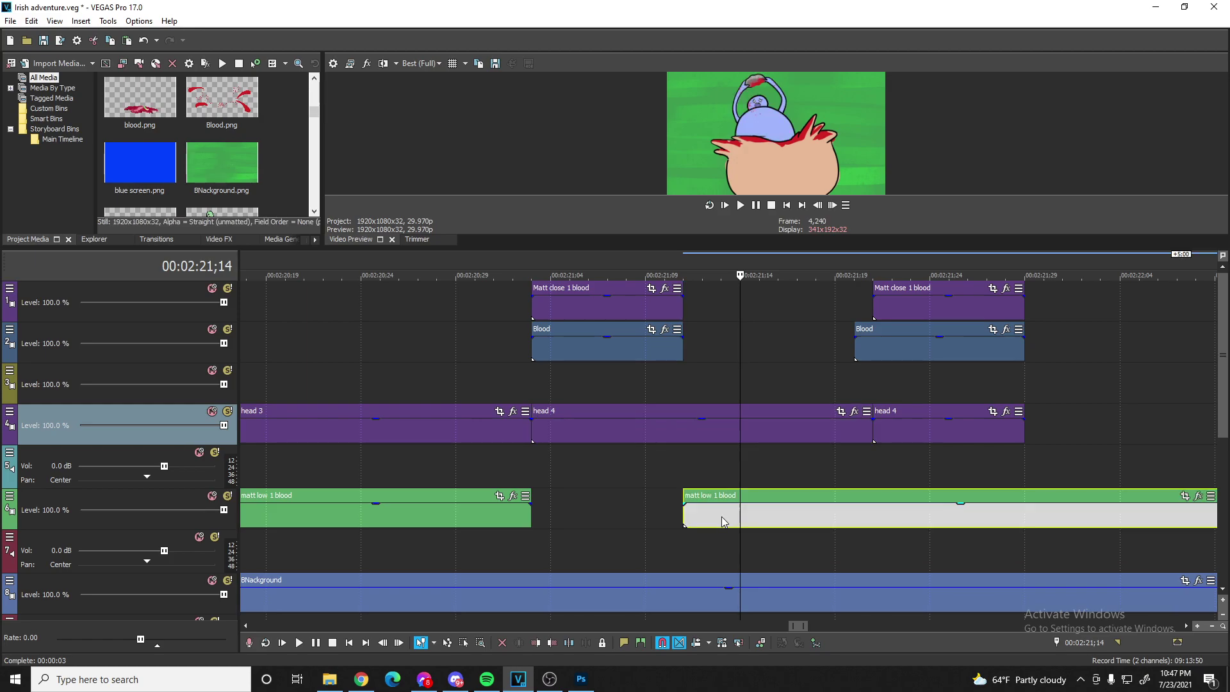
{"action": "left_click", "coordinate": [722, 521]}
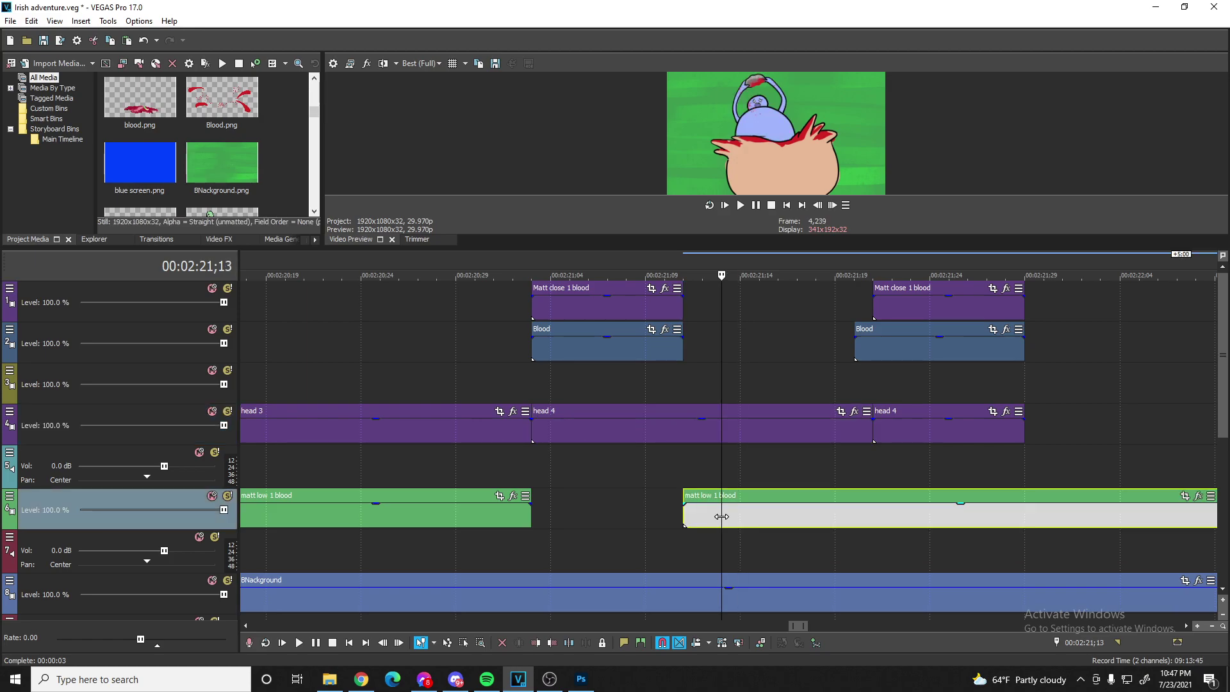
{"action": "left_click", "coordinate": [871, 515]}
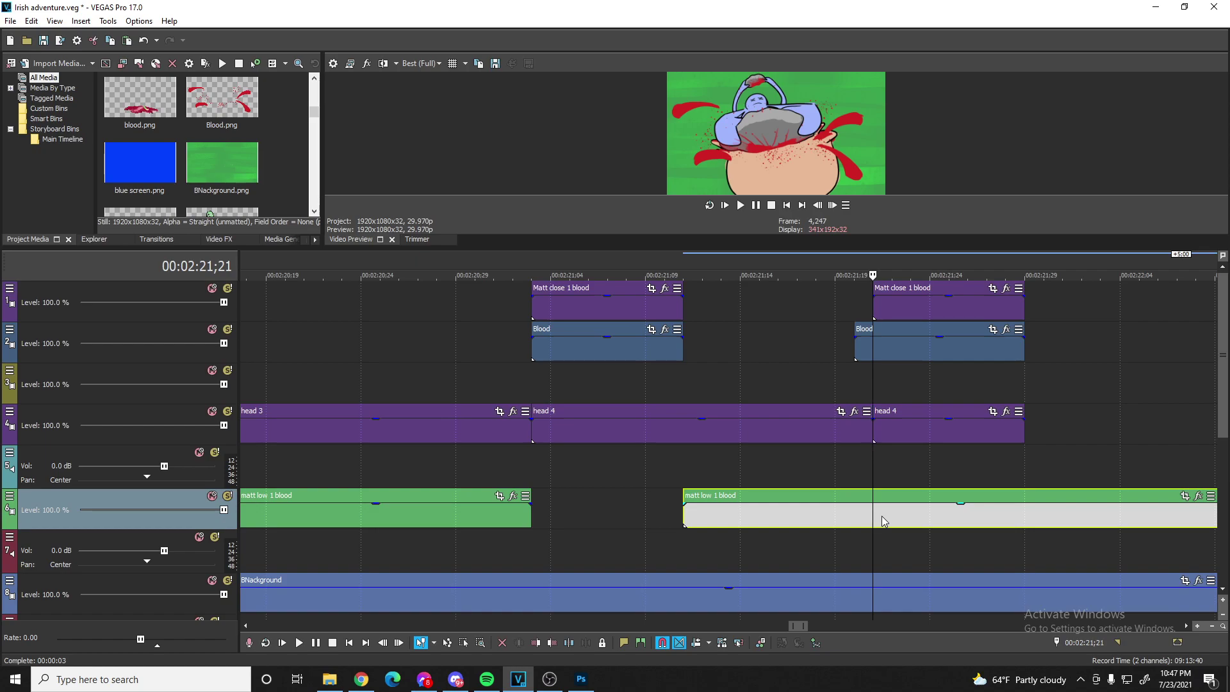
{"action": "key", "text": "s"}
{"action": "left_click", "coordinate": [890, 512]}
{"action": "key", "text": "Delete"}
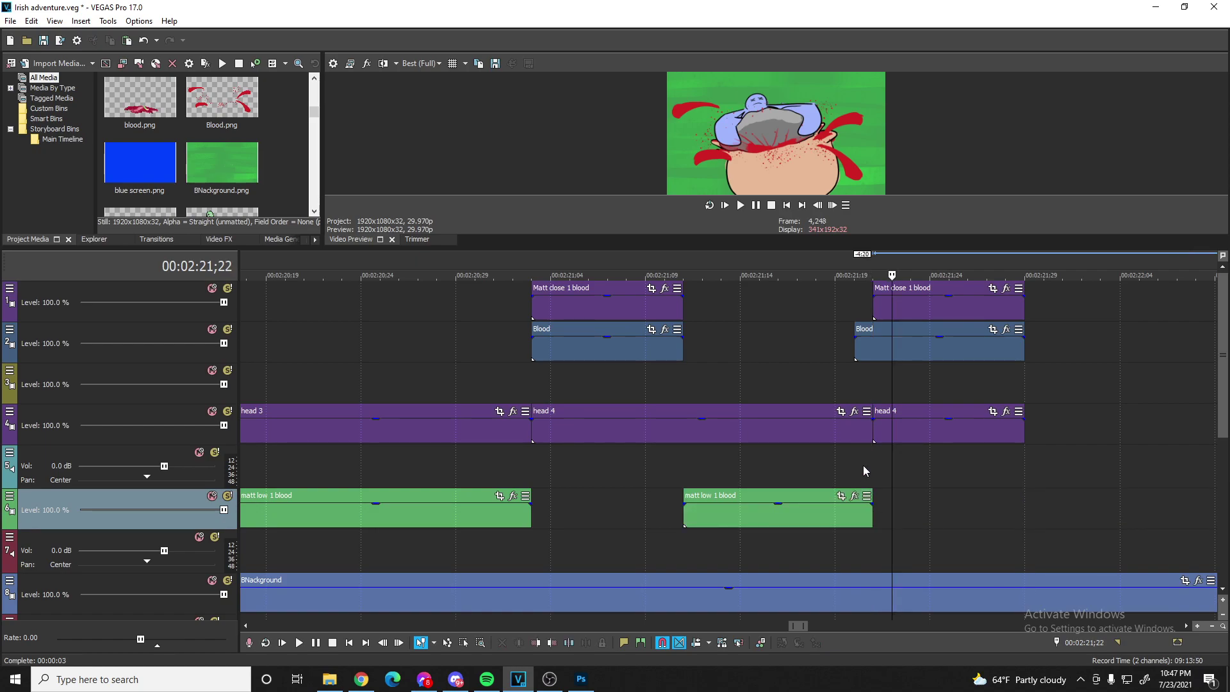
- Split the last Blood event at 00:02:21;21 and remove its leading one-frame piece
{"action": "left_click", "coordinate": [871, 332]}
{"action": "key", "text": "s"}
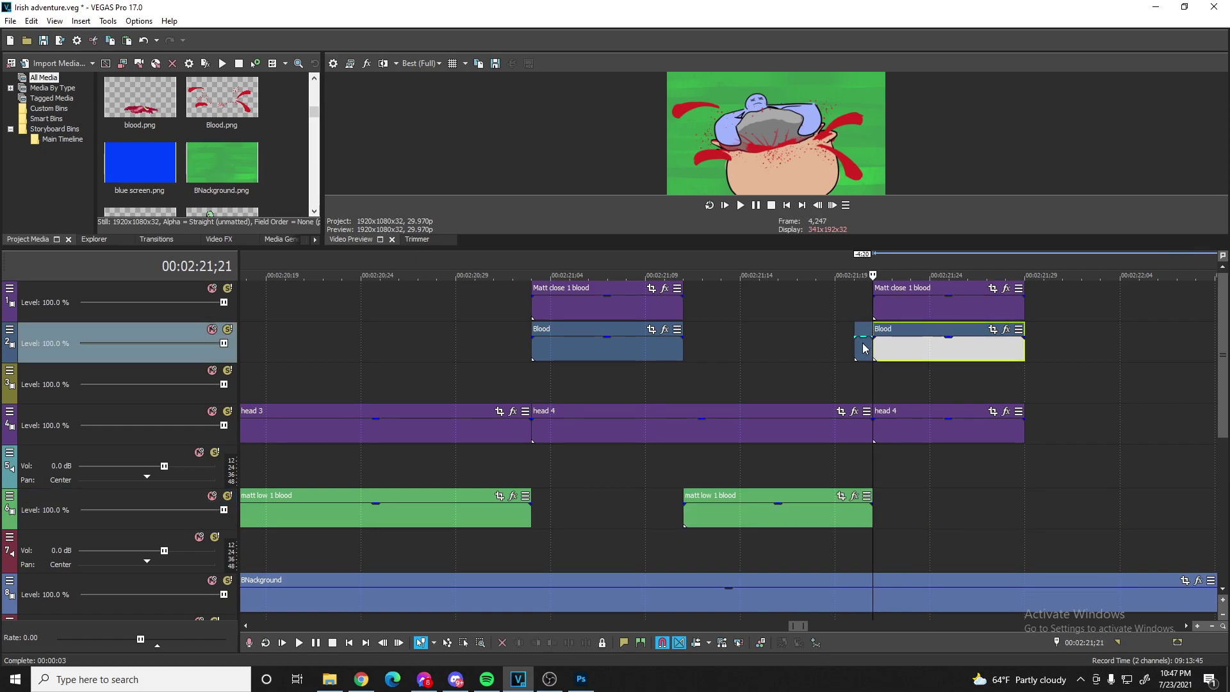
{"action": "left_click", "coordinate": [864, 348]}
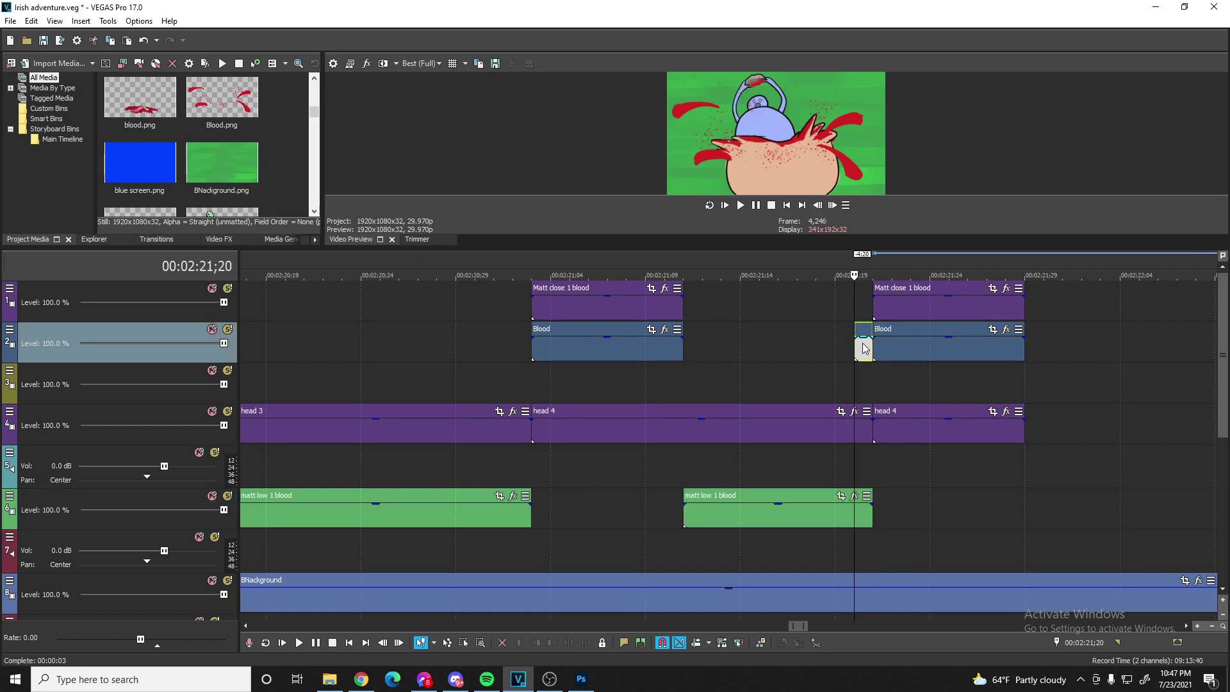
- Play back the rock-bashing shot from the Matt low 1 open event through the final hit
{"action": "left_click", "coordinate": [465, 385]}
{"action": "key", "text": "space"}
{"action": "key", "text": "space"}
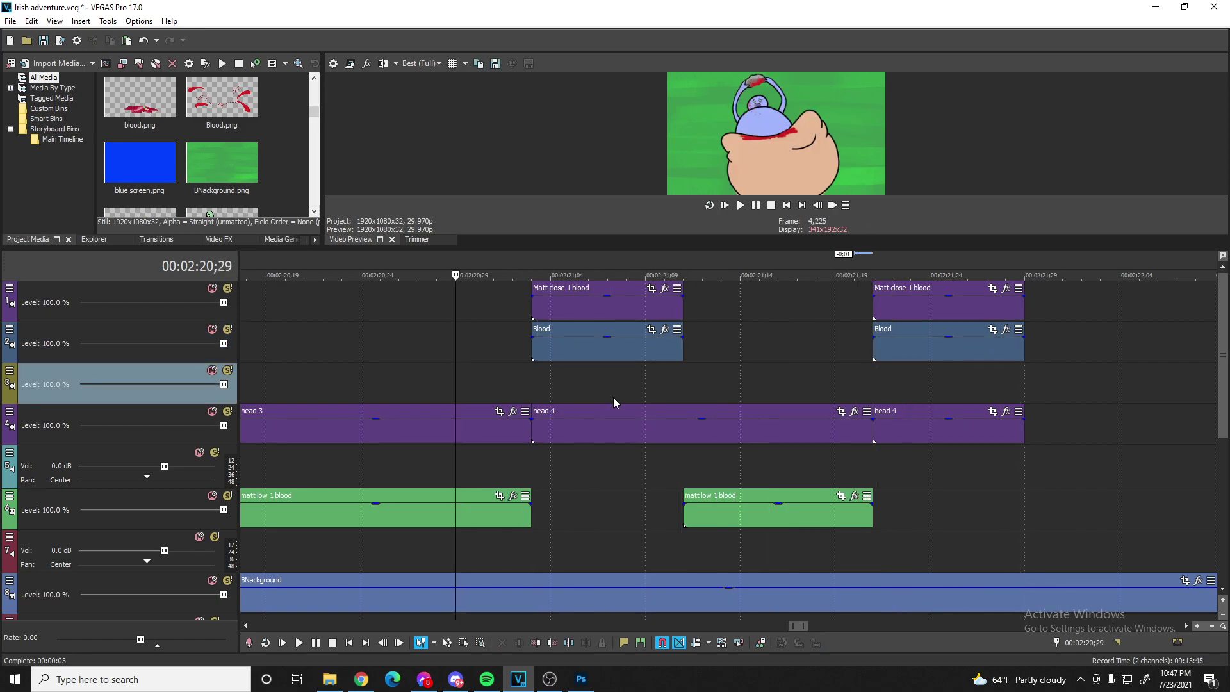
{"action": "scroll", "coordinate": [613, 397], "scroll_direction": "down", "scroll_amount": 4}
{"action": "left_click", "coordinate": [524, 390]}
{"action": "key", "text": "space"}
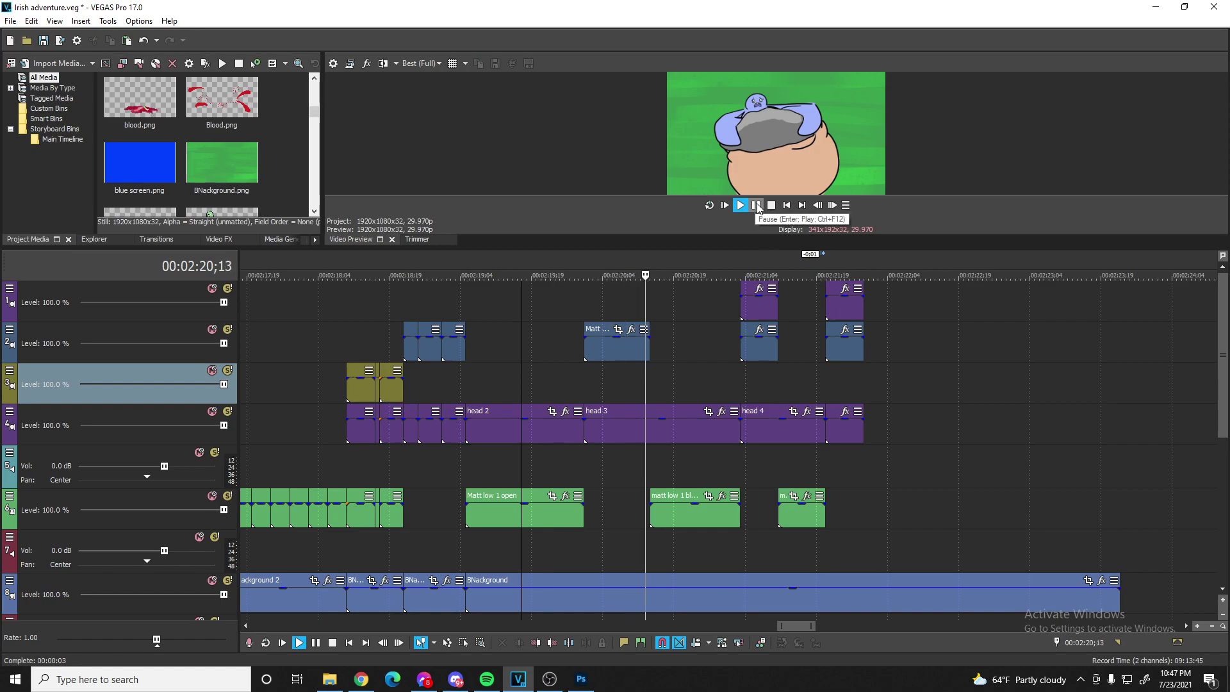
{"action": "left_click", "coordinate": [757, 205]}
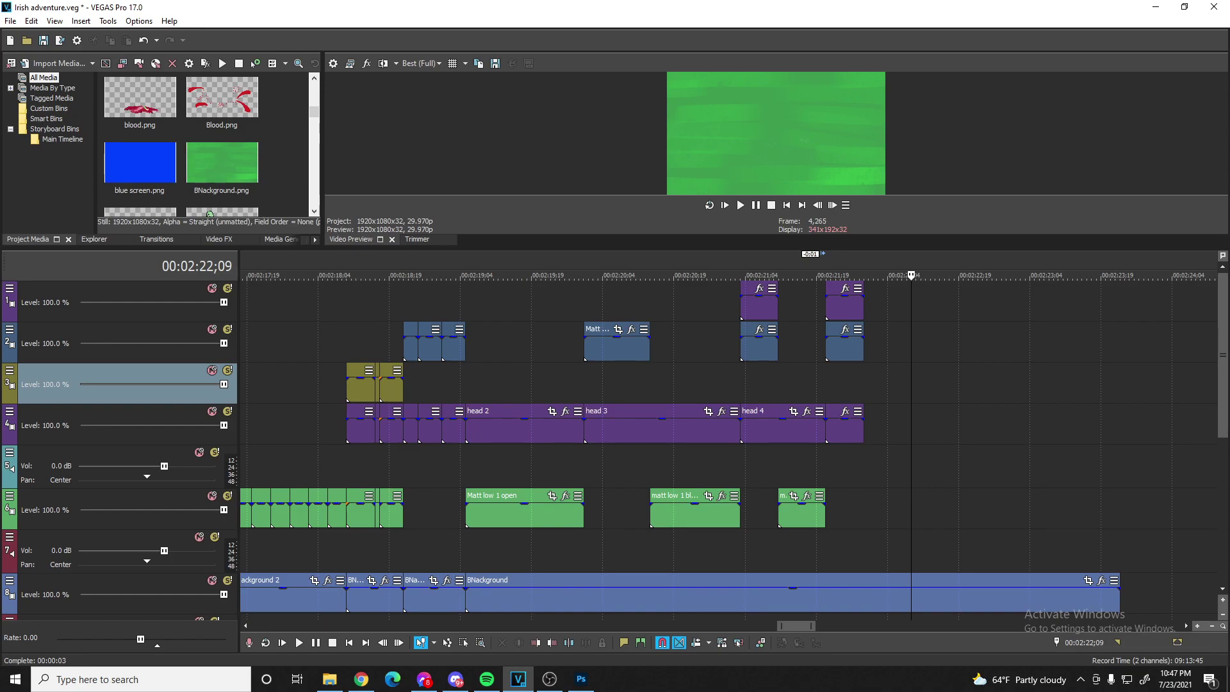
{"action": "key", "text": "alt+Tab"}
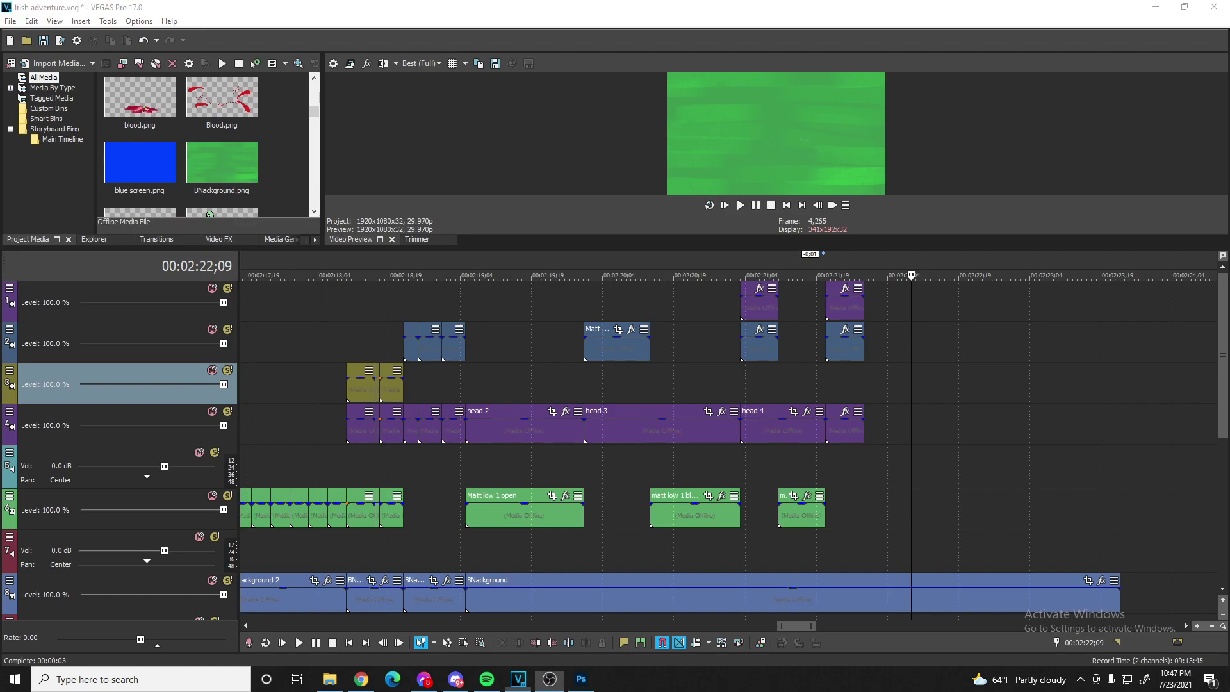